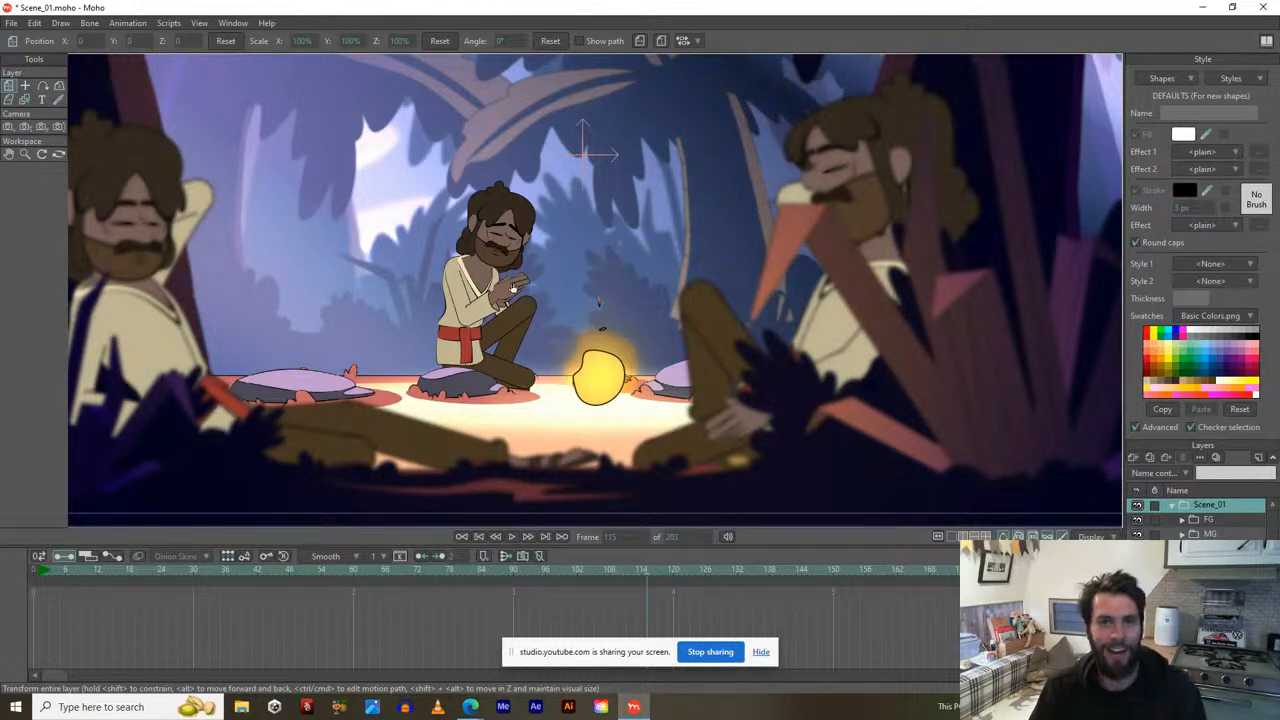
Play the scene from near the start, then hide the blurred FG foreground group.
{"action": "key", "text": "space"}
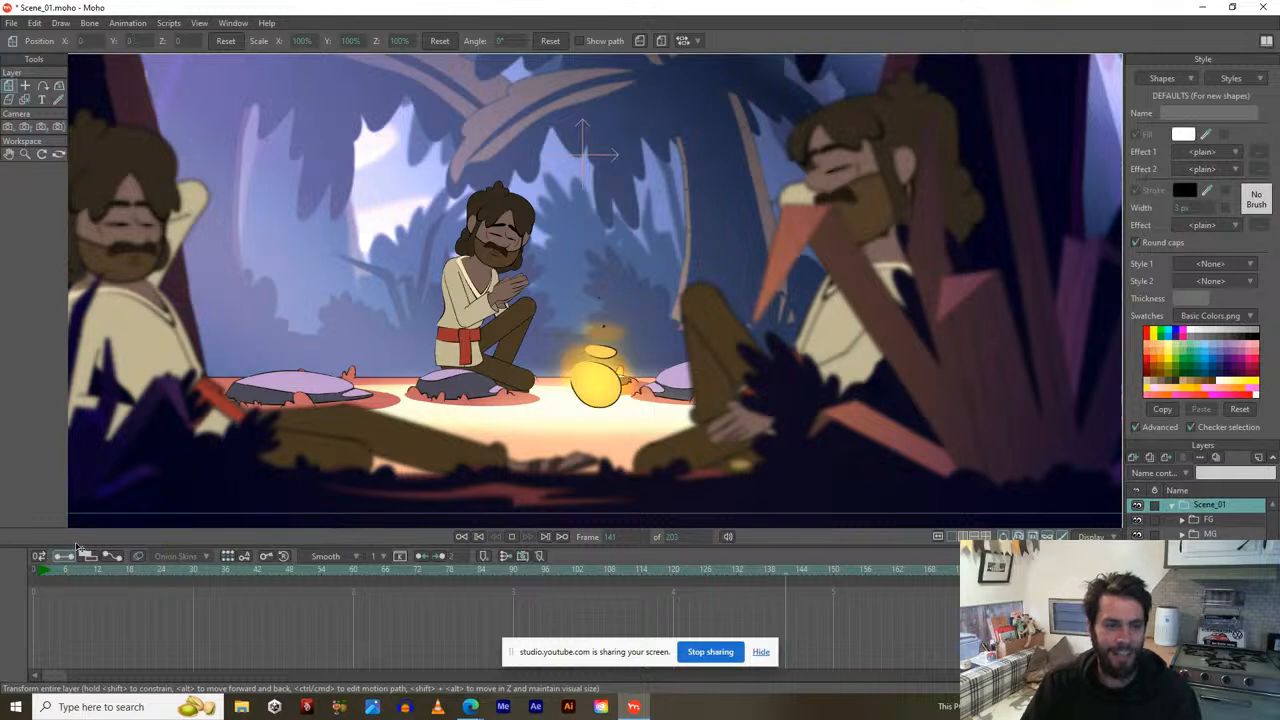
{"action": "left_click", "coordinate": [42, 577]}
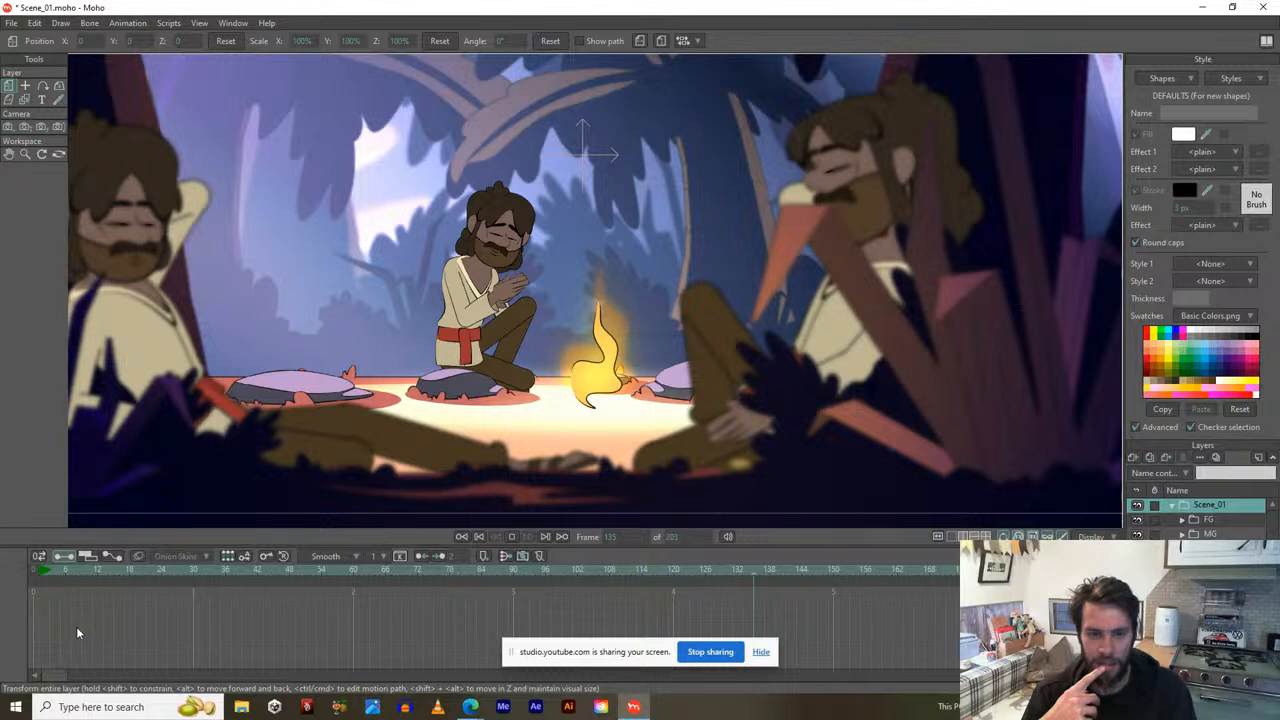
{"action": "left_click", "coordinate": [1181, 520]}
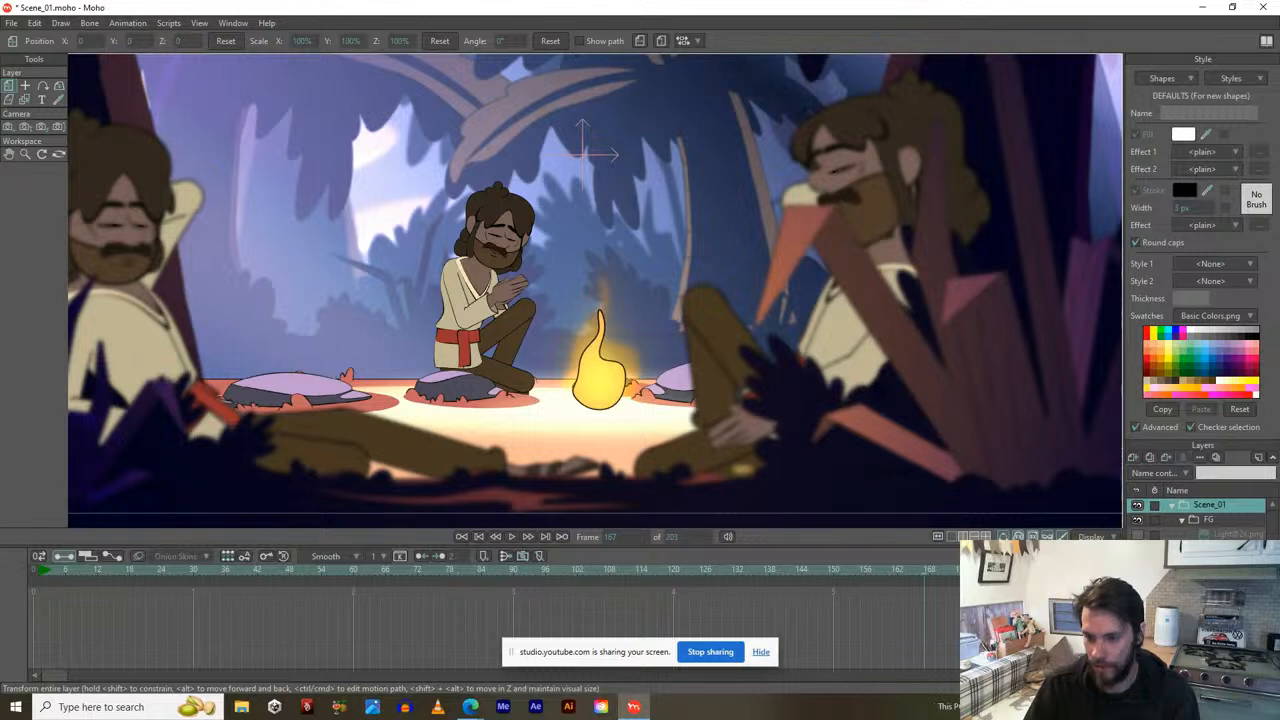
{"action": "left_click", "coordinate": [1137, 563]}
{"action": "left_click", "coordinate": [1181, 520]}
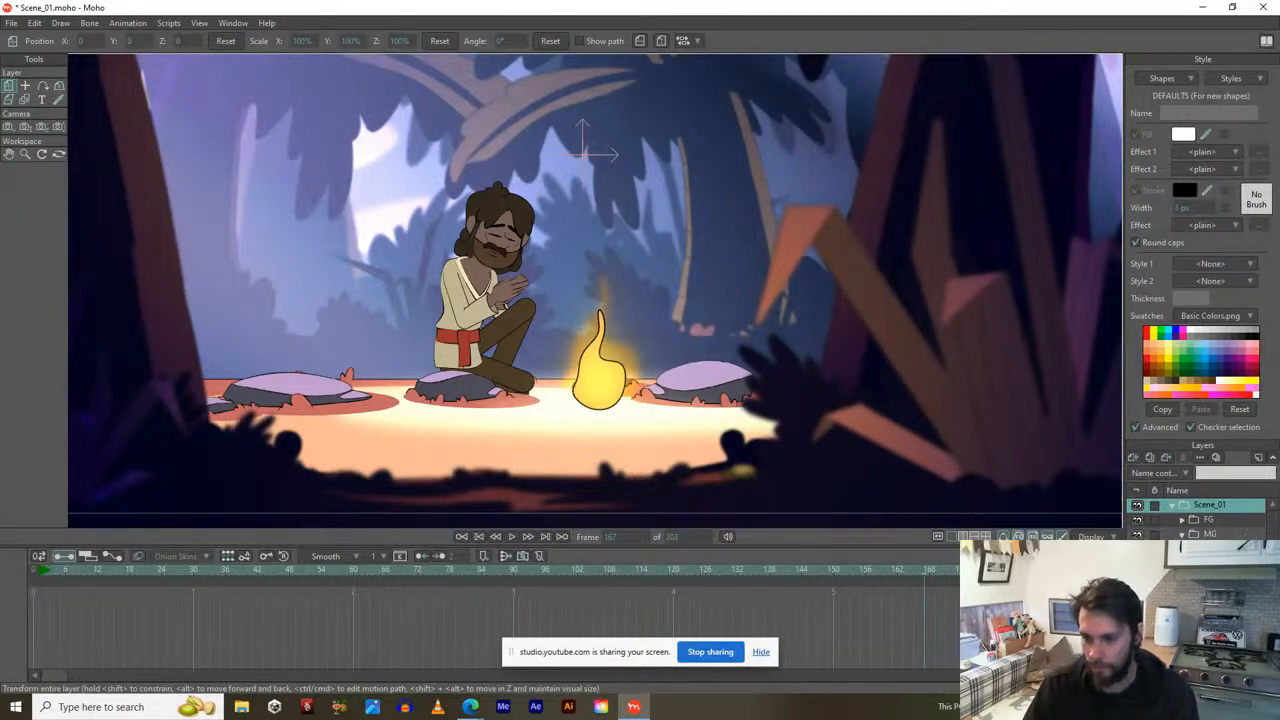
Hide the seated character, play and stop on frame 74, and select the flame's bone layer.
{"action": "left_click", "coordinate": [1137, 549]}
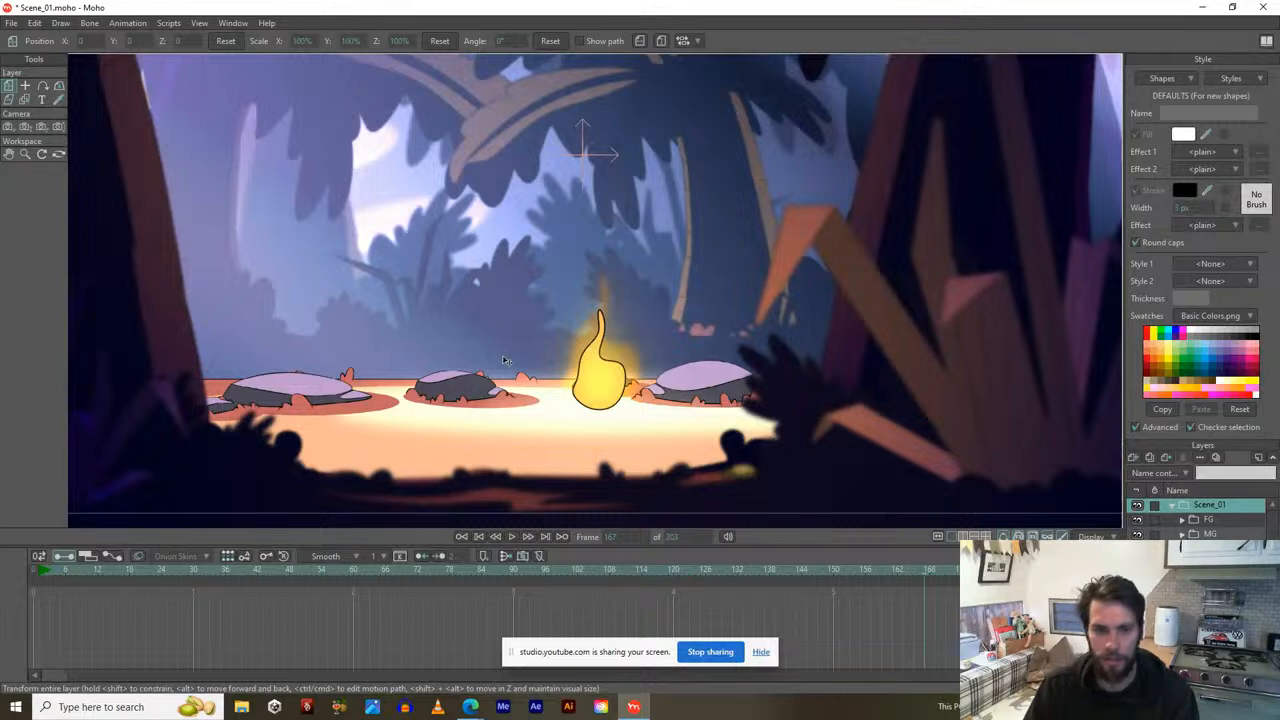
{"action": "key", "text": "space"}
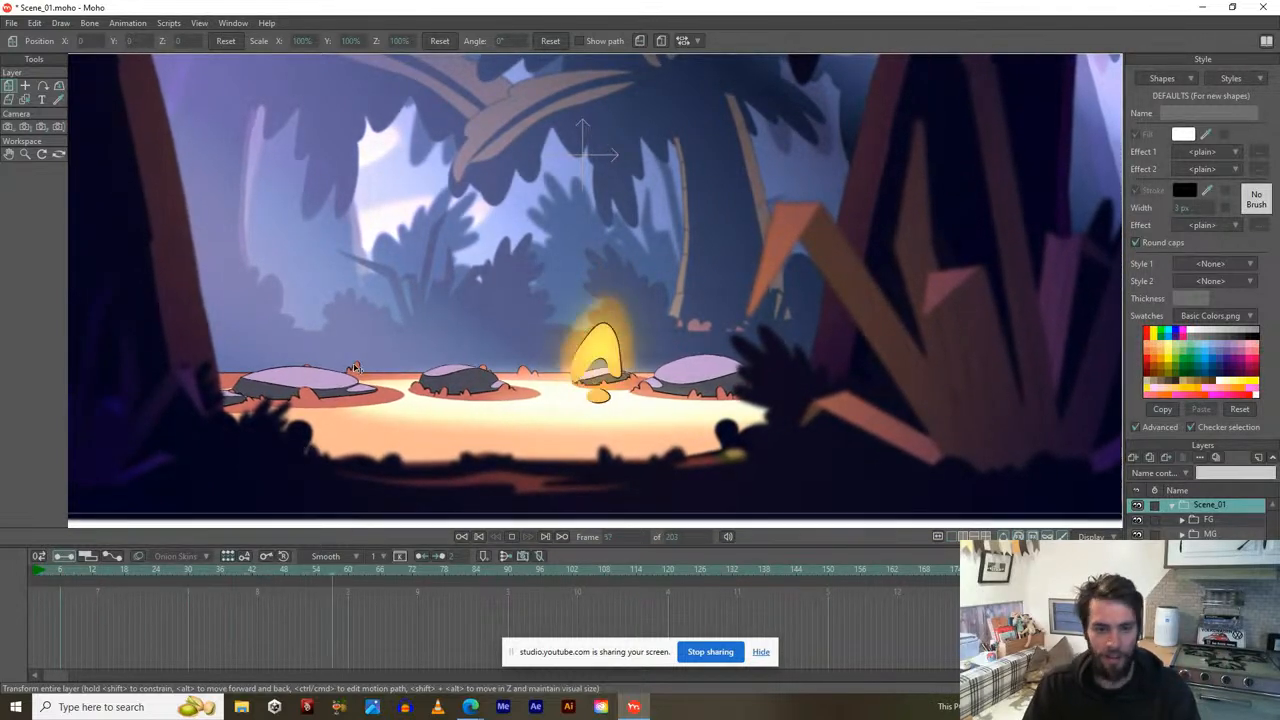
{"action": "key", "text": "space"}
{"action": "scroll", "coordinate": [603, 418], "scroll_direction": "up", "scroll_amount": 2}
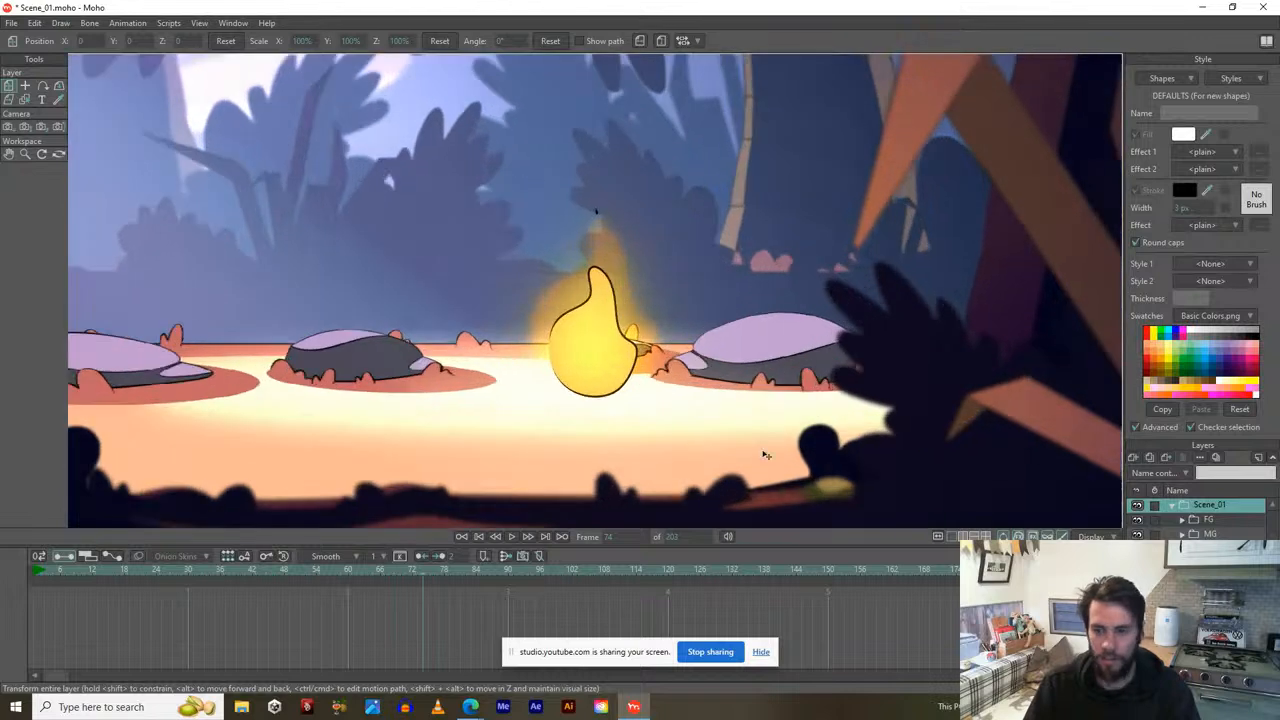
{"action": "left_click", "coordinate": [1182, 522]}
{"action": "left_click", "coordinate": [1182, 522]}
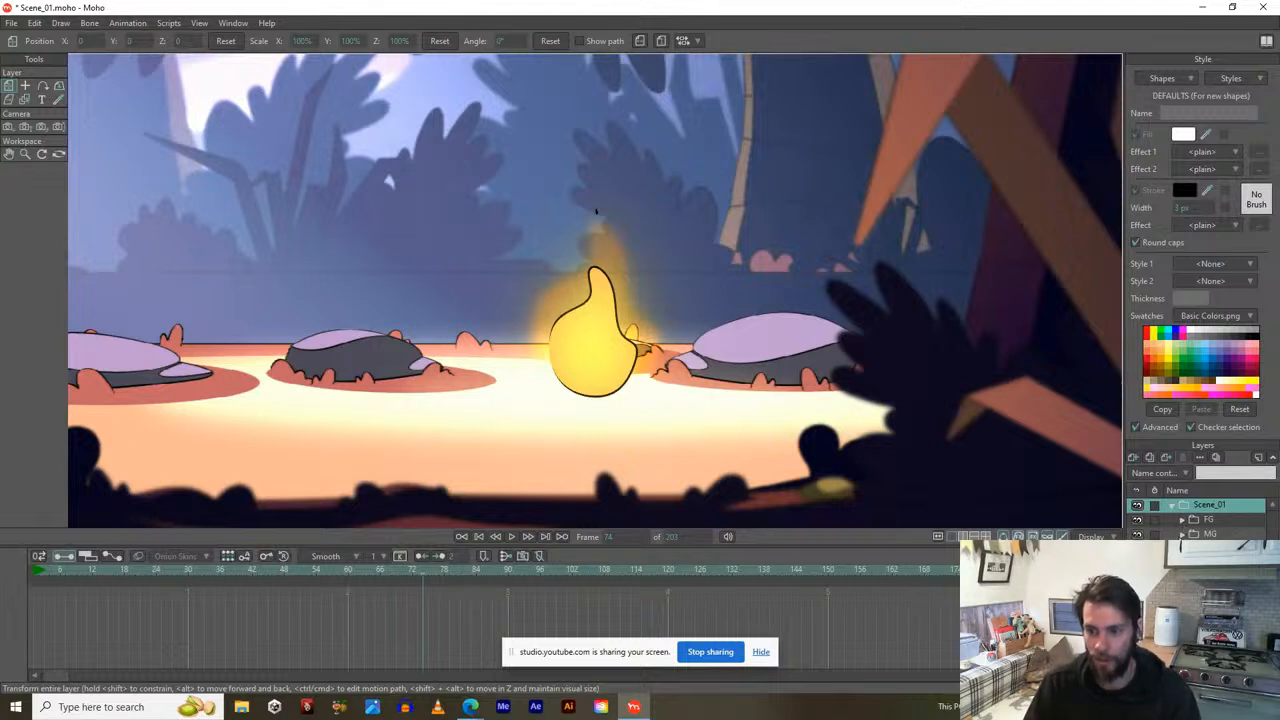
{"action": "left_click", "coordinate": [596, 211]}
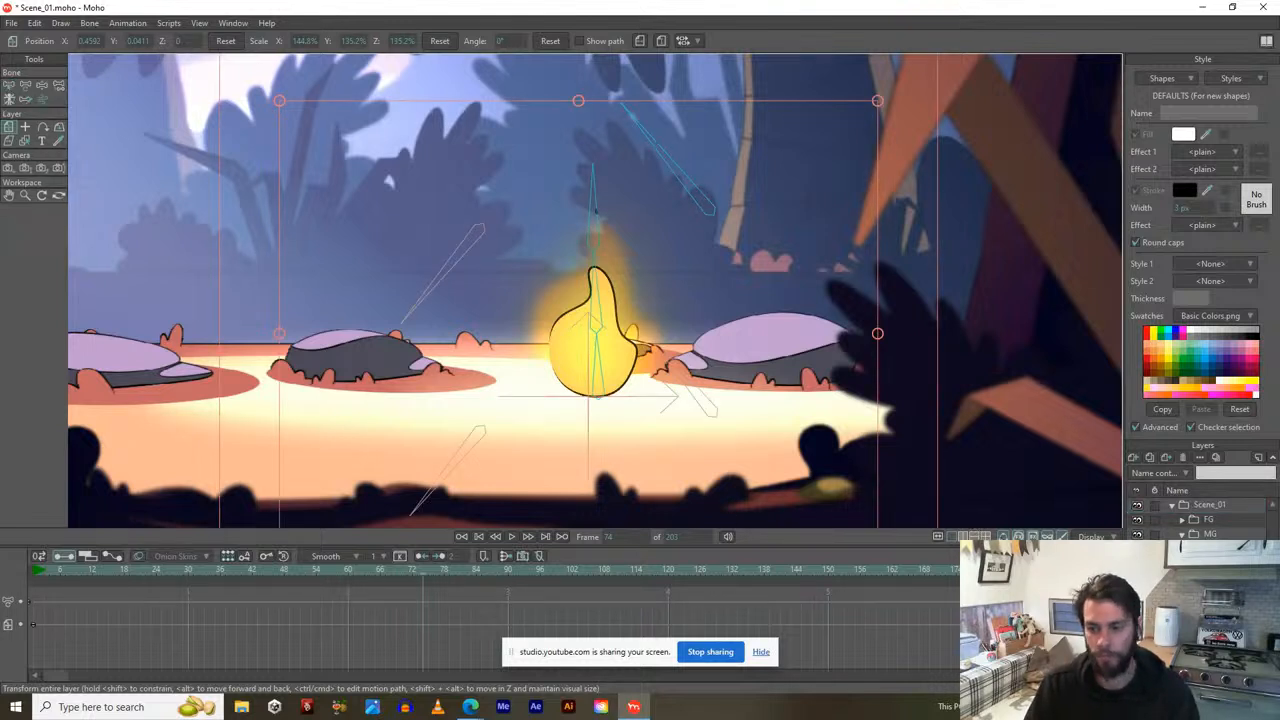
Try selecting the flame's lower bone with Transform Bone, undo it, and go to frame 0.
{"action": "key", "text": "t"}
{"action": "left_click", "coordinate": [578, 361]}
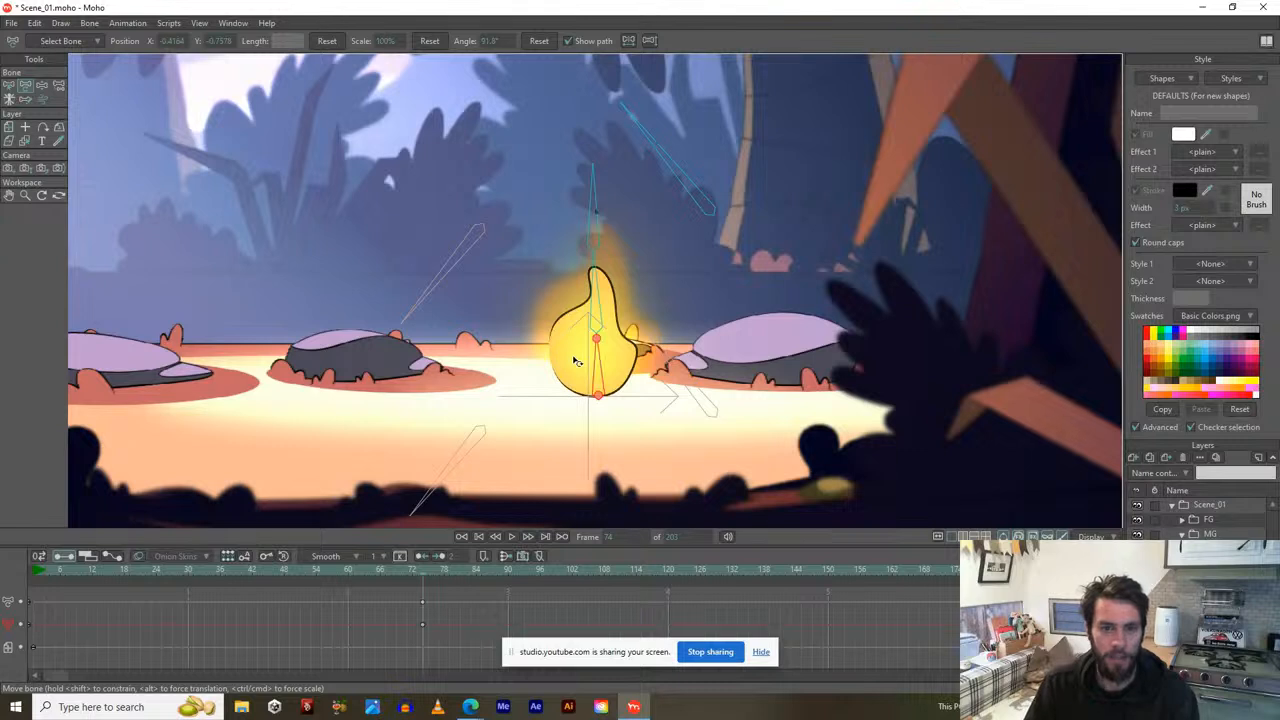
{"action": "key", "text": "ctrl+z"}
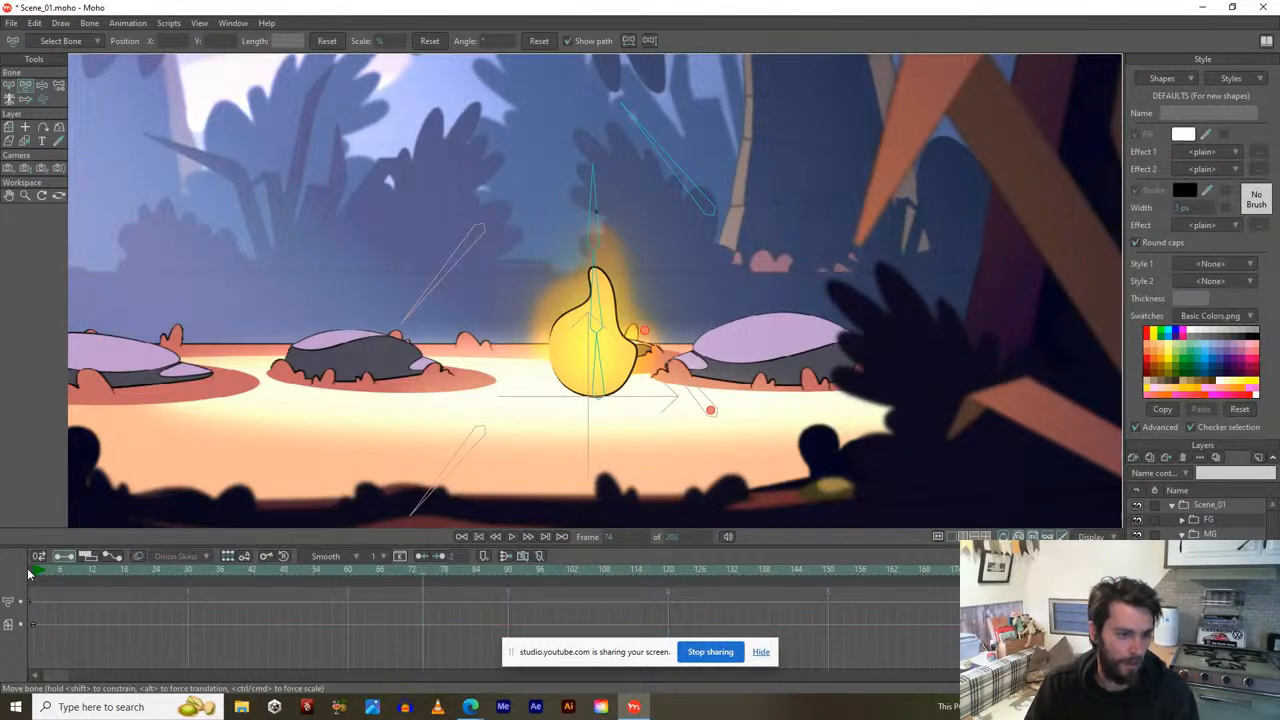
{"action": "left_click", "coordinate": [32, 572]}
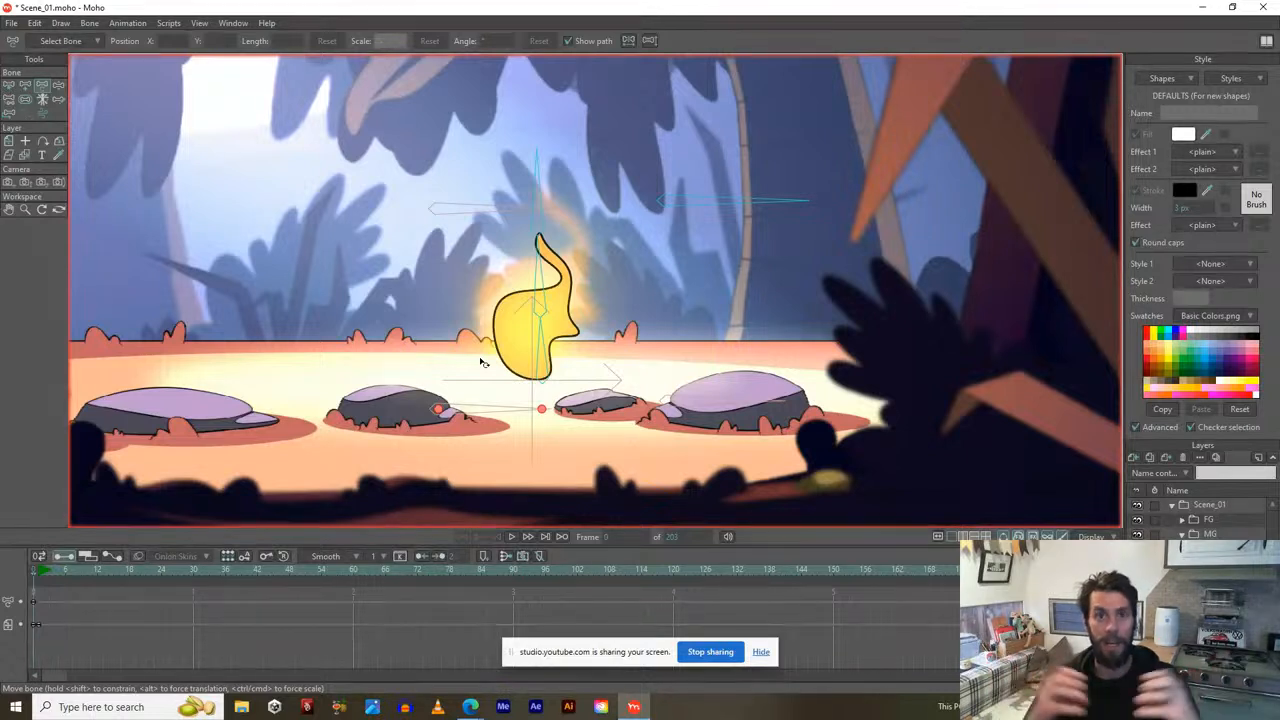
Inspect the flame rigs' bones at frame 0, then select the flame's vector layer.
{"action": "left_click", "coordinate": [520, 362]}
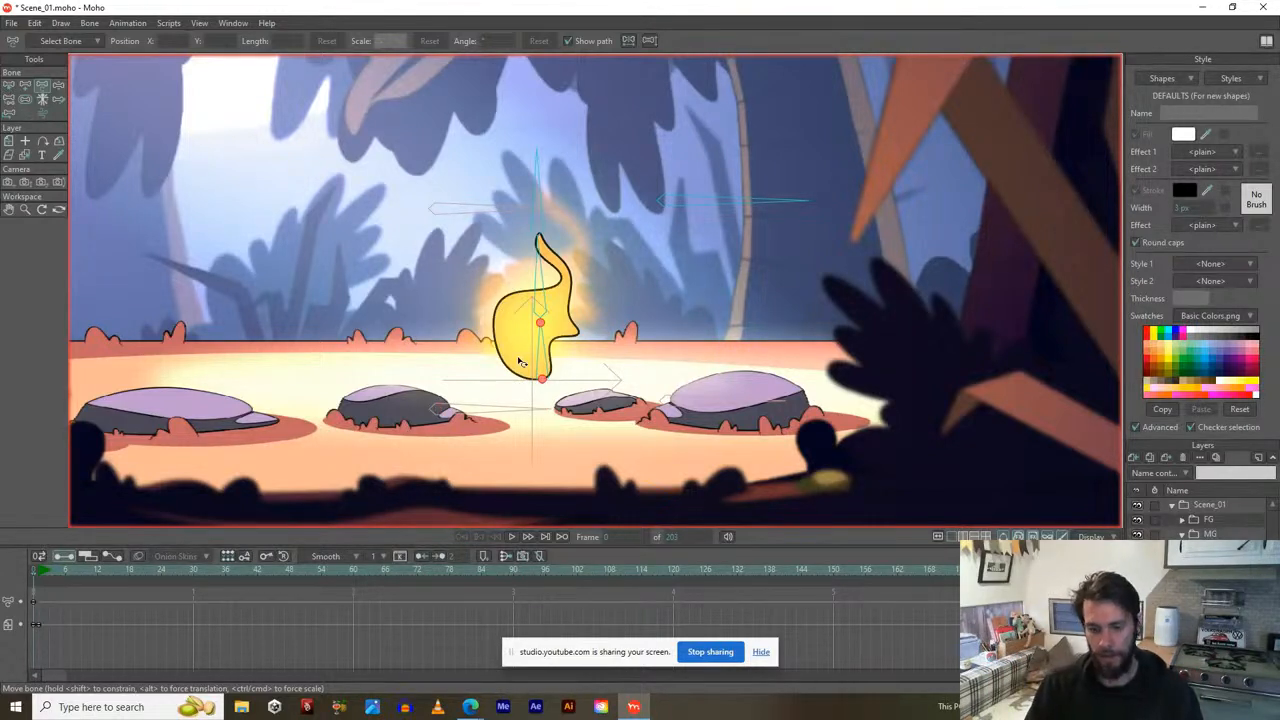
{"action": "scroll", "coordinate": [488, 300], "scroll_direction": "up", "scroll_amount": 2}
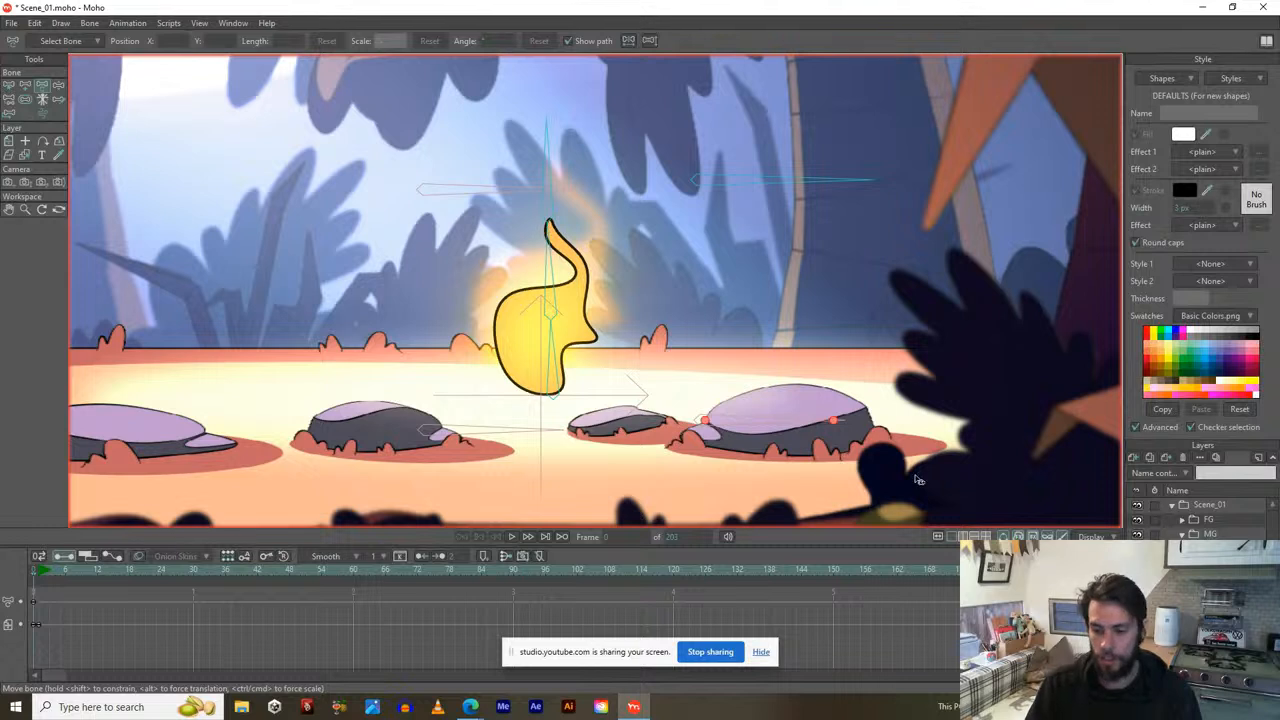
{"action": "left_click", "coordinate": [1212, 580]}
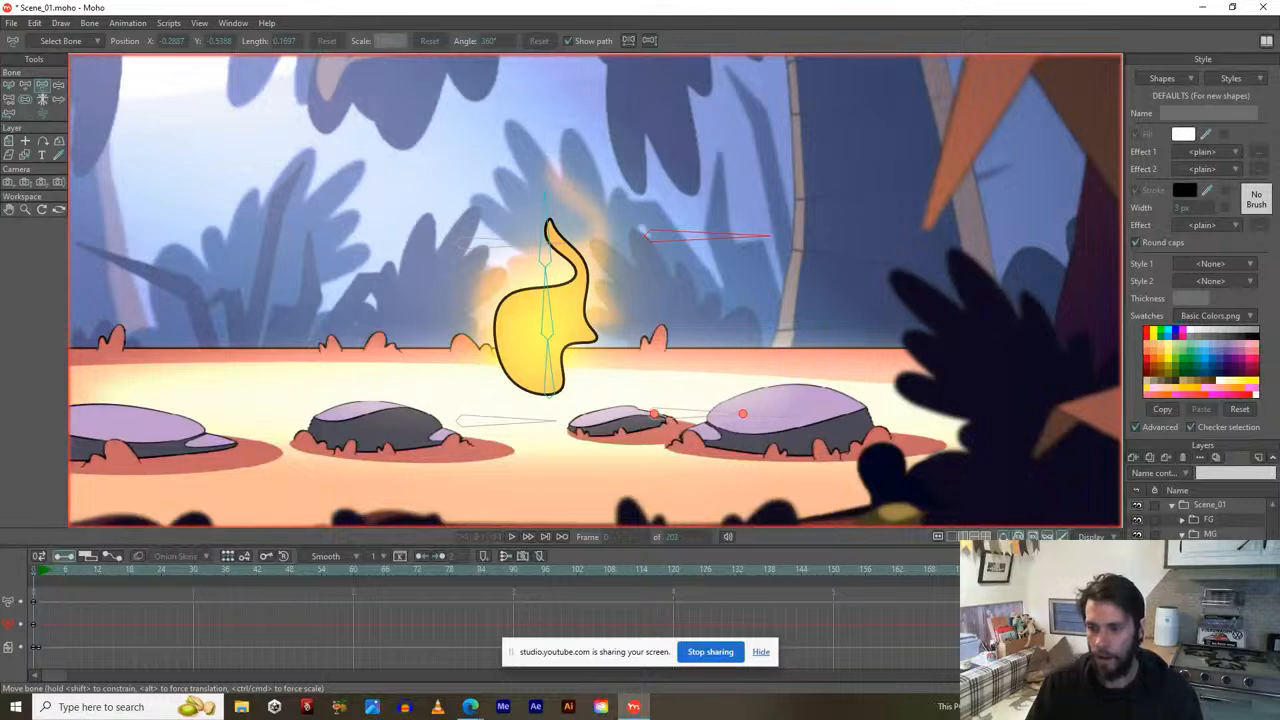
{"action": "left_click", "coordinate": [698, 414]}
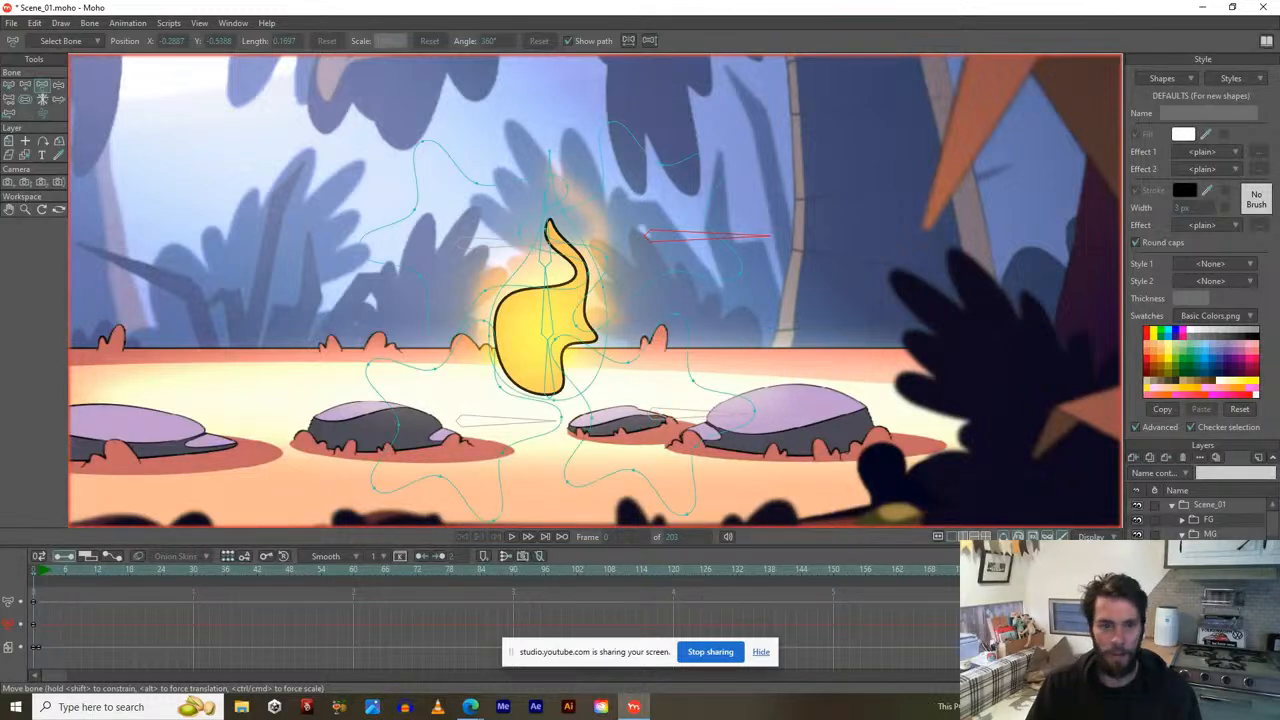
Centre the view on the flame and select all points of one flame curve.
{"action": "mouse_move", "coordinate": [587, 347]}
{"action": "left_mouse_down"}
{"action": "mouse_move", "coordinate": [624, 298]}
{"action": "mouse_move", "coordinate": [623, 275]}
{"action": "left_mouse_up"}
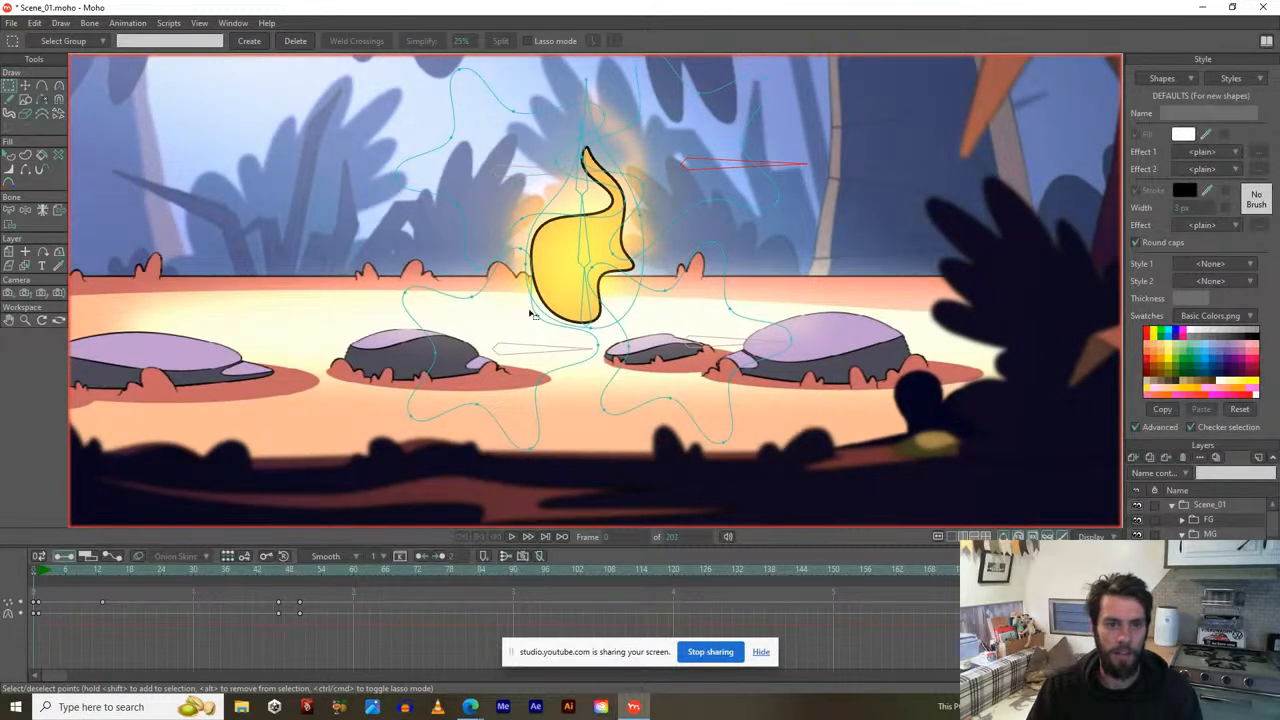
{"action": "scroll", "coordinate": [520, 256], "scroll_direction": "up", "scroll_amount": 4}
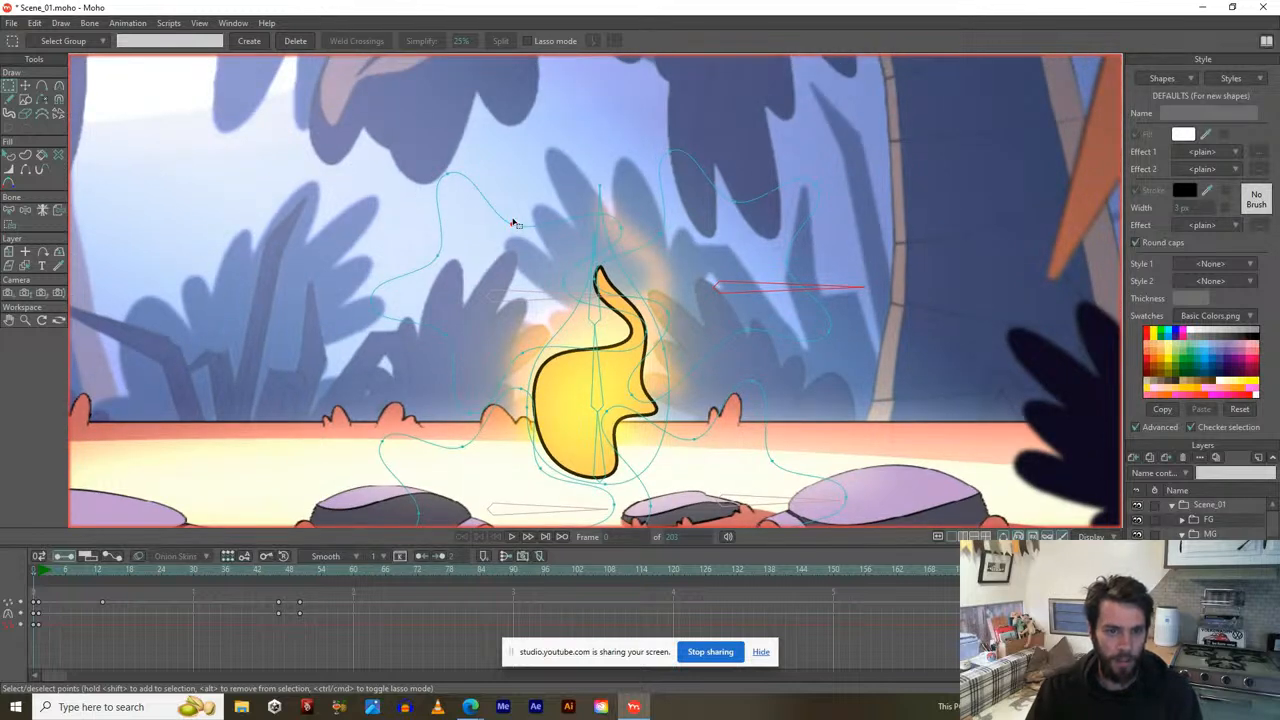
{"action": "double_click", "coordinate": [500, 218]}
{"action": "left_click_drag", "start_coordinate": [585, 358], "coordinate": [565, 266]}
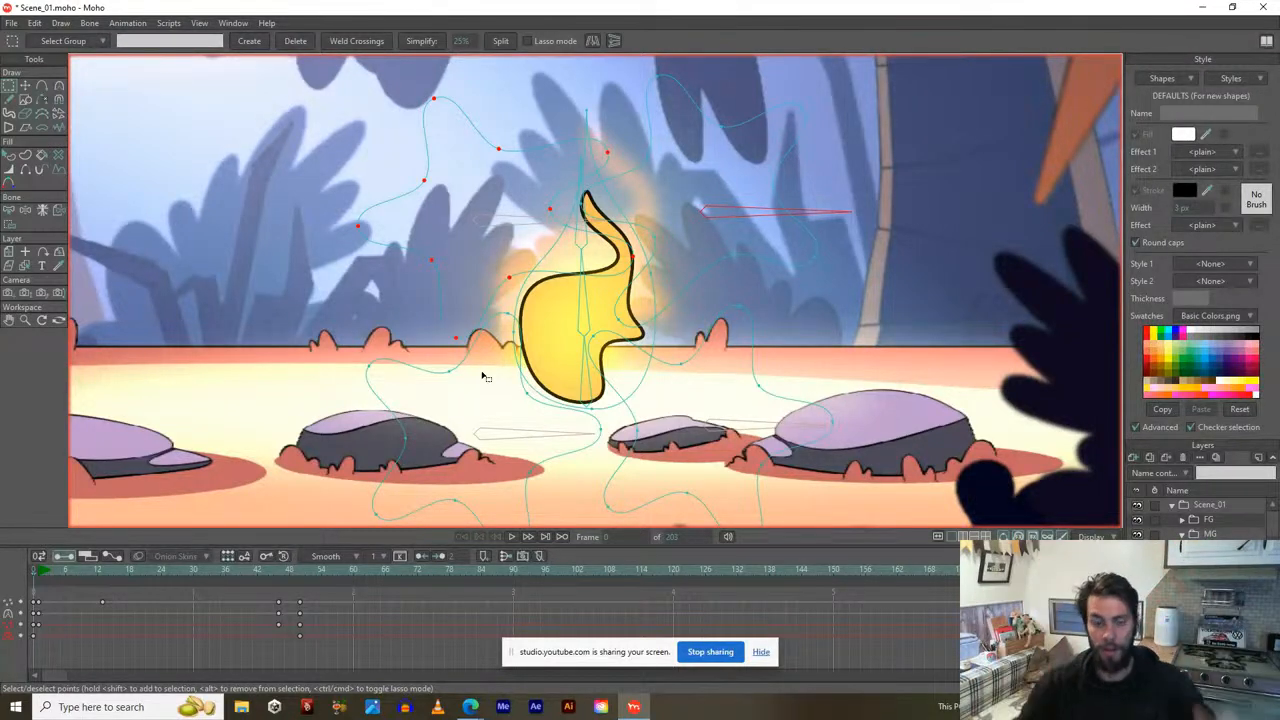
Play the flame animation through to frame 200, then select the MG layer.
{"action": "key", "text": "space"}
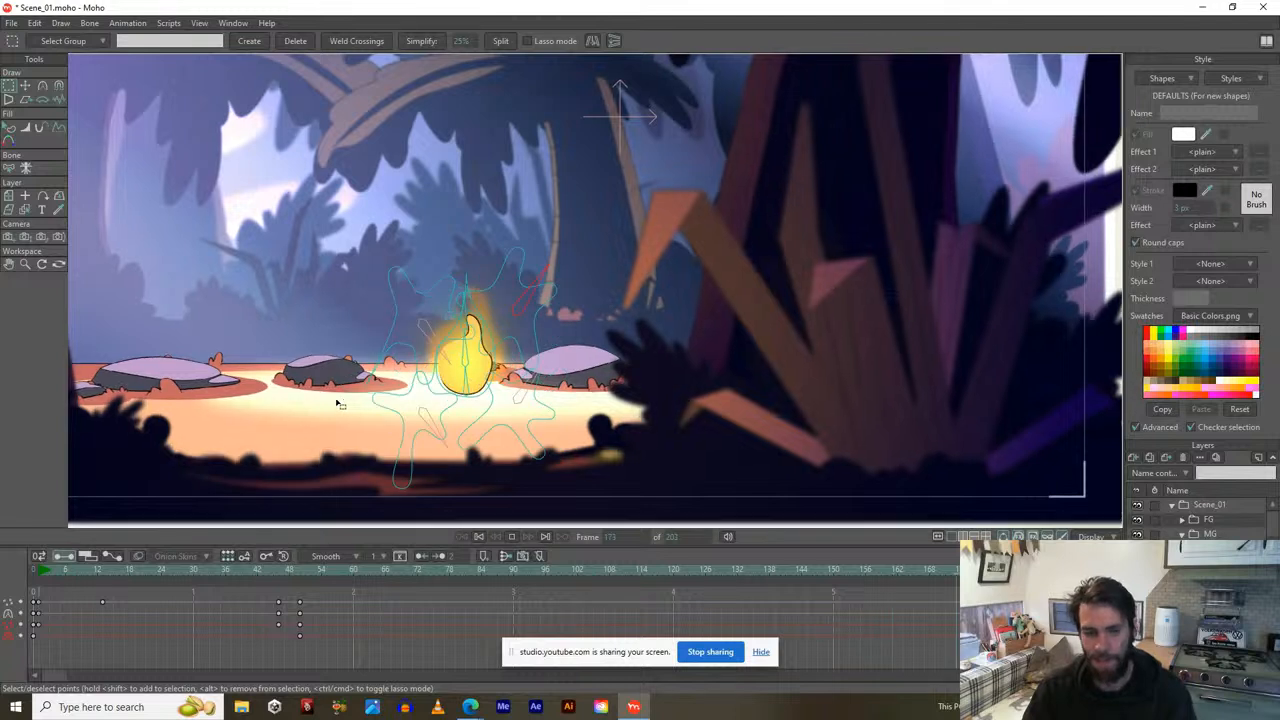
{"action": "key", "text": "space"}
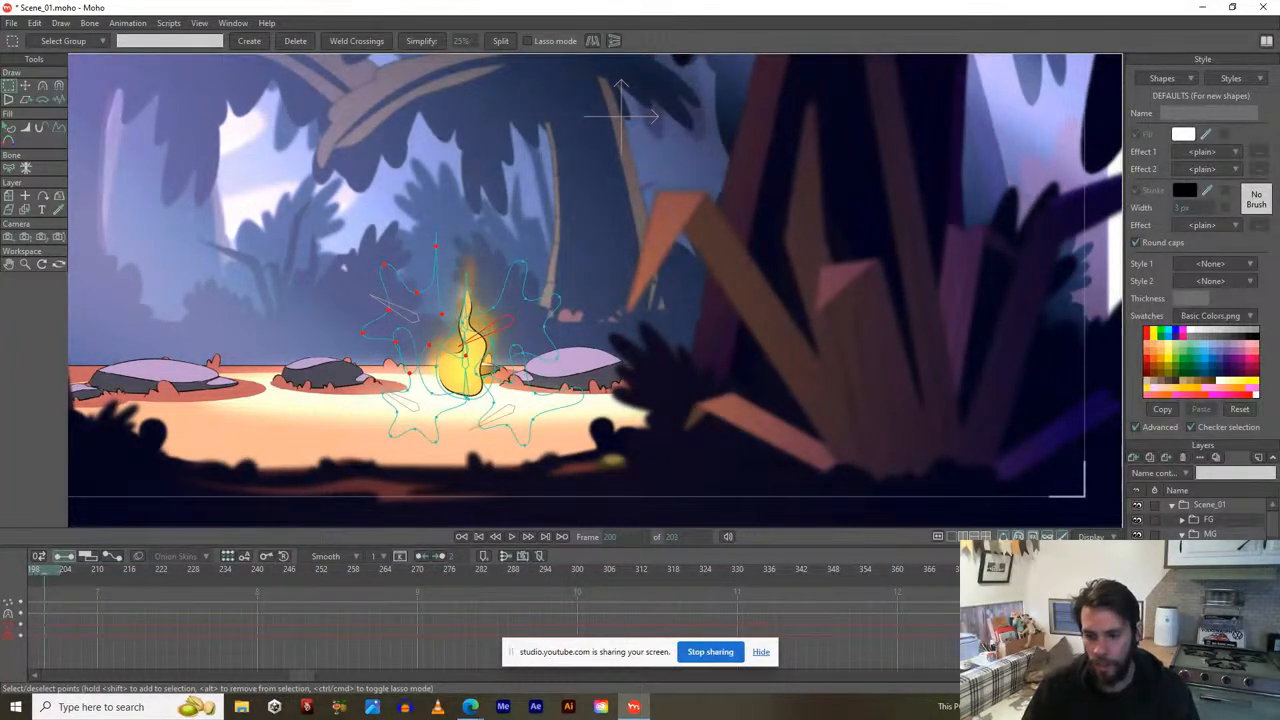
{"action": "left_click_drag", "start_coordinate": [305, 677], "coordinate": [29, 676]}
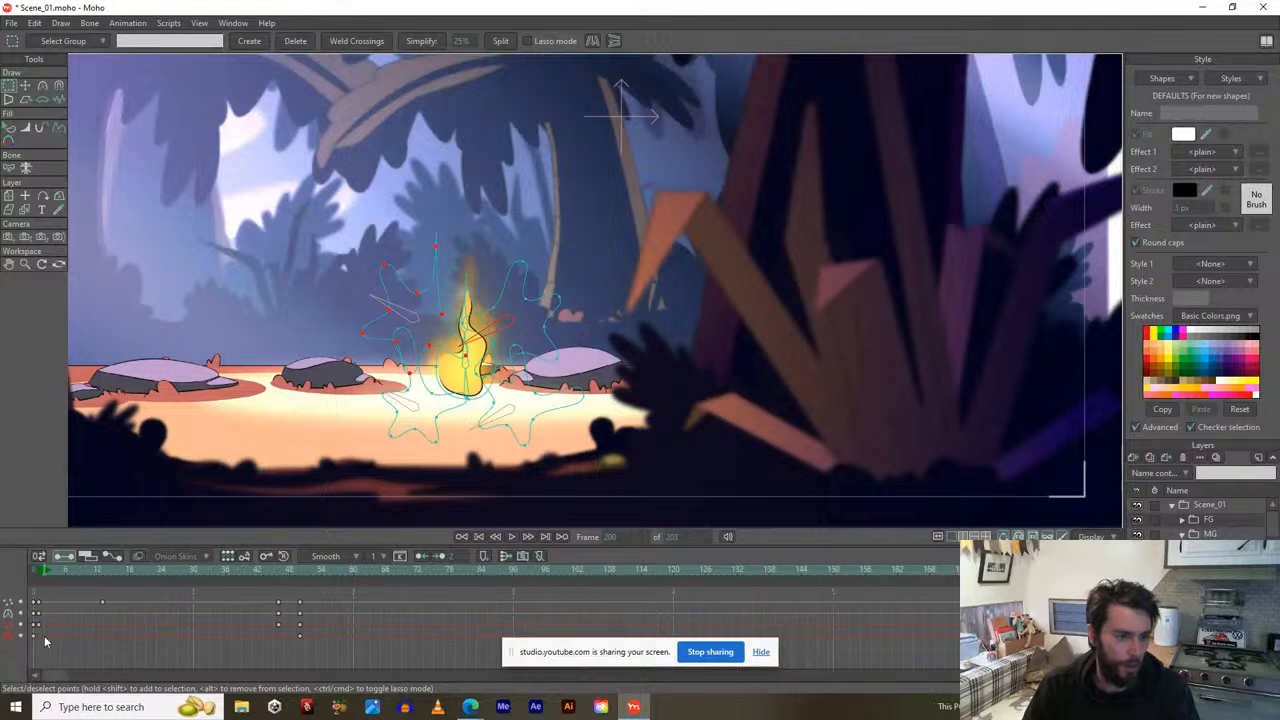
{"action": "left_click", "coordinate": [1195, 534]}
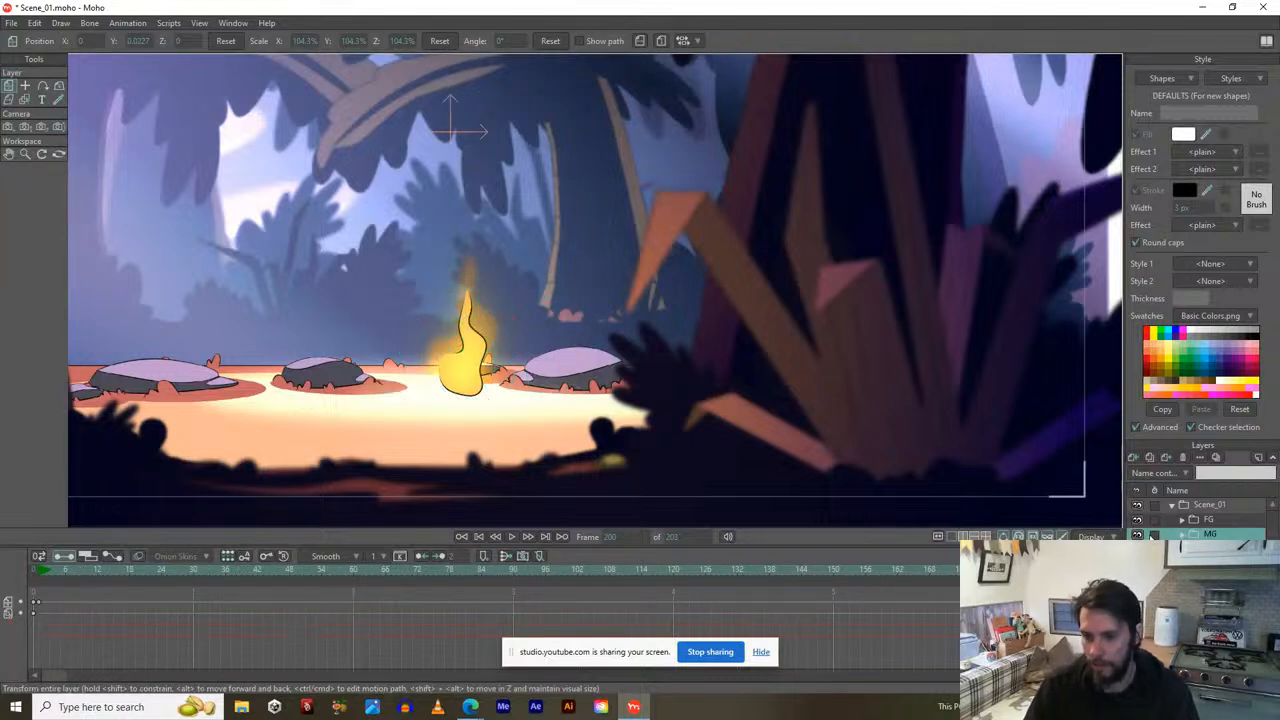
Zoom out to the full campfire scene at frame 1 and open the File menu.
{"action": "left_click_drag", "start_coordinate": [543, 291], "coordinate": [668, 361]}
{"action": "scroll", "coordinate": [701, 325], "scroll_direction": "down", "scroll_amount": 4}
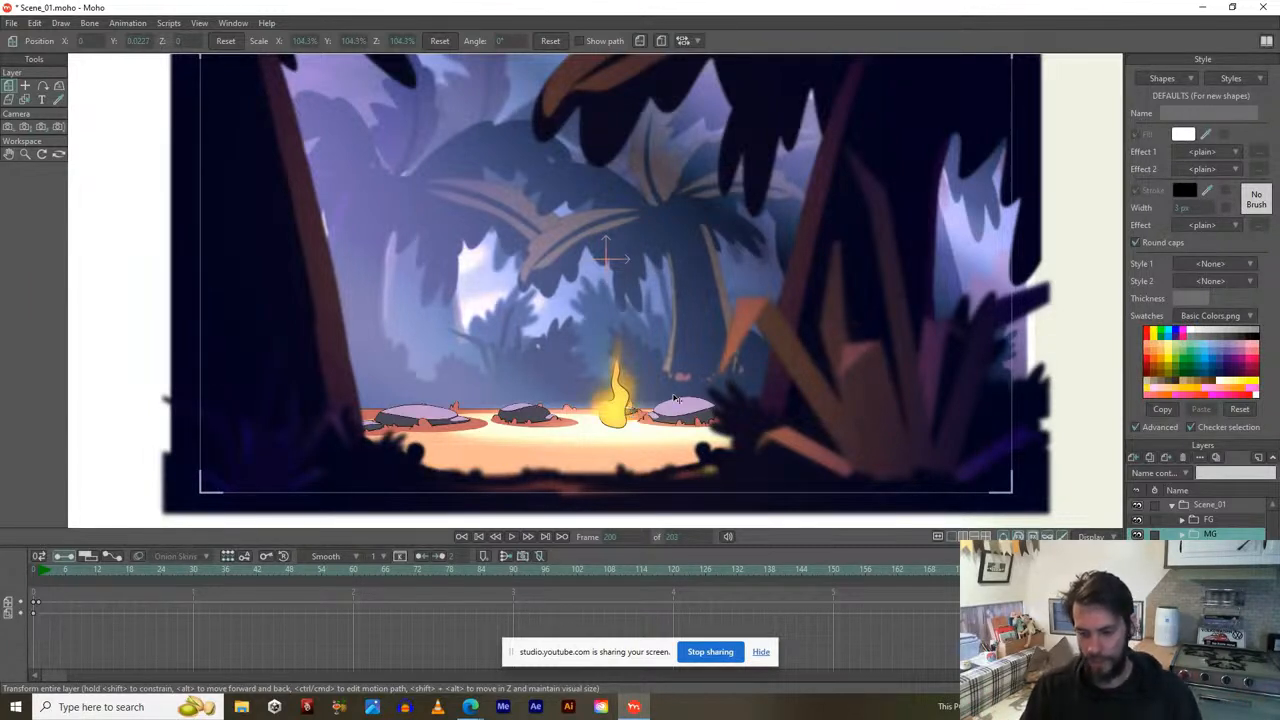
{"action": "left_click", "coordinate": [40, 571]}
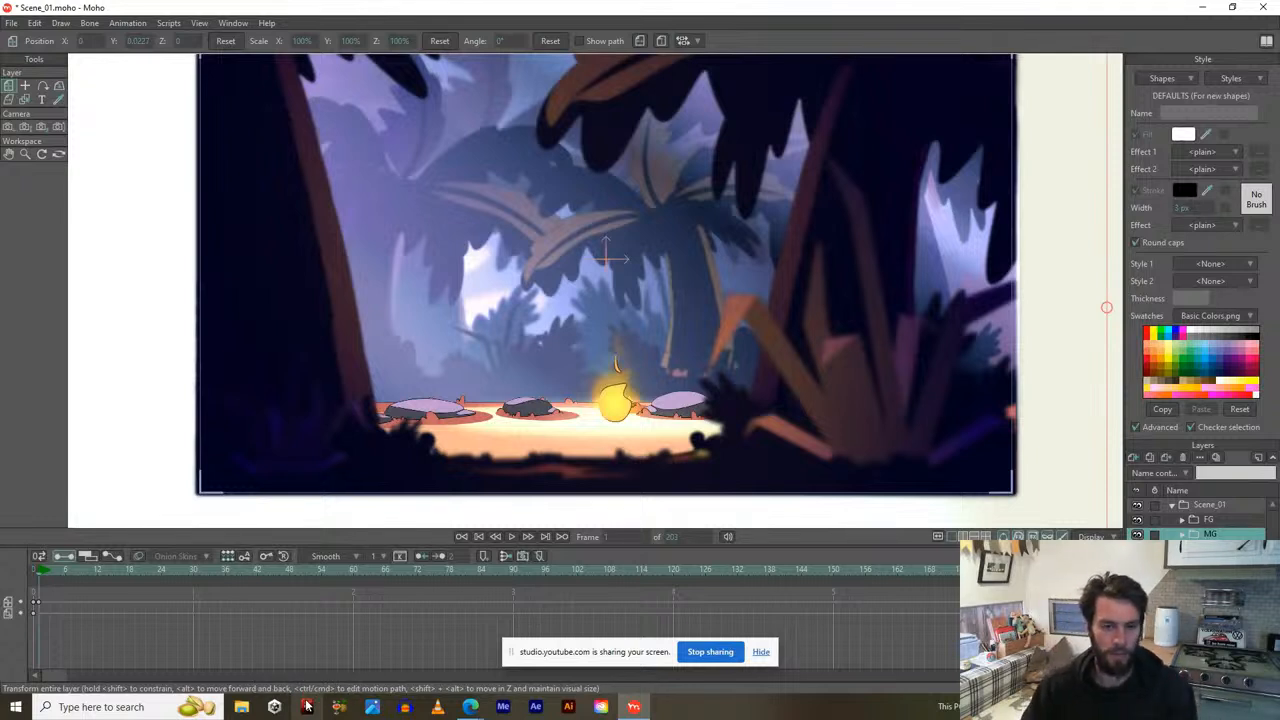
{"action": "left_click", "coordinate": [10, 22]}
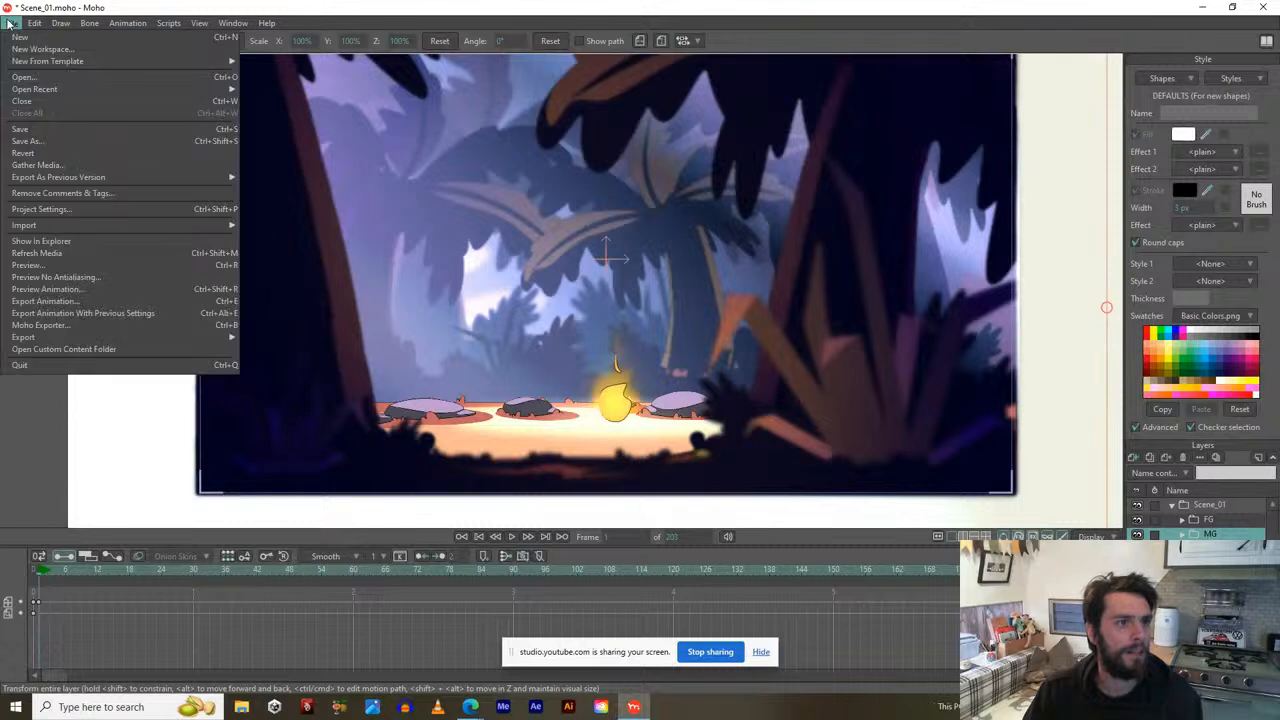
Open Lion_Head_v2.moho from File > Open Recent.
{"action": "mouse_move", "coordinate": [26, 91]}
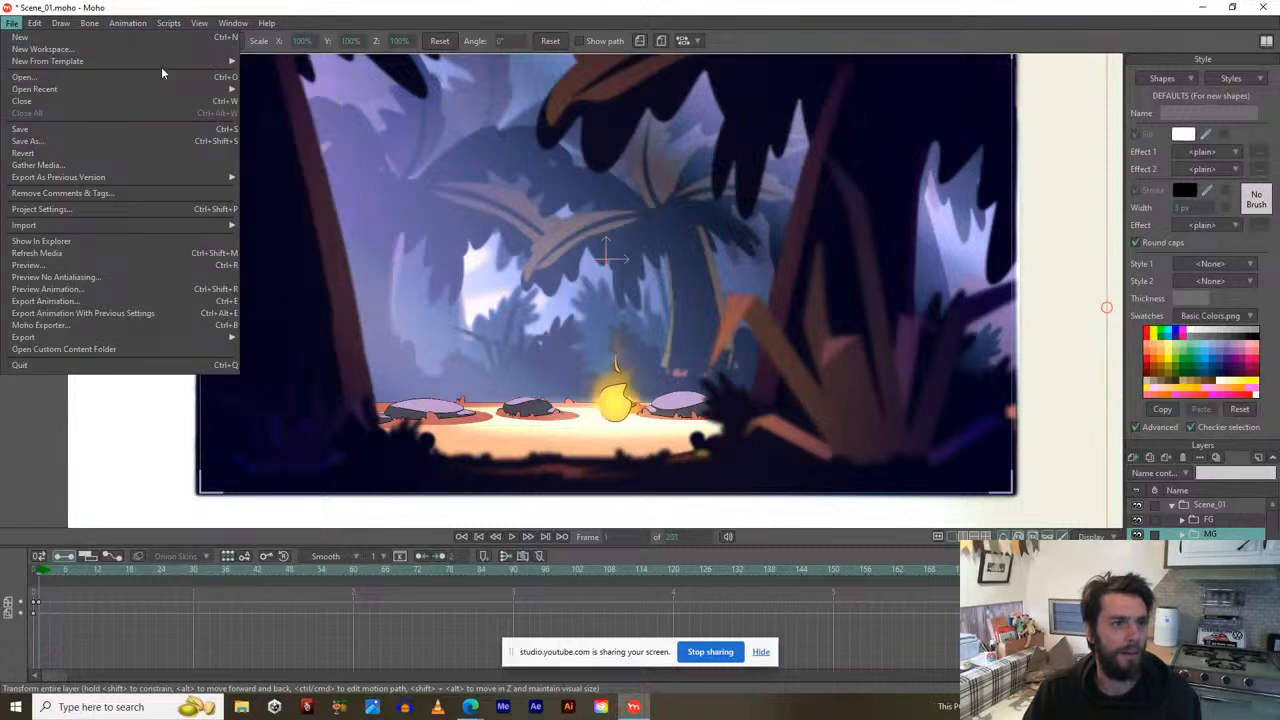
{"action": "mouse_move", "coordinate": [200, 89]}
{"action": "left_click", "coordinate": [284, 102]}
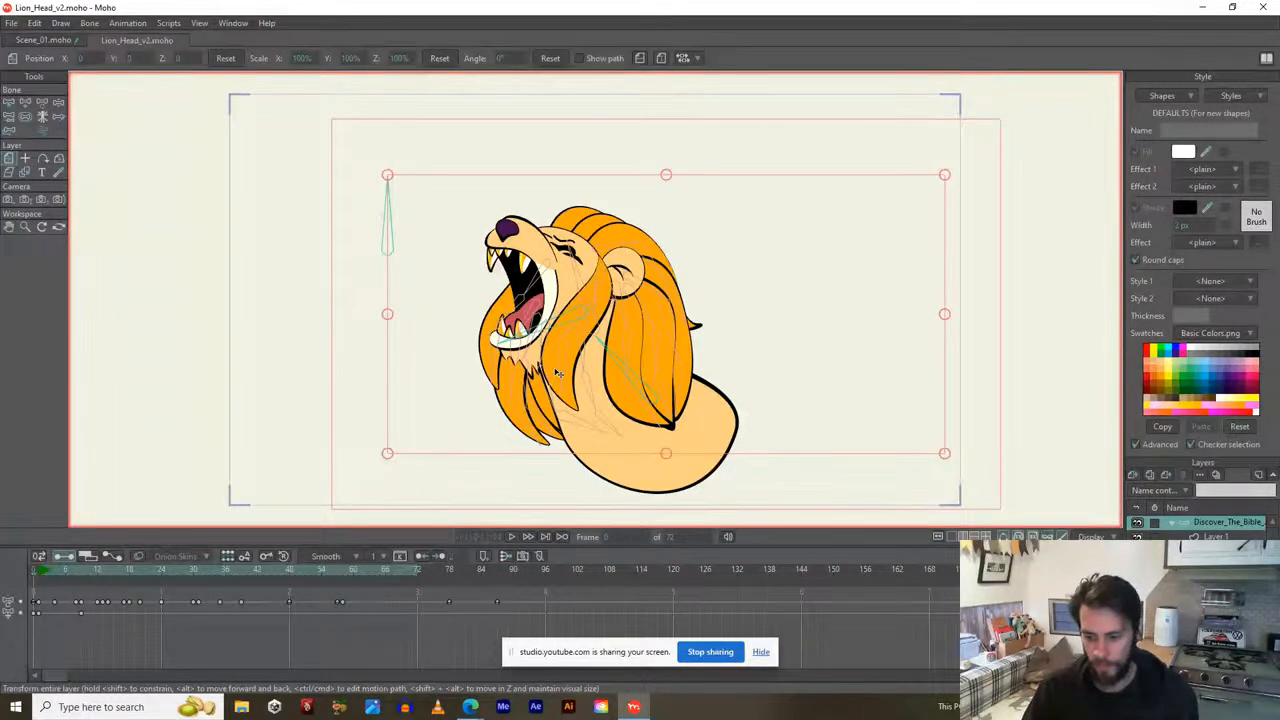
Play the lion head roar animation and stop it at frame 48.
{"action": "scroll", "coordinate": [551, 372], "scroll_direction": "down", "scroll_amount": 1}
{"action": "scroll", "coordinate": [551, 372], "scroll_direction": "up", "scroll_amount": 1}
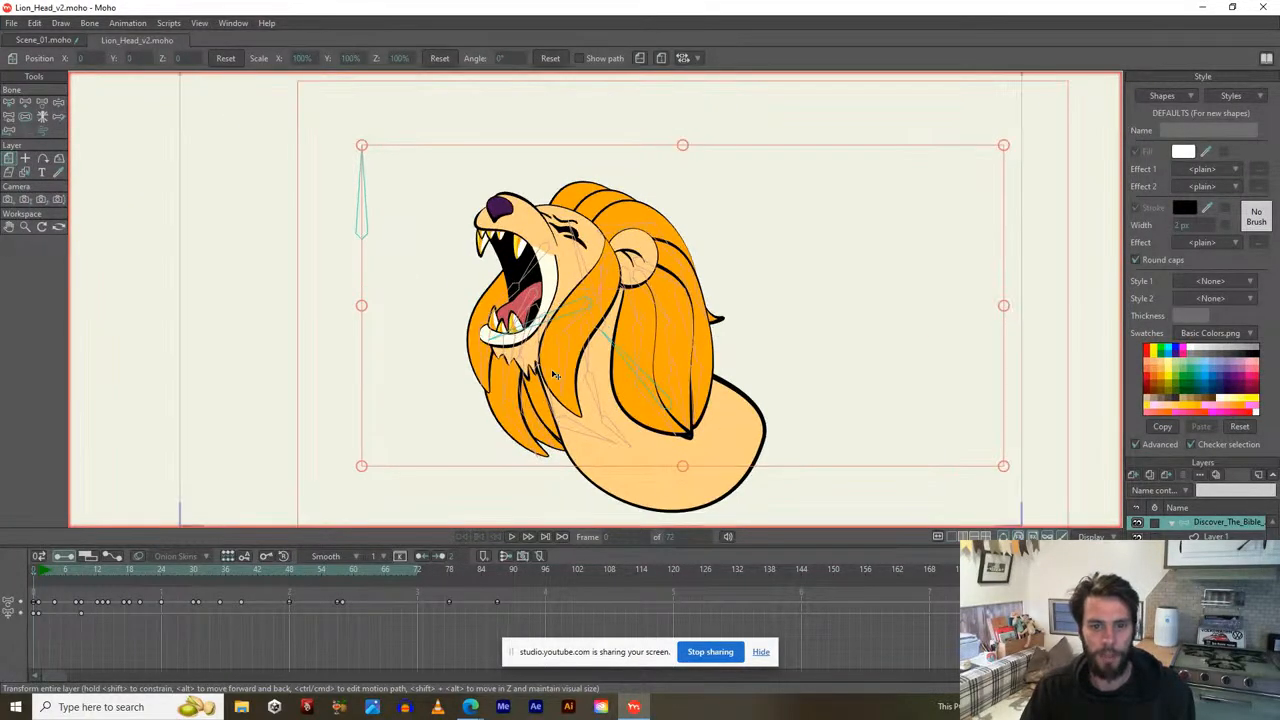
{"action": "key", "text": "space"}
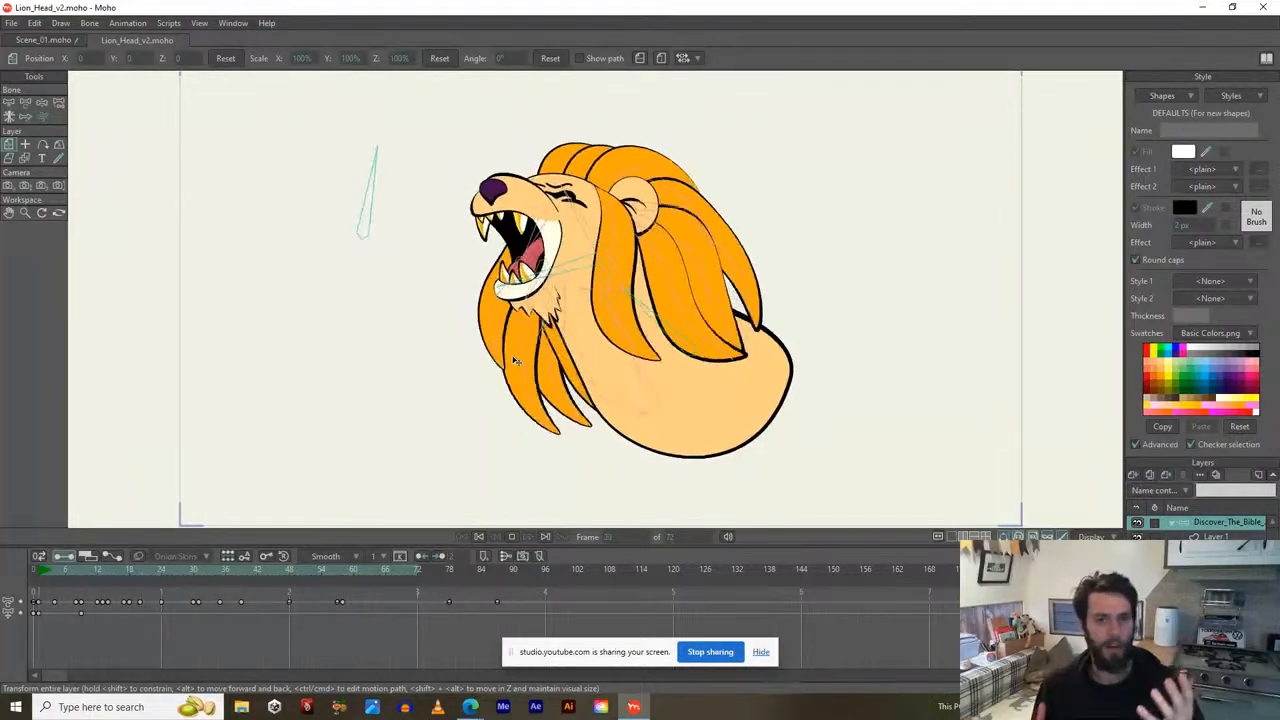
{"action": "key", "text": "space"}
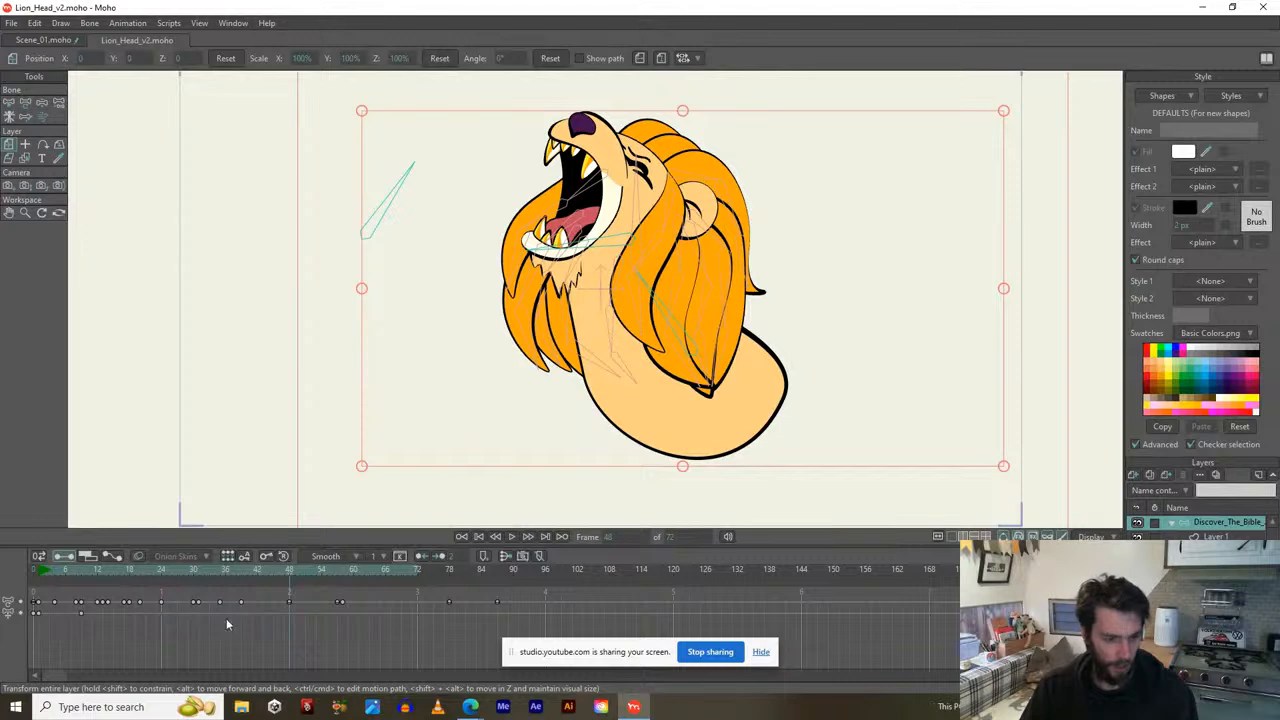
Play the Bumper_Alpha video from File Explorer's Recent files list.
{"action": "left_click", "coordinate": [241, 707]}
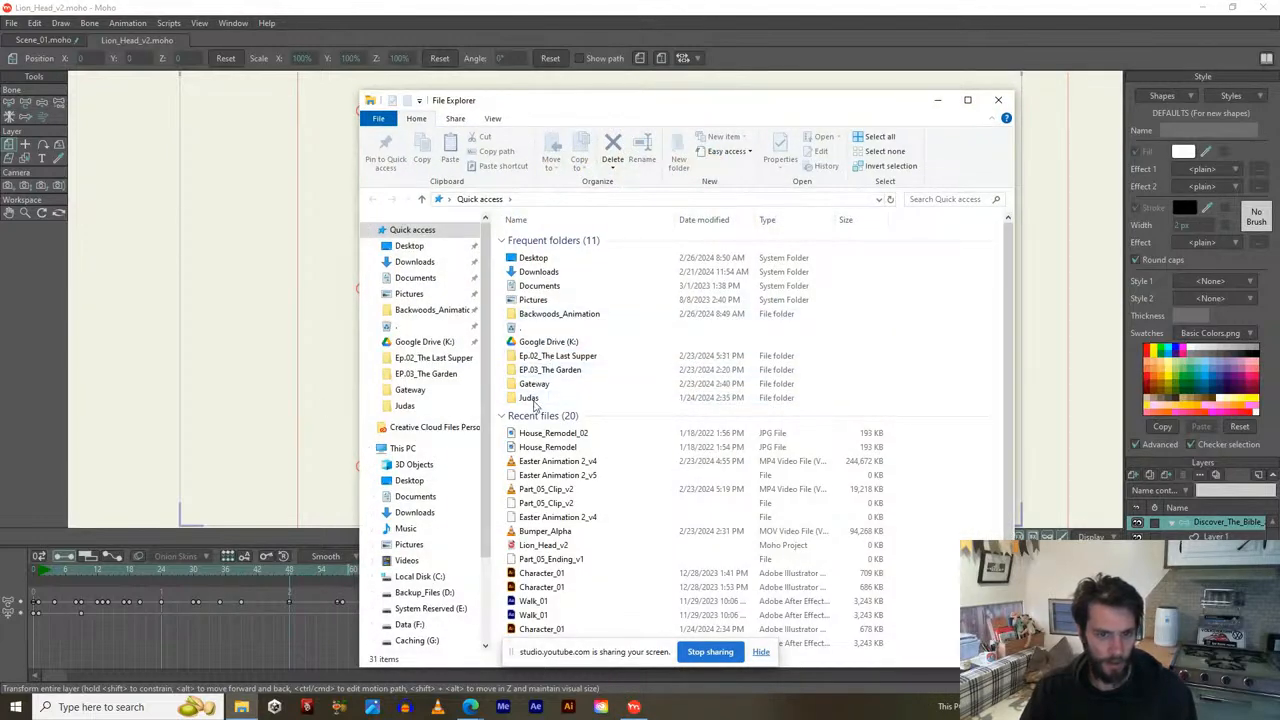
{"action": "left_click", "coordinate": [543, 533]}
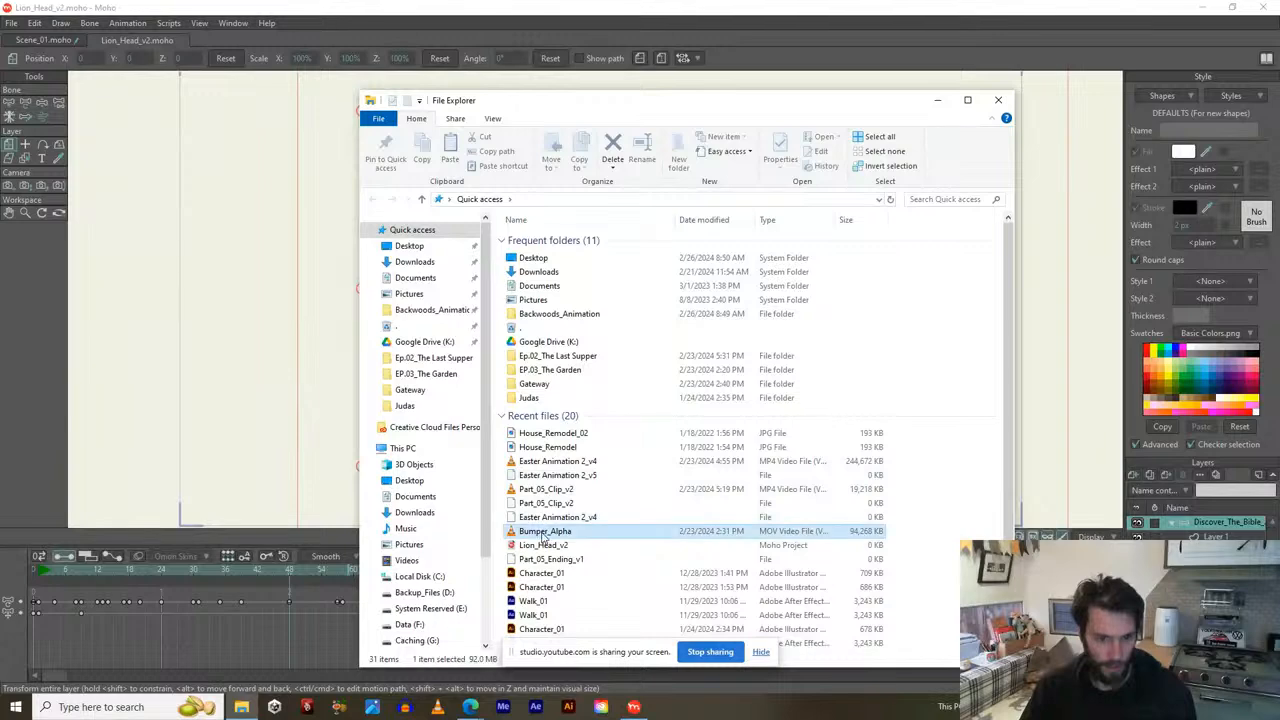
{"action": "right_click", "coordinate": [542, 537]}
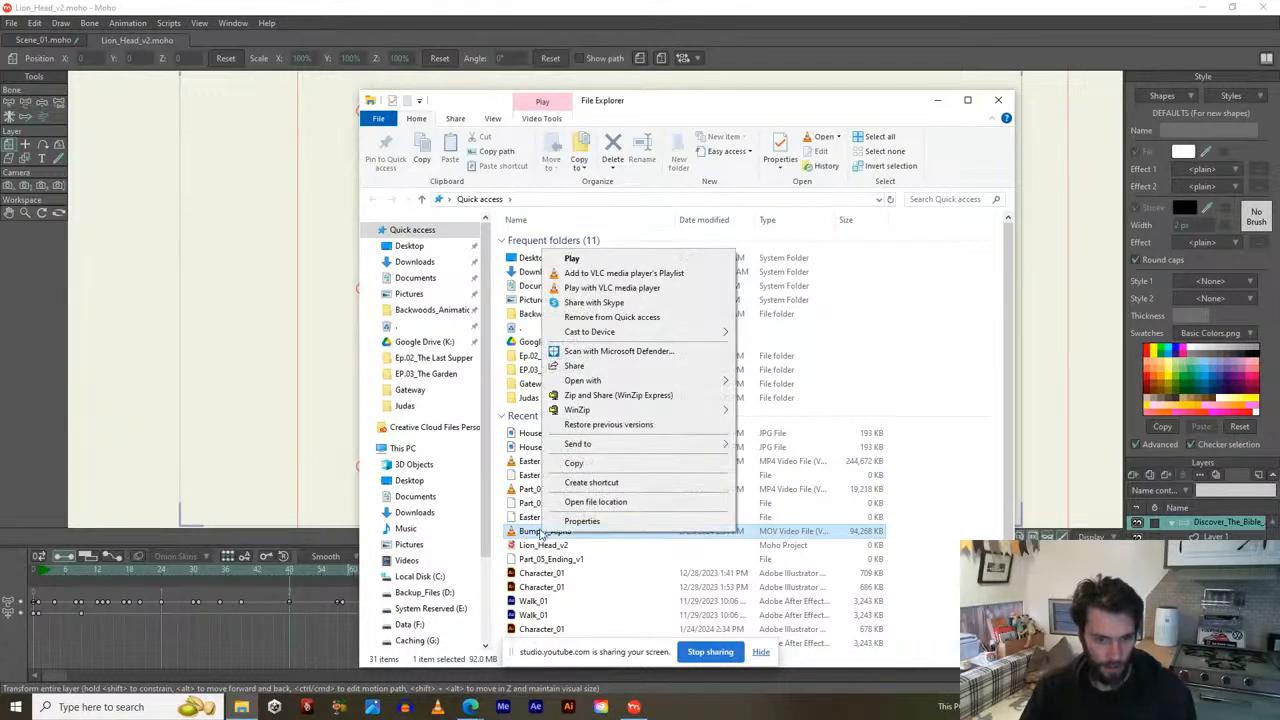
{"action": "left_click", "coordinate": [571, 259]}
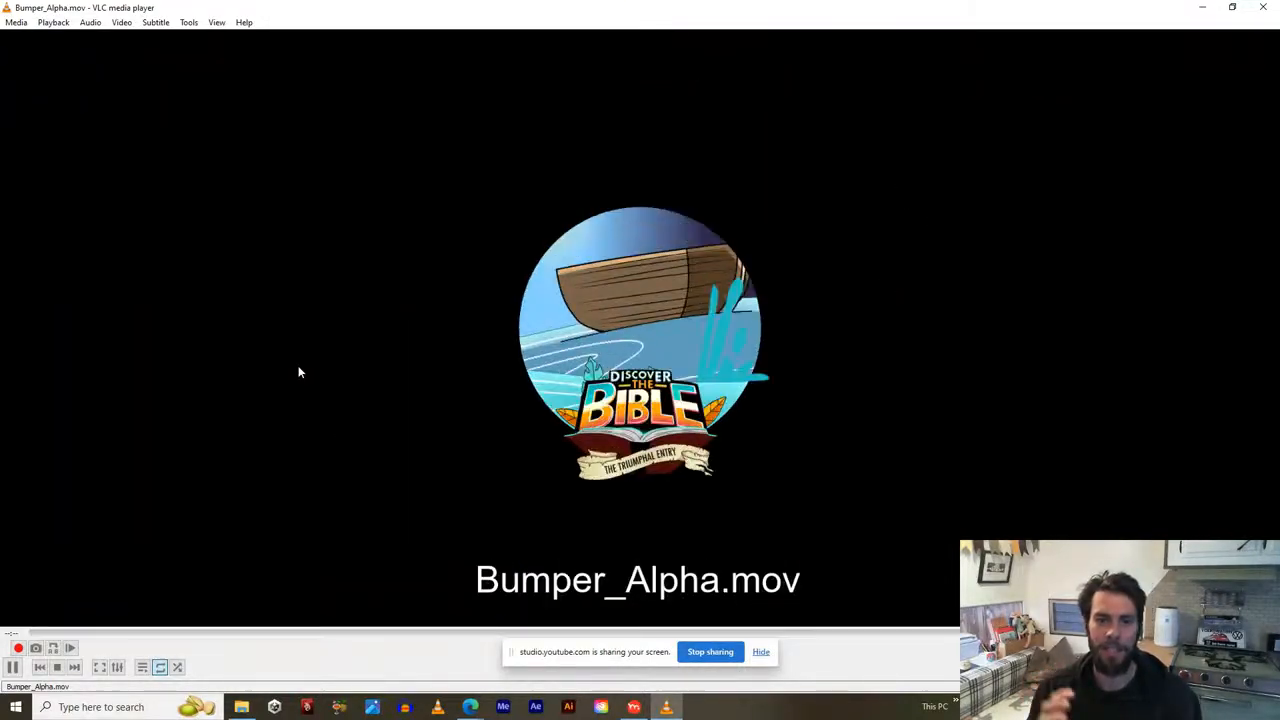
Close VLC after watching the Bumper_Alpha roaring lion reference.
{"action": "left_click", "coordinate": [1262, 7]}
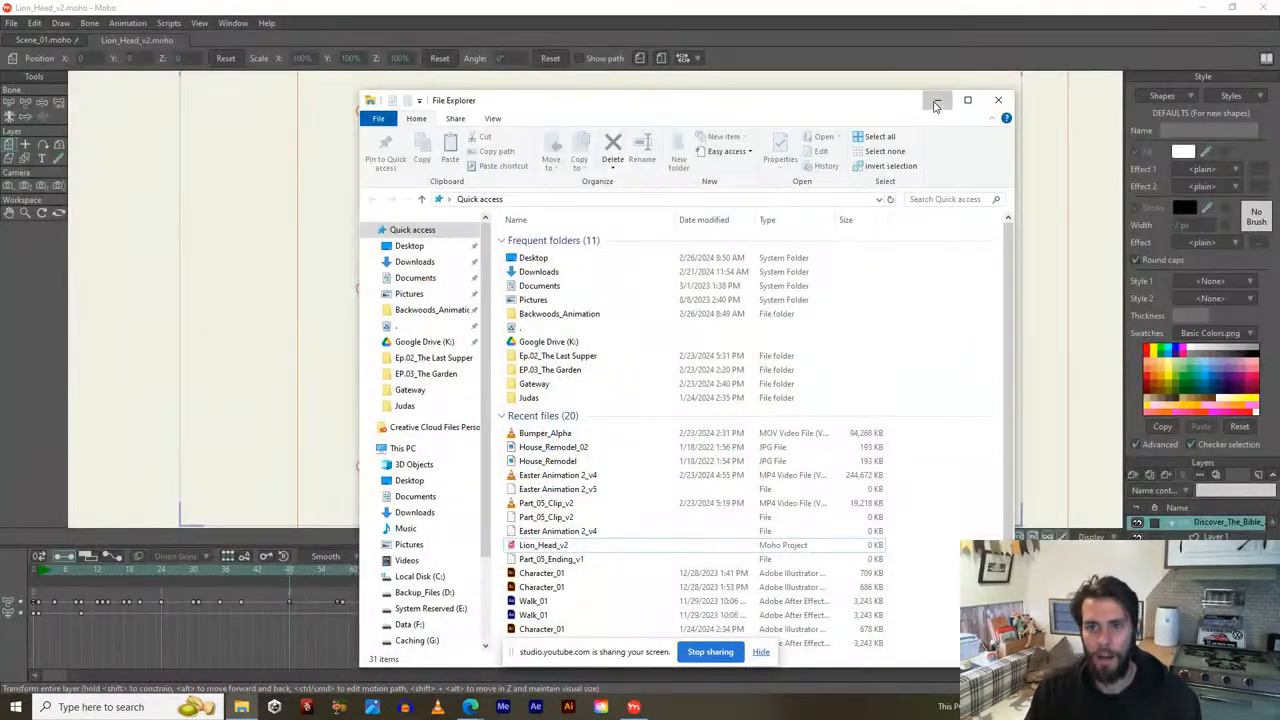
Minimize File Explorer and scrub the lion head from frame 0 to the frame 54 roar.
{"action": "left_click", "coordinate": [937, 101]}
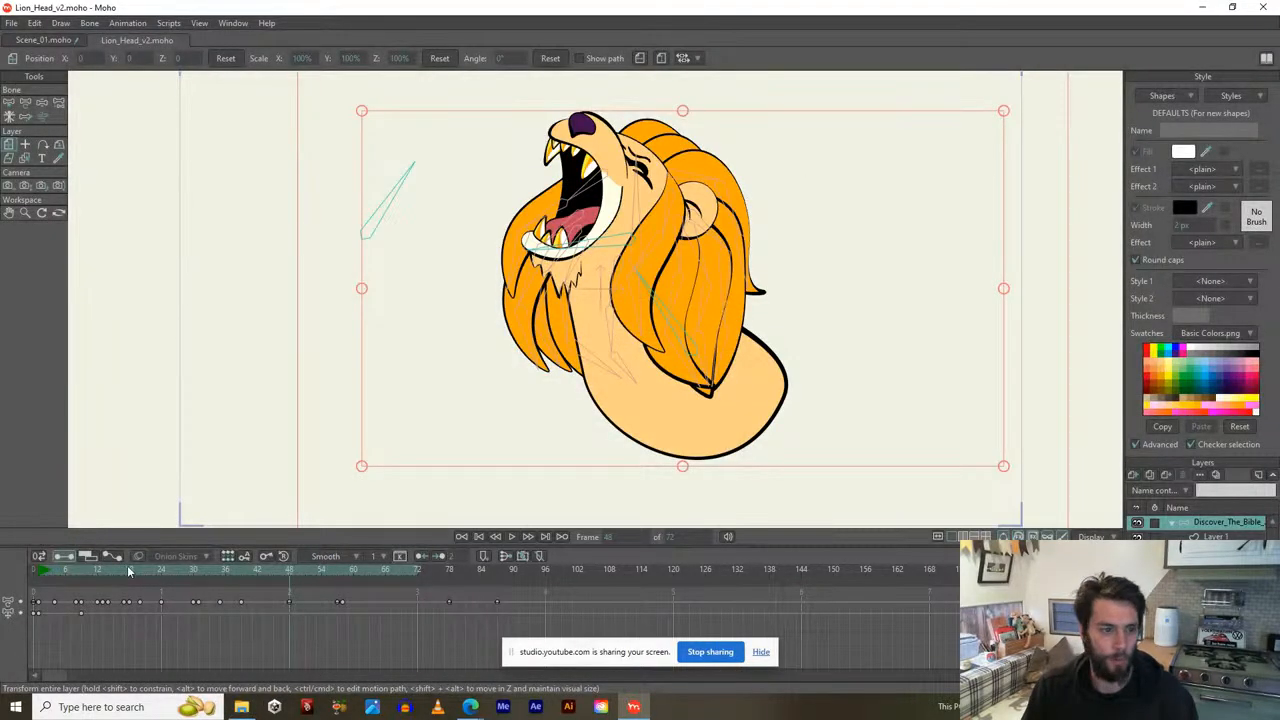
{"action": "left_click_drag", "start_coordinate": [128, 570], "coordinate": [32, 587]}
{"action": "left_click", "coordinate": [40, 579]}
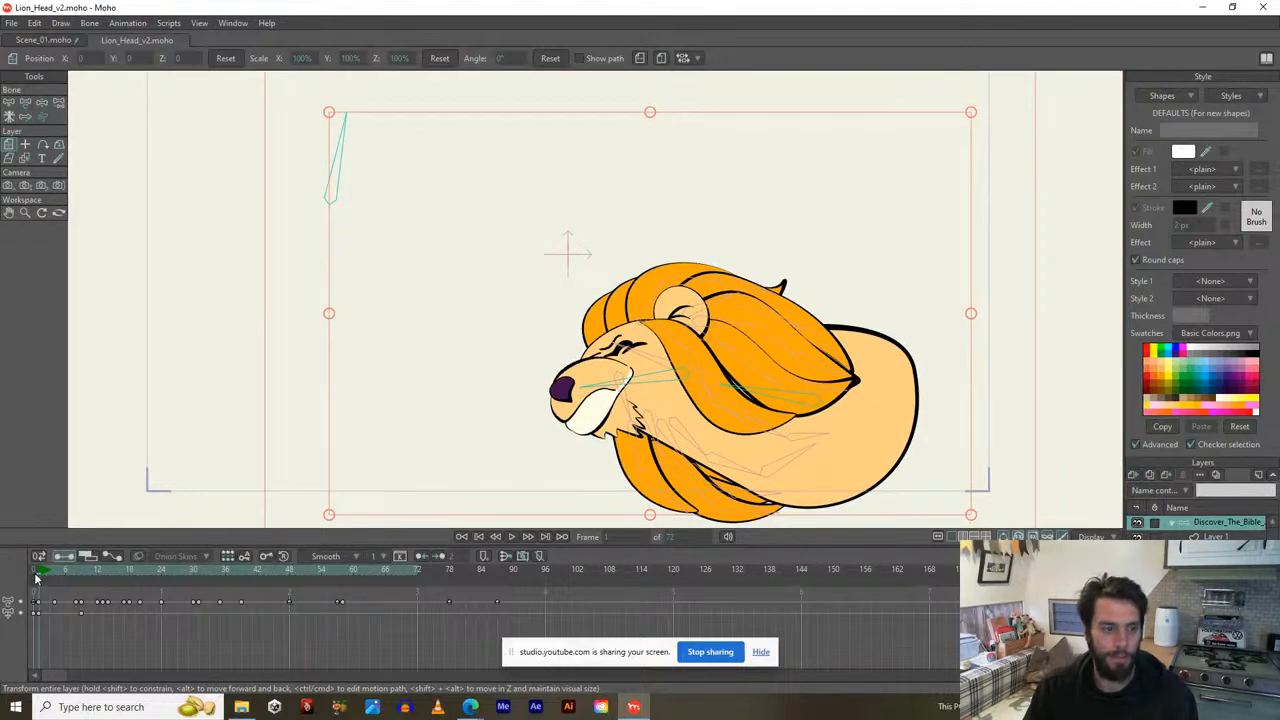
{"action": "left_click_drag", "start_coordinate": [36, 578], "coordinate": [455, 566]}
At frame 79, try closing the lion's jaw and tilting its head with the bone tool.
{"action": "left_click_drag", "start_coordinate": [445, 193], "coordinate": [511, 251]}
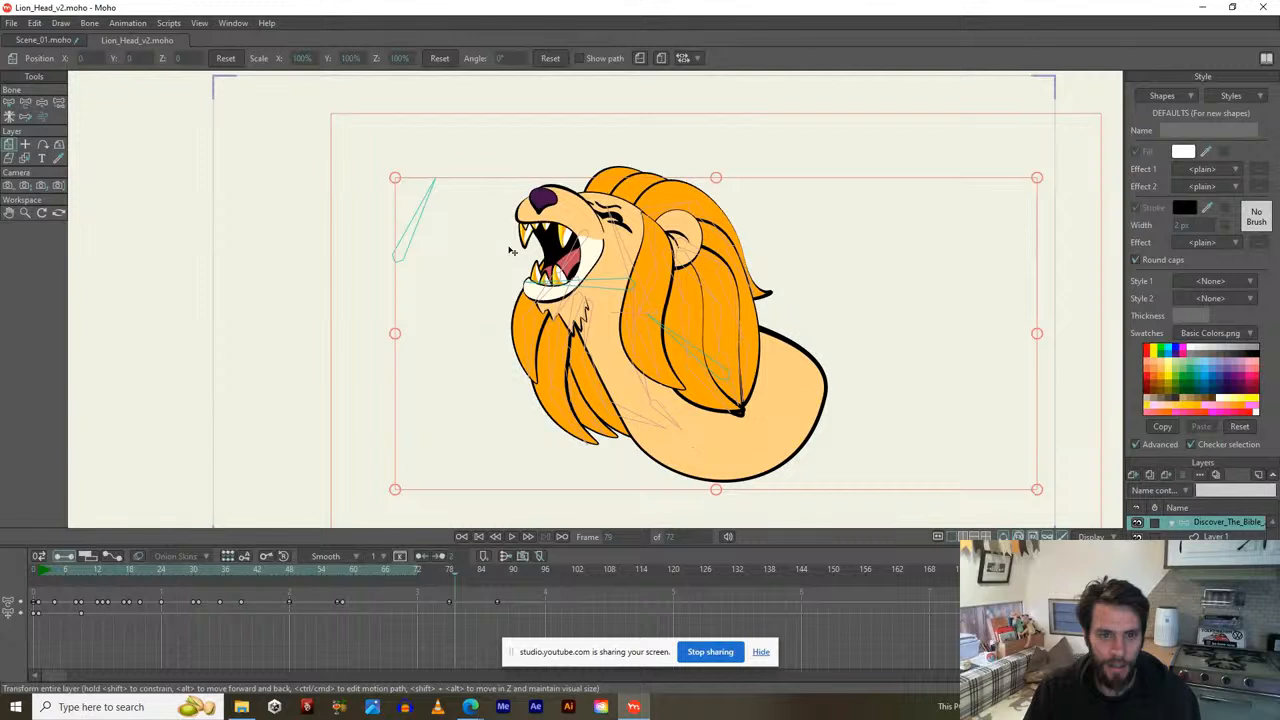
{"action": "key", "text": "b"}
{"action": "left_click", "coordinate": [597, 289]}
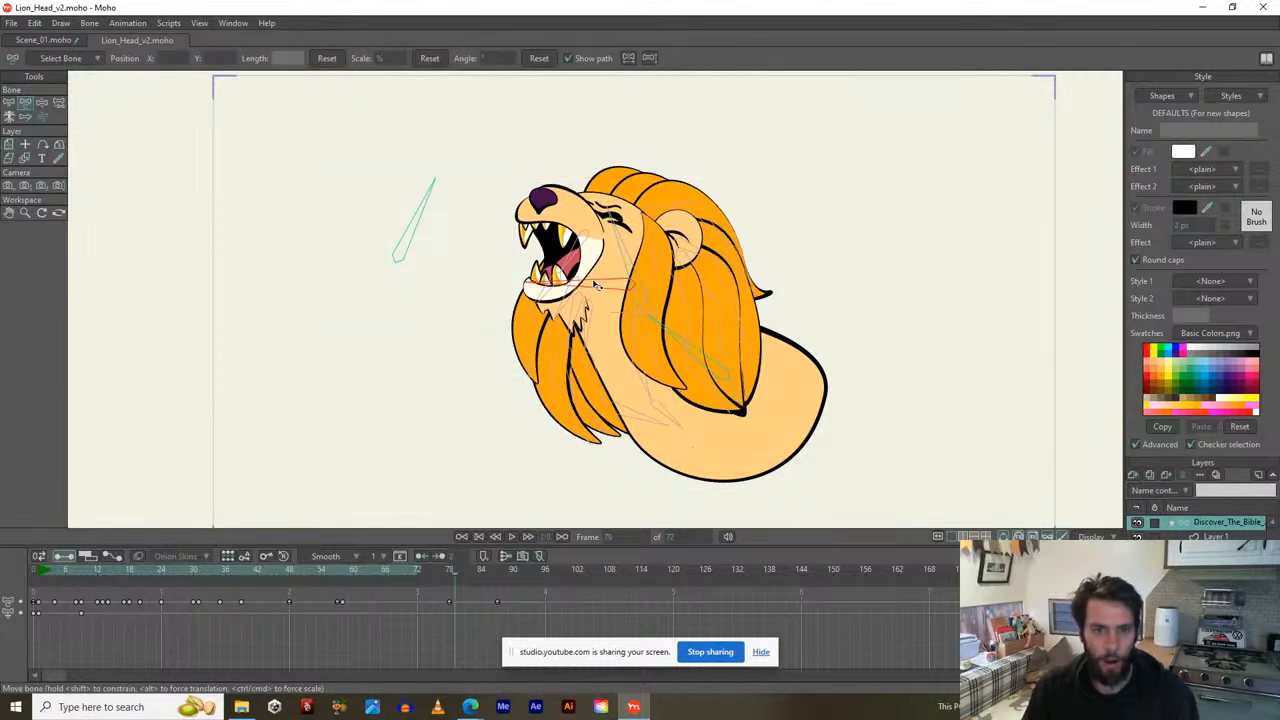
{"action": "mouse_move", "coordinate": [597, 277]}
{"action": "left_mouse_down"}
{"action": "mouse_move", "coordinate": [601, 262]}
{"action": "mouse_move", "coordinate": [577, 302]}
{"action": "mouse_move", "coordinate": [595, 265]}
{"action": "mouse_move", "coordinate": [578, 305]}
{"action": "mouse_move", "coordinate": [597, 297]}
{"action": "mouse_move", "coordinate": [584, 308]}
{"action": "mouse_move", "coordinate": [595, 267]}
{"action": "mouse_move", "coordinate": [582, 305]}
{"action": "mouse_move", "coordinate": [594, 308]}
{"action": "mouse_move", "coordinate": [593, 257]}
{"action": "mouse_move", "coordinate": [588, 298]}
{"action": "mouse_move", "coordinate": [586, 286]}
{"action": "left_mouse_up"}
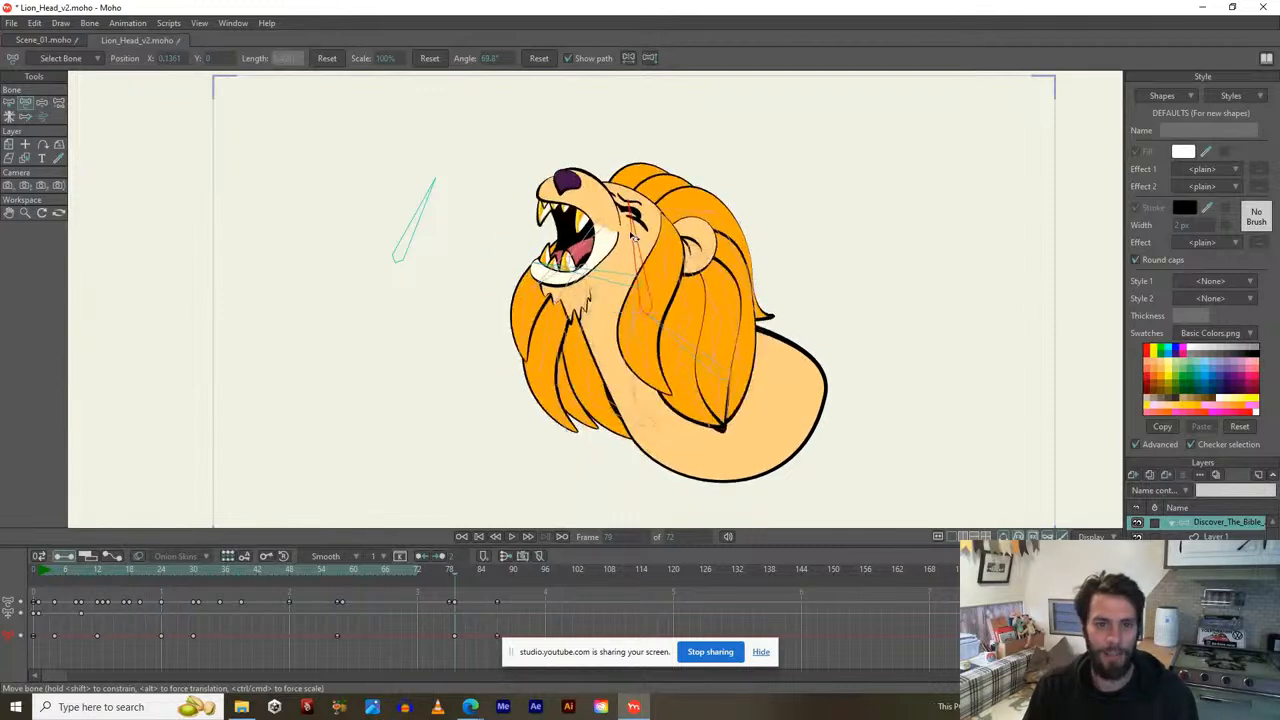
{"action": "left_click_drag", "start_coordinate": [620, 241], "coordinate": [592, 296]}
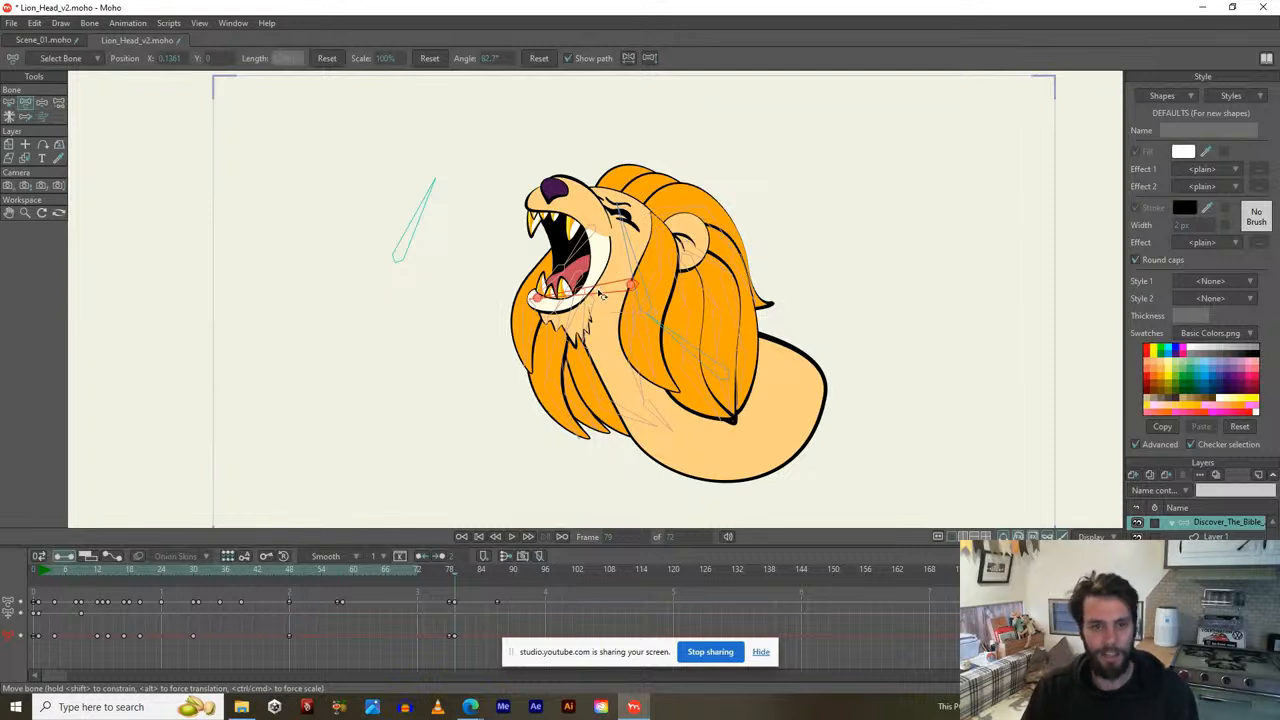
{"action": "mouse_move", "coordinate": [601, 294]}
{"action": "left_mouse_down"}
{"action": "mouse_move", "coordinate": [588, 279]}
{"action": "mouse_move", "coordinate": [590, 297]}
{"action": "mouse_move", "coordinate": [601, 262]}
{"action": "mouse_move", "coordinate": [625, 254]}
{"action": "mouse_move", "coordinate": [591, 293]}
{"action": "mouse_move", "coordinate": [624, 255]}
{"action": "mouse_move", "coordinate": [593, 297]}
{"action": "mouse_move", "coordinate": [597, 318]}
{"action": "left_mouse_up"}
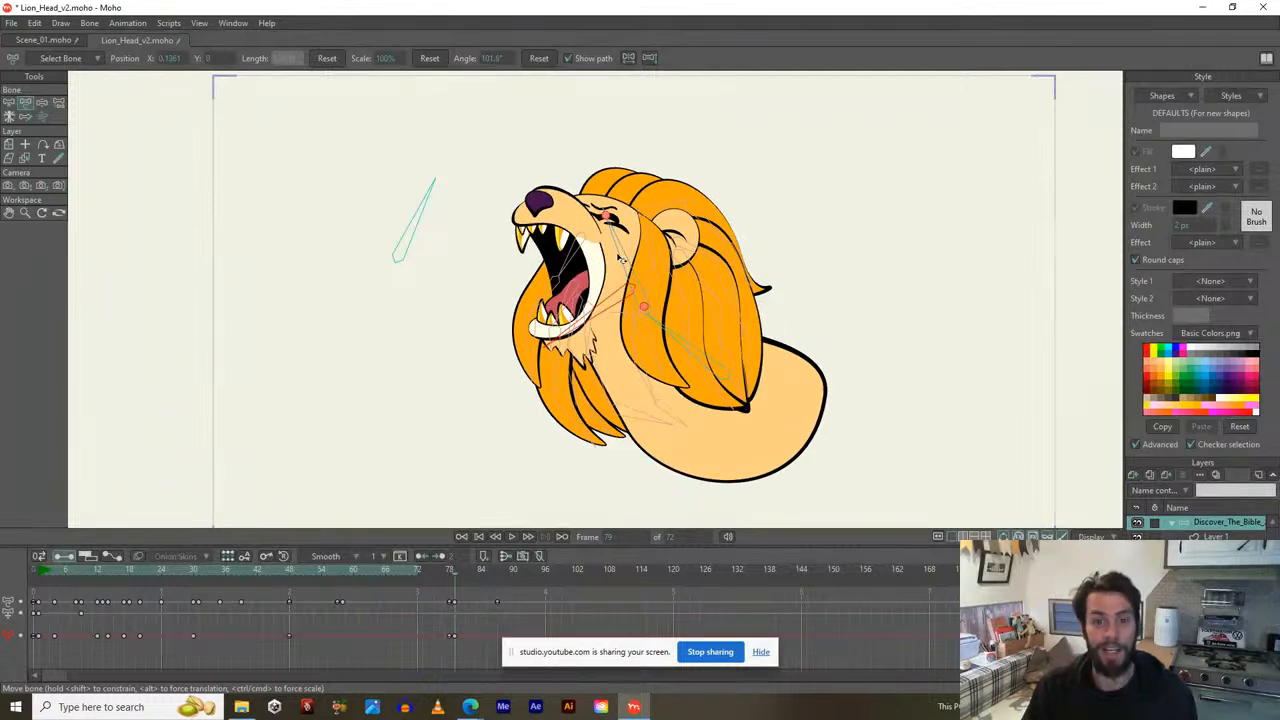
{"action": "left_click_drag", "start_coordinate": [620, 258], "coordinate": [630, 258]}
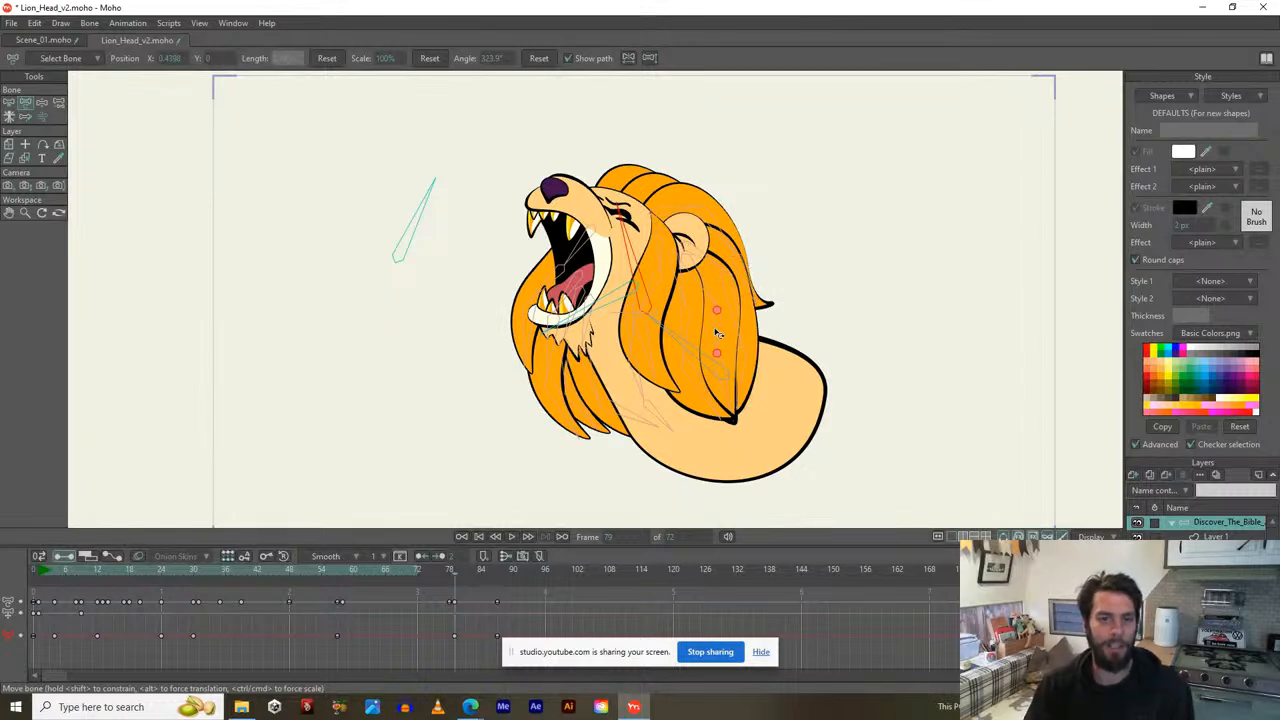
Undo the four jaw and head edits back to the roaring pose and play the animation.
{"action": "key", "text": "ctrl+z"}
{"action": "key", "text": "ctrl+z"}
{"action": "key", "text": "ctrl+z"}
{"action": "key", "text": "ctrl+z"}
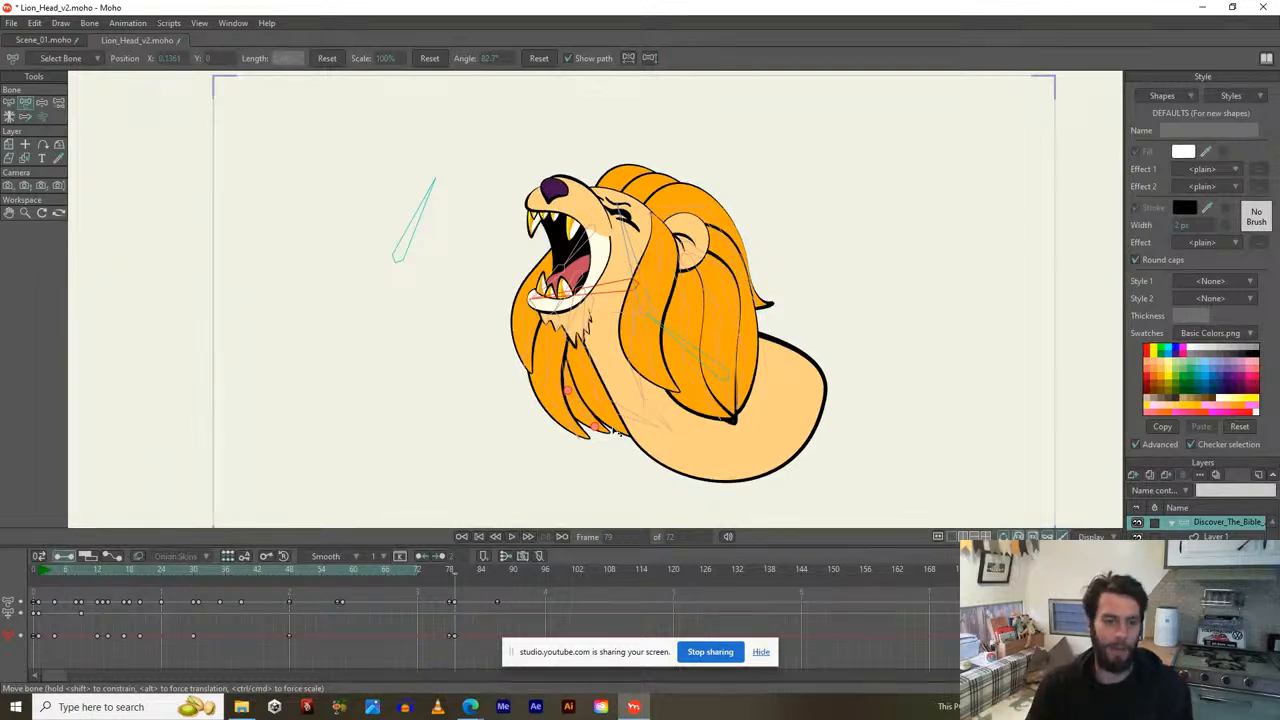
{"action": "key", "text": "ctrl+z"}
{"action": "key", "text": "ctrl+z"}
{"action": "key", "text": "ctrl+z"}
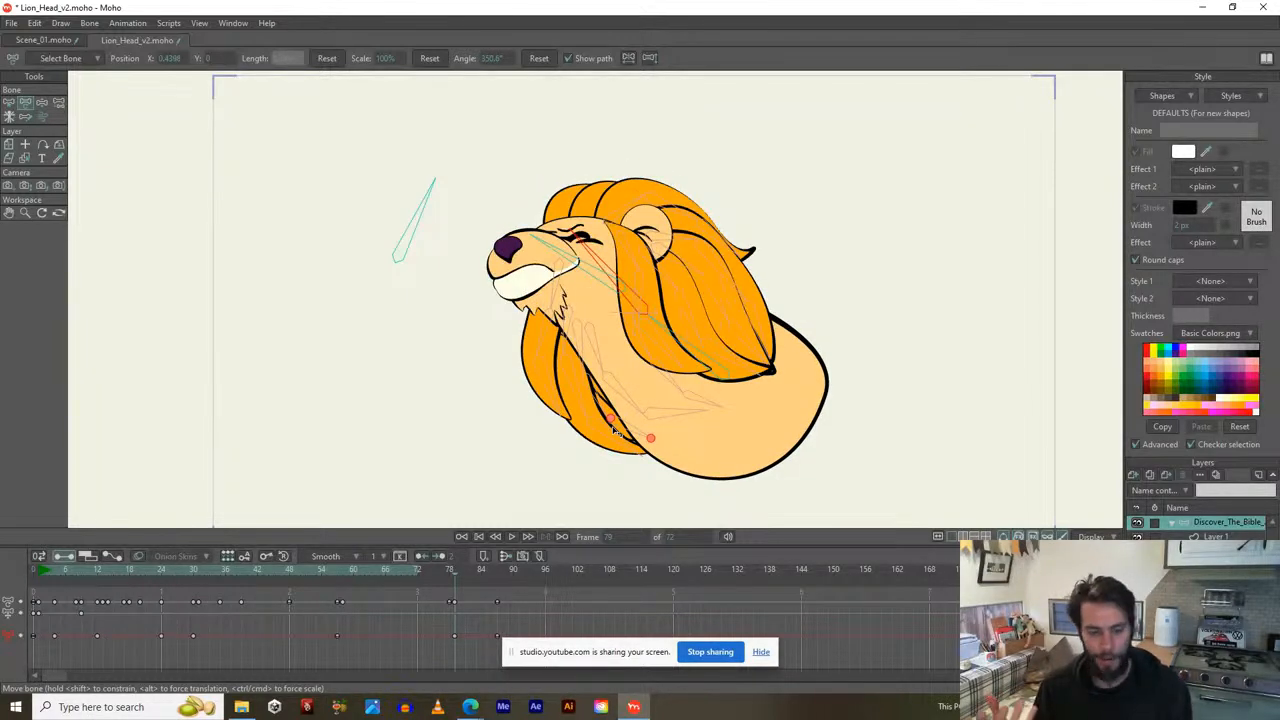
{"action": "key", "text": "ctrl+z"}
{"action": "key", "text": "ctrl+z"}
{"action": "key", "text": "ctrl+z"}
{"action": "key", "text": "ctrl+z"}
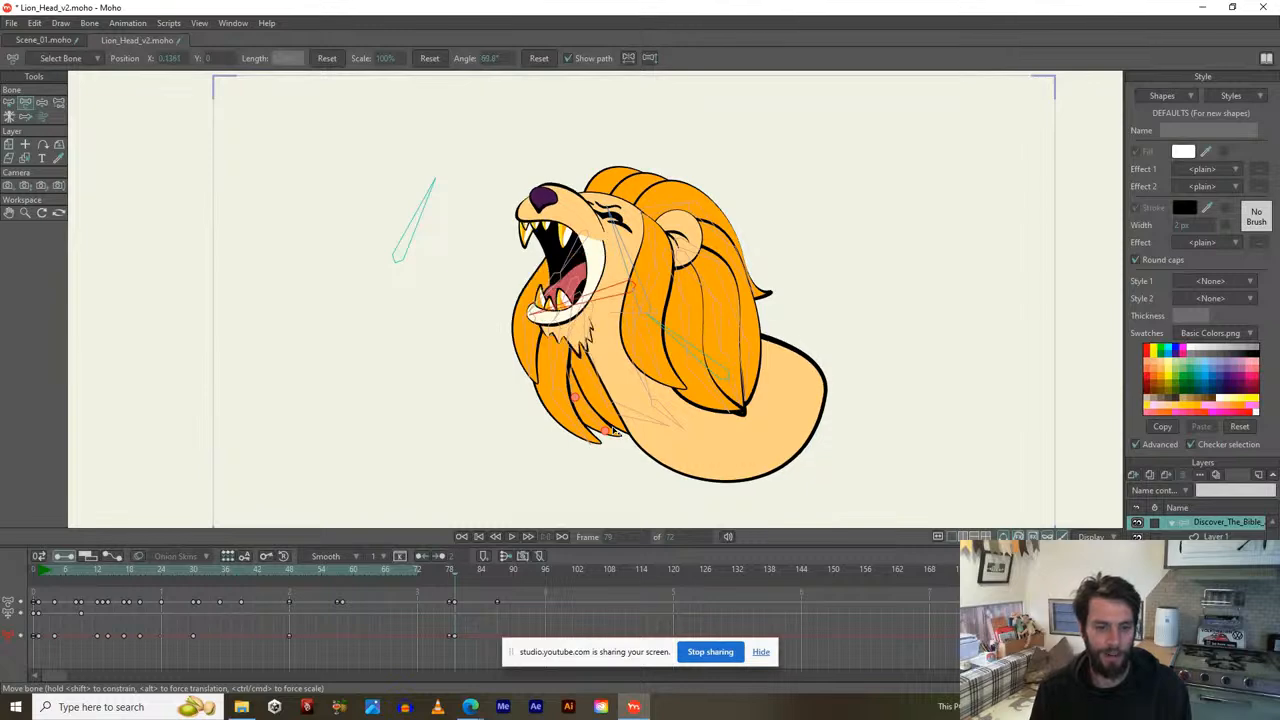
{"action": "key", "text": "ctrl+z"}
{"action": "key", "text": "space"}
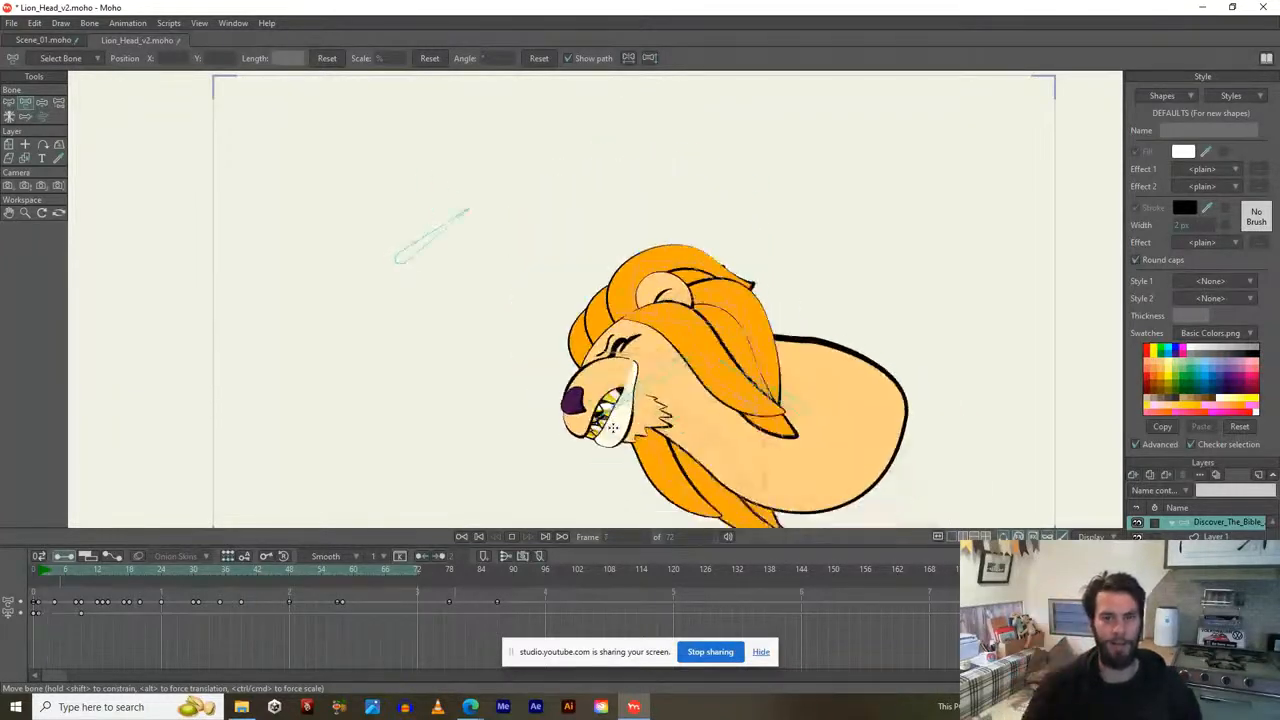
Stop and replay the lion head animation, then switch to the Scene_01 document.
{"action": "key", "text": "space"}
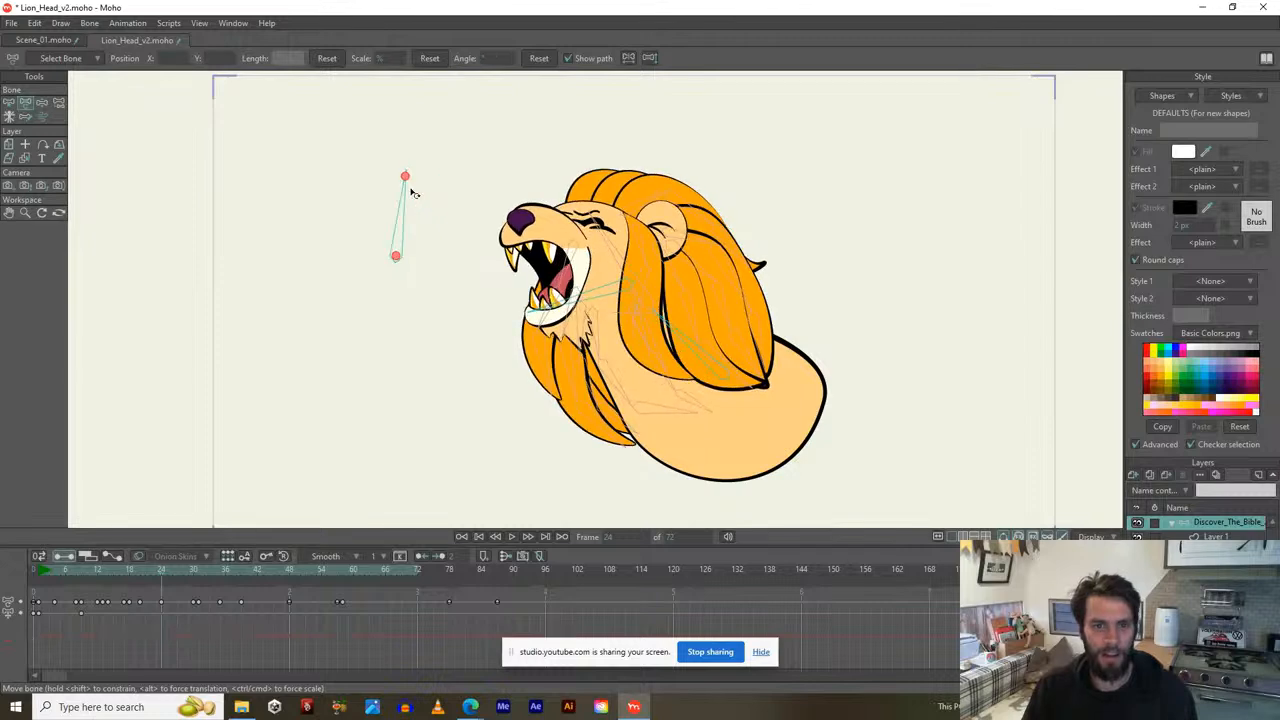
{"action": "key", "text": "space"}
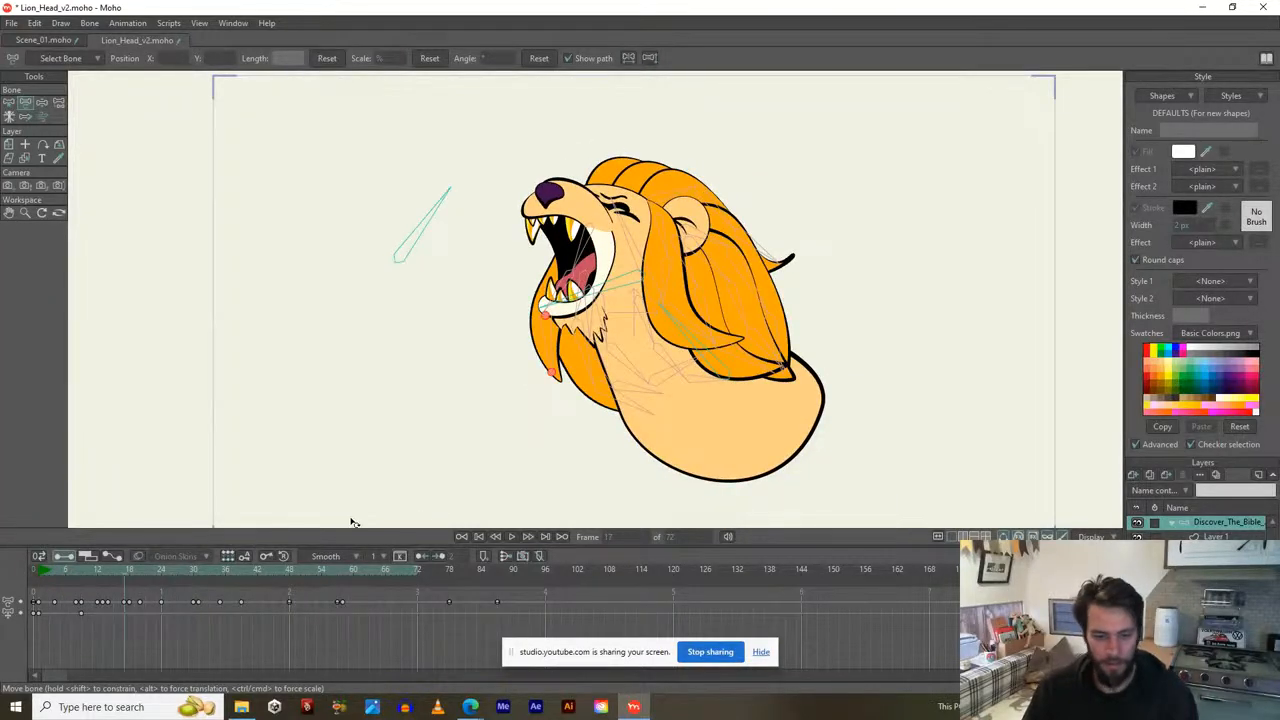
{"action": "left_click", "coordinate": [50, 39]}
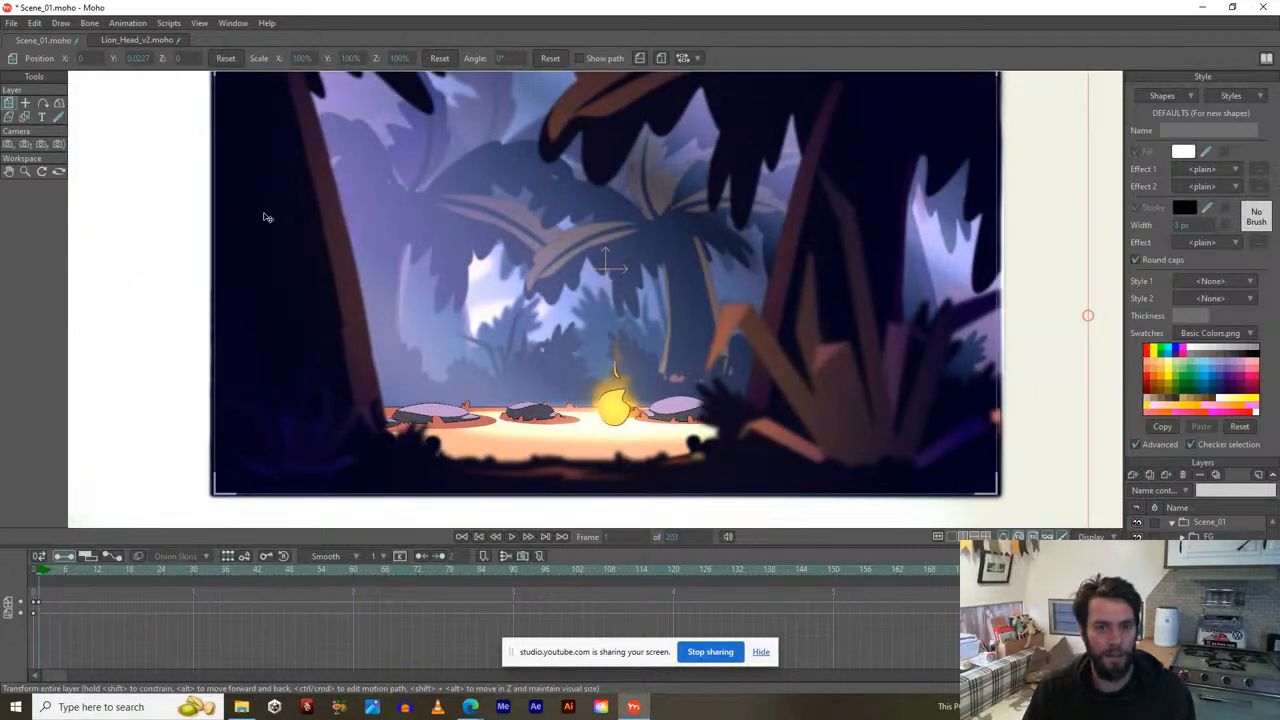
Pan across the campfire forest scene and select the forest background image layer.
{"action": "left_click_drag", "start_coordinate": [267, 217], "coordinate": [272, 276]}
{"action": "left_click_drag", "start_coordinate": [240, 279], "coordinate": [237, 267]}
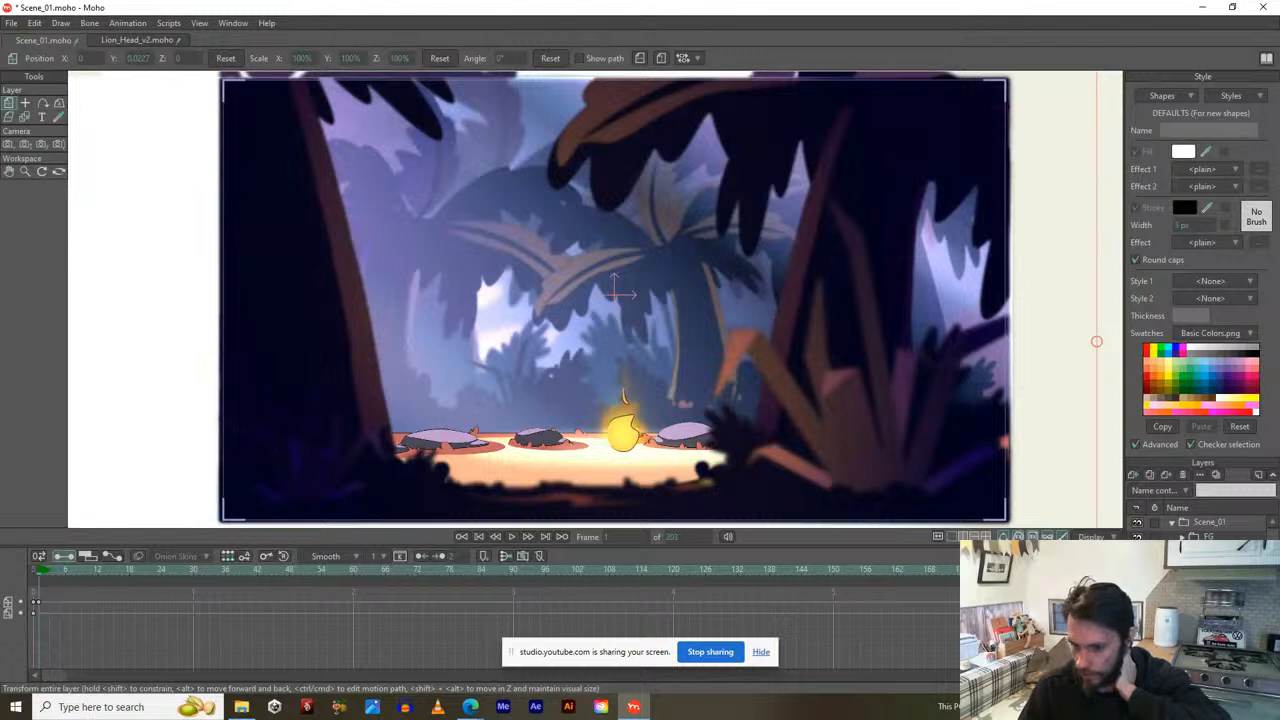
{"action": "left_click", "coordinate": [1210, 610]}
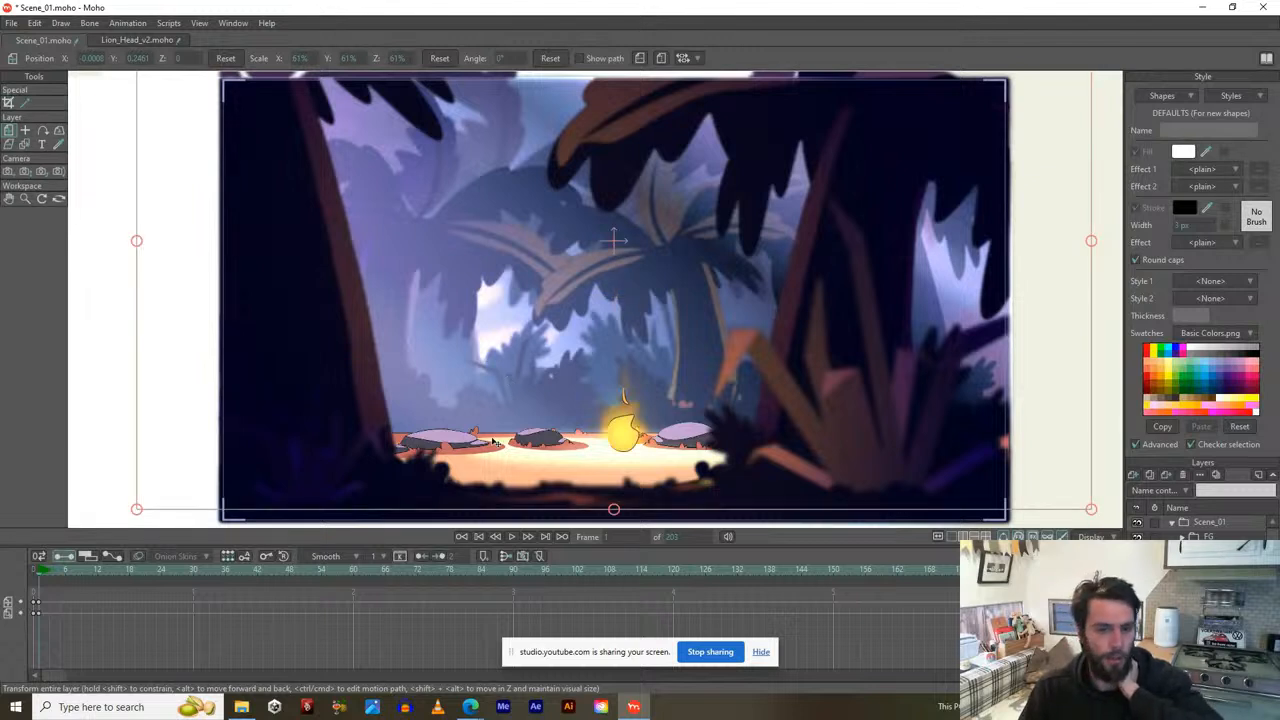
Zoom out to show the full scene frame and select another layer in the Layers panel.
{"action": "scroll", "coordinate": [409, 405], "scroll_direction": "down", "scroll_amount": 1}
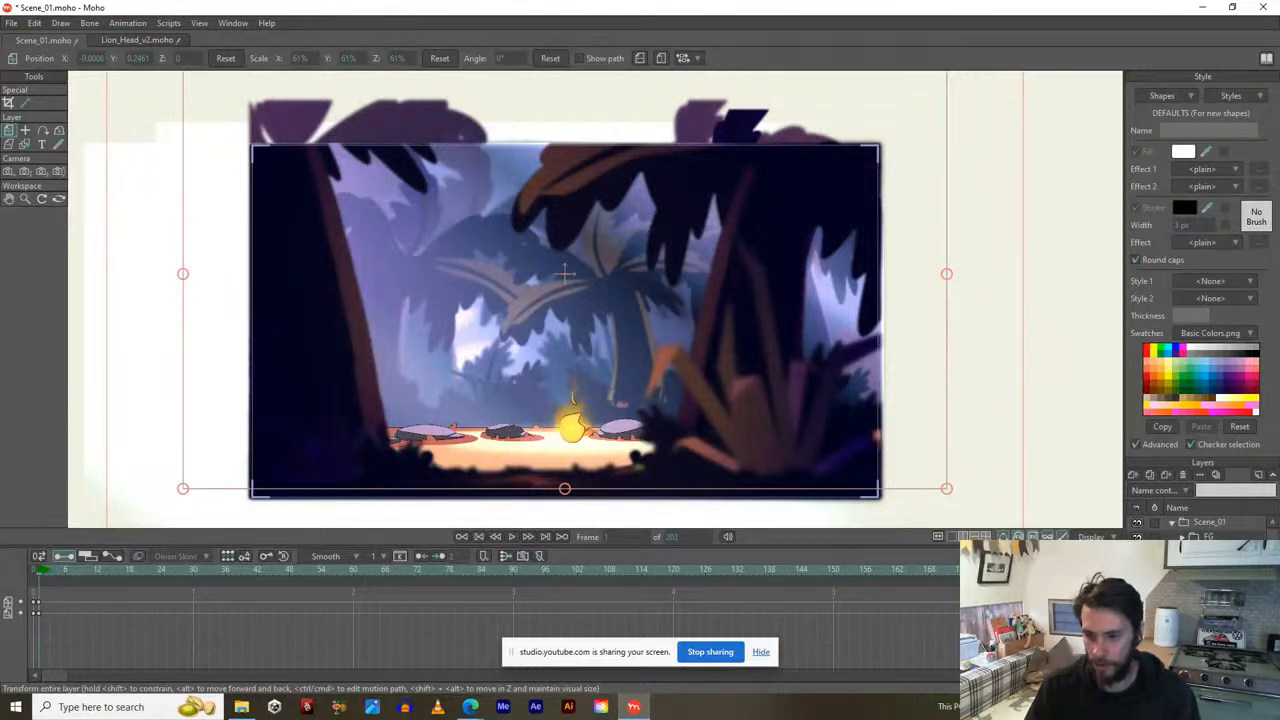
{"action": "scroll", "coordinate": [1200, 600], "scroll_direction": "down", "scroll_amount": 5}
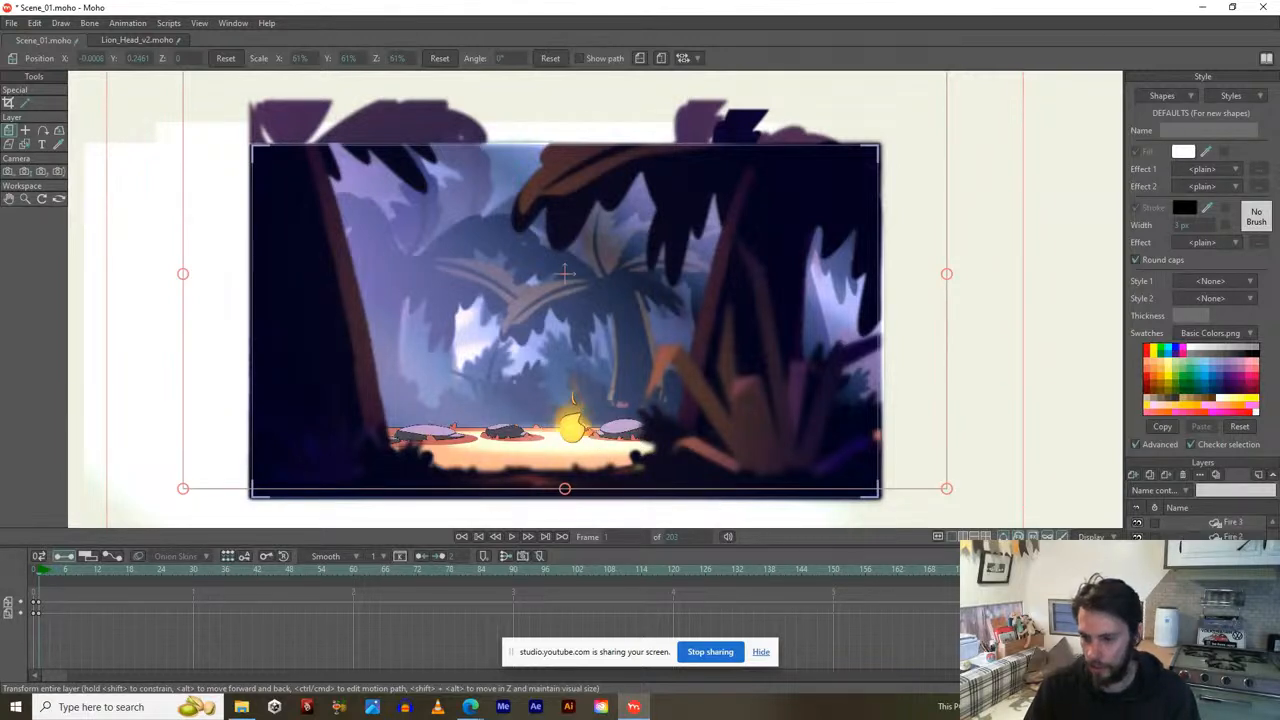
{"action": "left_click", "coordinate": [1210, 610]}
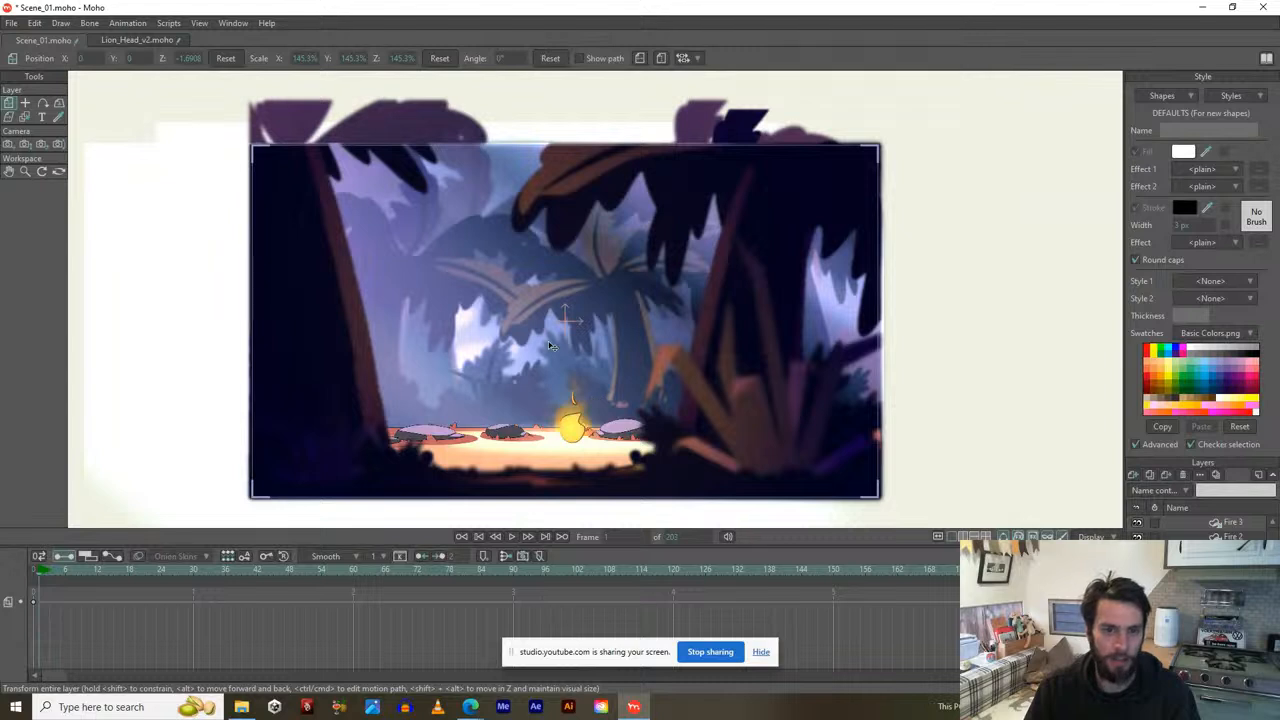
Try pushing back and nudging the background layer, undoing both moves.
{"action": "left_click_drag", "start_coordinate": [570, 390], "coordinate": [572, 321]}
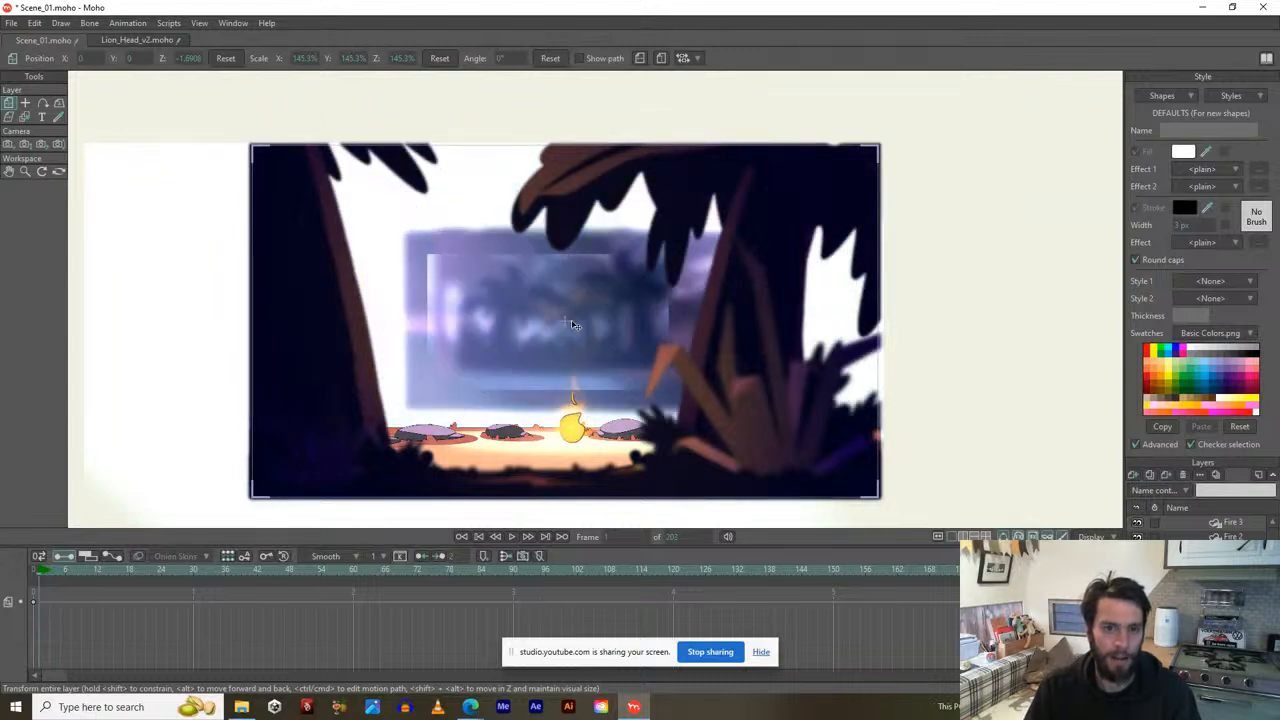
{"action": "key", "text": "ctrl+z"}
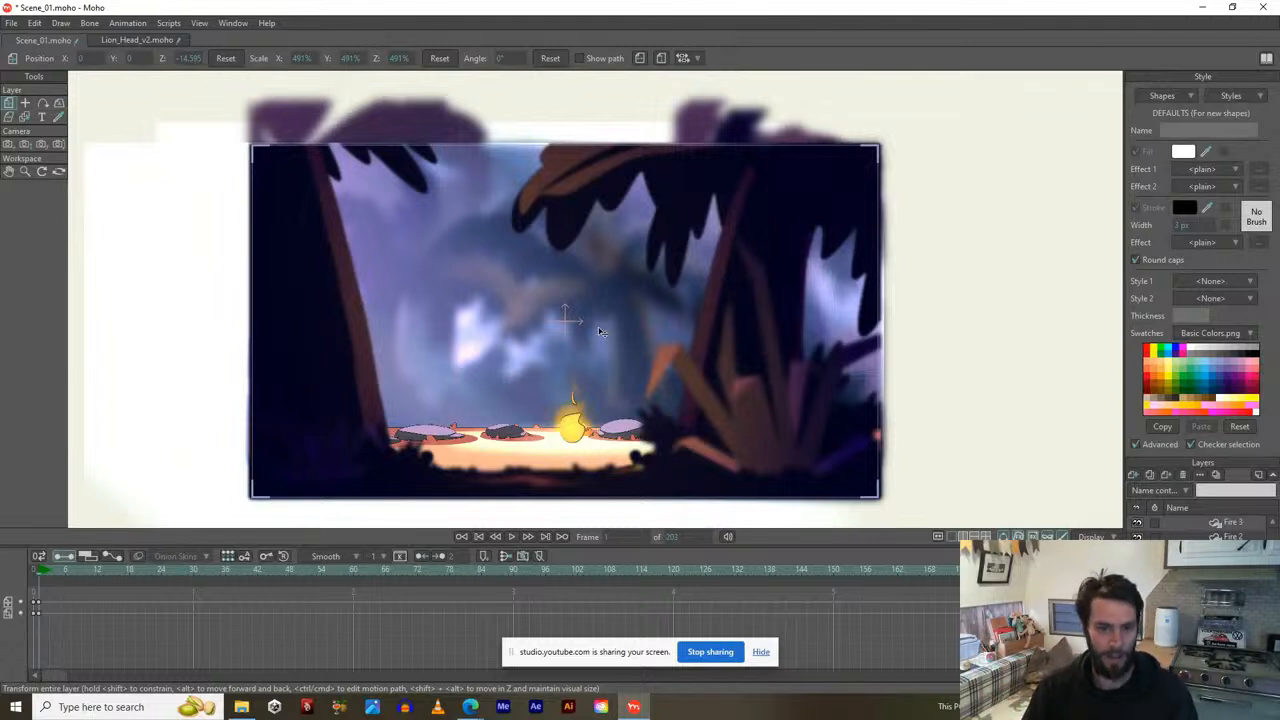
{"action": "mouse_move", "coordinate": [558, 335]}
{"action": "left_mouse_down"}
{"action": "mouse_move", "coordinate": [584, 331]}
{"action": "mouse_move", "coordinate": [557, 334]}
{"action": "left_mouse_up"}
{"action": "key", "text": "ctrl+z"}
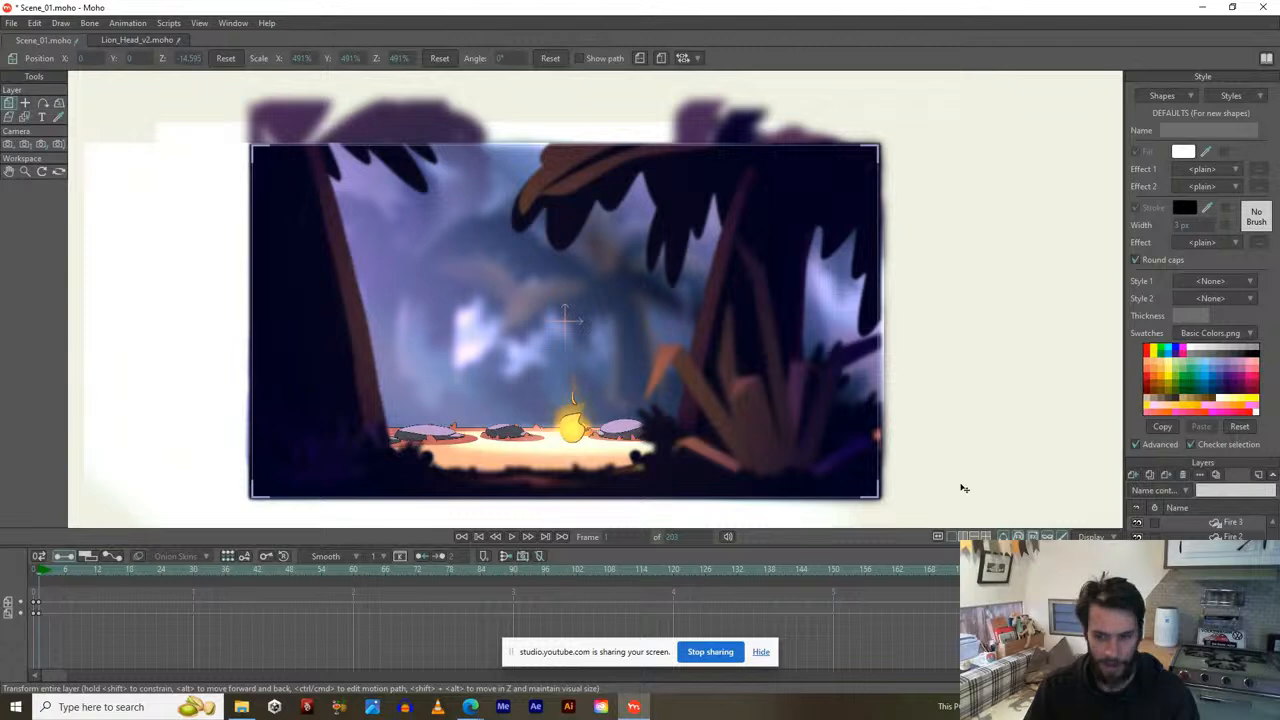
Select Scene_01, try shifting it and undo, then zoom out to see the whole scene.
{"action": "scroll", "coordinate": [1262, 511], "scroll_direction": "up", "scroll_amount": 5}
{"action": "left_click", "coordinate": [1220, 522]}
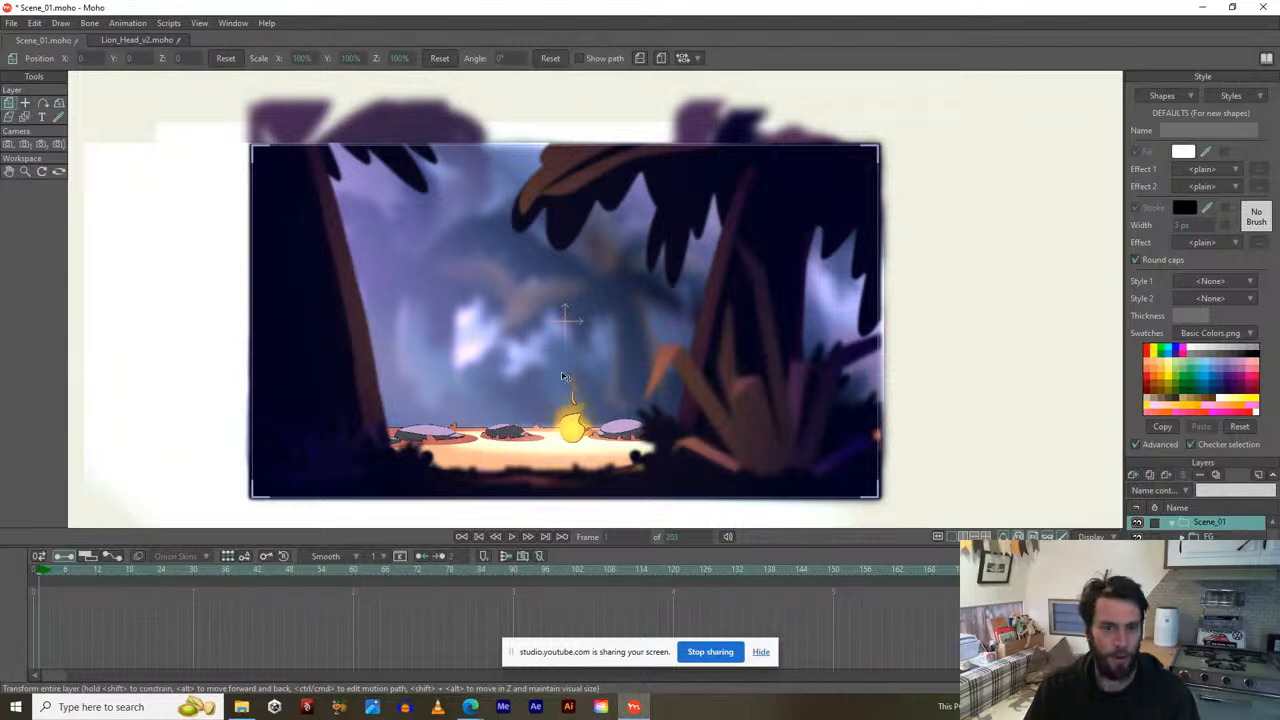
{"action": "left_click_drag", "start_coordinate": [566, 378], "coordinate": [558, 438]}
{"action": "key", "text": "ctrl+z"}
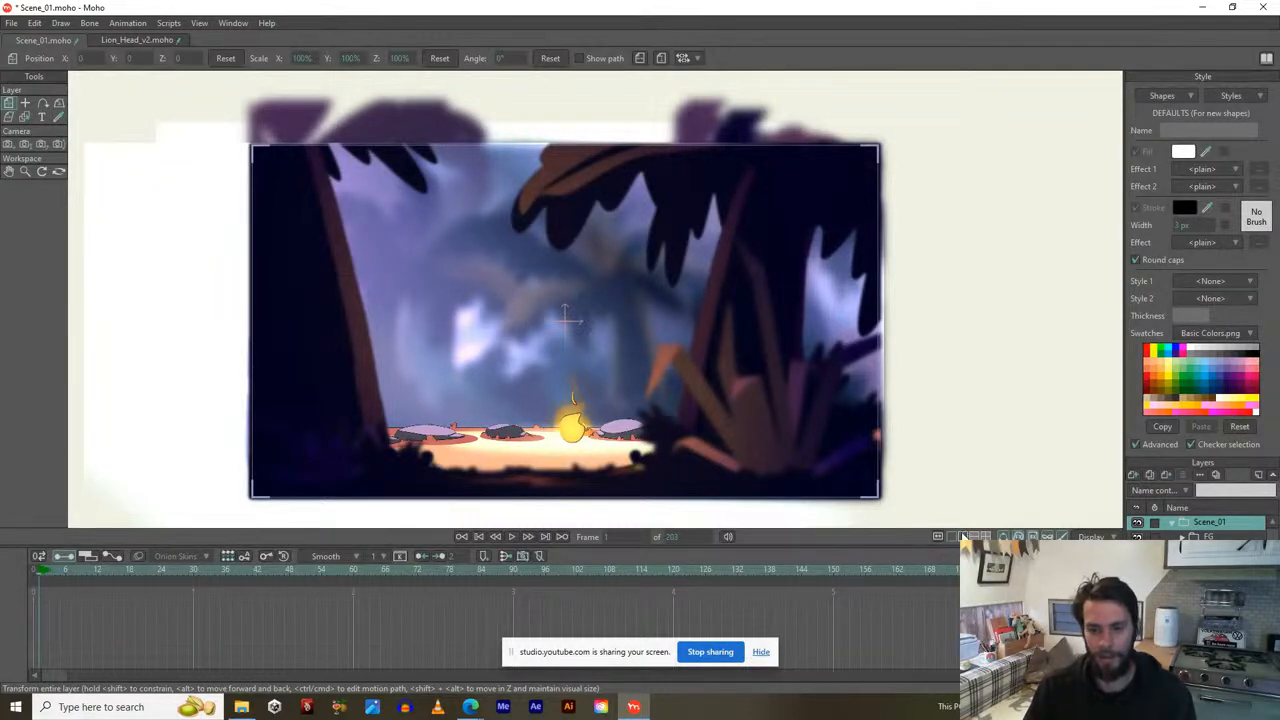
{"action": "scroll", "coordinate": [754, 347], "scroll_direction": "down", "scroll_amount": 3}
{"action": "left_click_drag", "start_coordinate": [754, 347], "coordinate": [474, 319]}
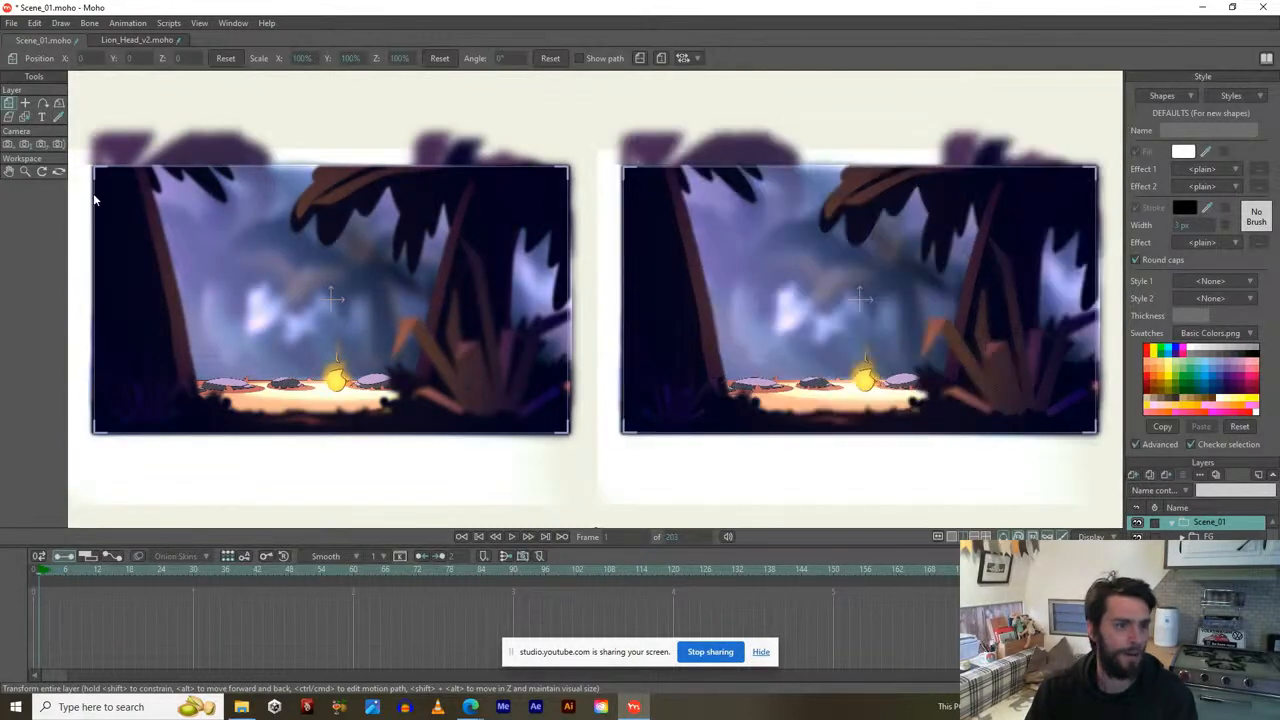
Orbit the right viewport around the stacked depth planes, then return to a single camera view.
{"action": "left_click", "coordinate": [58, 172]}
{"action": "left_click_drag", "start_coordinate": [860, 330], "coordinate": [912, 275]}
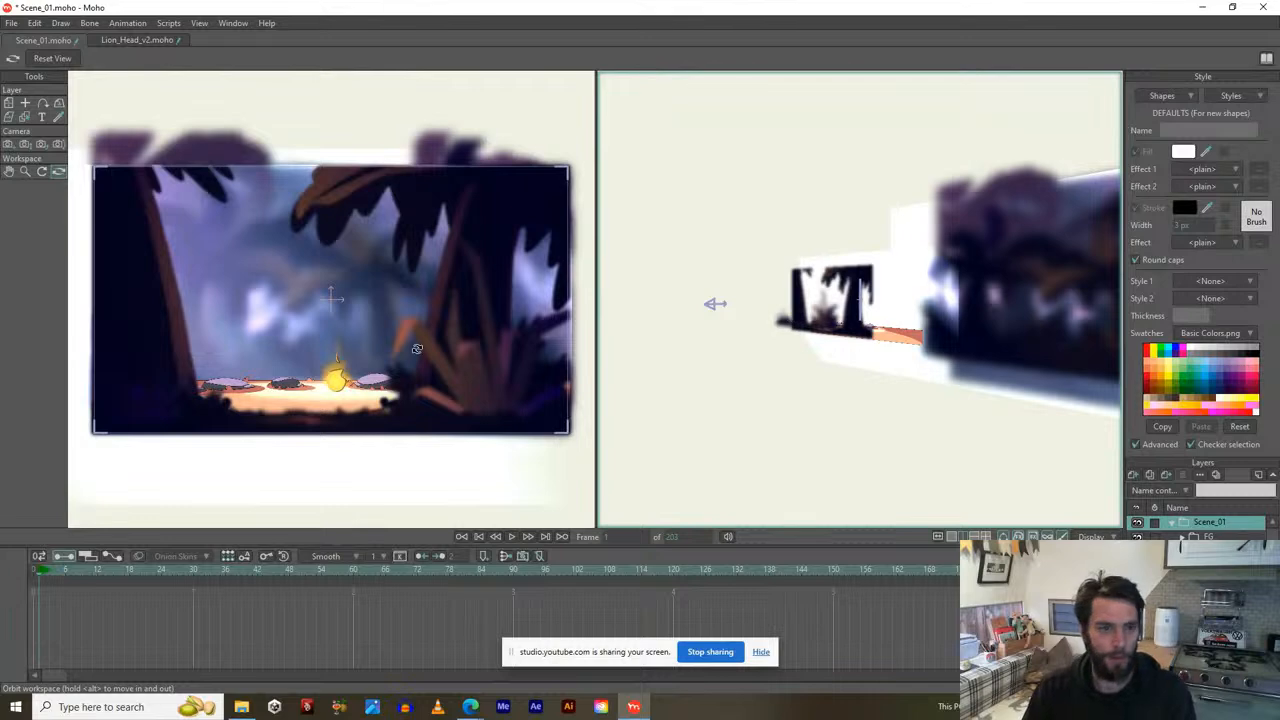
{"action": "key", "text": "ctrl+z"}
{"action": "left_click_drag", "start_coordinate": [906, 294], "coordinate": [770, 362]}
{"action": "left_click_drag", "start_coordinate": [1108, 277], "coordinate": [1110, 272]}
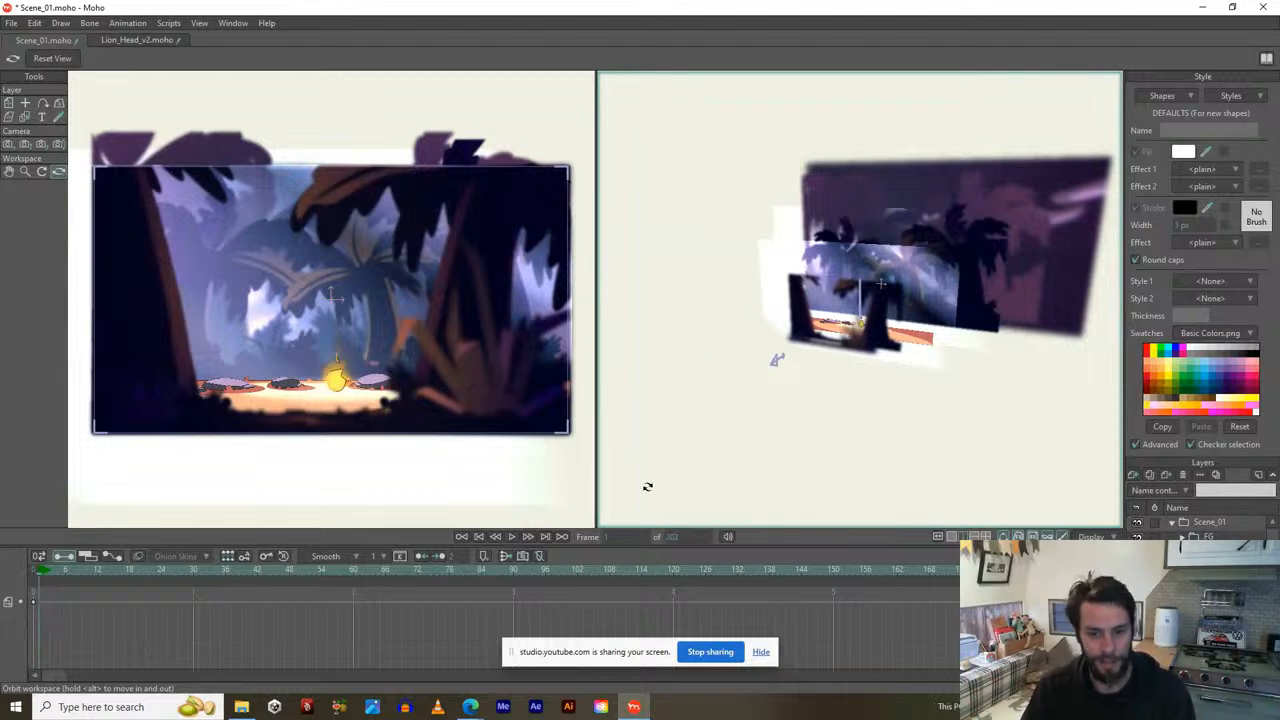
{"action": "left_click", "coordinate": [952, 537]}
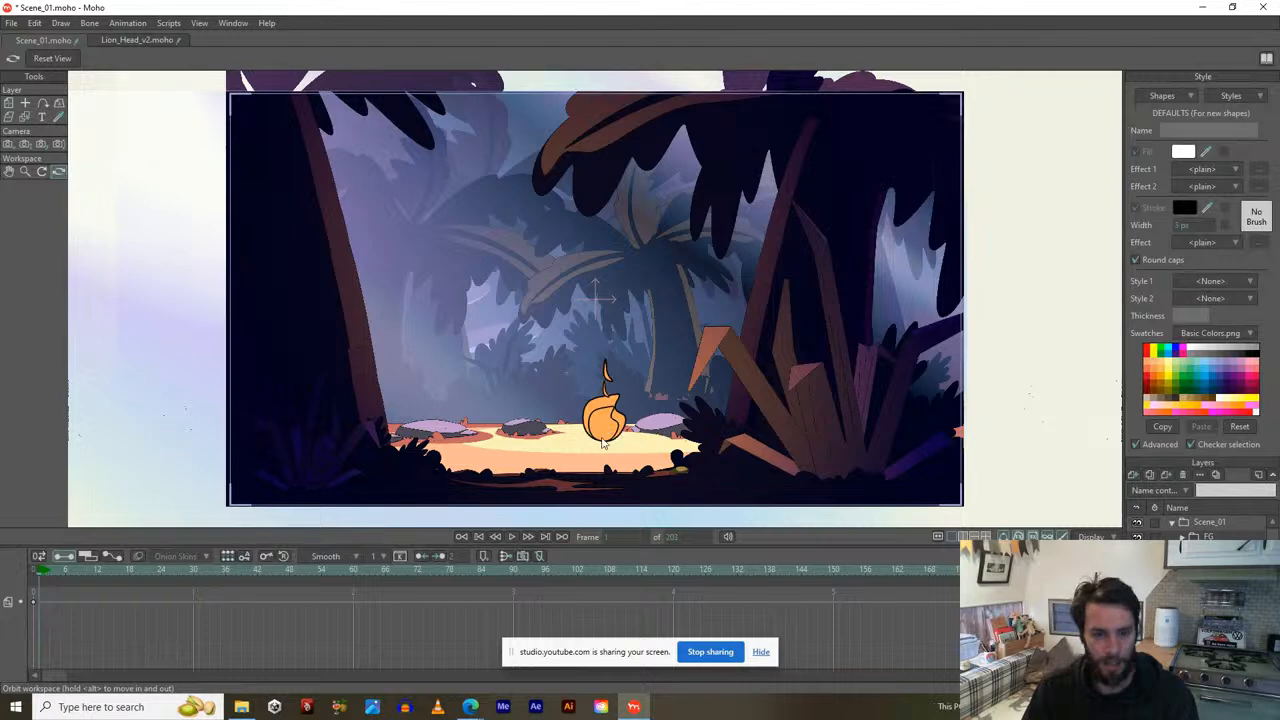
Turn on the seated character layer's visibility and play the scene's animation.
{"action": "scroll", "coordinate": [606, 451], "scroll_direction": "up", "scroll_amount": 2}
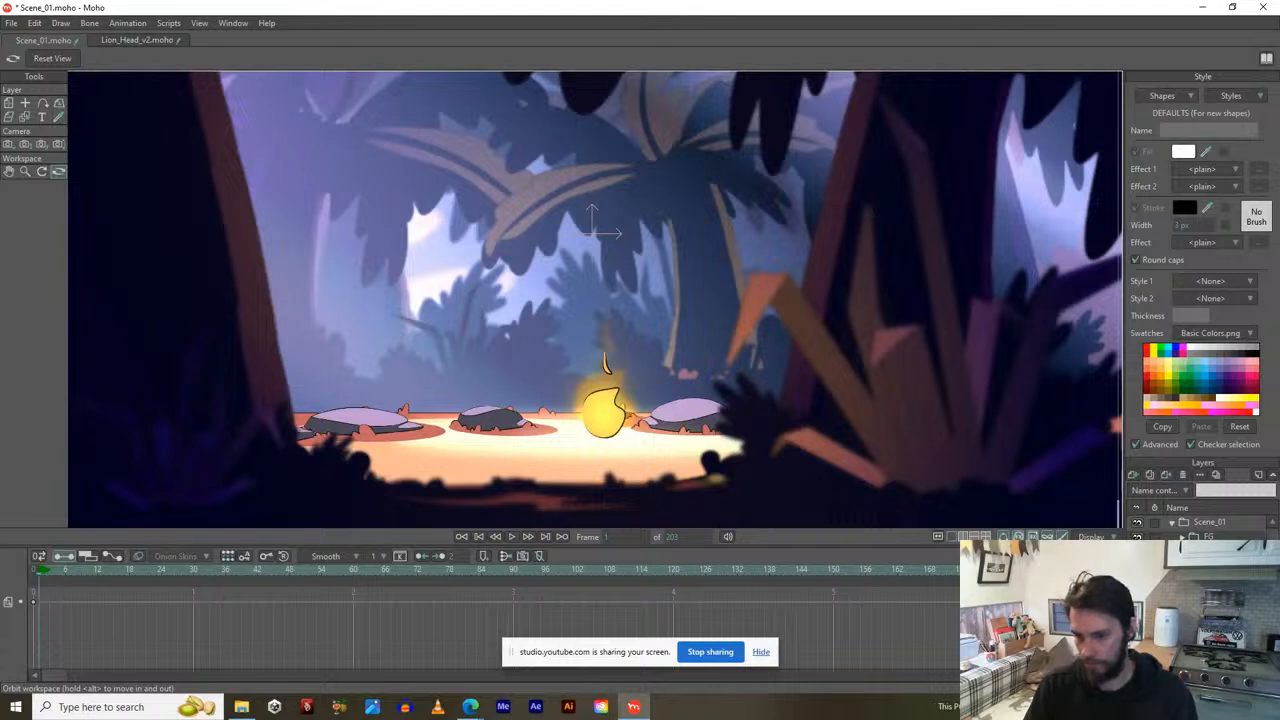
{"action": "scroll", "coordinate": [1200, 528], "scroll_direction": "down", "scroll_amount": 3}
{"action": "left_click", "coordinate": [1137, 598]}
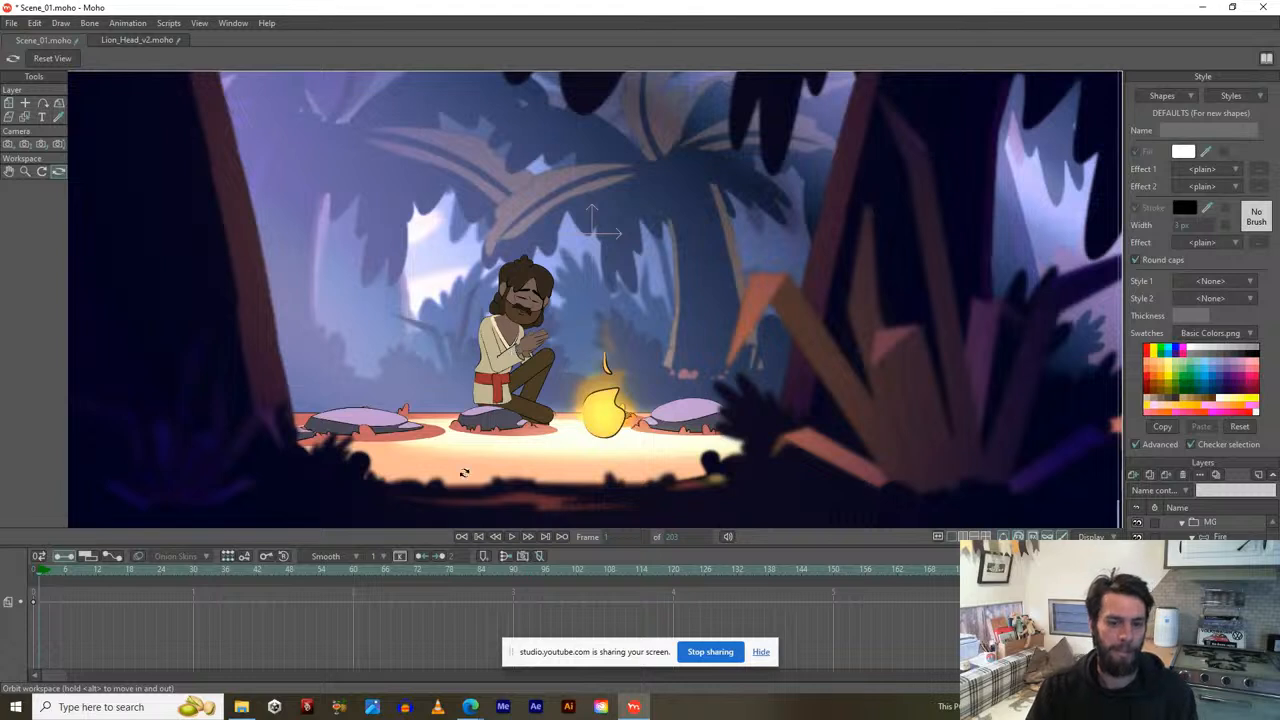
{"action": "key", "text": "space"}
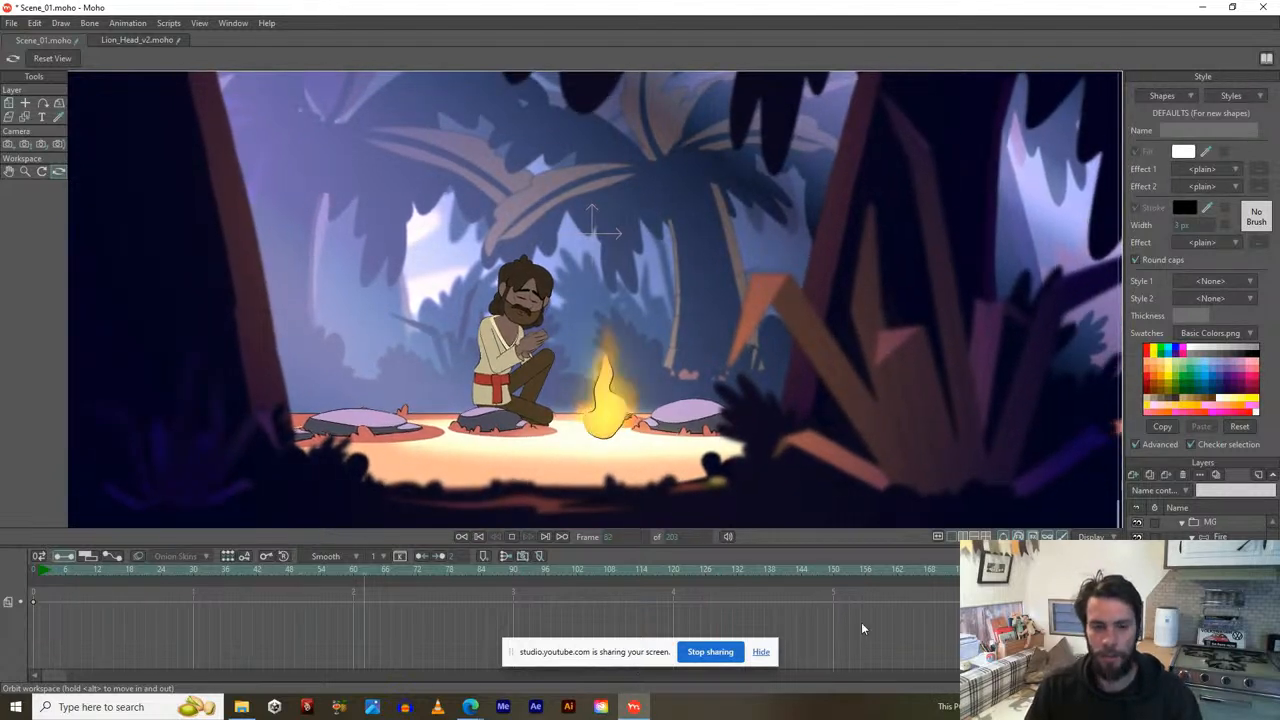
{"action": "key", "text": "space"}
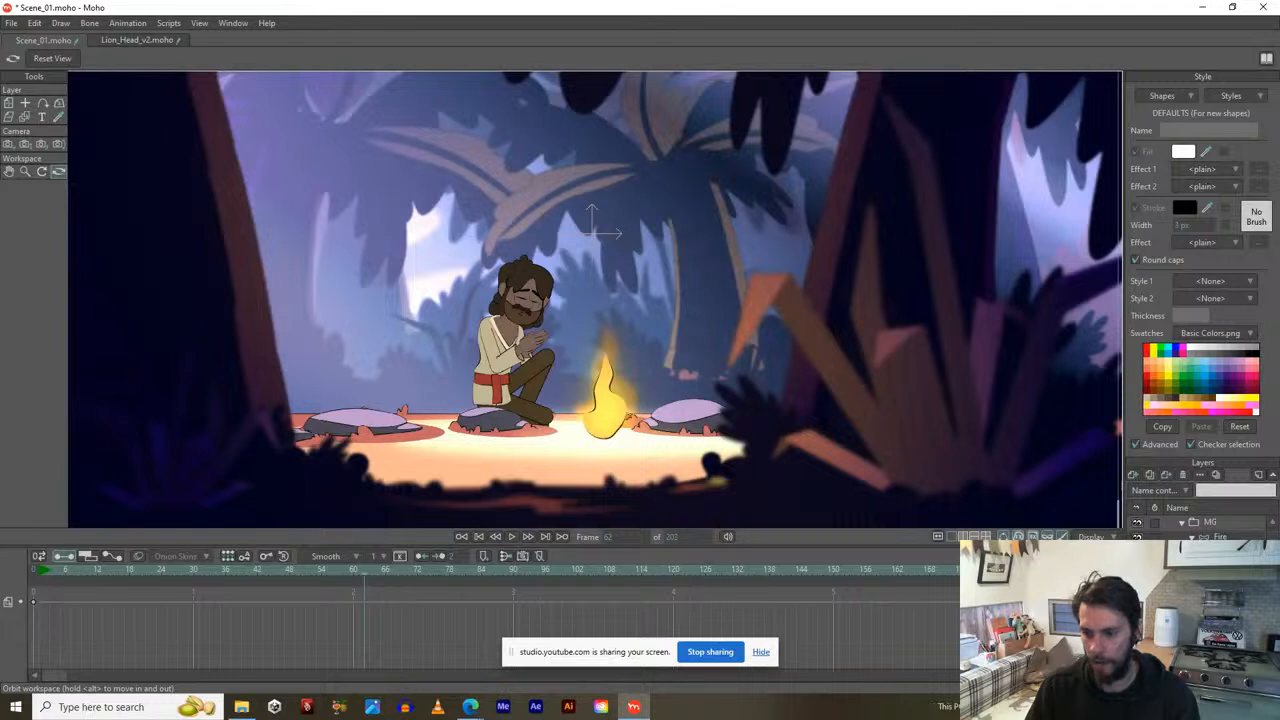
{"action": "scroll", "coordinate": [1200, 530], "scroll_direction": "up", "scroll_amount": 1}
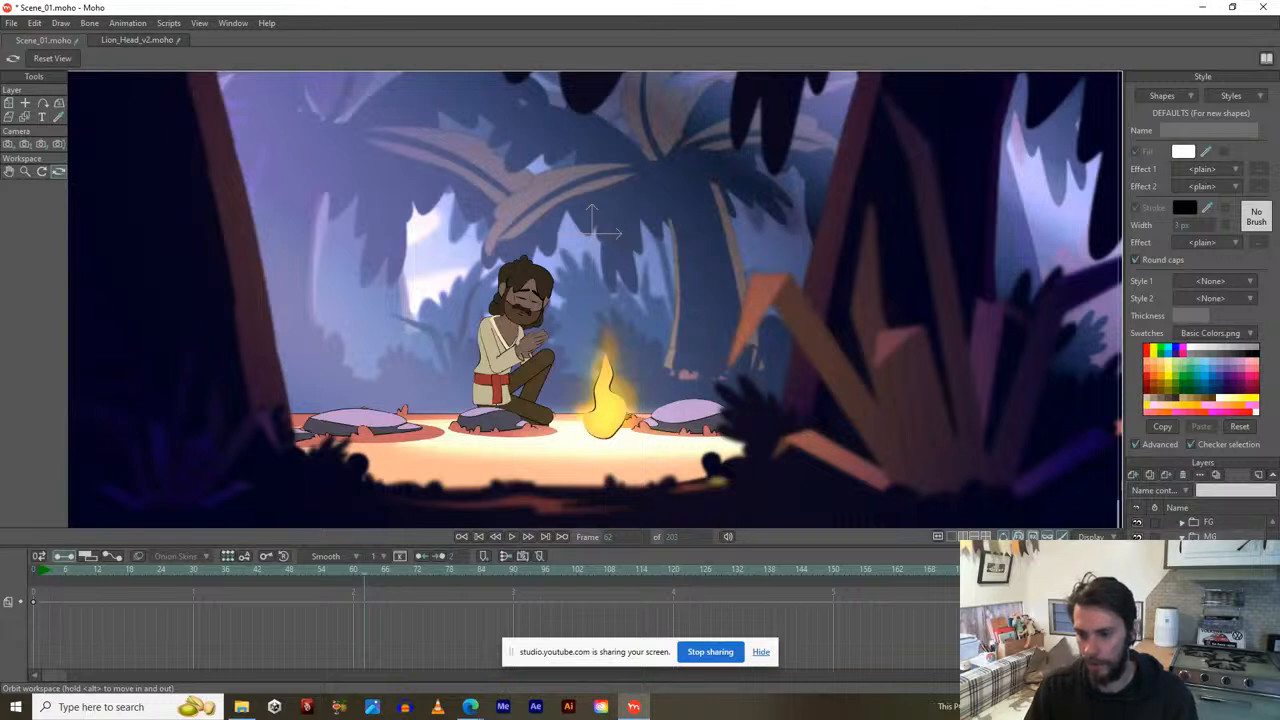
{"action": "key", "text": "space"}
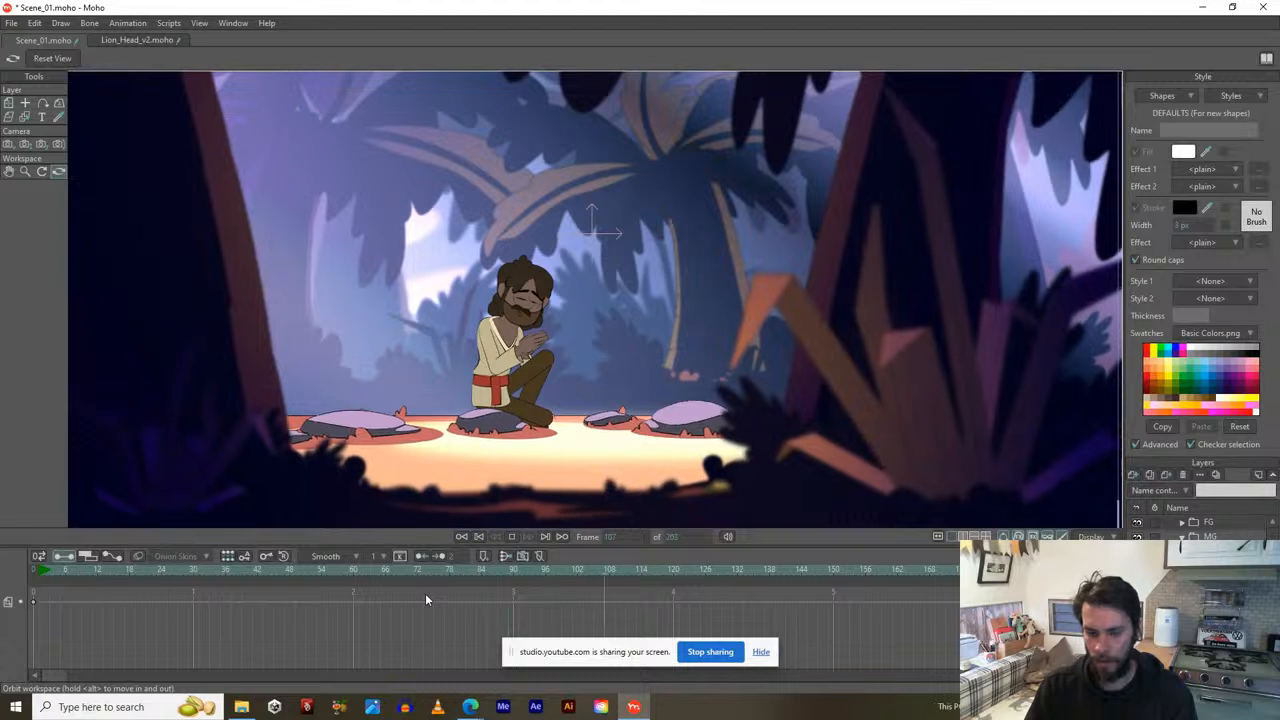
{"action": "left_click", "coordinate": [42, 572]}
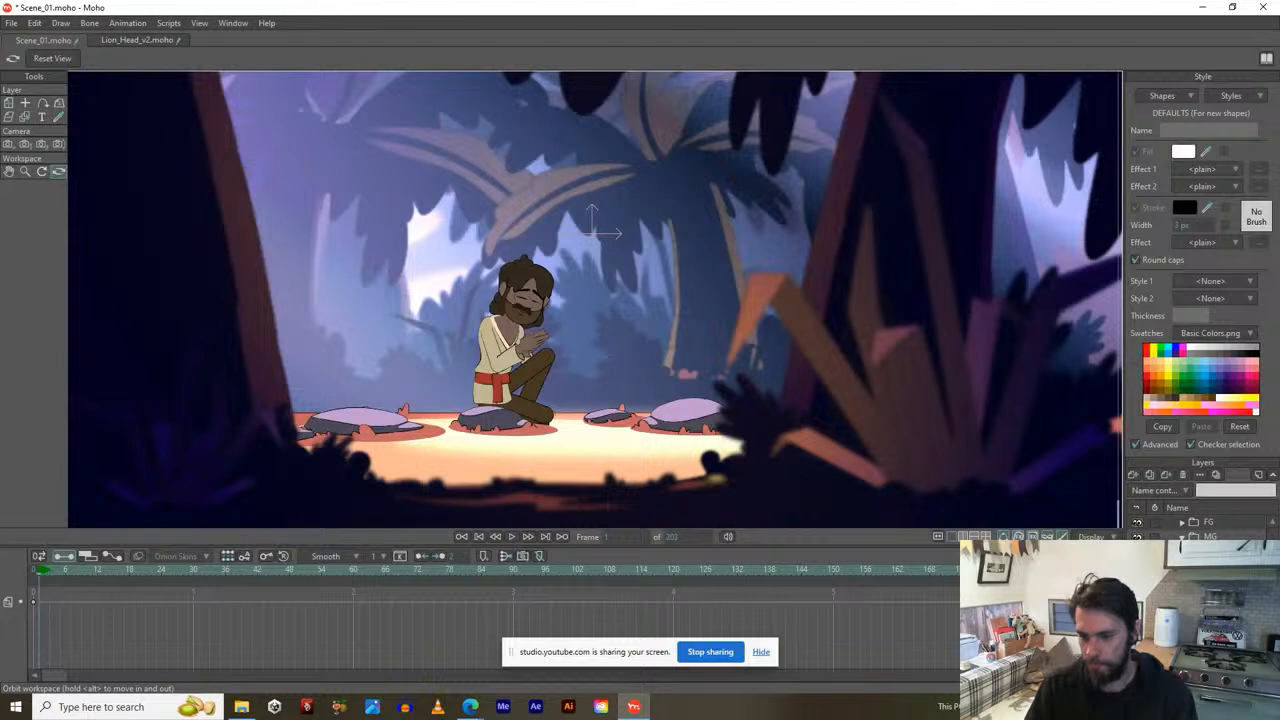
{"action": "scroll", "coordinate": [1203, 530], "scroll_direction": "up", "scroll_amount": 1}
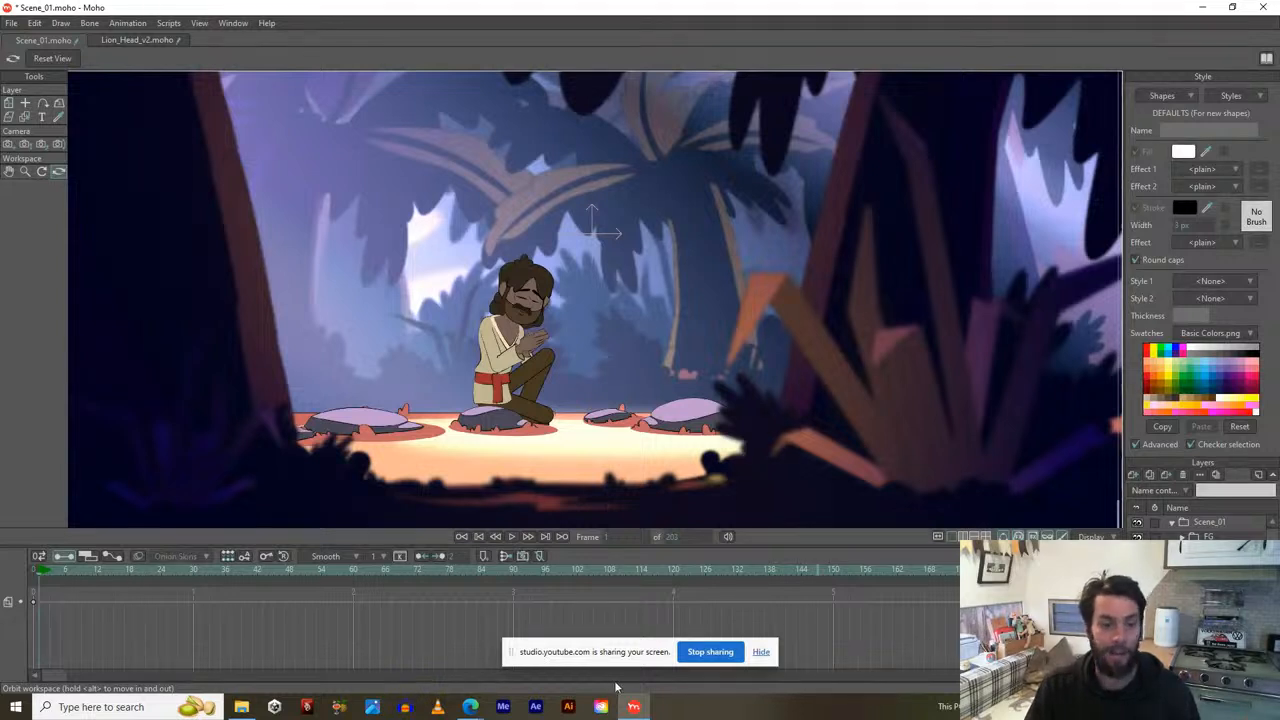
{"action": "key", "text": "space"}
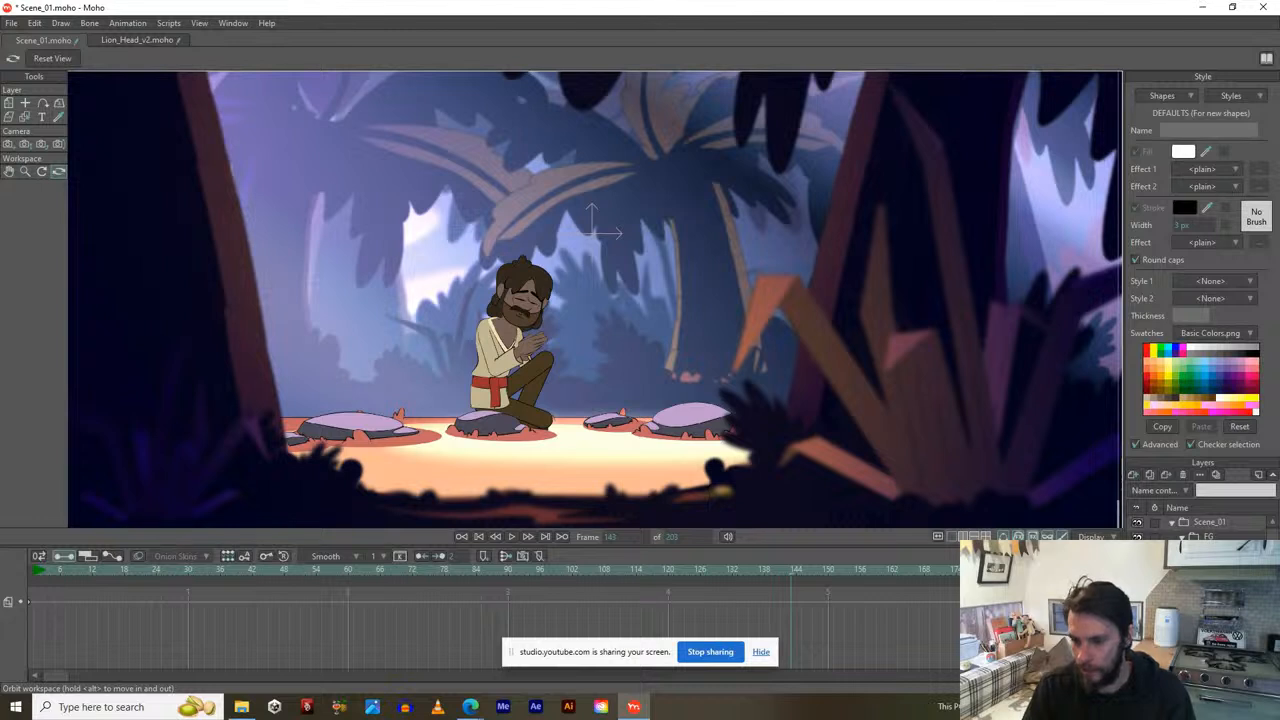
Turn on visibility for the left and right blurred foreground character layers.
{"action": "left_click", "coordinate": [1137, 581]}
{"action": "left_click", "coordinate": [1137, 594]}
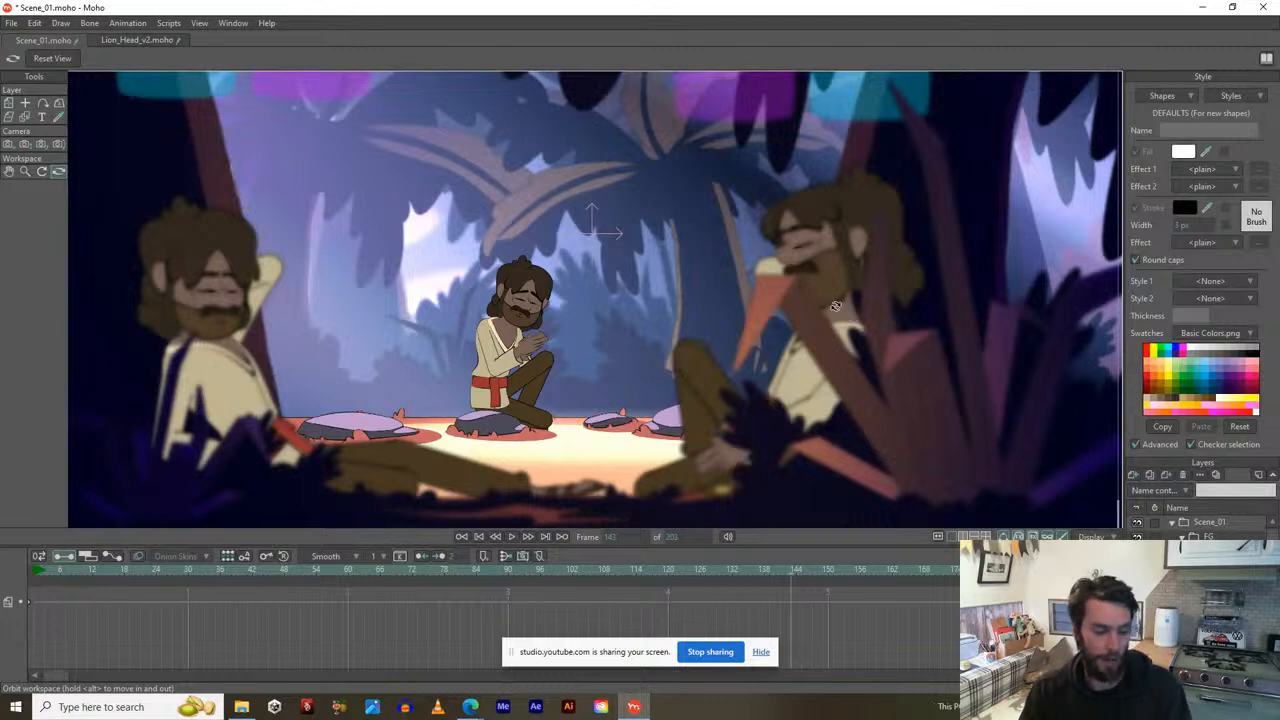
{"action": "key", "text": "ctrl+r"}
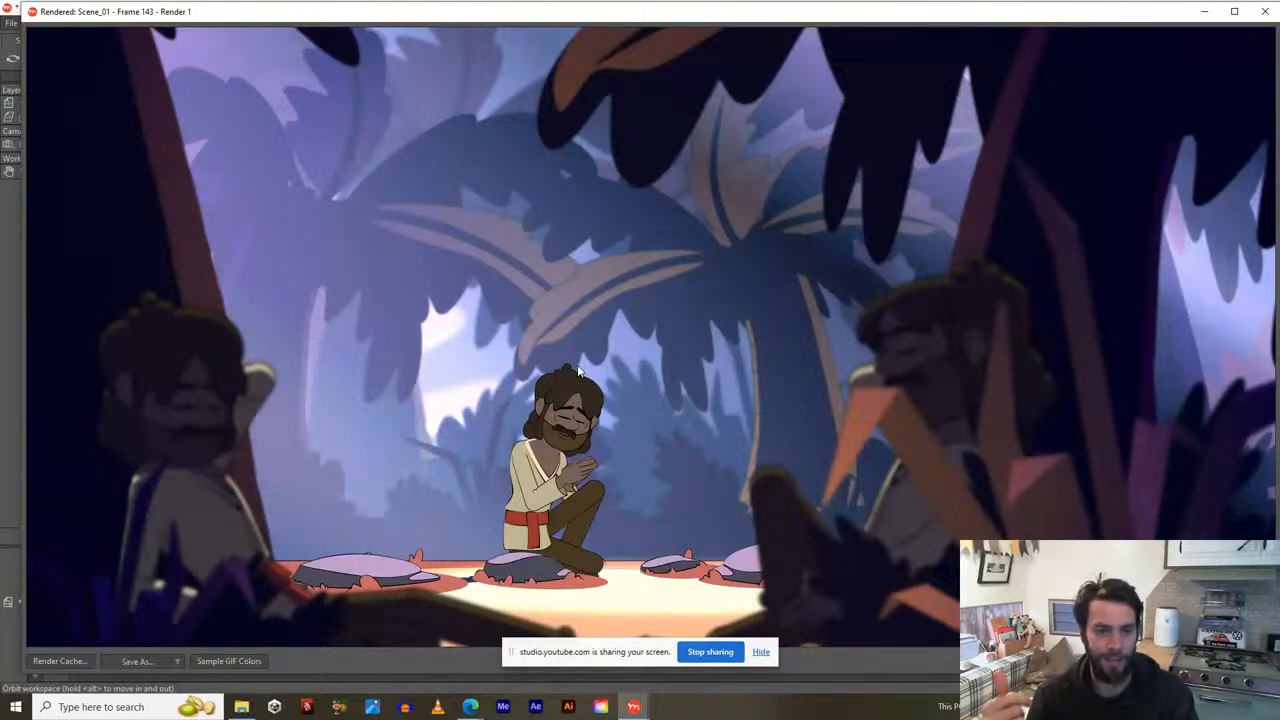
{"action": "key", "text": "Escape"}
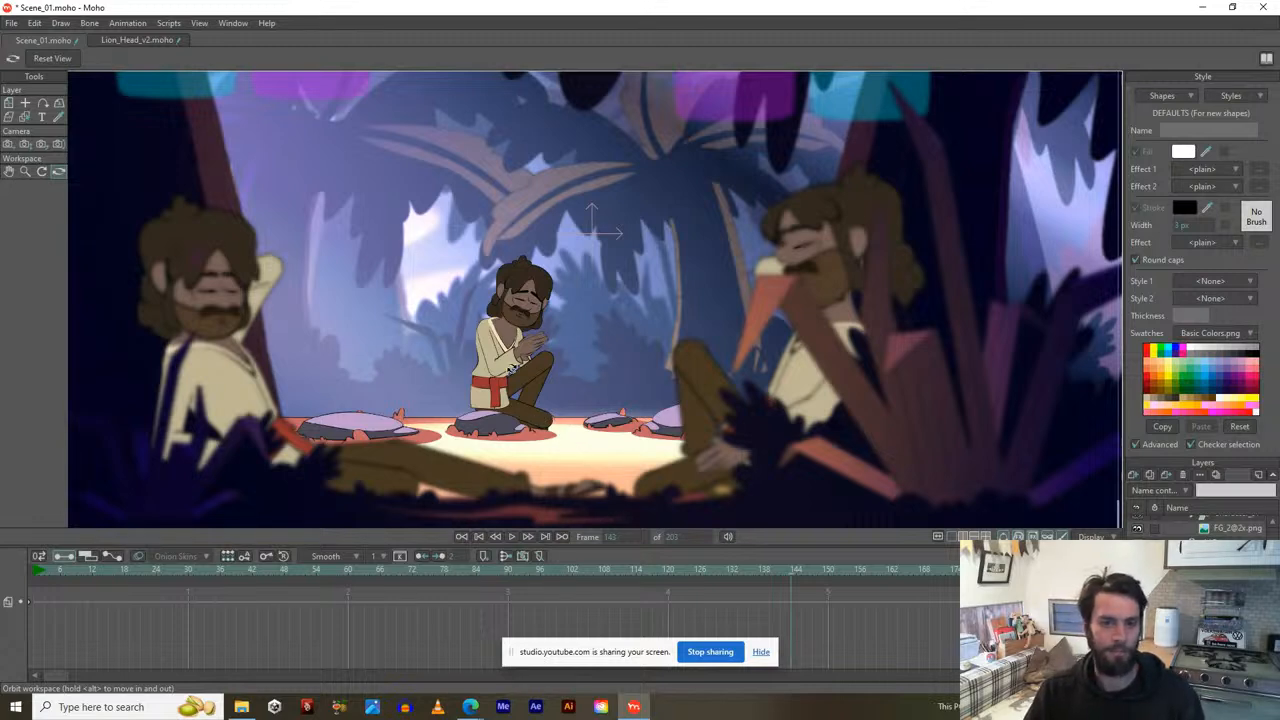
Zoom and pan the view, and give the canvas more room above the timeline.
{"action": "scroll", "coordinate": [511, 370], "scroll_direction": "down", "scroll_amount": 2}
{"action": "scroll", "coordinate": [511, 370], "scroll_direction": "up", "scroll_amount": 2}
{"action": "scroll", "coordinate": [511, 370], "scroll_direction": "down", "scroll_amount": 2}
{"action": "left_click_drag", "start_coordinate": [523, 361], "coordinate": [529, 392]}
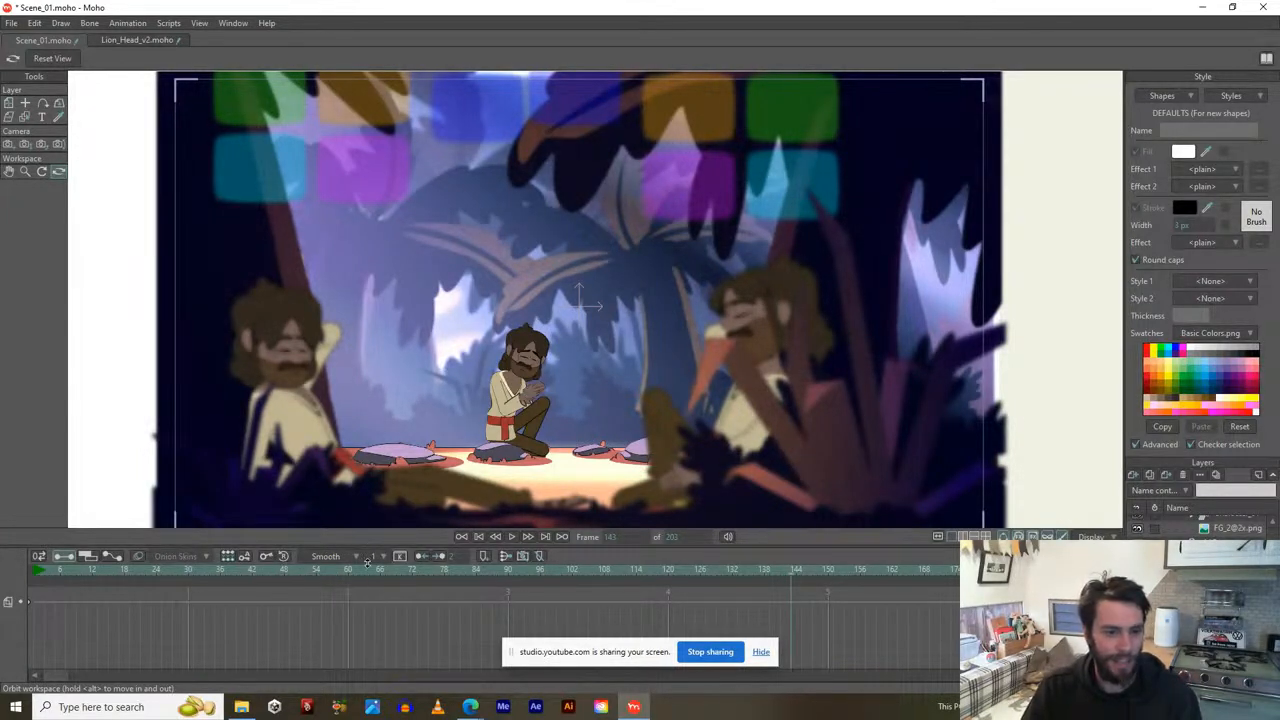
{"action": "left_click_drag", "start_coordinate": [368, 529], "coordinate": [374, 556]}
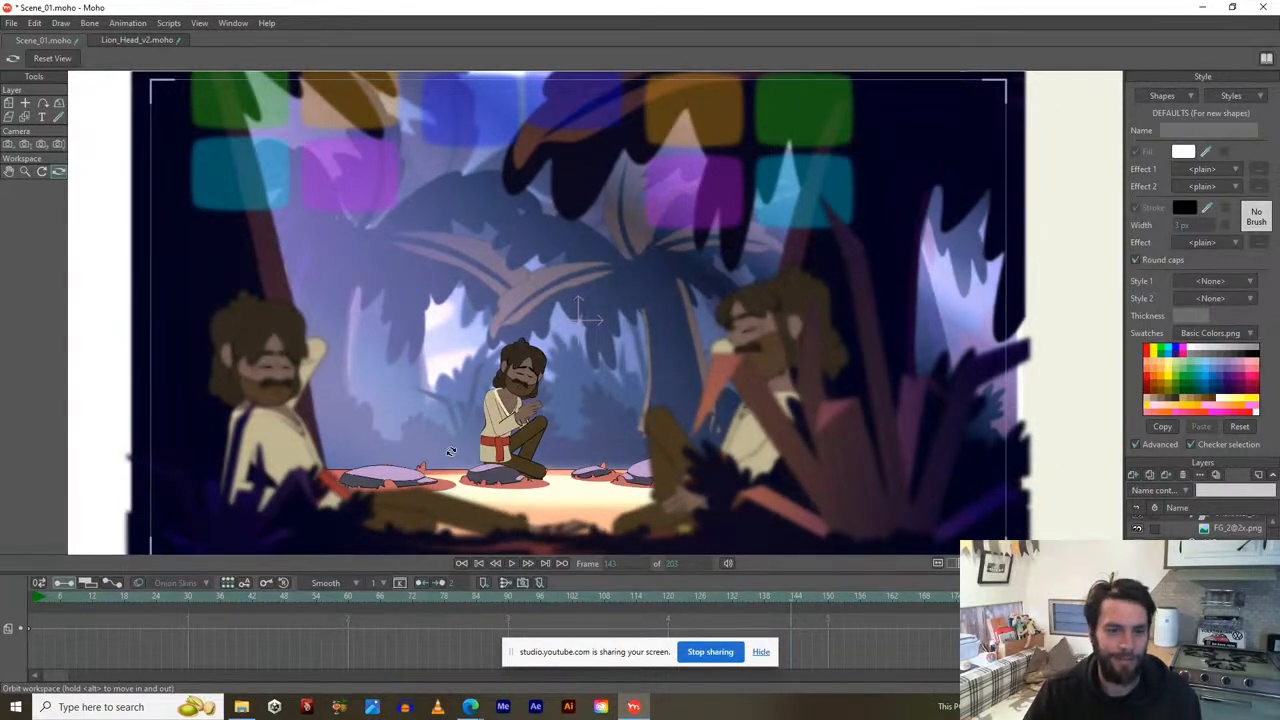
{"action": "mouse_move", "coordinate": [450, 449]}
{"action": "left_mouse_down"}
{"action": "mouse_move", "coordinate": [457, 432]}
{"action": "mouse_move", "coordinate": [447, 441]}
{"action": "left_mouse_up"}
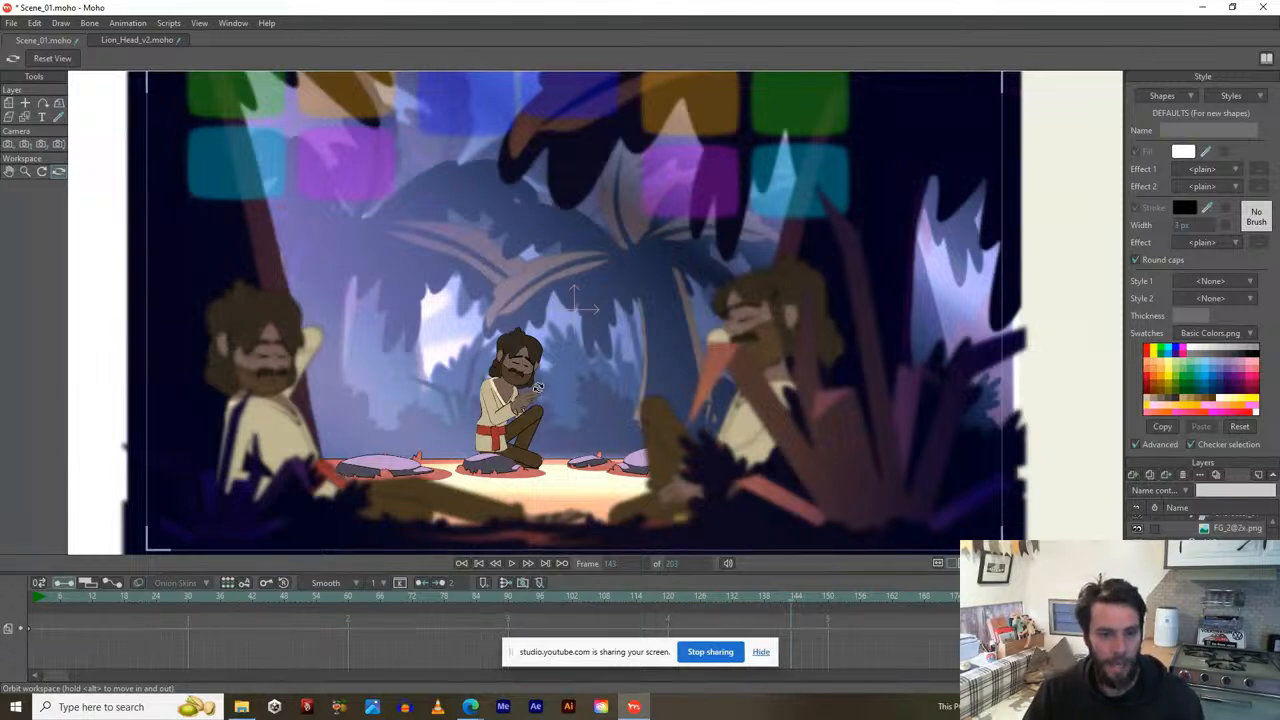
Go to frame 1 and hide the blurred foreground characters, colour squares and dark foreground.
{"action": "left_click", "coordinate": [38, 600]}
{"action": "left_click", "coordinate": [30, 600]}
{"action": "left_click", "coordinate": [40, 600]}
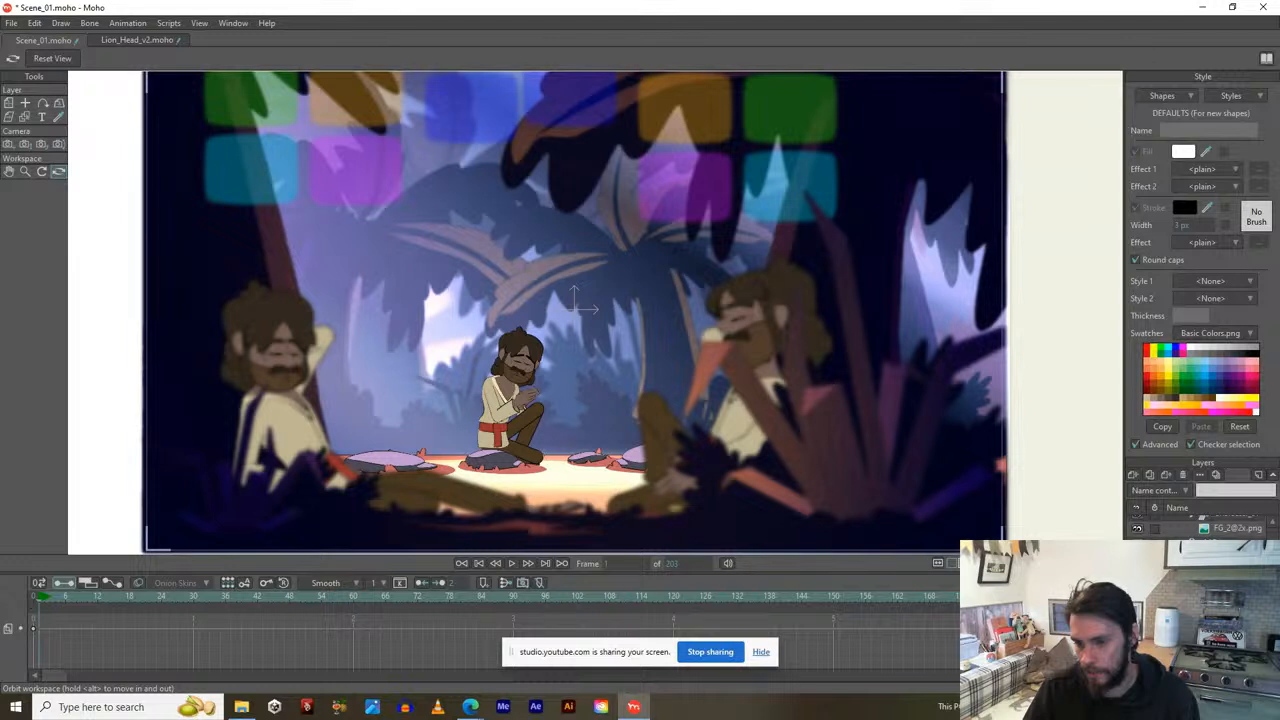
{"action": "scroll", "coordinate": [1200, 600], "scroll_direction": "up", "scroll_amount": 5}
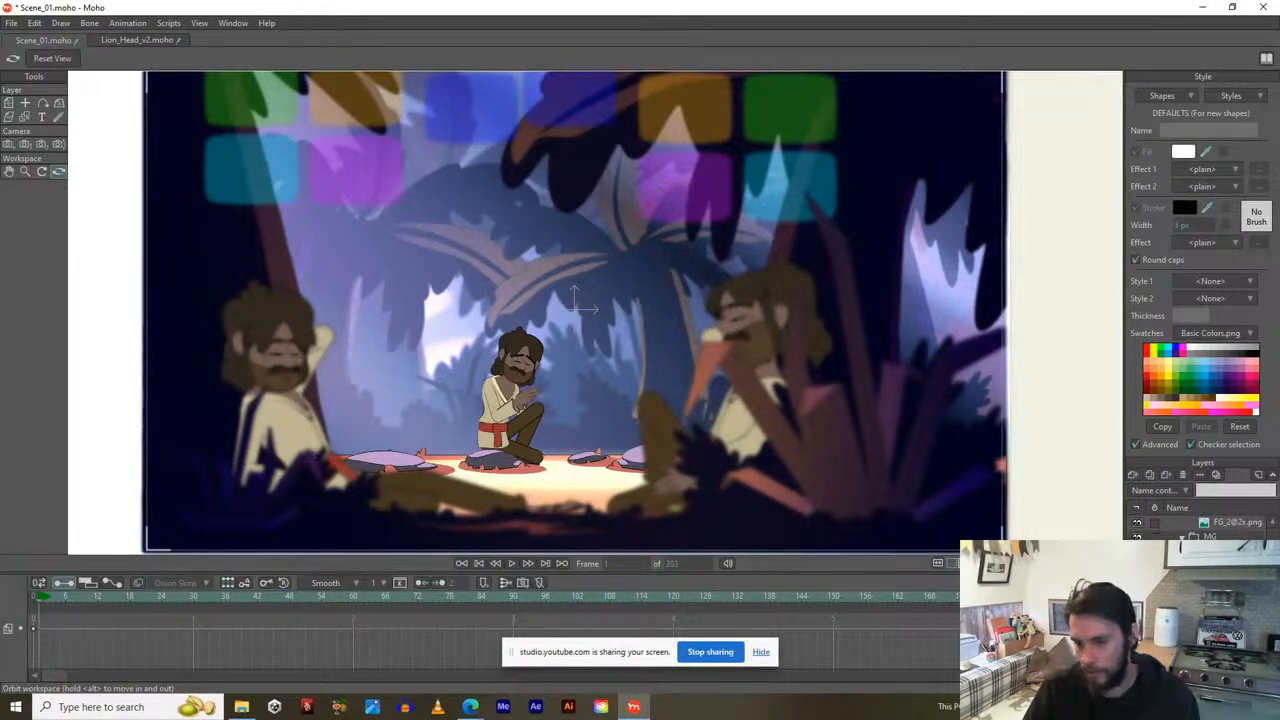
{"action": "left_click", "coordinate": [1137, 552]}
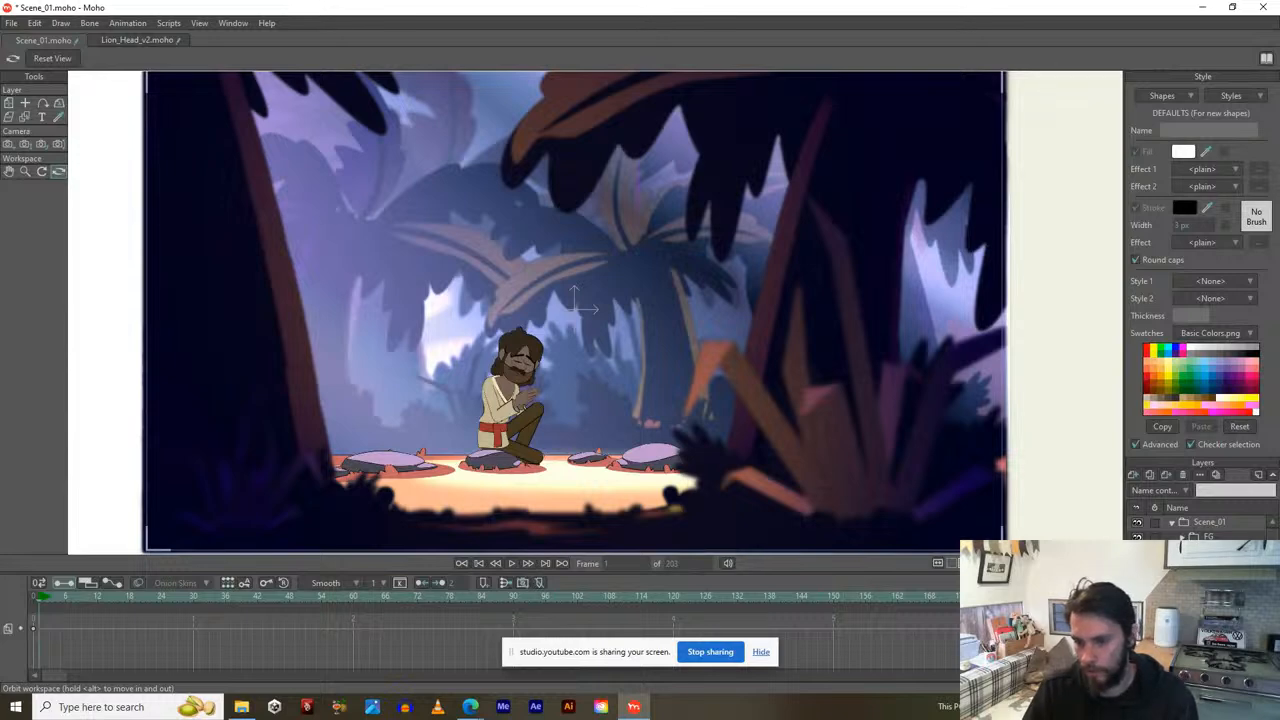
{"action": "left_click", "coordinate": [1137, 537]}
Play through the character's animation, then select Scene_01 and return to frame 1's crouching pose.
{"action": "scroll", "coordinate": [768, 420], "scroll_direction": "down", "scroll_amount": 1}
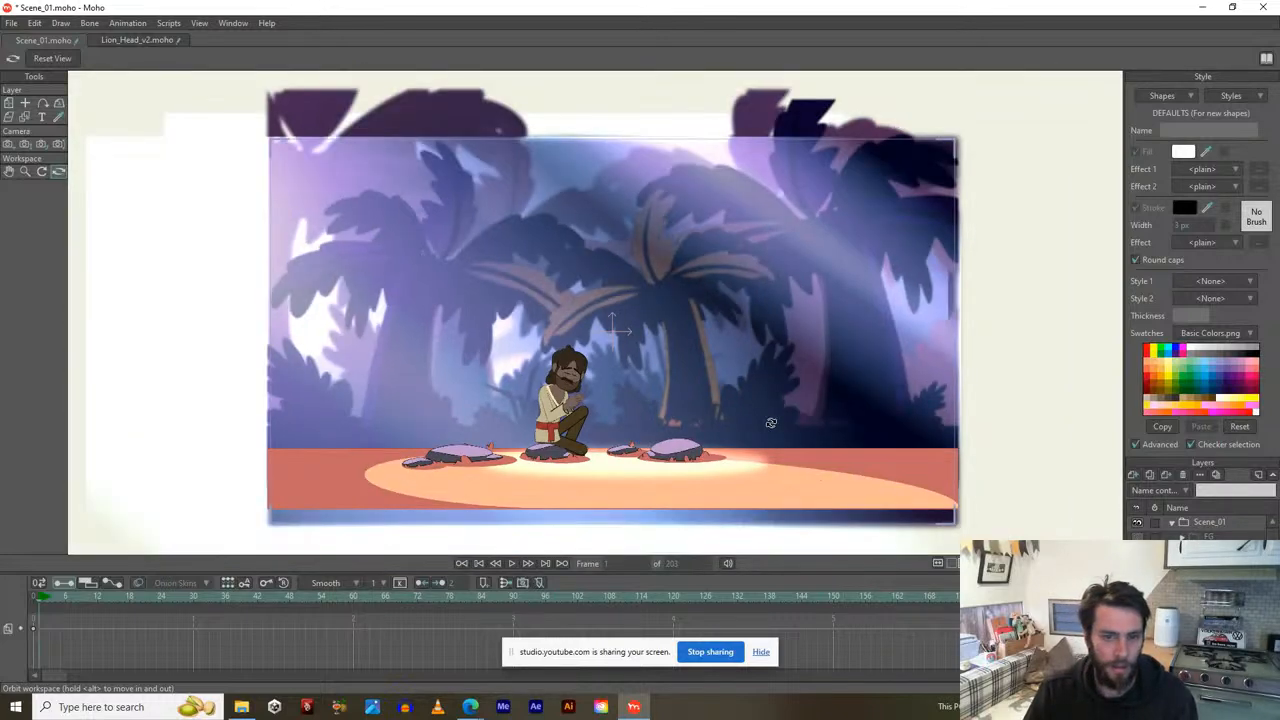
{"action": "scroll", "coordinate": [767, 419], "scroll_direction": "up", "scroll_amount": 1}
{"action": "key", "text": "space"}
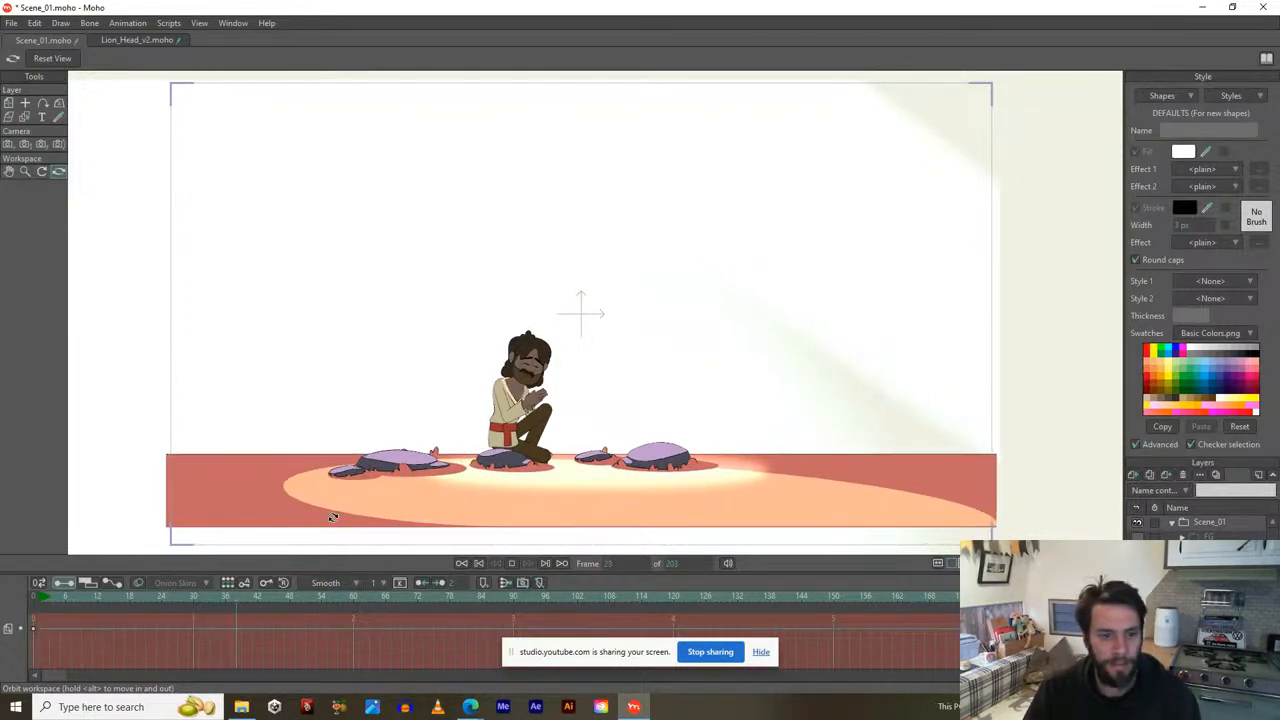
{"action": "key", "text": "space"}
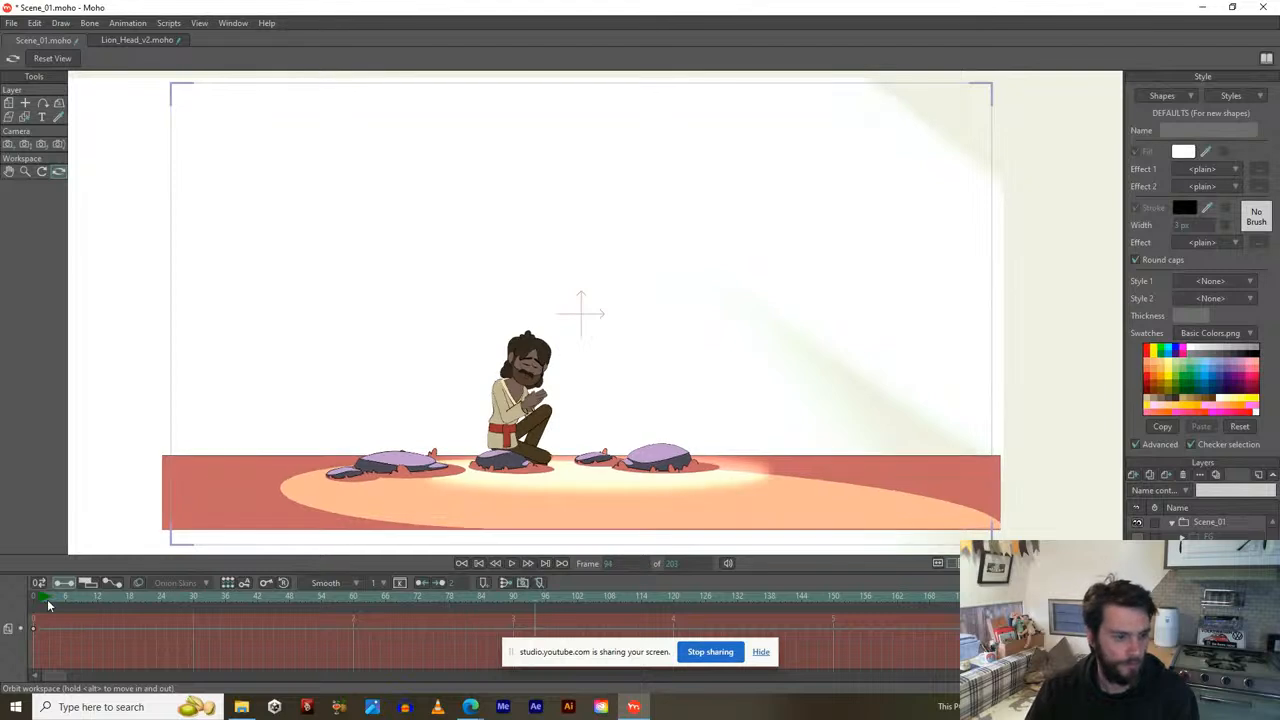
{"action": "left_click", "coordinate": [47, 599]}
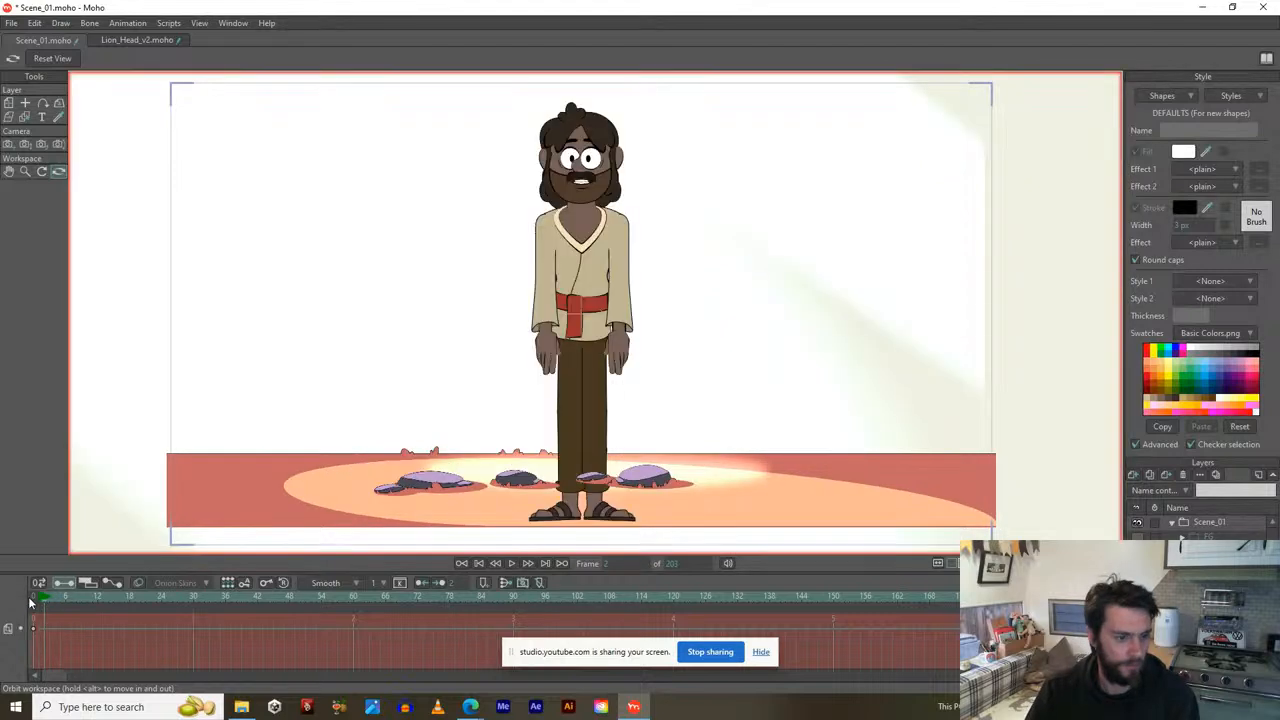
{"action": "left_click", "coordinate": [1207, 522]}
{"action": "left_click_drag", "start_coordinate": [578, 433], "coordinate": [631, 443]}
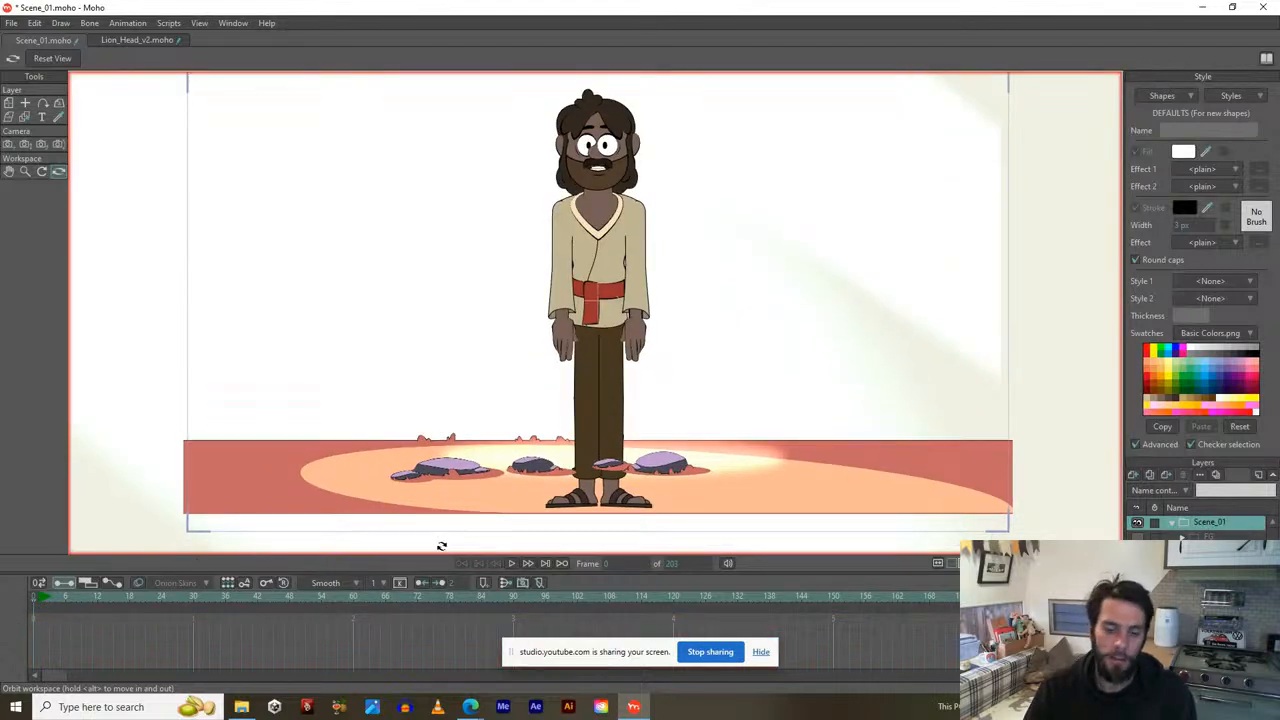
{"action": "left_click", "coordinate": [39, 603]}
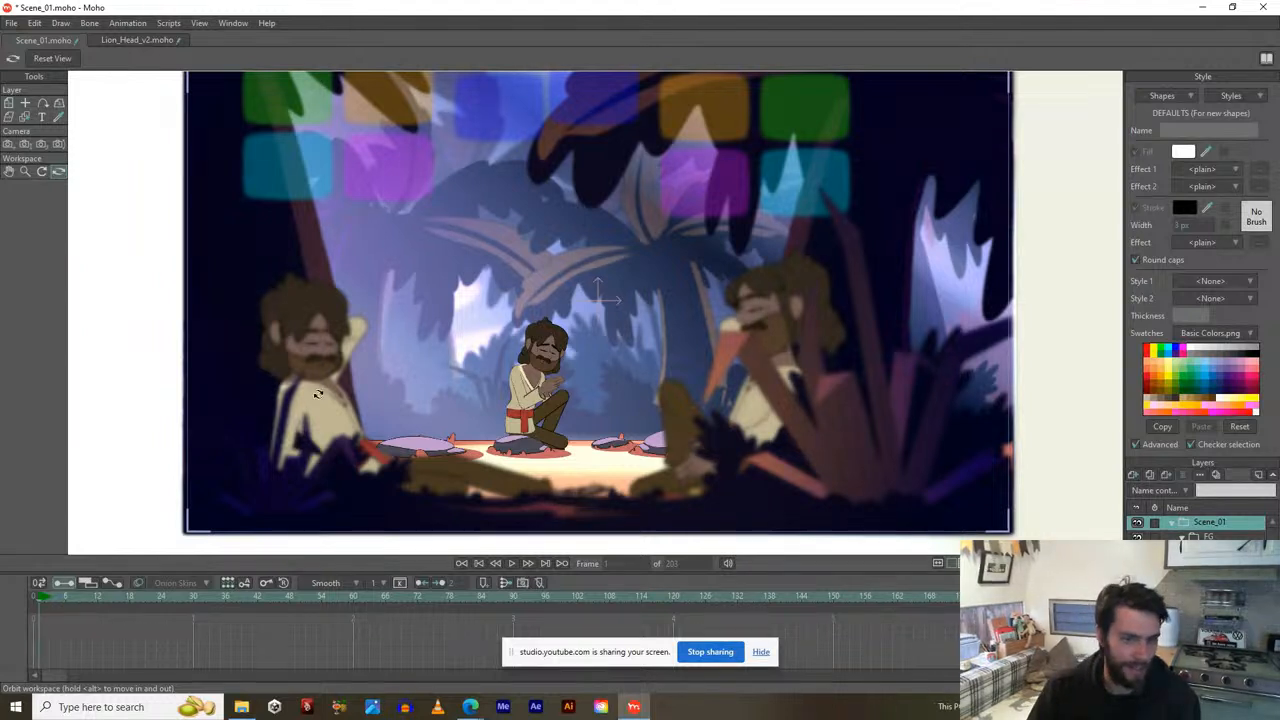
On the right foreground character's bone layer, re-pose its arm and pull its leg downward.
{"action": "scroll", "coordinate": [931, 459], "scroll_direction": "up", "scroll_amount": 3}
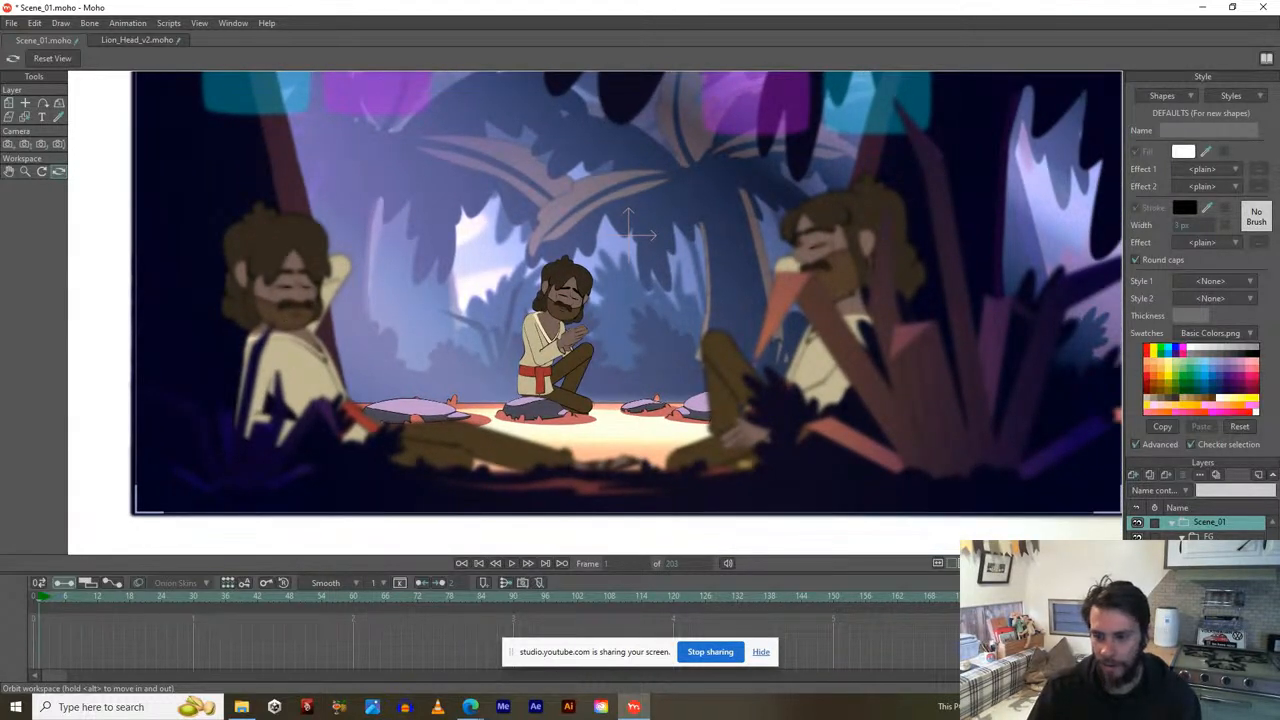
{"action": "left_click", "coordinate": [1210, 582]}
{"action": "key", "text": "t"}
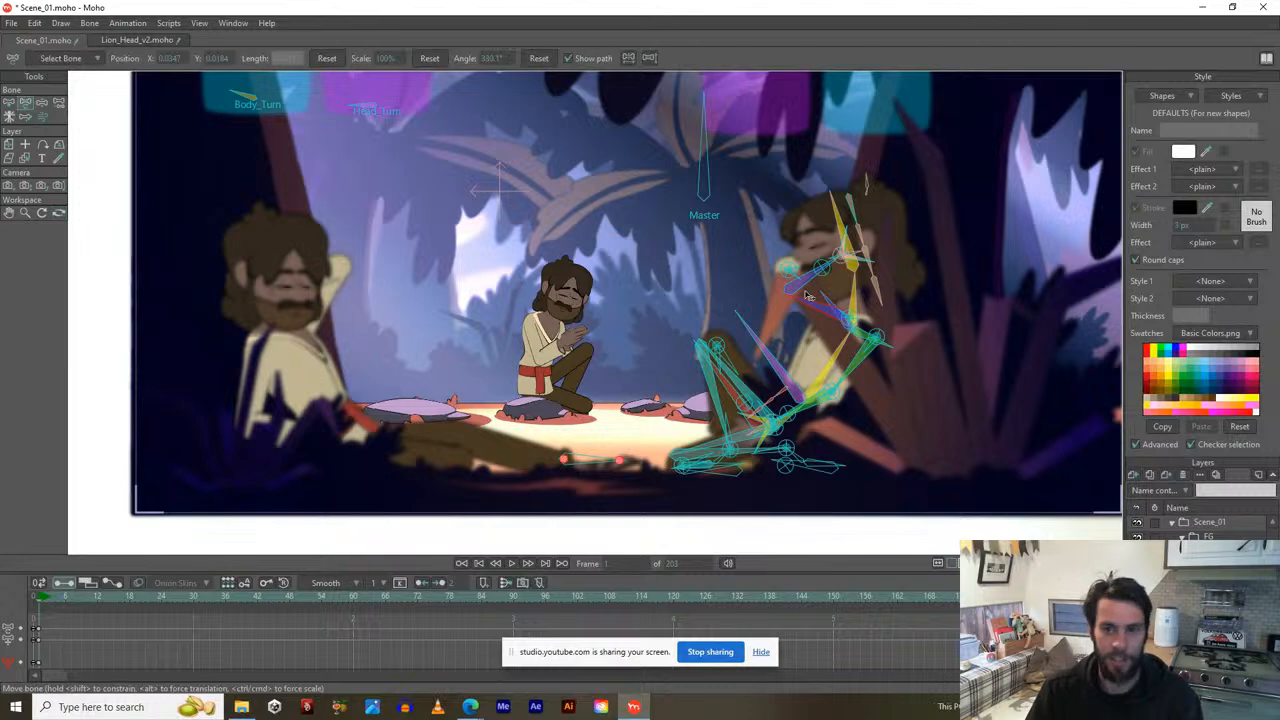
{"action": "scroll", "coordinate": [796, 322], "scroll_direction": "up", "scroll_amount": 1}
{"action": "left_click_drag", "start_coordinate": [765, 381], "coordinate": [650, 403]}
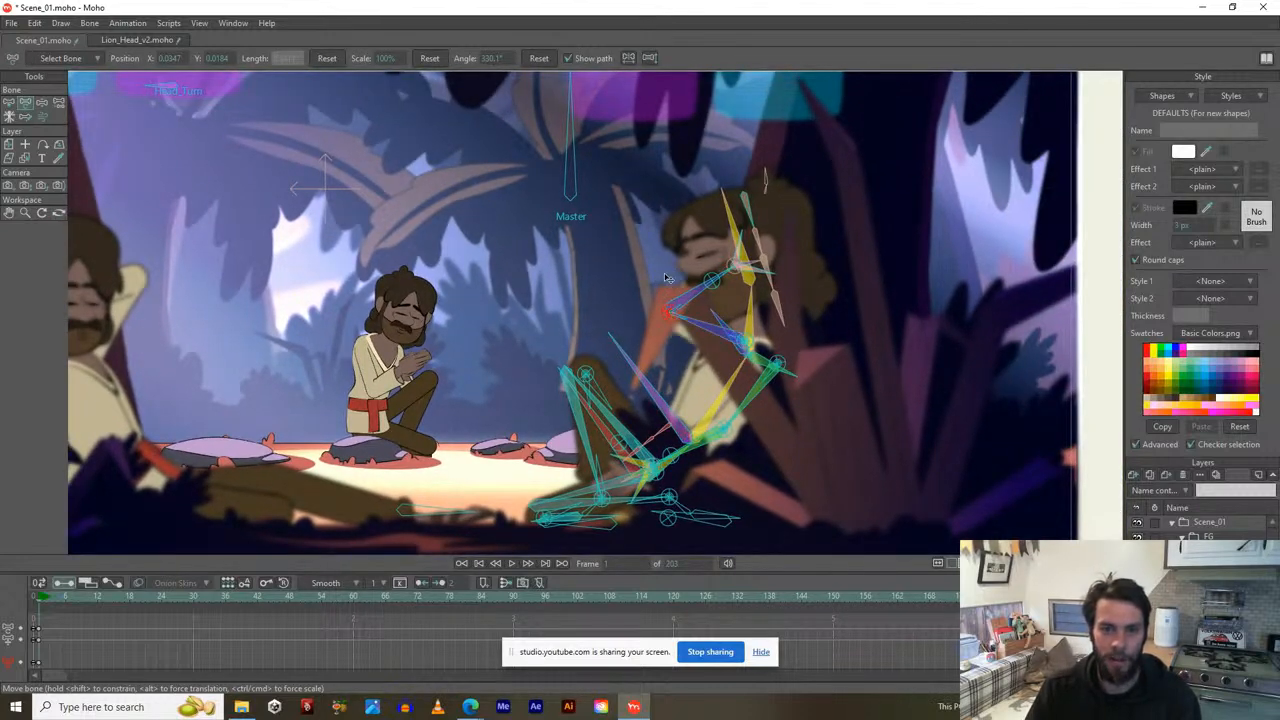
{"action": "left_click", "coordinate": [668, 335]}
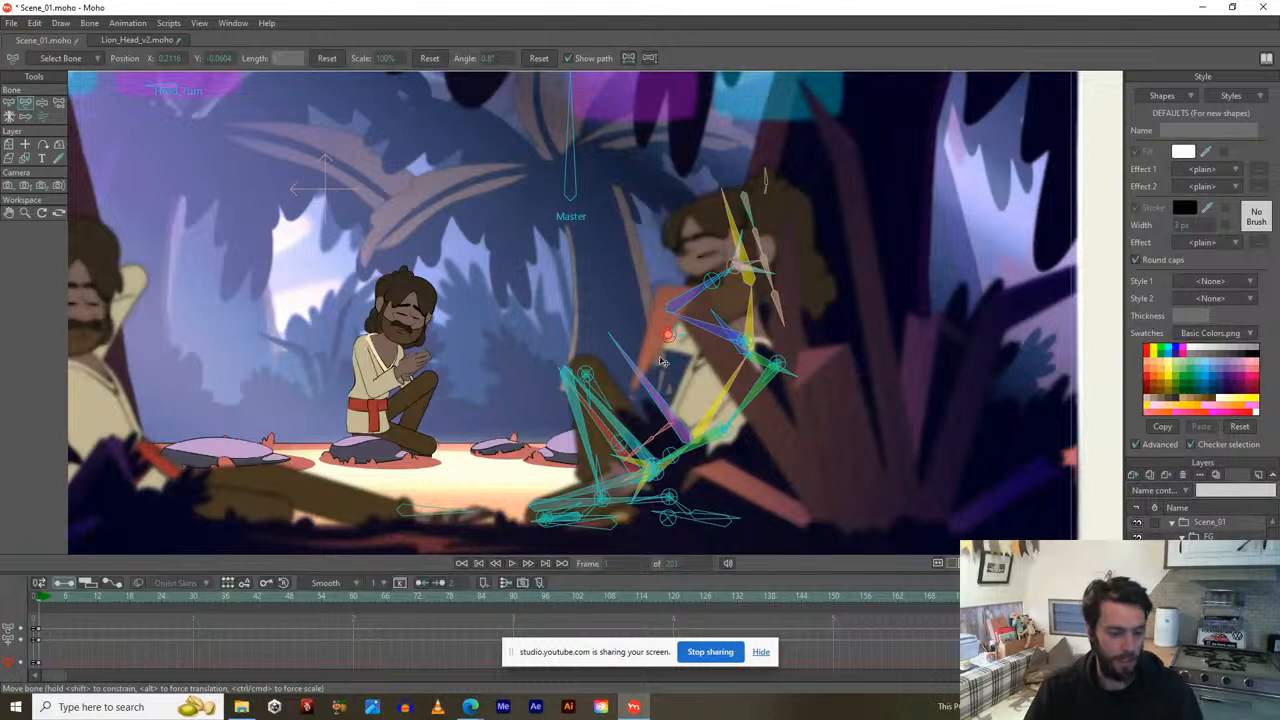
{"action": "left_click_drag", "start_coordinate": [659, 354], "coordinate": [664, 360]}
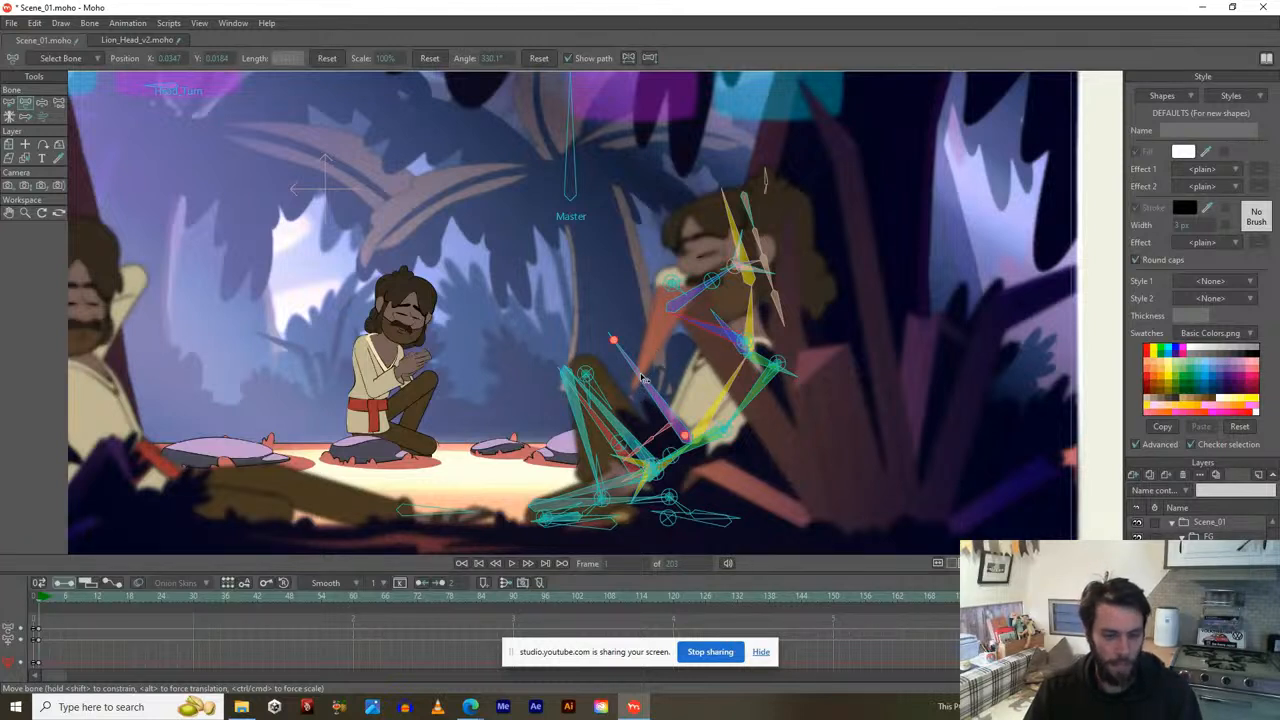
{"action": "left_click_drag", "start_coordinate": [756, 398], "coordinate": [757, 448]}
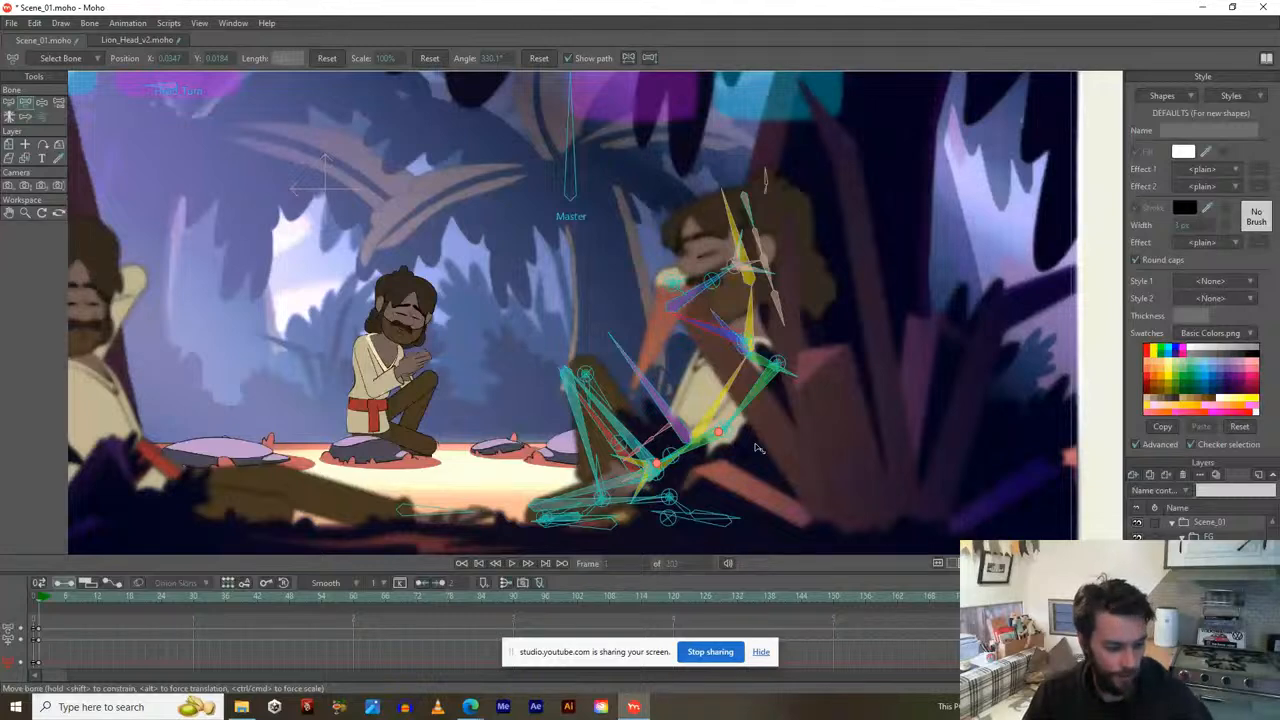
Hide the right and left foreground characters and the FG layer group.
{"action": "scroll", "coordinate": [487, 378], "scroll_direction": "down", "scroll_amount": 2}
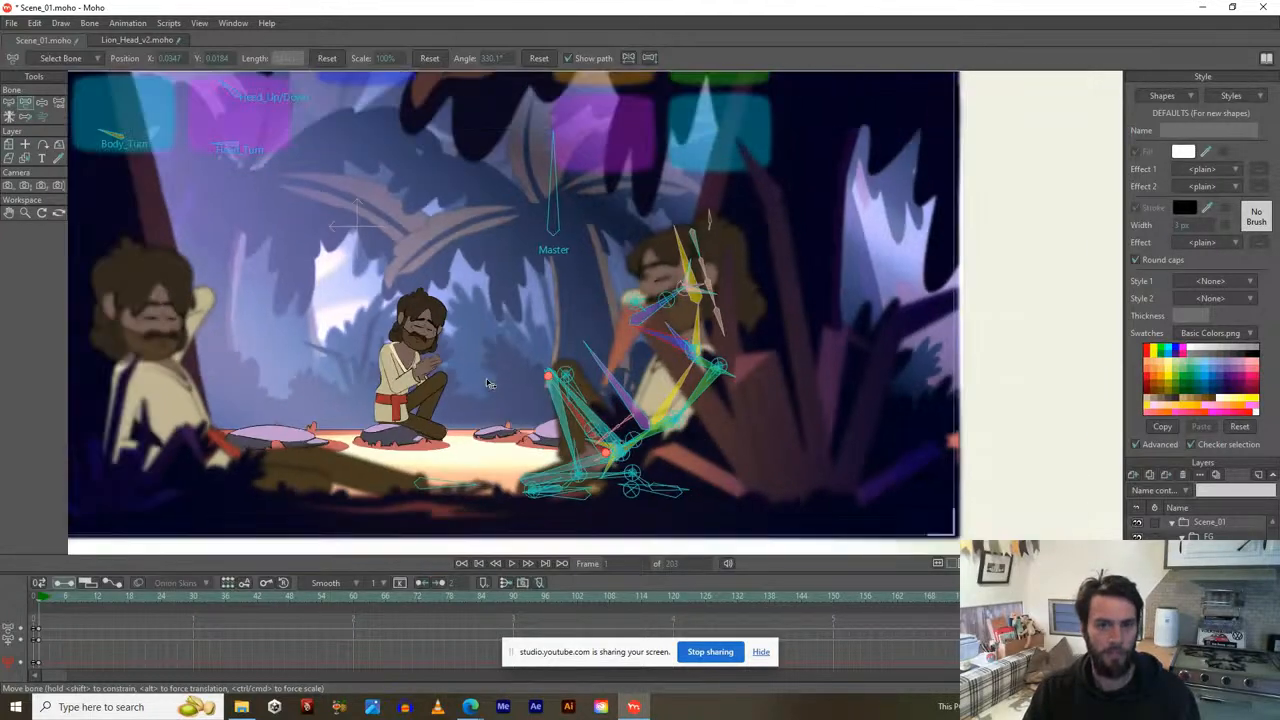
{"action": "left_click_drag", "start_coordinate": [500, 382], "coordinate": [598, 416]}
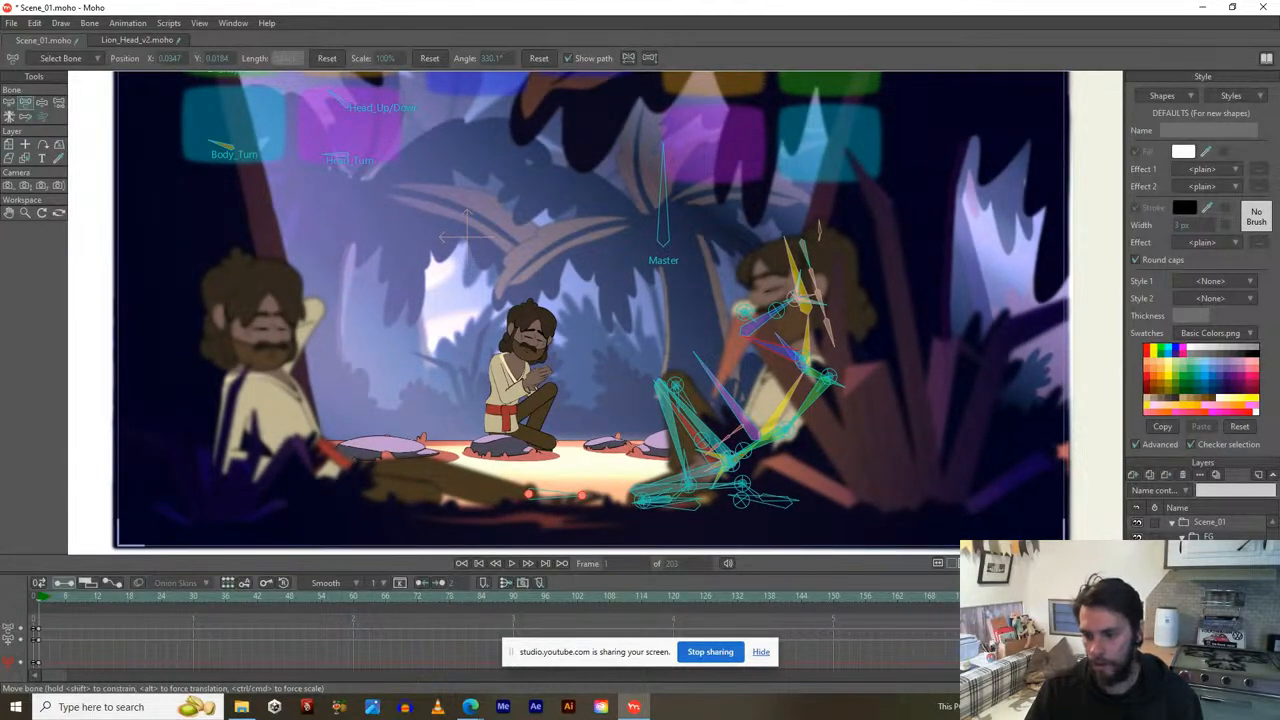
{"action": "left_click", "coordinate": [1137, 567]}
{"action": "left_click", "coordinate": [1137, 582]}
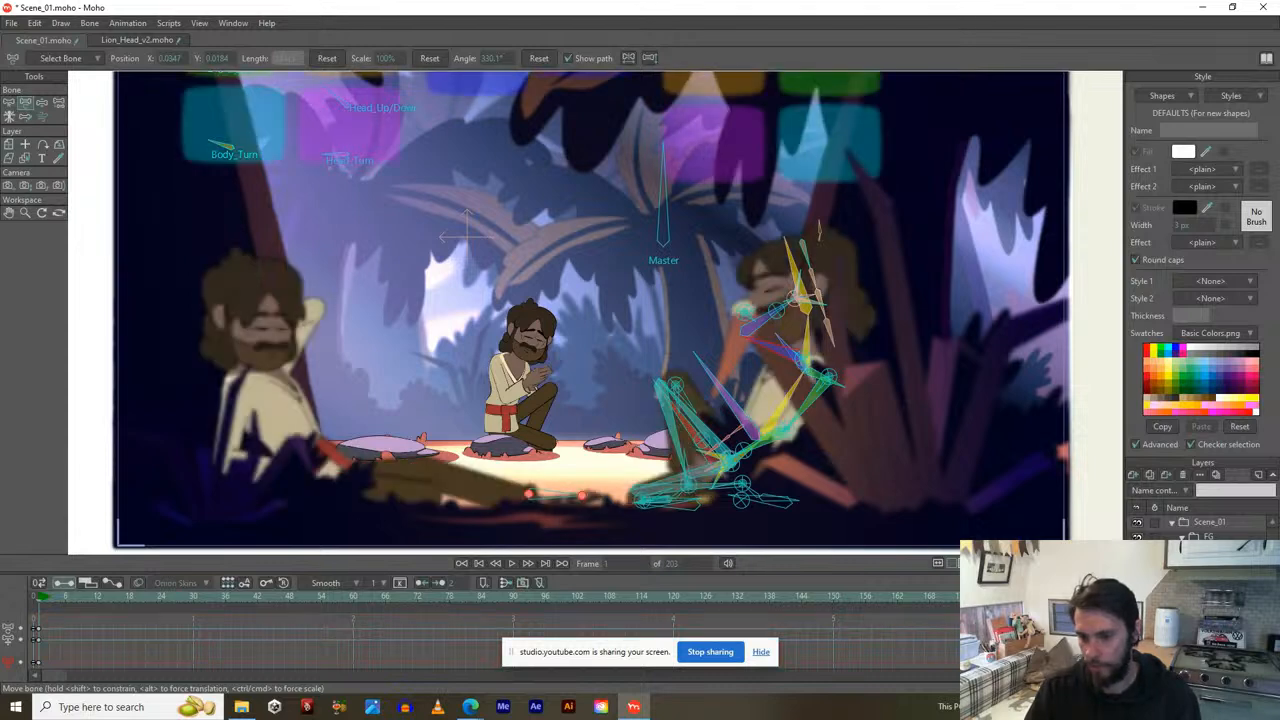
{"action": "left_click", "coordinate": [1182, 537]}
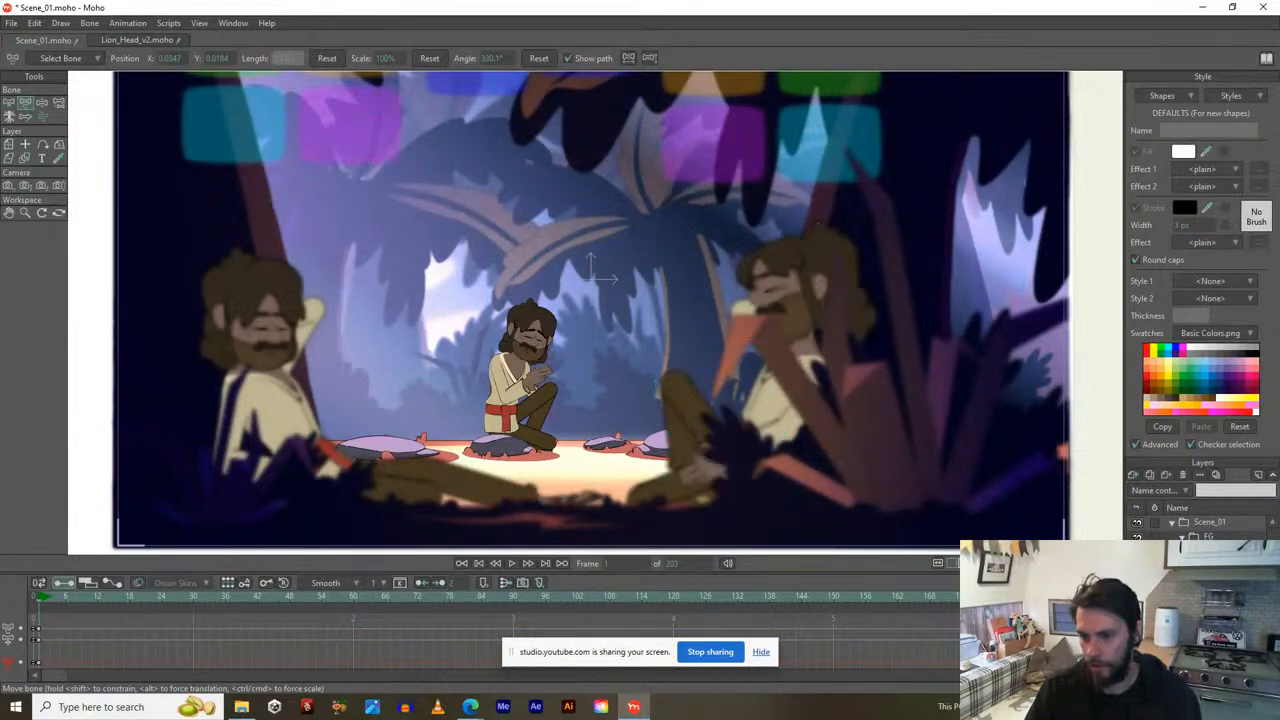
{"action": "left_click", "coordinate": [1137, 537]}
Hide the background trees and preview the animation up to about frame 78.
{"action": "left_click", "coordinate": [1137, 567]}
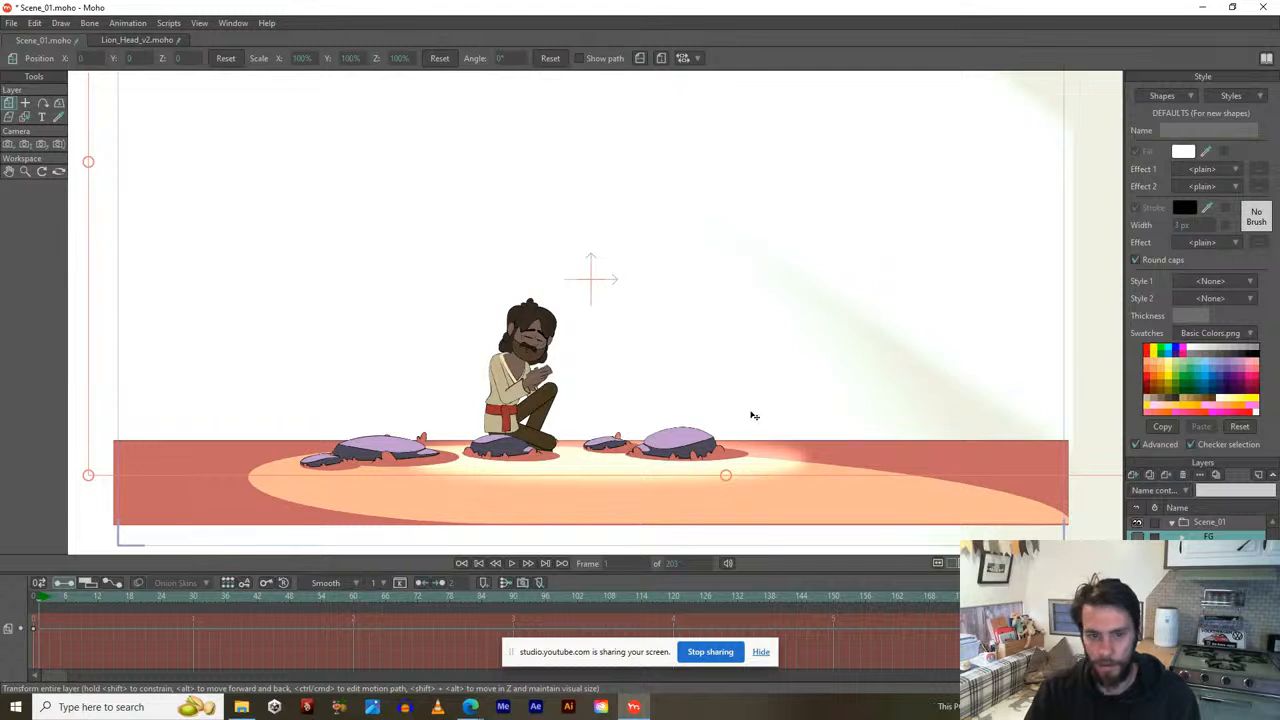
{"action": "left_click_drag", "start_coordinate": [778, 430], "coordinate": [800, 436]}
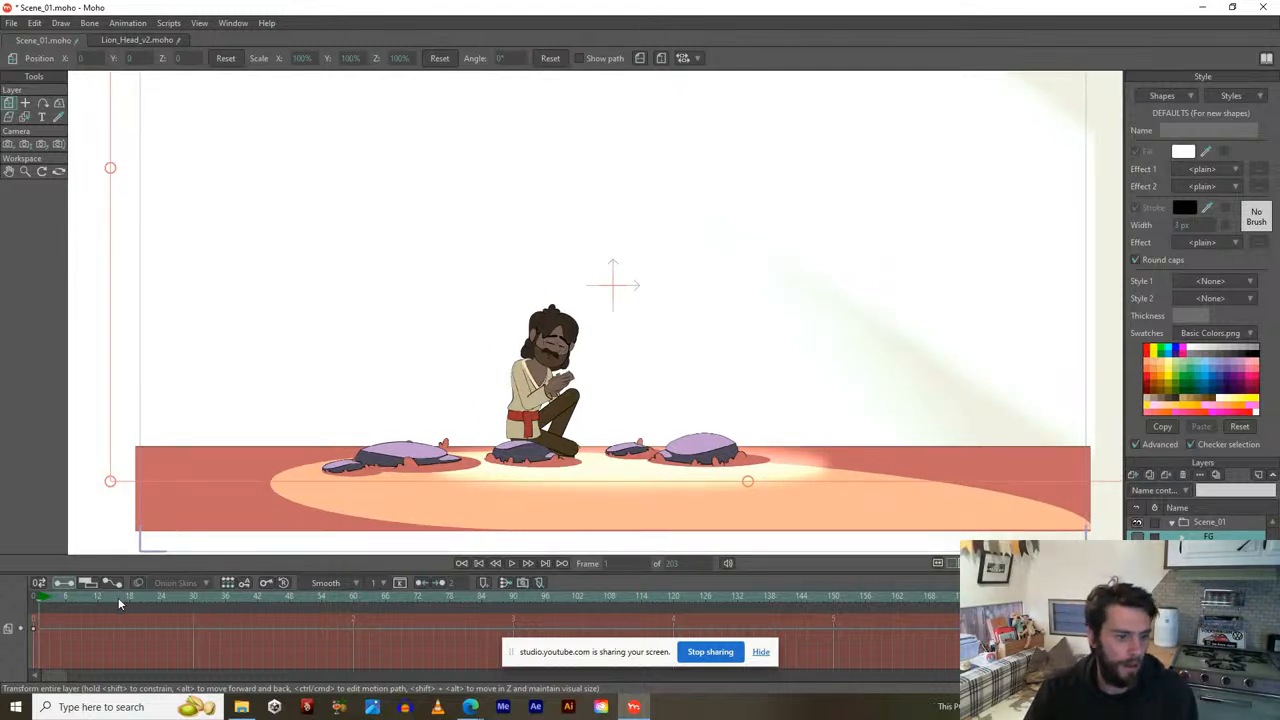
{"action": "left_click_drag", "start_coordinate": [118, 597], "coordinate": [570, 619]}
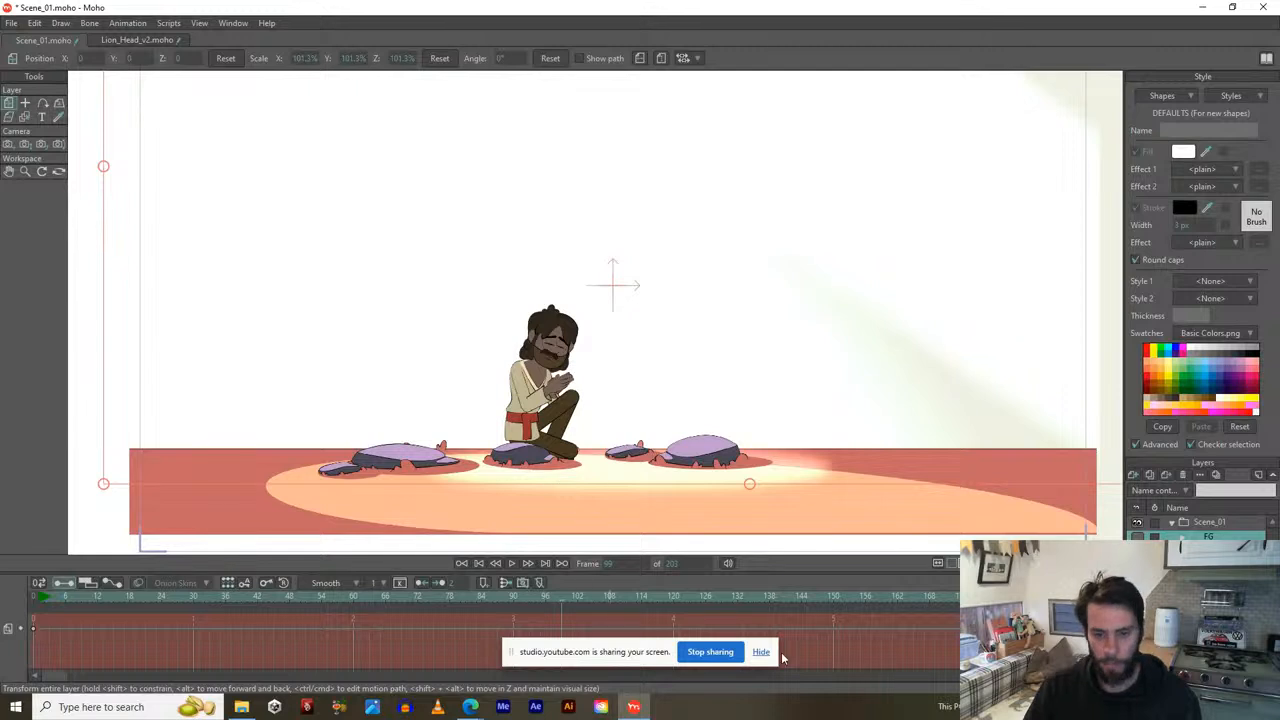
Select Scene_01, move to around frame 207, and extend the scene length to 317 frames.
{"action": "left_click", "coordinate": [1195, 524]}
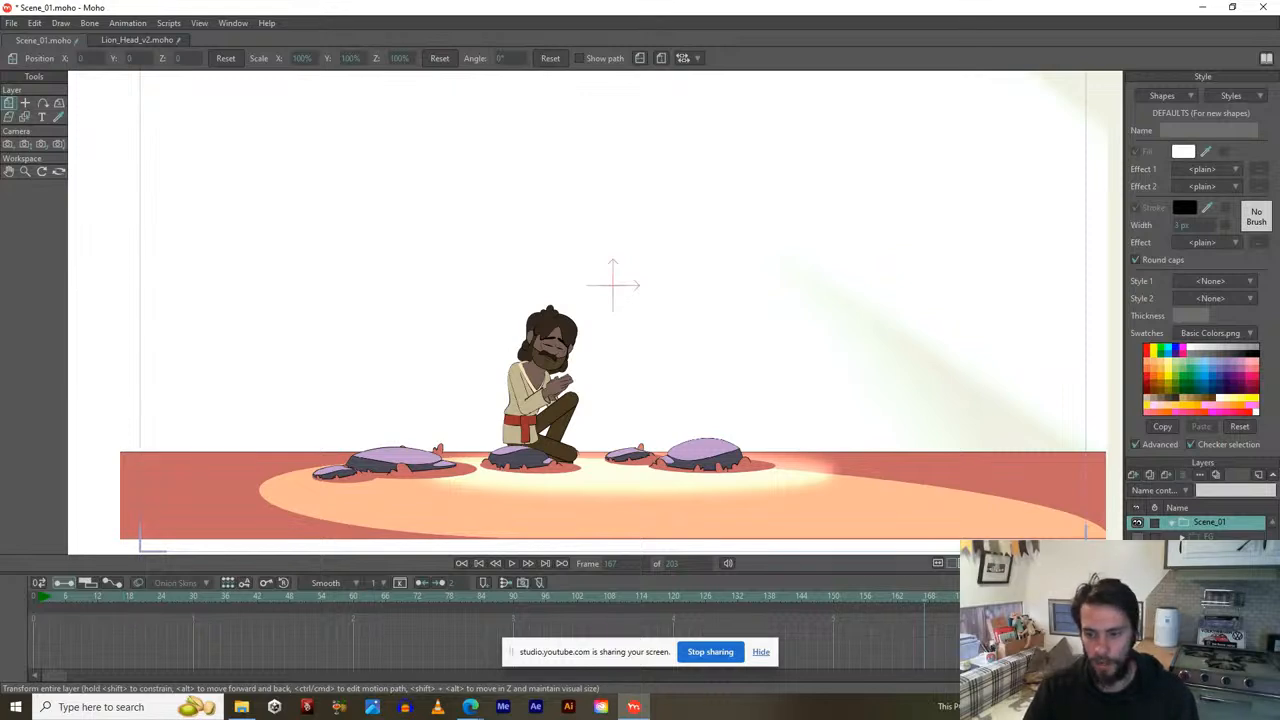
{"action": "scroll", "coordinate": [490, 630], "scroll_direction": "down", "scroll_amount": 1}
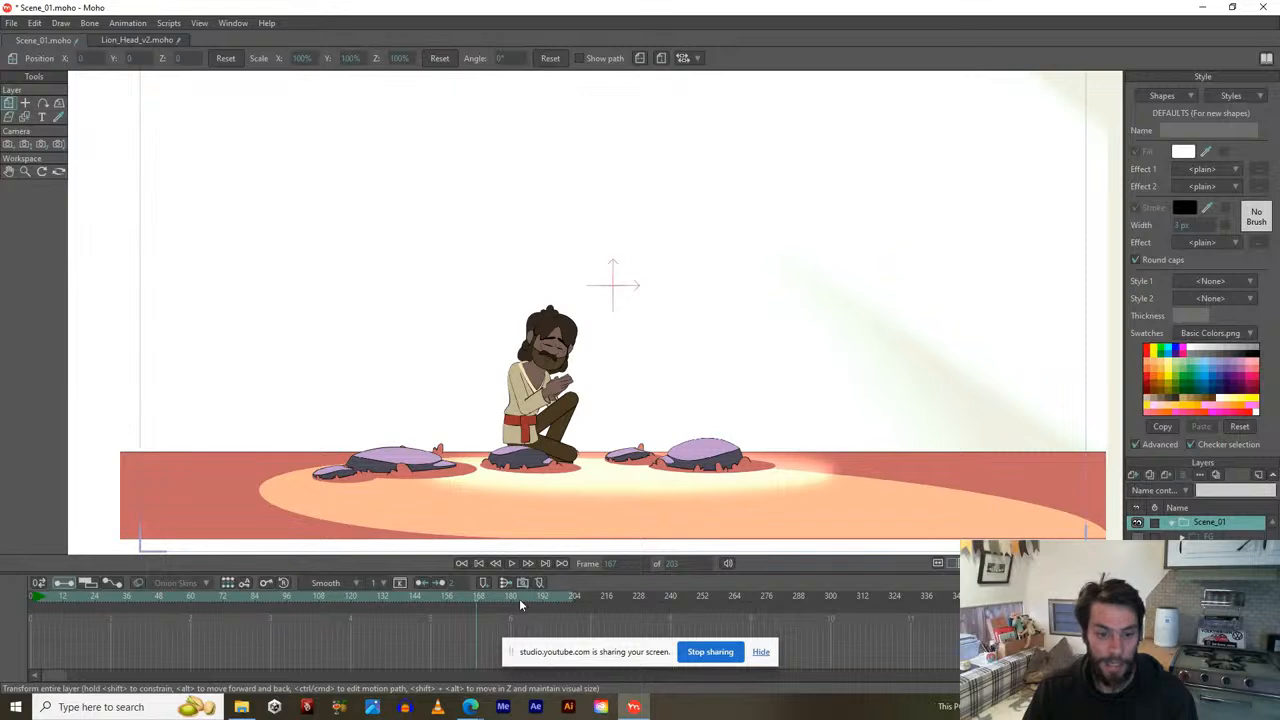
{"action": "left_click_drag", "start_coordinate": [515, 597], "coordinate": [583, 597]}
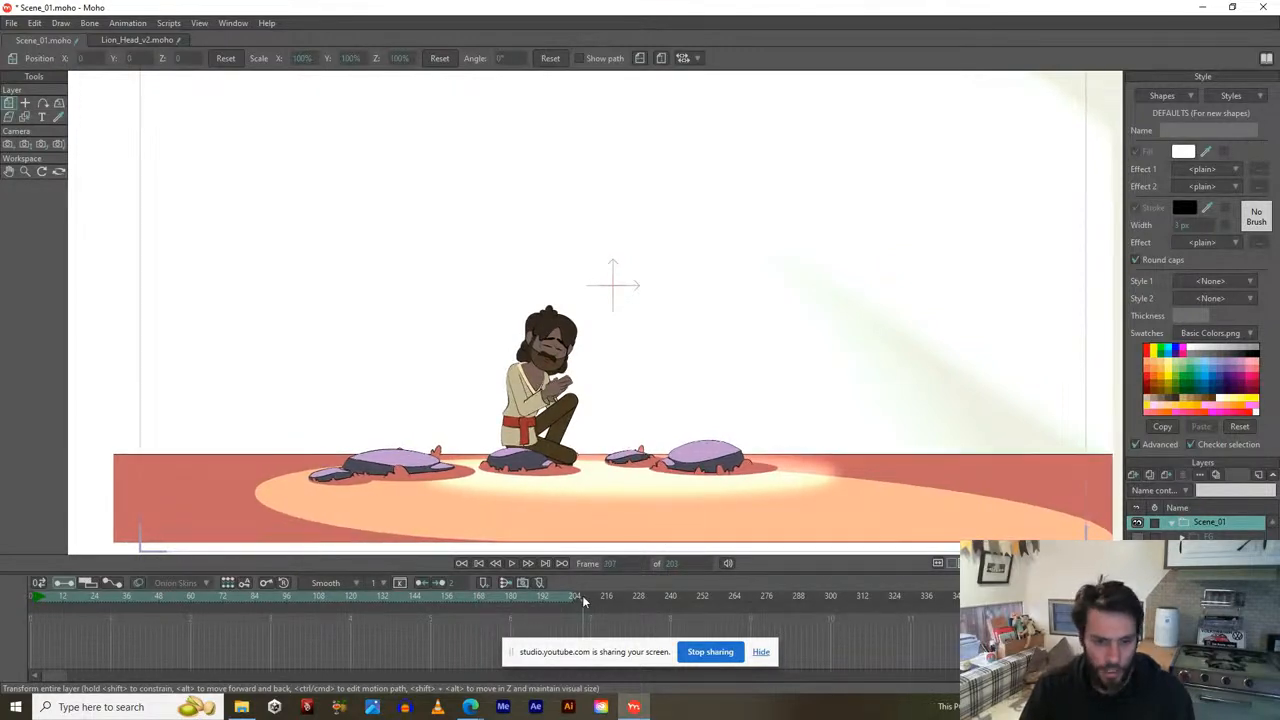
{"action": "left_click", "coordinate": [878, 601]}
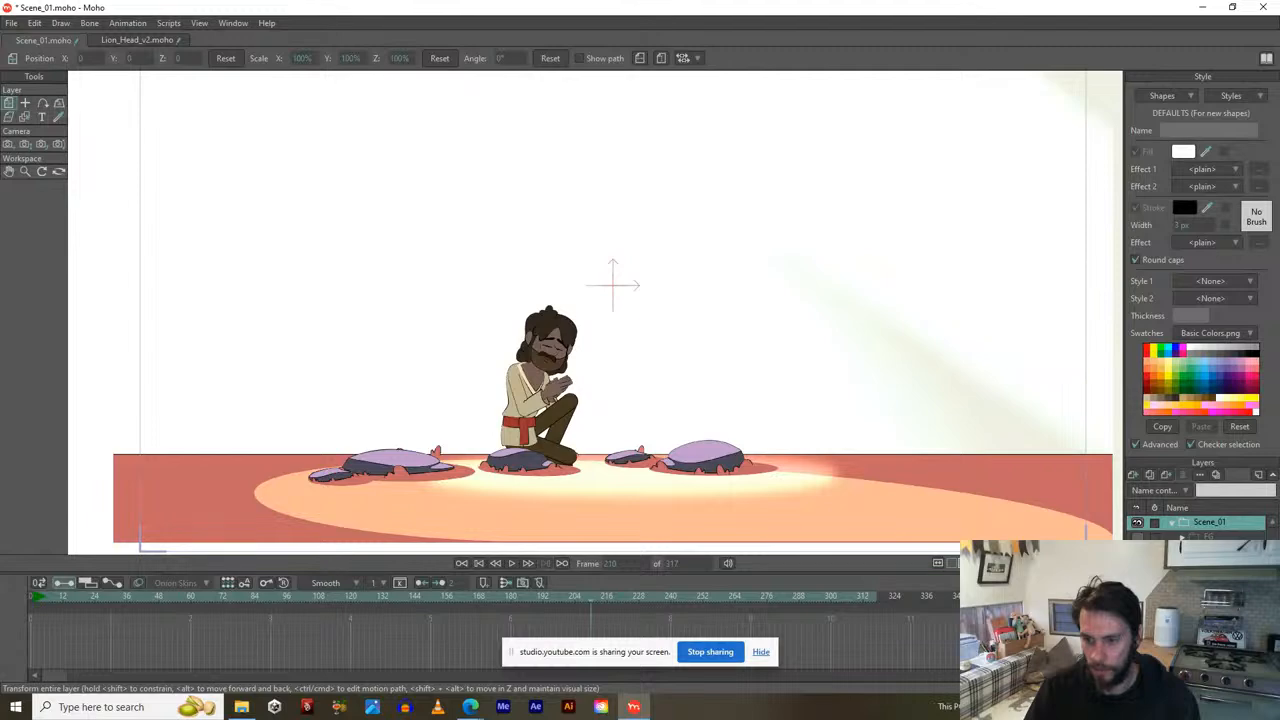
{"action": "left_click", "coordinate": [1210, 575]}
Select the seated character's rig layer and preview its existing look-up animation past frame 210.
{"action": "left_click", "coordinate": [1210, 600]}
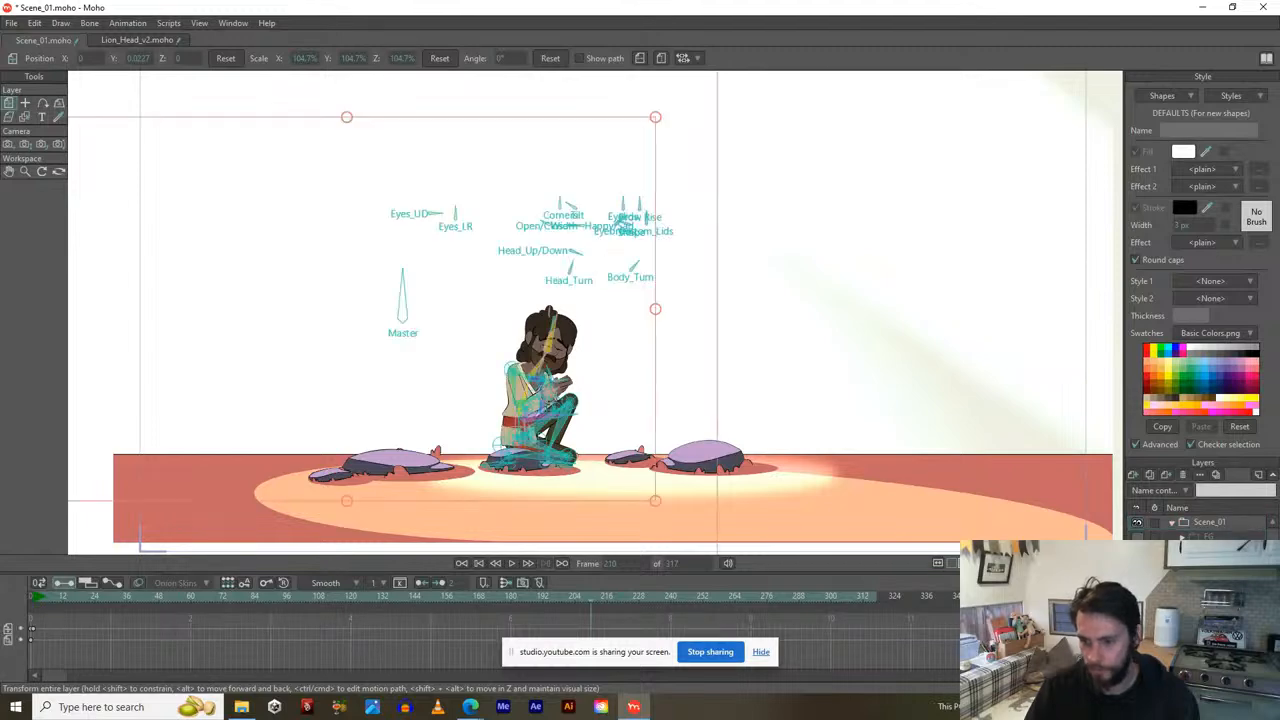
{"action": "scroll", "coordinate": [550, 383], "scroll_direction": "up", "scroll_amount": 1}
{"action": "left_click_drag", "start_coordinate": [532, 388], "coordinate": [616, 334]}
{"action": "scroll", "coordinate": [640, 380], "scroll_direction": "up", "scroll_amount": 2}
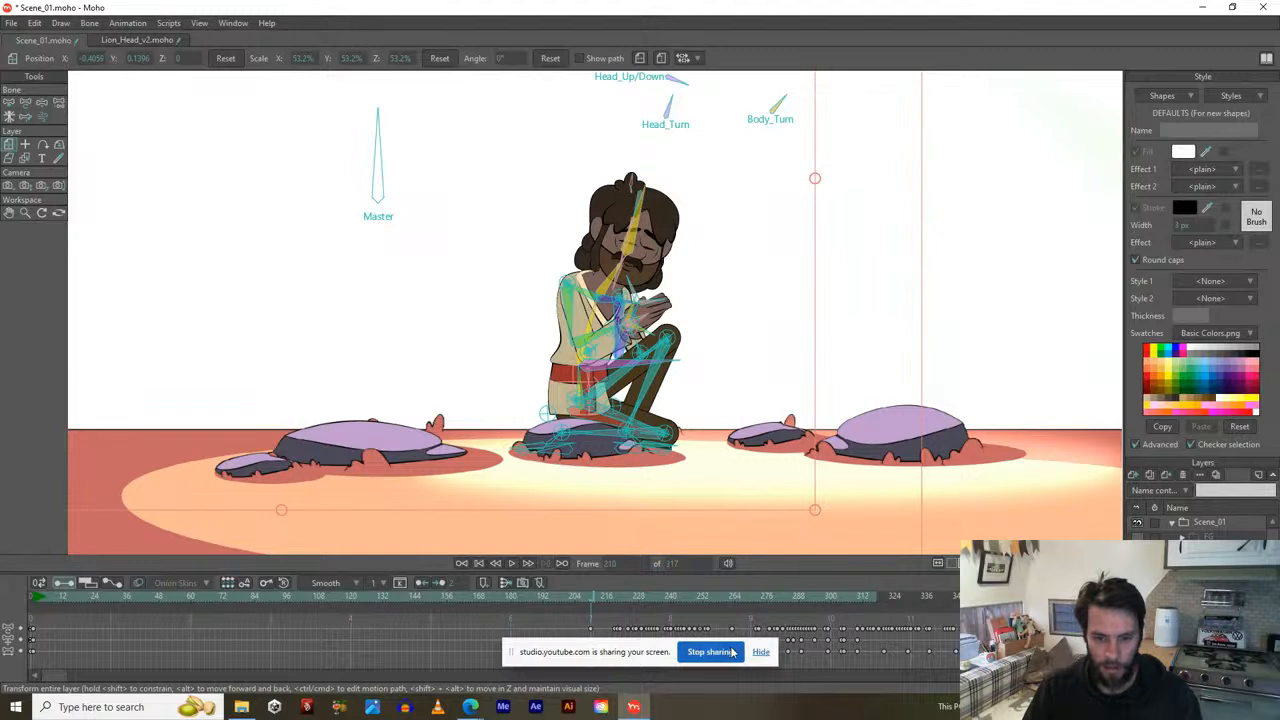
{"action": "left_click", "coordinate": [763, 654]}
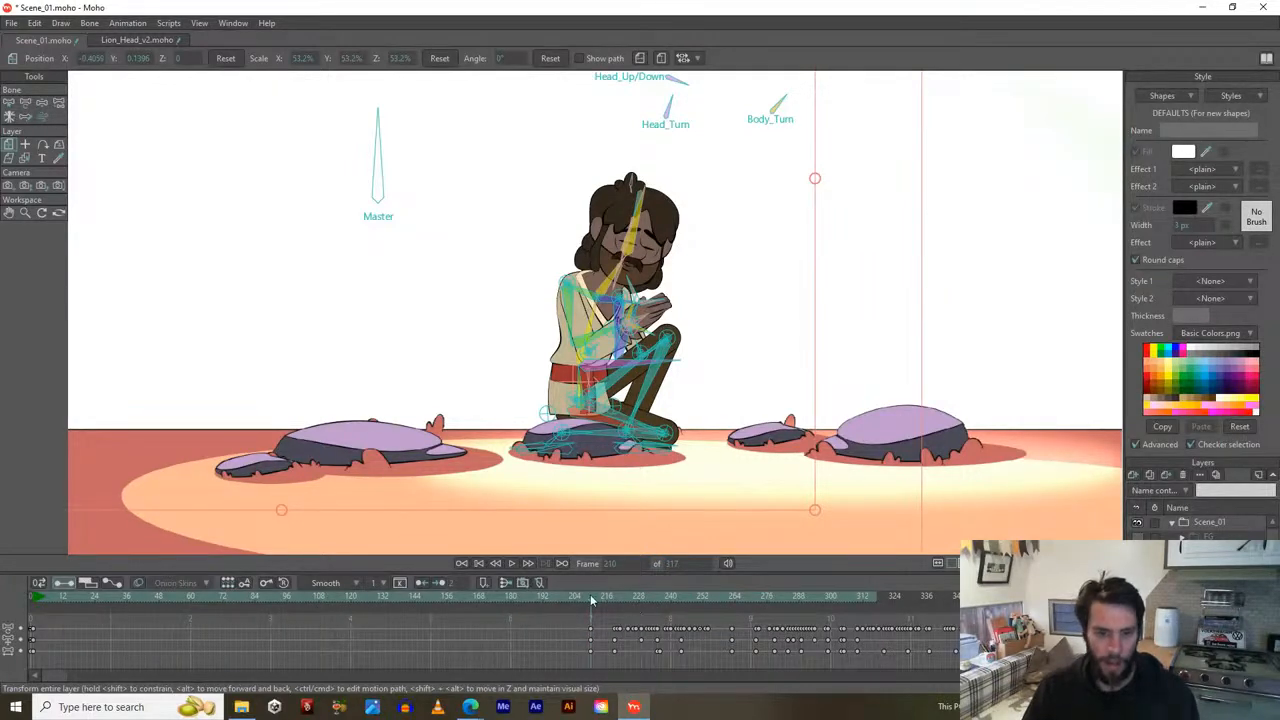
{"action": "left_click_drag", "start_coordinate": [589, 600], "coordinate": [778, 597]}
{"action": "left_click_drag", "start_coordinate": [592, 602], "coordinate": [698, 596]}
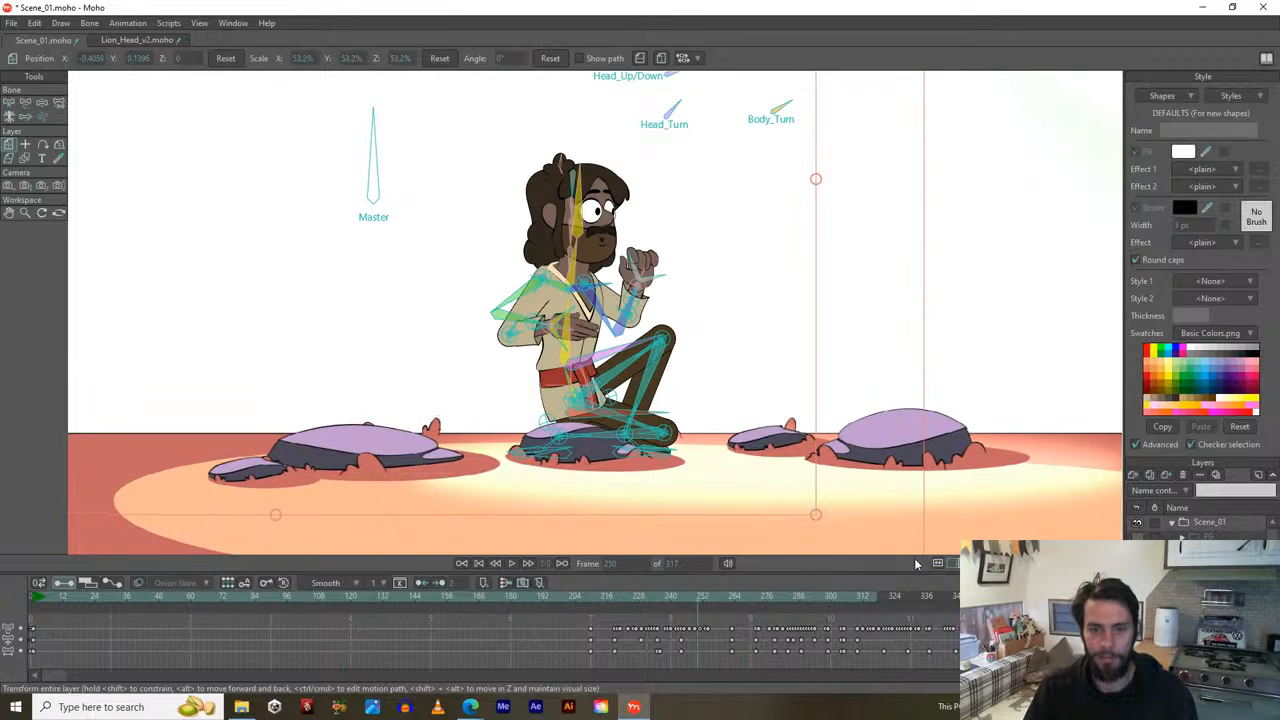
{"action": "left_click", "coordinate": [853, 597]}
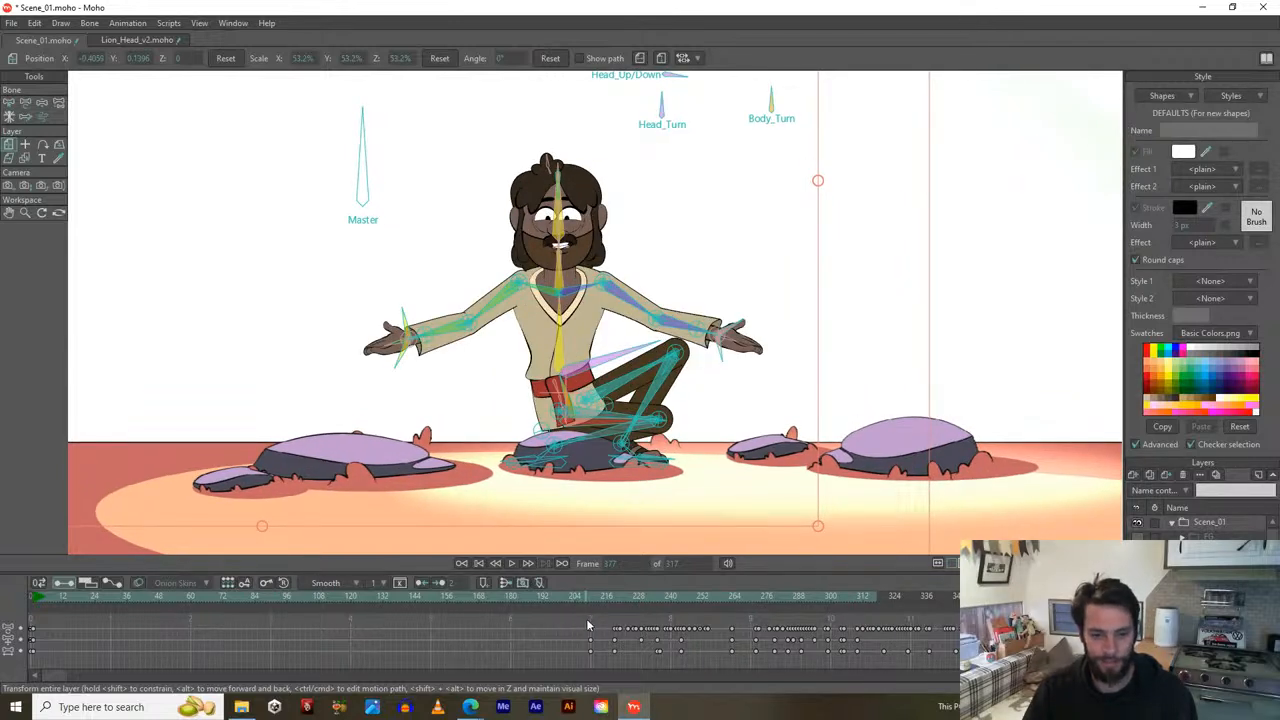
Delete all keyframes from frame 216 onward, then bend the spine to key a new pose at 216.
{"action": "left_click_drag", "start_coordinate": [600, 621], "coordinate": [968, 668]}
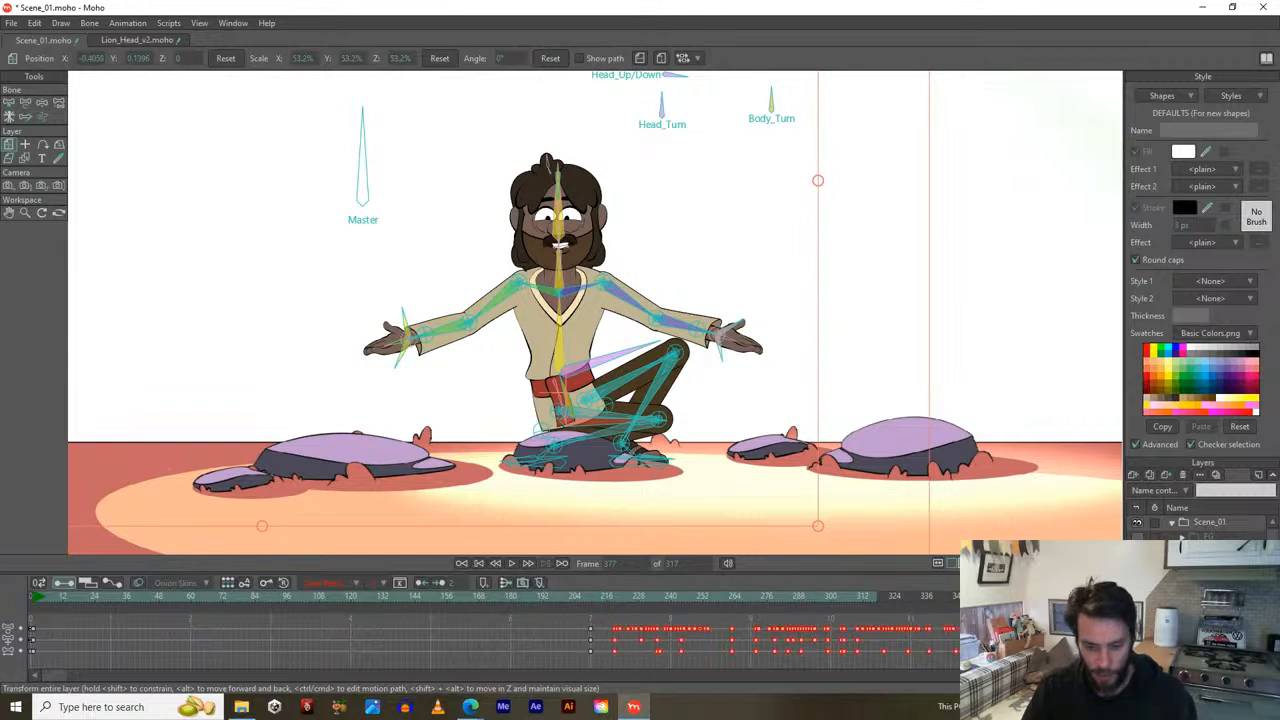
{"action": "key", "text": "Delete"}
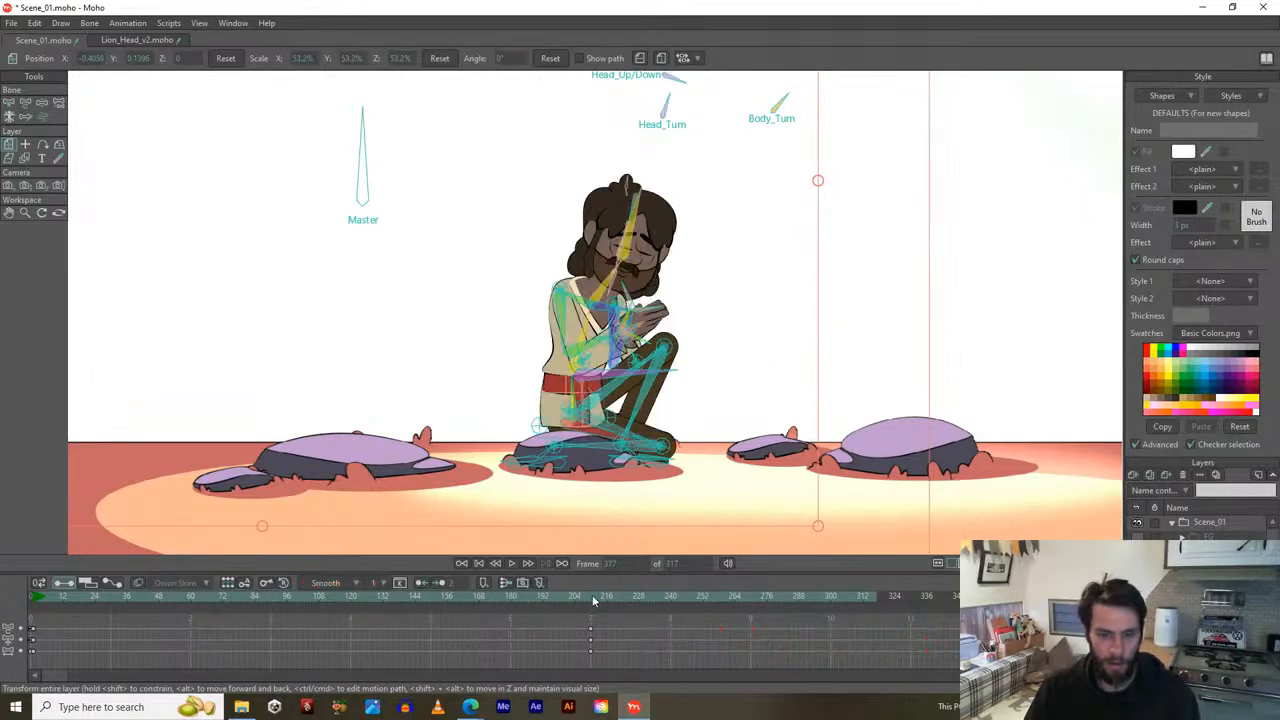
{"action": "mouse_move", "coordinate": [612, 596]}
{"action": "left_mouse_down"}
{"action": "mouse_move", "coordinate": [422, 600]}
{"action": "mouse_move", "coordinate": [629, 597]}
{"action": "mouse_move", "coordinate": [609, 597]}
{"action": "left_mouse_up"}
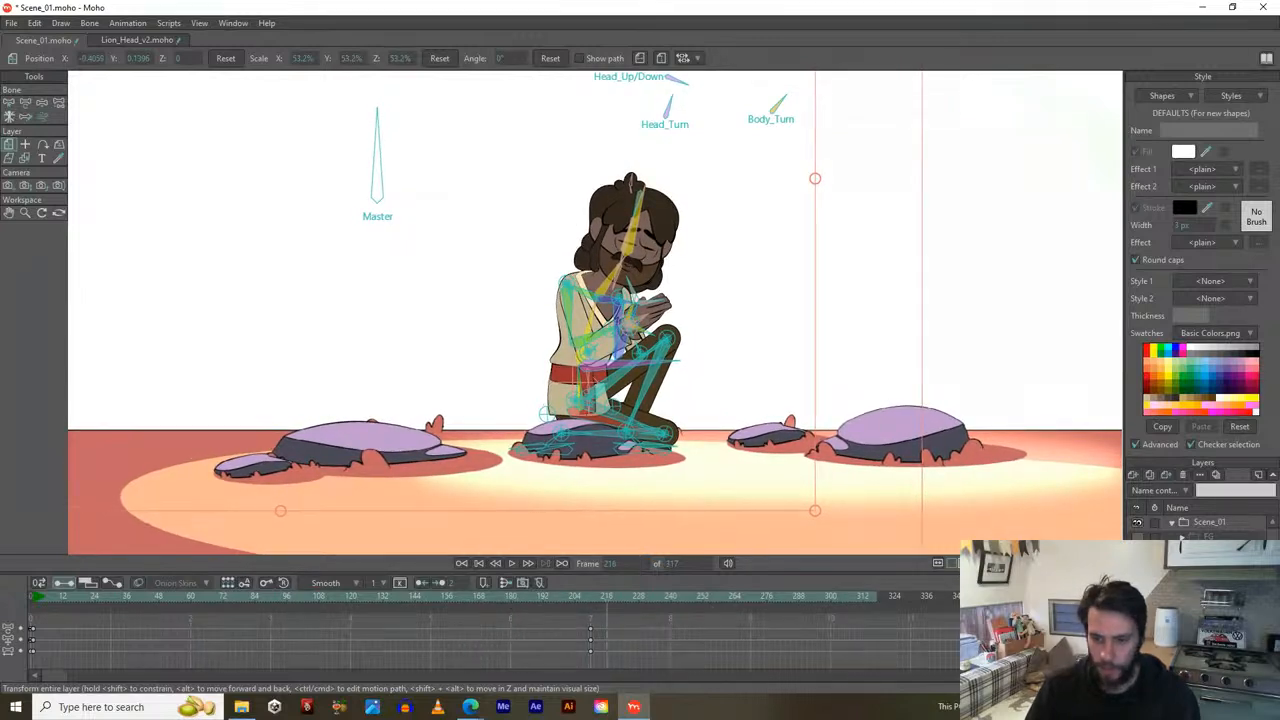
{"action": "scroll", "coordinate": [450, 625], "scroll_direction": "up", "scroll_amount": 2}
{"action": "scroll", "coordinate": [450, 625], "scroll_direction": "down", "scroll_amount": 1}
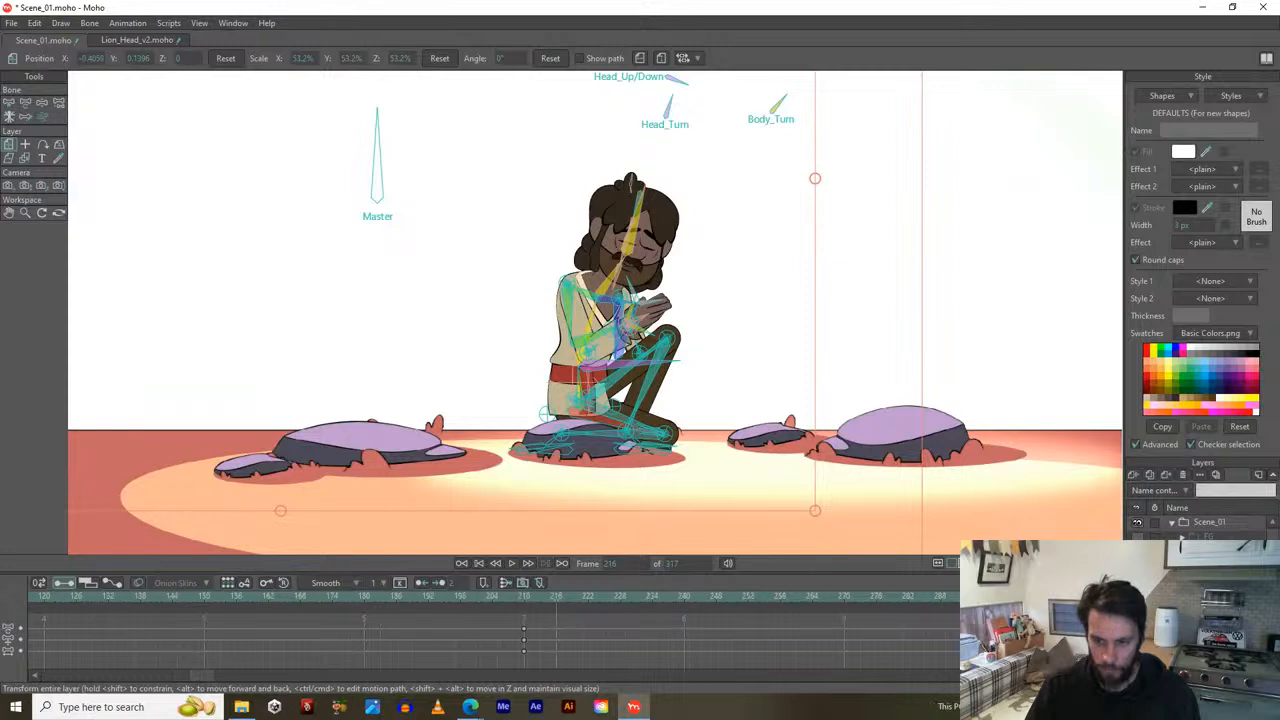
{"action": "left_click_drag", "start_coordinate": [521, 598], "coordinate": [555, 598]}
{"action": "scroll", "coordinate": [605, 423], "scroll_direction": "up", "scroll_amount": 4}
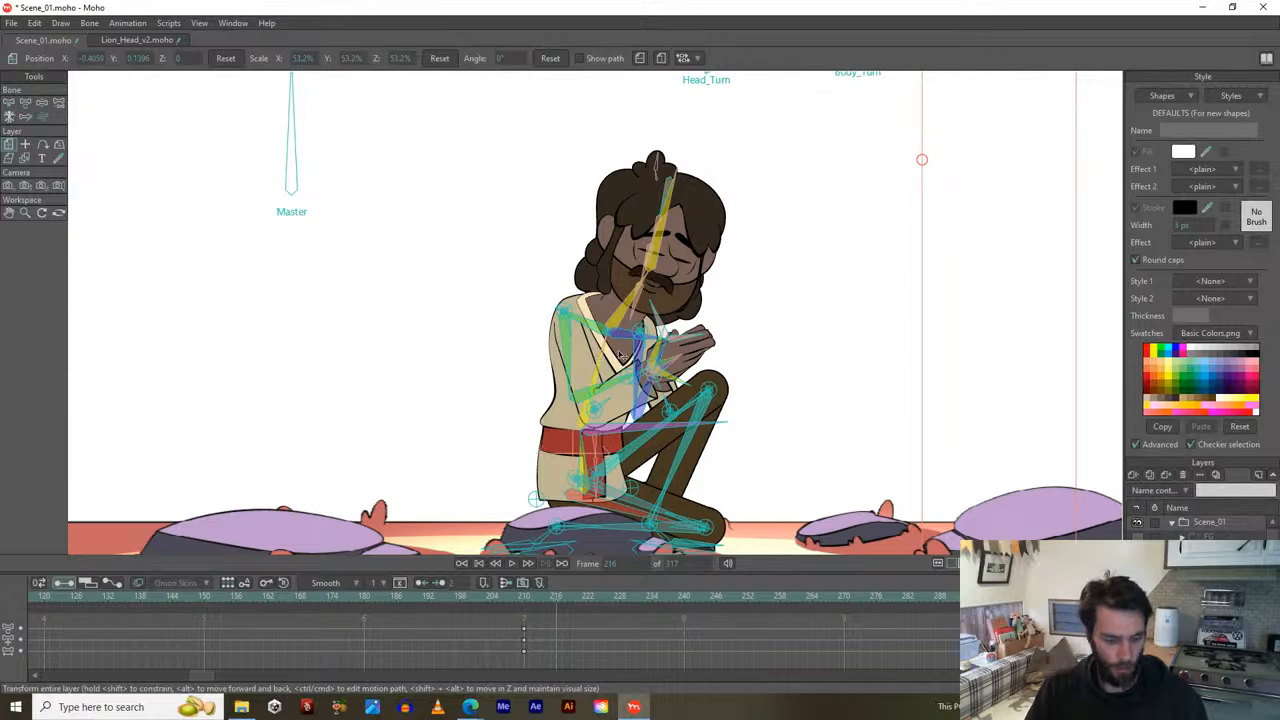
{"action": "key", "text": "t"}
{"action": "left_click_drag", "start_coordinate": [598, 374], "coordinate": [624, 231]}
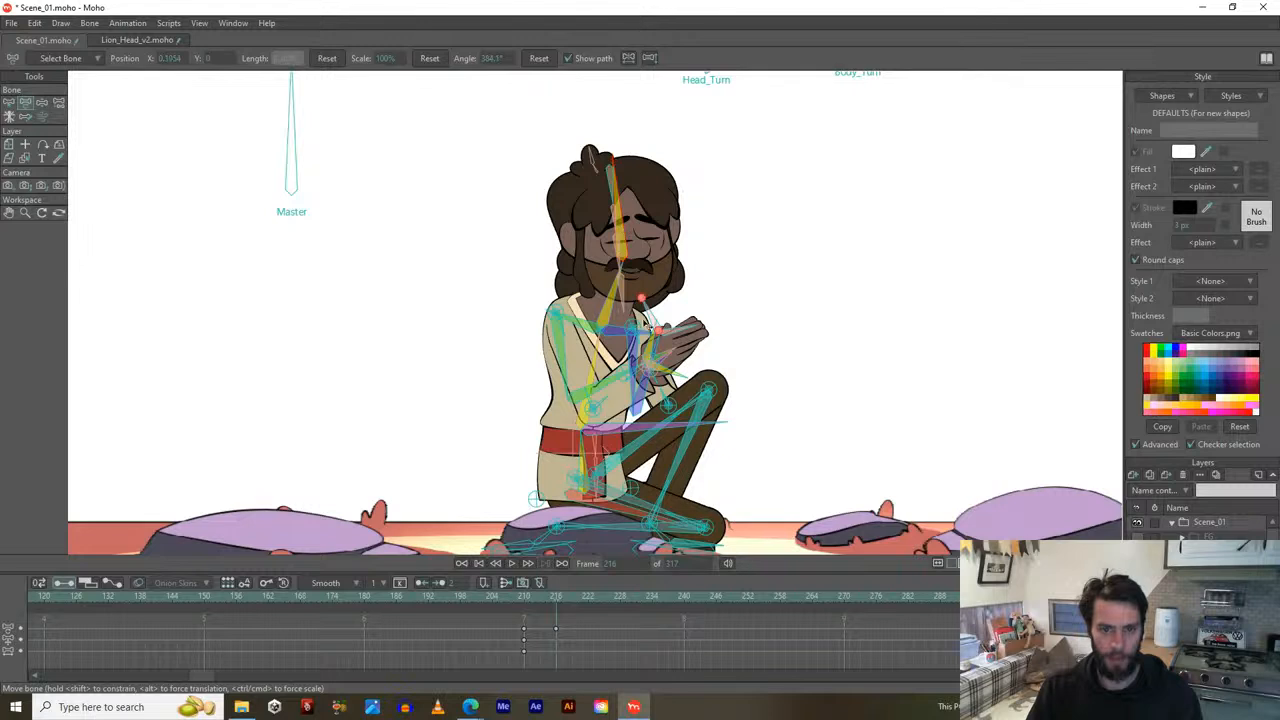
Try re-posing the forearm and clasped hands, then undo those hand changes.
{"action": "left_click_drag", "start_coordinate": [614, 381], "coordinate": [613, 389]}
{"action": "scroll", "coordinate": [679, 397], "scroll_direction": "up", "scroll_amount": 2}
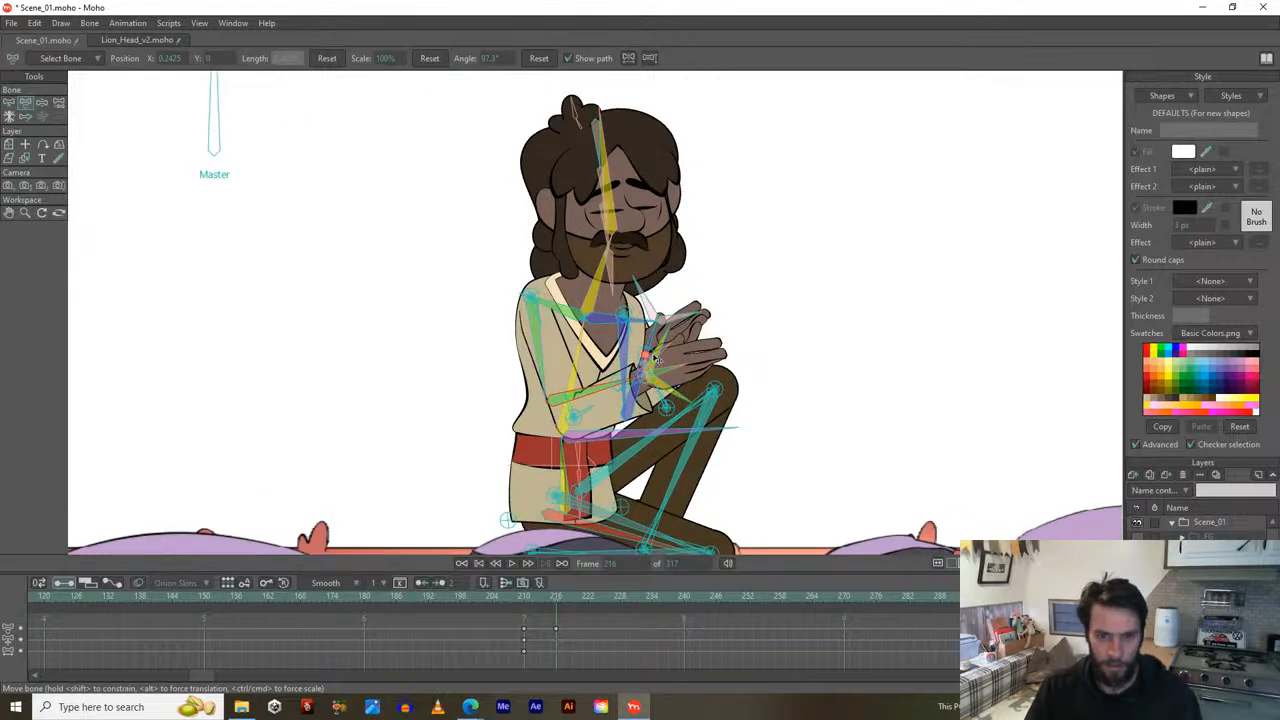
{"action": "scroll", "coordinate": [658, 390], "scroll_direction": "up", "scroll_amount": 2}
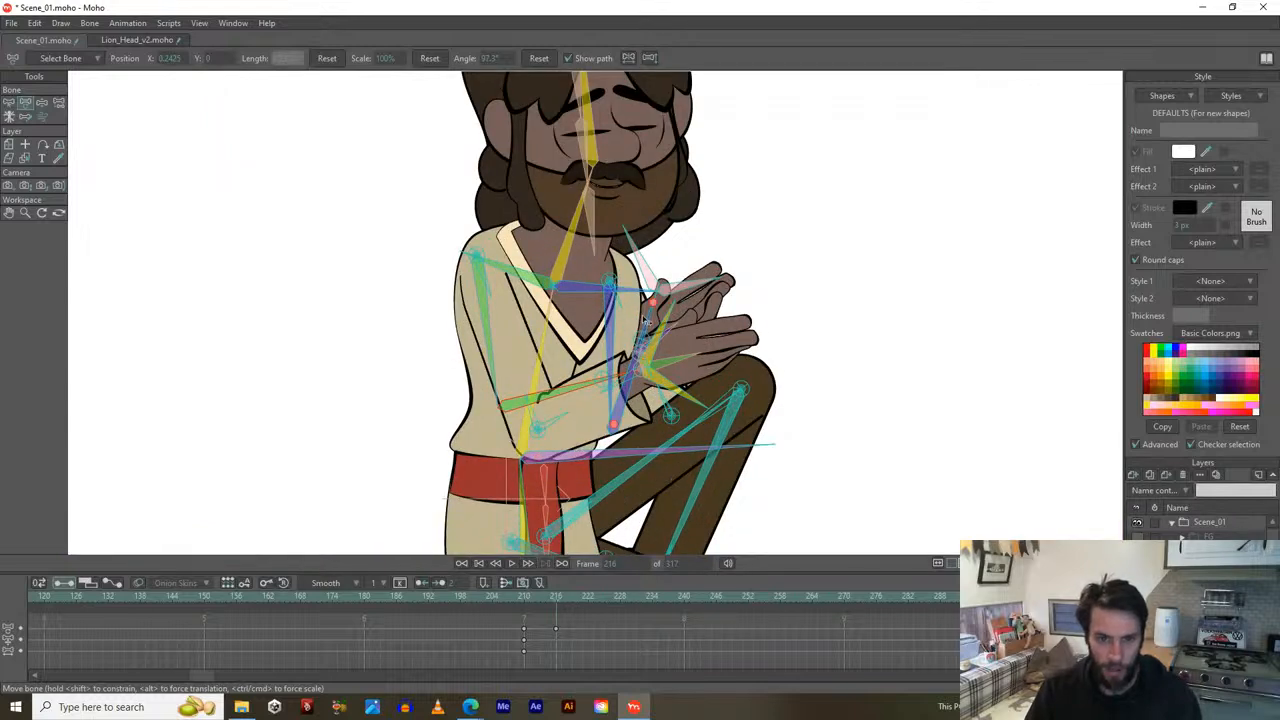
{"action": "left_click_drag", "start_coordinate": [649, 321], "coordinate": [653, 321]}
{"action": "left_click_drag", "start_coordinate": [661, 338], "coordinate": [672, 352]}
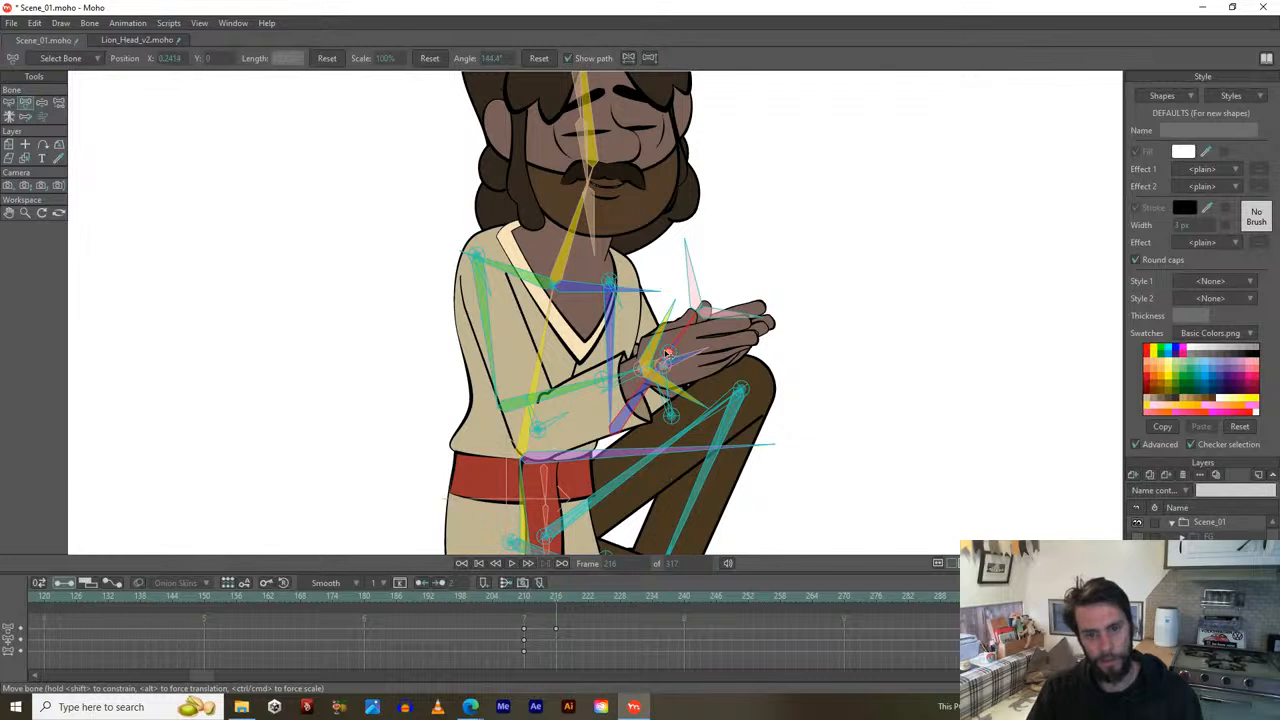
{"action": "left_click", "coordinate": [686, 361]}
{"action": "key", "text": "ctrl+z"}
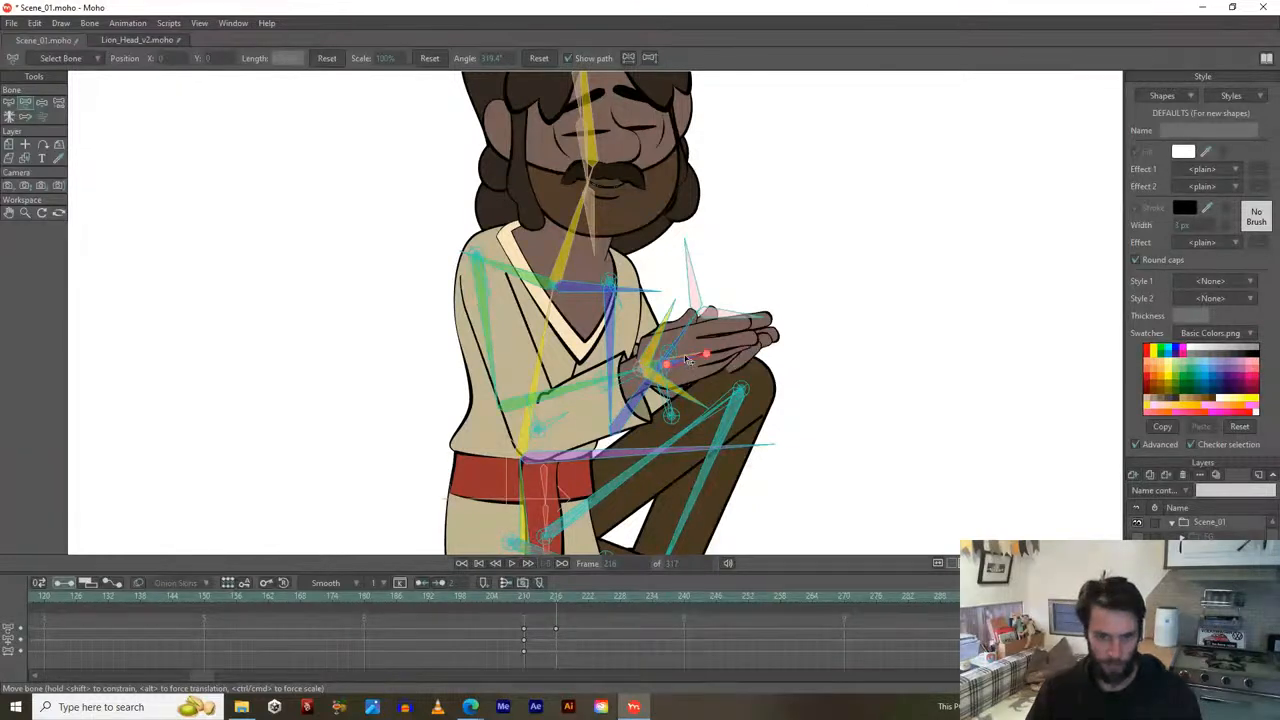
{"action": "scroll", "coordinate": [672, 357], "scroll_direction": "up", "scroll_amount": 2}
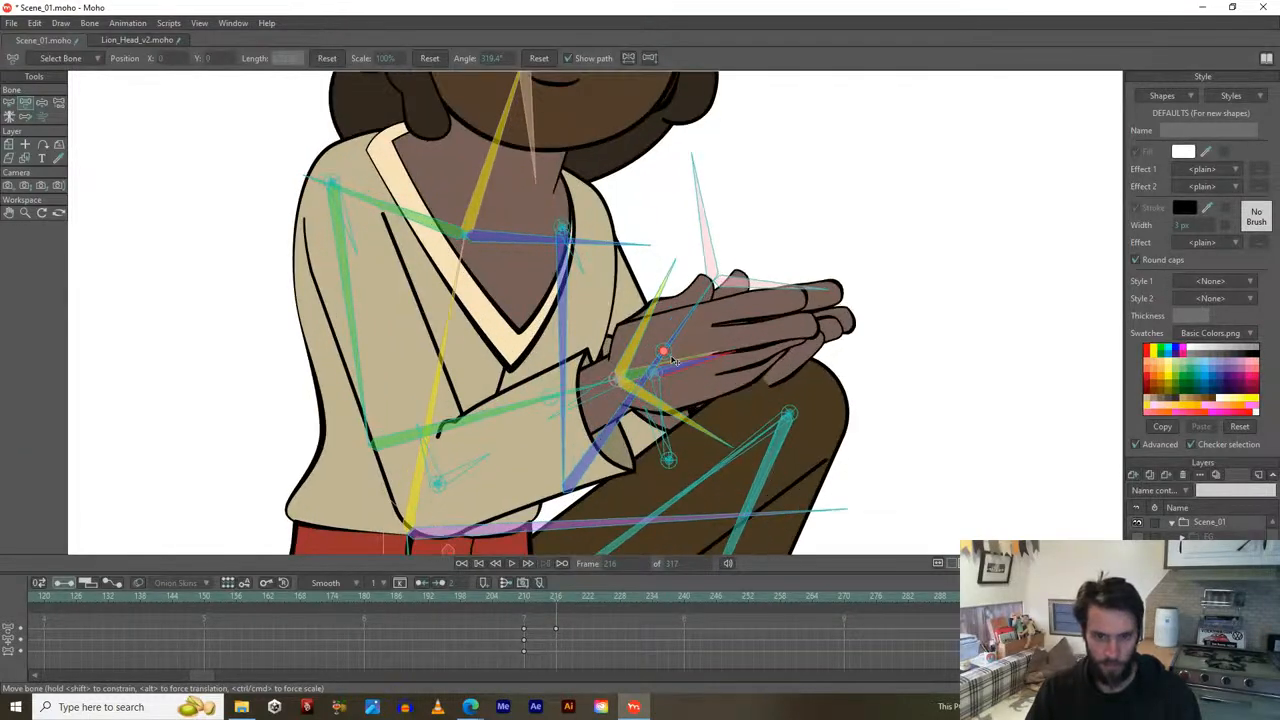
{"action": "key", "text": "ctrl+z"}
{"action": "key", "text": "ctrl+z"}
{"action": "key", "text": "ctrl+z"}
{"action": "key", "text": "ctrl+z"}
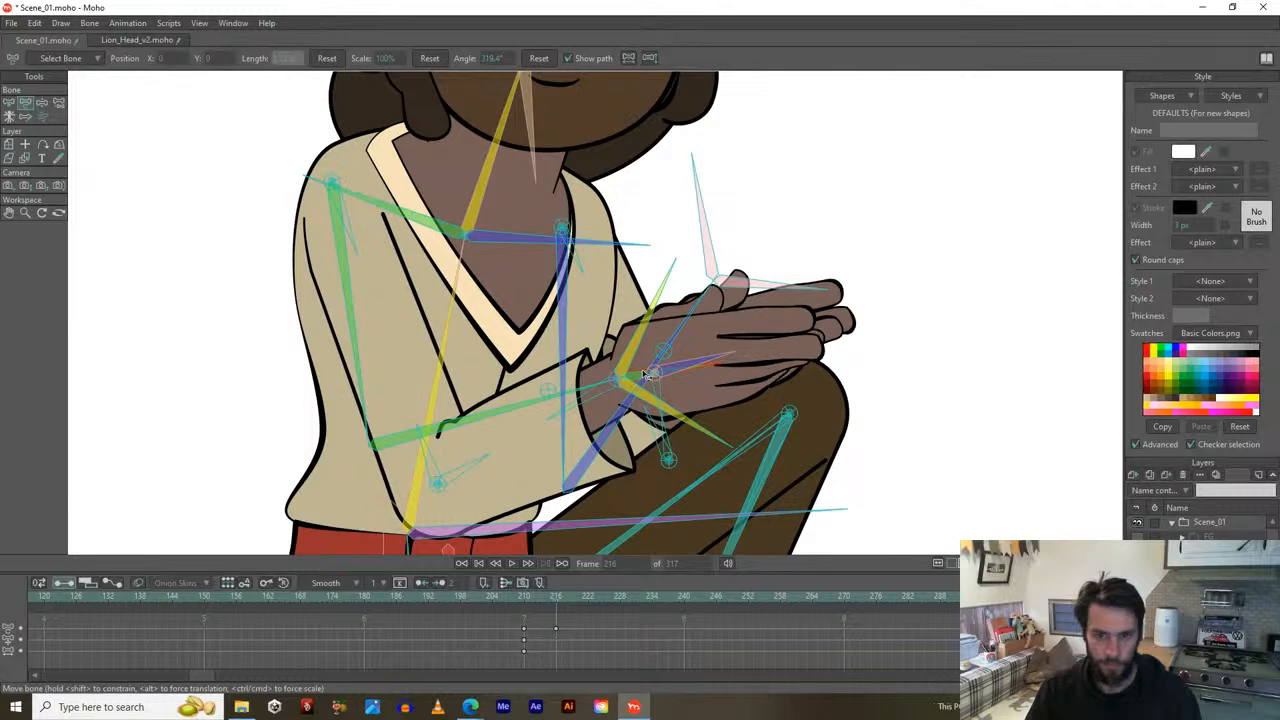
{"action": "scroll", "coordinate": [640, 373], "scroll_direction": "down", "scroll_amount": 3}
Rotate the hip bone to lean the torso, arms and head back.
{"action": "left_click", "coordinate": [653, 420]}
{"action": "left_click_drag", "start_coordinate": [653, 420], "coordinate": [757, 297]}
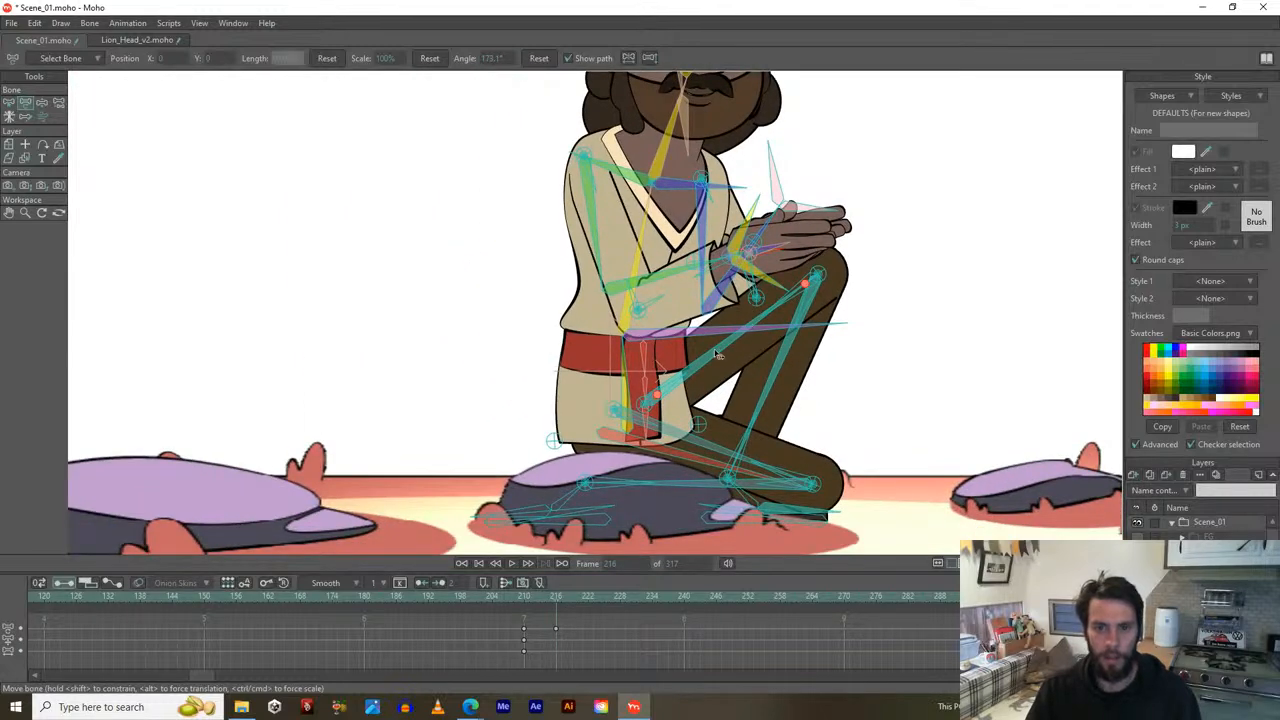
{"action": "left_click", "coordinate": [708, 353]}
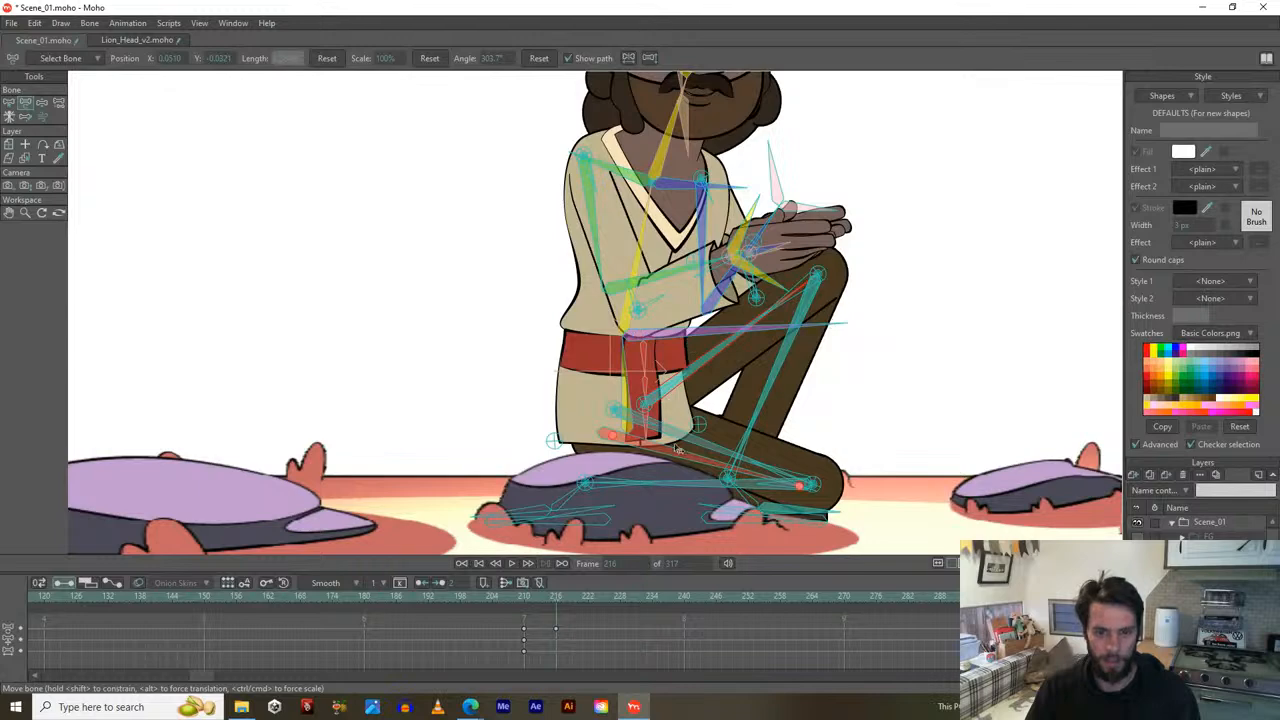
{"action": "left_click_drag", "start_coordinate": [677, 455], "coordinate": [675, 447]}
{"action": "scroll", "coordinate": [675, 447], "scroll_direction": "down", "scroll_amount": 5}
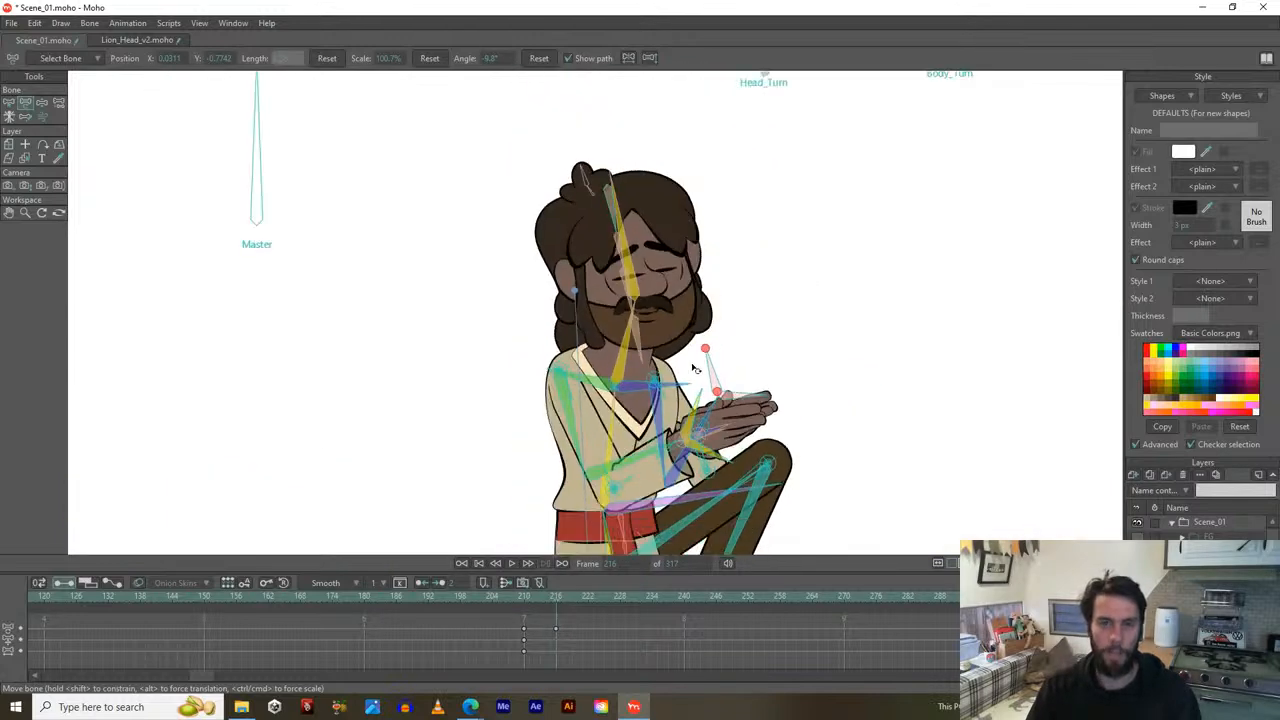
Tilt the head upward with Head_Up/Down and turn it to the side with Head_Turn.
{"action": "left_click", "coordinate": [750, 174]}
{"action": "left_click_drag", "start_coordinate": [750, 173], "coordinate": [762, 161]}
{"action": "left_click_drag", "start_coordinate": [743, 203], "coordinate": [754, 206]}
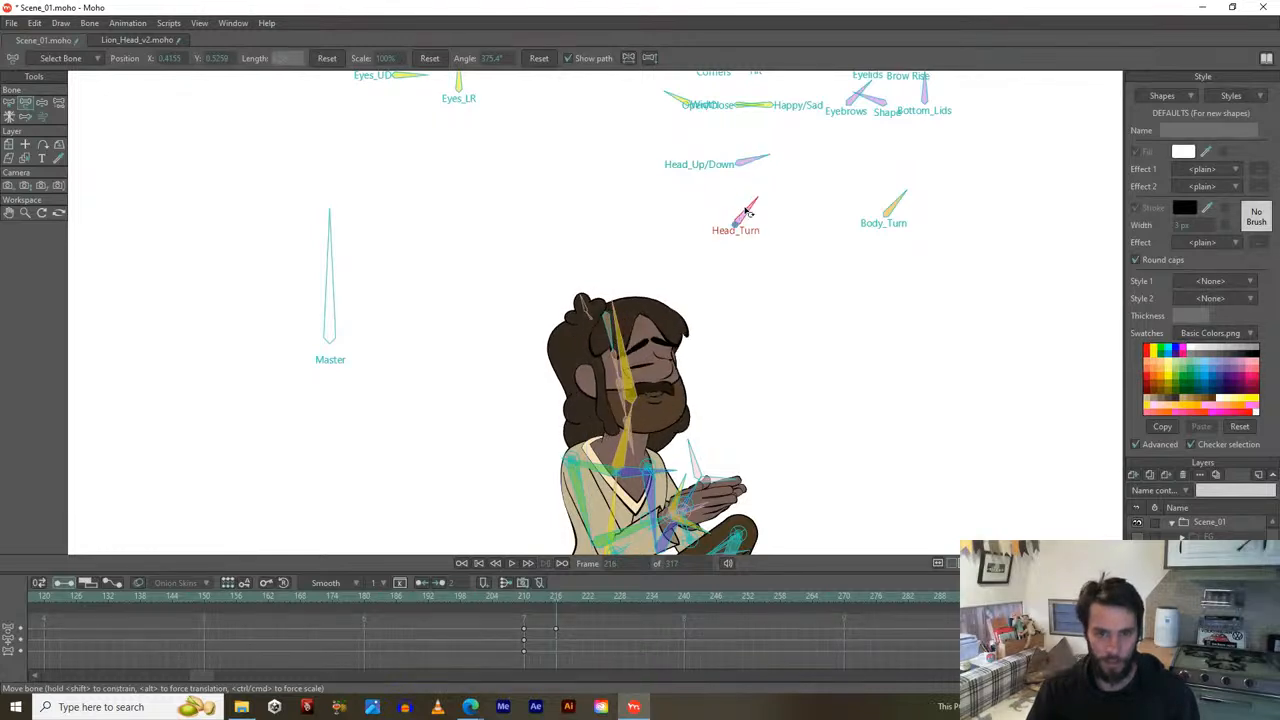
{"action": "left_click_drag", "start_coordinate": [799, 246], "coordinate": [781, 278]}
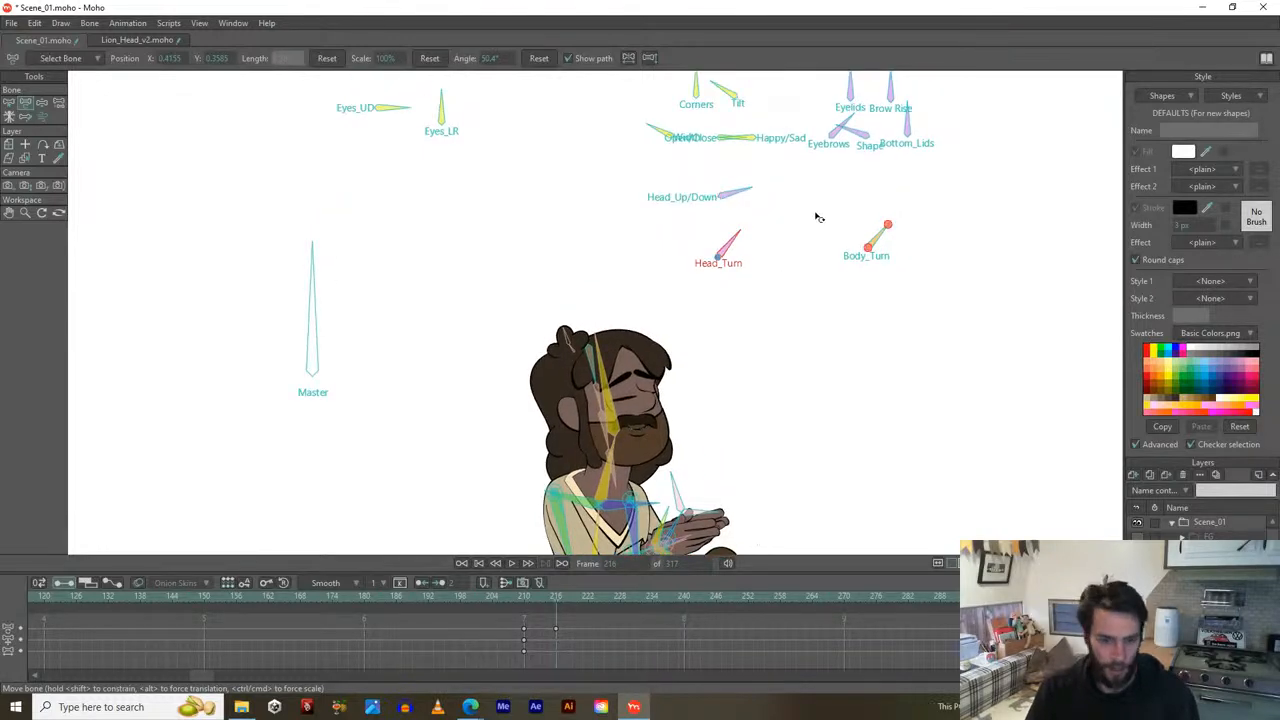
Open the character's eyes and turn his gaze upward with Eyes_UD.
{"action": "left_click_drag", "start_coordinate": [852, 133], "coordinate": [868, 120]}
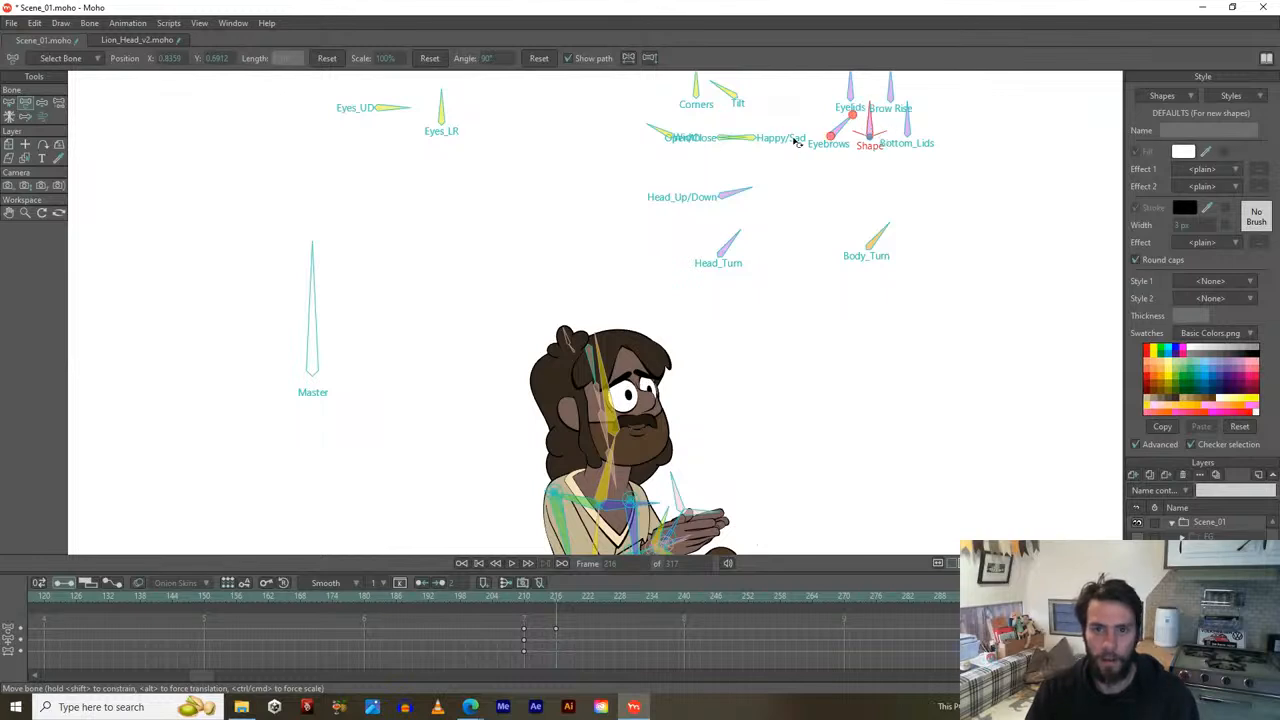
{"action": "left_click_drag", "start_coordinate": [798, 138], "coordinate": [816, 160]}
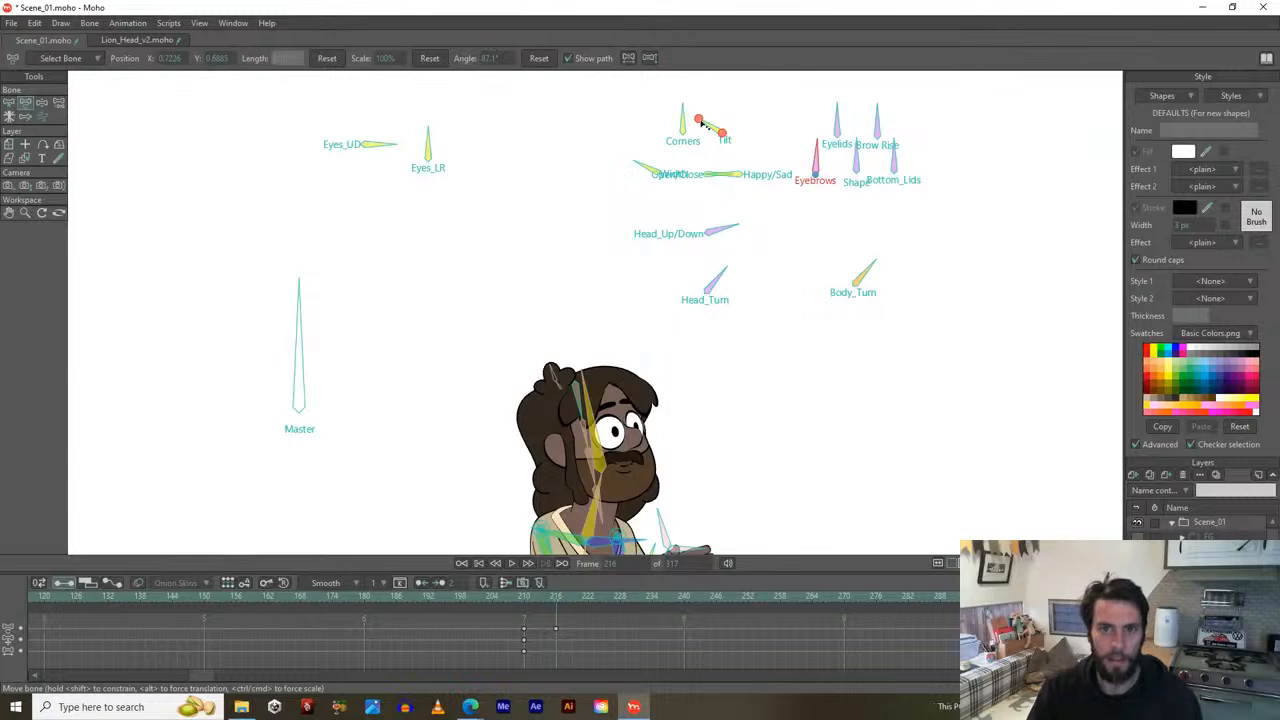
{"action": "mouse_move", "coordinate": [372, 141]}
{"action": "left_mouse_down"}
{"action": "mouse_move", "coordinate": [366, 116]}
{"action": "mouse_move", "coordinate": [364, 131]}
{"action": "left_mouse_up"}
{"action": "left_click_drag", "start_coordinate": [518, 349], "coordinate": [545, 343]}
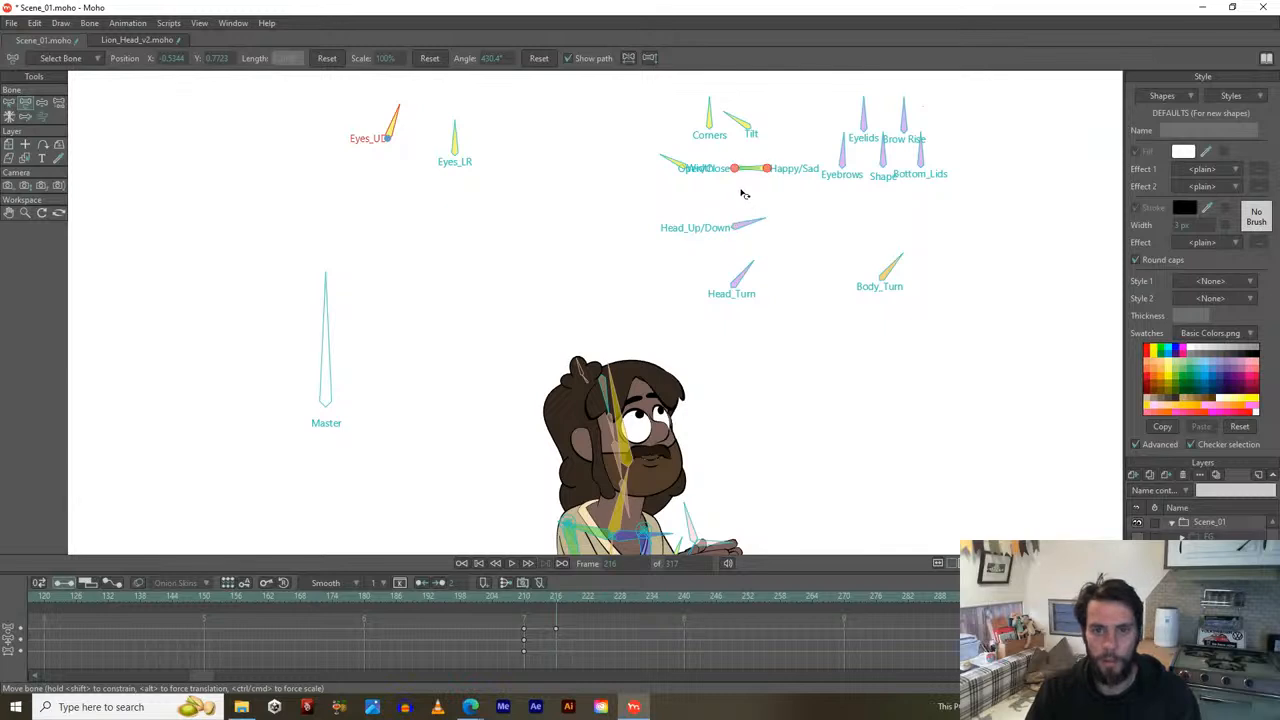
Reshape the mouth slightly open with Happy/Sad, undoing the Tilt and Corners tweaks.
{"action": "scroll", "coordinate": [742, 186], "scroll_direction": "up", "scroll_amount": 1}
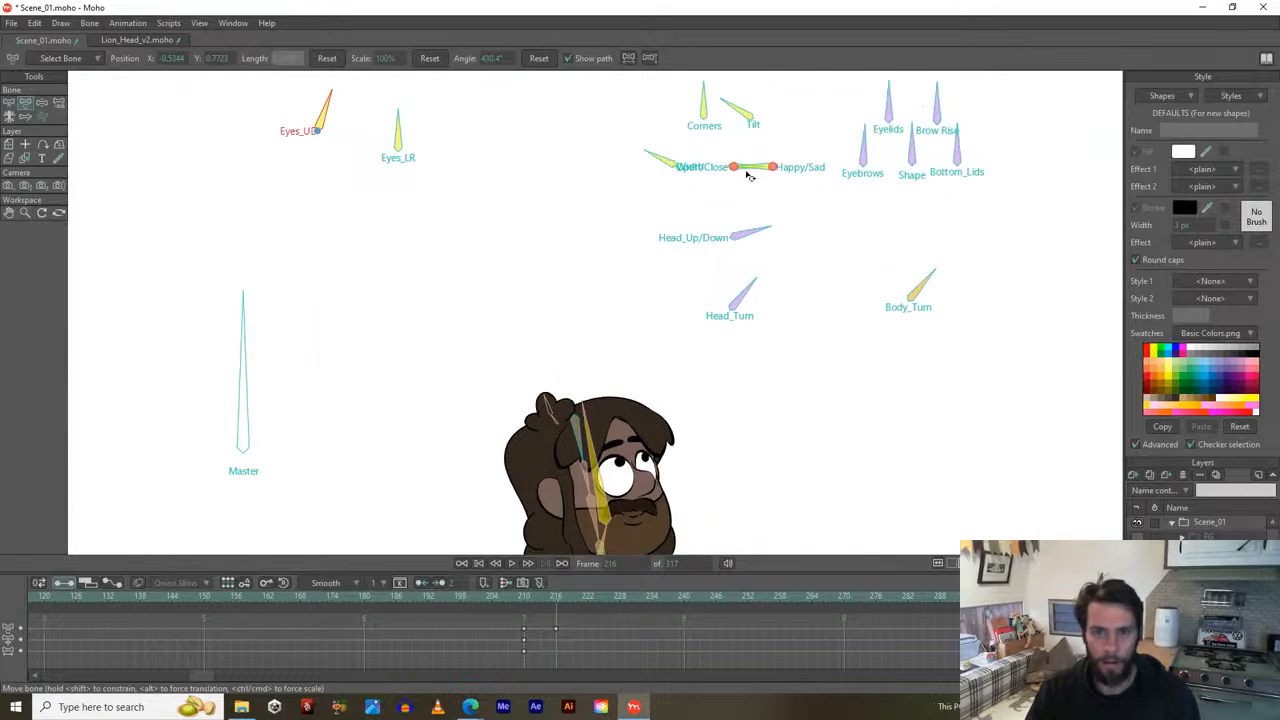
{"action": "left_click_drag", "start_coordinate": [751, 164], "coordinate": [792, 149]}
{"action": "left_click", "coordinate": [731, 101]}
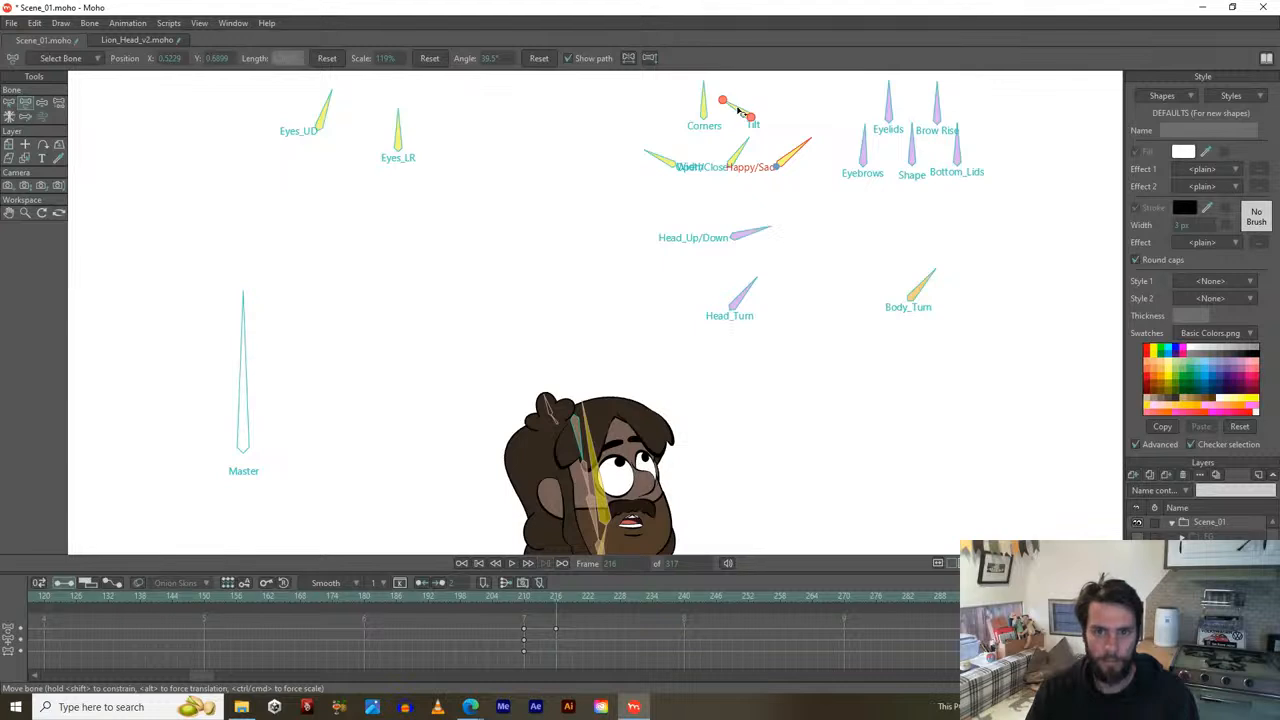
{"action": "left_click_drag", "start_coordinate": [737, 109], "coordinate": [686, 97]}
{"action": "key", "text": "ctrl+z"}
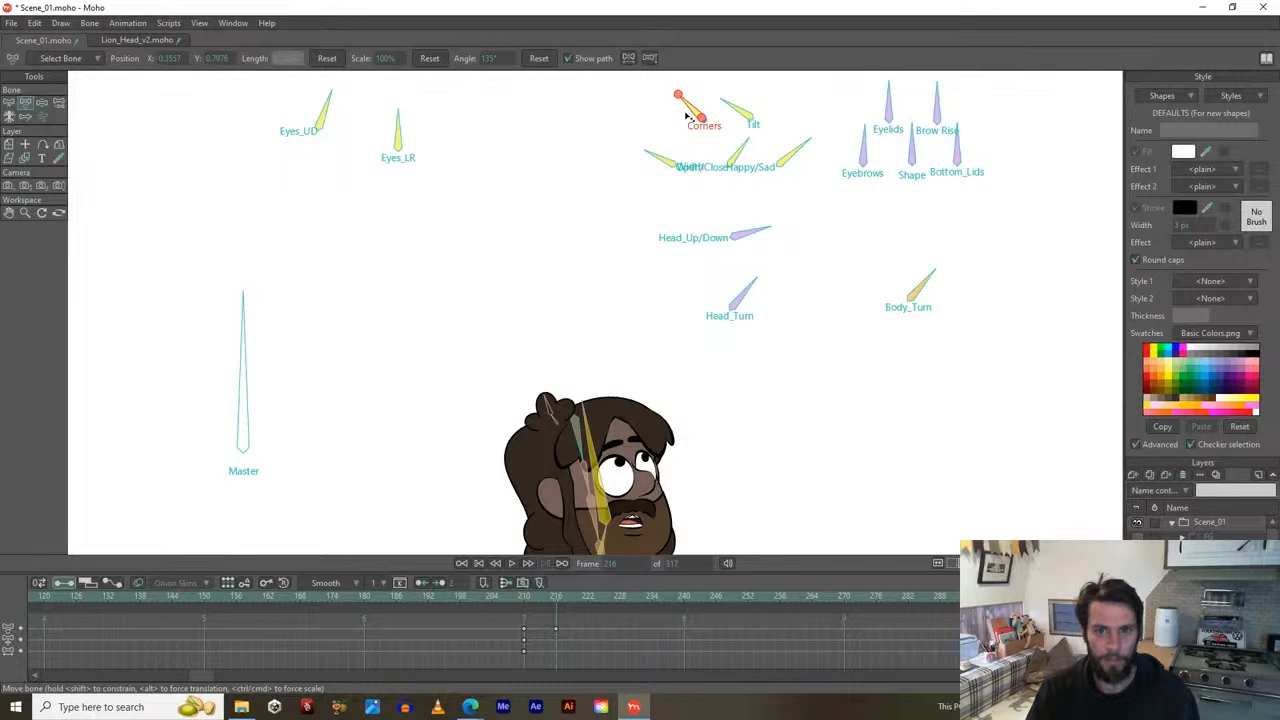
{"action": "key", "text": "ctrl+z"}
{"action": "scroll", "coordinate": [656, 300], "scroll_direction": "down", "scroll_amount": 2}
{"action": "left_click_drag", "start_coordinate": [599, 411], "coordinate": [620, 264]}
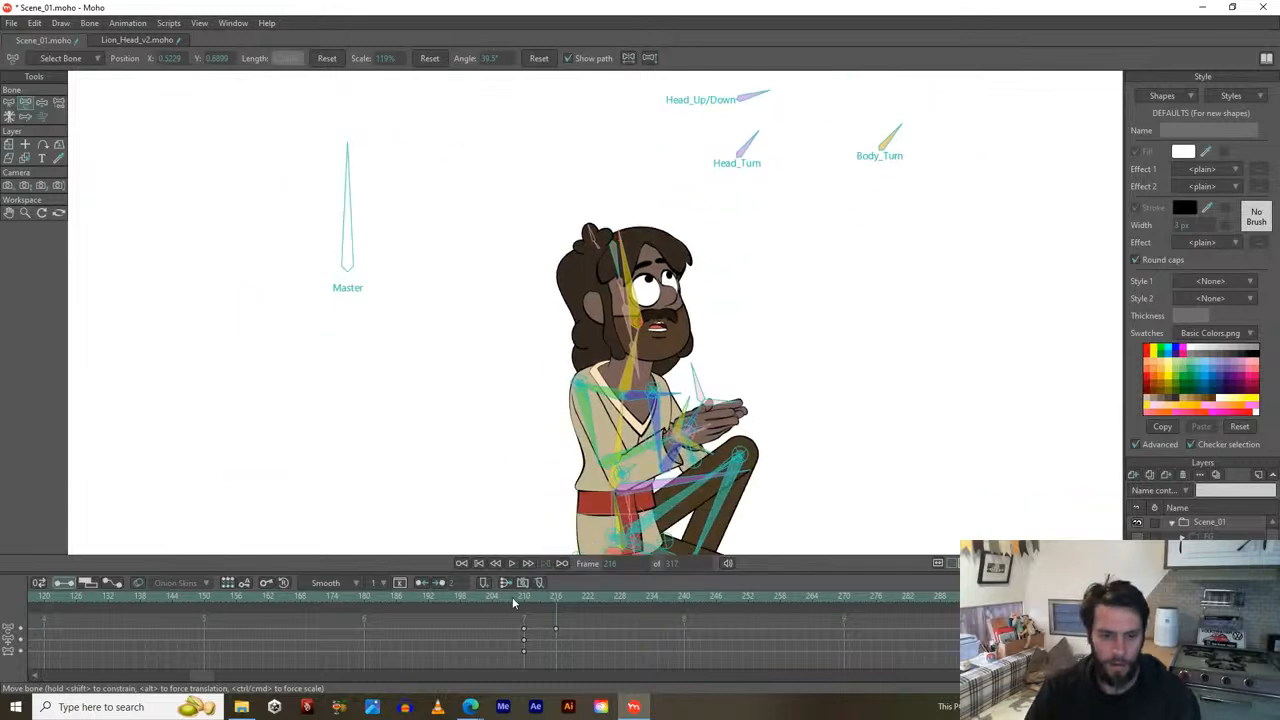
{"action": "left_click_drag", "start_coordinate": [518, 598], "coordinate": [590, 608]}
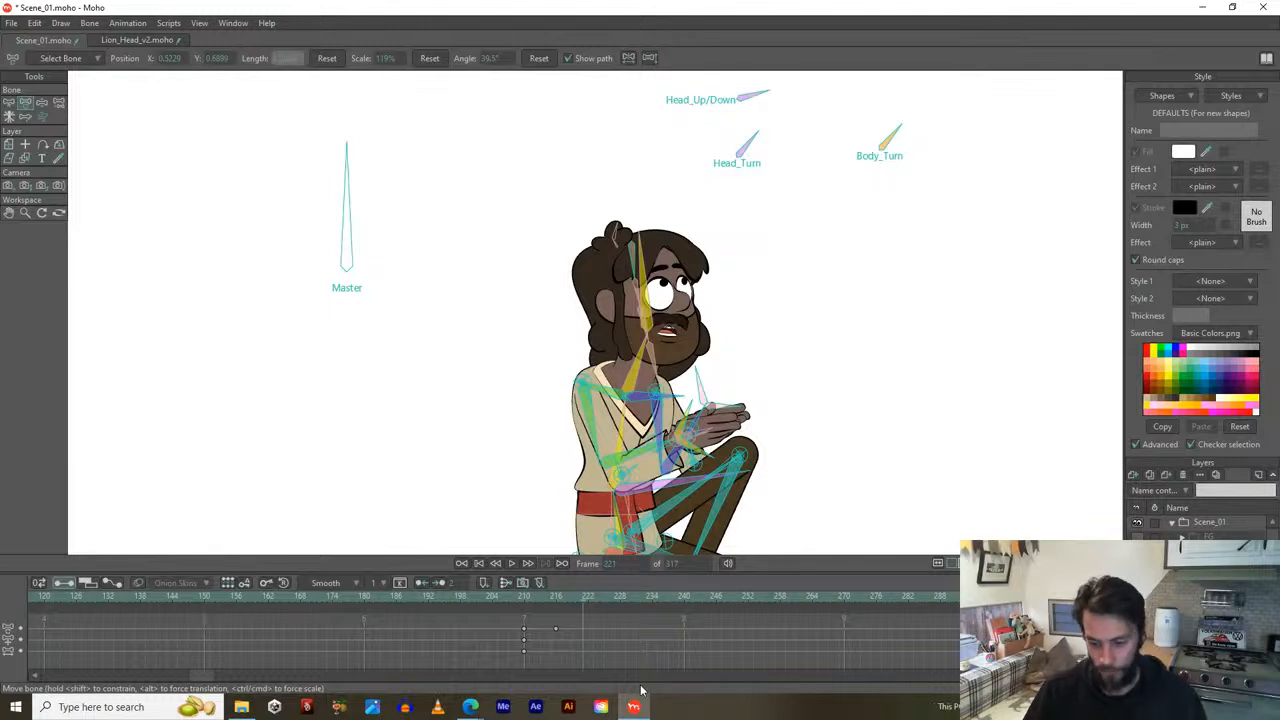
Set the playback range to frames 194–270 and play it.
{"action": "left_click_drag", "start_coordinate": [505, 596], "coordinate": [434, 604]}
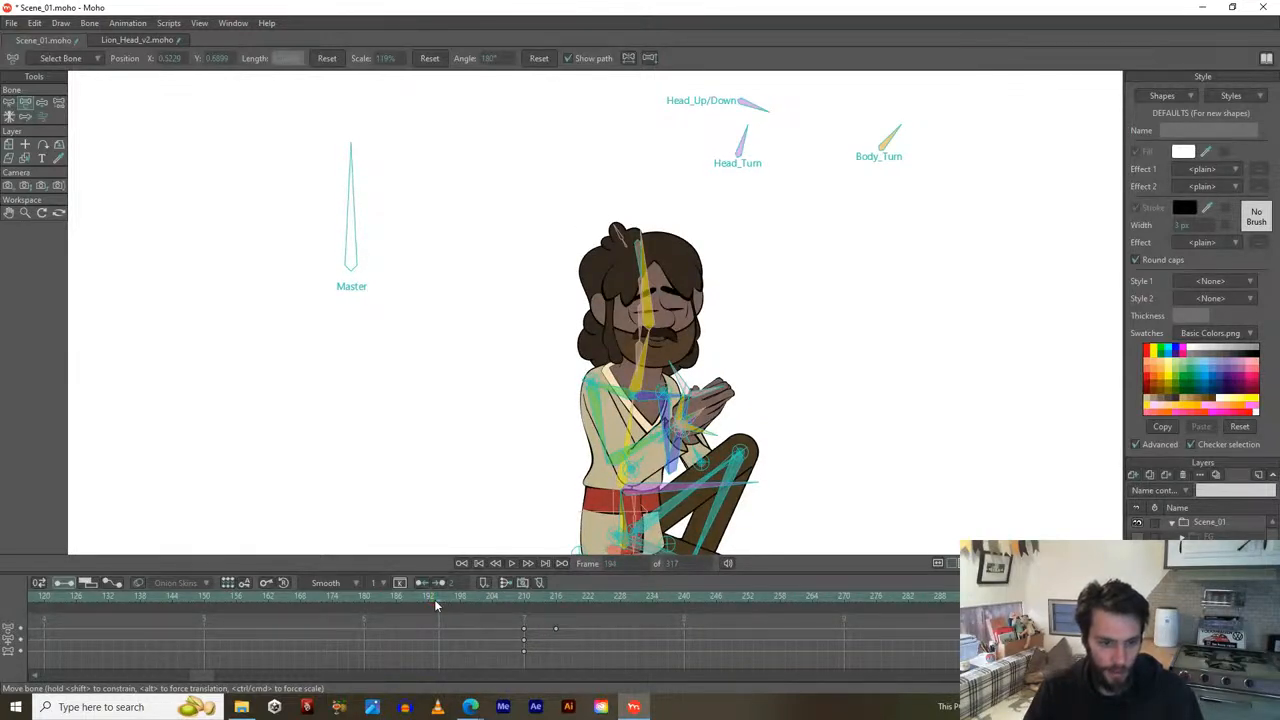
{"action": "left_click", "coordinate": [434, 600], "text": "alt"}
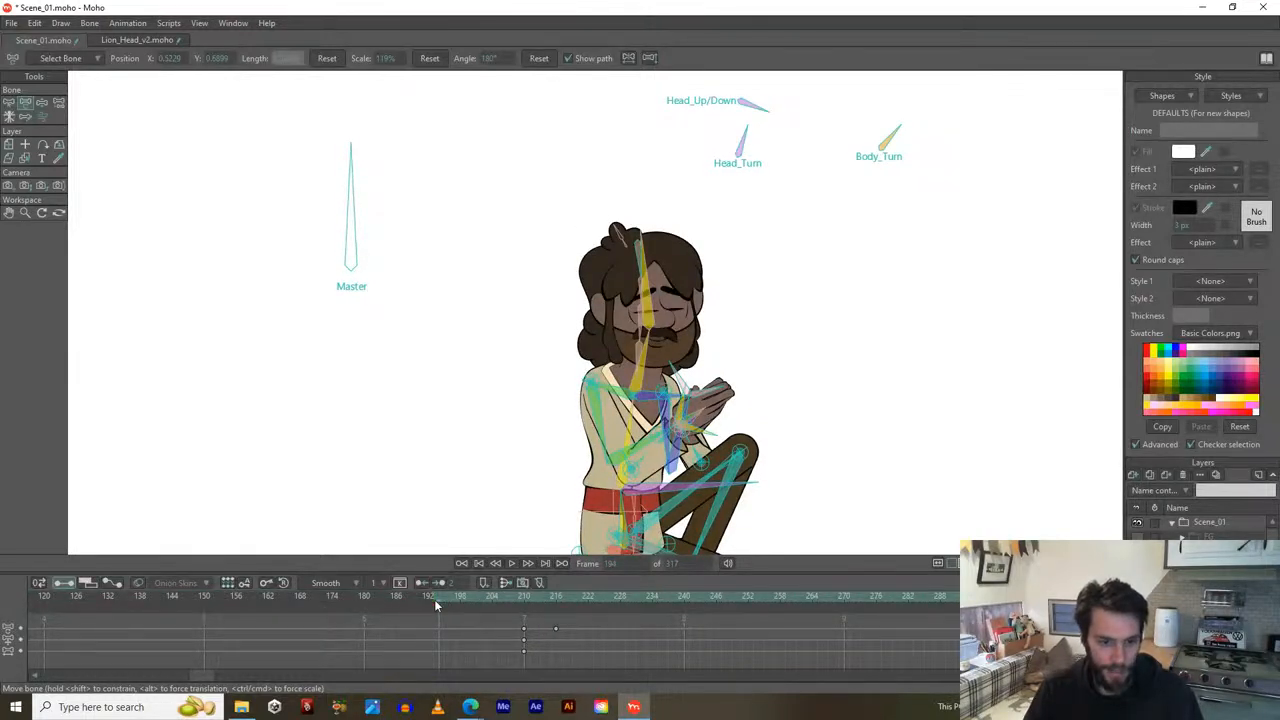
{"action": "left_click", "coordinate": [845, 594], "text": "alt"}
{"action": "key", "text": "space"}
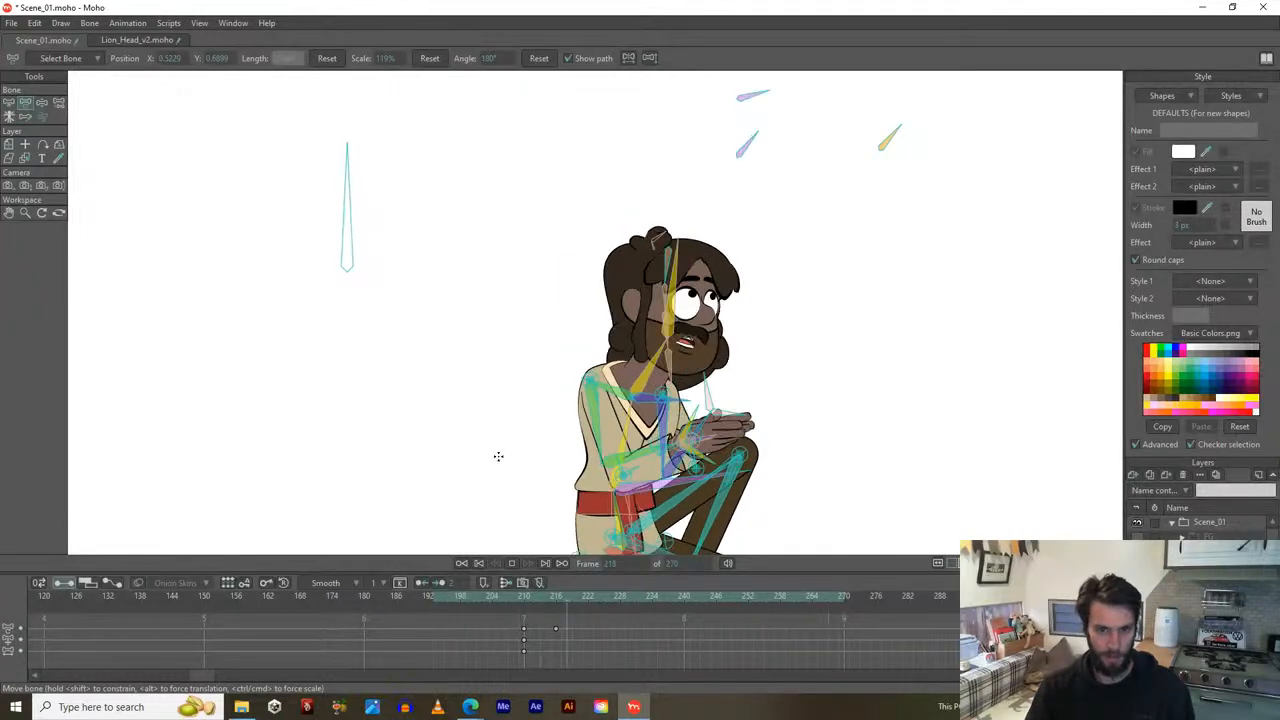
{"action": "key", "text": "space"}
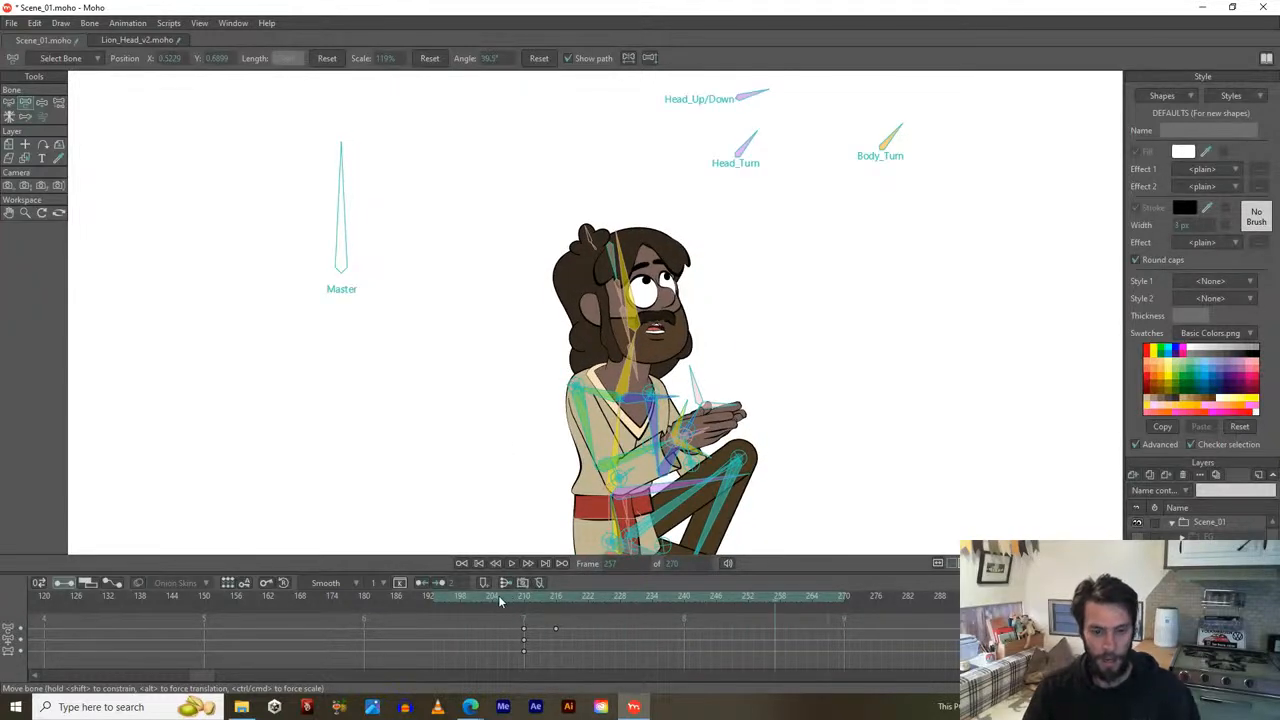
Replay the look-up motion from frame 192, then hide the ground layer and play again.
{"action": "left_click_drag", "start_coordinate": [470, 596], "coordinate": [786, 642]}
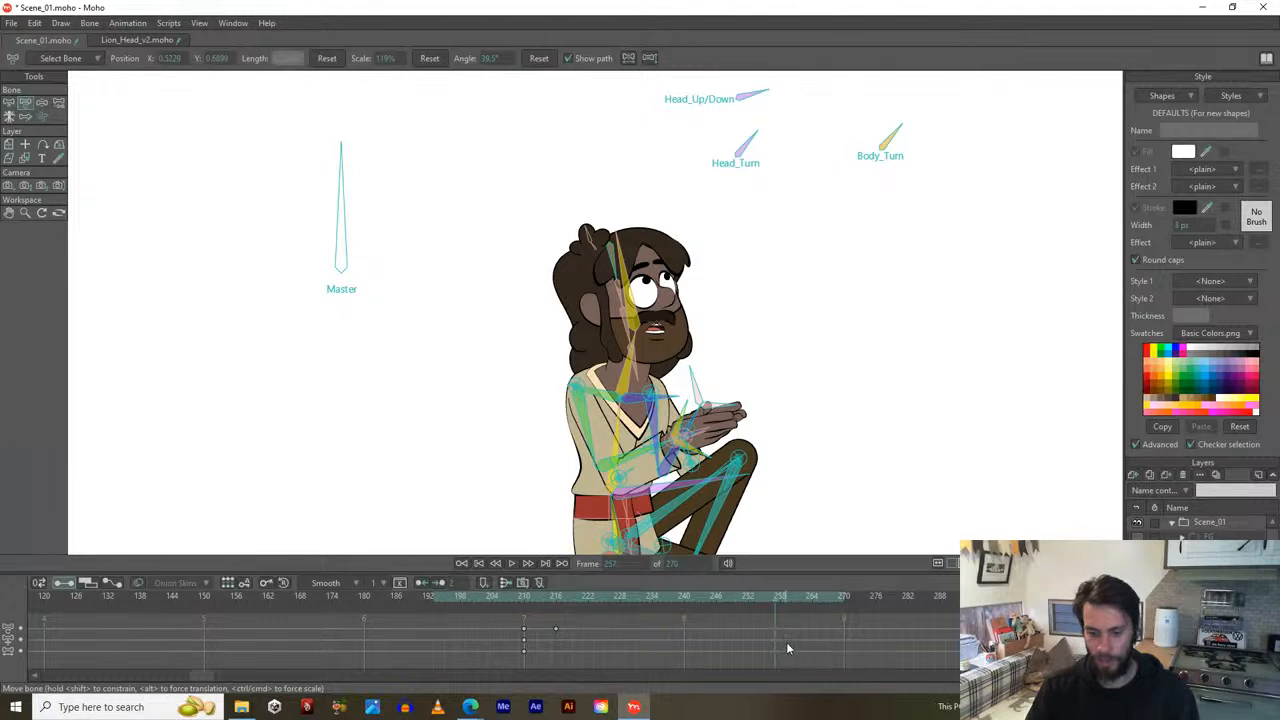
{"action": "left_click", "coordinate": [429, 592]}
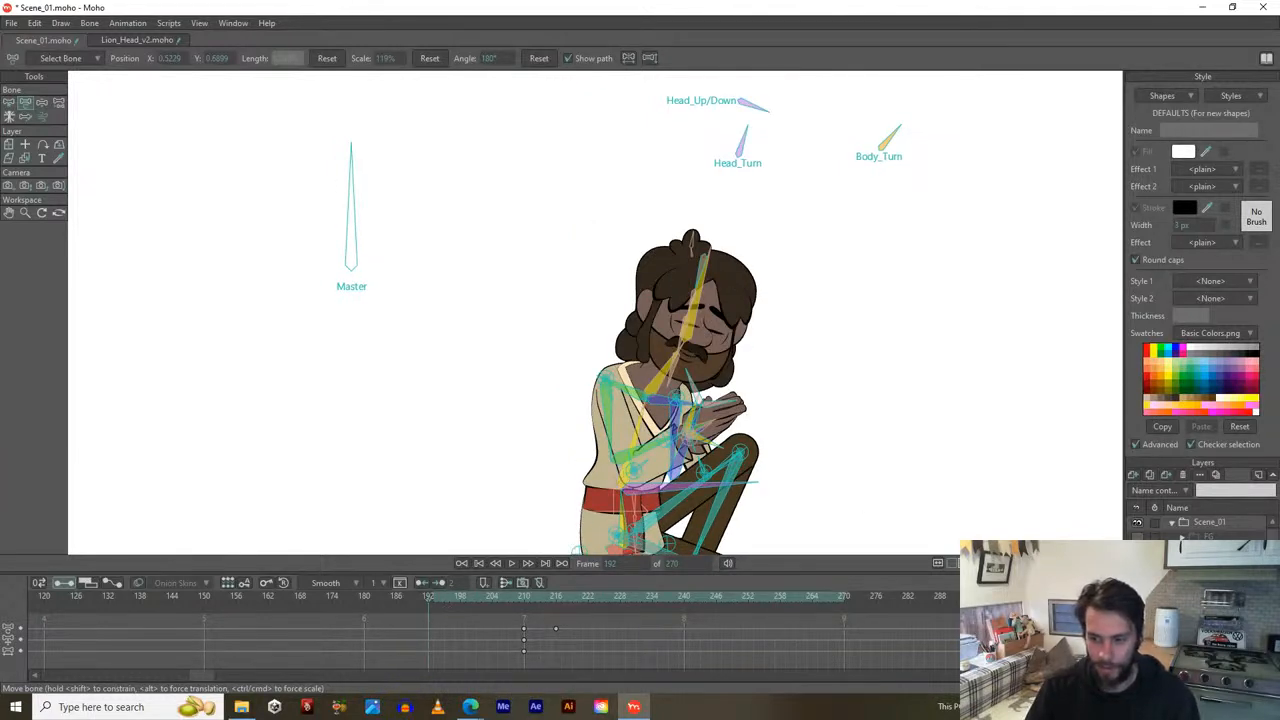
{"action": "key", "text": "space"}
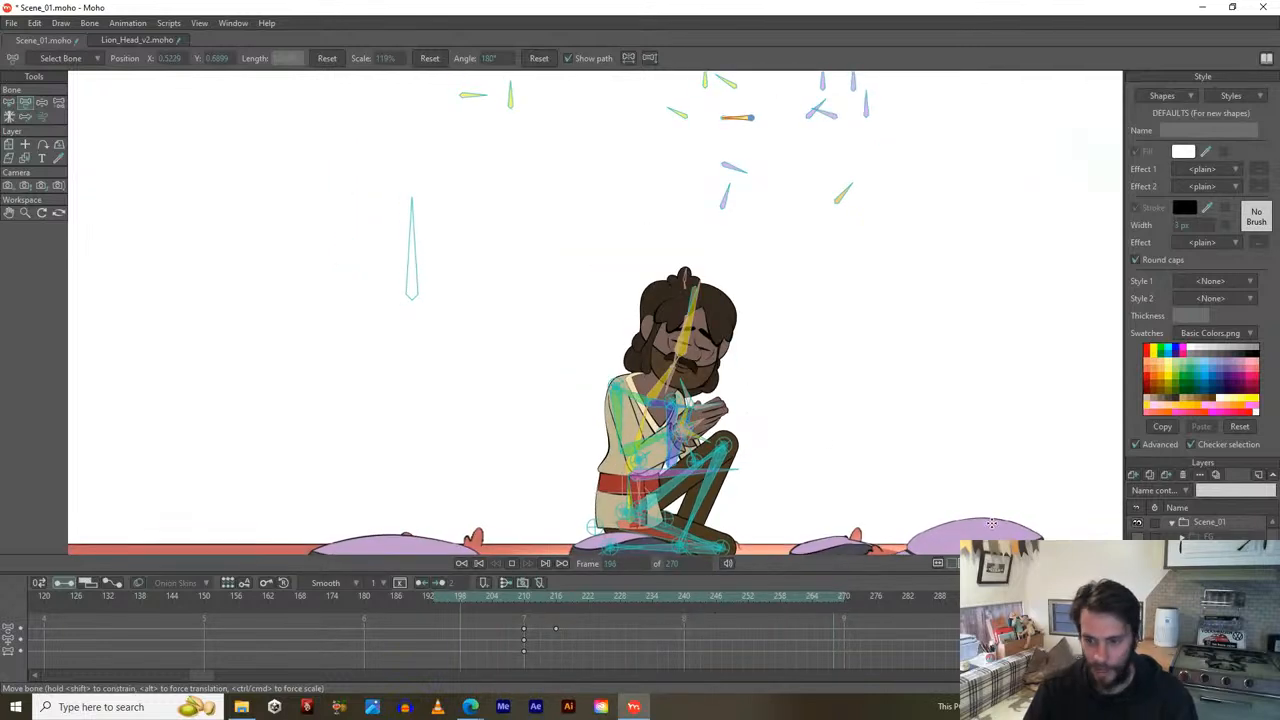
{"action": "key", "text": "space"}
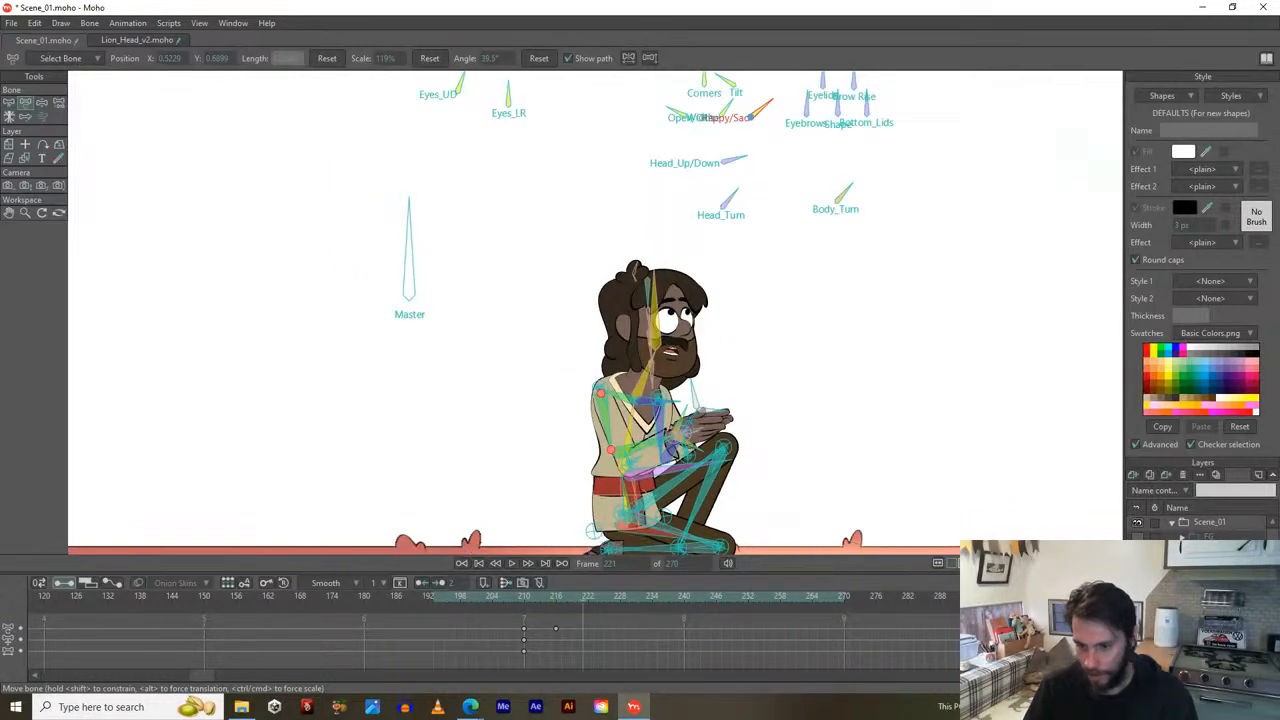
{"action": "left_click", "coordinate": [1137, 625]}
{"action": "scroll", "coordinate": [1137, 625], "scroll_direction": "down", "scroll_amount": 1}
{"action": "key", "text": "space"}
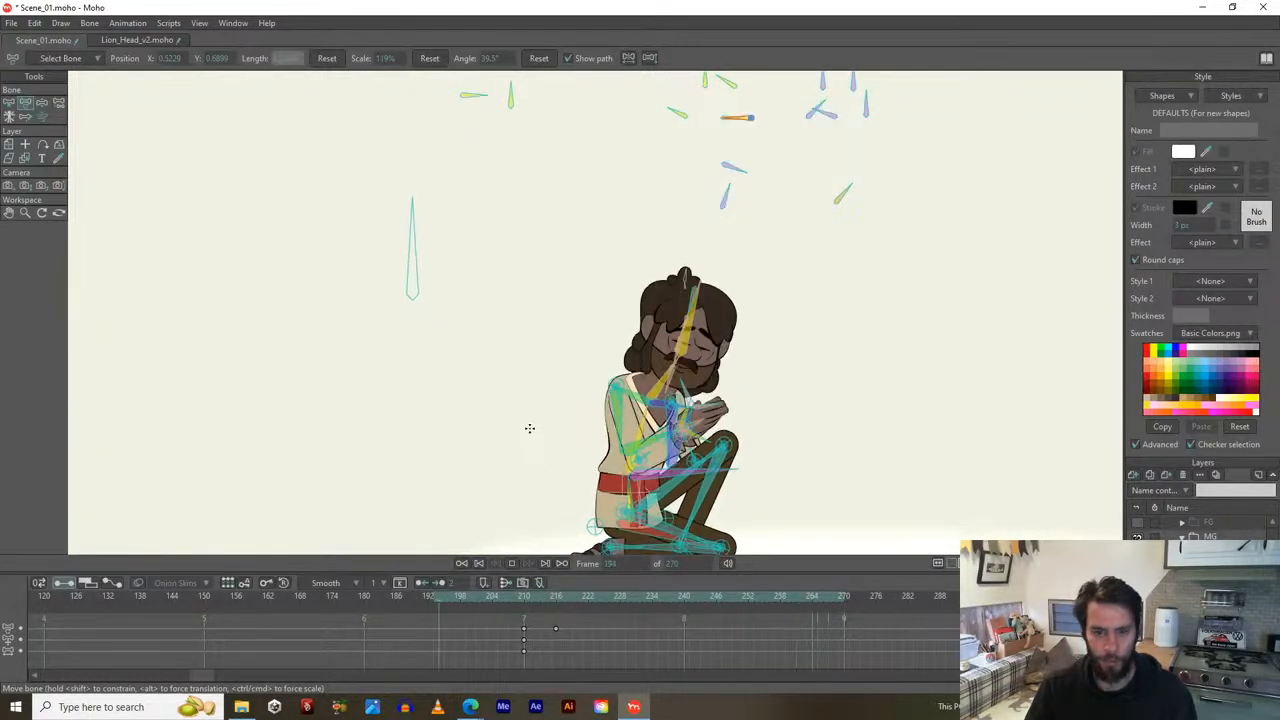
Try new front-leg and rear-foot poses, undoing each to keep the earlier pose.
{"action": "key", "text": "space"}
{"action": "left_click_drag", "start_coordinate": [478, 374], "coordinate": [503, 298]}
{"action": "scroll", "coordinate": [530, 440], "scroll_direction": "up", "scroll_amount": 3}
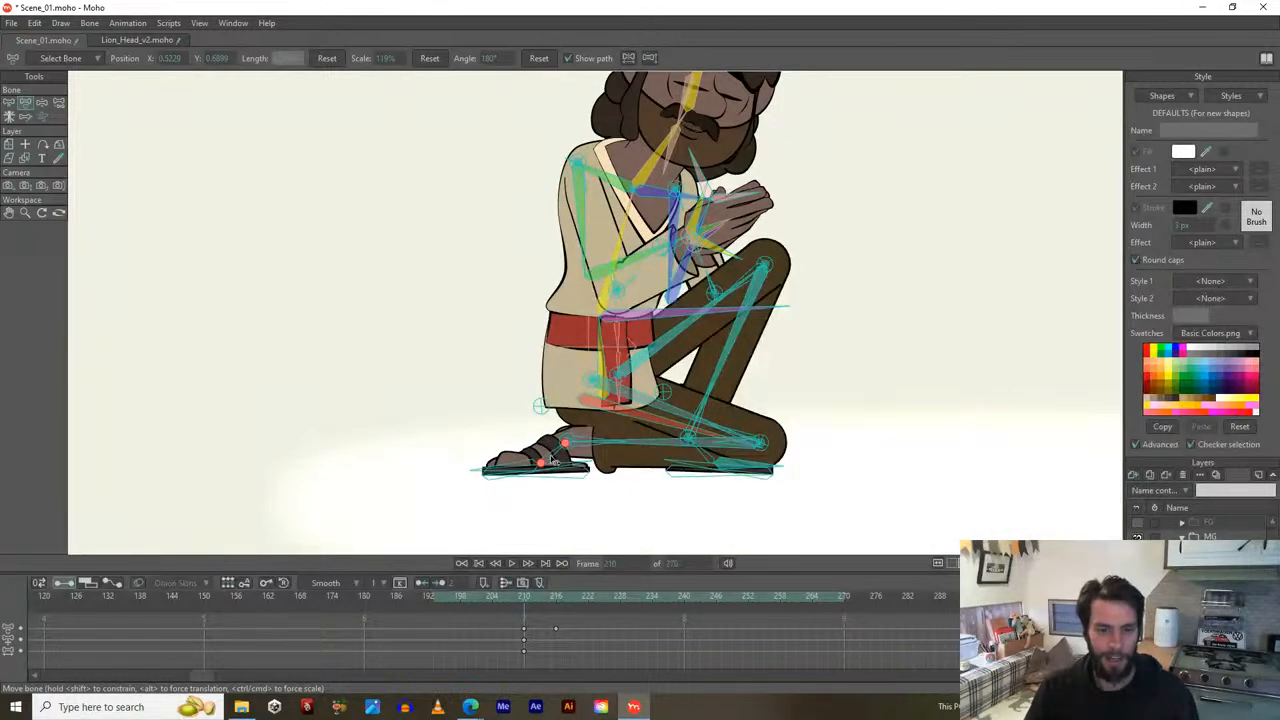
{"action": "mouse_move", "coordinate": [553, 462]}
{"action": "left_mouse_down"}
{"action": "mouse_move", "coordinate": [540, 455]}
{"action": "mouse_move", "coordinate": [565, 458]}
{"action": "left_mouse_up"}
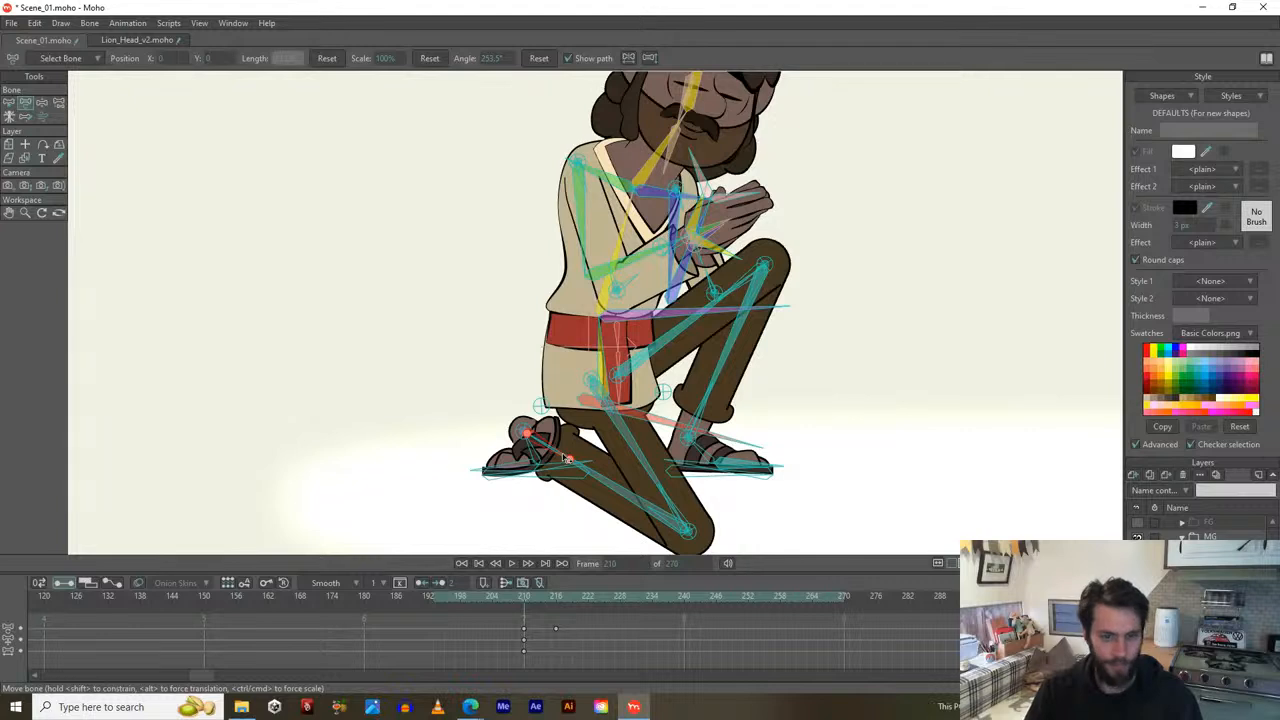
{"action": "key", "text": "ctrl+z"}
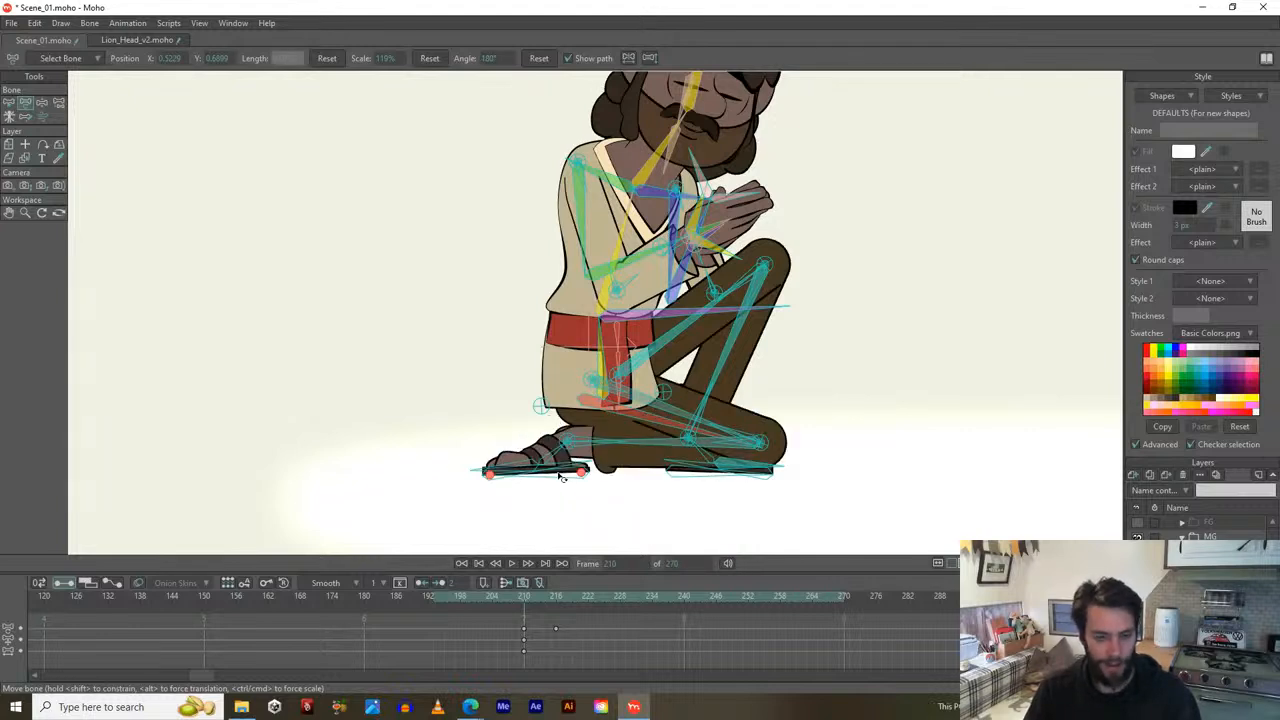
{"action": "left_click_drag", "start_coordinate": [562, 477], "coordinate": [595, 455]}
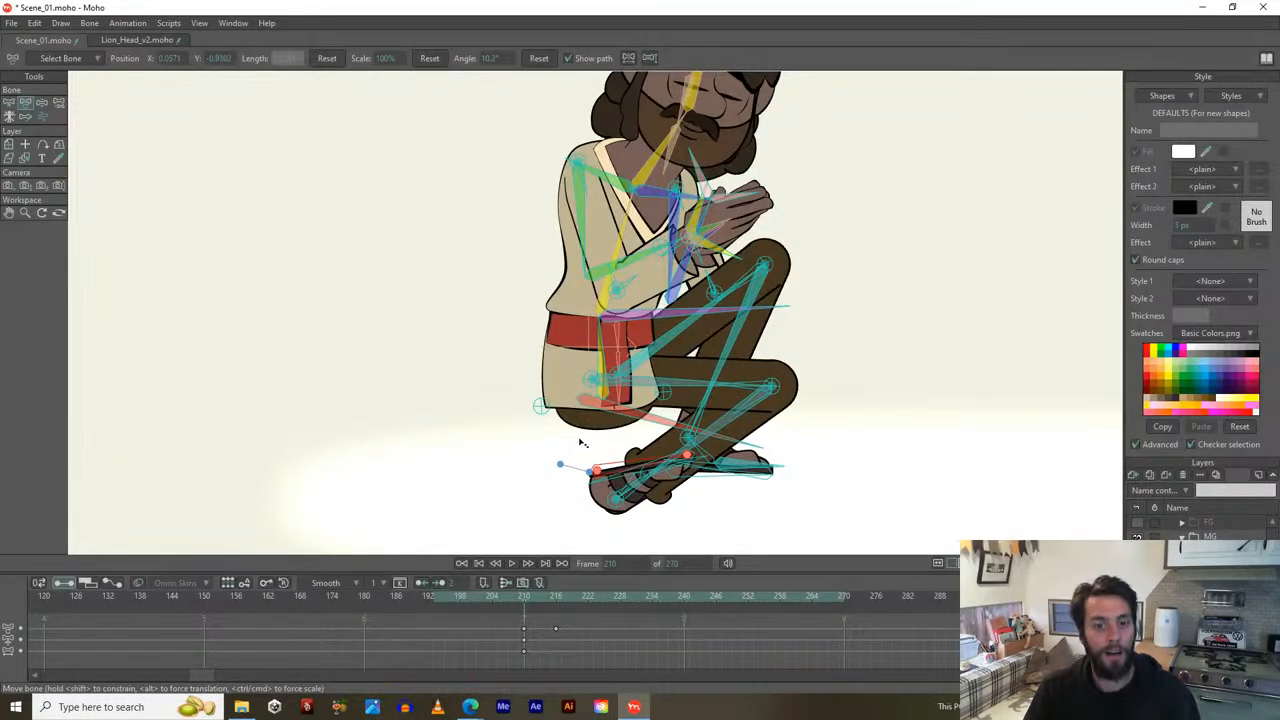
{"action": "key", "text": "ctrl+z"}
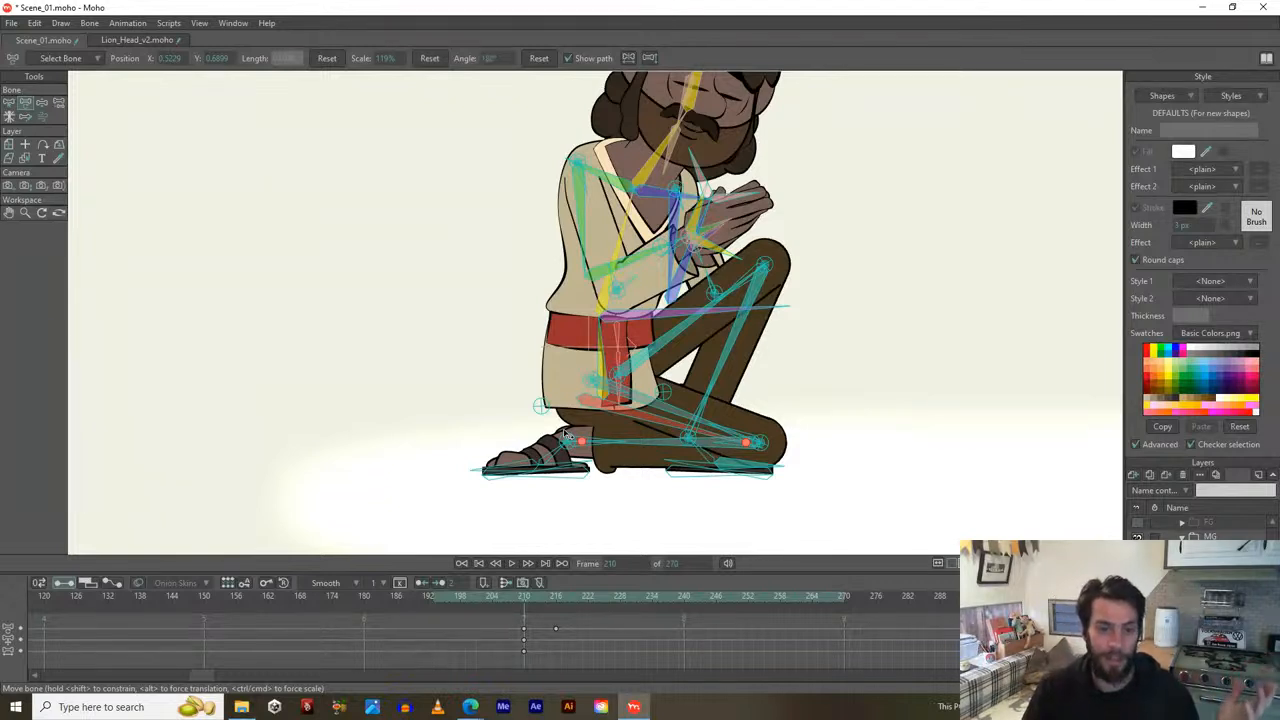
{"action": "mouse_move", "coordinate": [553, 459]}
{"action": "left_mouse_down"}
{"action": "mouse_move", "coordinate": [540, 456]}
{"action": "mouse_move", "coordinate": [567, 460]}
{"action": "mouse_move", "coordinate": [478, 467]}
{"action": "mouse_move", "coordinate": [508, 440]}
{"action": "mouse_move", "coordinate": [523, 481]}
{"action": "mouse_move", "coordinate": [500, 466]}
{"action": "mouse_move", "coordinate": [573, 480]}
{"action": "mouse_move", "coordinate": [548, 482]}
{"action": "left_mouse_up"}
{"action": "left_click", "coordinate": [577, 479]}
{"action": "key", "text": "ctrl+z"}
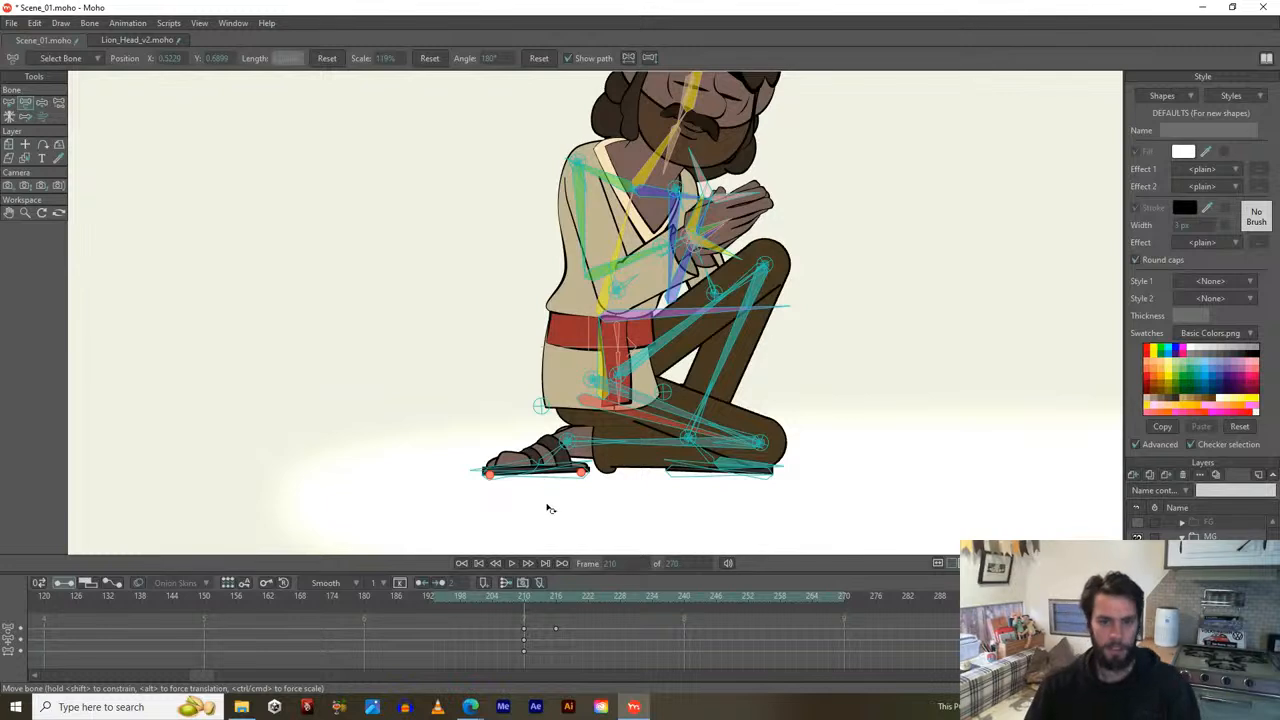
Zoom out and play the animation from frame 193.
{"action": "left_click_drag", "start_coordinate": [692, 379], "coordinate": [675, 428]}
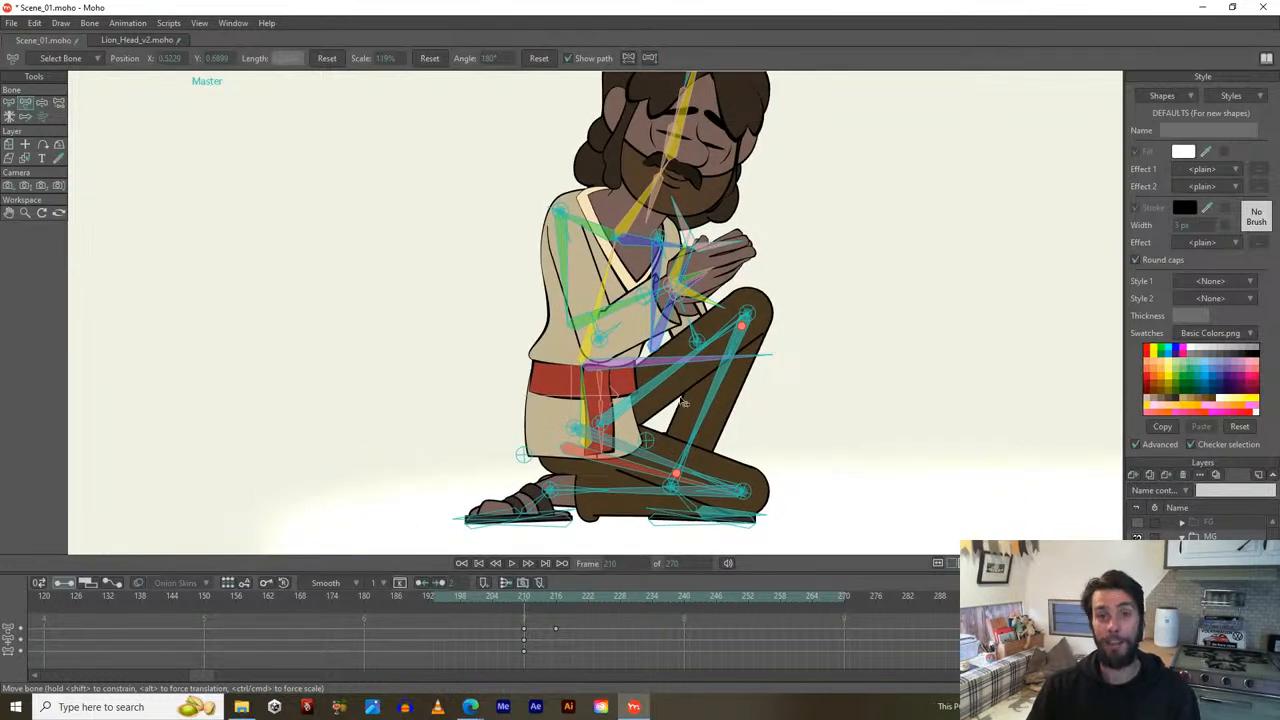
{"action": "scroll", "coordinate": [683, 402], "scroll_direction": "down", "scroll_amount": 4}
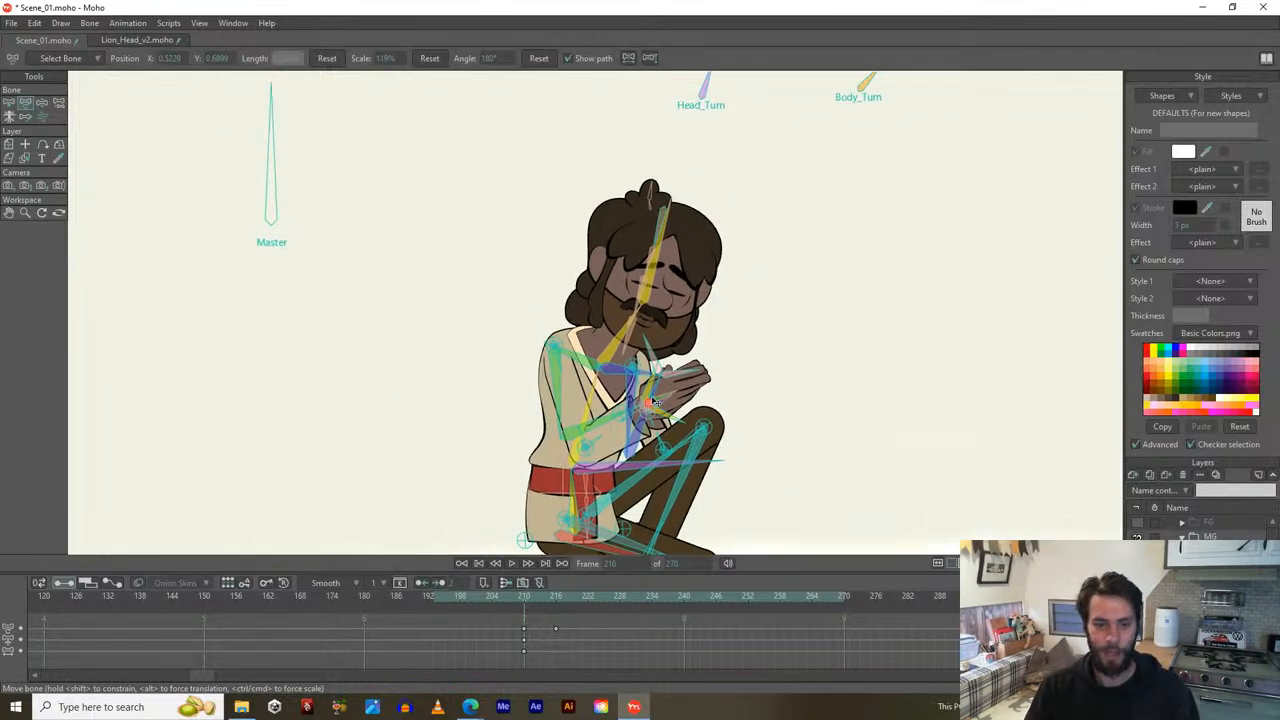
{"action": "left_click_drag", "start_coordinate": [652, 401], "coordinate": [640, 405]}
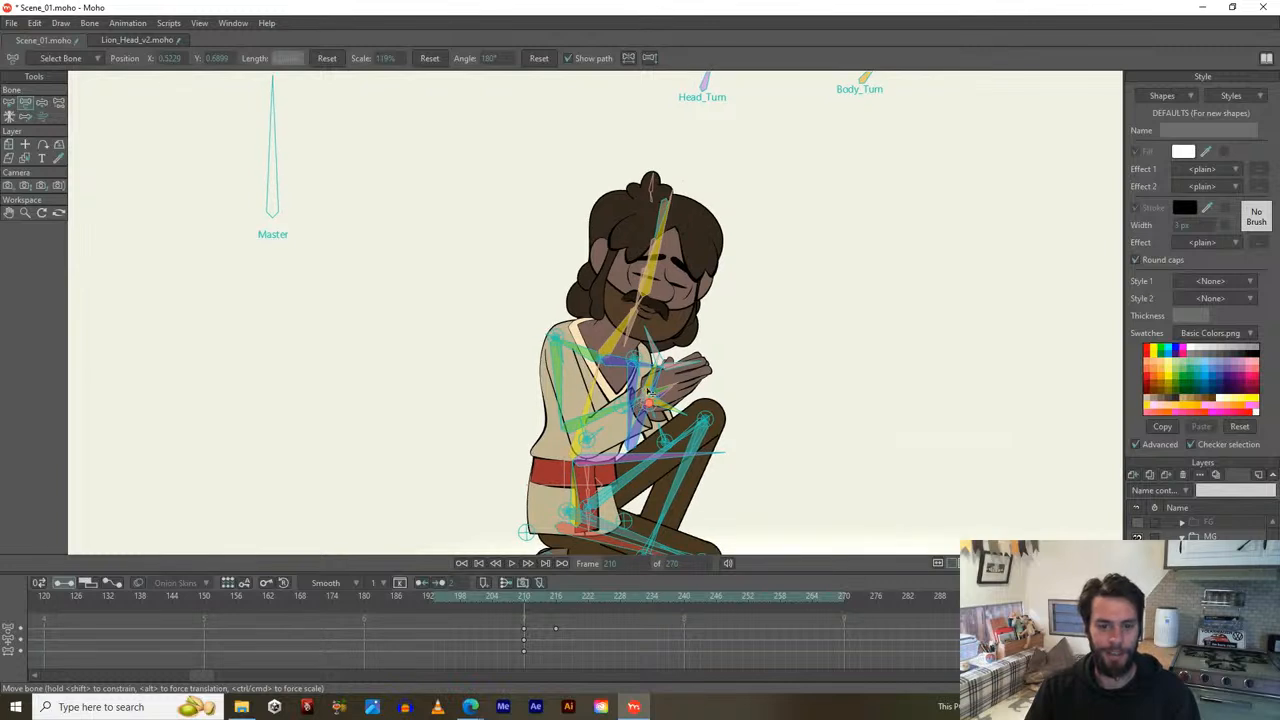
{"action": "left_click", "coordinate": [433, 596]}
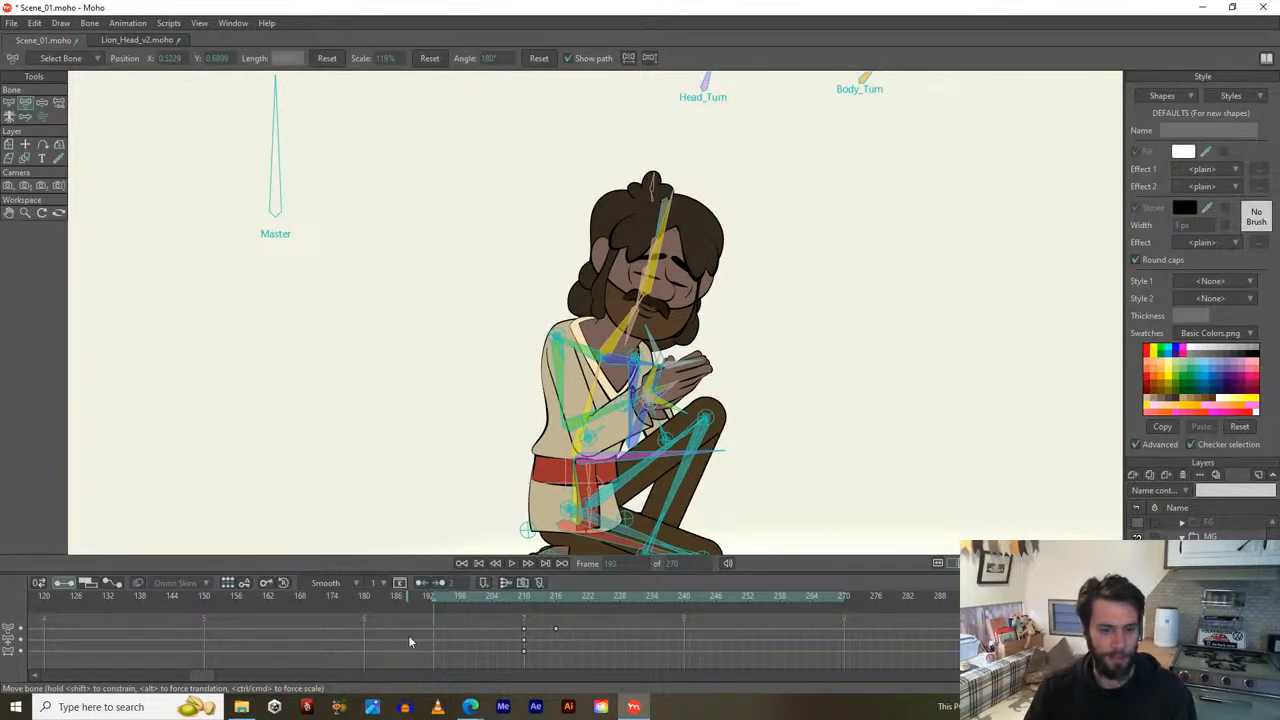
{"action": "key", "text": "space"}
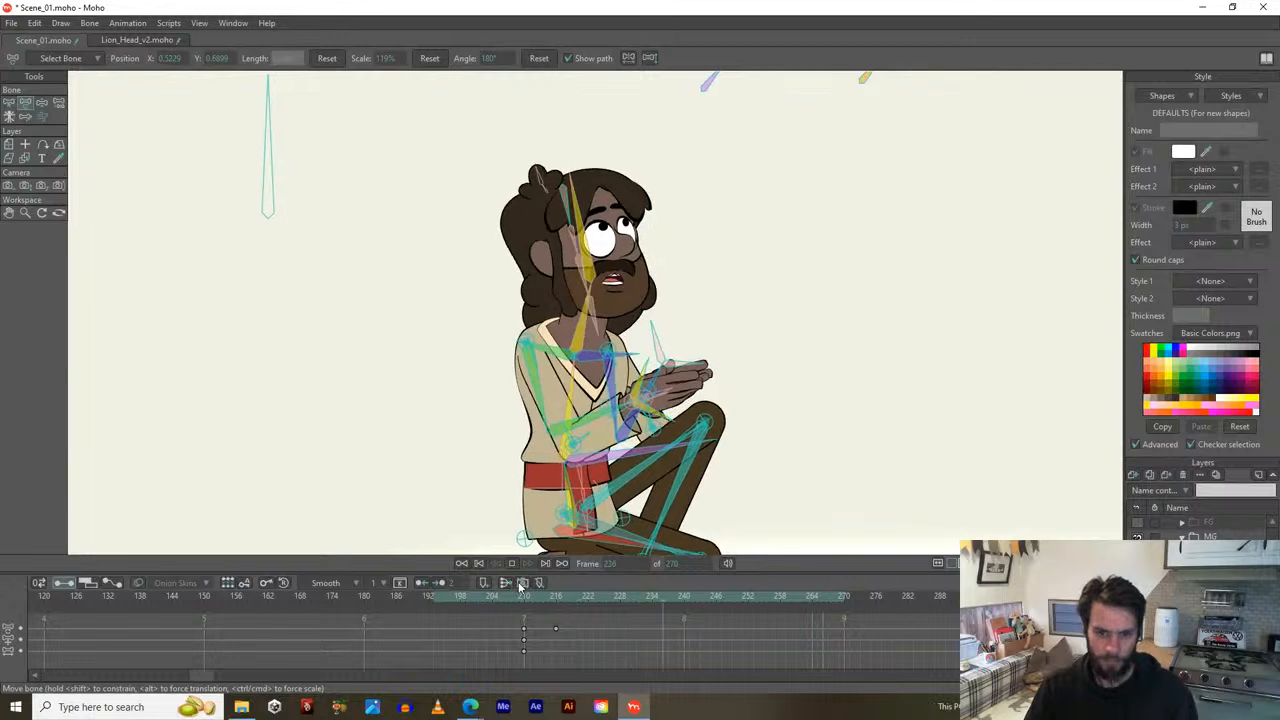
Stop playback, select the B_Body bone with Select Bone, and return to frame 216.
{"action": "key", "text": "space"}
{"action": "left_click_drag", "start_coordinate": [578, 403], "coordinate": [585, 356]}
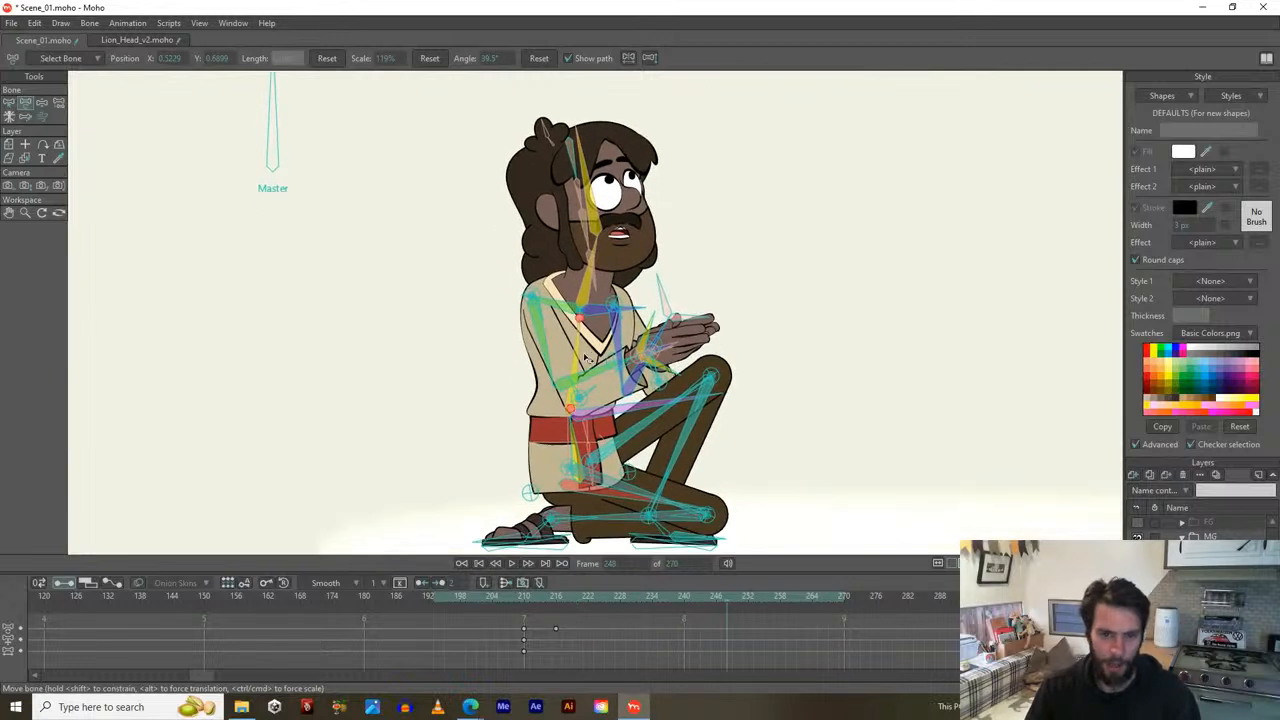
{"action": "key", "text": "z"}
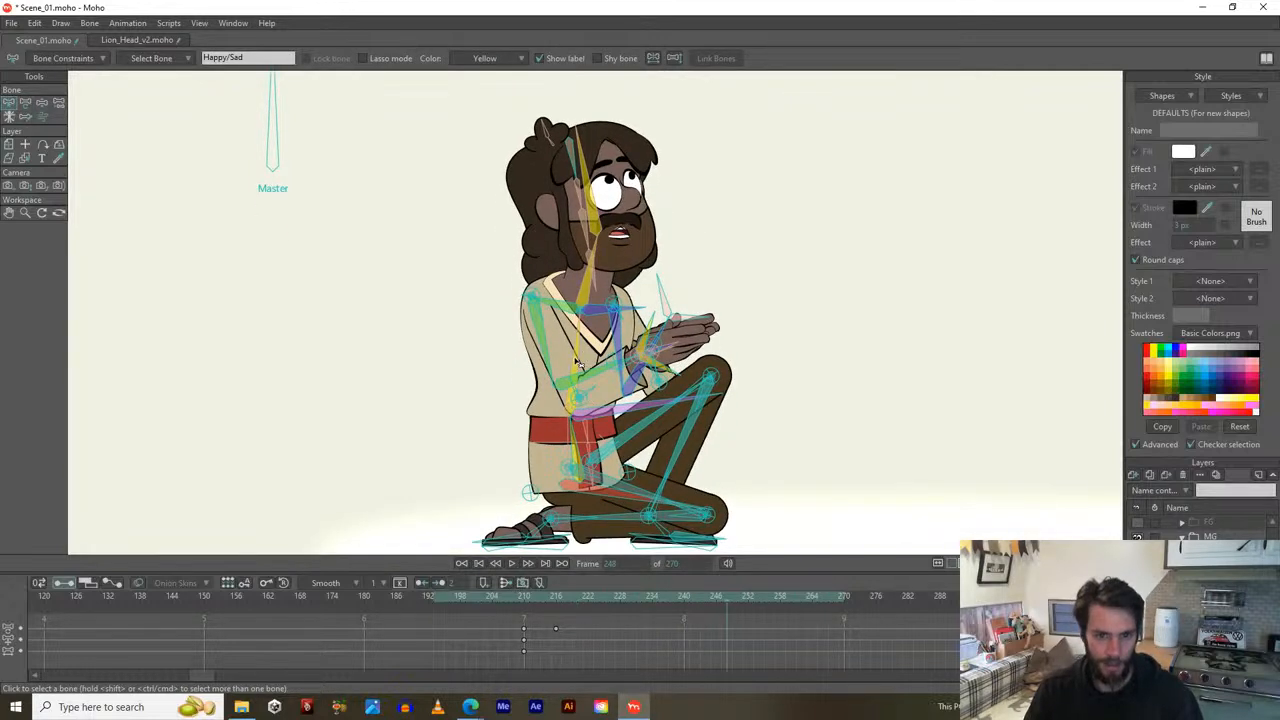
{"action": "left_click", "coordinate": [577, 362]}
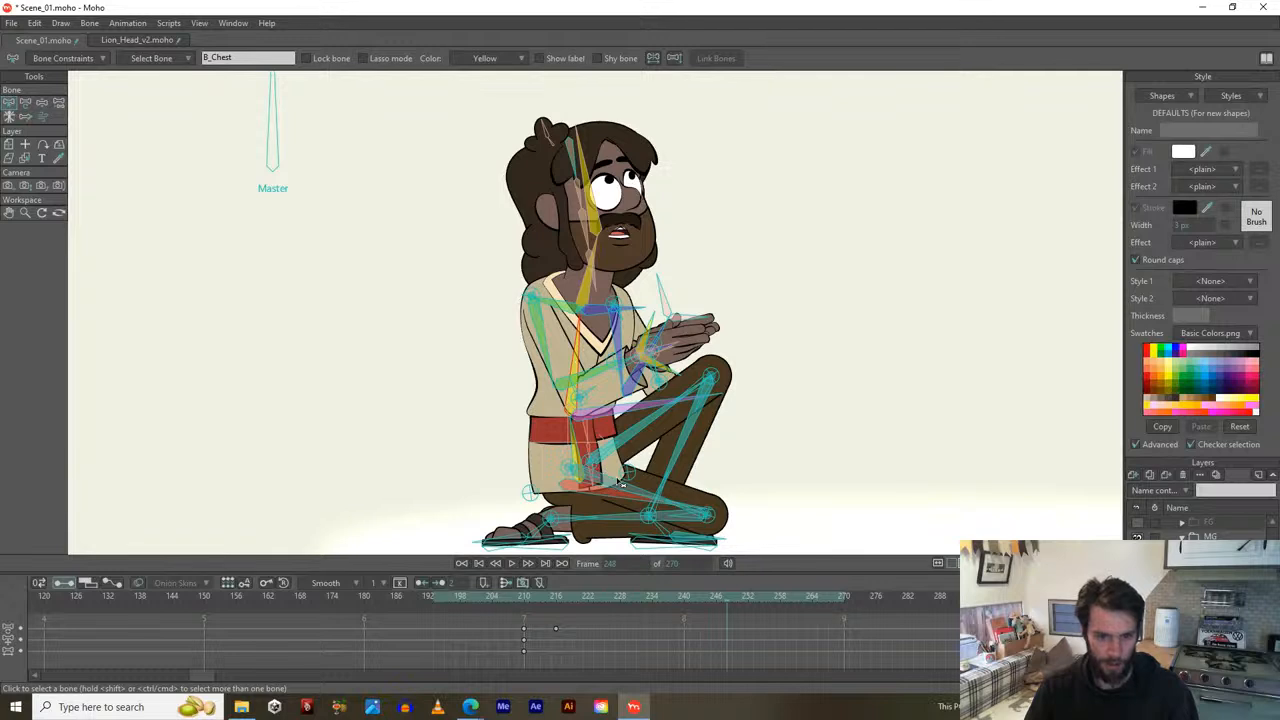
{"action": "left_click", "coordinate": [641, 415]}
{"action": "left_click", "coordinate": [641, 410]}
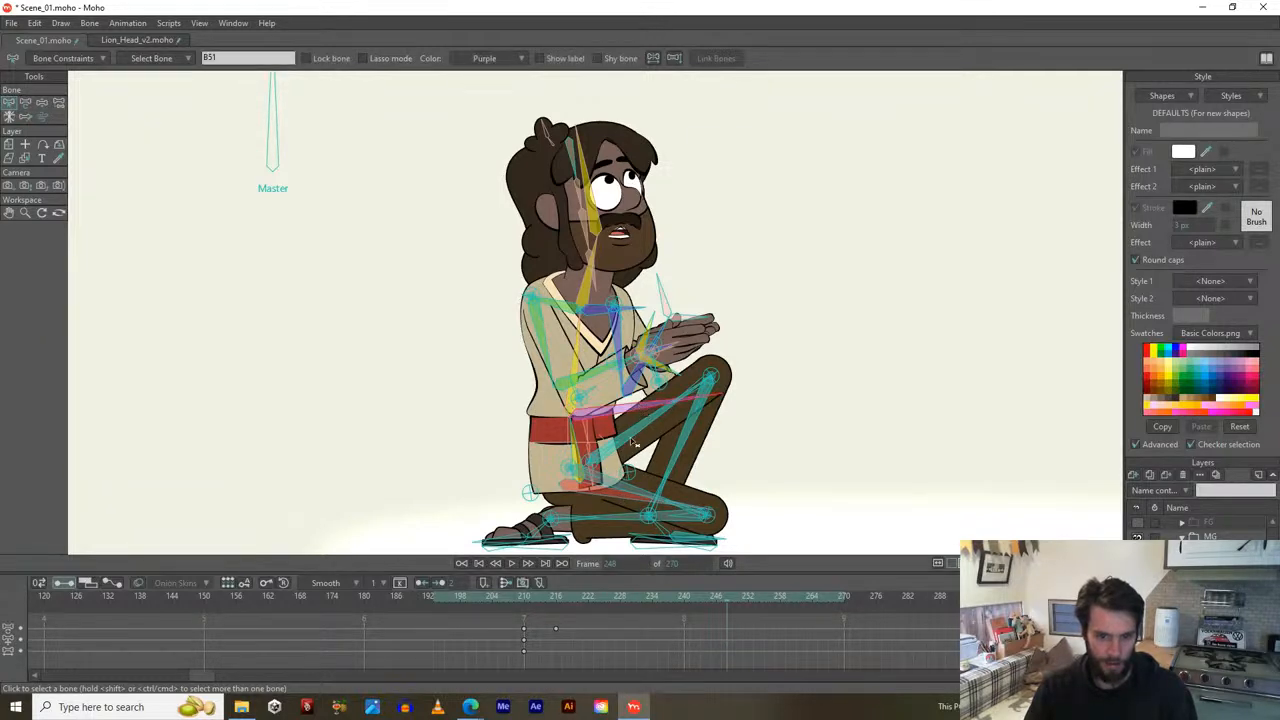
{"action": "left_click", "coordinate": [621, 503]}
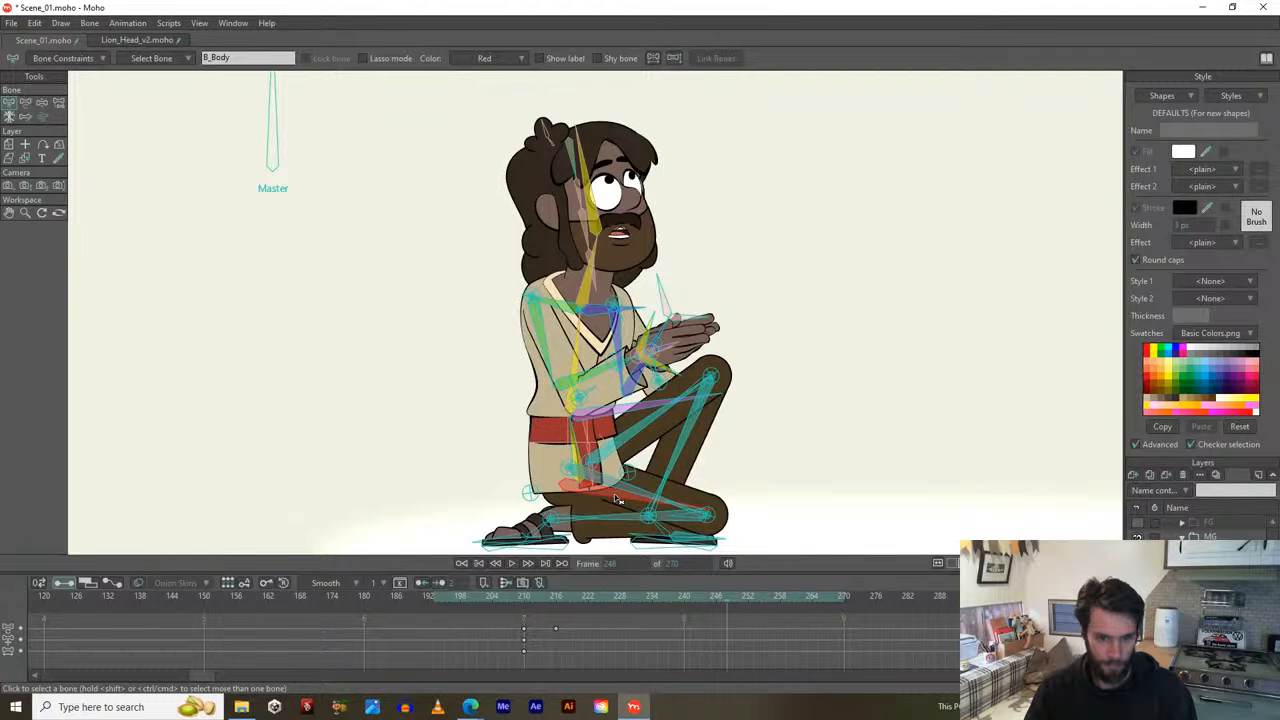
{"action": "mouse_move", "coordinate": [548, 592]}
{"action": "left_mouse_down"}
{"action": "mouse_move", "coordinate": [826, 600]}
{"action": "mouse_move", "coordinate": [554, 592]}
{"action": "left_mouse_up"}
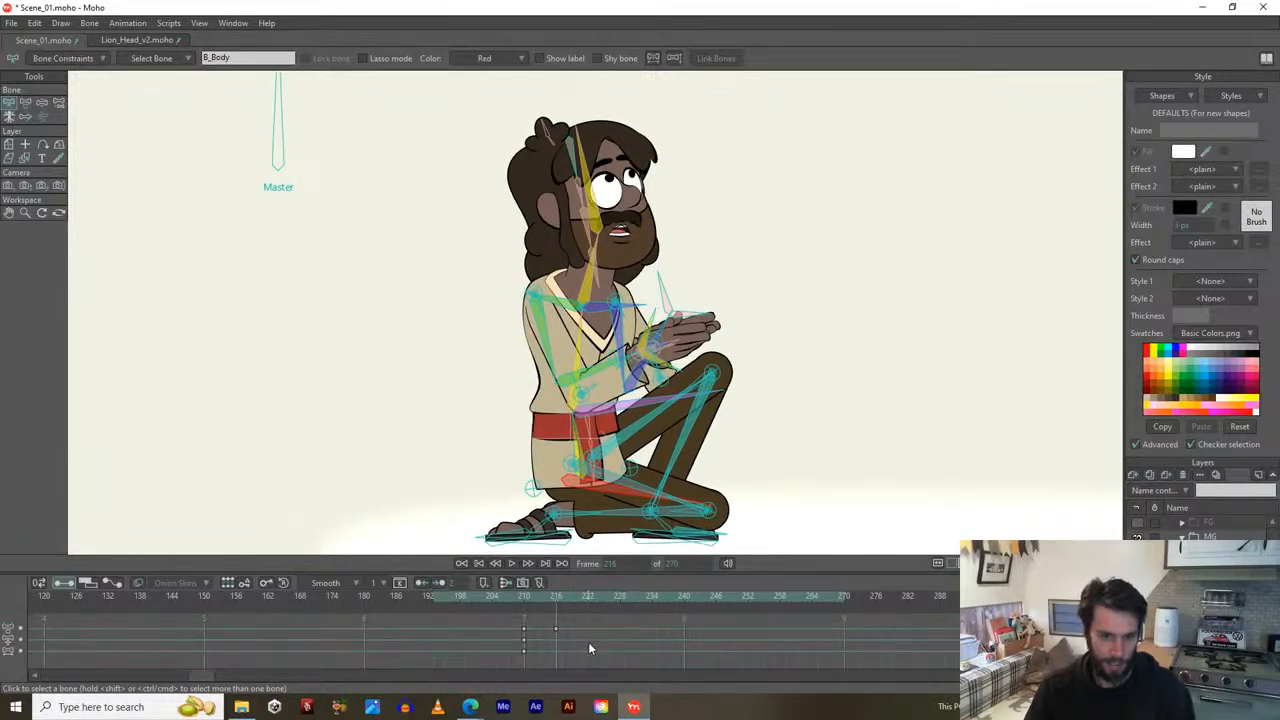
At frame 216, lower the arms and rotate the clasped hands into place over the knee.
{"action": "scroll", "coordinate": [603, 378], "scroll_direction": "up", "scroll_amount": 5}
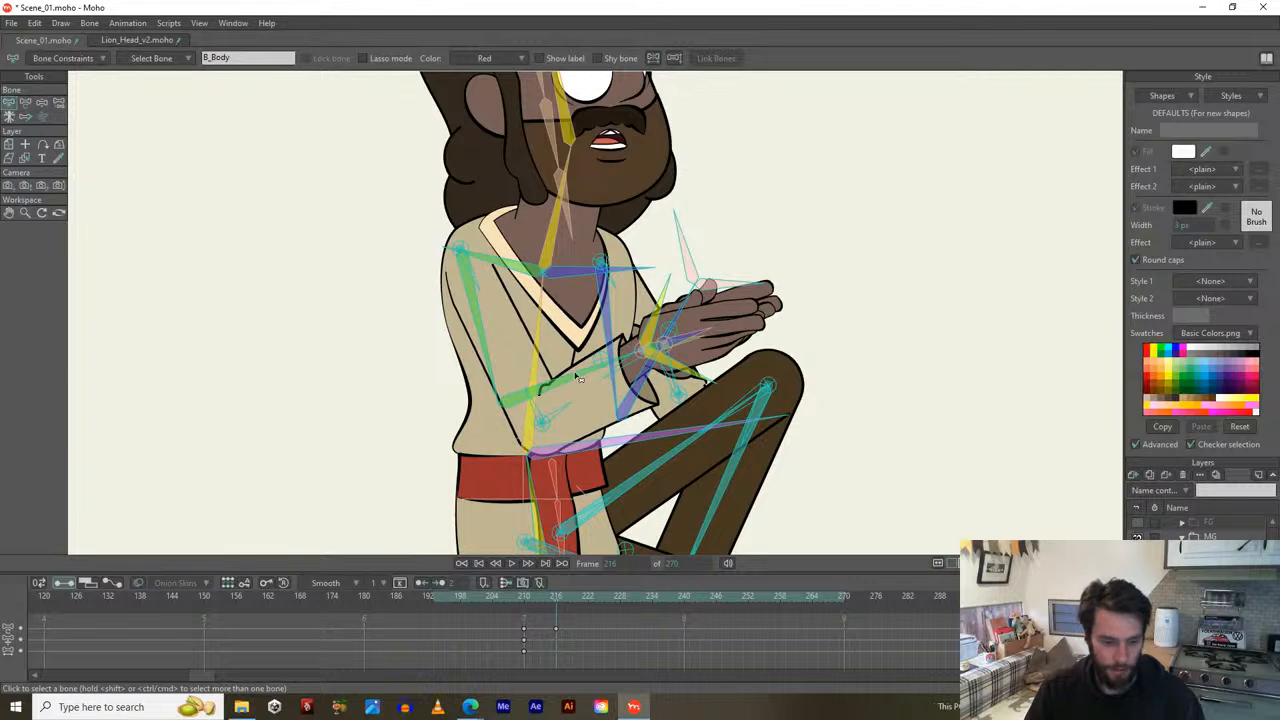
{"action": "key", "text": "t"}
{"action": "left_click_drag", "start_coordinate": [575, 373], "coordinate": [592, 391]}
{"action": "left_click", "coordinate": [678, 350]}
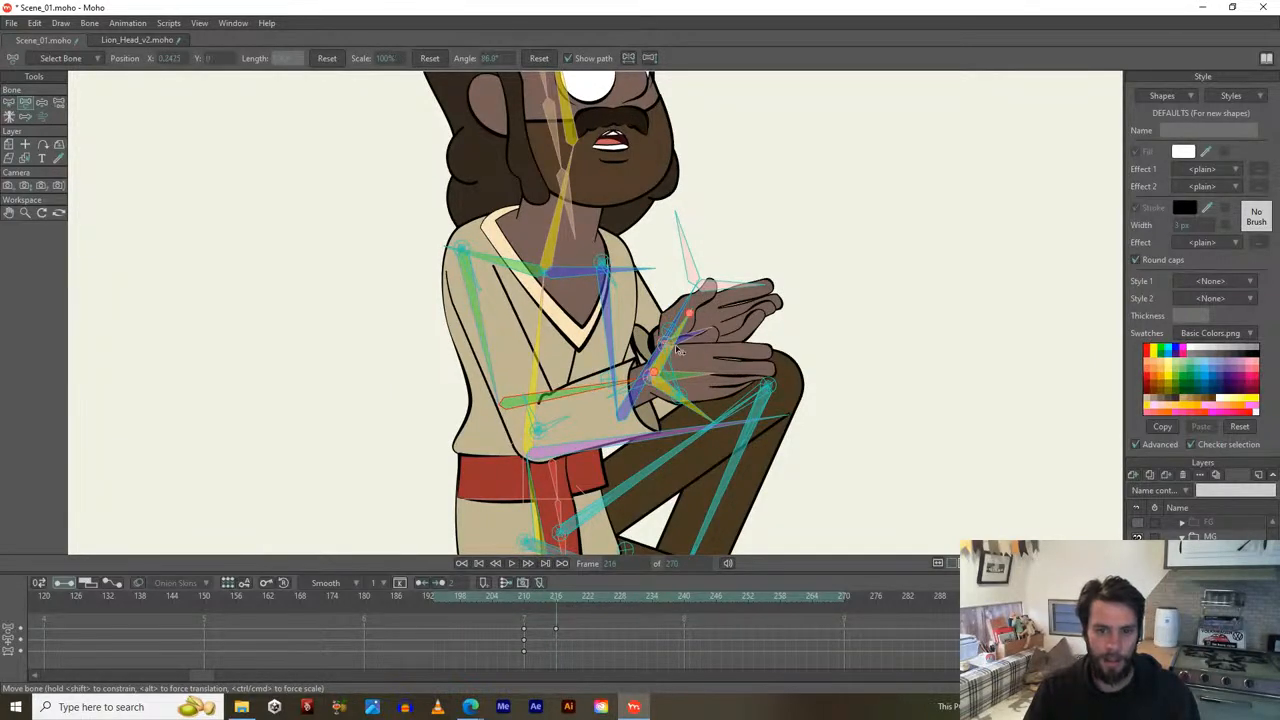
{"action": "scroll", "coordinate": [661, 363], "scroll_direction": "up", "scroll_amount": 2}
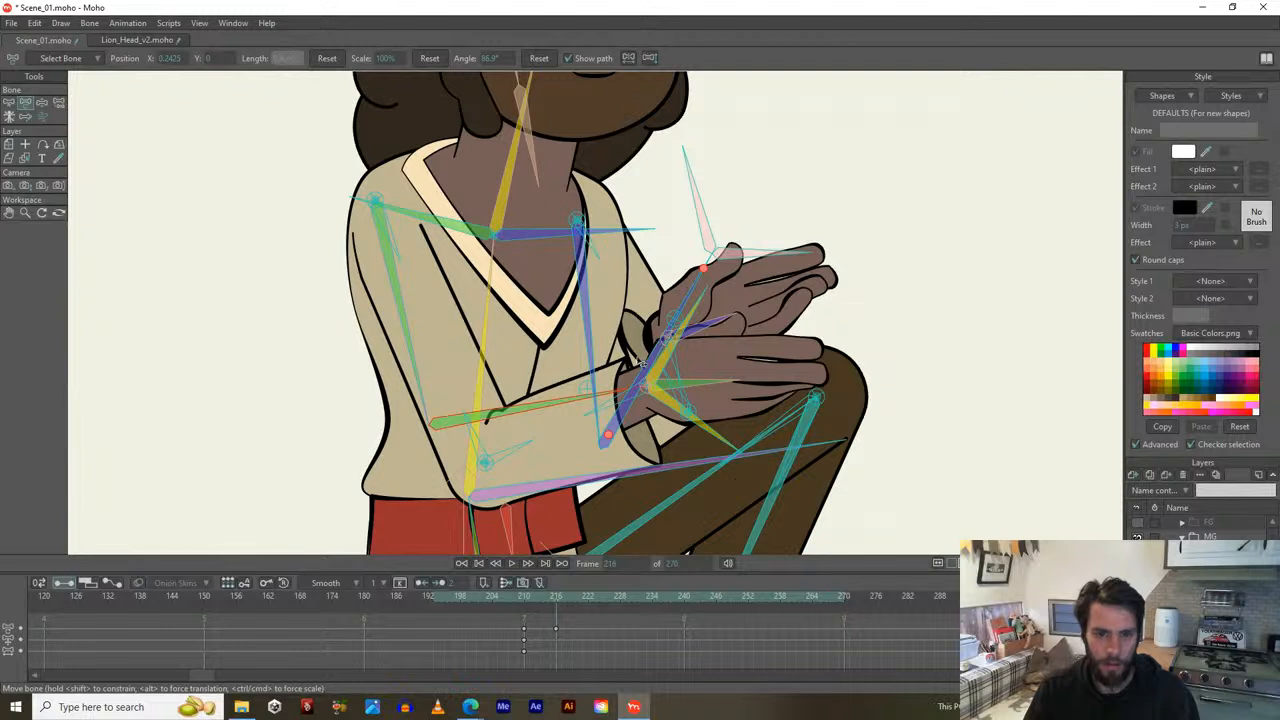
{"action": "left_click_drag", "start_coordinate": [648, 373], "coordinate": [674, 388]}
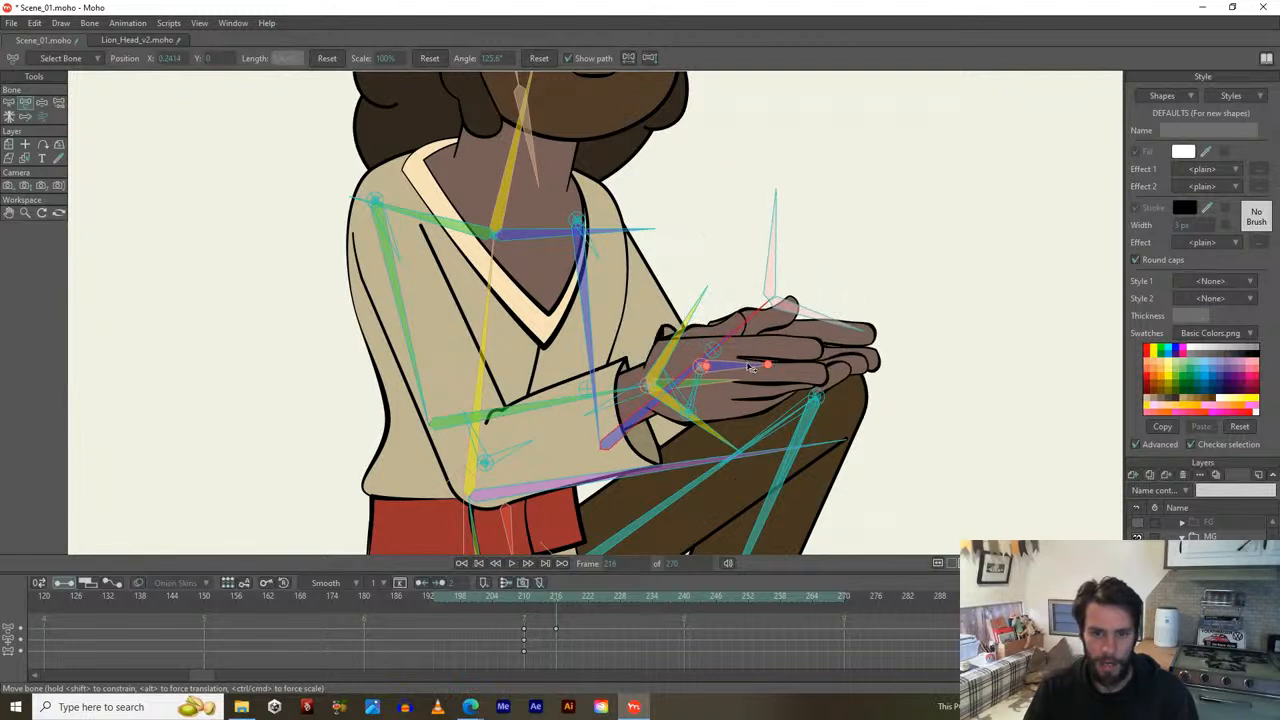
{"action": "left_click_drag", "start_coordinate": [750, 368], "coordinate": [711, 371]}
{"action": "left_click_drag", "start_coordinate": [604, 330], "coordinate": [578, 332]}
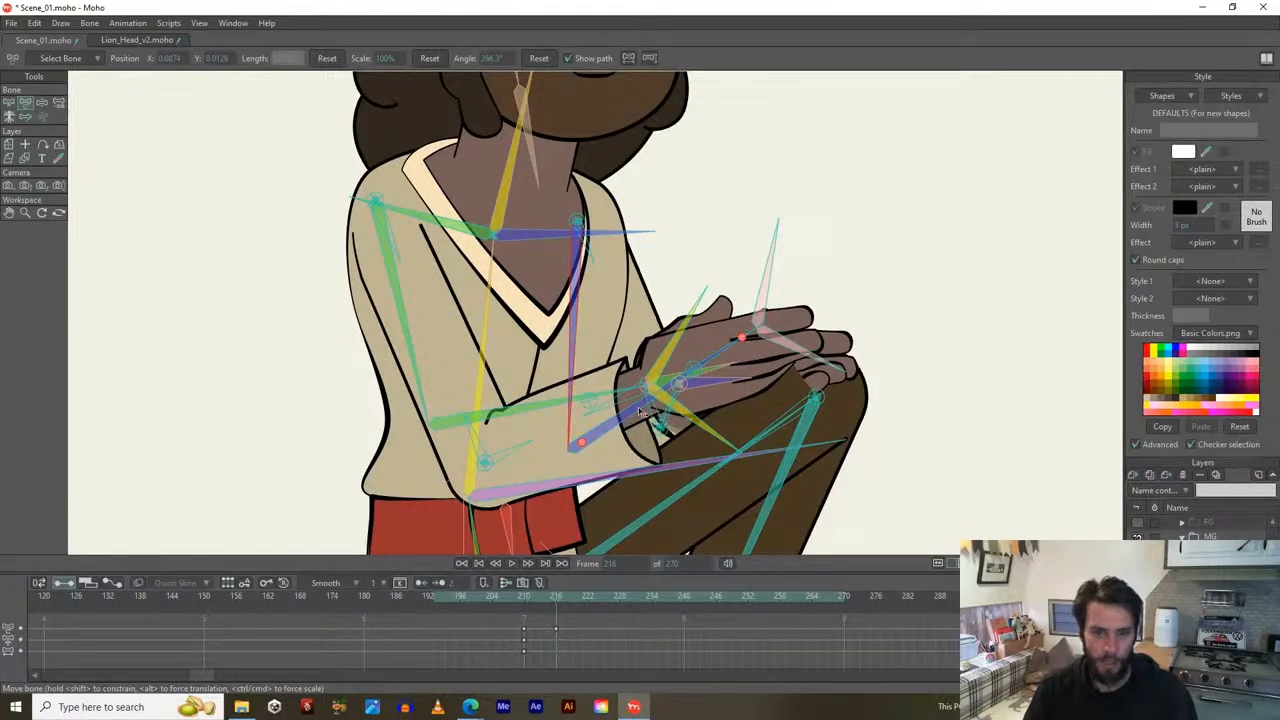
{"action": "left_click_drag", "start_coordinate": [638, 411], "coordinate": [624, 405]}
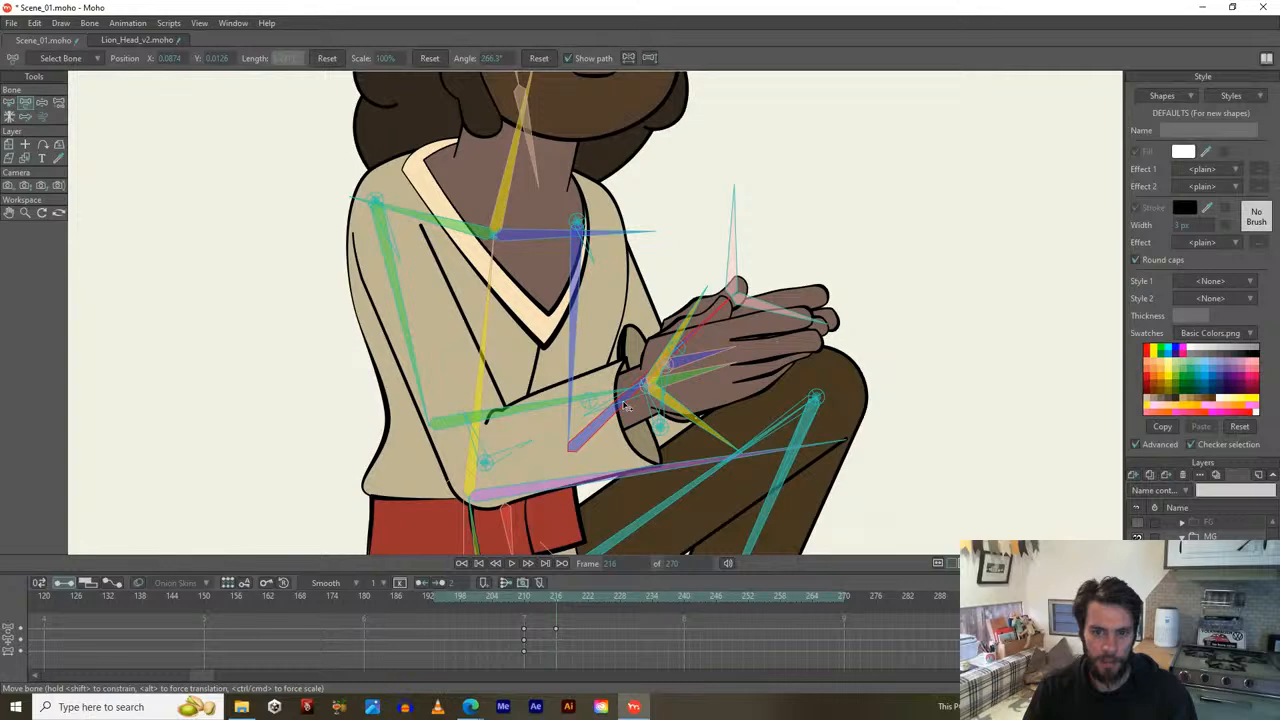
Zoom out to the whole kneeling character and play from frame 216.
{"action": "scroll", "coordinate": [625, 402], "scroll_direction": "down", "scroll_amount": 3}
{"action": "left_click_drag", "start_coordinate": [615, 450], "coordinate": [636, 435]}
{"action": "scroll", "coordinate": [644, 402], "scroll_direction": "down", "scroll_amount": 1}
{"action": "key", "text": "space"}
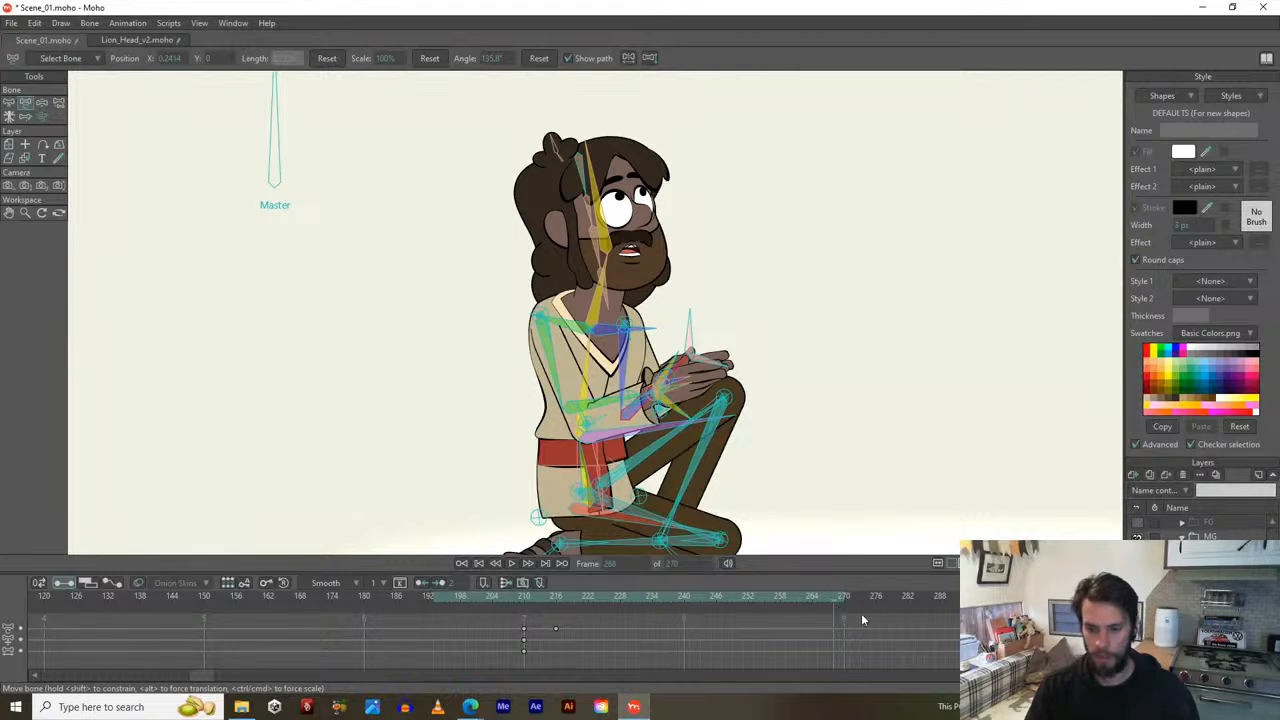
Scrub the timeline out to frame 300 and back toward frame 216.
{"action": "left_click_drag", "start_coordinate": [838, 628], "coordinate": [592, 669]}
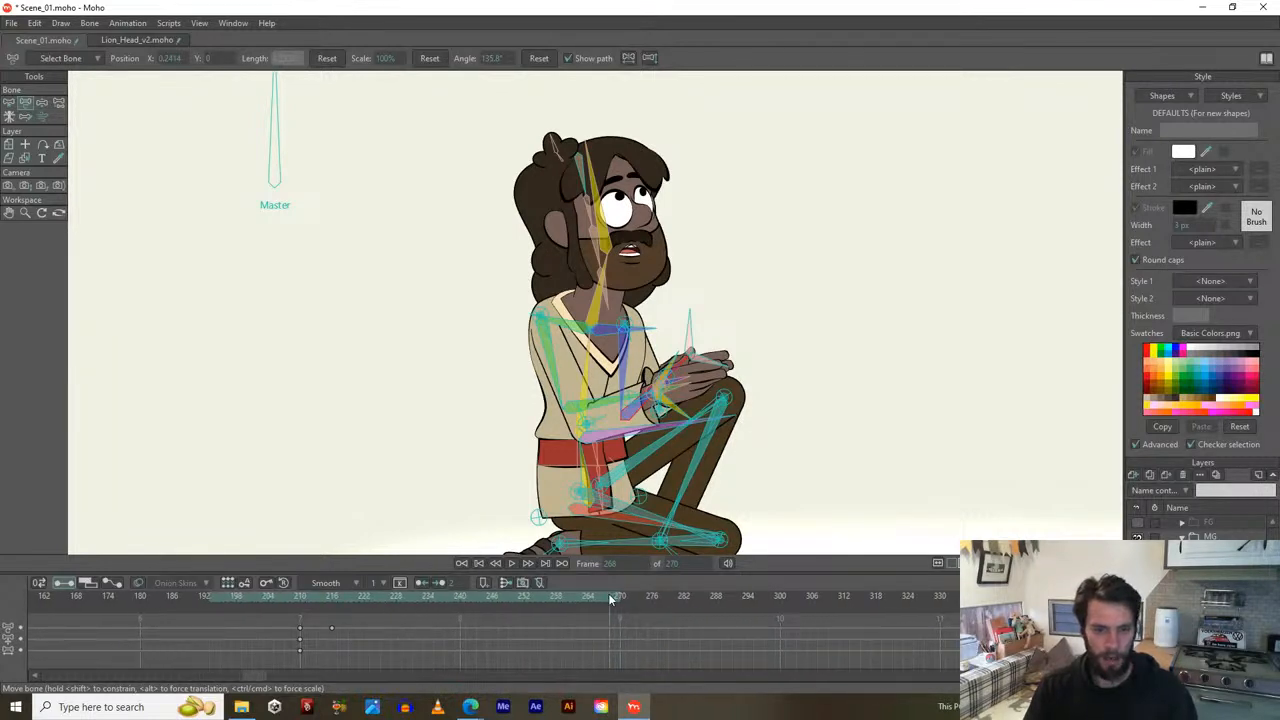
{"action": "left_click_drag", "start_coordinate": [615, 603], "coordinate": [782, 596]}
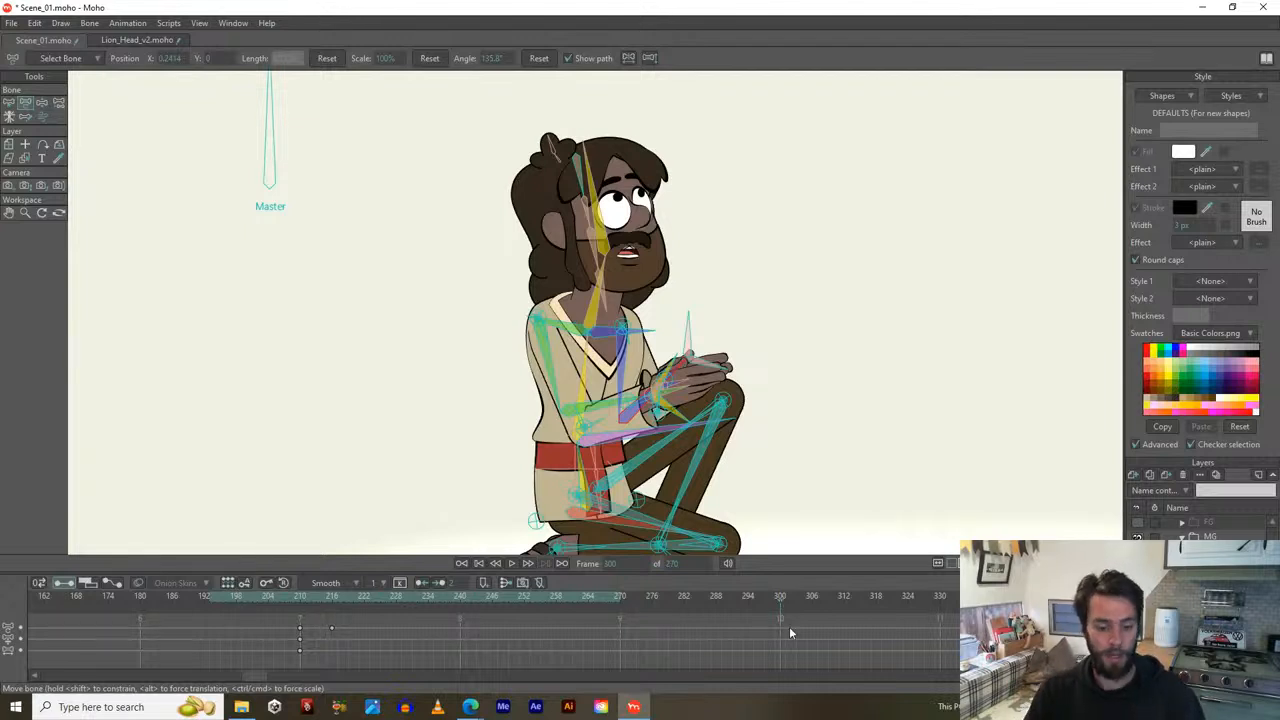
{"action": "left_click_drag", "start_coordinate": [656, 390], "coordinate": [634, 402]}
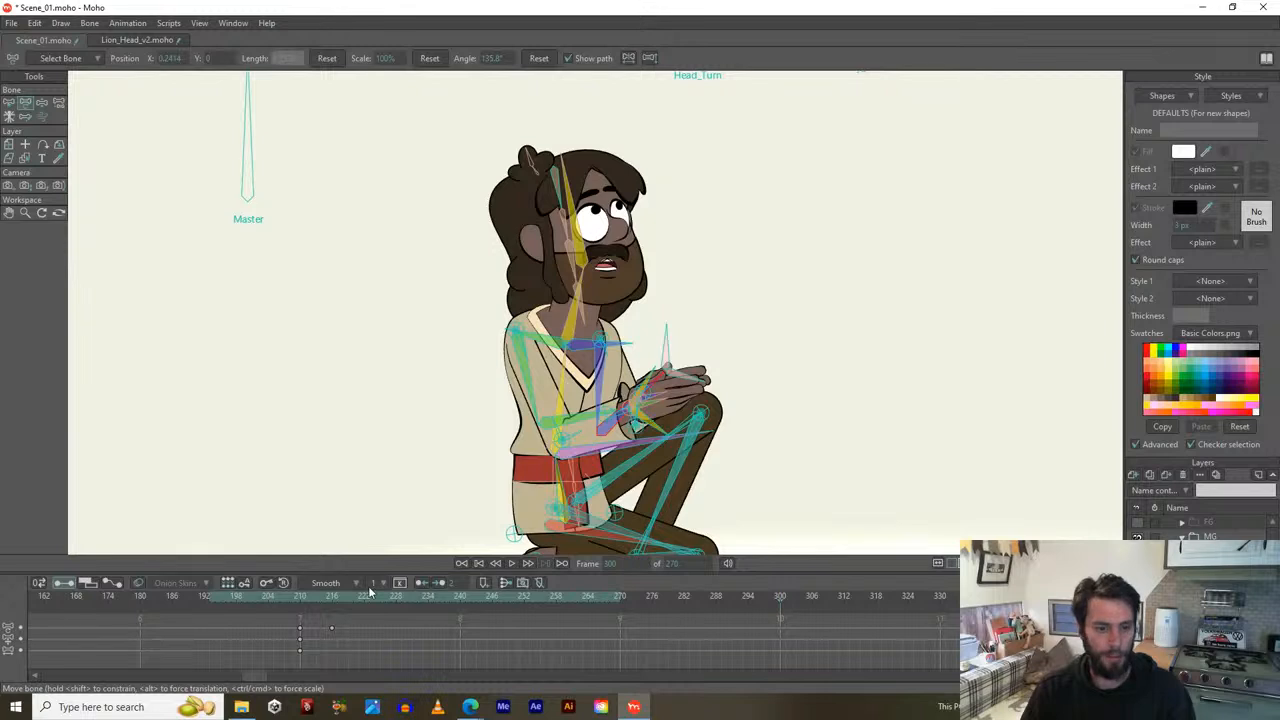
{"action": "left_click_drag", "start_coordinate": [302, 596], "coordinate": [621, 616]}
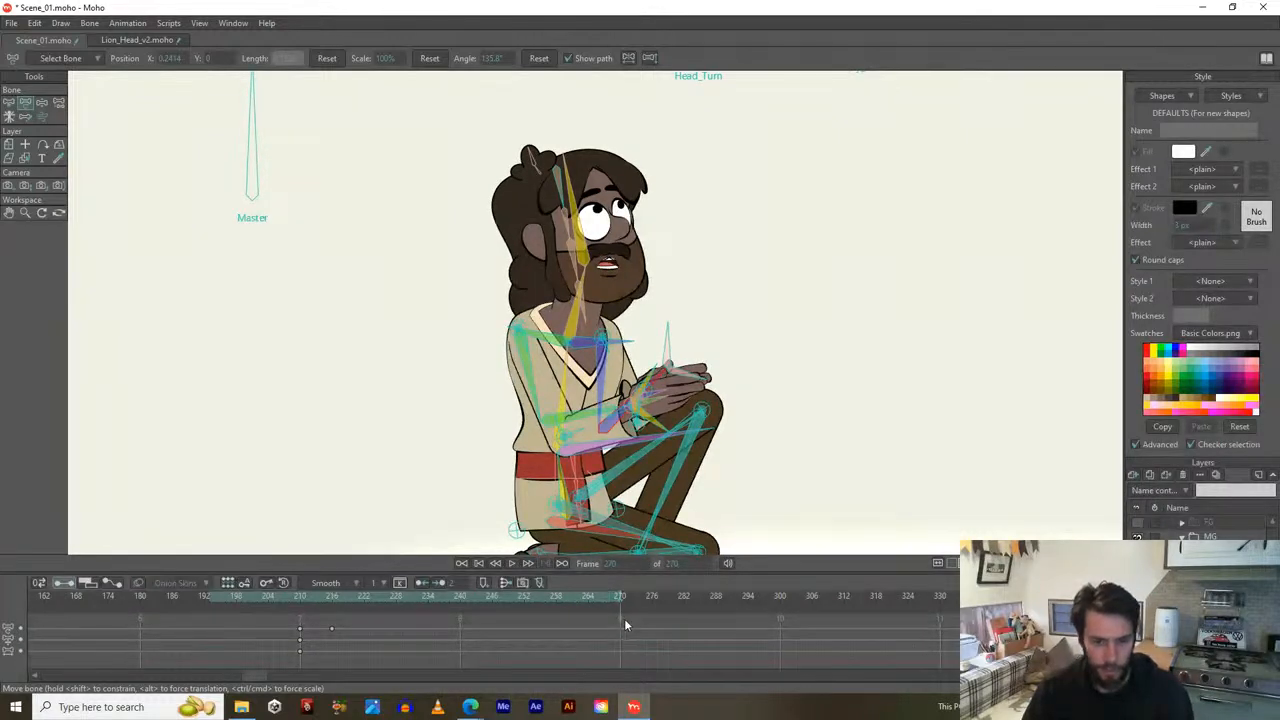
Add keyframes at frame 270 on three bone channel rows, then move to frame 277.
{"action": "right_click", "coordinate": [620, 626]}
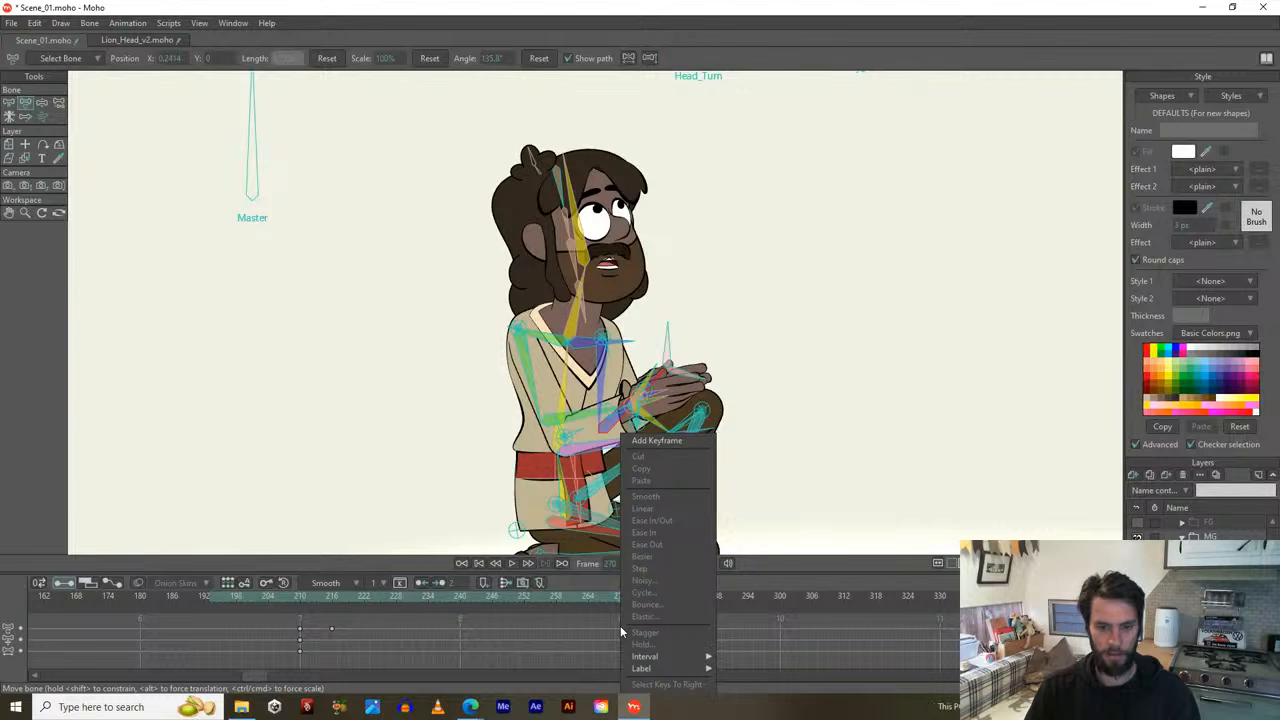
{"action": "left_click", "coordinate": [647, 443]}
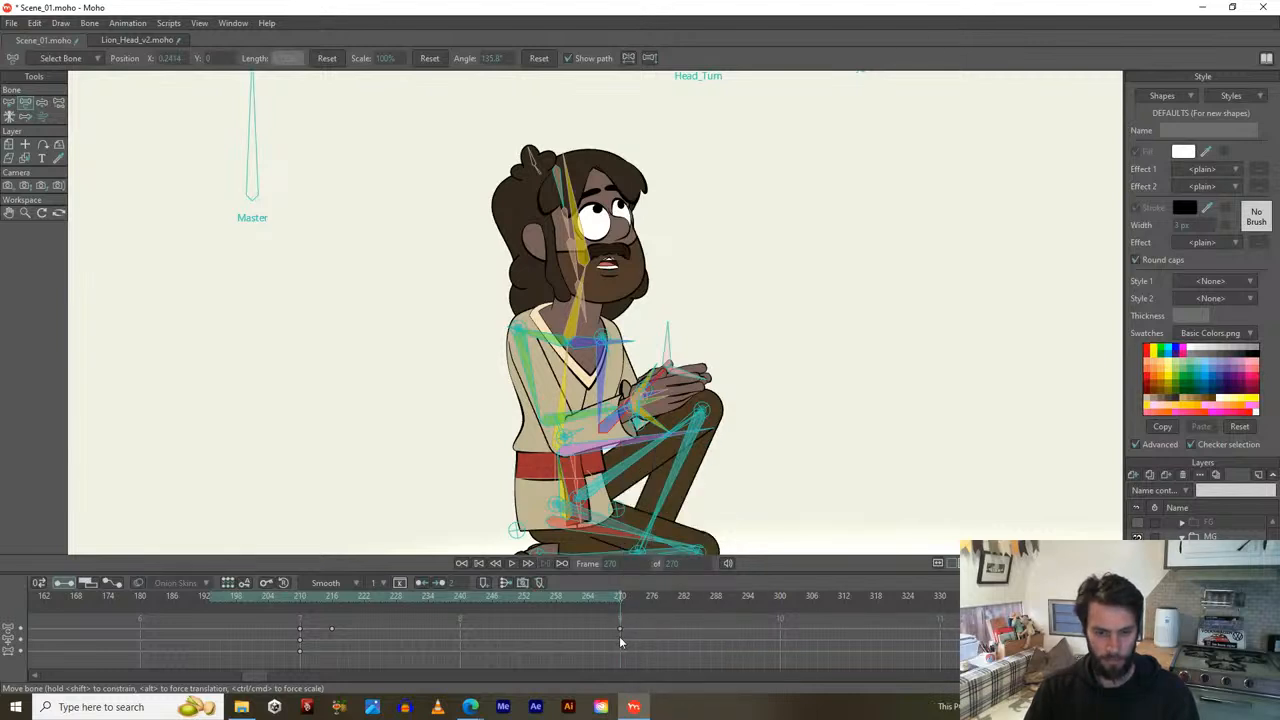
{"action": "right_click", "coordinate": [619, 636]}
{"action": "left_click", "coordinate": [648, 439]}
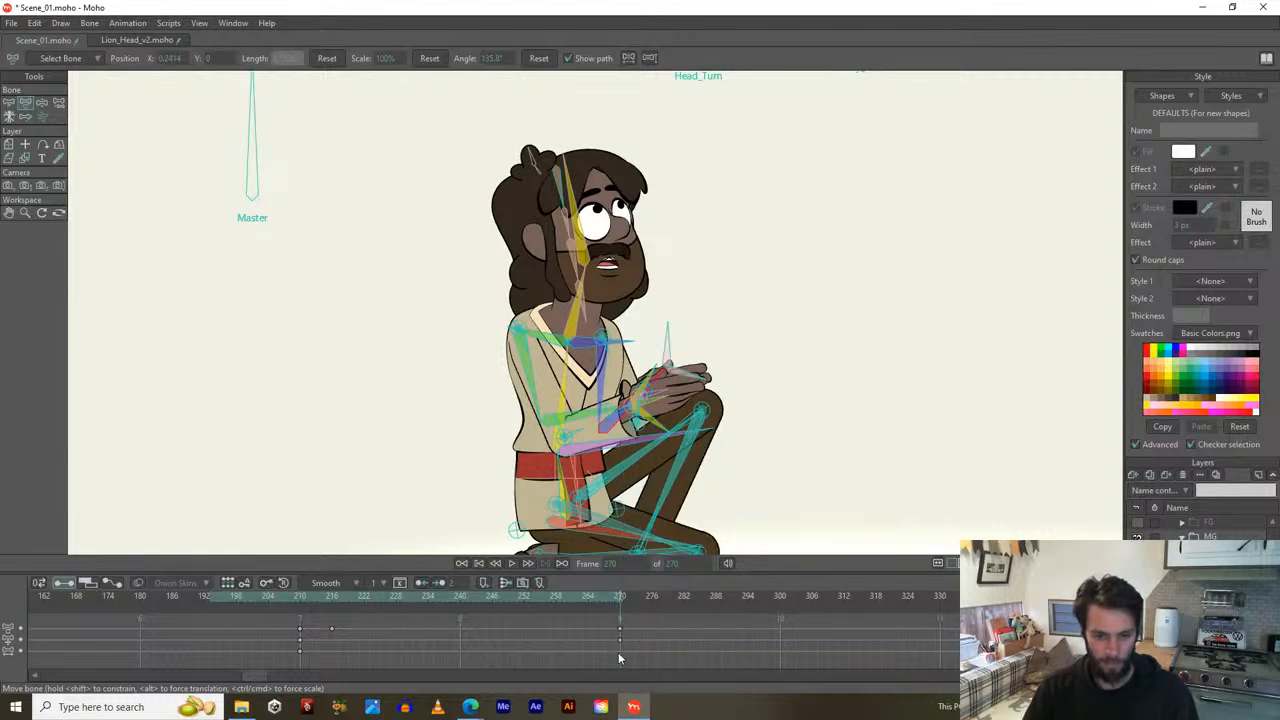
{"action": "right_click", "coordinate": [620, 654]}
{"action": "left_click", "coordinate": [645, 442]}
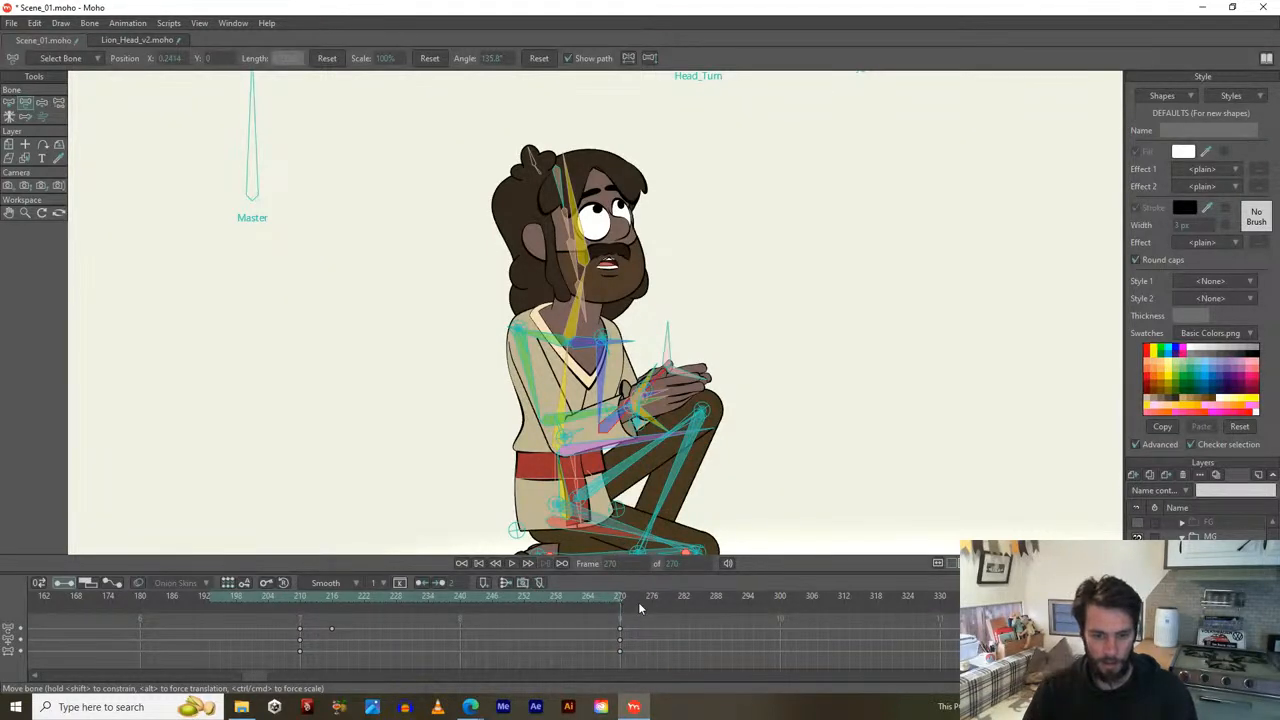
{"action": "mouse_move", "coordinate": [647, 604]}
{"action": "left_mouse_down"}
{"action": "mouse_move", "coordinate": [686, 600]}
{"action": "mouse_move", "coordinate": [626, 598]}
{"action": "mouse_move", "coordinate": [658, 603]}
{"action": "left_mouse_up"}
{"action": "mouse_move", "coordinate": [615, 442]}
{"action": "left_mouse_down"}
{"action": "mouse_move", "coordinate": [634, 412]}
{"action": "mouse_move", "coordinate": [635, 442]}
{"action": "left_mouse_up"}
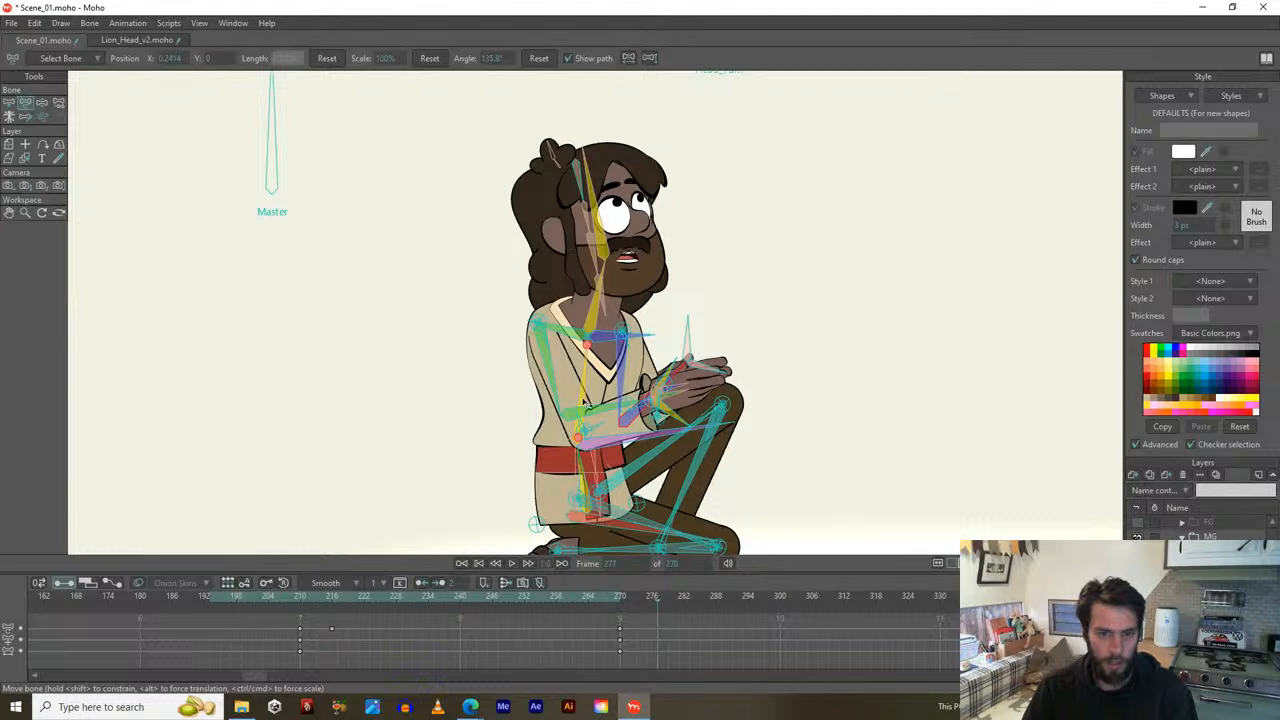
At frame 277, straighten the upper body and rotate the neck and head back to look upward.
{"action": "left_click_drag", "start_coordinate": [587, 388], "coordinate": [574, 387]}
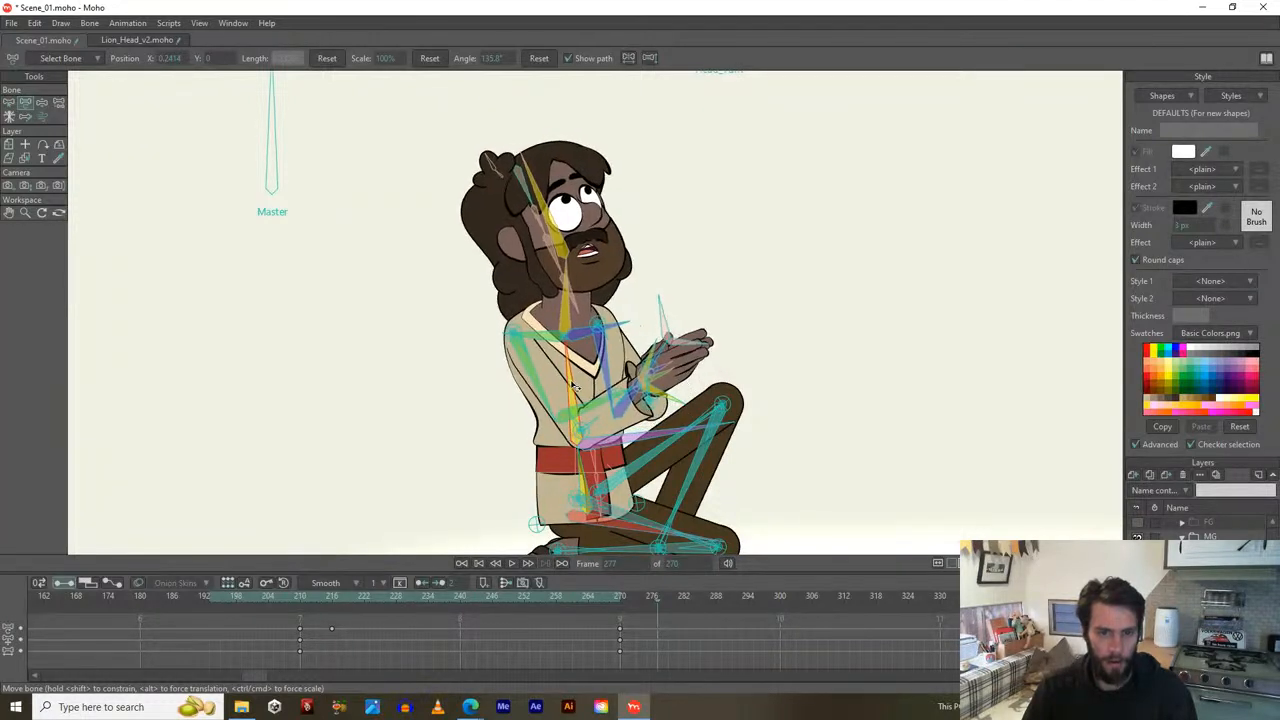
{"action": "left_click_drag", "start_coordinate": [628, 530], "coordinate": [620, 532]}
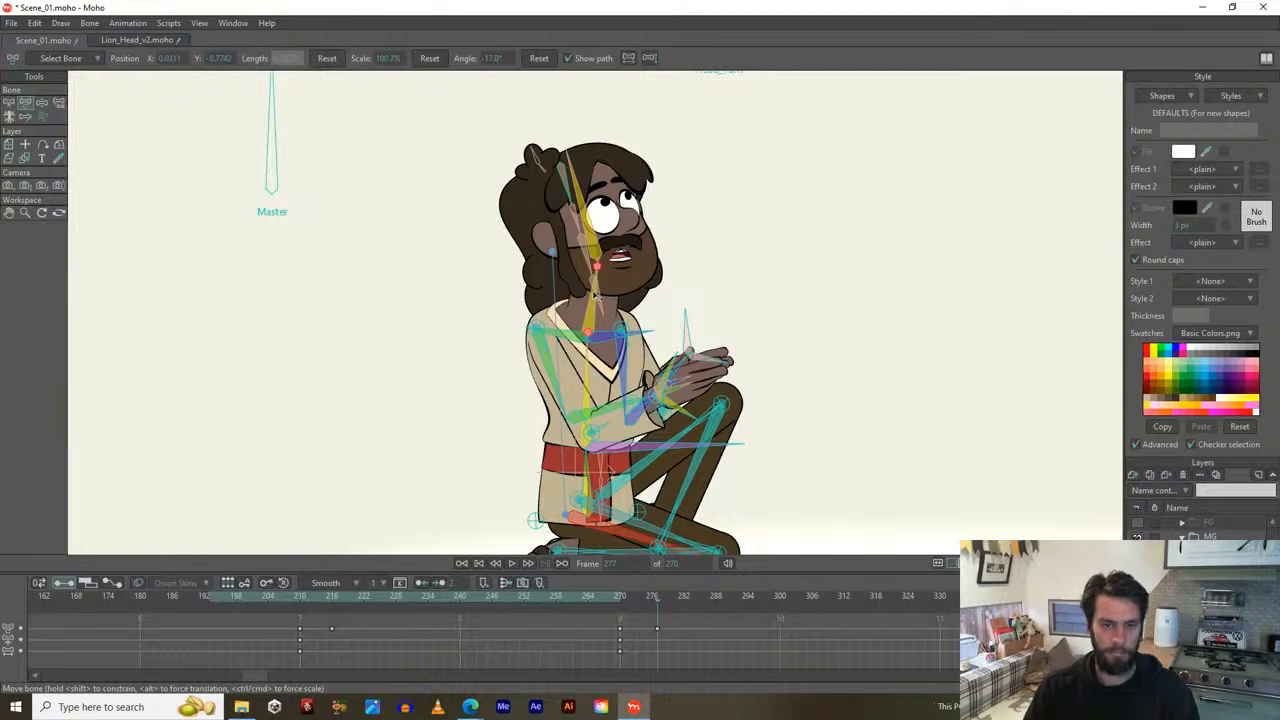
{"action": "left_click_drag", "start_coordinate": [591, 314], "coordinate": [590, 316]}
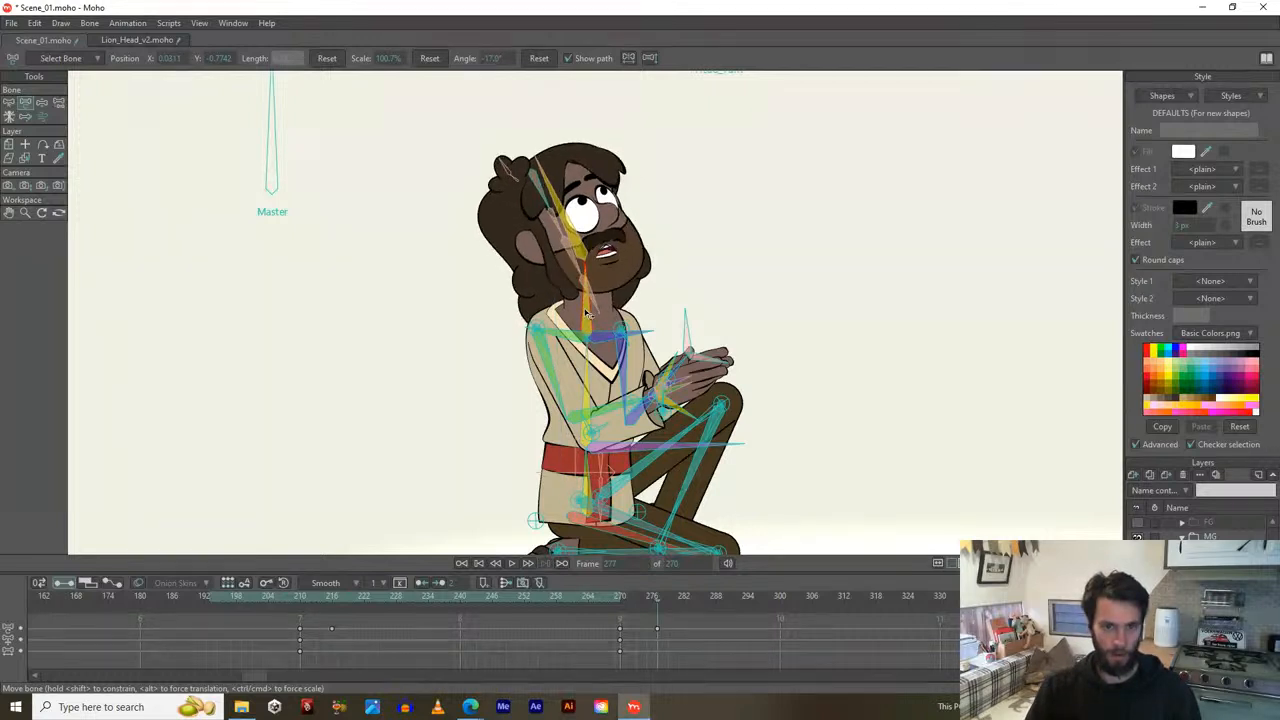
{"action": "left_click", "coordinate": [584, 270]}
{"action": "left_click_drag", "start_coordinate": [569, 220], "coordinate": [588, 206]}
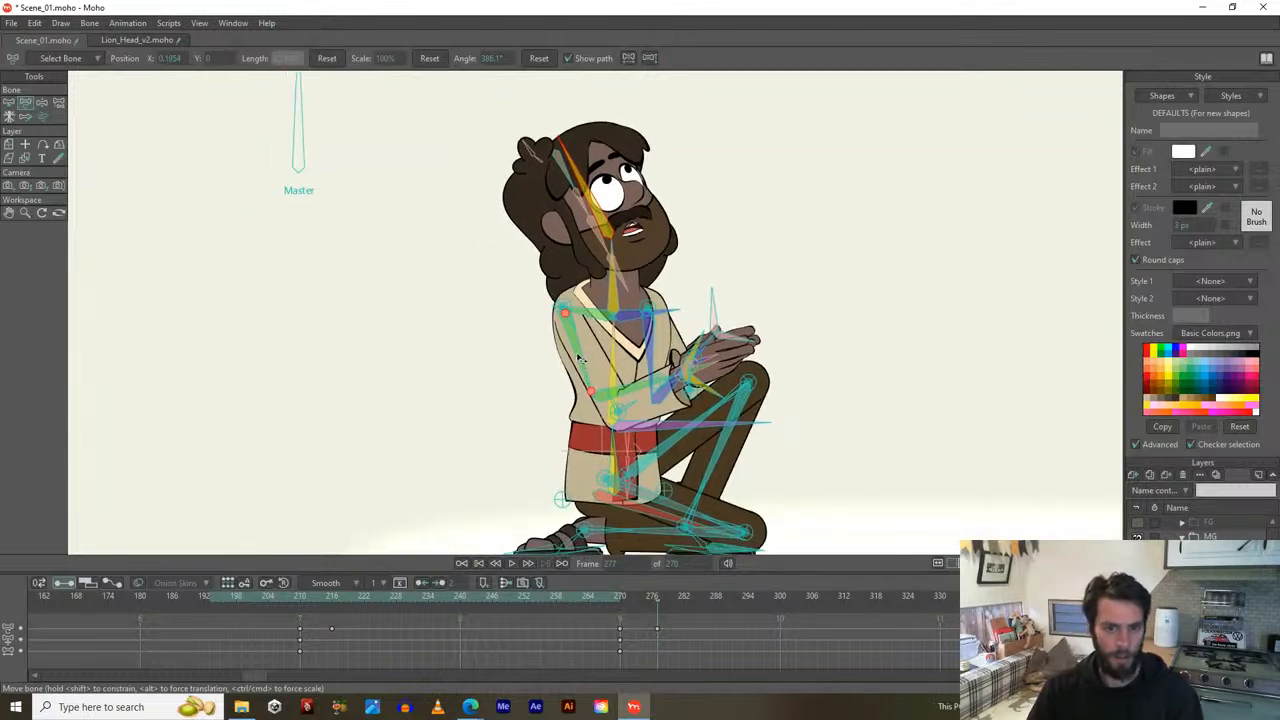
Unfold the arms from the prayer pose, raise one forearm beside the head, and reset the wrist target's position.
{"action": "left_click_drag", "start_coordinate": [577, 357], "coordinate": [478, 268]}
{"action": "left_click_drag", "start_coordinate": [653, 377], "coordinate": [707, 344]}
{"action": "left_click", "coordinate": [737, 333]}
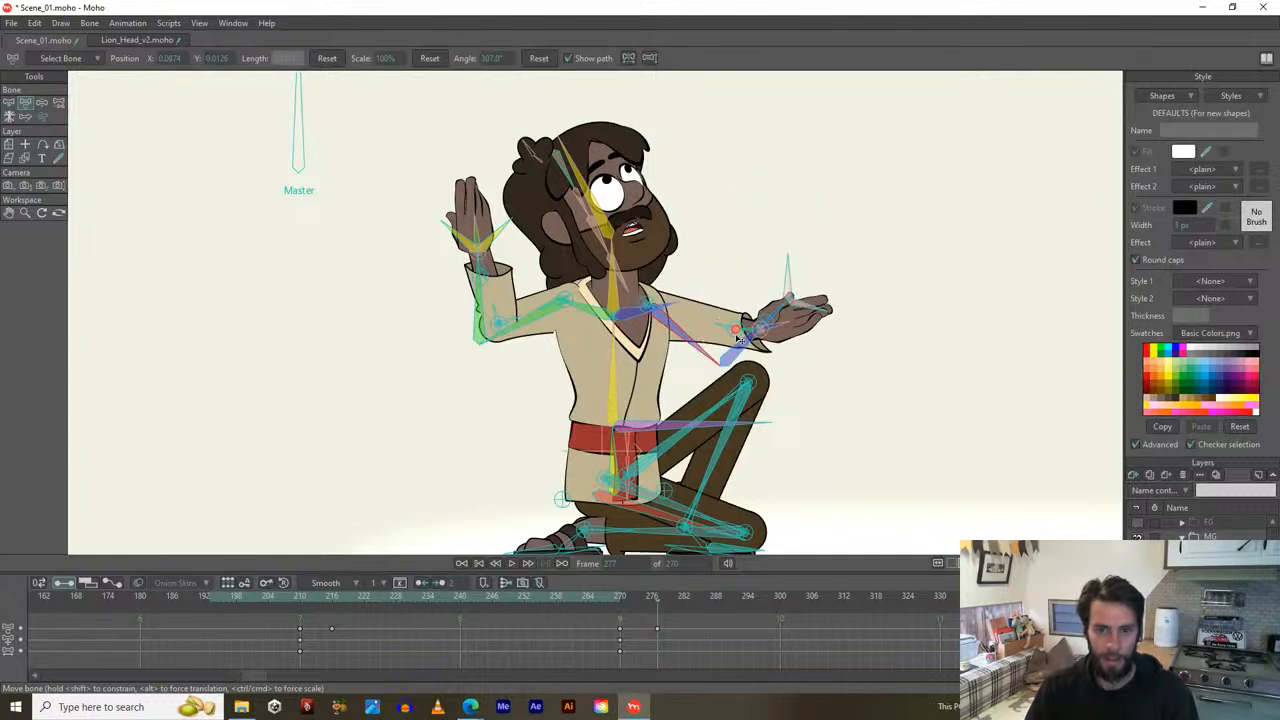
{"action": "left_click", "coordinate": [736, 333]}
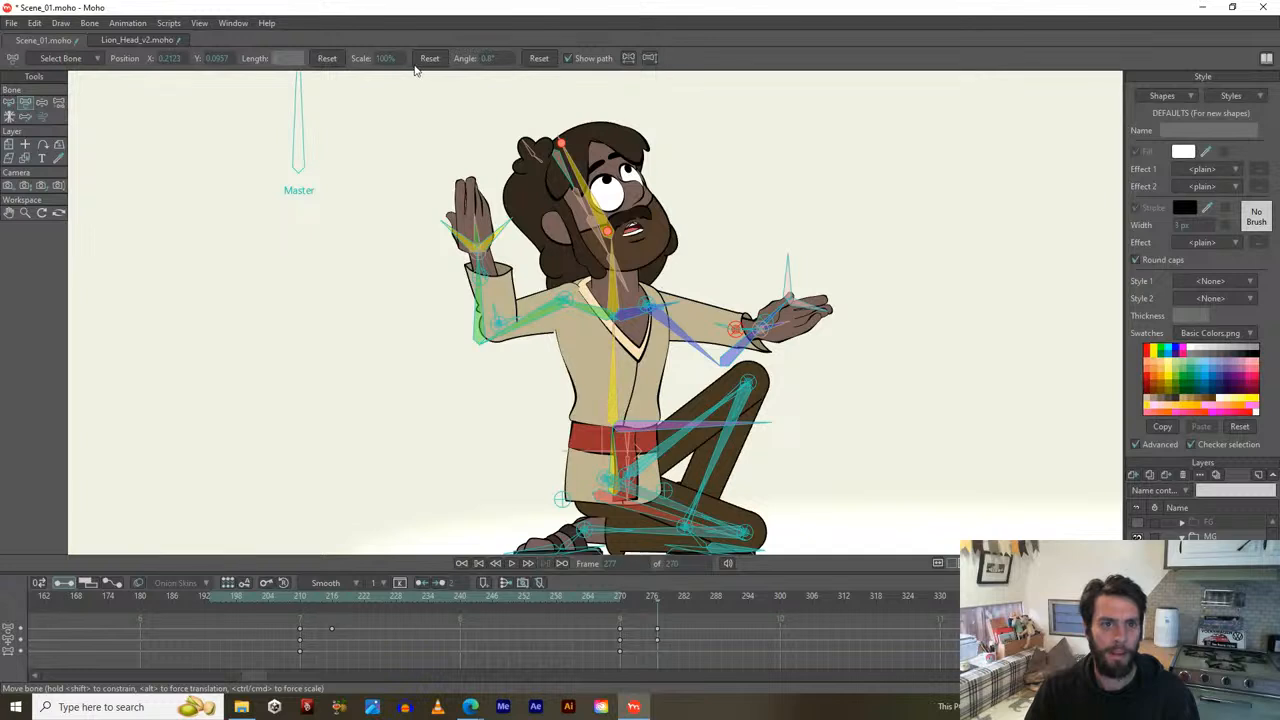
{"action": "left_click", "coordinate": [327, 58]}
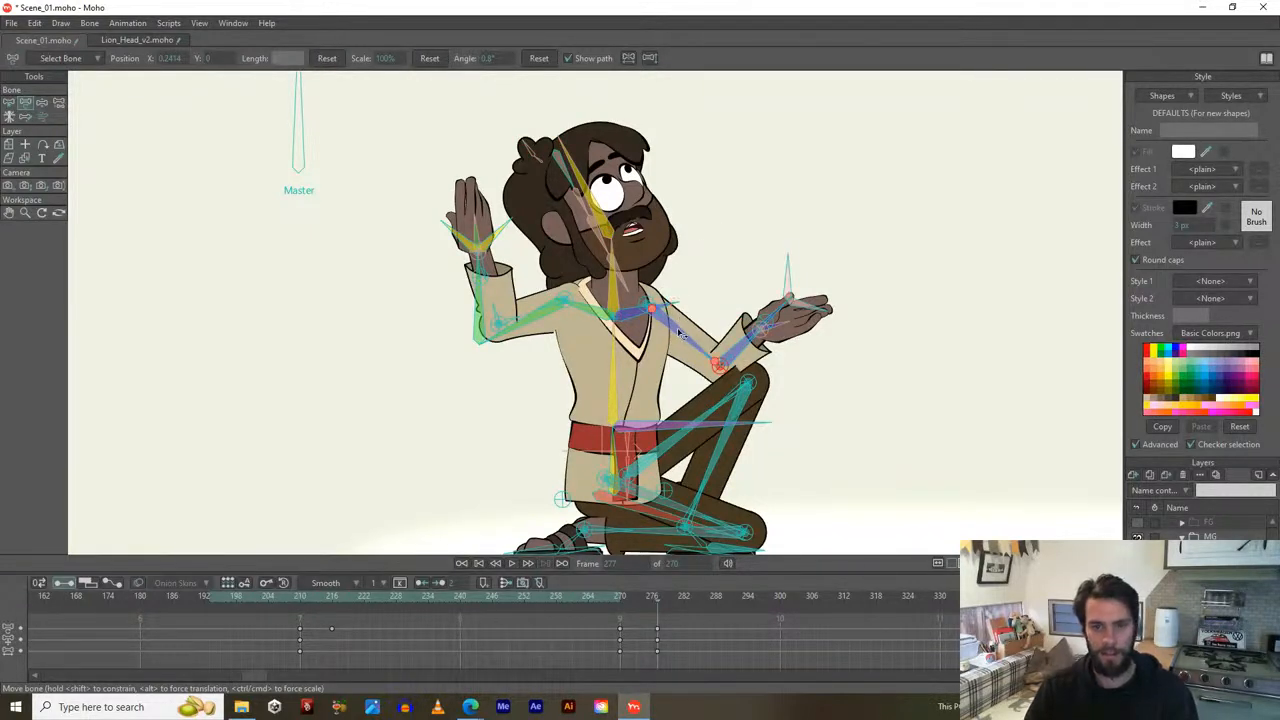
Lift the reaching arm outward and bend the other arm so its hand rests on the chest.
{"action": "left_click_drag", "start_coordinate": [678, 329], "coordinate": [785, 315]}
{"action": "left_click_drag", "start_coordinate": [530, 326], "coordinate": [550, 391]}
{"action": "scroll", "coordinate": [510, 395], "scroll_direction": "up", "scroll_amount": 1}
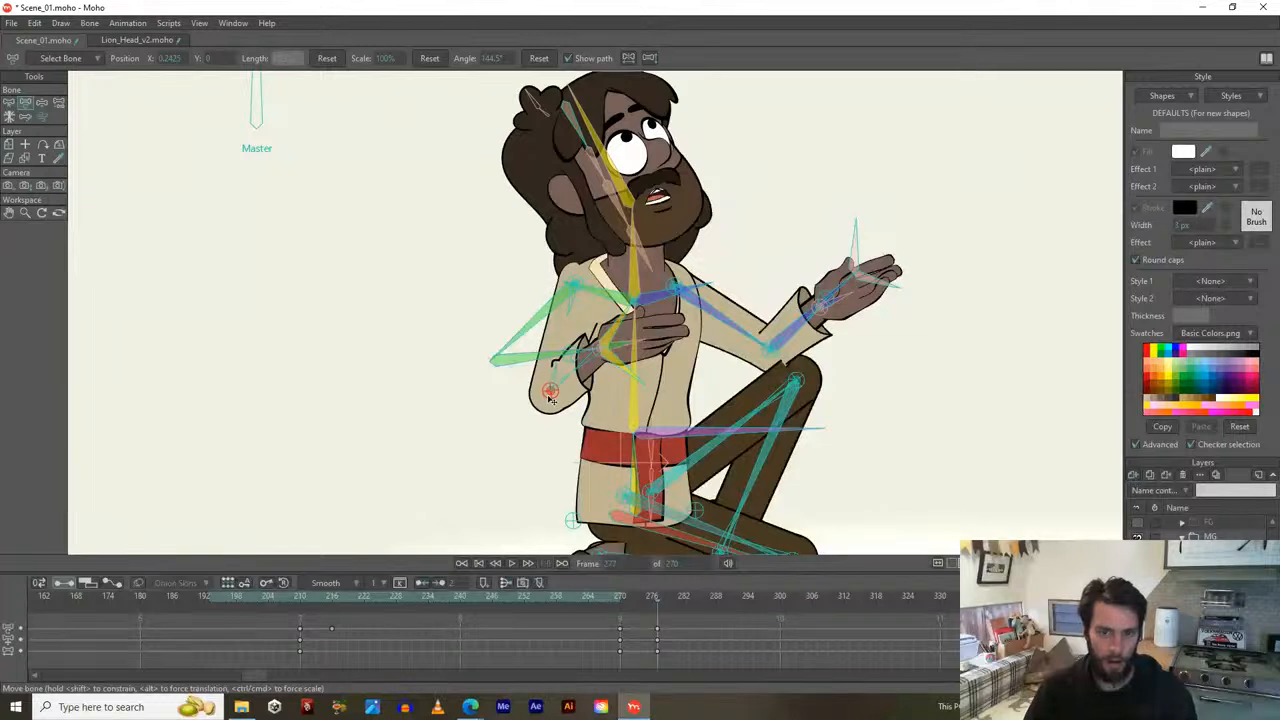
{"action": "left_click", "coordinate": [790, 373]}
{"action": "left_click_drag", "start_coordinate": [775, 358], "coordinate": [805, 320]}
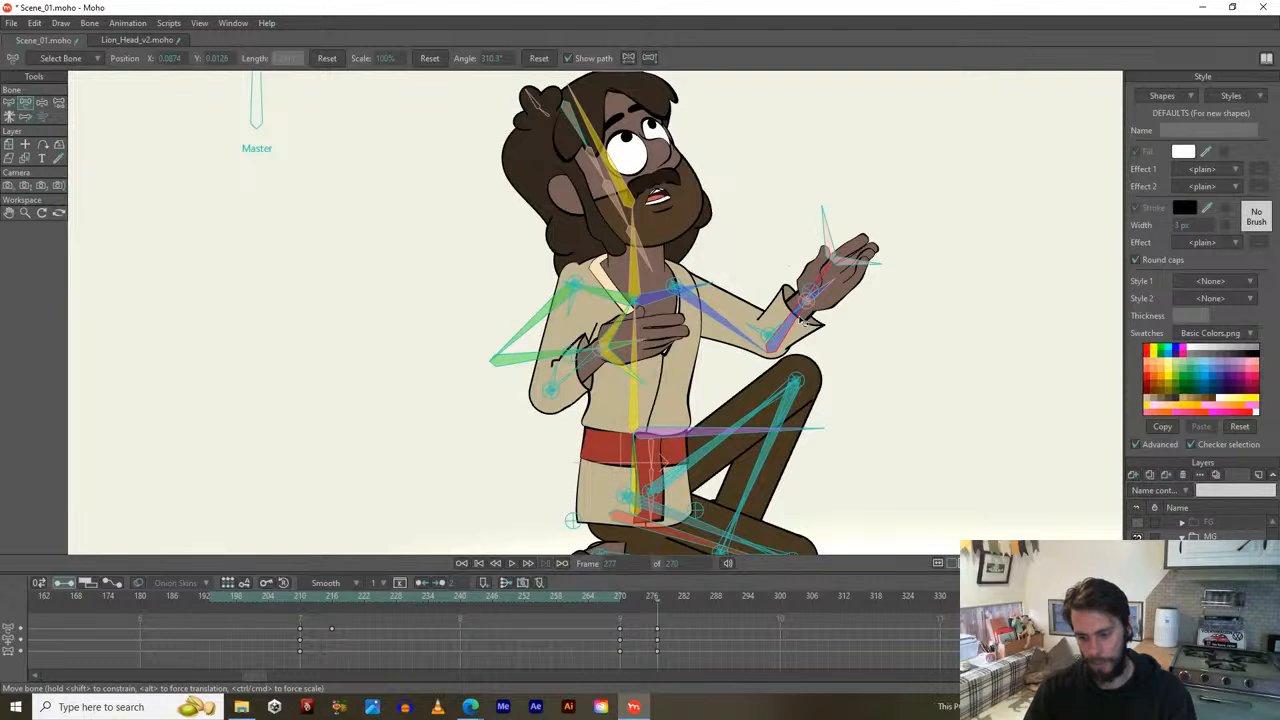
{"action": "left_click", "coordinate": [799, 325]}
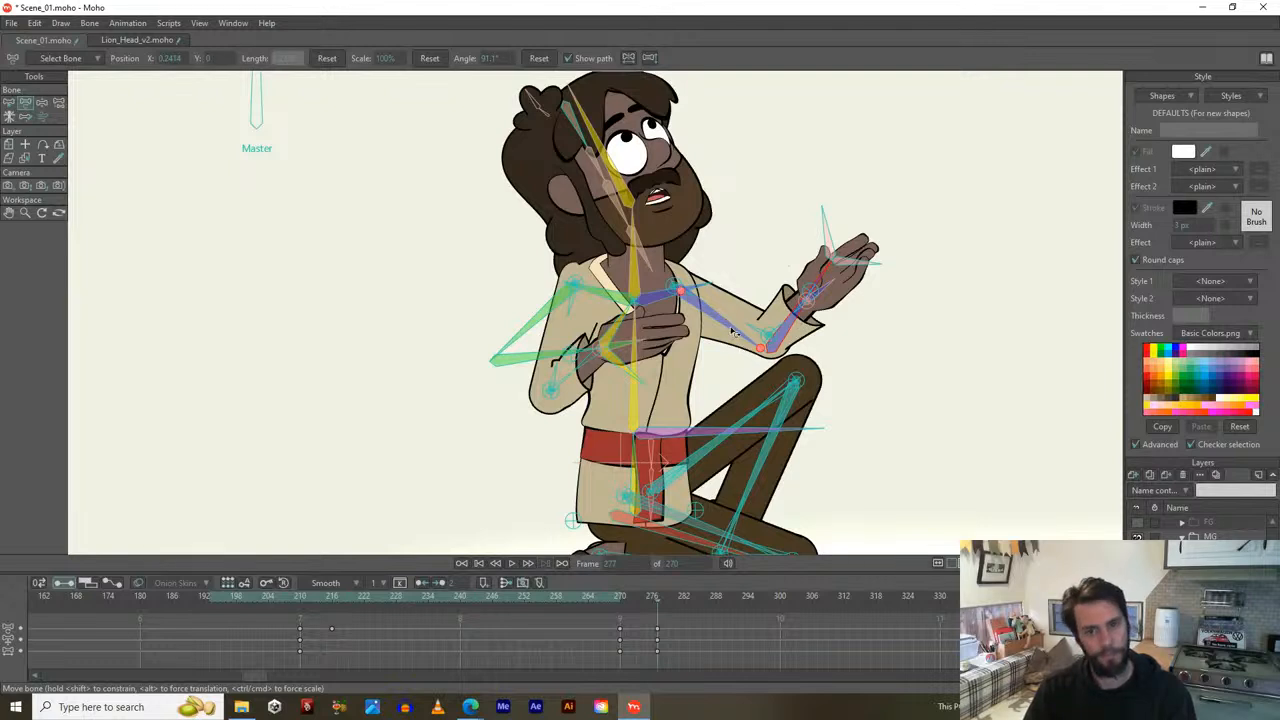
Rotate the Body_Turn control to turn the body, checking the change from frame 277 to 286.
{"action": "scroll", "coordinate": [697, 325], "scroll_direction": "down", "scroll_amount": 3}
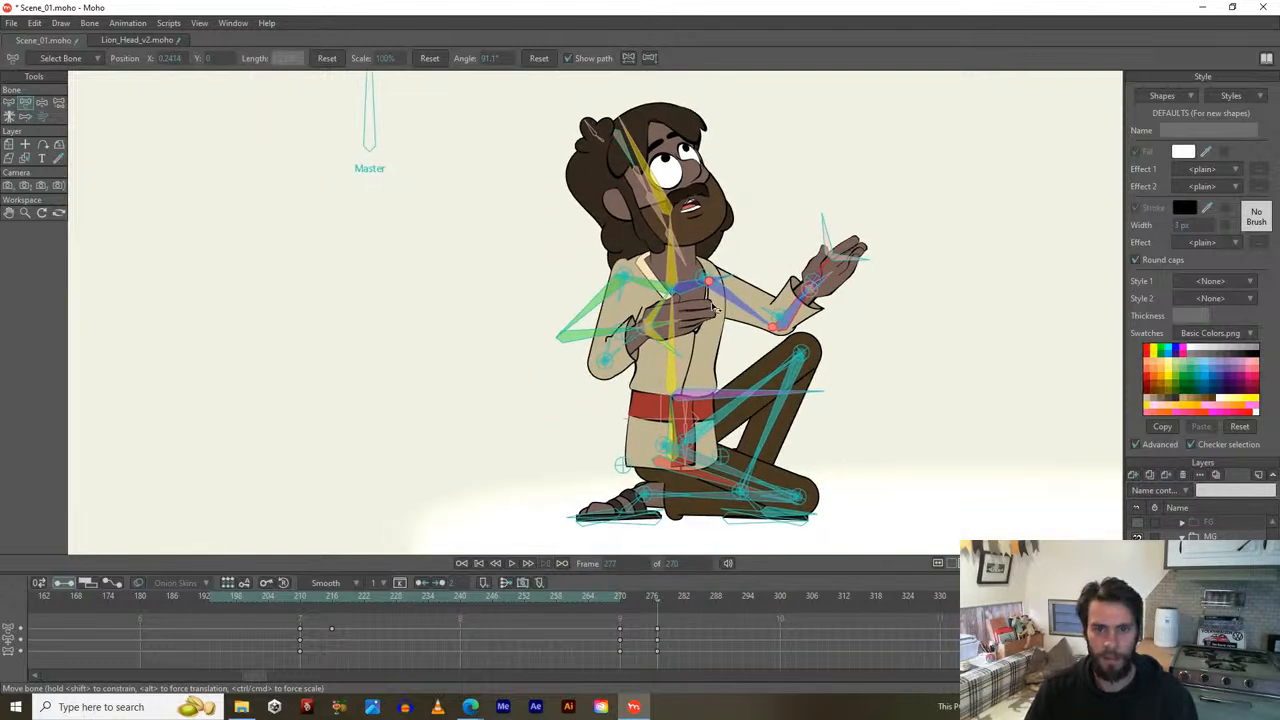
{"action": "left_click", "coordinate": [640, 517]}
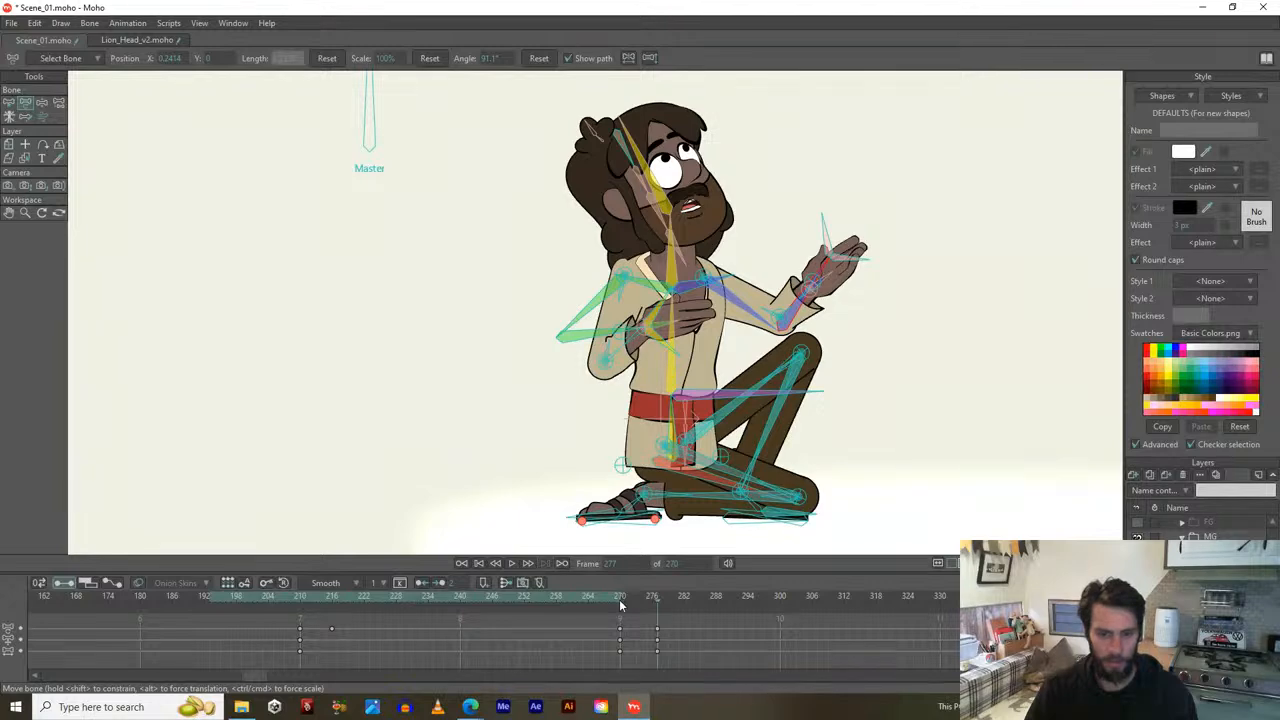
{"action": "left_click_drag", "start_coordinate": [620, 605], "coordinate": [655, 590]}
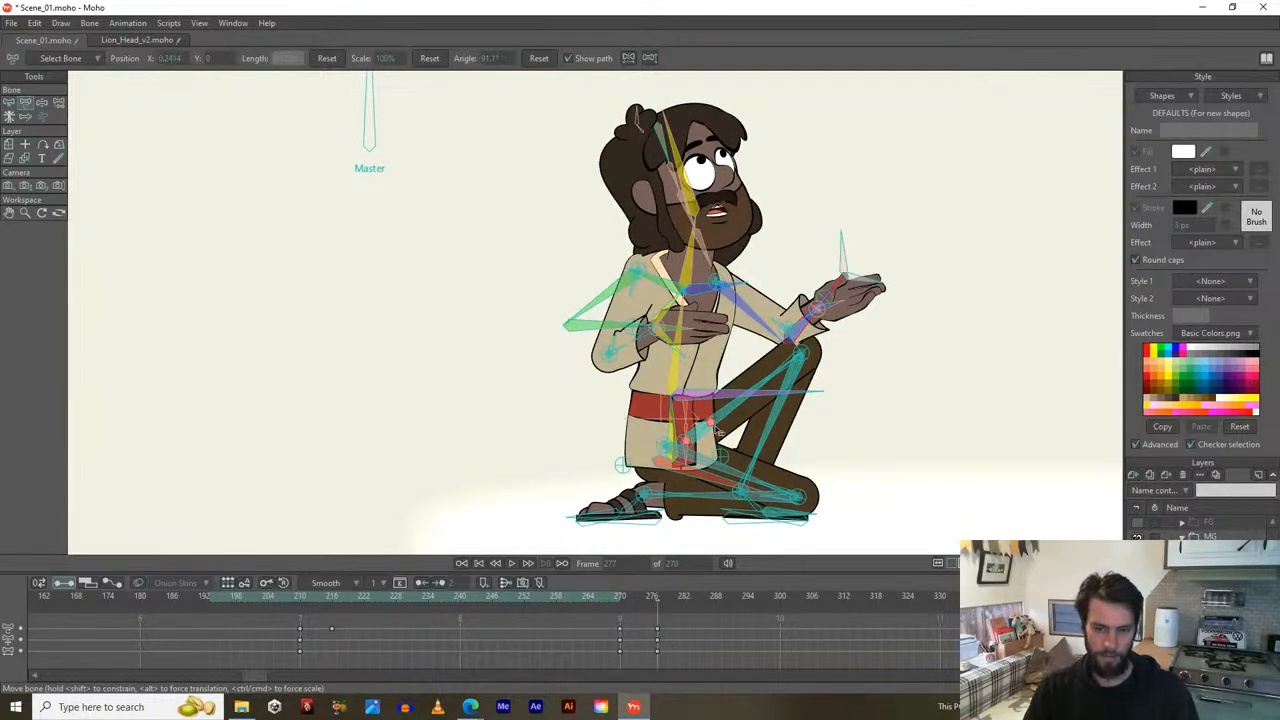
{"action": "left_click_drag", "start_coordinate": [718, 434], "coordinate": [673, 425]}
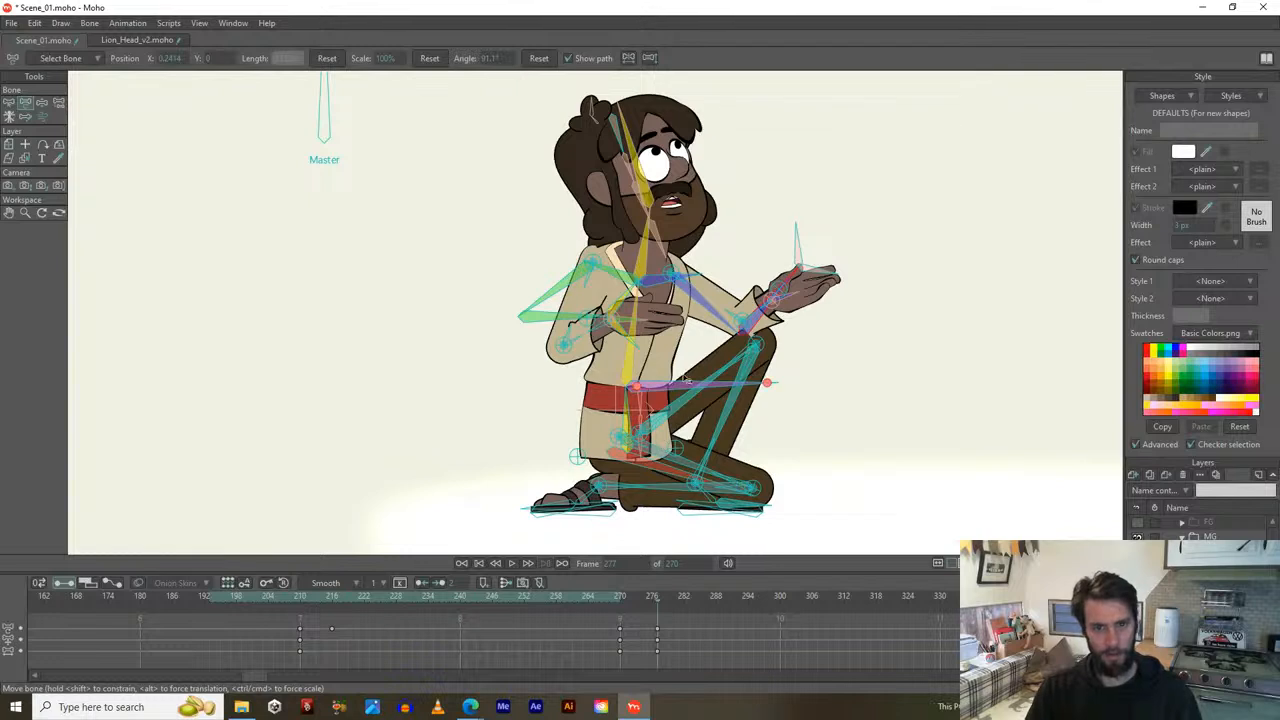
{"action": "left_click_drag", "start_coordinate": [699, 352], "coordinate": [677, 428]}
{"action": "scroll", "coordinate": [763, 286], "scroll_direction": "down", "scroll_amount": 2}
{"action": "left_click_drag", "start_coordinate": [763, 286], "coordinate": [743, 304]}
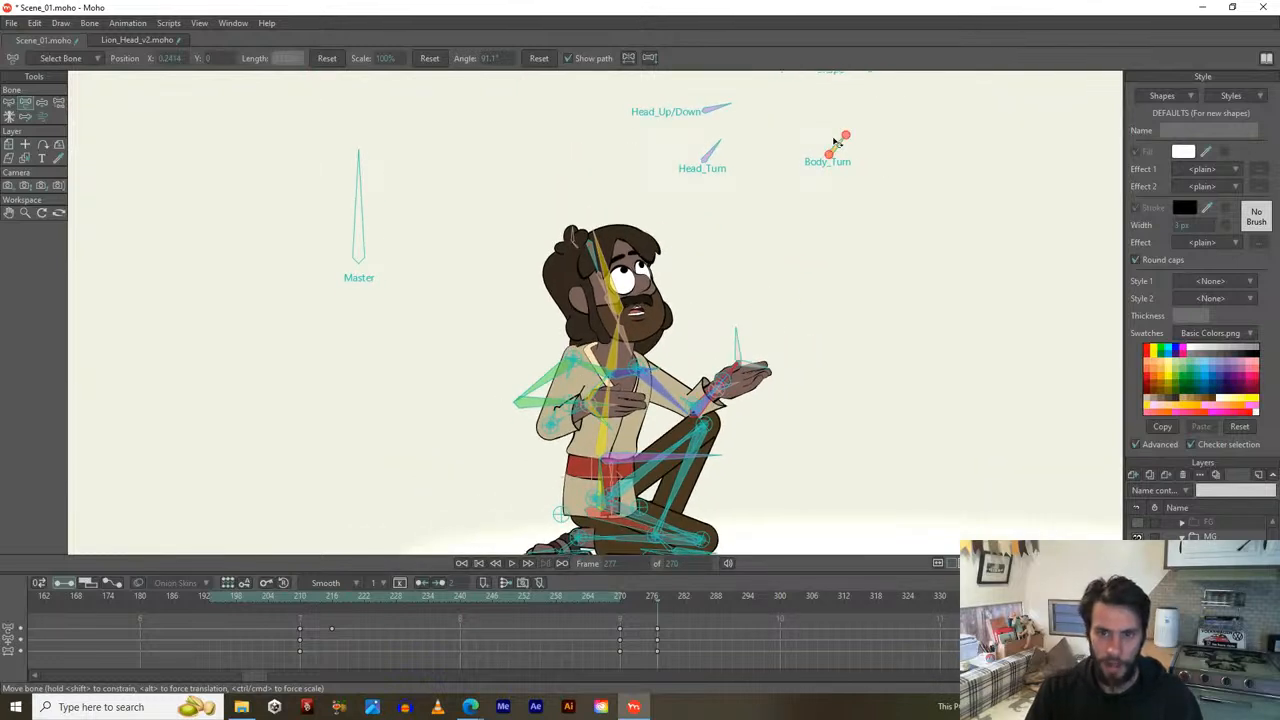
{"action": "left_click_drag", "start_coordinate": [840, 147], "coordinate": [870, 147]}
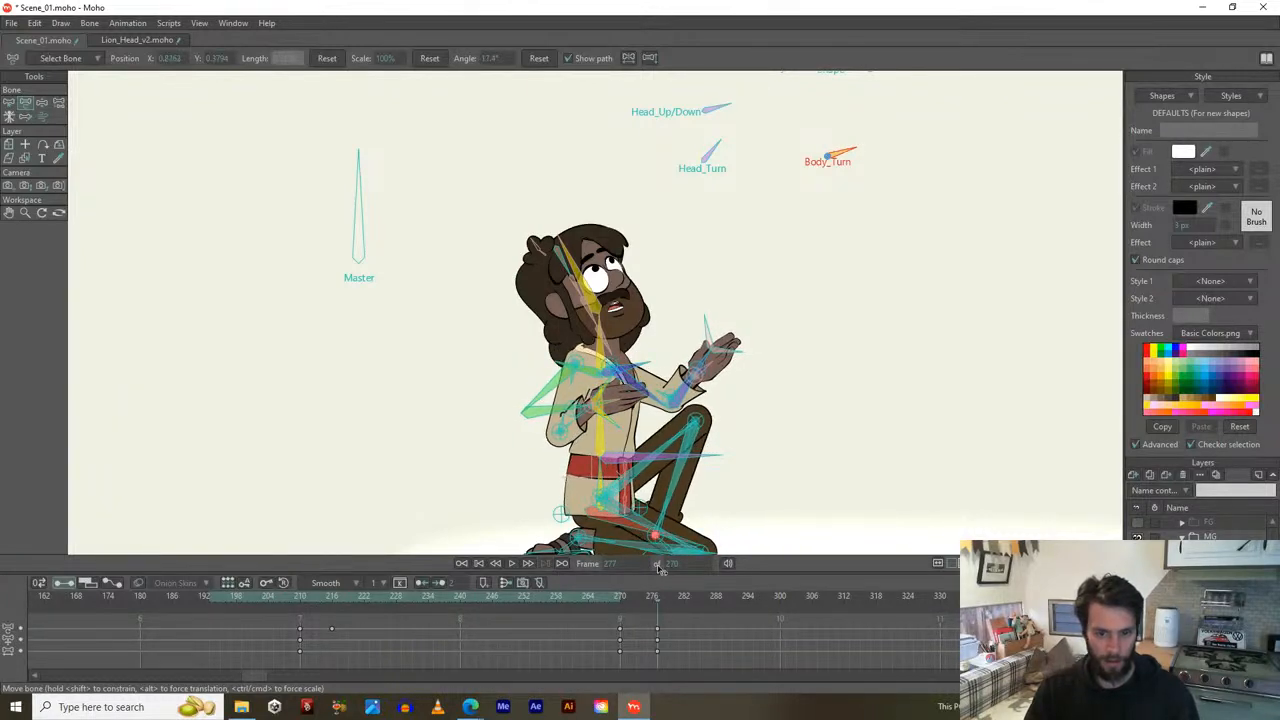
{"action": "left_click_drag", "start_coordinate": [621, 609], "coordinate": [660, 596]}
Lean the body back and push the front leg and foot further out, previewing around frame 277.
{"action": "left_click_drag", "start_coordinate": [641, 516], "coordinate": [632, 442]}
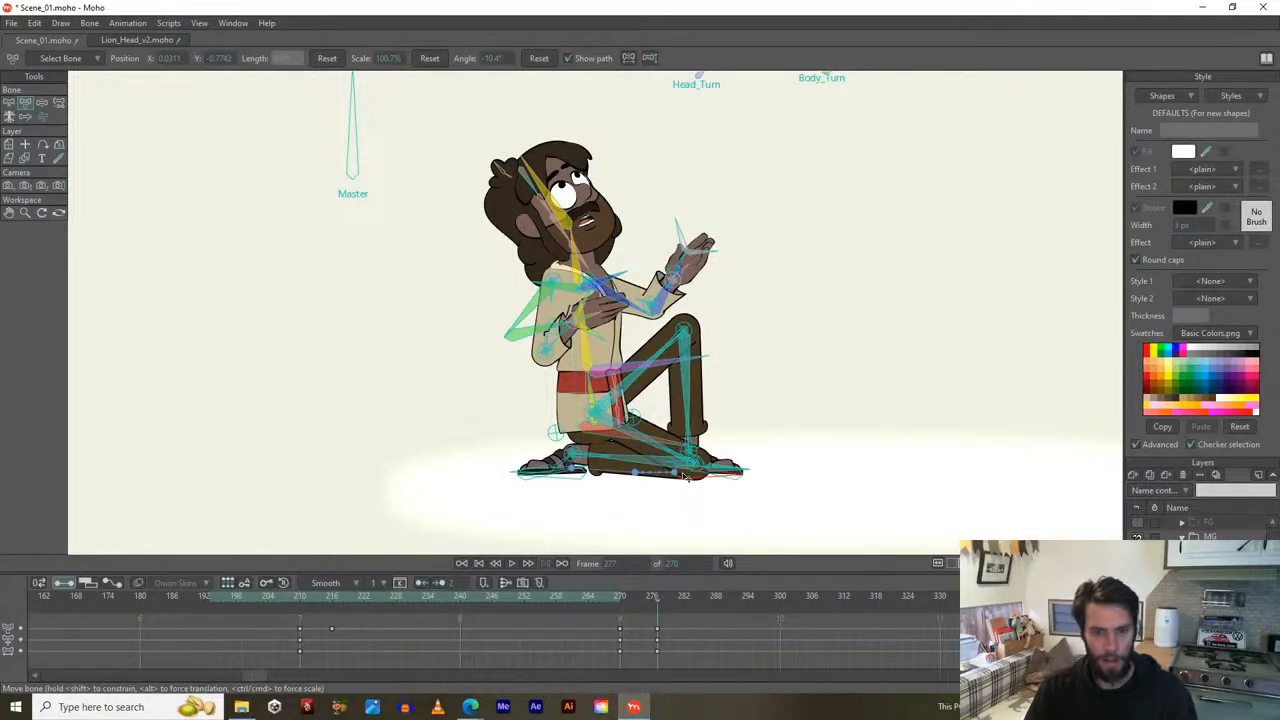
{"action": "left_click_drag", "start_coordinate": [686, 477], "coordinate": [706, 480]}
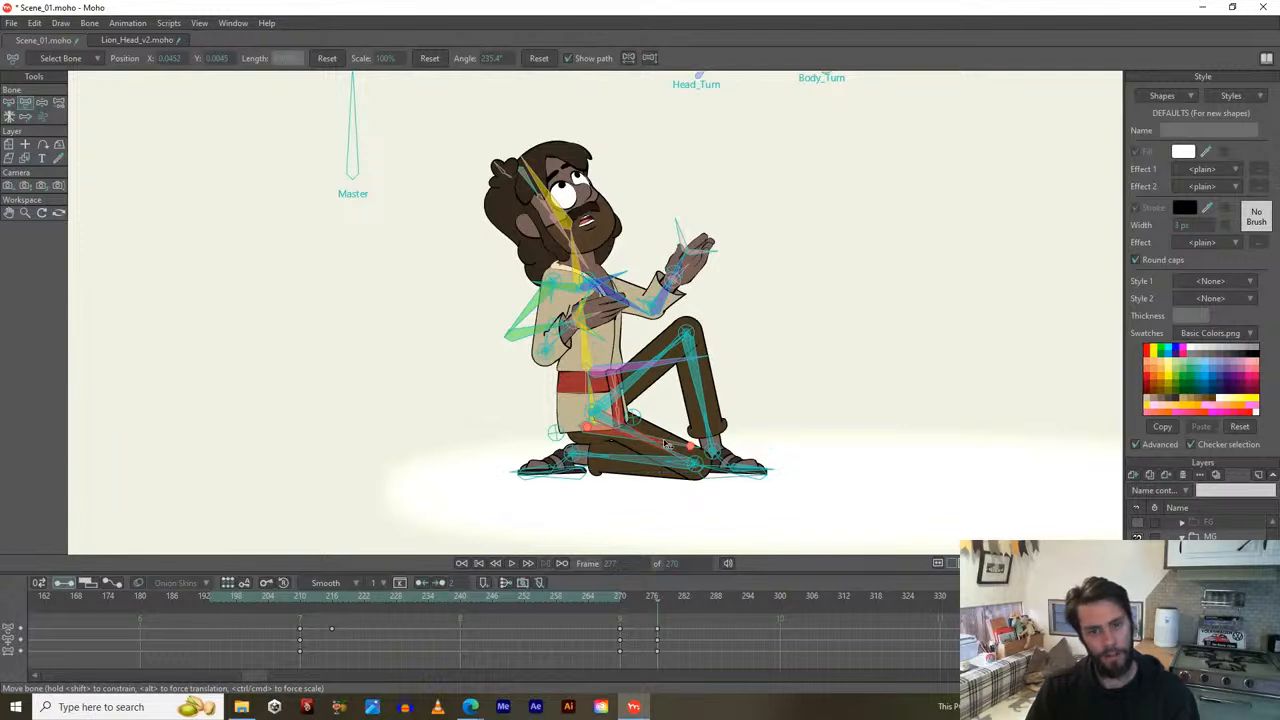
{"action": "left_click_drag", "start_coordinate": [665, 443], "coordinate": [675, 441]}
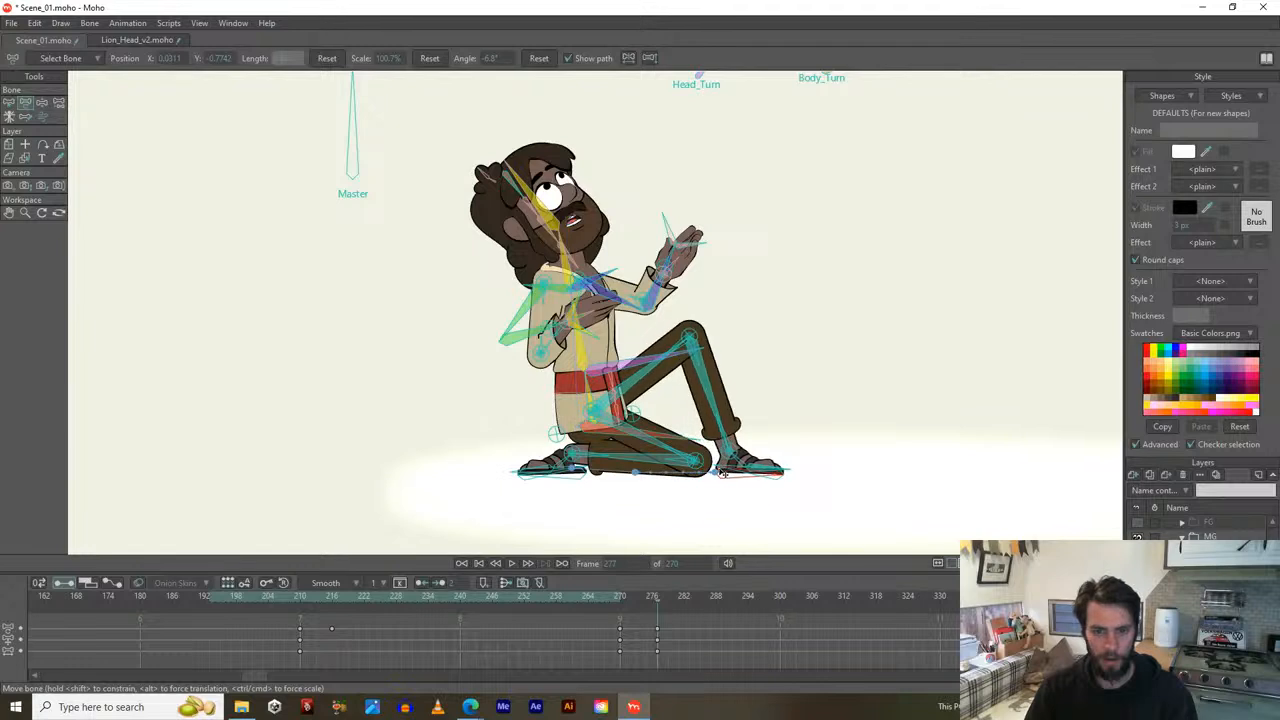
{"action": "left_click_drag", "start_coordinate": [722, 472], "coordinate": [730, 473]}
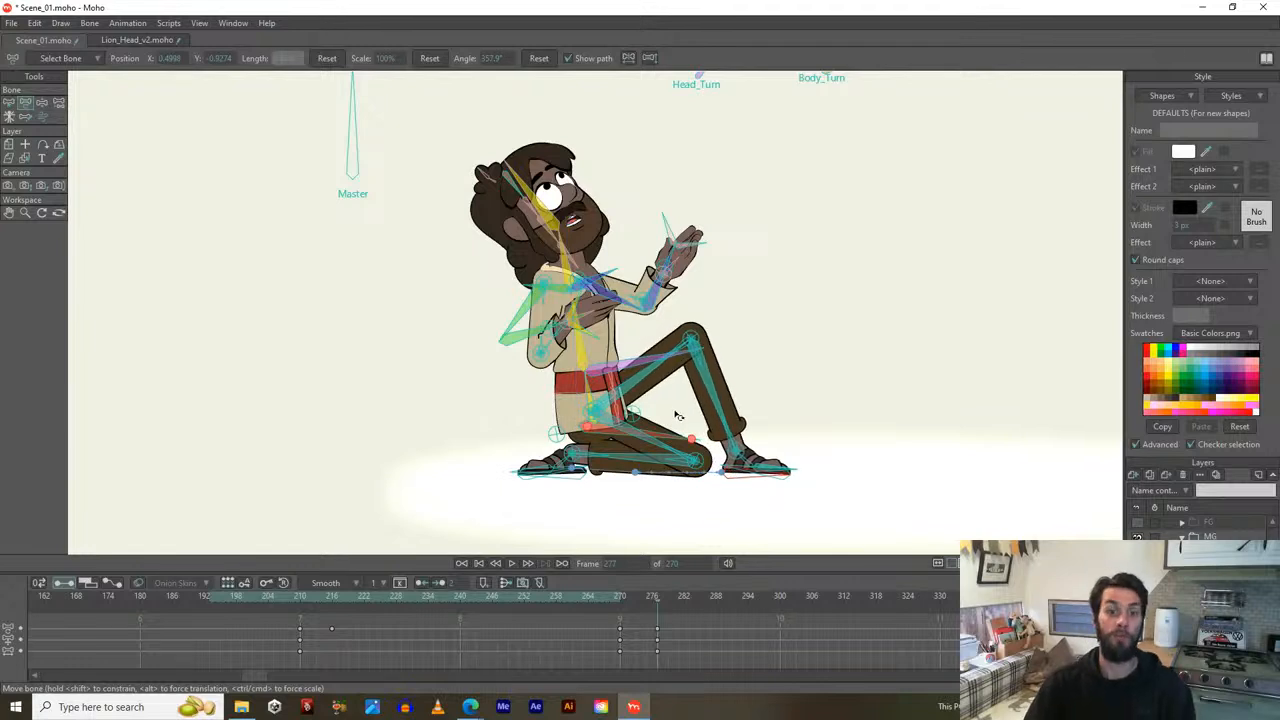
{"action": "left_click", "coordinate": [641, 389]}
{"action": "left_click_drag", "start_coordinate": [590, 381], "coordinate": [574, 400]}
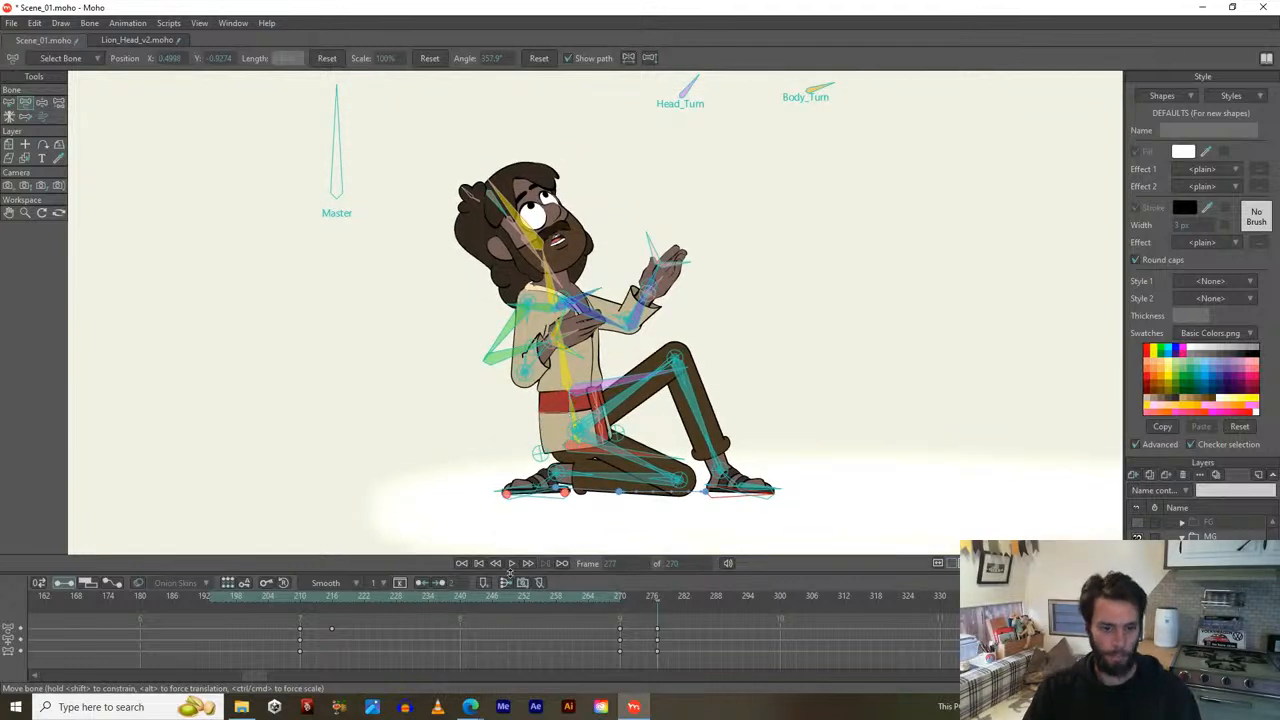
{"action": "left_click_drag", "start_coordinate": [619, 600], "coordinate": [674, 598]}
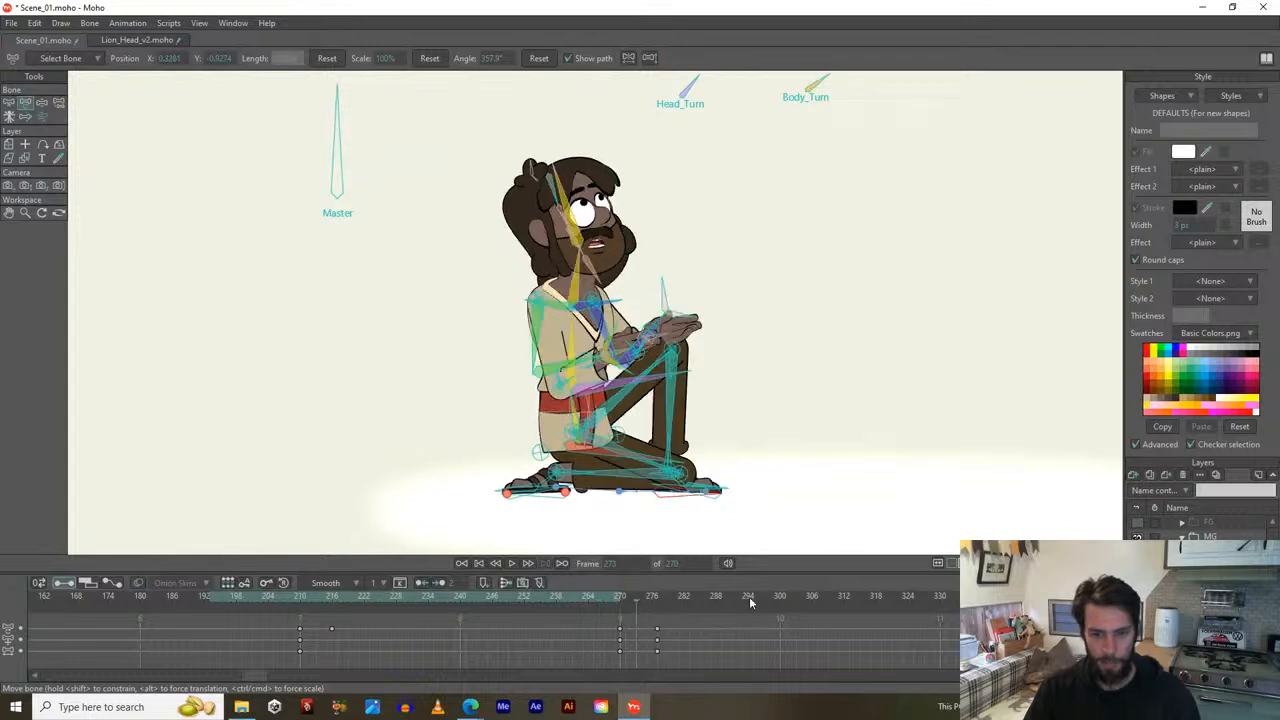
Set frame 300 as the animation end, play the move back, then return to frame 270.
{"action": "right_click", "coordinate": [780, 603], "text": "alt"}
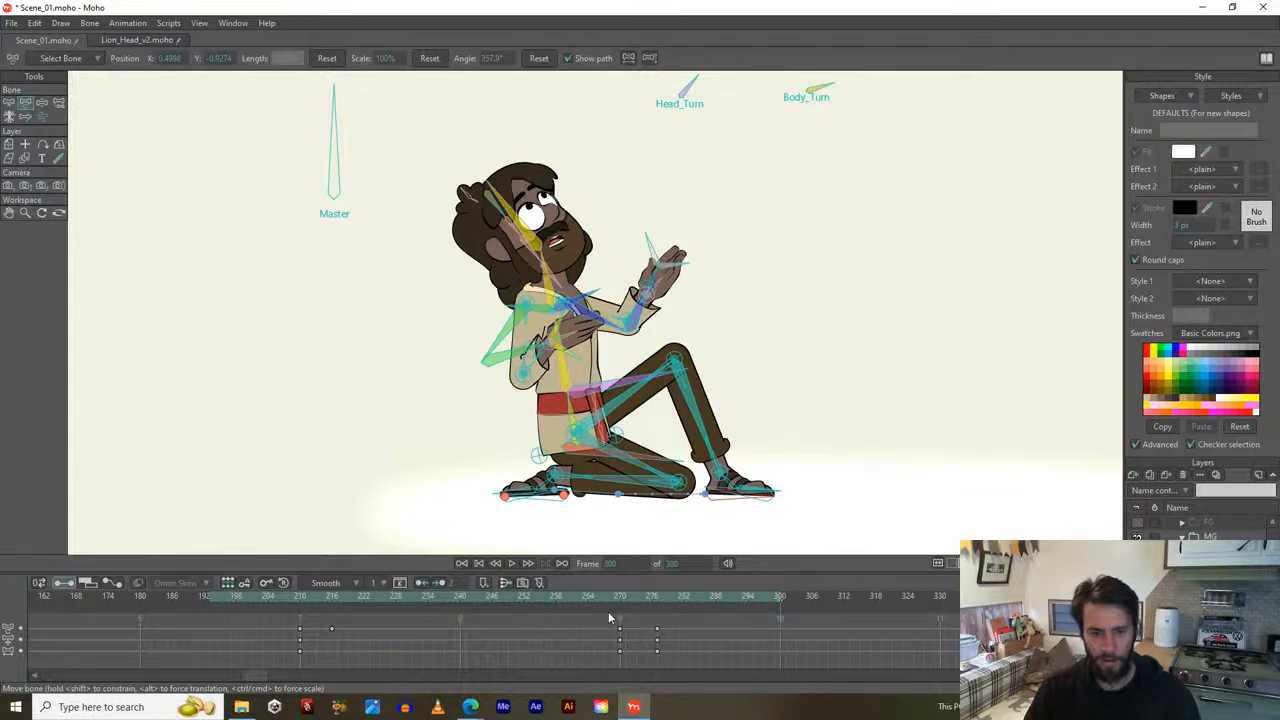
{"action": "key", "text": "space"}
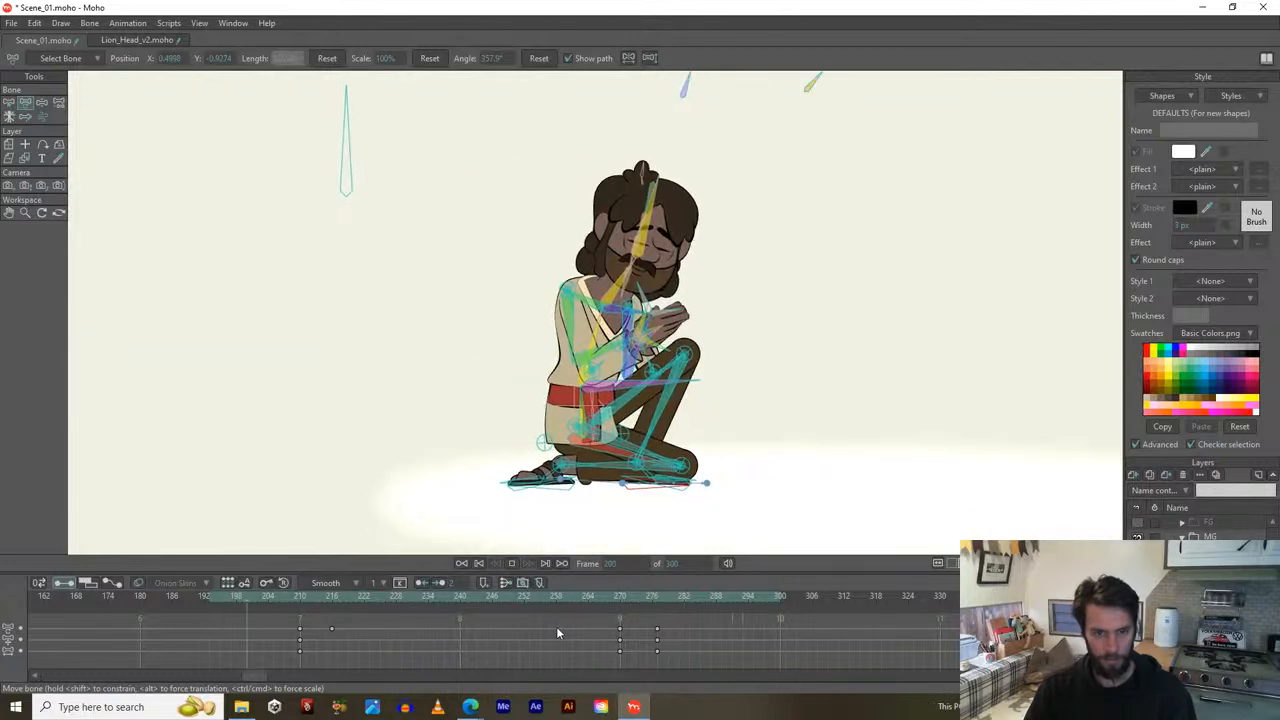
{"action": "key", "text": "space"}
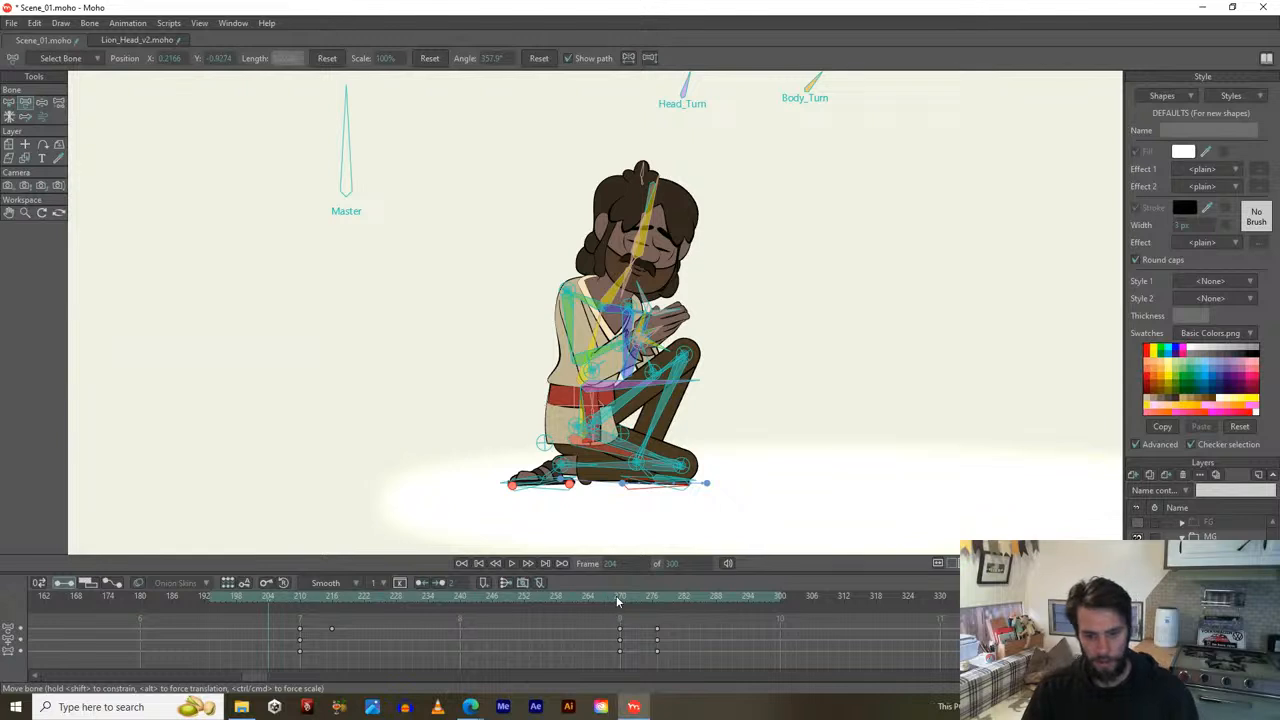
{"action": "left_click", "coordinate": [616, 595]}
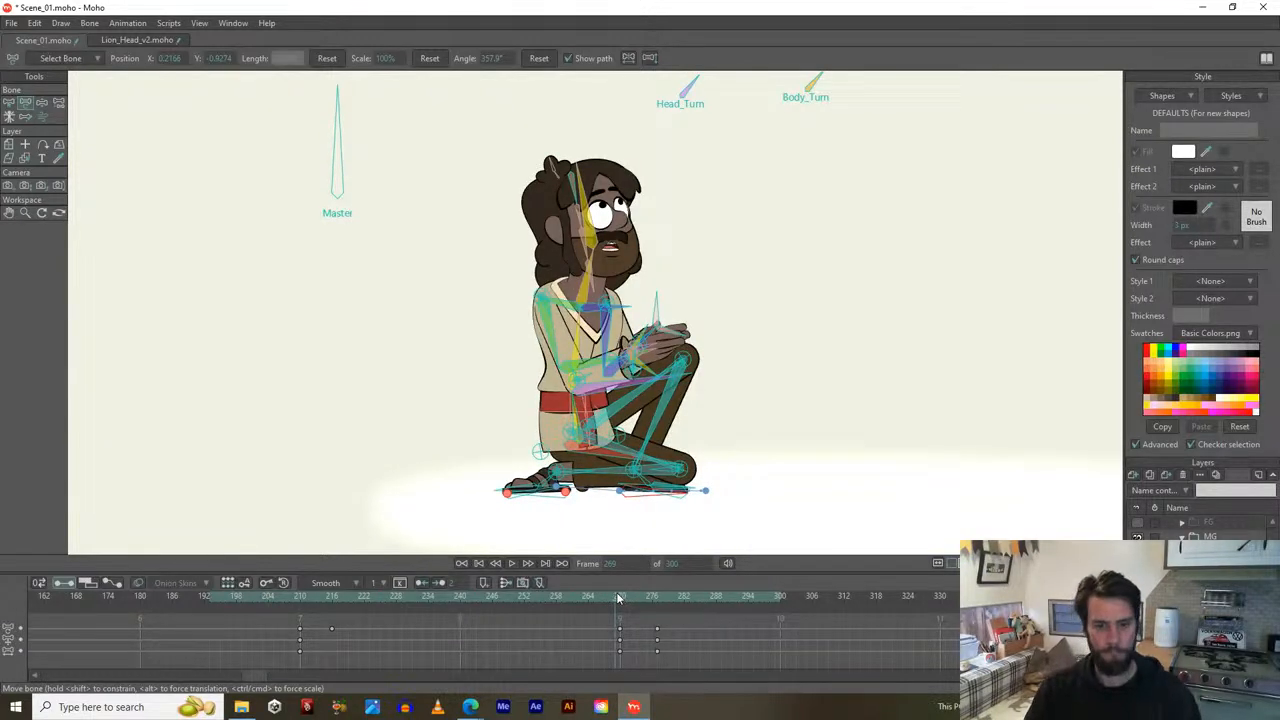
{"action": "left_click_drag", "start_coordinate": [614, 598], "coordinate": [657, 596]}
Pull the upper body back, lower one arm, rotate the raised hand outward, and reset its position.
{"action": "scroll", "coordinate": [633, 360], "scroll_direction": "up", "scroll_amount": 1}
{"action": "left_click_drag", "start_coordinate": [633, 357], "coordinate": [649, 385]}
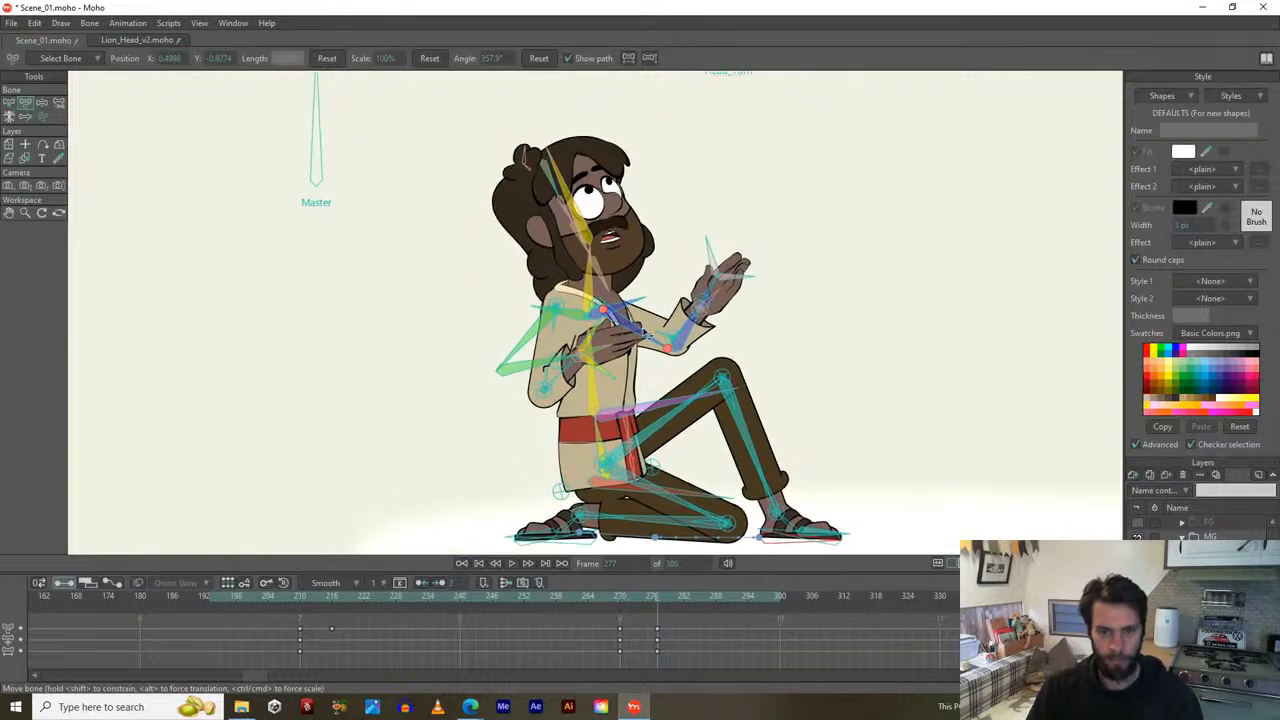
{"action": "left_click_drag", "start_coordinate": [650, 338], "coordinate": [636, 350]}
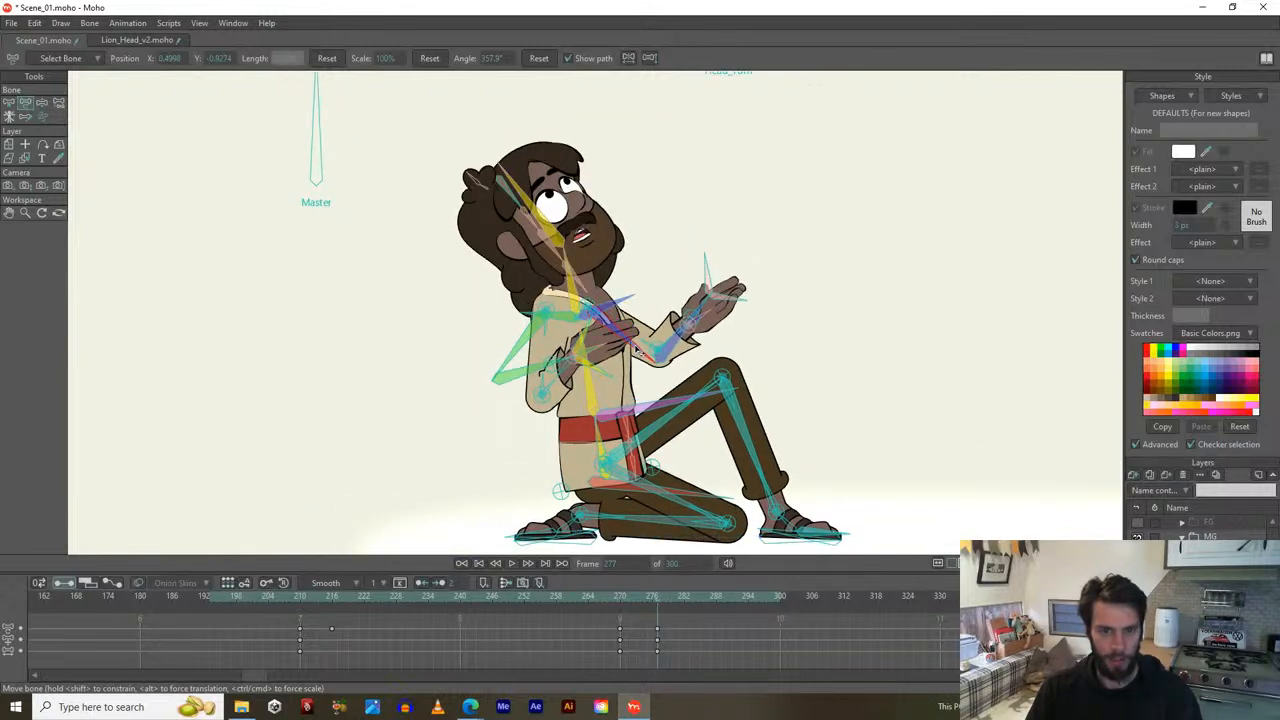
{"action": "left_click_drag", "start_coordinate": [514, 360], "coordinate": [527, 370]}
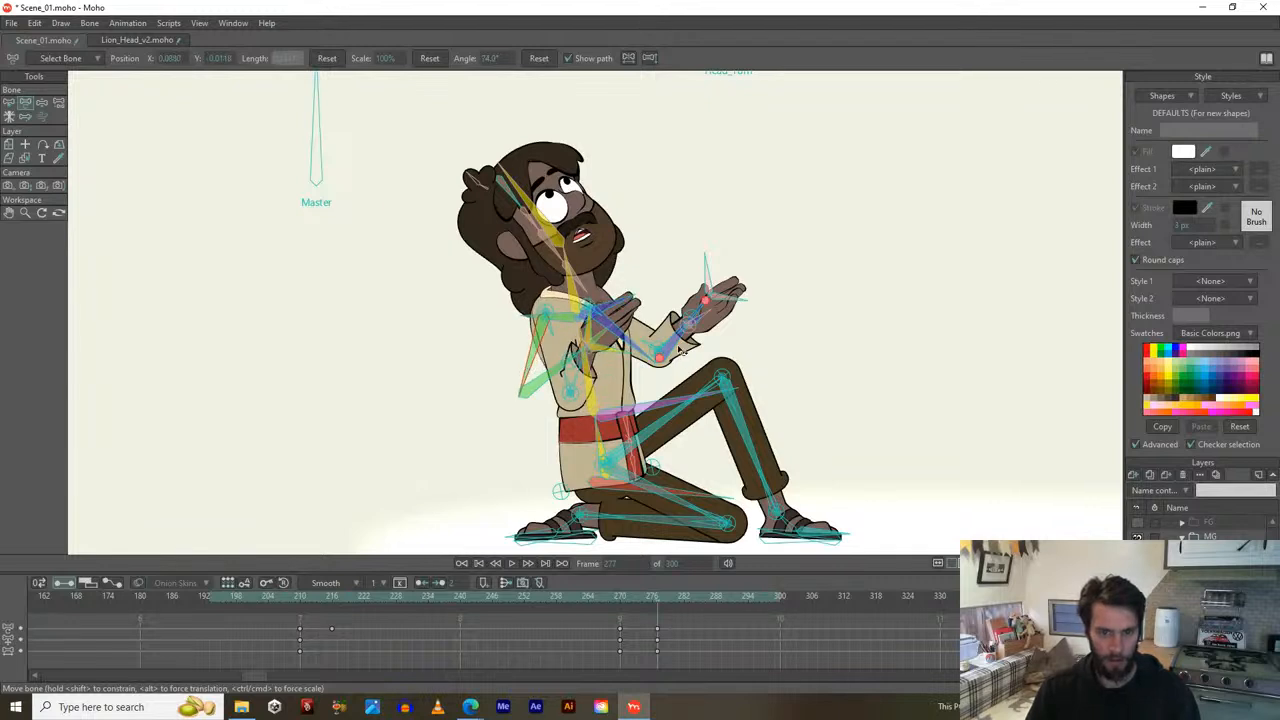
{"action": "mouse_move", "coordinate": [680, 350]}
{"action": "left_mouse_down"}
{"action": "mouse_move", "coordinate": [656, 355]}
{"action": "mouse_move", "coordinate": [667, 371]}
{"action": "left_mouse_up"}
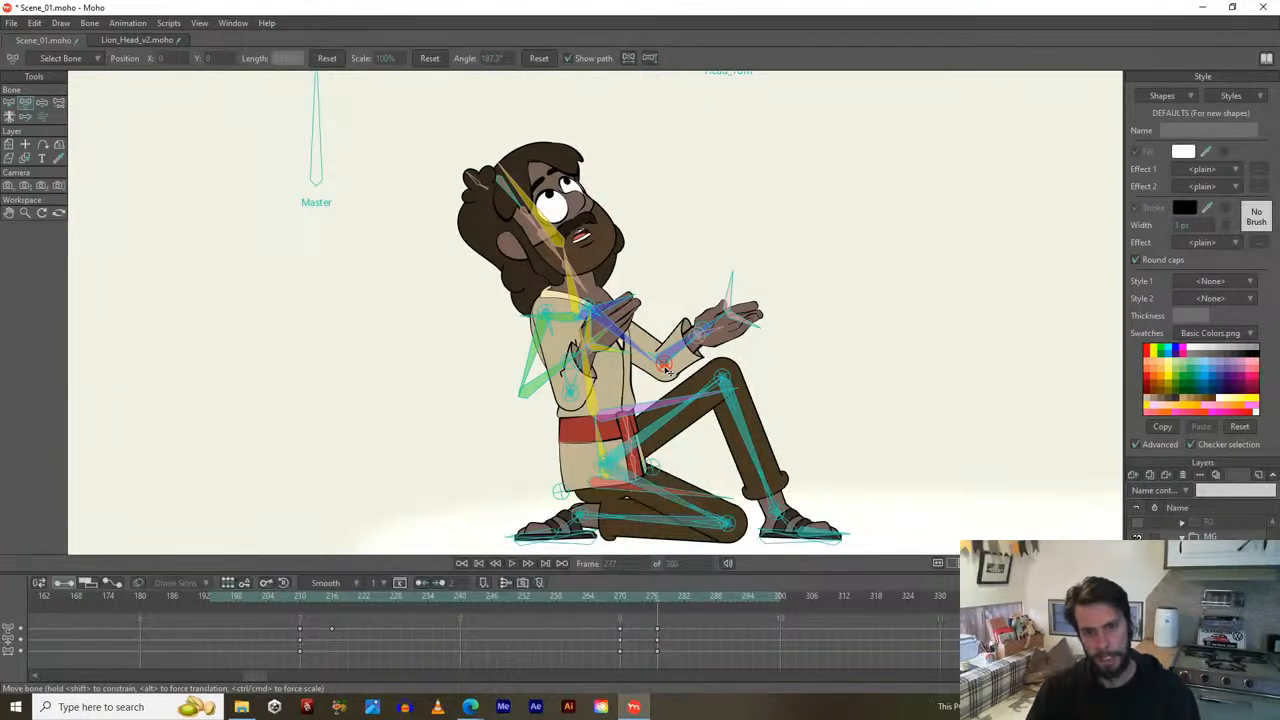
{"action": "scroll", "coordinate": [667, 371], "scroll_direction": "up", "scroll_amount": 1}
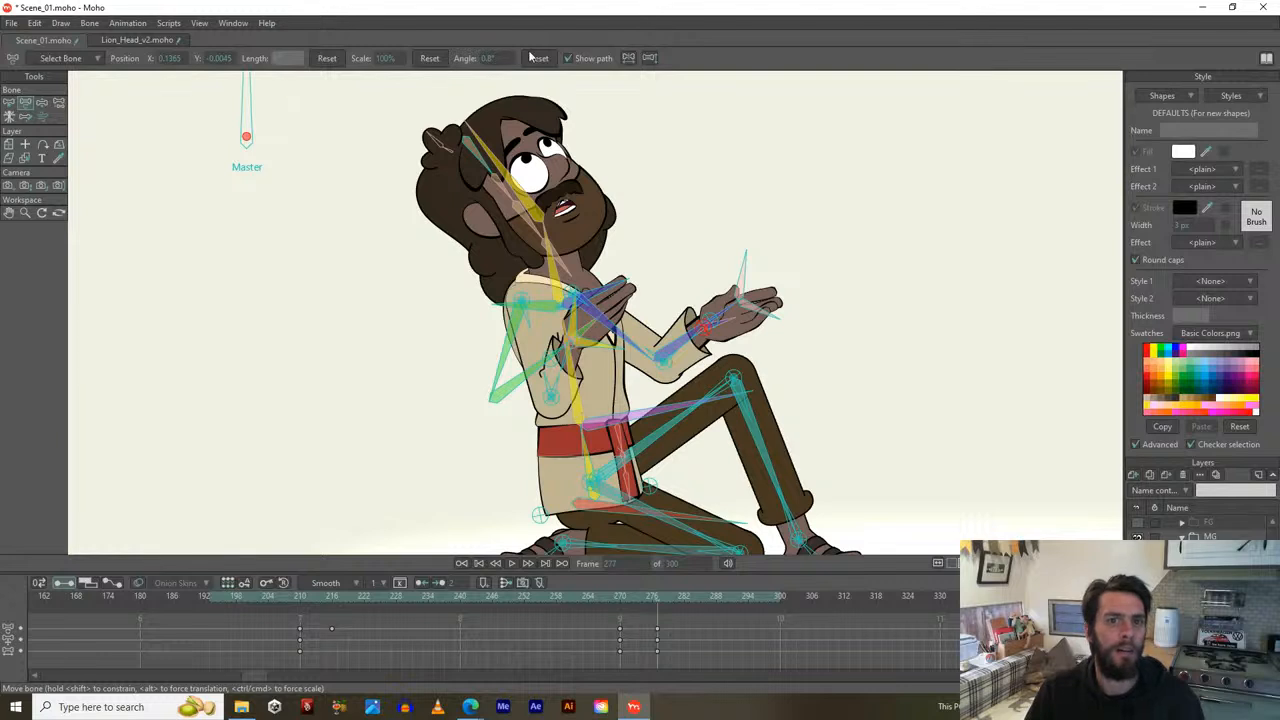
{"action": "left_click", "coordinate": [327, 60]}
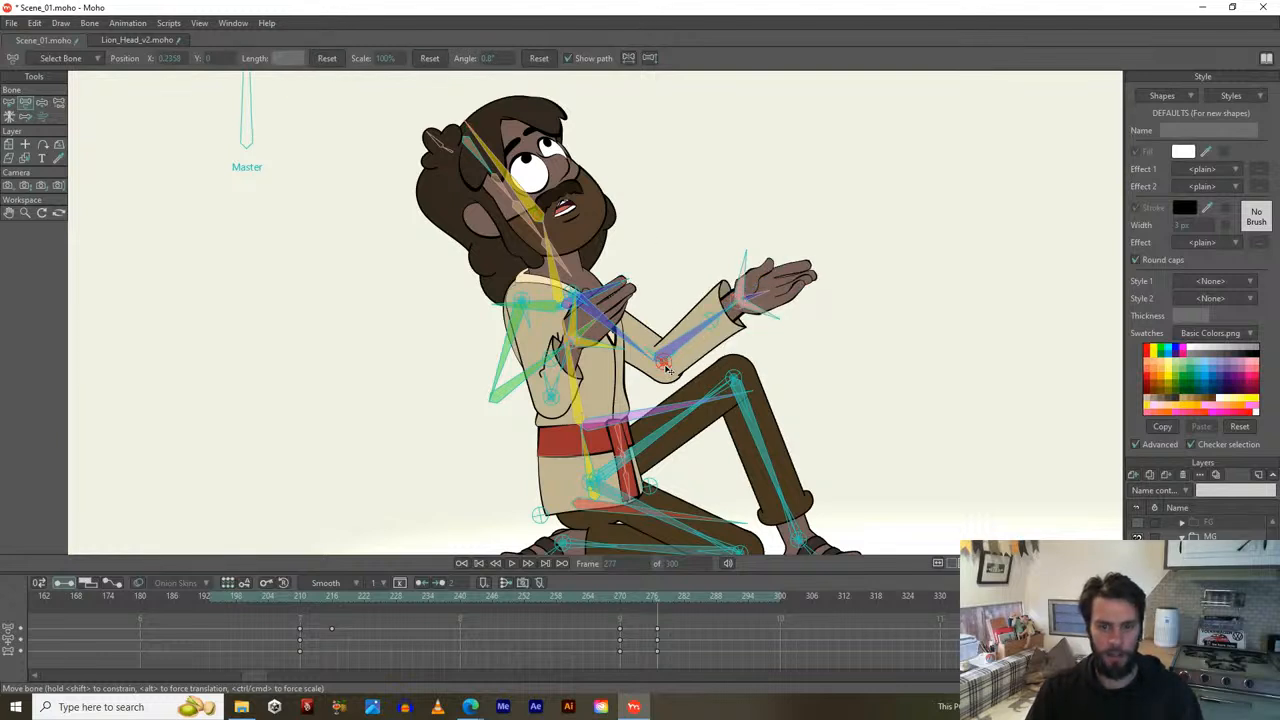
Re-bend the elbow, reset stray bones' angle, scale and position, and swing the arm toward the chest.
{"action": "mouse_move", "coordinate": [667, 370]}
{"action": "left_mouse_down"}
{"action": "mouse_move", "coordinate": [688, 357]}
{"action": "mouse_move", "coordinate": [666, 366]}
{"action": "left_mouse_up"}
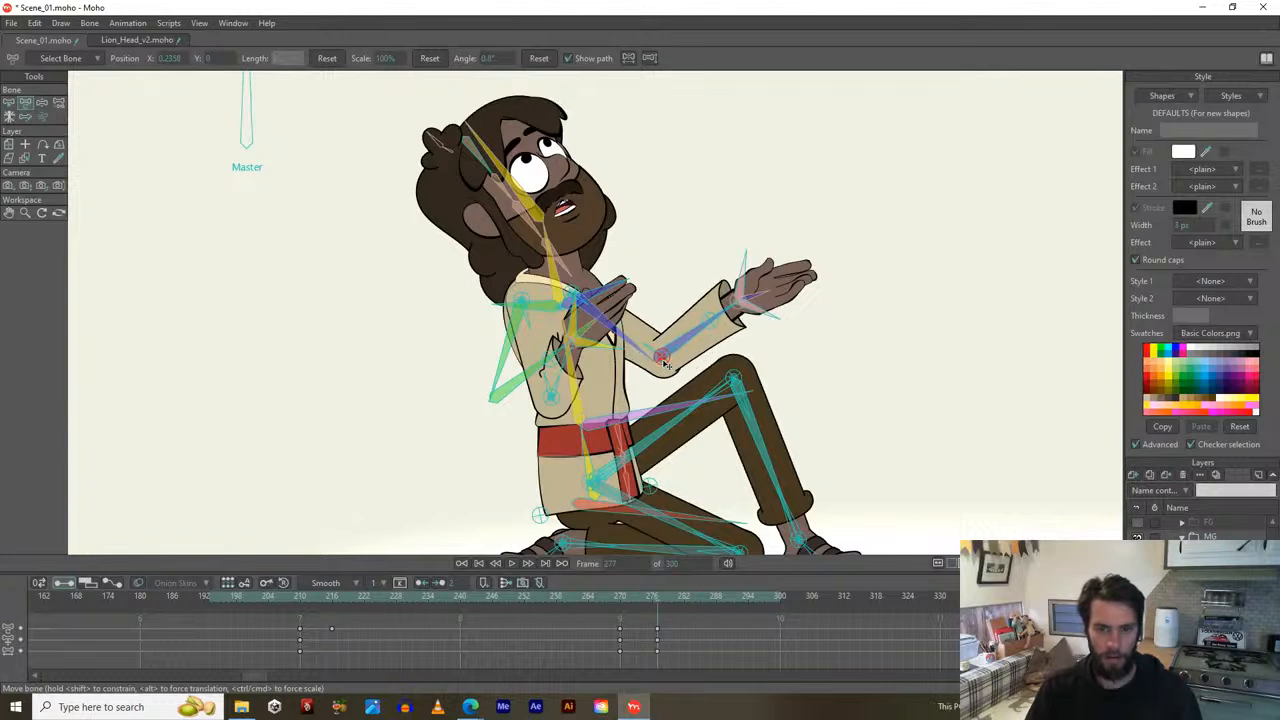
{"action": "left_click", "coordinate": [542, 63]}
{"action": "left_click", "coordinate": [432, 64]}
{"action": "left_click", "coordinate": [340, 61]}
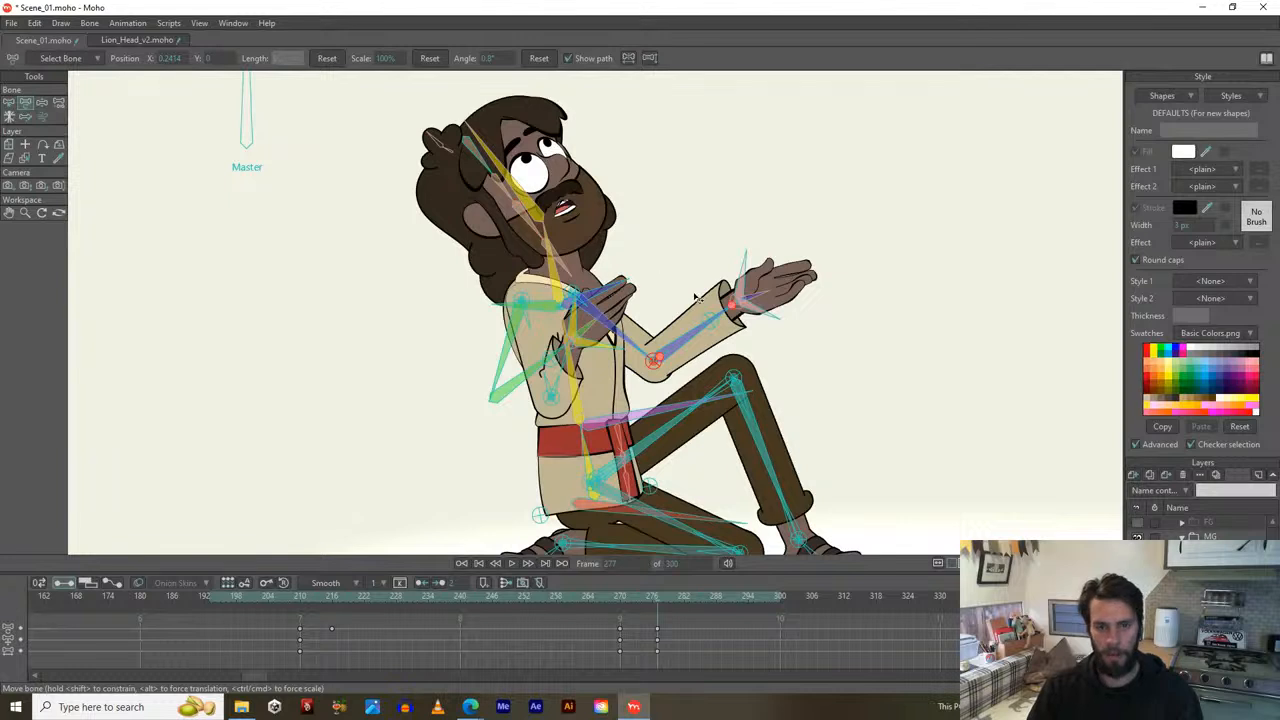
{"action": "left_click_drag", "start_coordinate": [673, 334], "coordinate": [687, 299]}
{"action": "scroll", "coordinate": [691, 317], "scroll_direction": "down", "scroll_amount": 2}
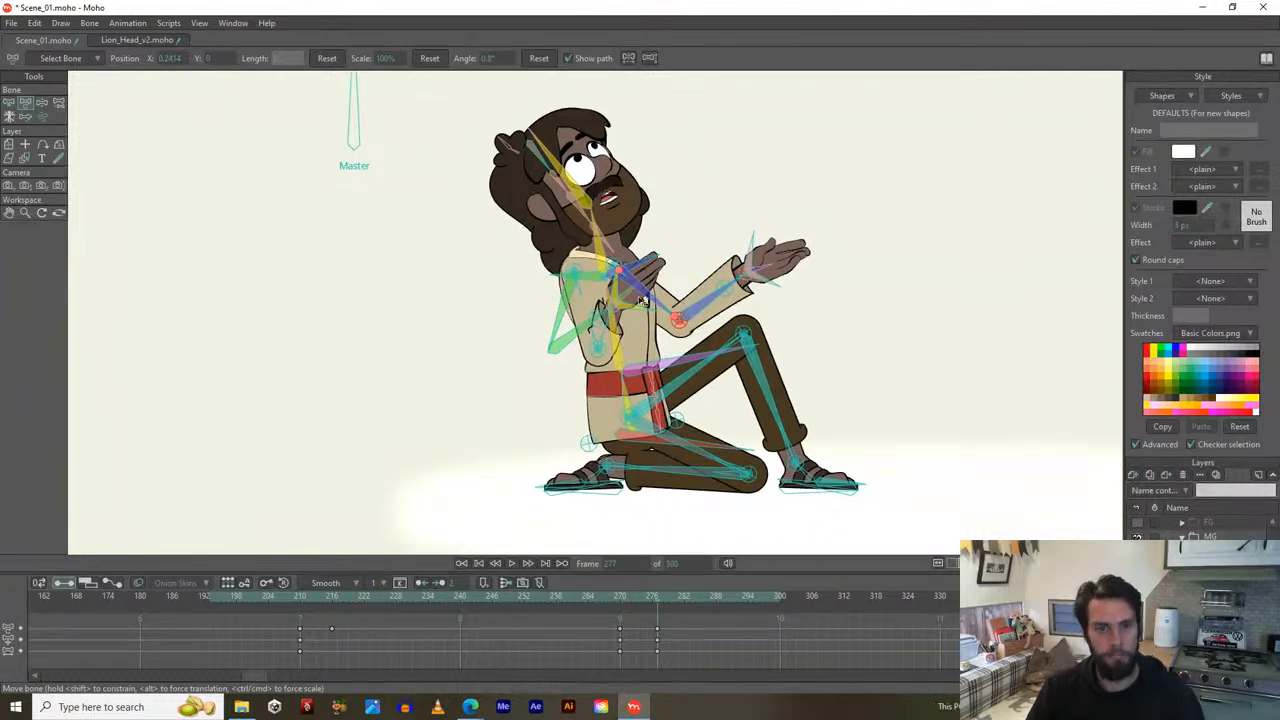
{"action": "left_click_drag", "start_coordinate": [565, 306], "coordinate": [596, 346]}
{"action": "left_click", "coordinate": [538, 58]}
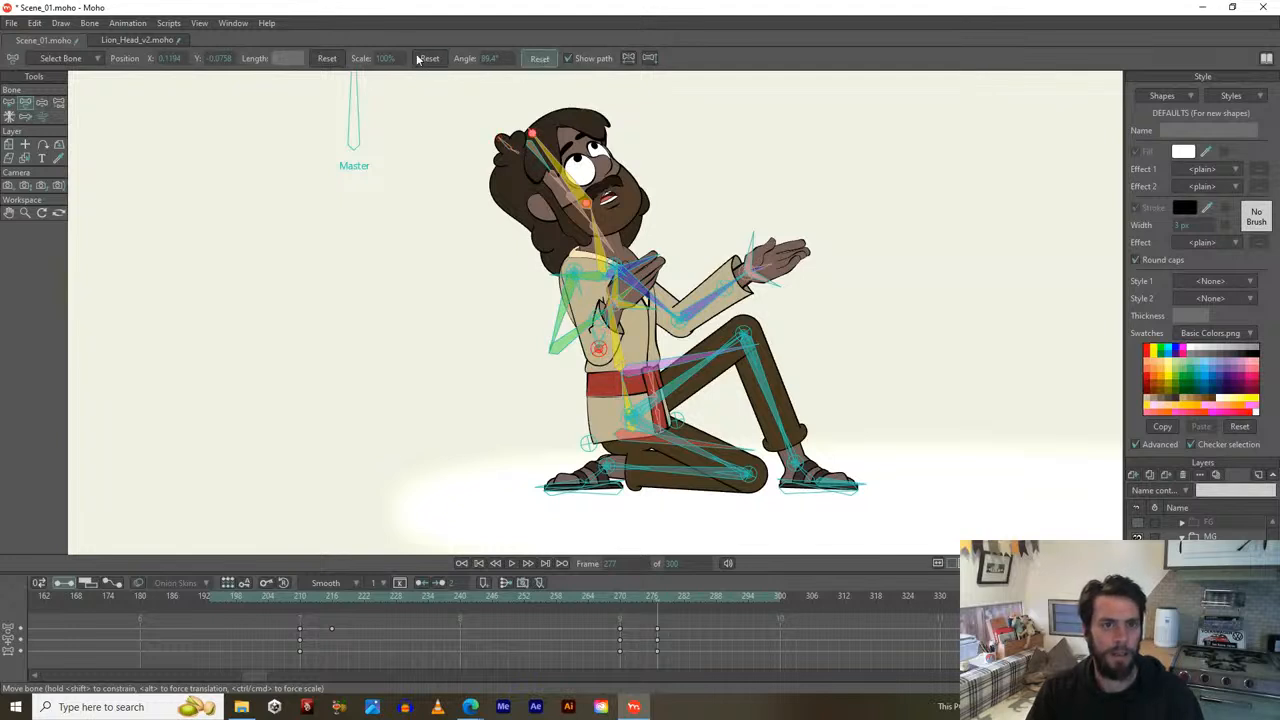
{"action": "left_click", "coordinate": [328, 58]}
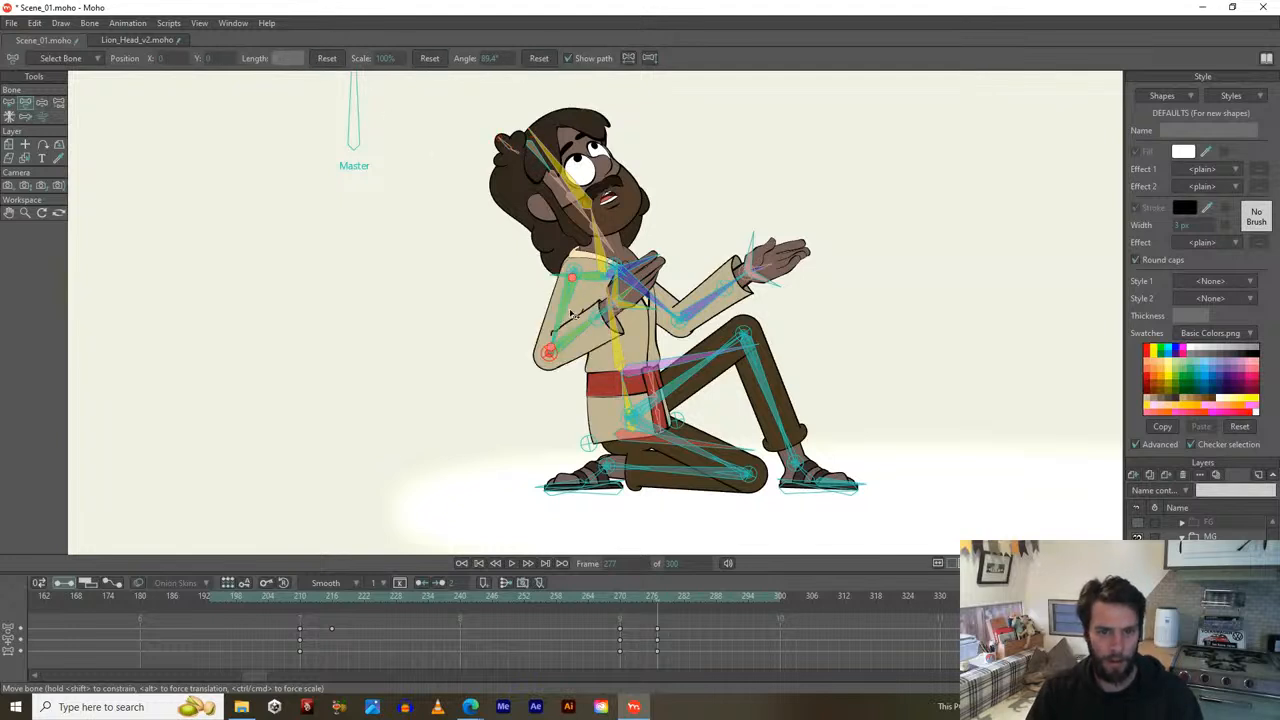
{"action": "left_click_drag", "start_coordinate": [563, 311], "coordinate": [573, 364]}
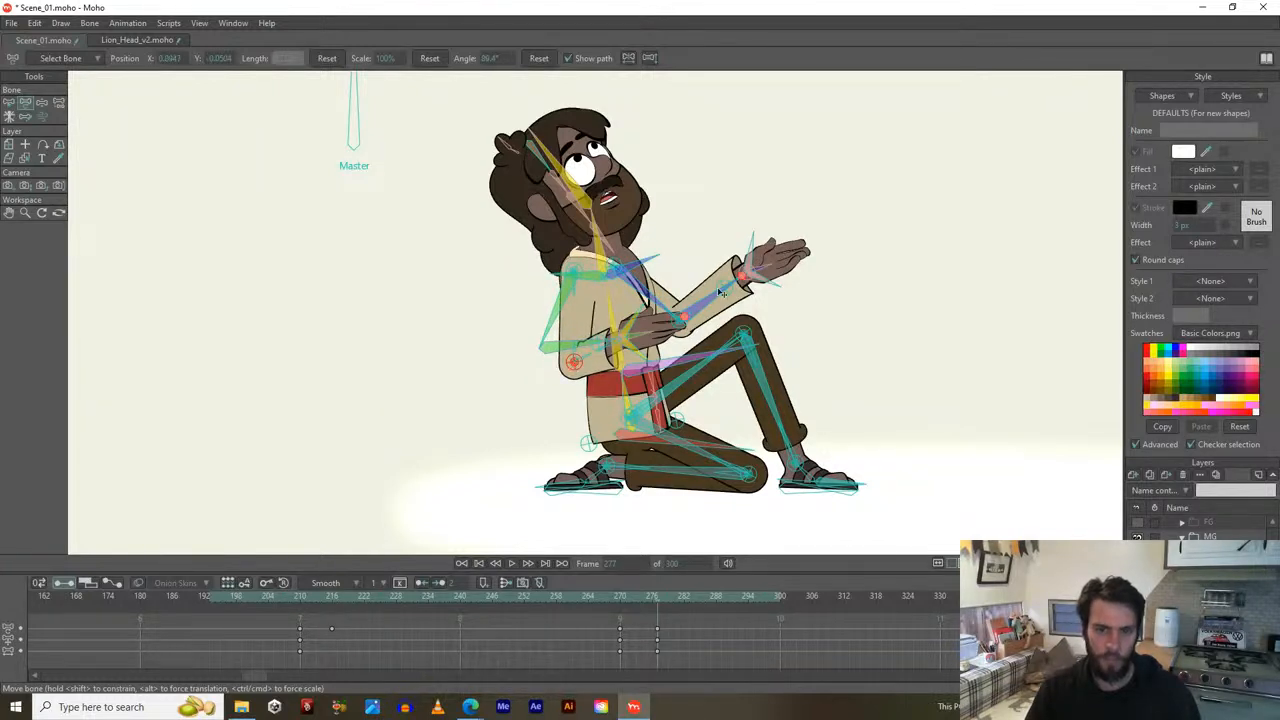
Turn the raised hand into an upturned open palm and rotate the hand over the chest.
{"action": "scroll", "coordinate": [734, 284], "scroll_direction": "up", "scroll_amount": 2}
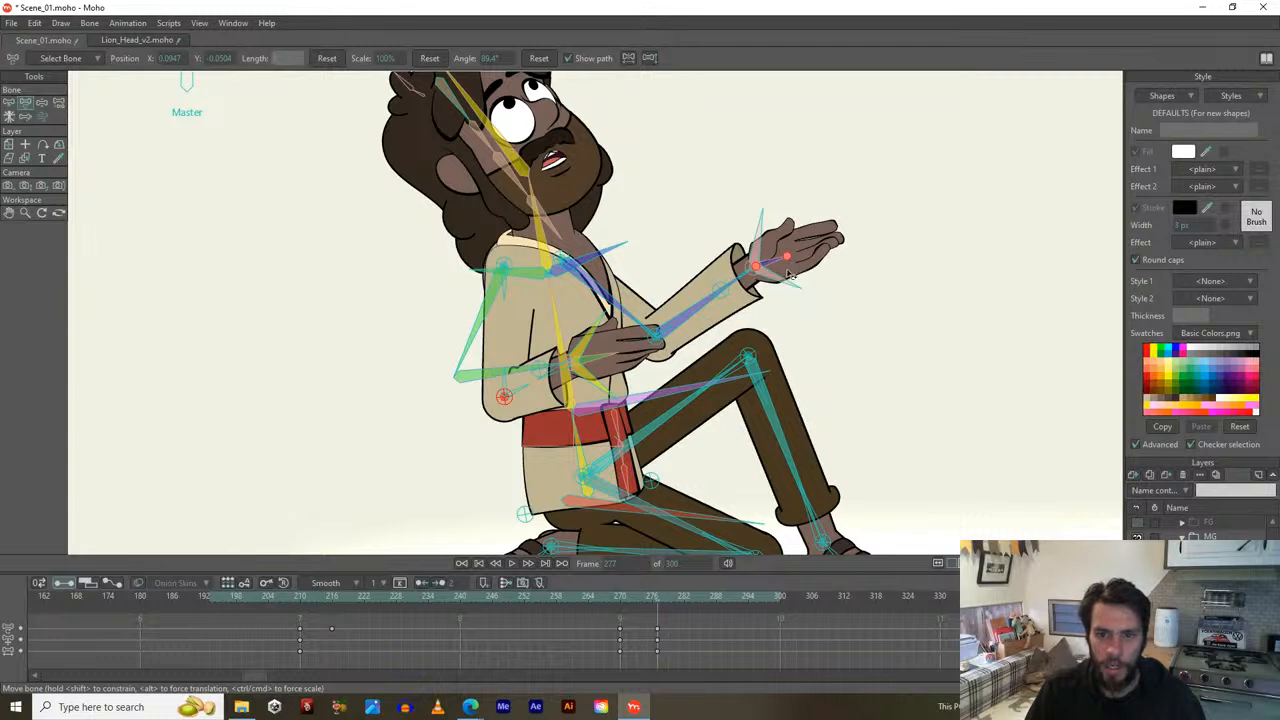
{"action": "mouse_move", "coordinate": [782, 284]}
{"action": "left_mouse_down"}
{"action": "mouse_move", "coordinate": [780, 270]}
{"action": "mouse_move", "coordinate": [779, 293]}
{"action": "mouse_move", "coordinate": [789, 288]}
{"action": "left_mouse_up"}
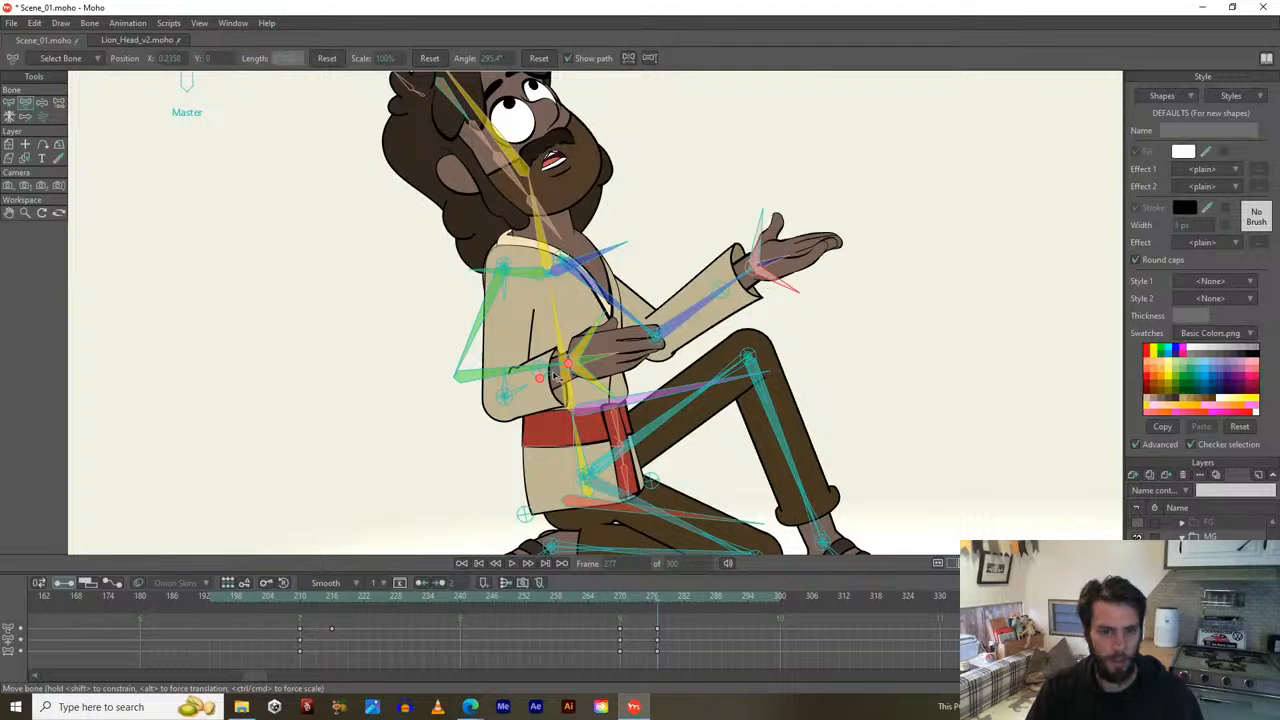
{"action": "left_click_drag", "start_coordinate": [591, 345], "coordinate": [585, 380]}
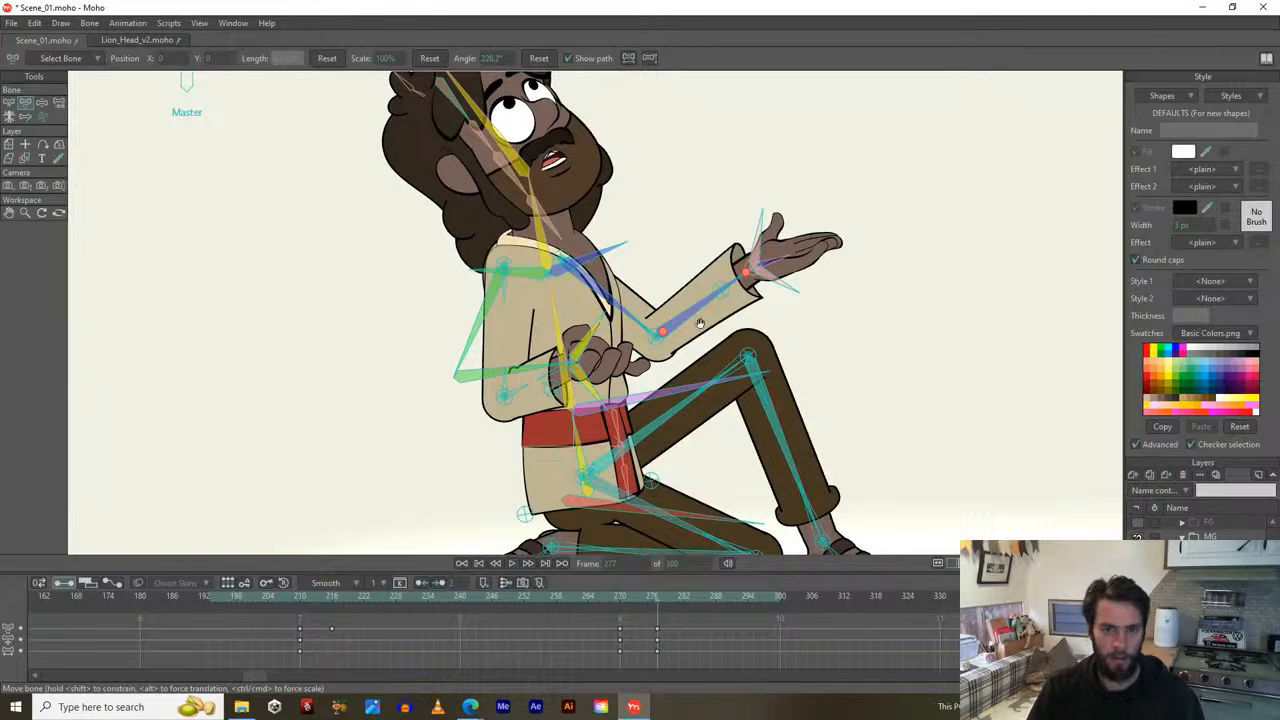
Zoom out, go back to frame 264, and play the animation to review the motion.
{"action": "left_click_drag", "start_coordinate": [700, 323], "coordinate": [648, 358]}
{"action": "scroll", "coordinate": [766, 243], "scroll_direction": "down", "scroll_amount": 2}
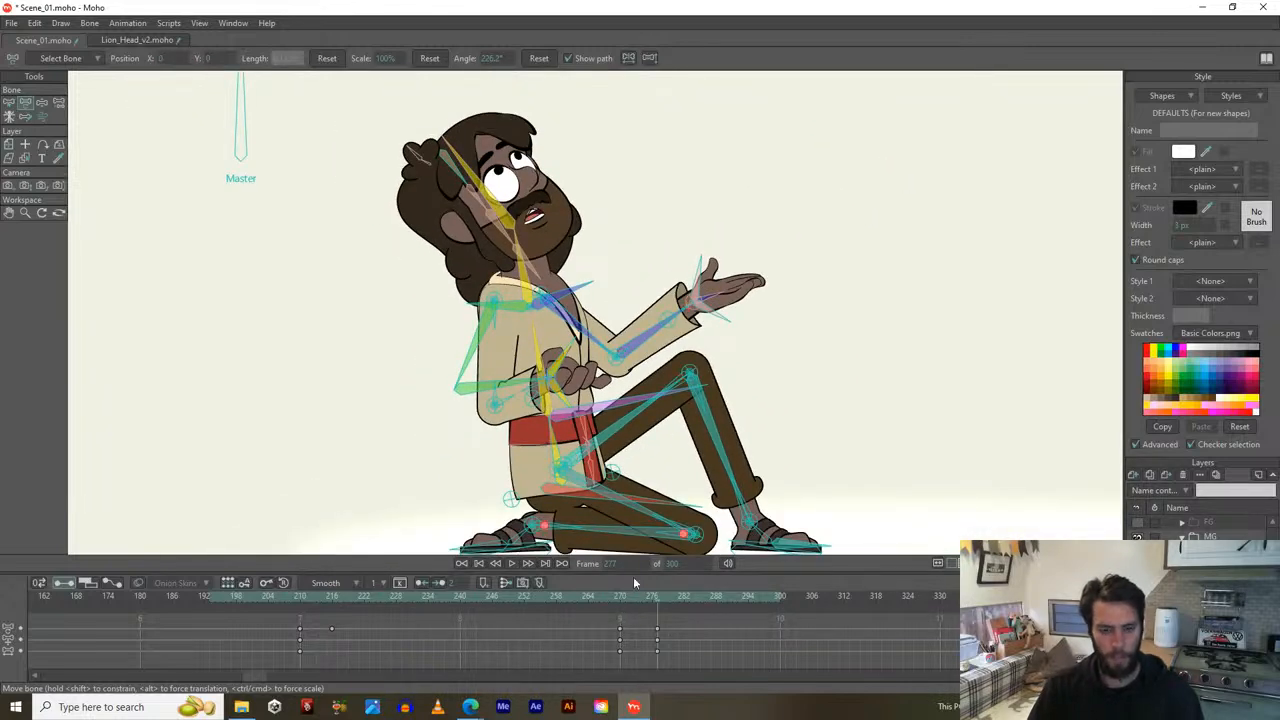
{"action": "left_click_drag", "start_coordinate": [620, 604], "coordinate": [576, 604]}
{"action": "key", "text": "space"}
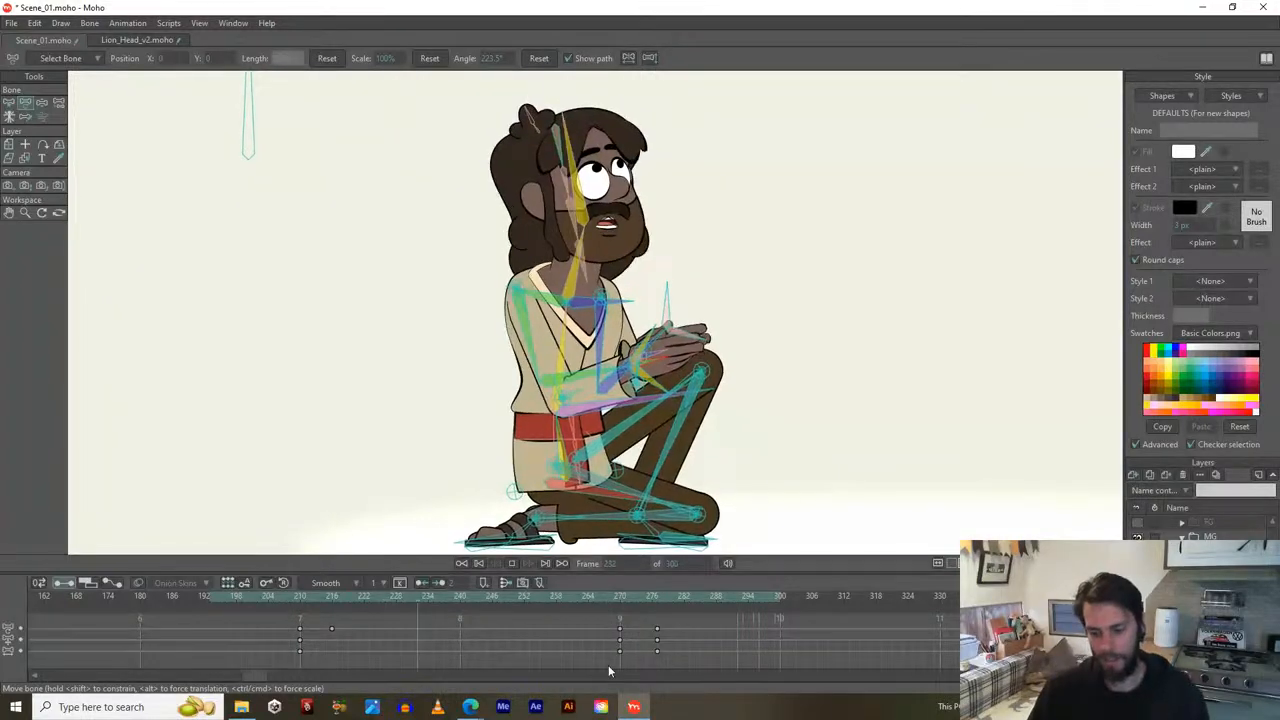
Step through frames 270–278, scroll the timeline past frame 300, and move to frame 329.
{"action": "left_click", "coordinate": [620, 594]}
{"action": "mouse_move", "coordinate": [628, 594]}
{"action": "left_mouse_down"}
{"action": "mouse_move", "coordinate": [674, 594]}
{"action": "mouse_move", "coordinate": [615, 596]}
{"action": "mouse_move", "coordinate": [853, 591]}
{"action": "mouse_move", "coordinate": [564, 612]}
{"action": "mouse_move", "coordinate": [295, 610]}
{"action": "mouse_move", "coordinate": [812, 597]}
{"action": "left_mouse_up"}
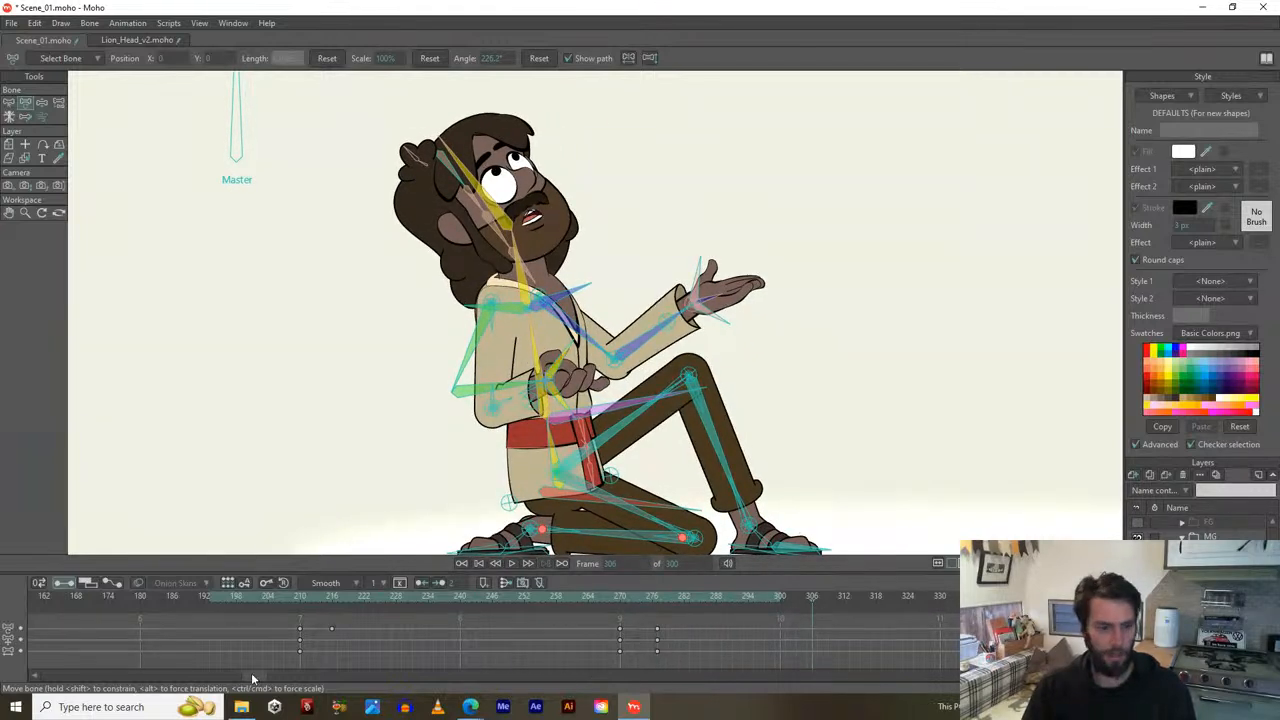
{"action": "left_click_drag", "start_coordinate": [253, 679], "coordinate": [377, 667]}
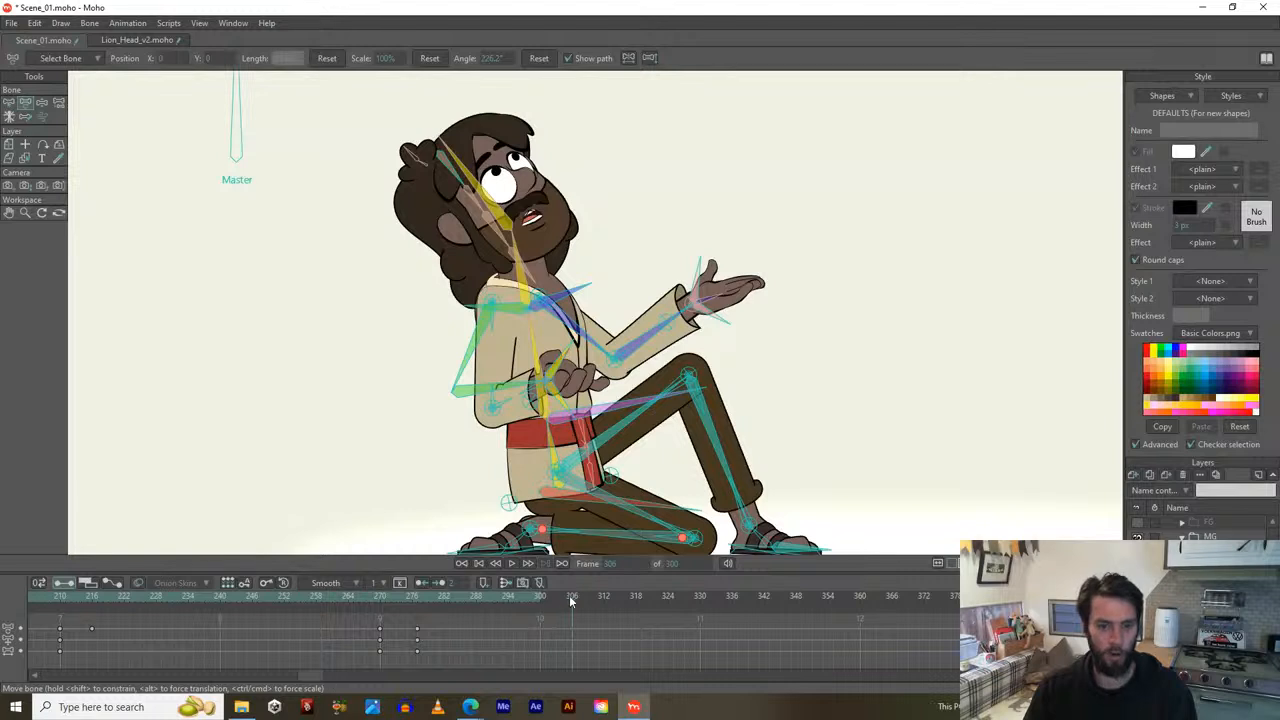
{"action": "left_click_drag", "start_coordinate": [571, 598], "coordinate": [632, 598]}
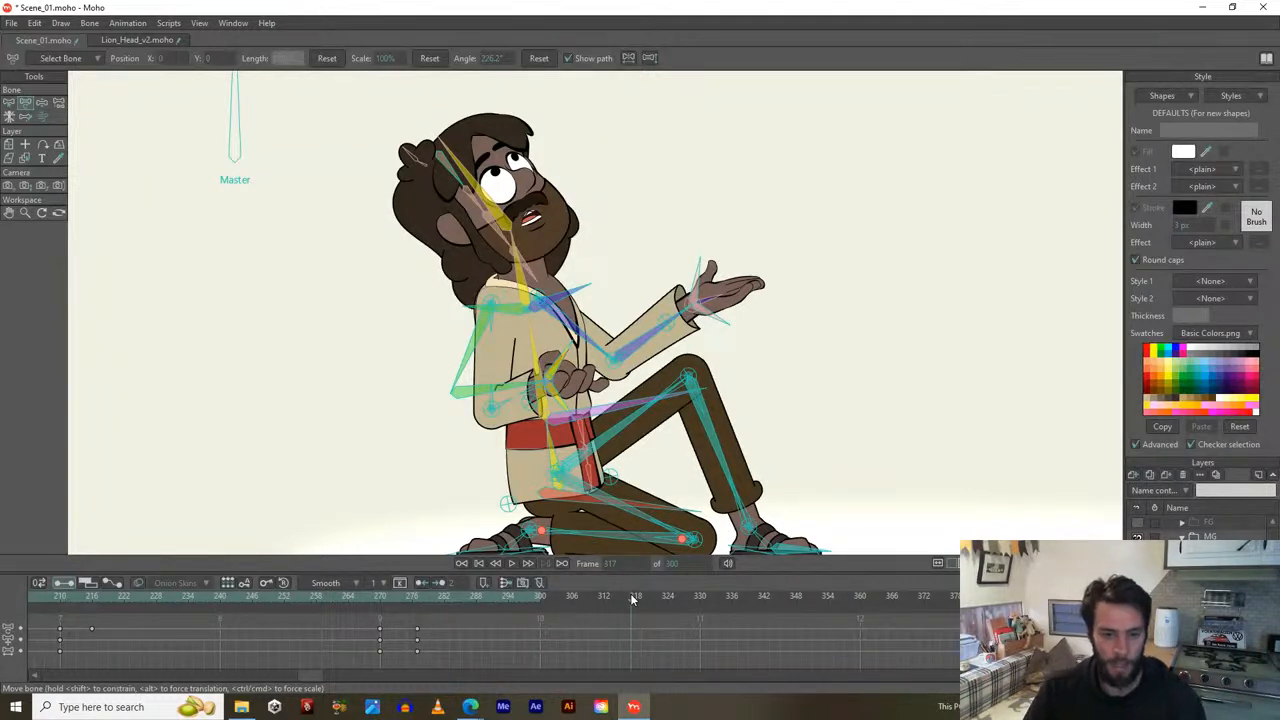
{"action": "left_click_drag", "start_coordinate": [632, 598], "coordinate": [636, 601]}
{"action": "left_click_drag", "start_coordinate": [621, 457], "coordinate": [606, 396]}
{"action": "left_click_drag", "start_coordinate": [666, 603], "coordinate": [698, 603]}
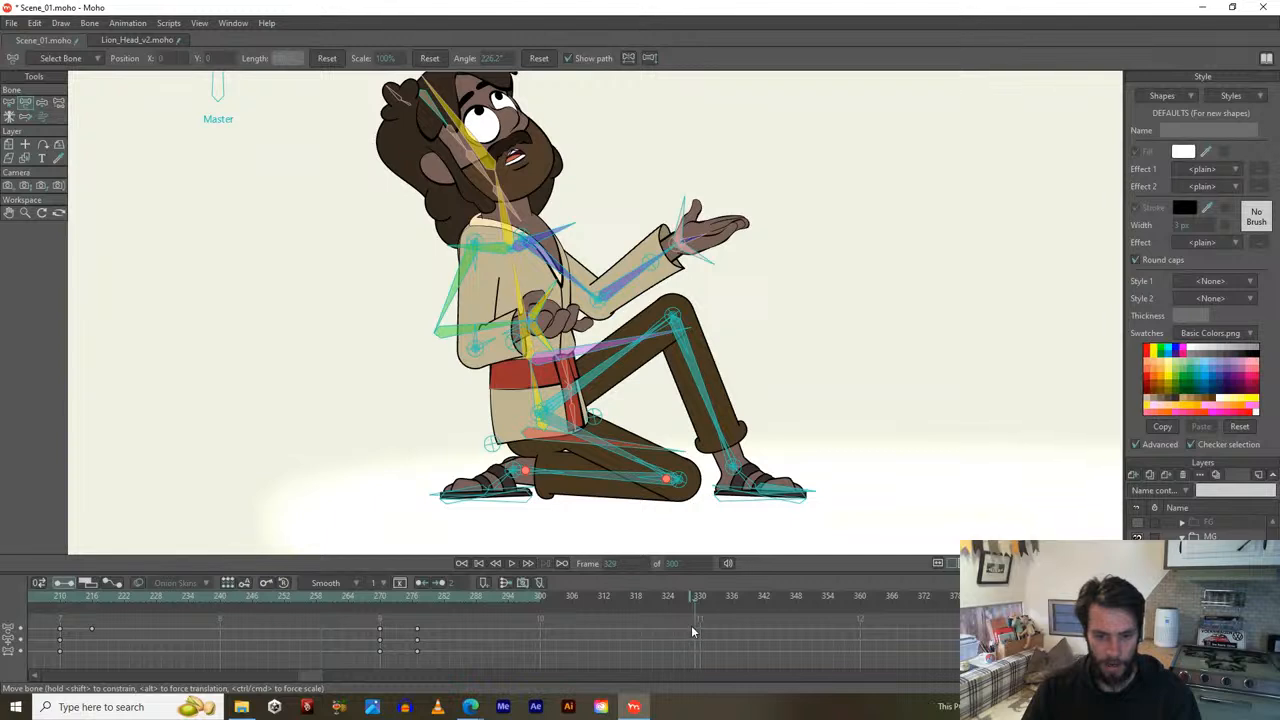
Add keyframes at frame 329 on each of the three animated channel rows.
{"action": "right_click", "coordinate": [692, 631]}
{"action": "left_click", "coordinate": [722, 441]}
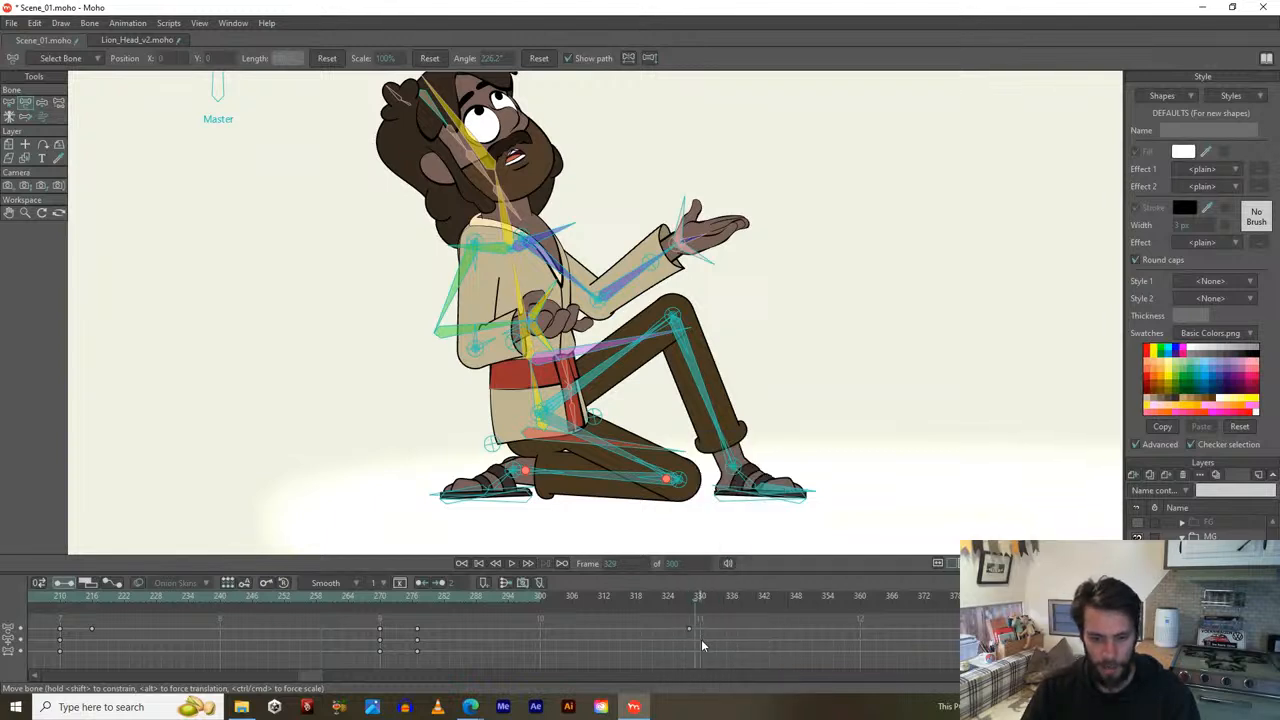
{"action": "right_click", "coordinate": [692, 638]}
{"action": "left_click", "coordinate": [722, 441]}
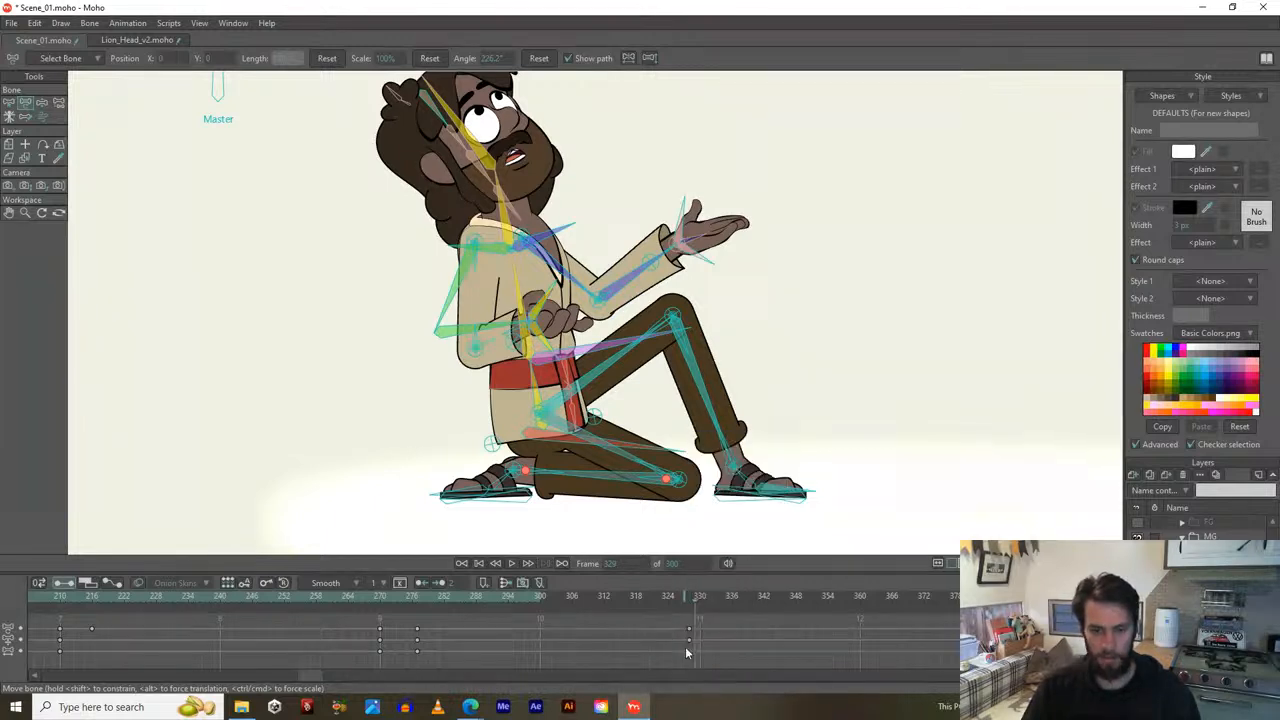
{"action": "right_click", "coordinate": [691, 652]}
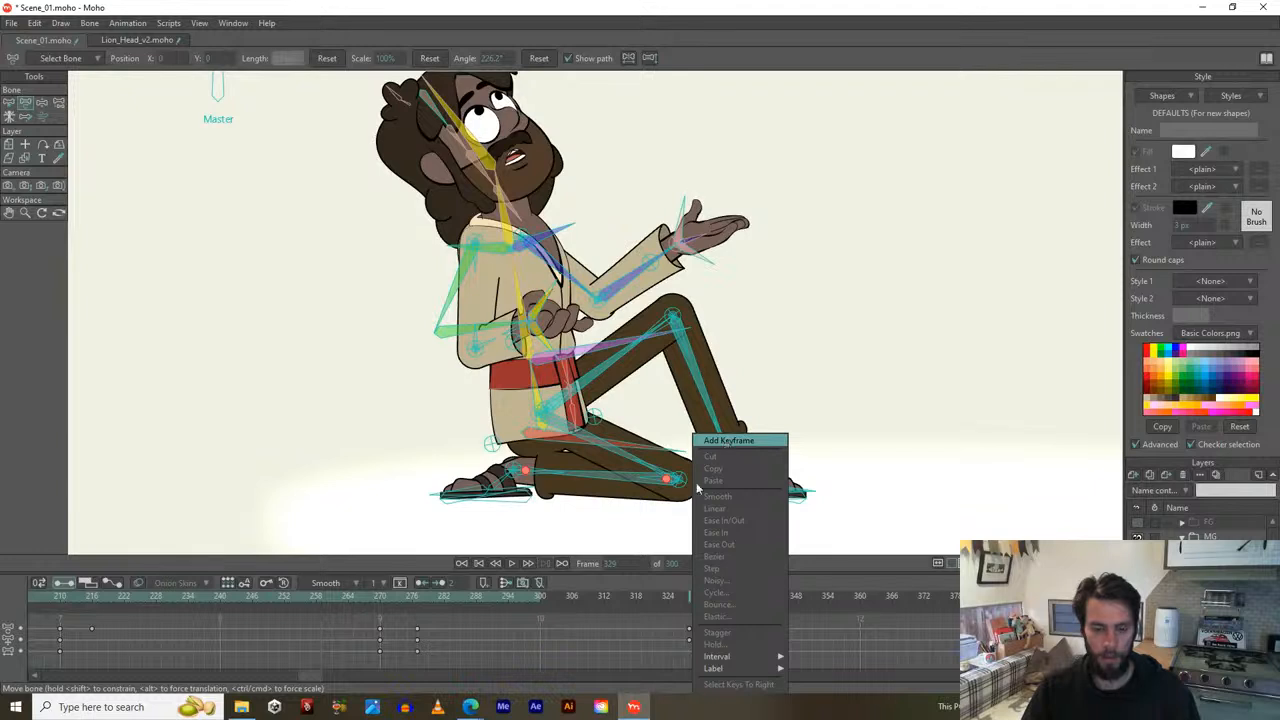
{"action": "left_click", "coordinate": [724, 441]}
{"action": "left_click", "coordinate": [701, 600]}
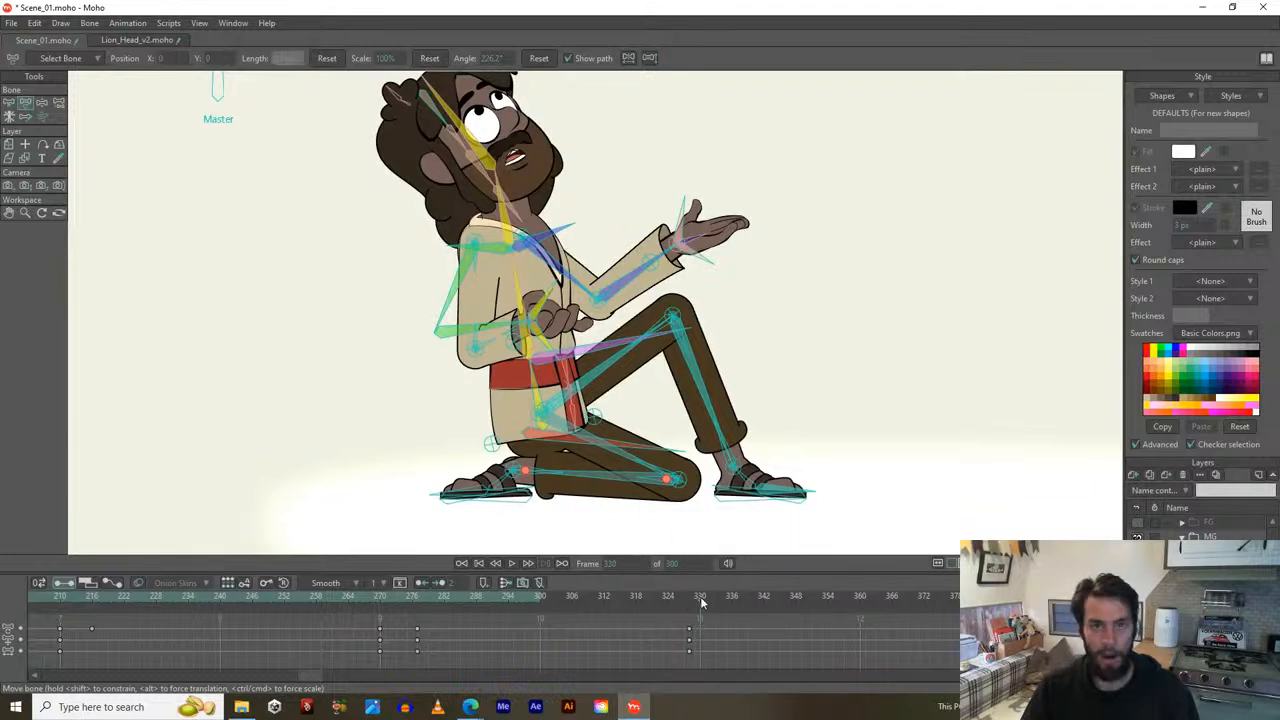
Scrub ahead through frame 334 to frame 337 and nudge the canvas view.
{"action": "left_click_drag", "start_coordinate": [701, 600], "coordinate": [724, 600]}
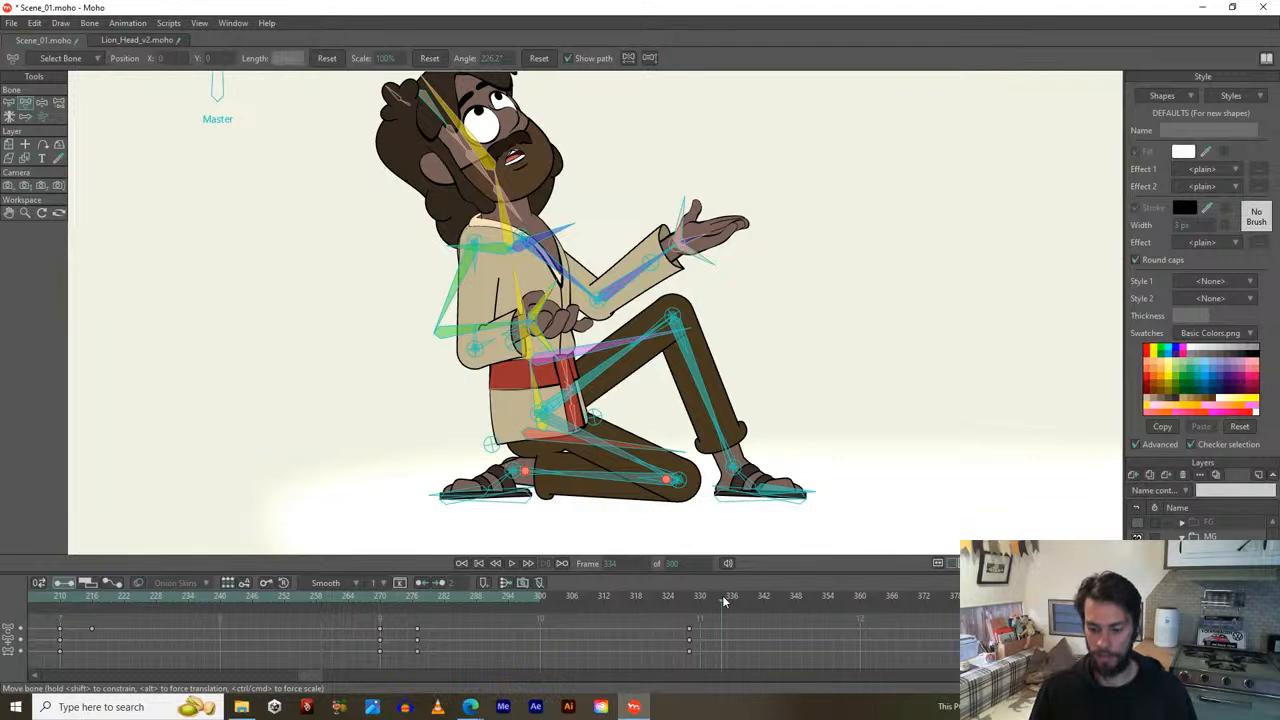
{"action": "left_click_drag", "start_coordinate": [725, 600], "coordinate": [738, 600]}
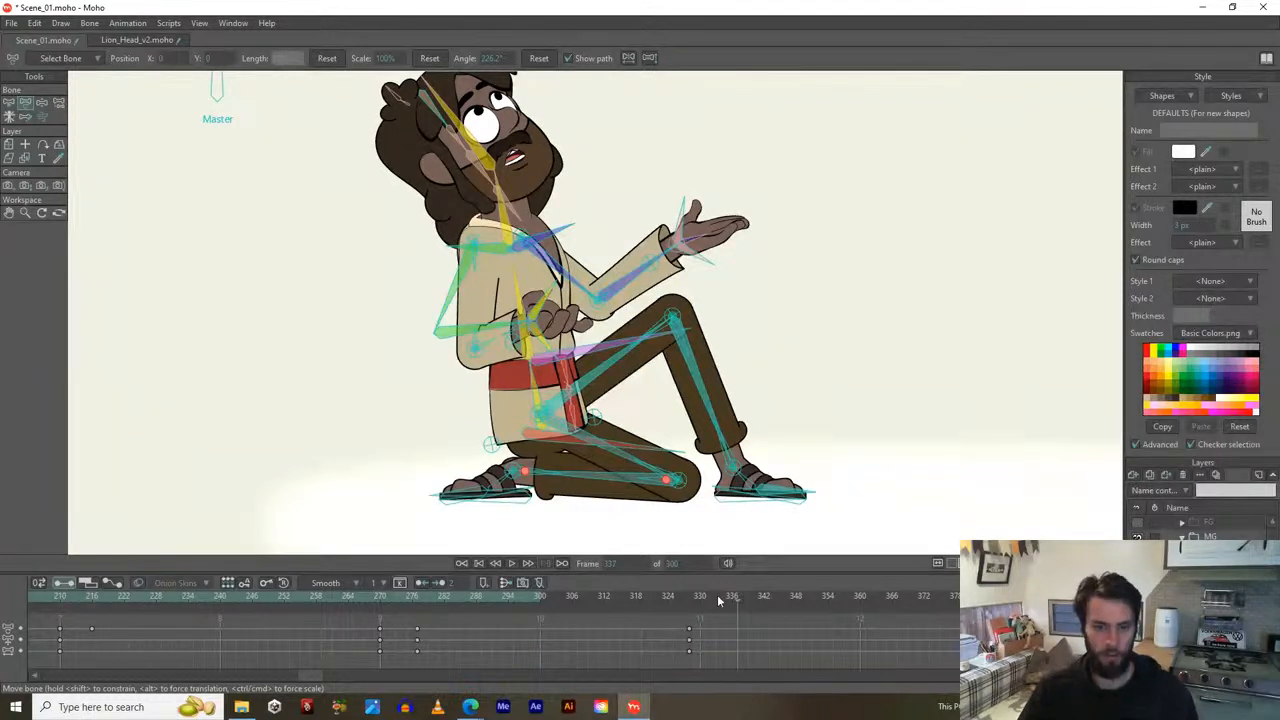
{"action": "left_click_drag", "start_coordinate": [663, 472], "coordinate": [686, 450]}
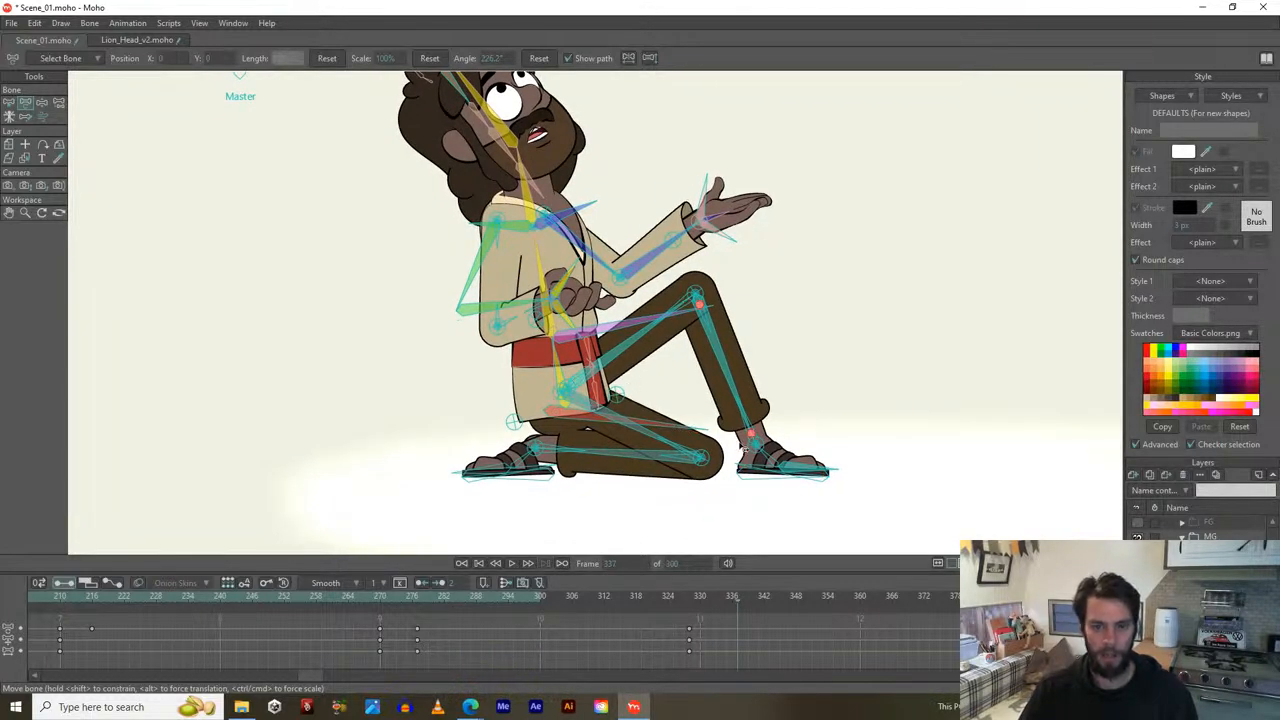
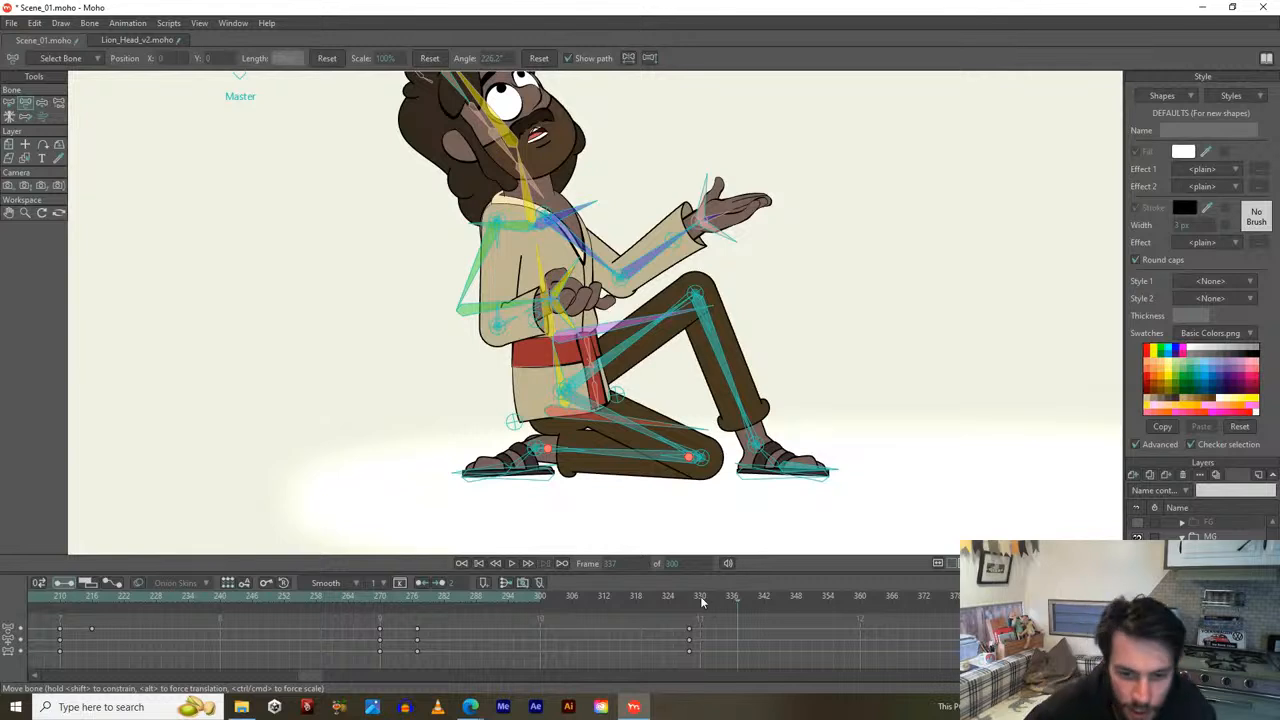
At frame 332, tilt the torso and head back, straightening the spine and raising the hip slightly.
{"action": "left_click_drag", "start_coordinate": [702, 598], "coordinate": [711, 600]}
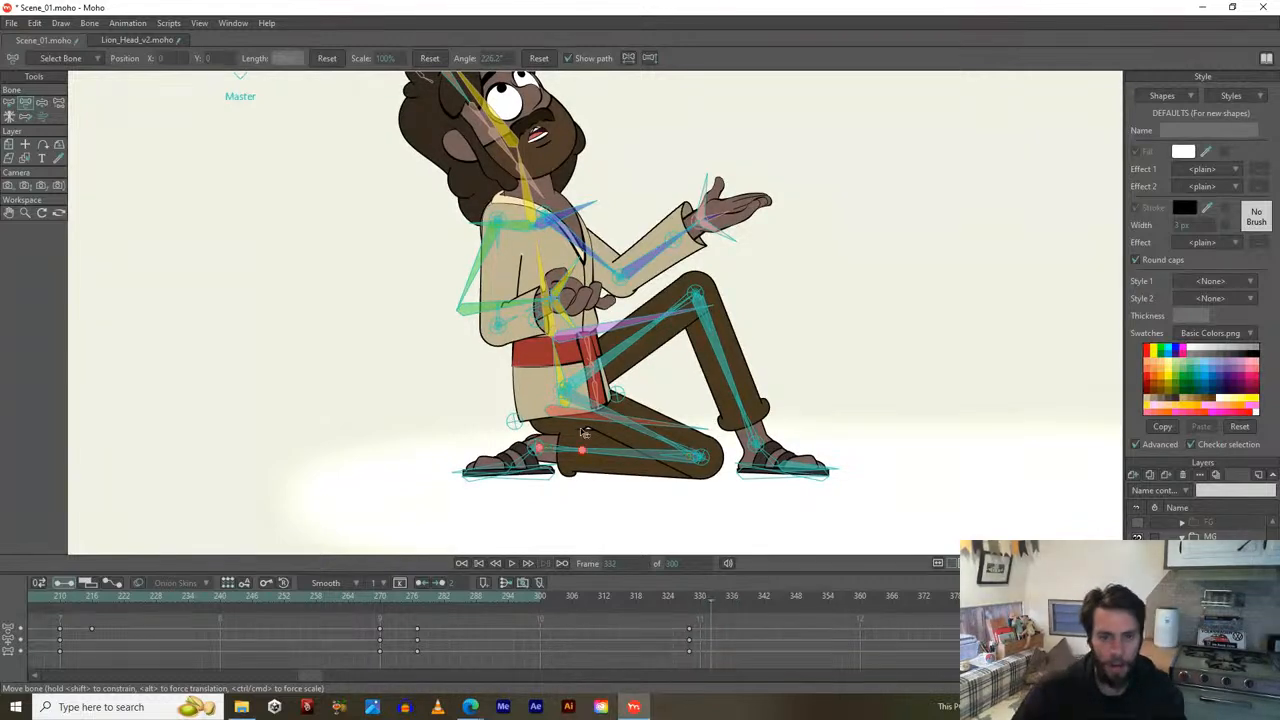
{"action": "left_click_drag", "start_coordinate": [584, 419], "coordinate": [589, 410]}
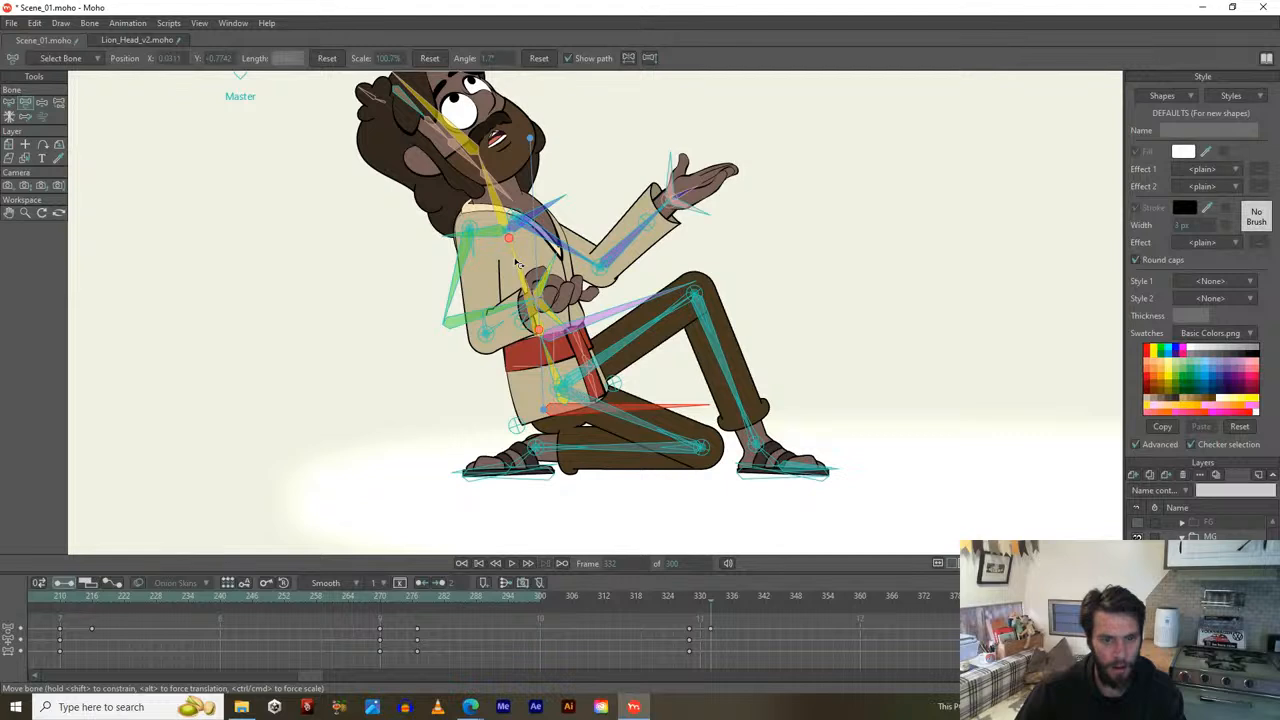
{"action": "left_click_drag", "start_coordinate": [516, 261], "coordinate": [533, 261]}
{"action": "left_click_drag", "start_coordinate": [641, 408], "coordinate": [637, 396]}
{"action": "left_click_drag", "start_coordinate": [513, 267], "coordinate": [526, 267]}
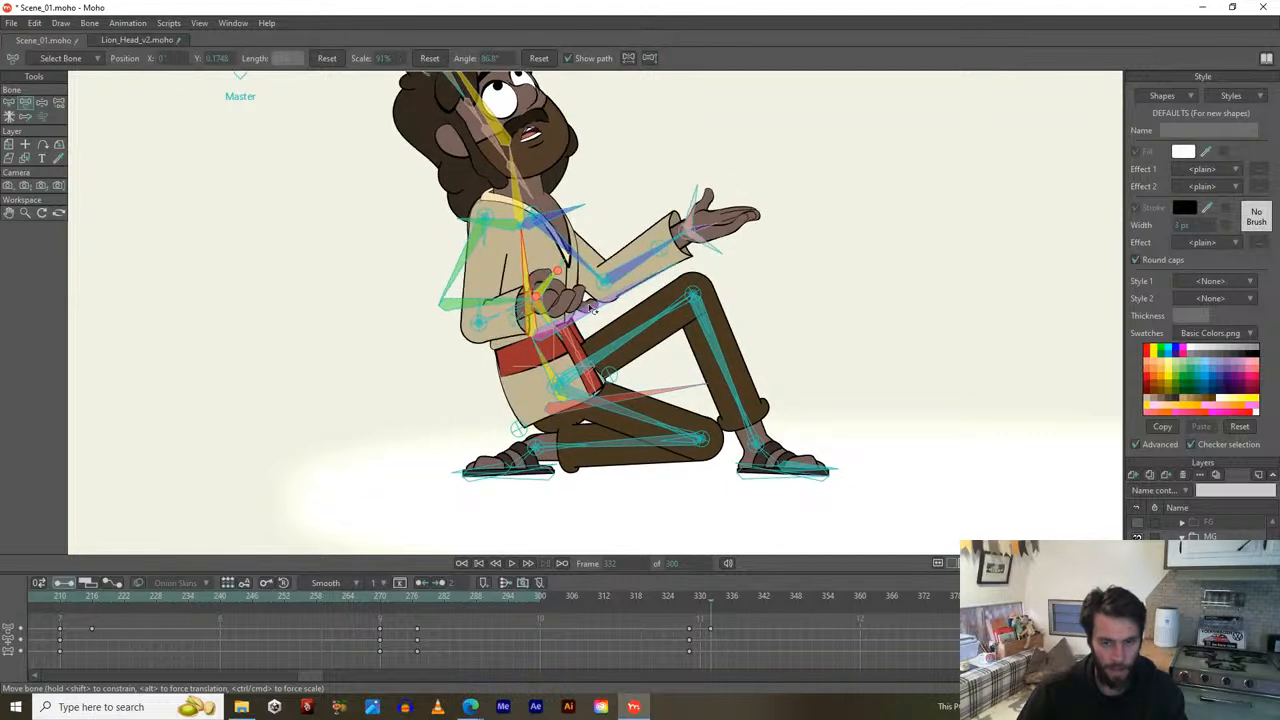
Lift the right foot control bone up-left to fold the front leg, then review frames near 328.
{"action": "left_click", "coordinate": [743, 476]}
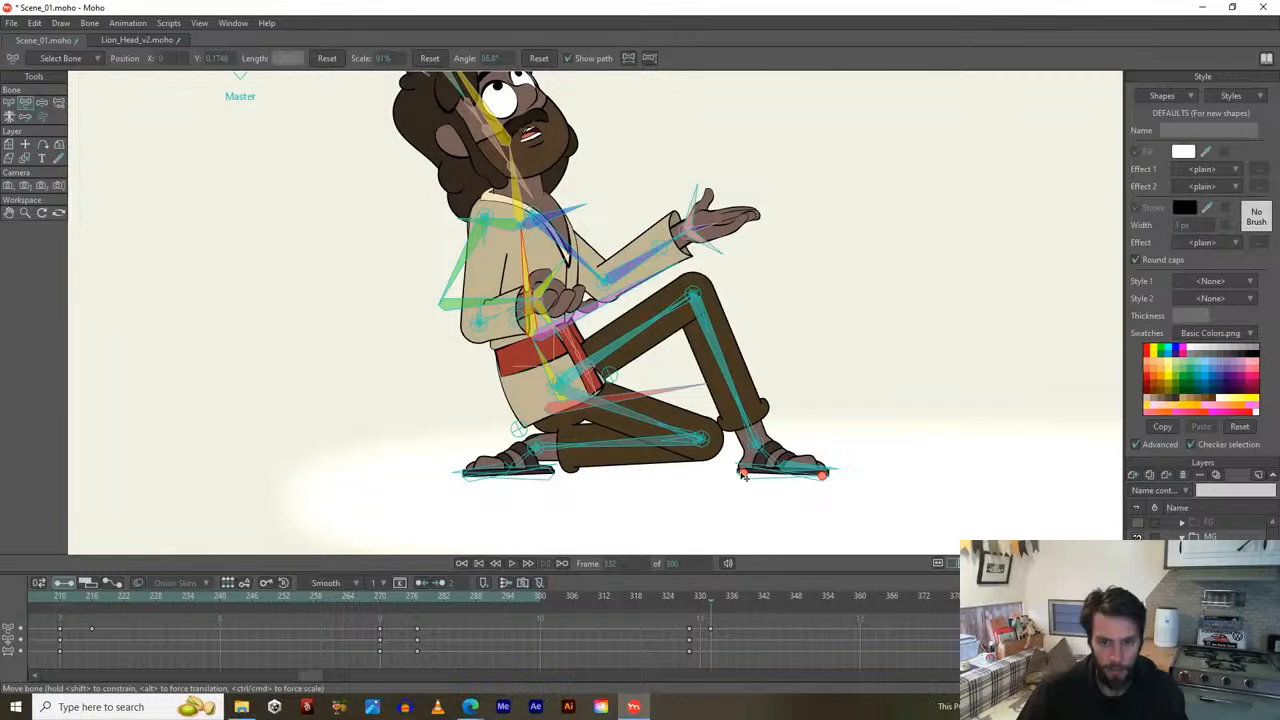
{"action": "left_click_drag", "start_coordinate": [743, 476], "coordinate": [714, 448]}
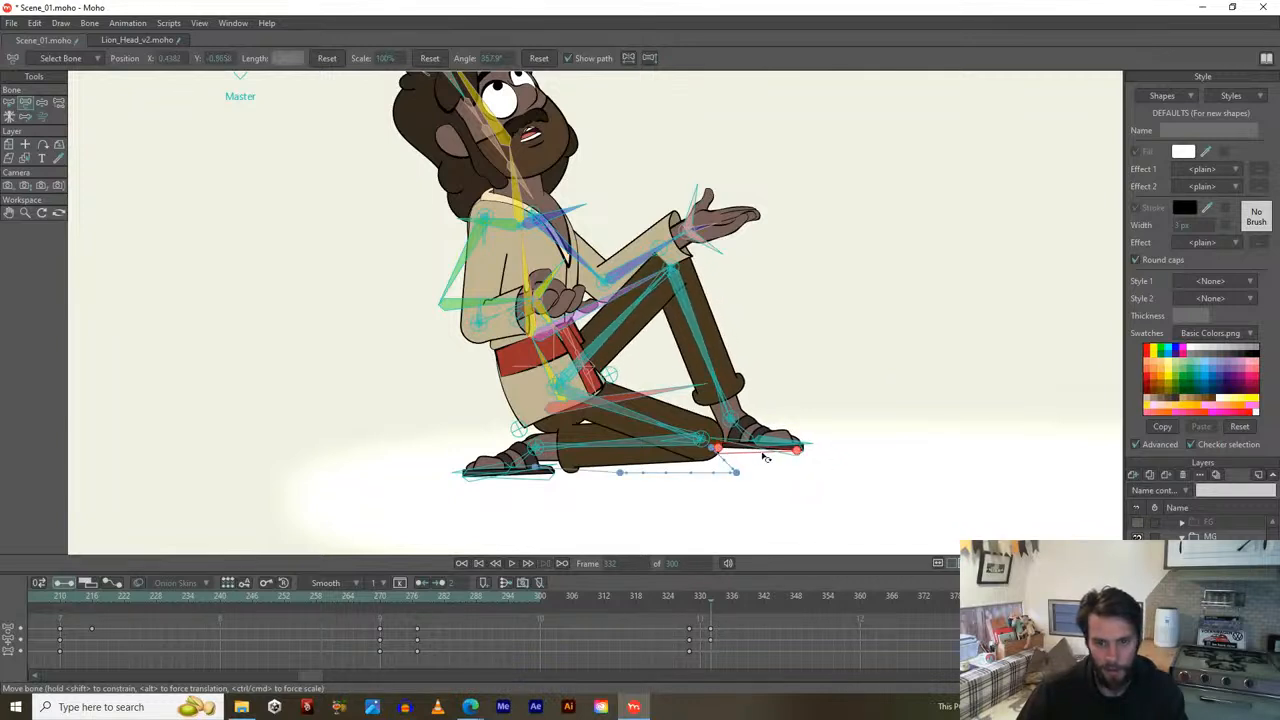
{"action": "left_click_drag", "start_coordinate": [799, 451], "coordinate": [746, 436]}
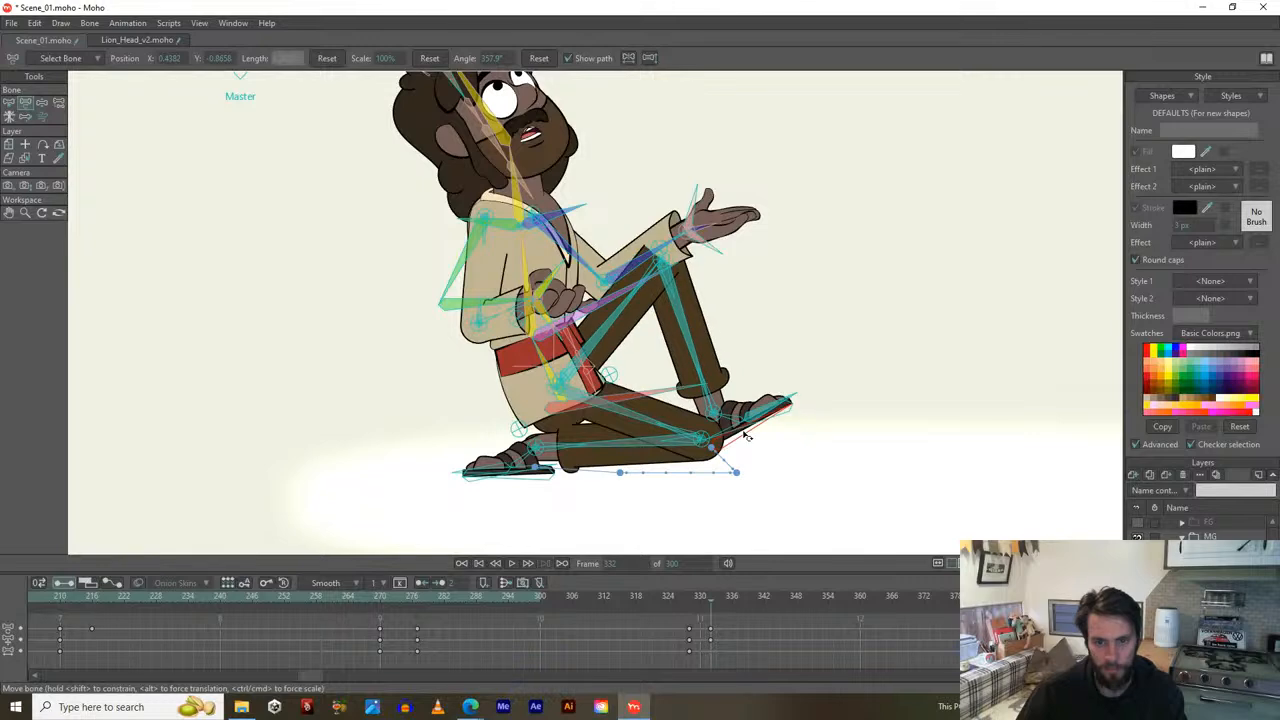
{"action": "left_click", "coordinate": [694, 598]}
{"action": "left_click_drag", "start_coordinate": [694, 598], "coordinate": [711, 600]}
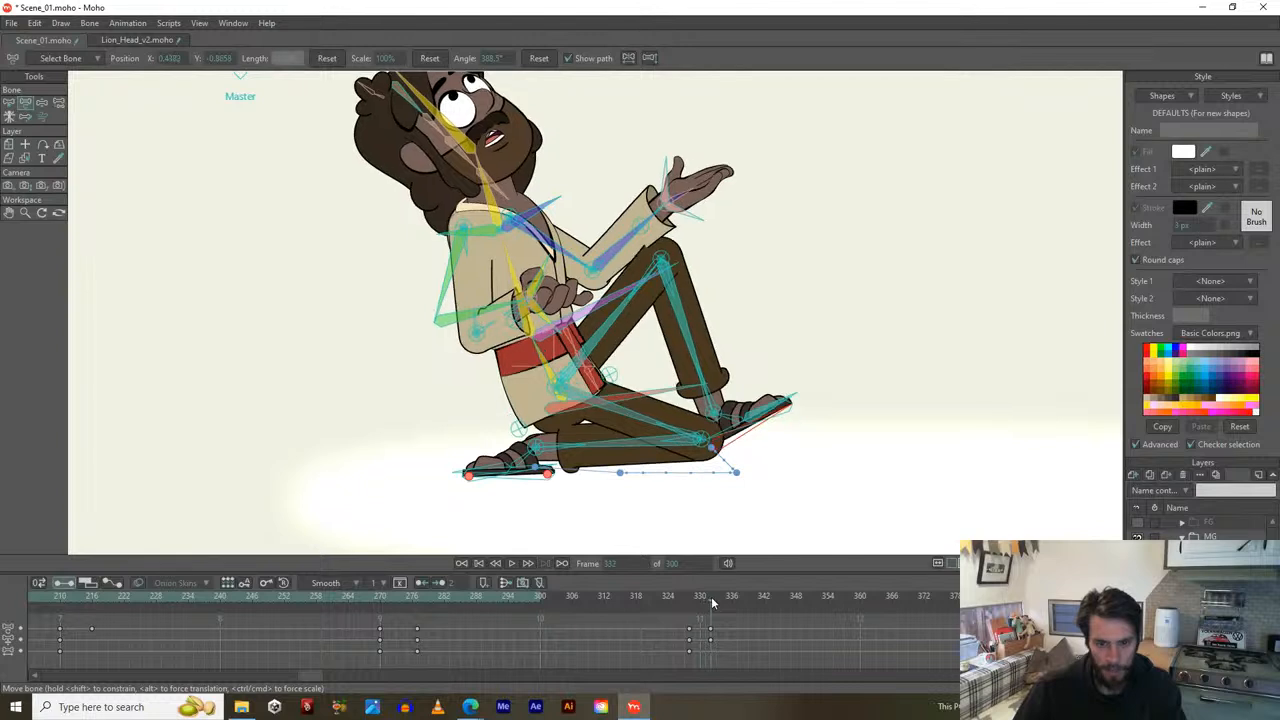
Rotate the torso more upright and up-right, then preview the motion from frame 328 to 336.
{"action": "left_click_drag", "start_coordinate": [529, 342], "coordinate": [534, 342]}
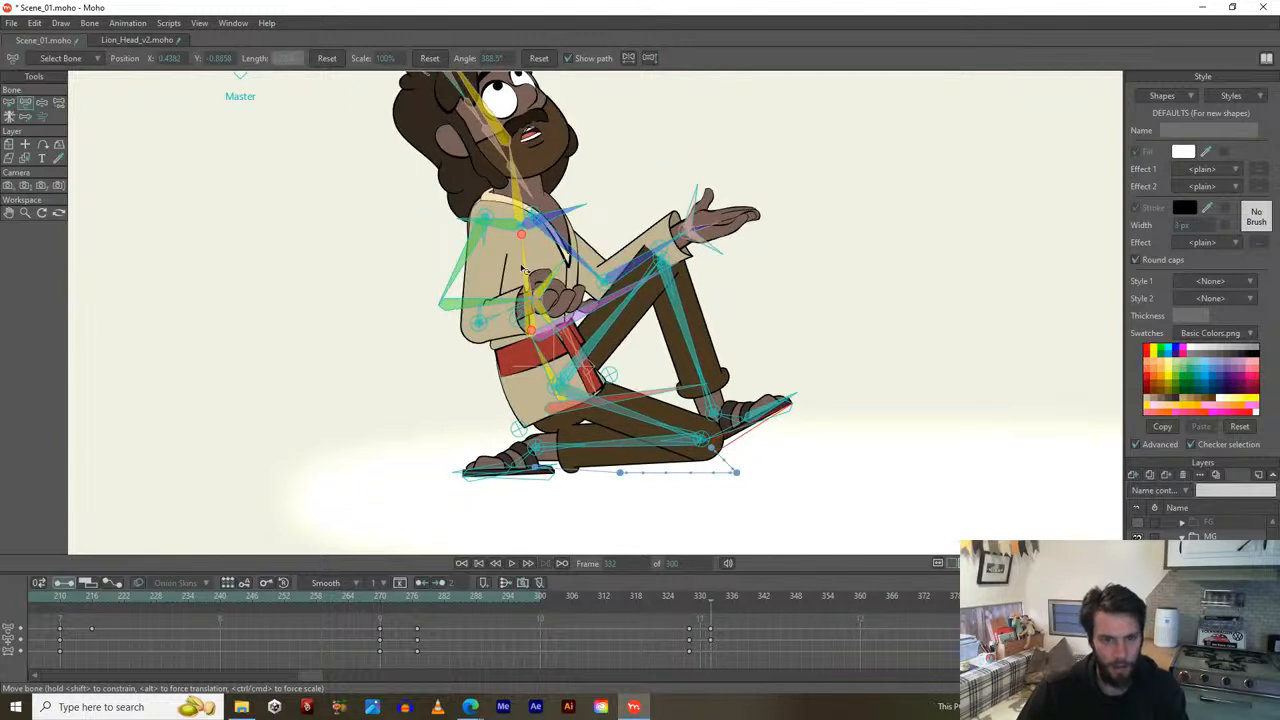
{"action": "left_click_drag", "start_coordinate": [528, 274], "coordinate": [540, 268]}
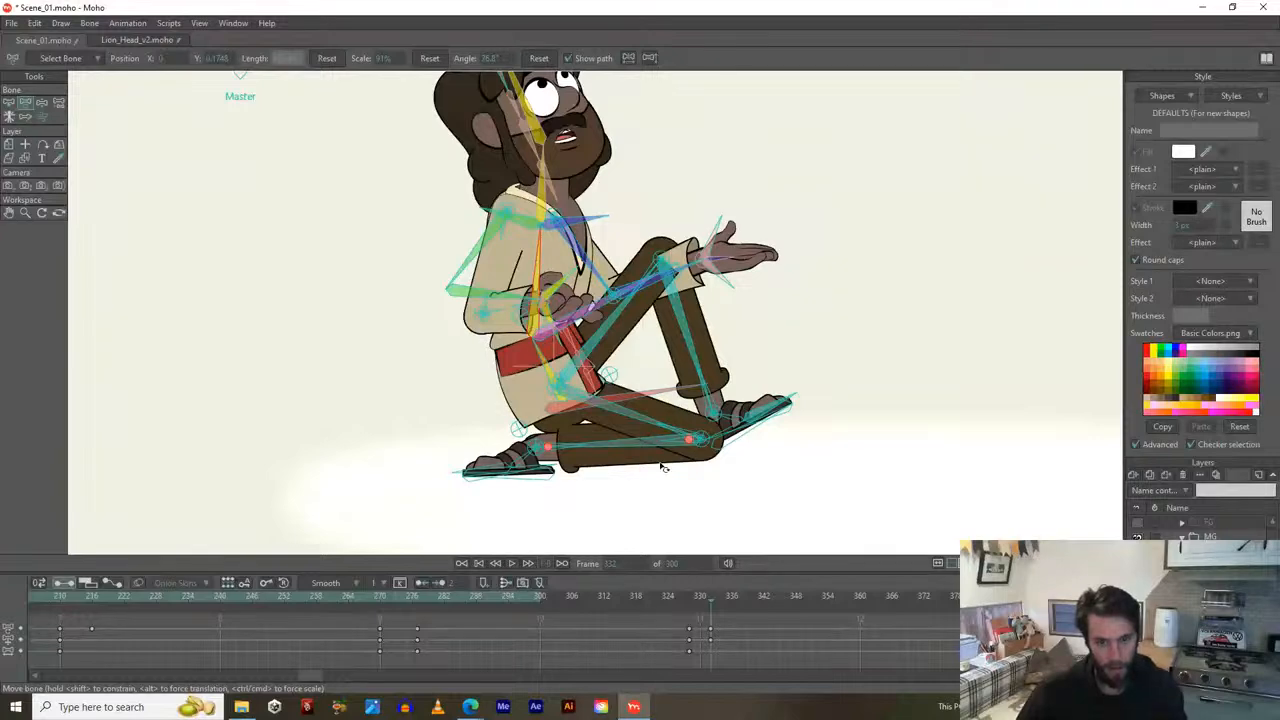
{"action": "left_click", "coordinate": [690, 601]}
{"action": "left_click_drag", "start_coordinate": [697, 601], "coordinate": [656, 587]}
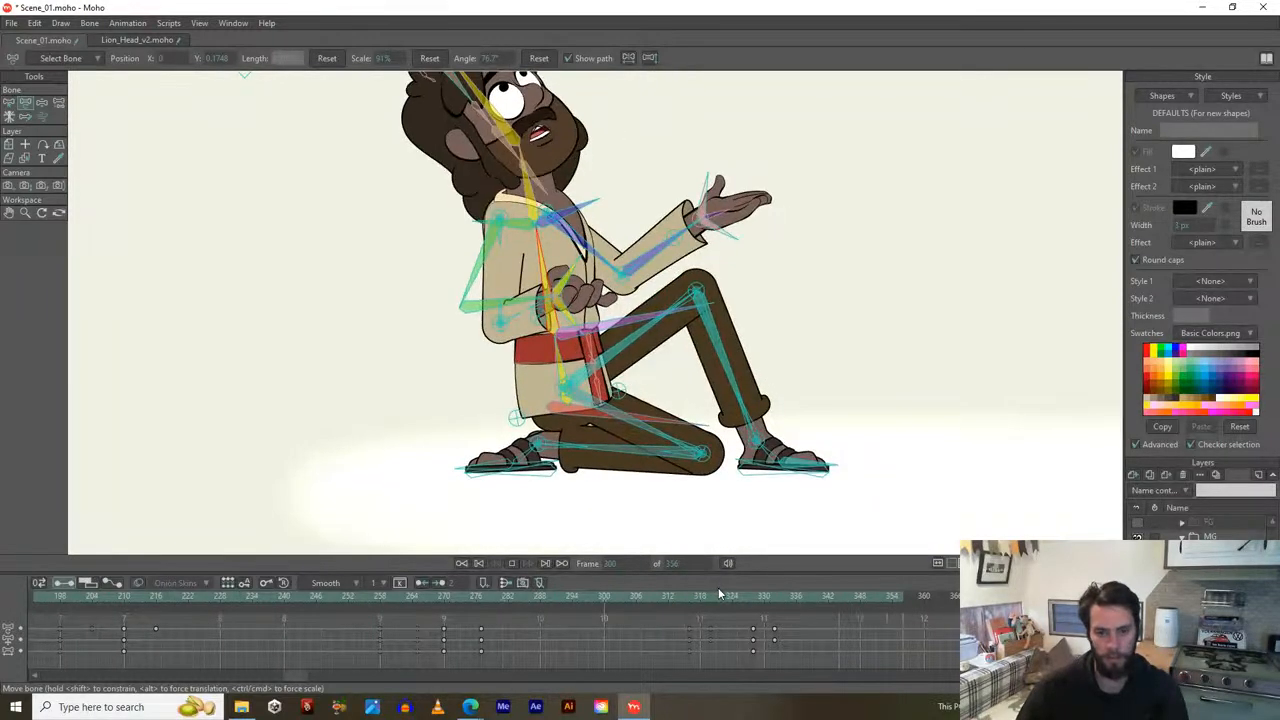
{"action": "left_click", "coordinate": [684, 596]}
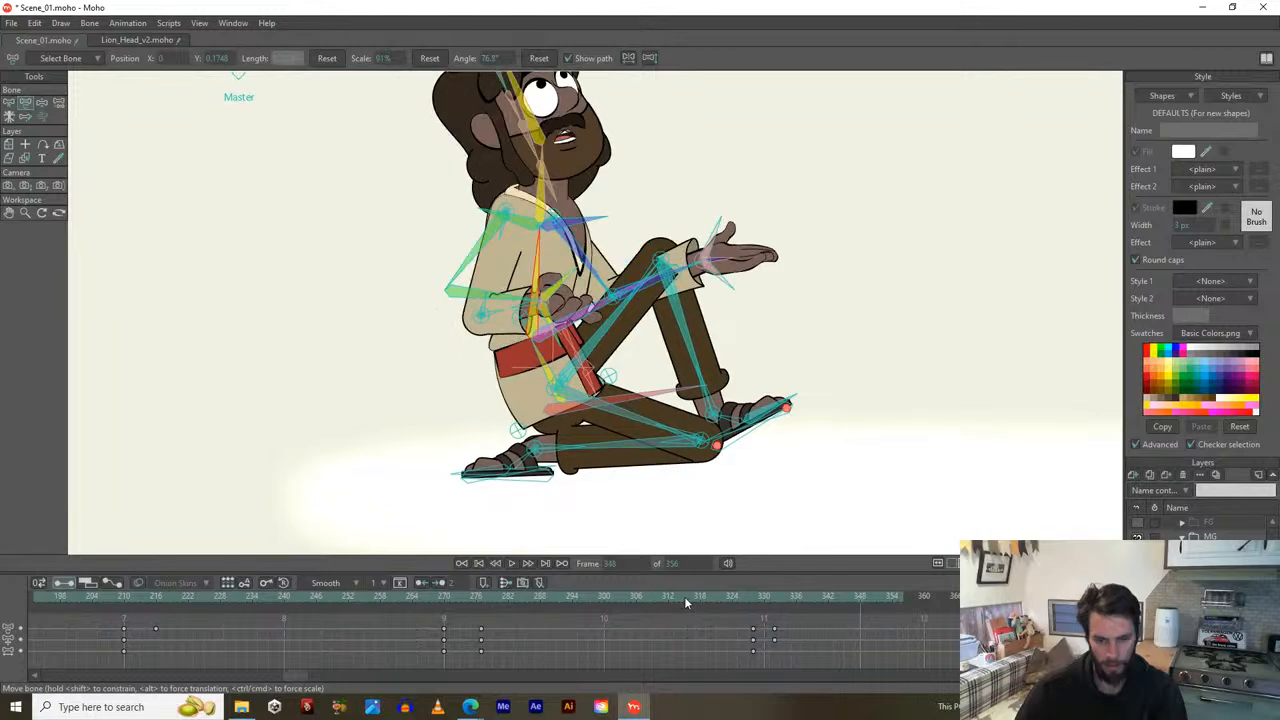
{"action": "left_click_drag", "start_coordinate": [708, 596], "coordinate": [666, 597]}
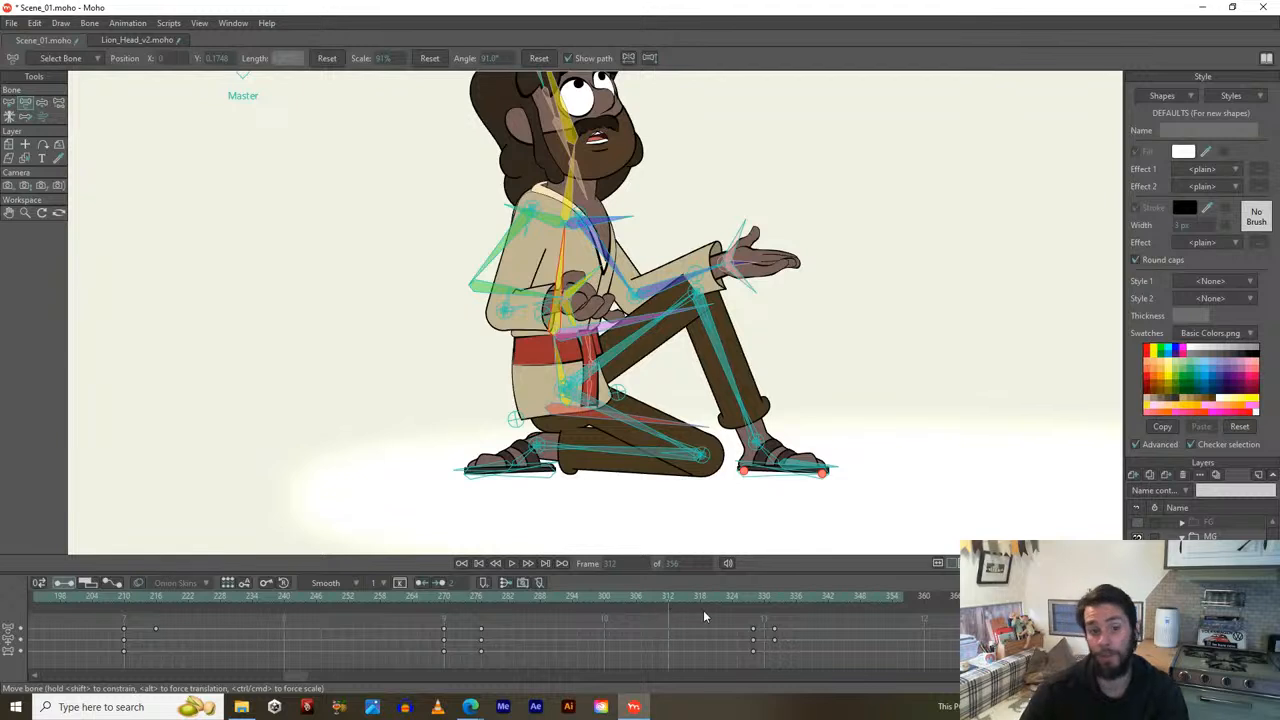
{"action": "left_click", "coordinate": [750, 596]}
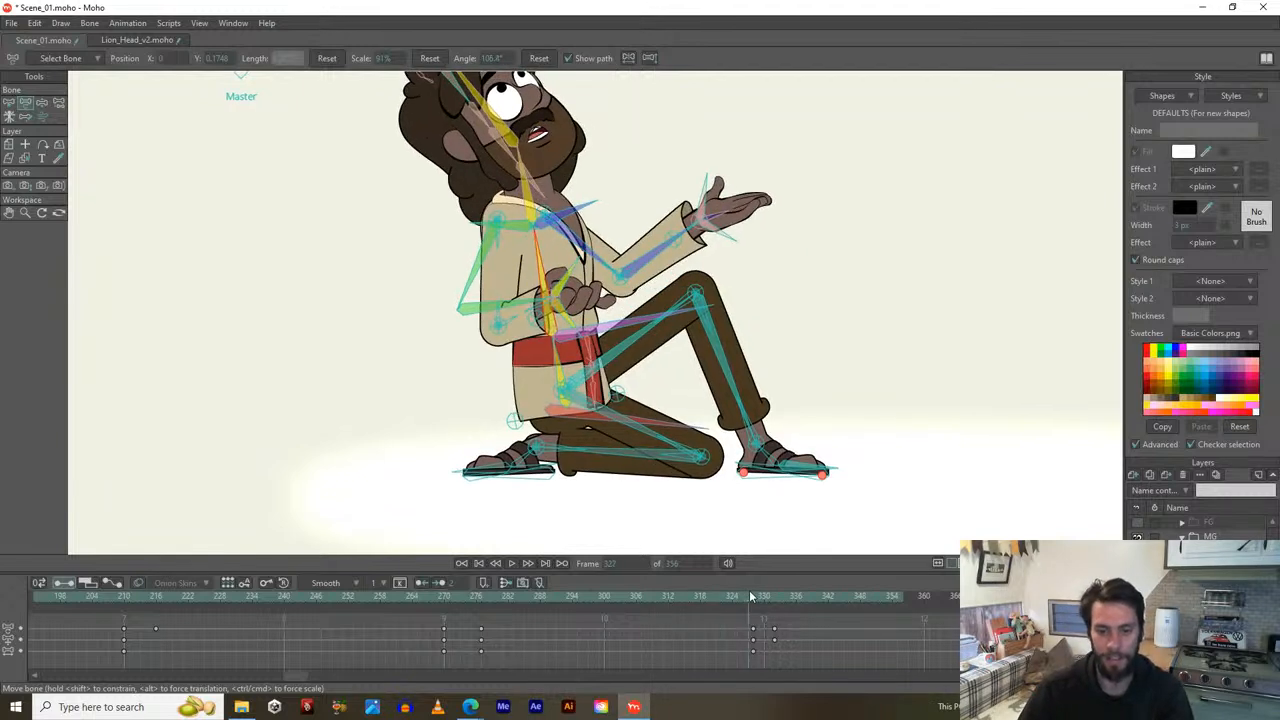
{"action": "left_click", "coordinate": [753, 592]}
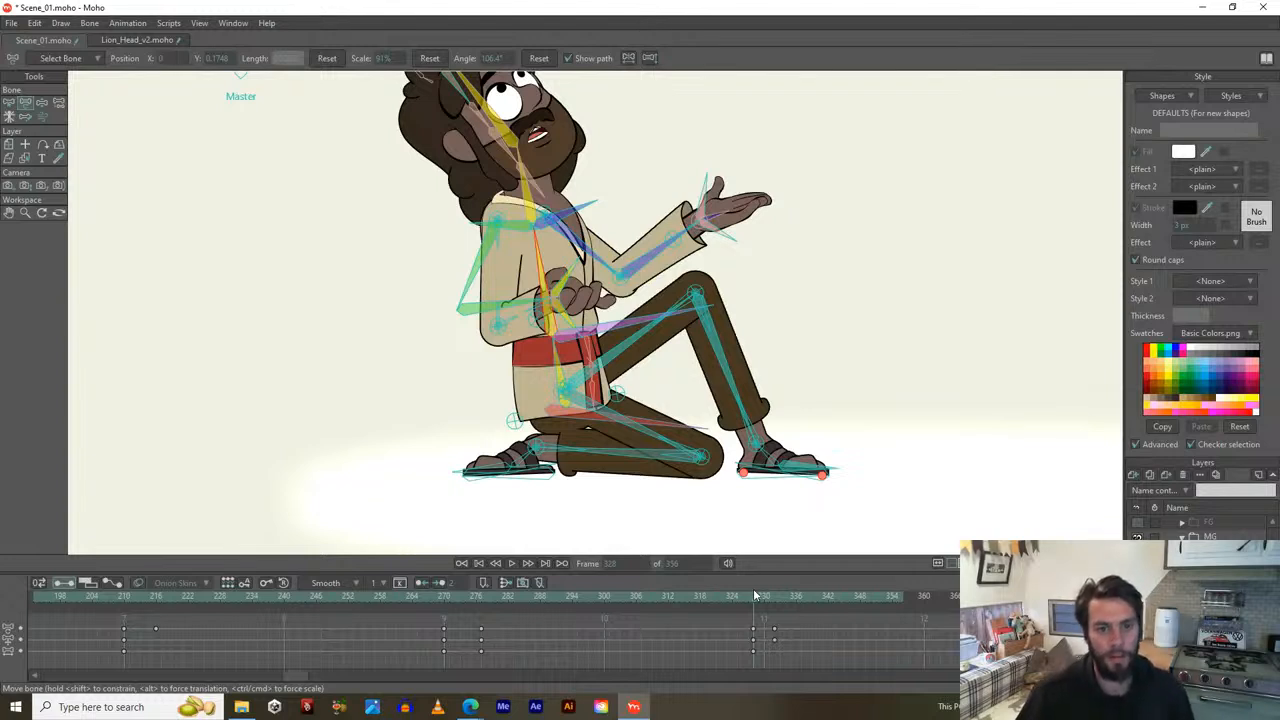
{"action": "left_click", "coordinate": [745, 370]}
{"action": "left_click", "coordinate": [468, 290]}
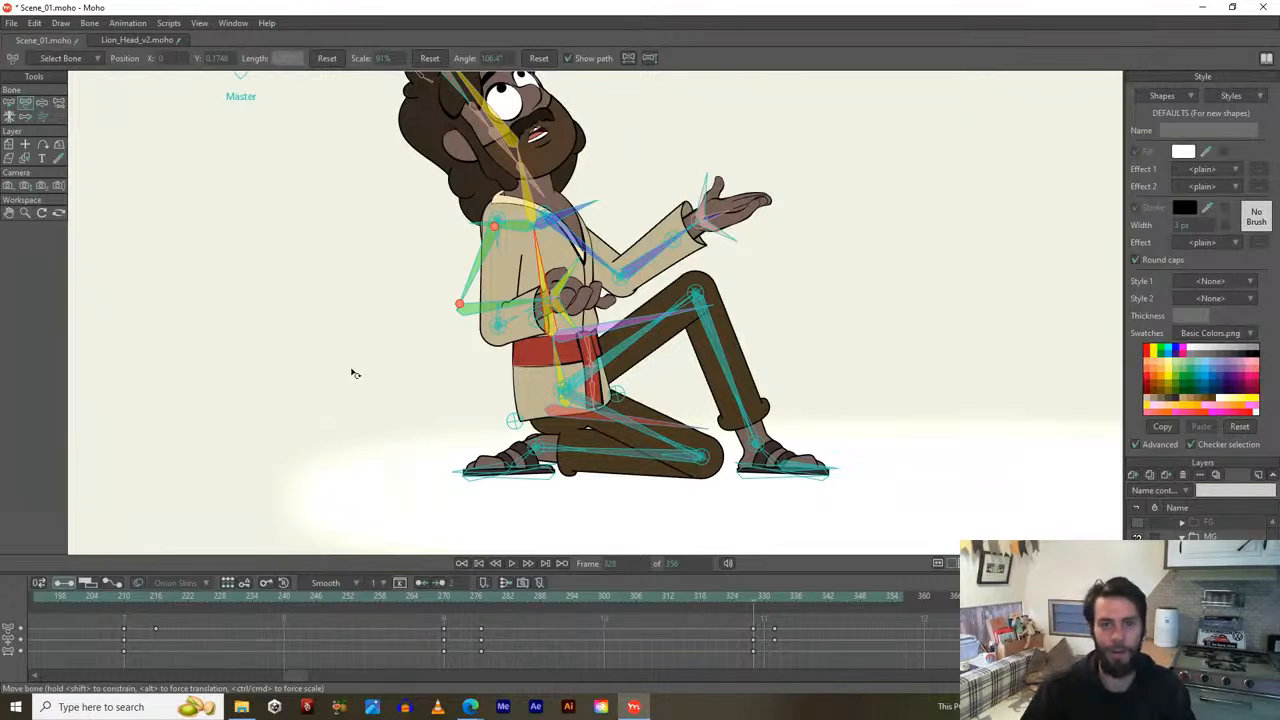
{"action": "left_click_drag", "start_coordinate": [371, 286], "coordinate": [360, 364]}
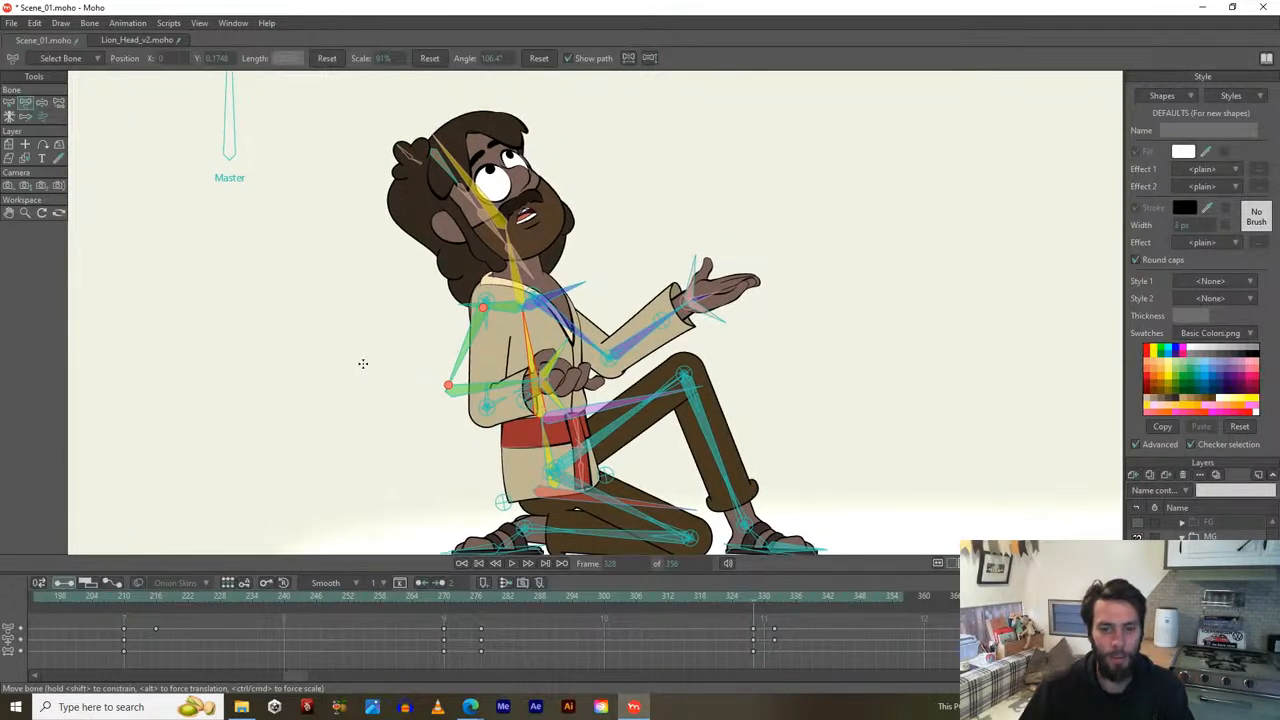
{"action": "left_click_drag", "start_coordinate": [350, 318], "coordinate": [381, 374]}
{"action": "mouse_move", "coordinate": [385, 375]}
{"action": "left_mouse_down"}
{"action": "mouse_move", "coordinate": [397, 366]}
{"action": "mouse_move", "coordinate": [402, 381]}
{"action": "left_mouse_up"}
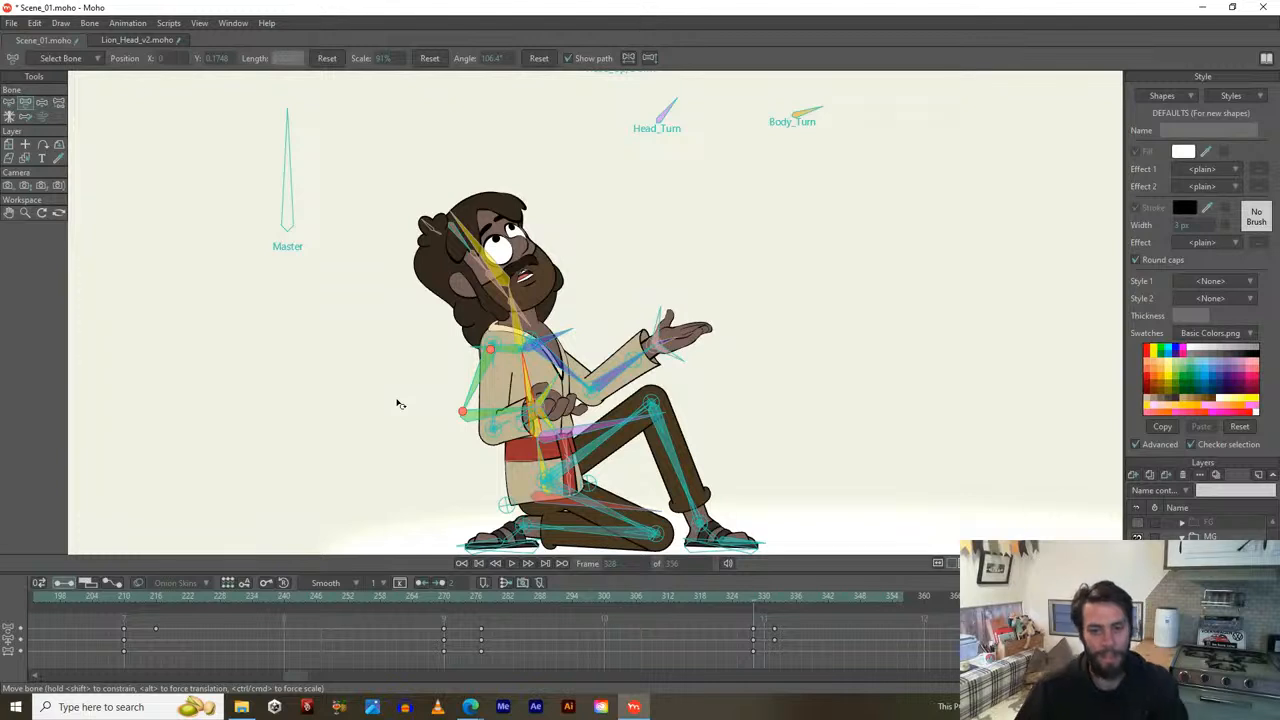
{"action": "mouse_move", "coordinate": [397, 404]}
{"action": "left_mouse_down"}
{"action": "mouse_move", "coordinate": [420, 390]}
{"action": "mouse_move", "coordinate": [400, 389]}
{"action": "left_mouse_up"}
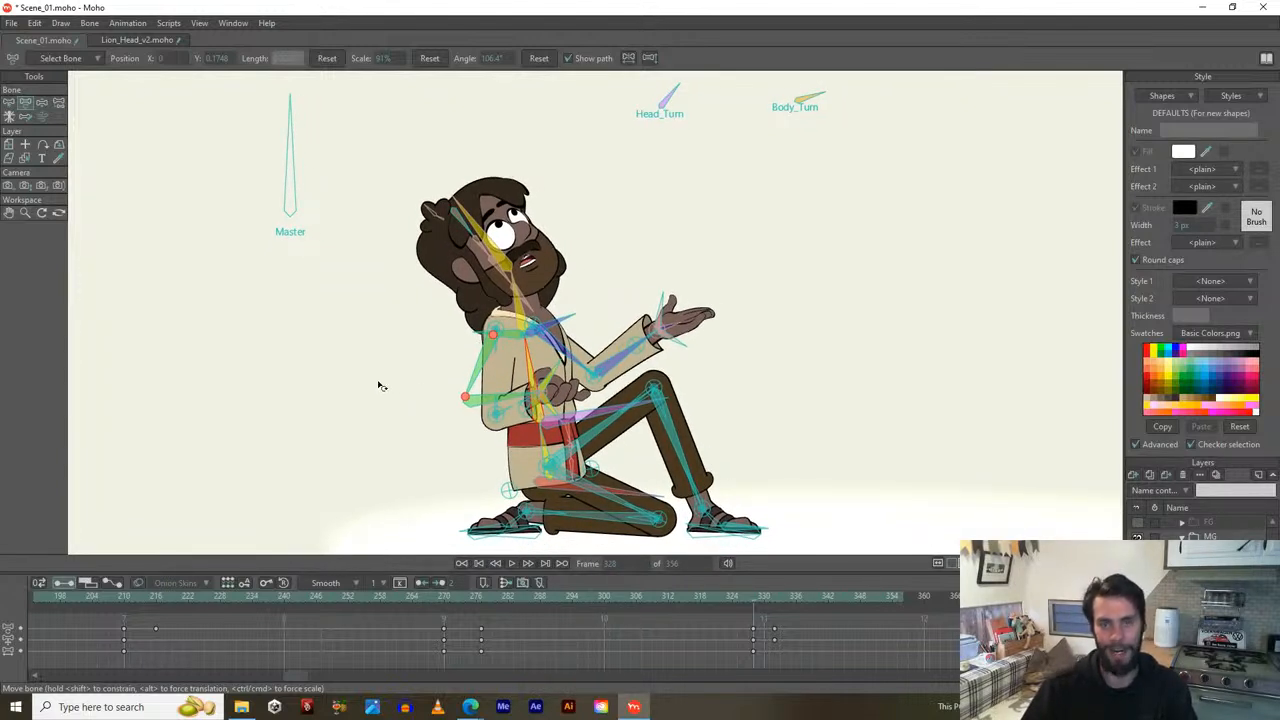
{"action": "left_click_drag", "start_coordinate": [369, 392], "coordinate": [382, 366]}
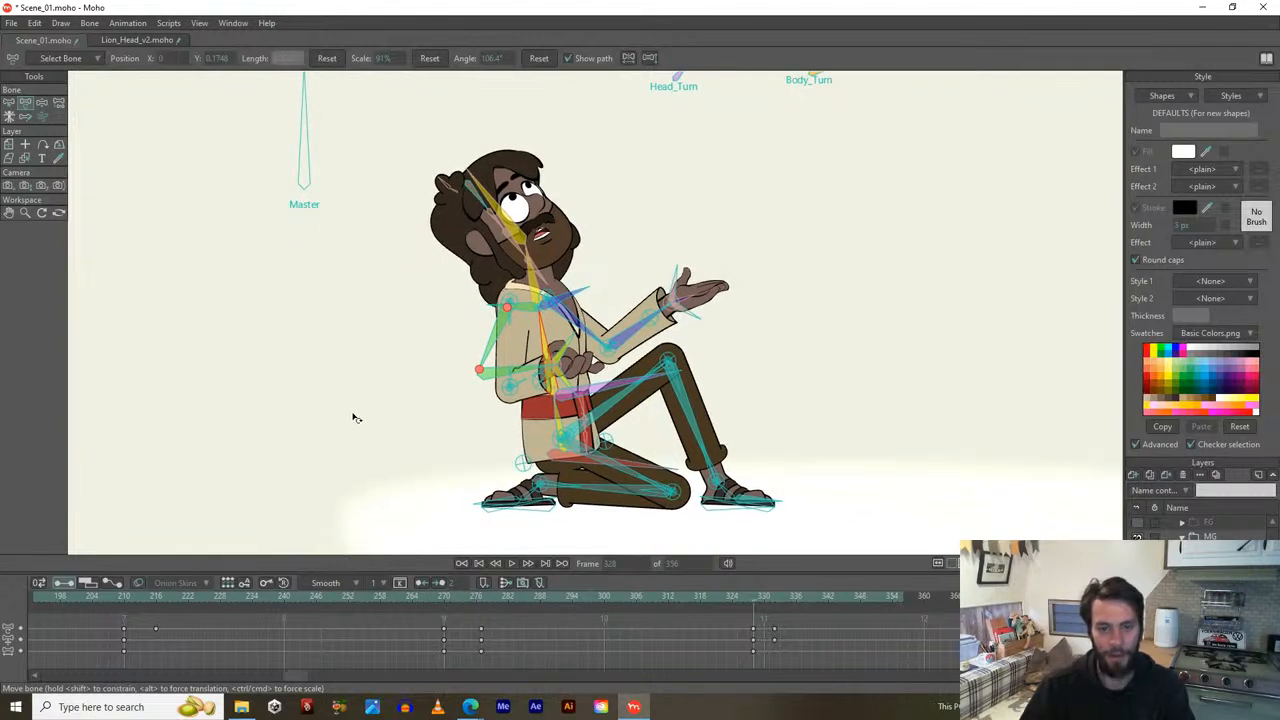
{"action": "left_click_drag", "start_coordinate": [353, 418], "coordinate": [343, 400]}
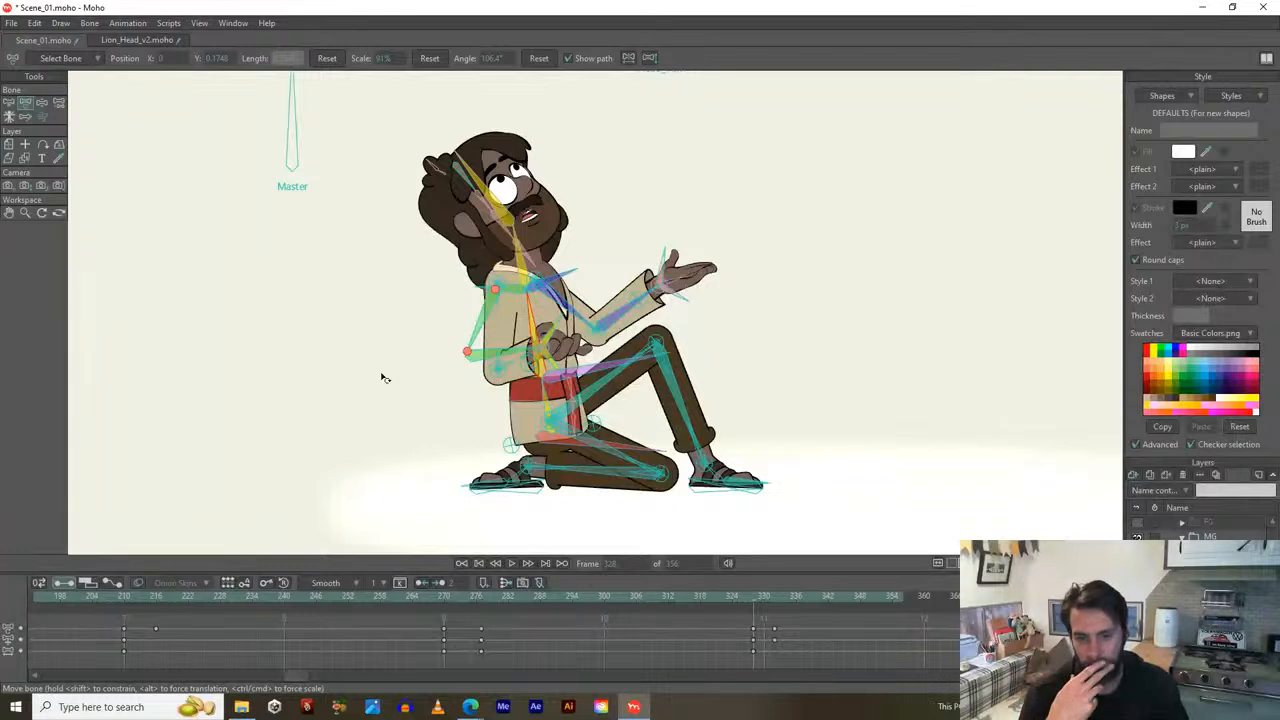
{"action": "left_click", "coordinate": [492, 490]}
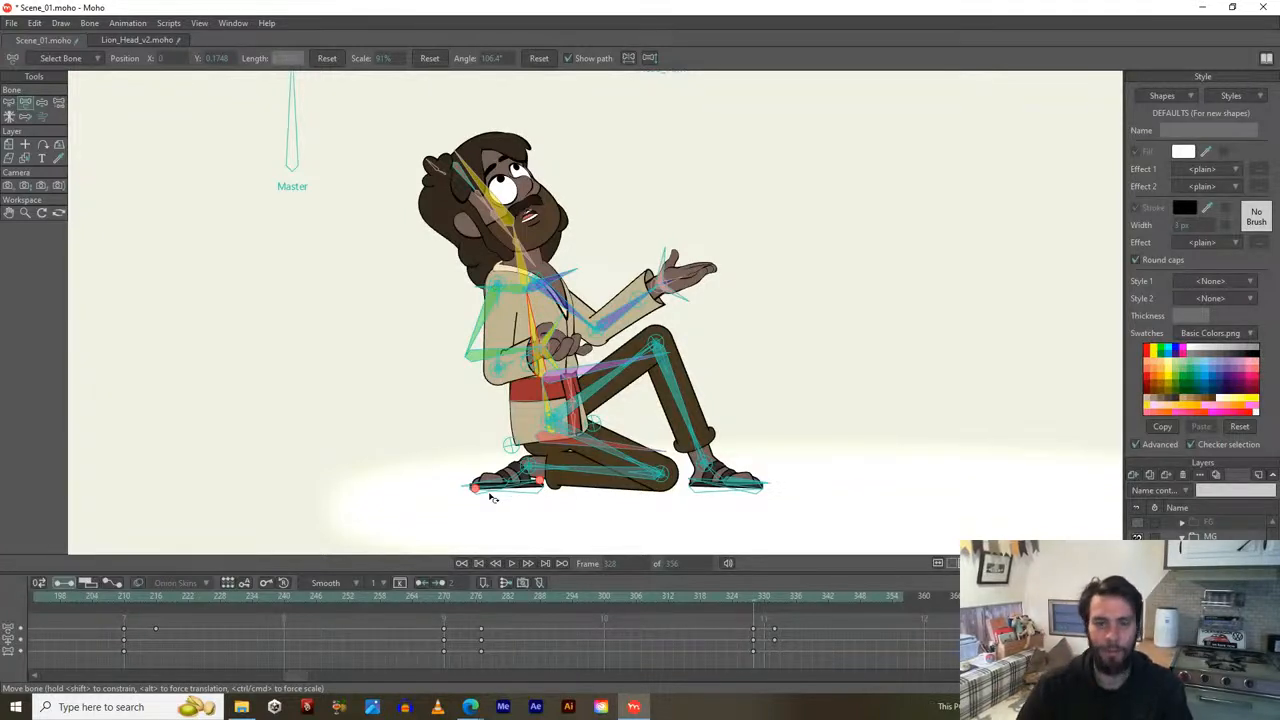
Zoom the timeline, review the leg motion, and marquee-select the front-leg keyframes near frame 330.
{"action": "mouse_move", "coordinate": [752, 597]}
{"action": "left_mouse_down"}
{"action": "mouse_move", "coordinate": [785, 595]}
{"action": "mouse_move", "coordinate": [757, 590]}
{"action": "left_mouse_up"}
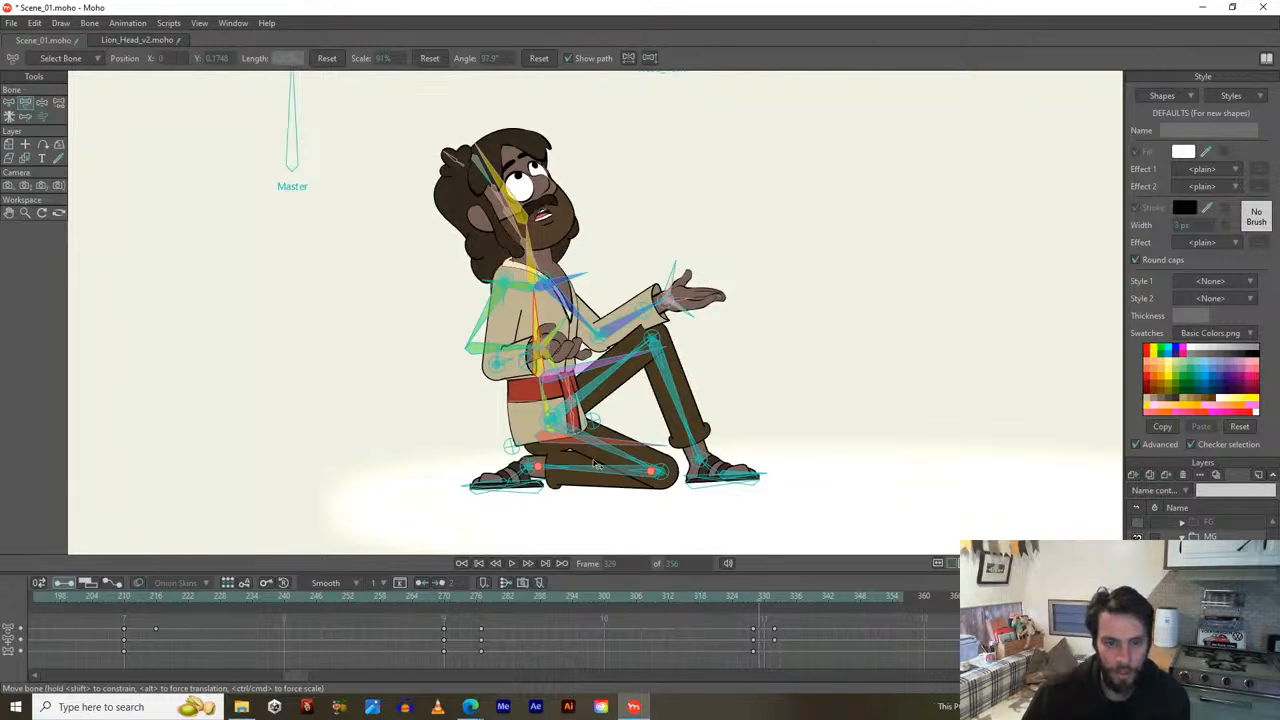
{"action": "scroll", "coordinate": [590, 466], "scroll_direction": "up", "scroll_amount": 2}
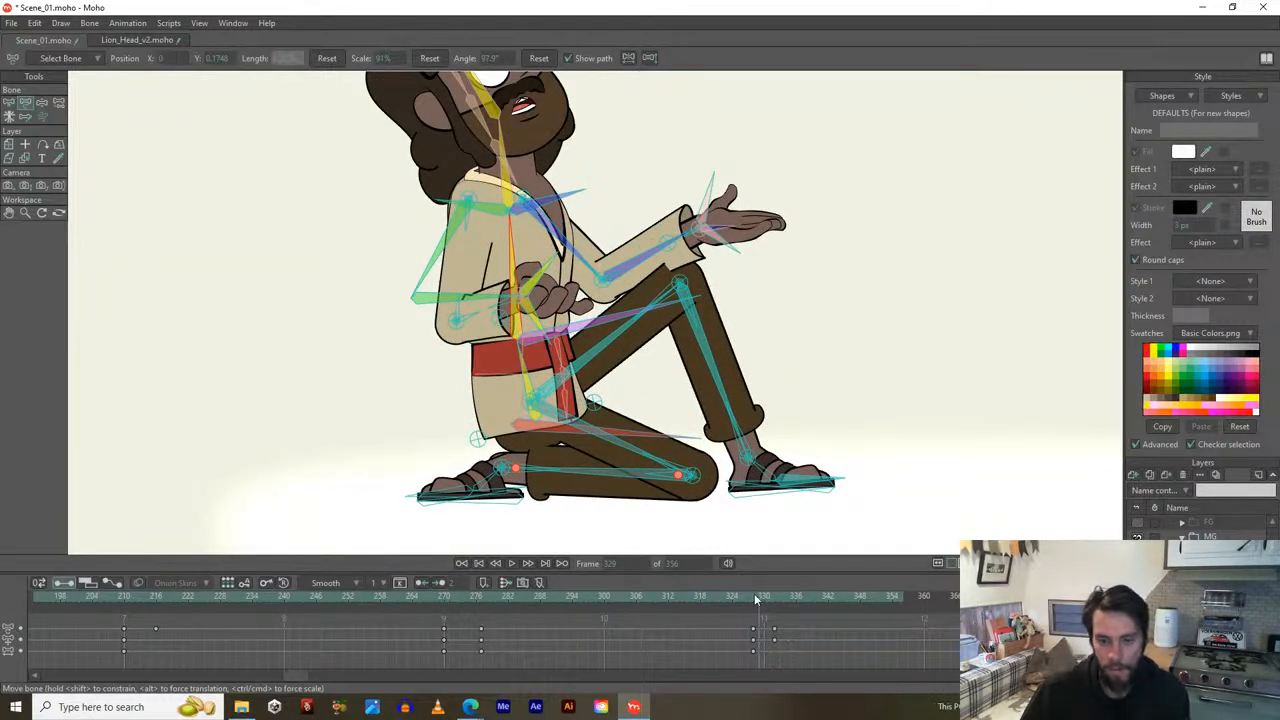
{"action": "mouse_move", "coordinate": [755, 598]}
{"action": "left_mouse_down"}
{"action": "mouse_move", "coordinate": [778, 598]}
{"action": "mouse_move", "coordinate": [737, 603]}
{"action": "mouse_move", "coordinate": [778, 595]}
{"action": "mouse_move", "coordinate": [736, 592]}
{"action": "mouse_move", "coordinate": [774, 591]}
{"action": "left_mouse_up"}
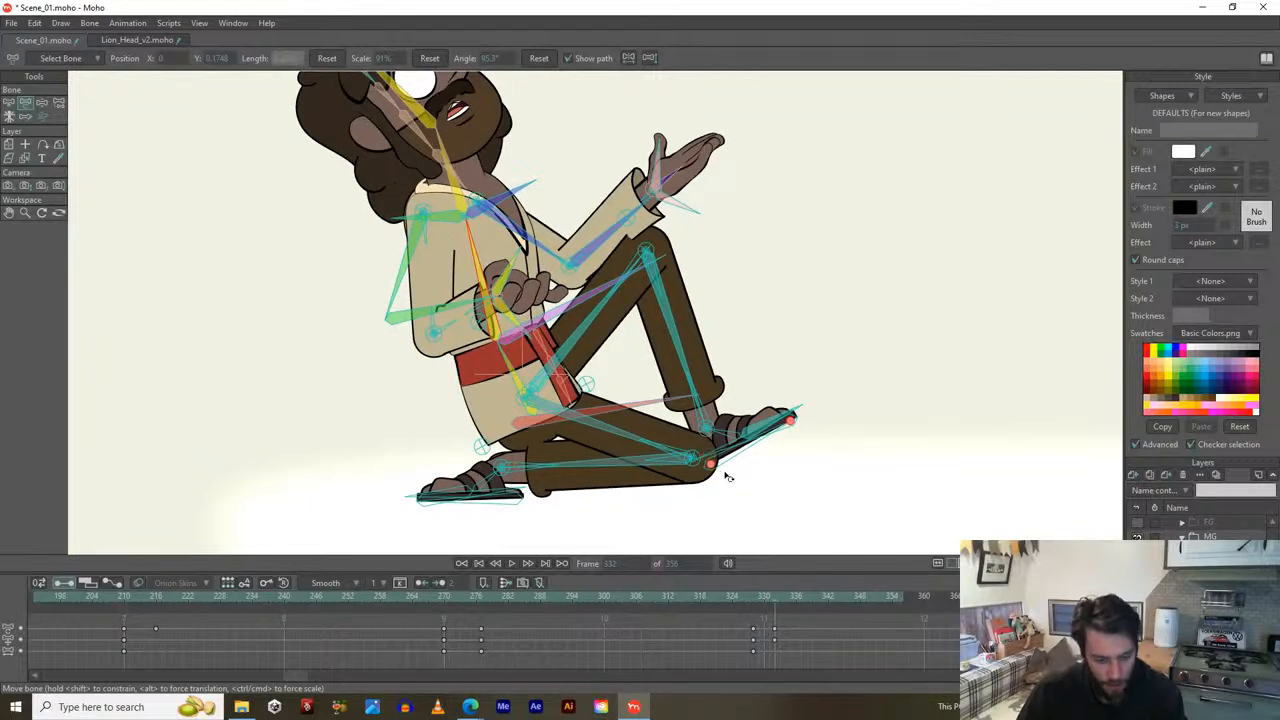
{"action": "key", "text": "b"}
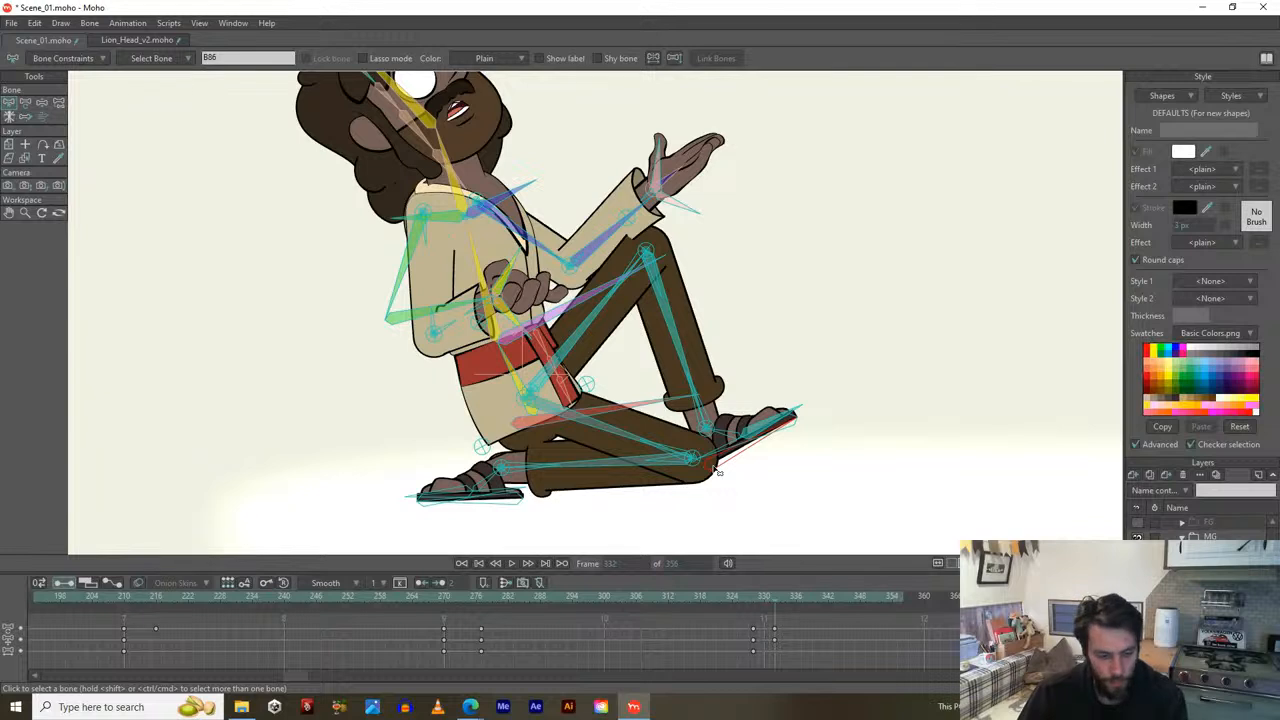
{"action": "key", "text": "t"}
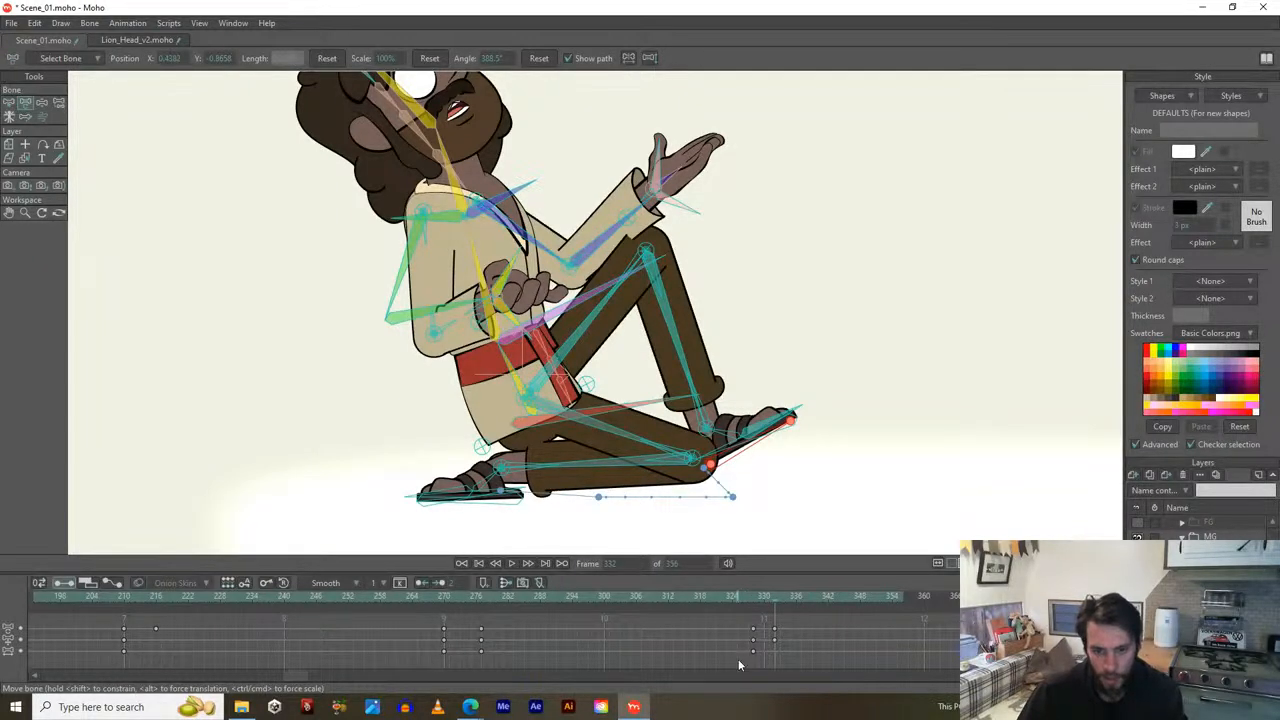
{"action": "left_click_drag", "start_coordinate": [740, 653], "coordinate": [791, 655]}
{"action": "left_click_drag", "start_coordinate": [733, 597], "coordinate": [857, 597]}
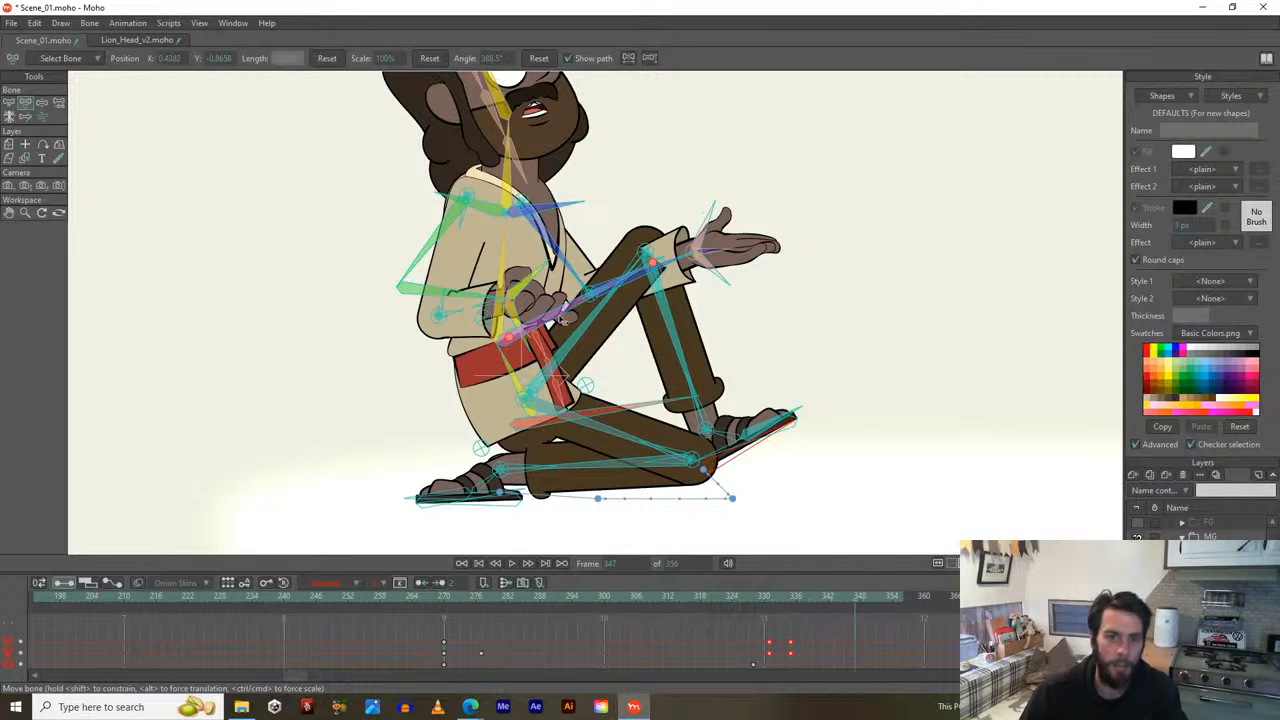
At frame 347, straighten the body upright, lean the torso and head back, and rotate the hip.
{"action": "left_click_drag", "start_coordinate": [610, 413], "coordinate": [601, 450]}
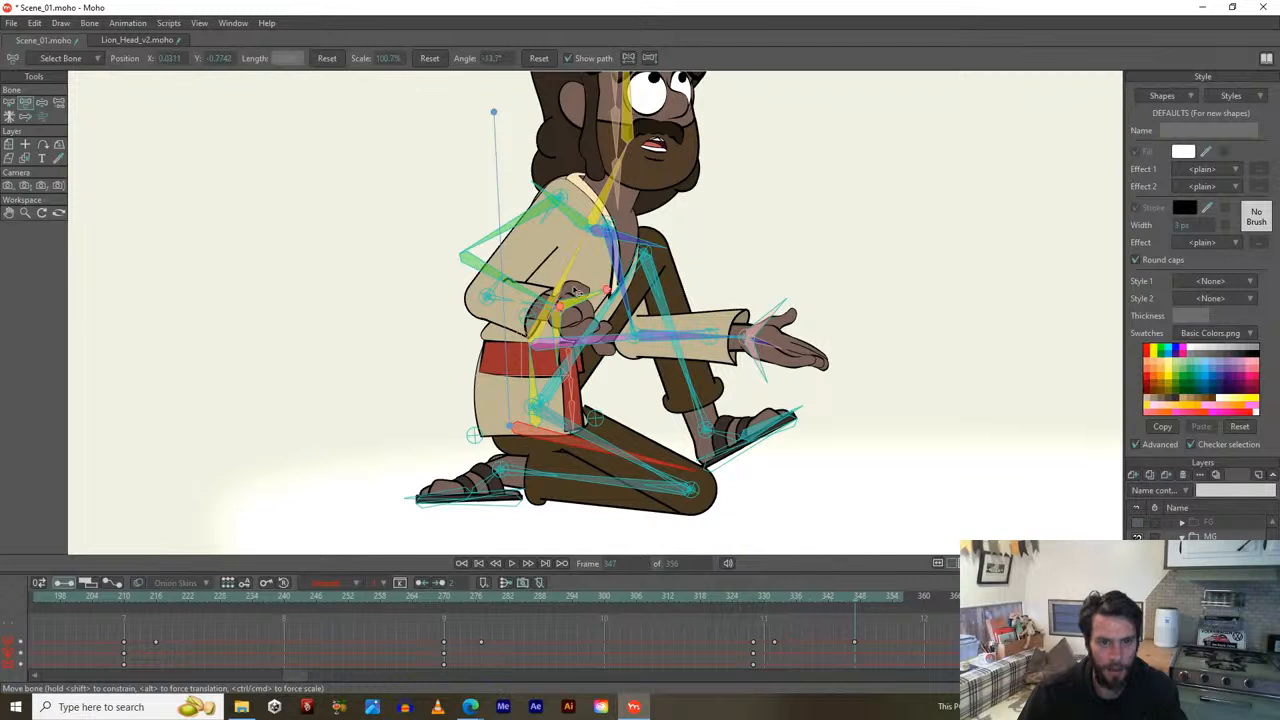
{"action": "left_click_drag", "start_coordinate": [578, 290], "coordinate": [538, 280]}
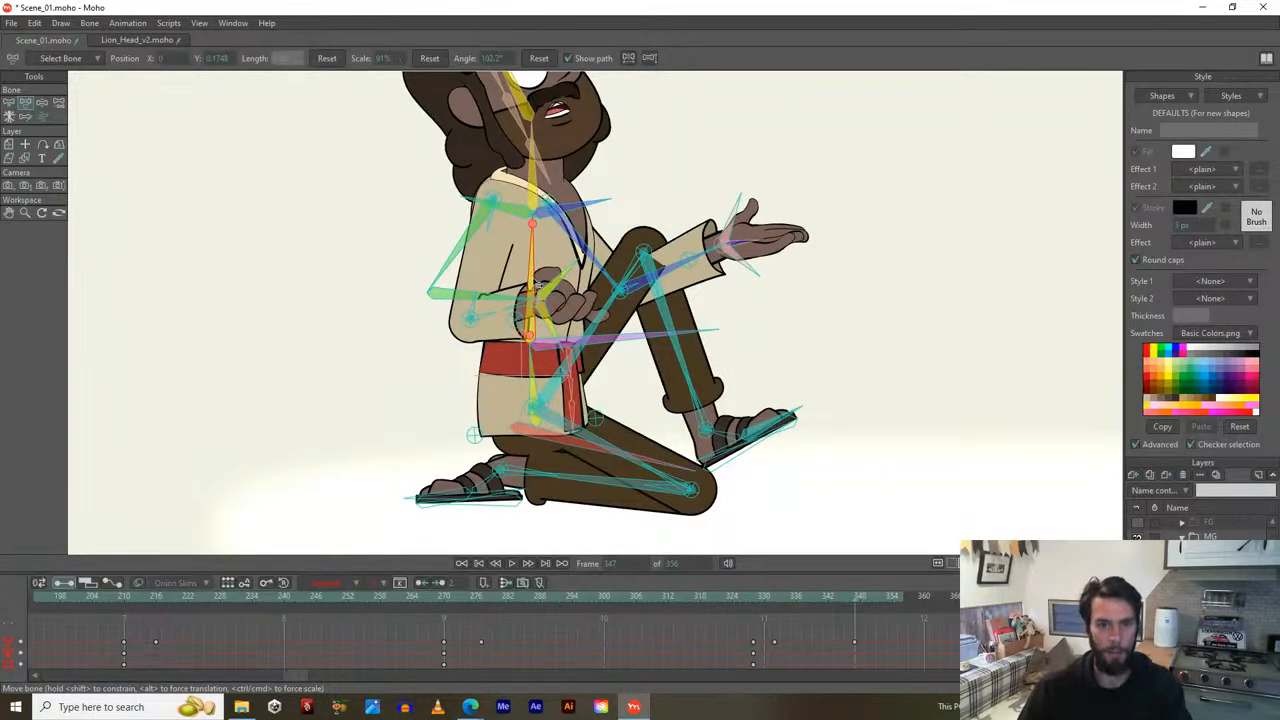
{"action": "mouse_move", "coordinate": [631, 343]}
{"action": "left_mouse_down"}
{"action": "mouse_move", "coordinate": [627, 327]}
{"action": "mouse_move", "coordinate": [624, 352]}
{"action": "mouse_move", "coordinate": [632, 337]}
{"action": "mouse_move", "coordinate": [632, 362]}
{"action": "mouse_move", "coordinate": [637, 352]}
{"action": "left_mouse_up"}
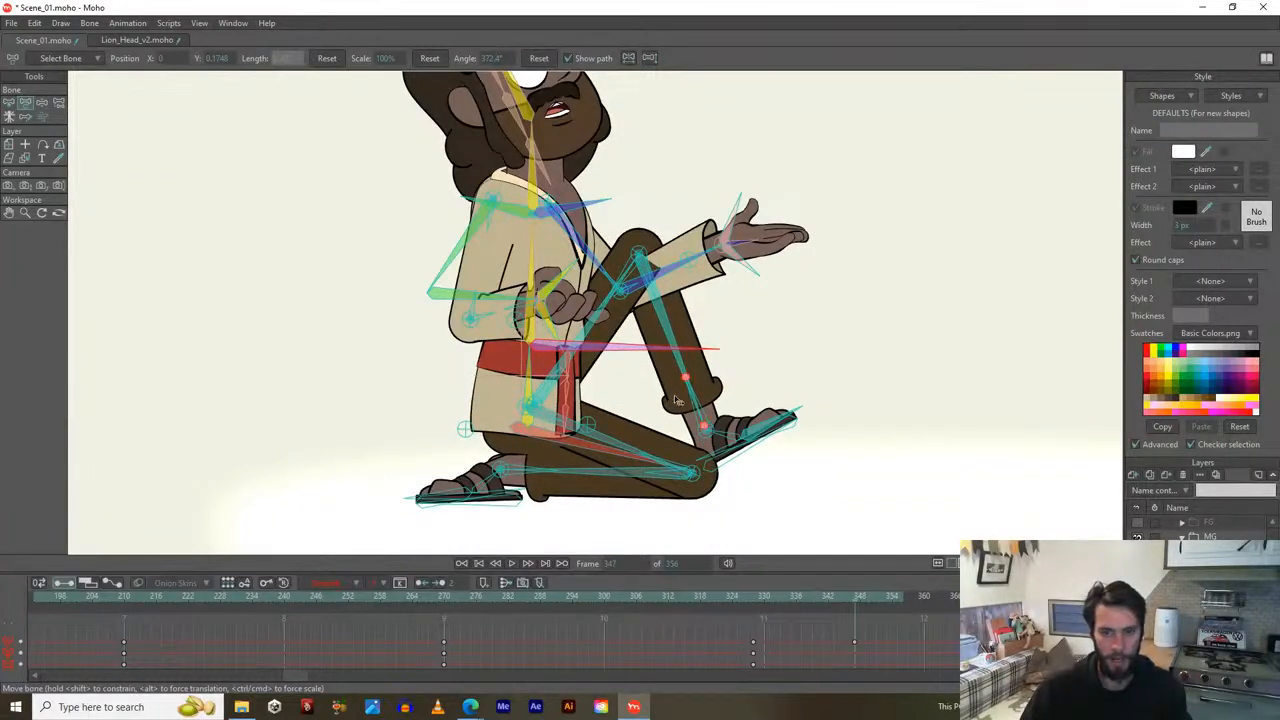
Lower the raised knee into a kneeling pose and swing the near foot down into place.
{"action": "left_click", "coordinate": [718, 458]}
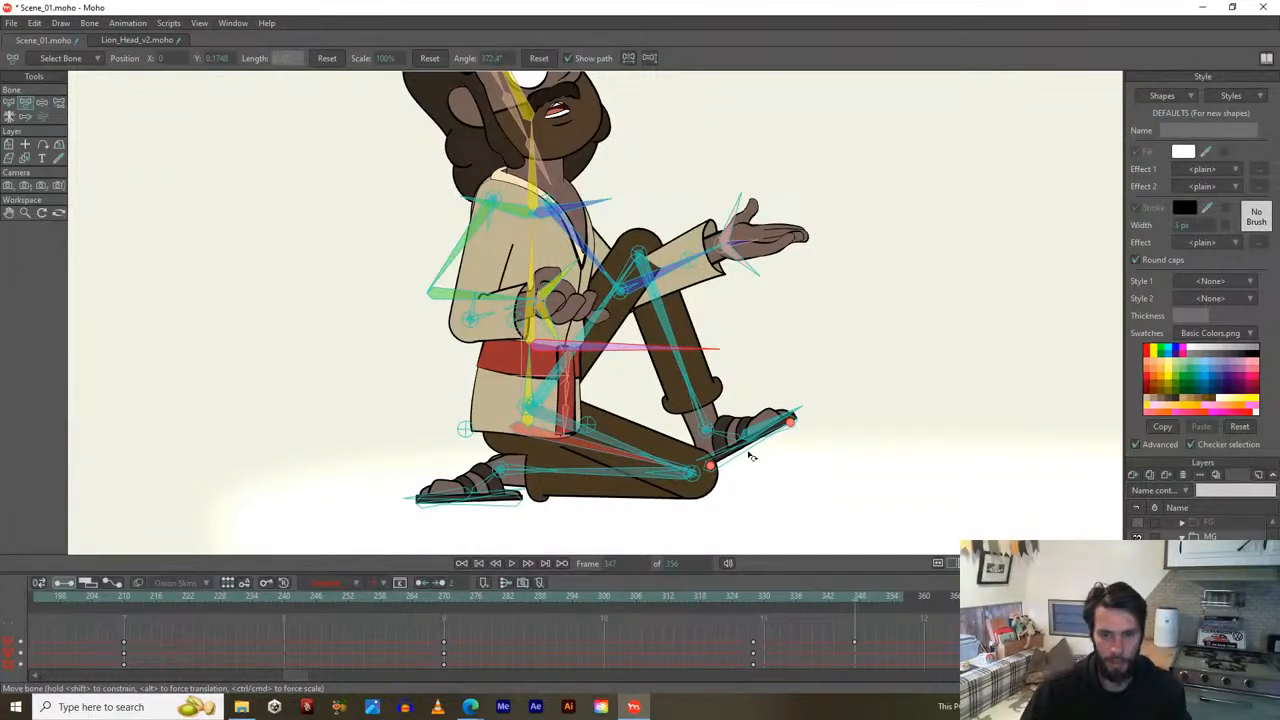
{"action": "left_click_drag", "start_coordinate": [711, 469], "coordinate": [523, 499]}
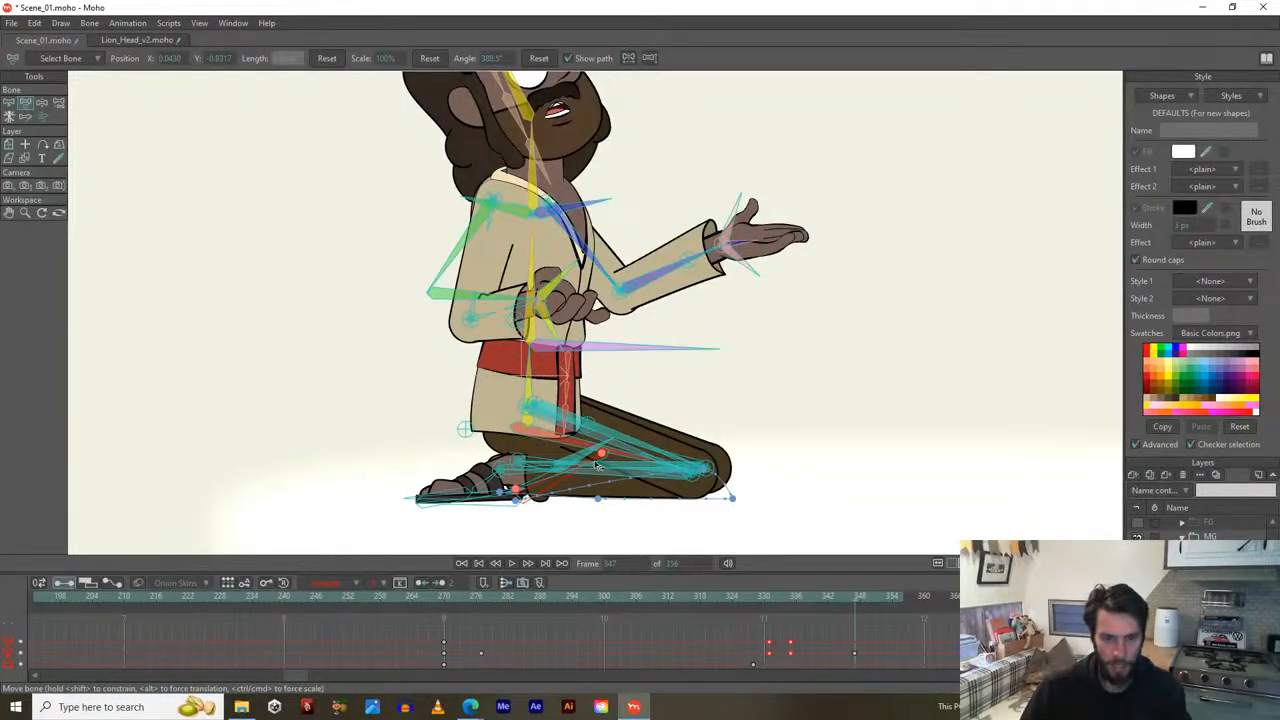
{"action": "left_click_drag", "start_coordinate": [597, 466], "coordinate": [597, 474]}
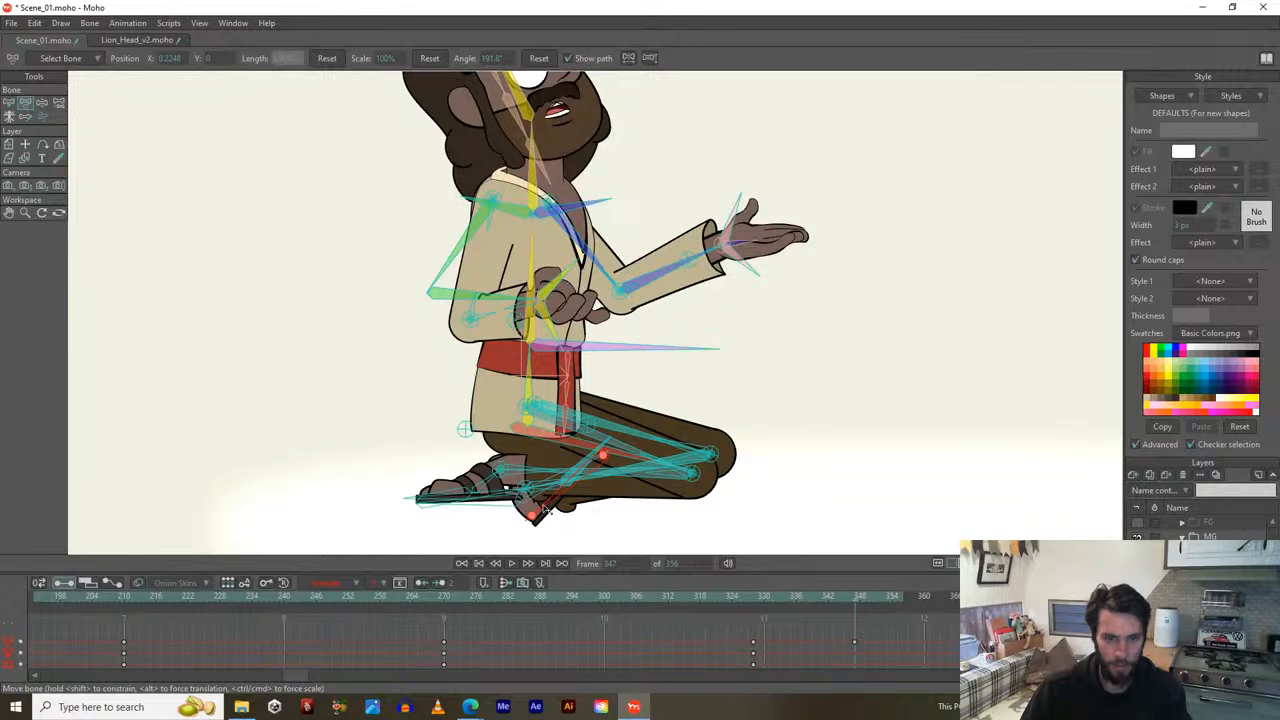
{"action": "left_click_drag", "start_coordinate": [545, 510], "coordinate": [518, 447]}
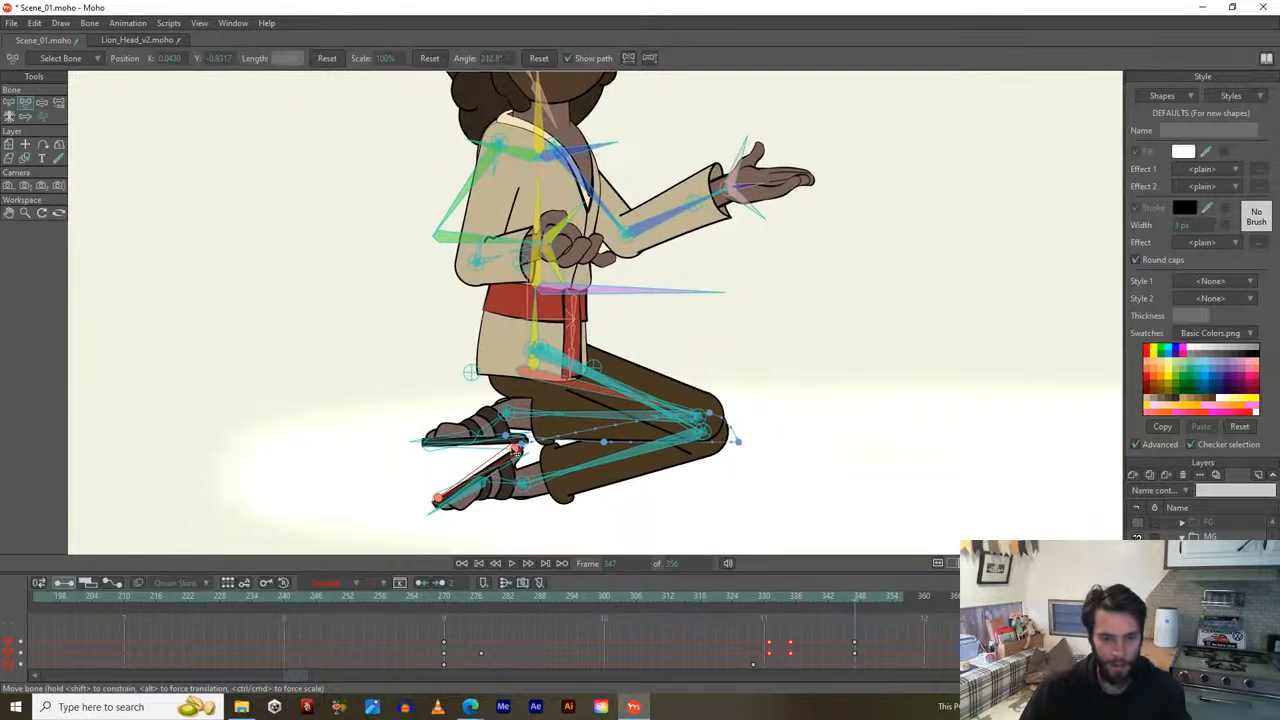
{"action": "left_click_drag", "start_coordinate": [459, 494], "coordinate": [433, 492]}
{"action": "left_click", "coordinate": [447, 507]}
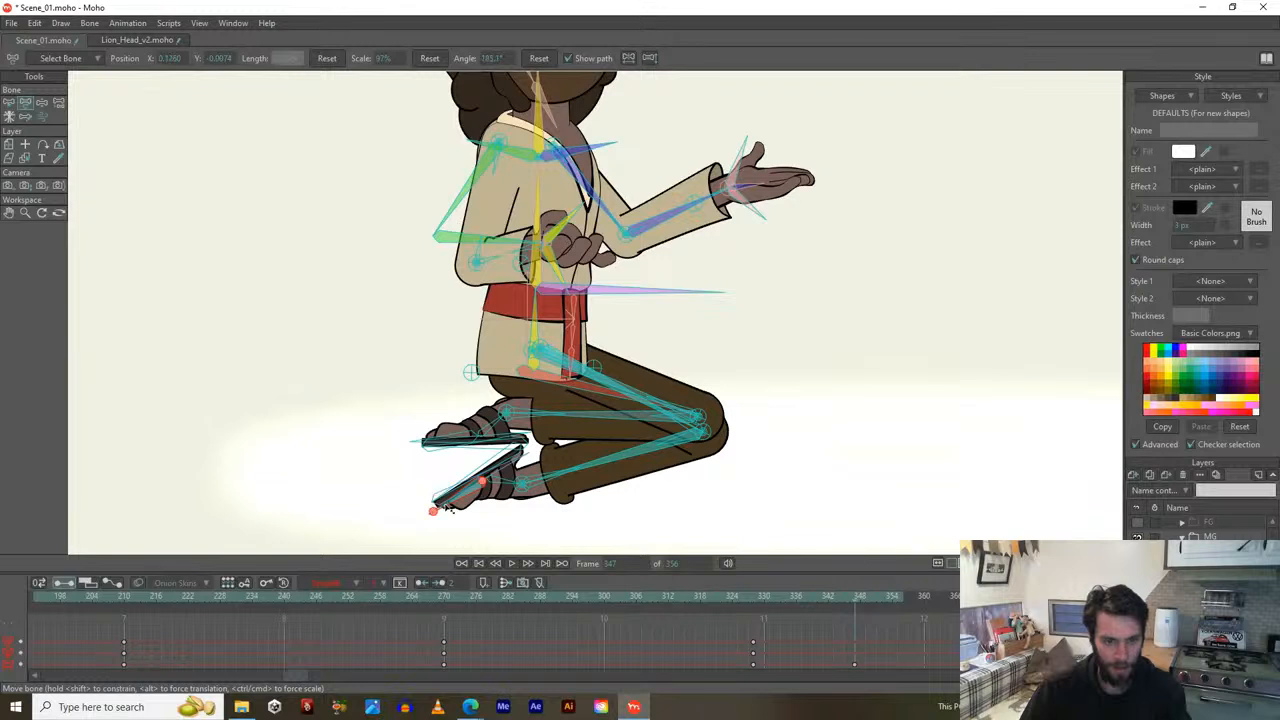
{"action": "left_click", "coordinate": [441, 513]}
{"action": "left_click", "coordinate": [441, 514]}
{"action": "mouse_move", "coordinate": [441, 514]}
{"action": "left_mouse_down"}
{"action": "mouse_move", "coordinate": [431, 489]}
{"action": "mouse_move", "coordinate": [457, 541]}
{"action": "mouse_move", "coordinate": [440, 497]}
{"action": "left_mouse_up"}
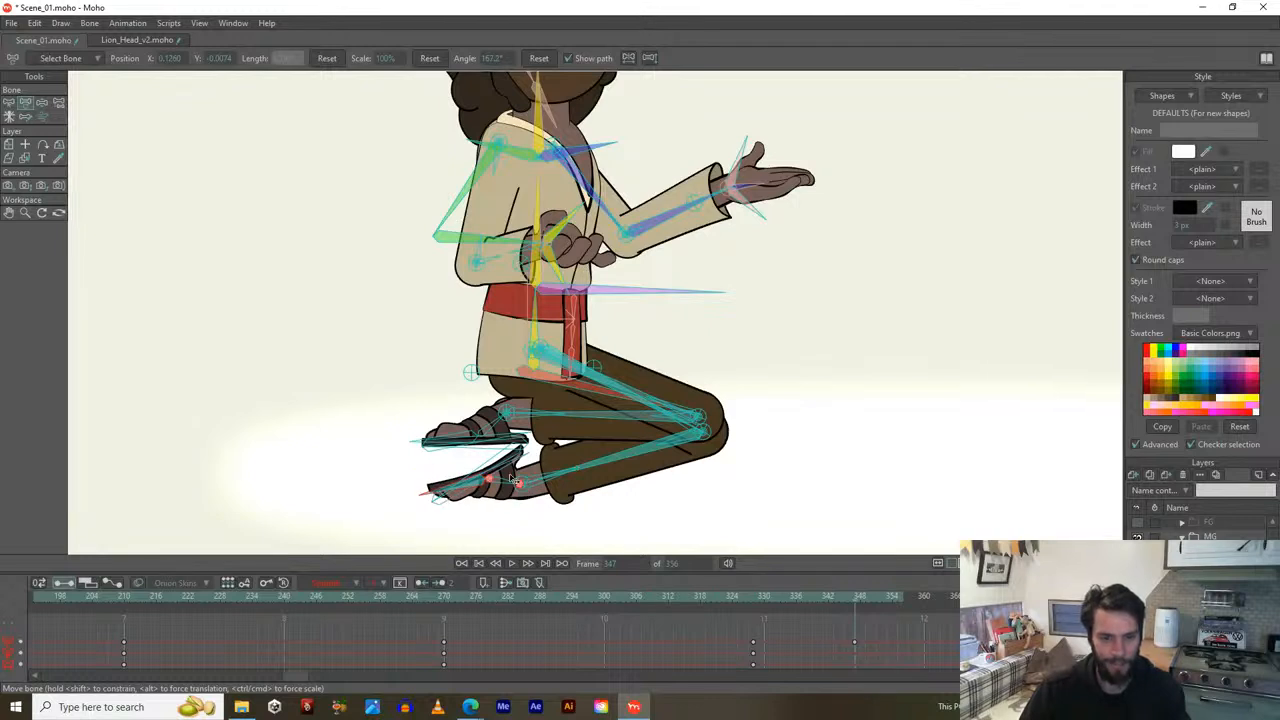
{"action": "left_click_drag", "start_coordinate": [518, 452], "coordinate": [516, 374]}
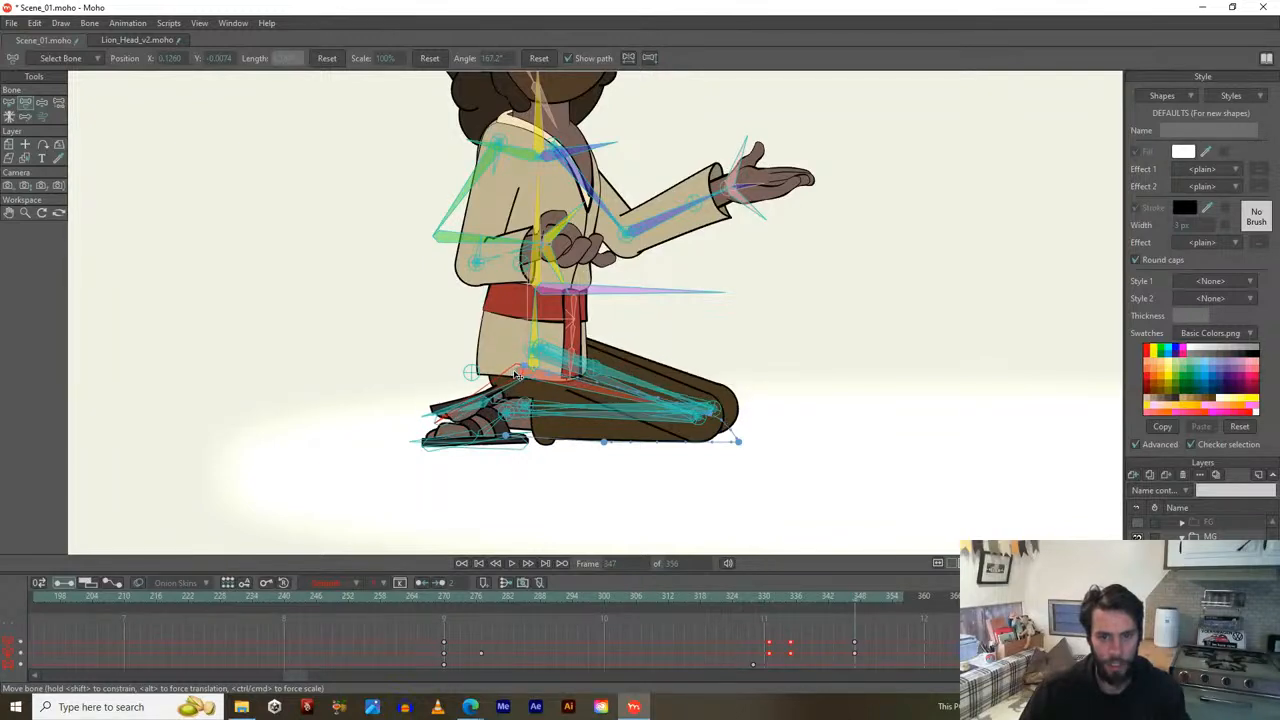
Flatten the lower leg, foot and shin, undoing a collapsed back-leg attempt.
{"action": "scroll", "coordinate": [509, 374], "scroll_direction": "up", "scroll_amount": 2}
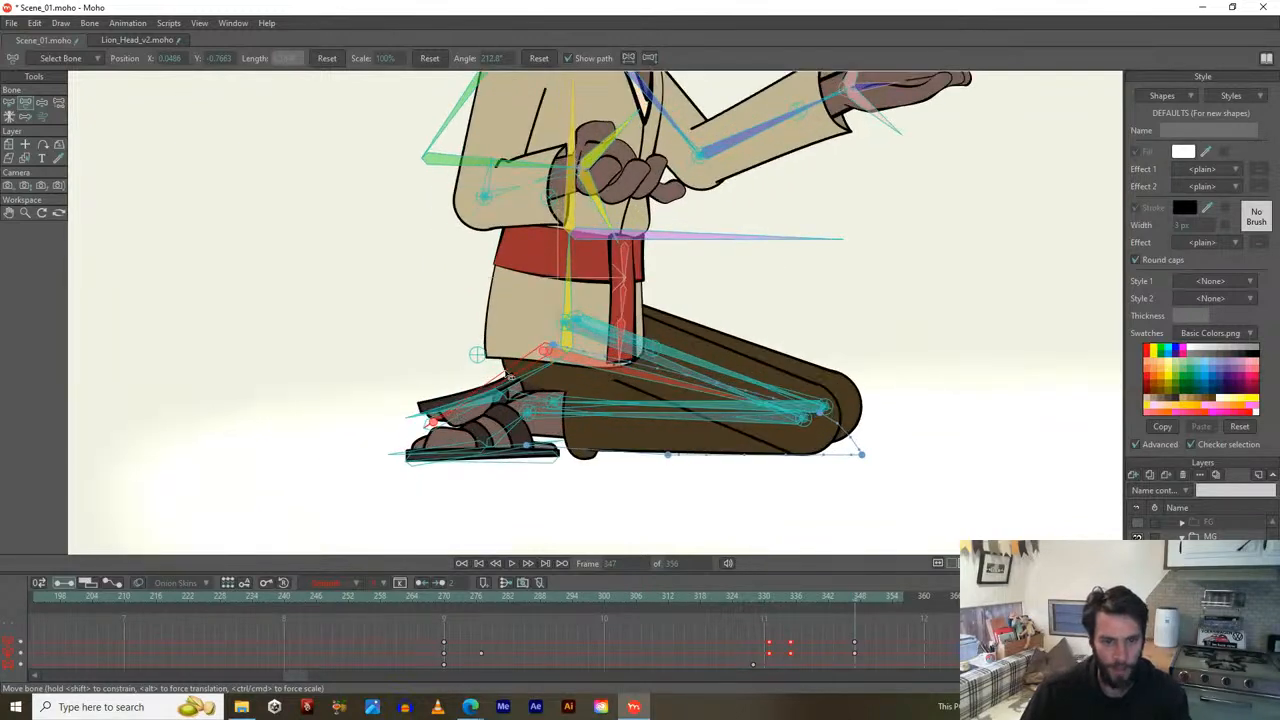
{"action": "left_click_drag", "start_coordinate": [545, 353], "coordinate": [540, 350]}
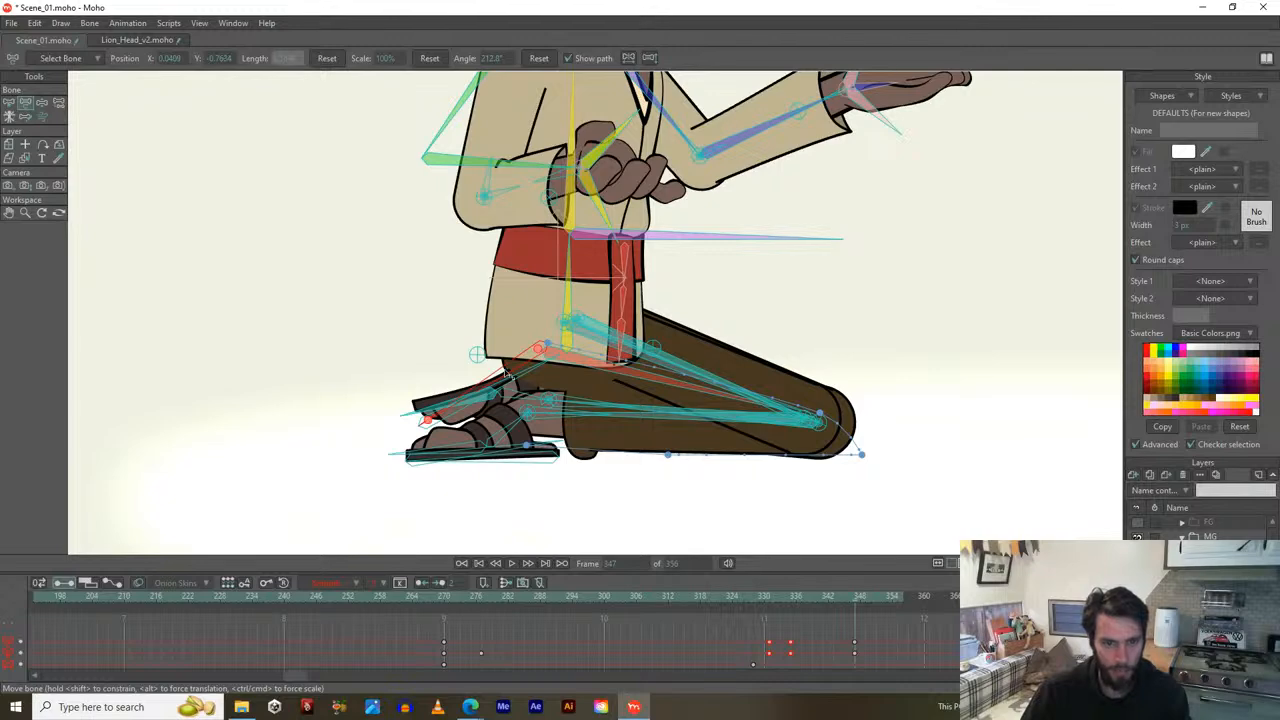
{"action": "left_click_drag", "start_coordinate": [437, 424], "coordinate": [506, 388]}
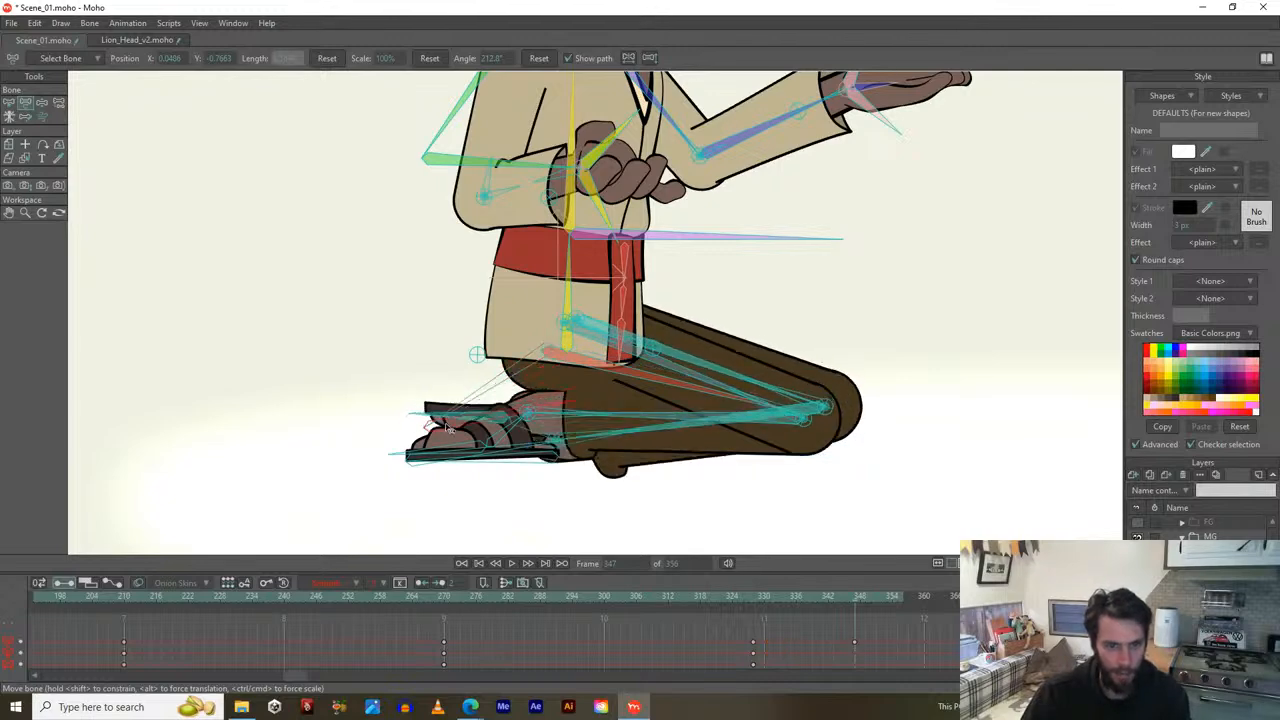
{"action": "scroll", "coordinate": [509, 378], "scroll_direction": "up", "scroll_amount": 2}
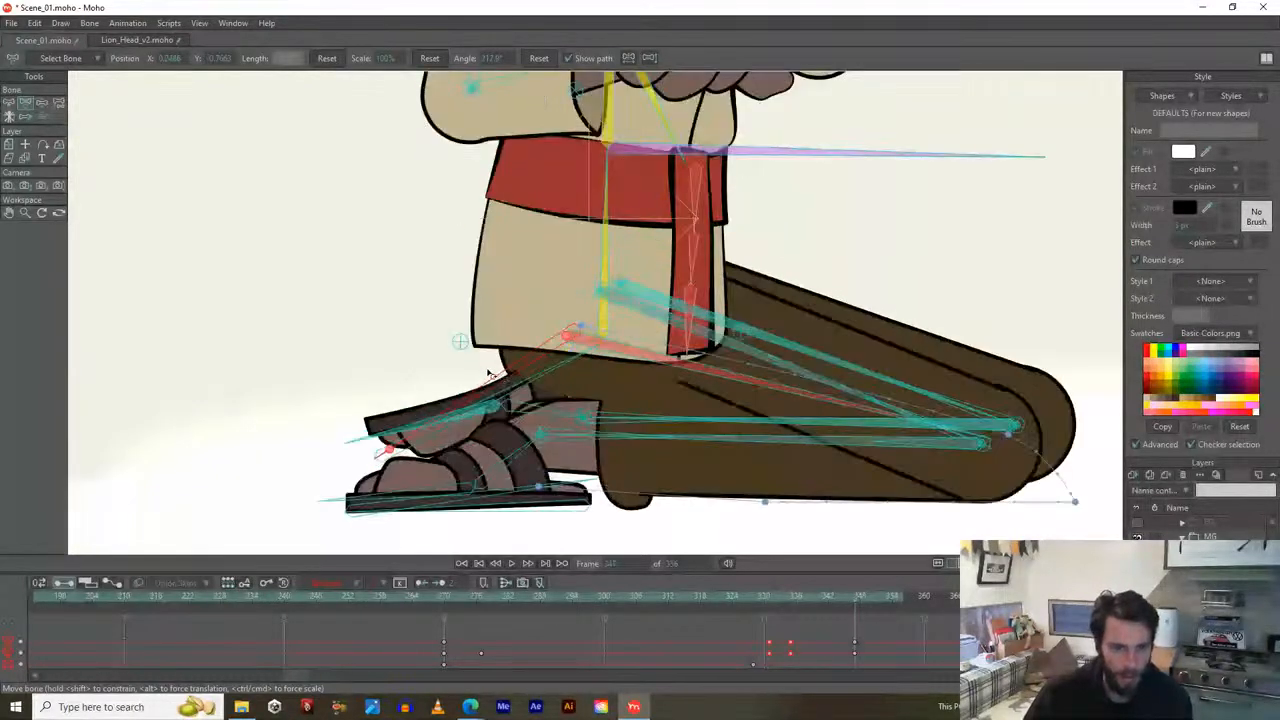
{"action": "left_click_drag", "start_coordinate": [500, 383], "coordinate": [700, 367]}
{"action": "scroll", "coordinate": [700, 367], "scroll_direction": "down", "scroll_amount": 2}
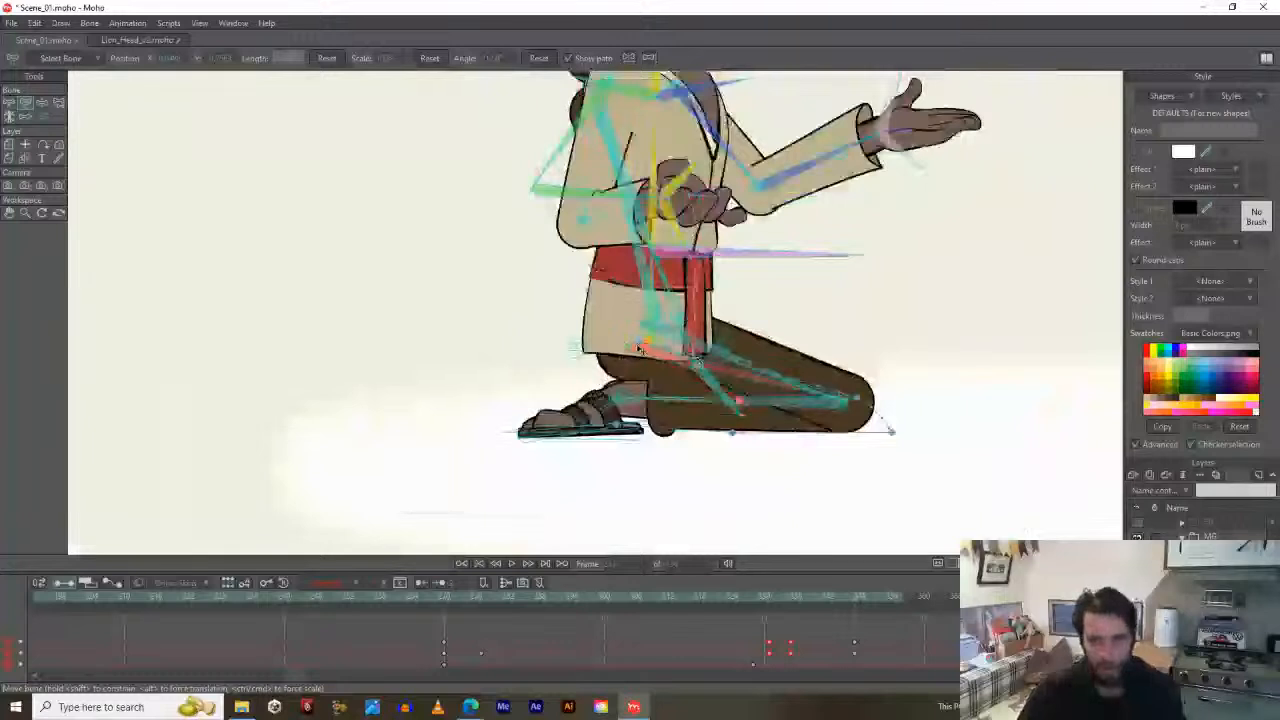
{"action": "key", "text": "ctrl+z"}
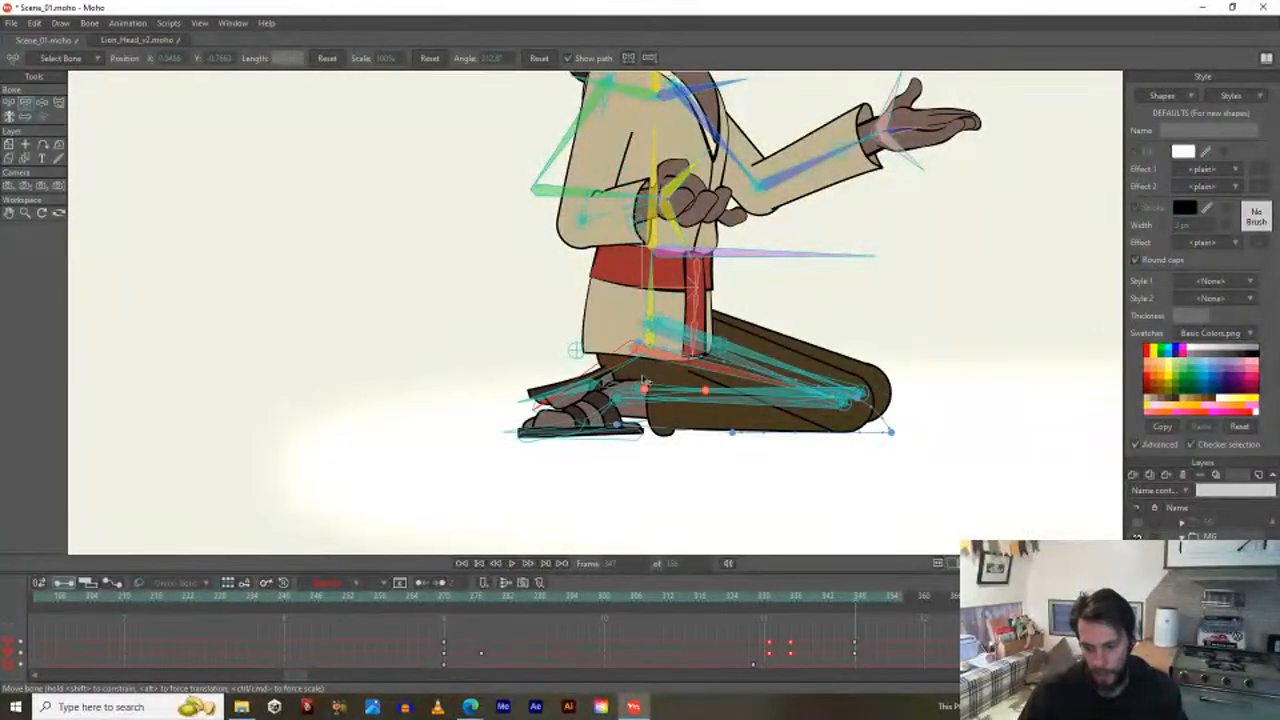
Tuck the back foot behind the front foot, then select the foot-sole, knee and lower-leg bones.
{"action": "left_click_drag", "start_coordinate": [606, 374], "coordinate": [547, 426]}
{"action": "scroll", "coordinate": [618, 349], "scroll_direction": "down", "scroll_amount": 2}
{"action": "scroll", "coordinate": [541, 446], "scroll_direction": "up", "scroll_amount": 5}
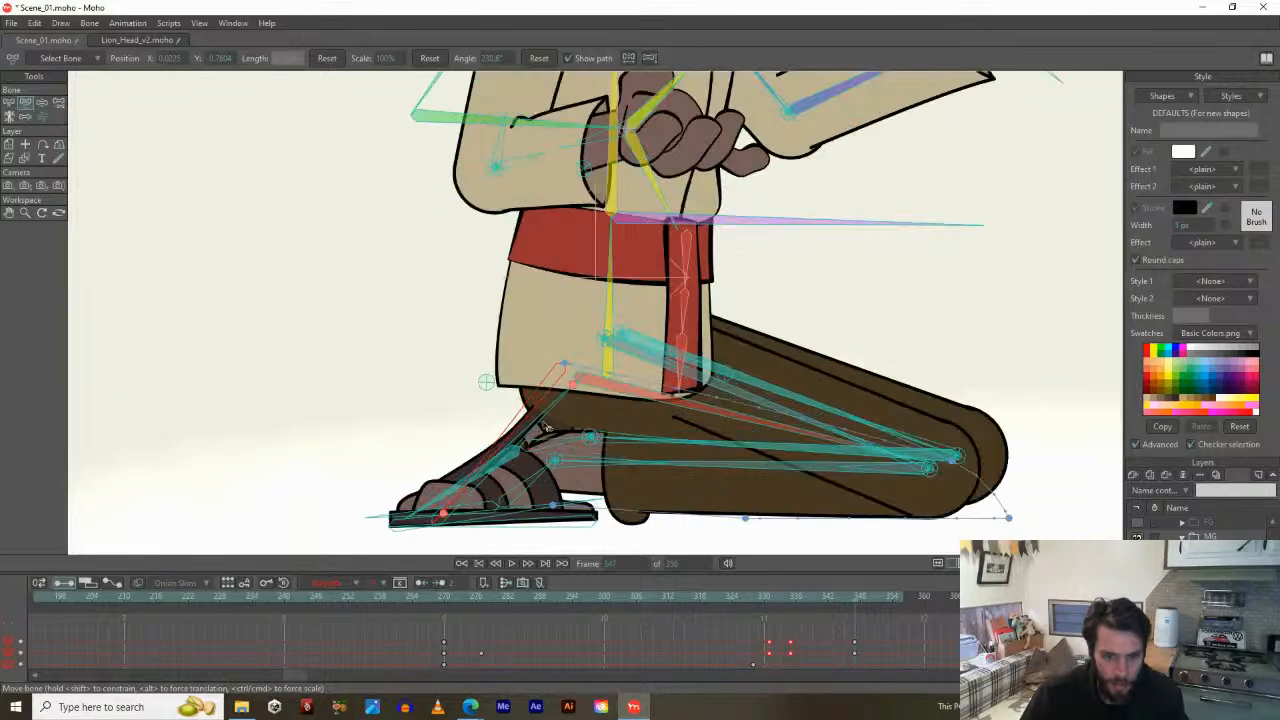
{"action": "left_click", "coordinate": [534, 527]}
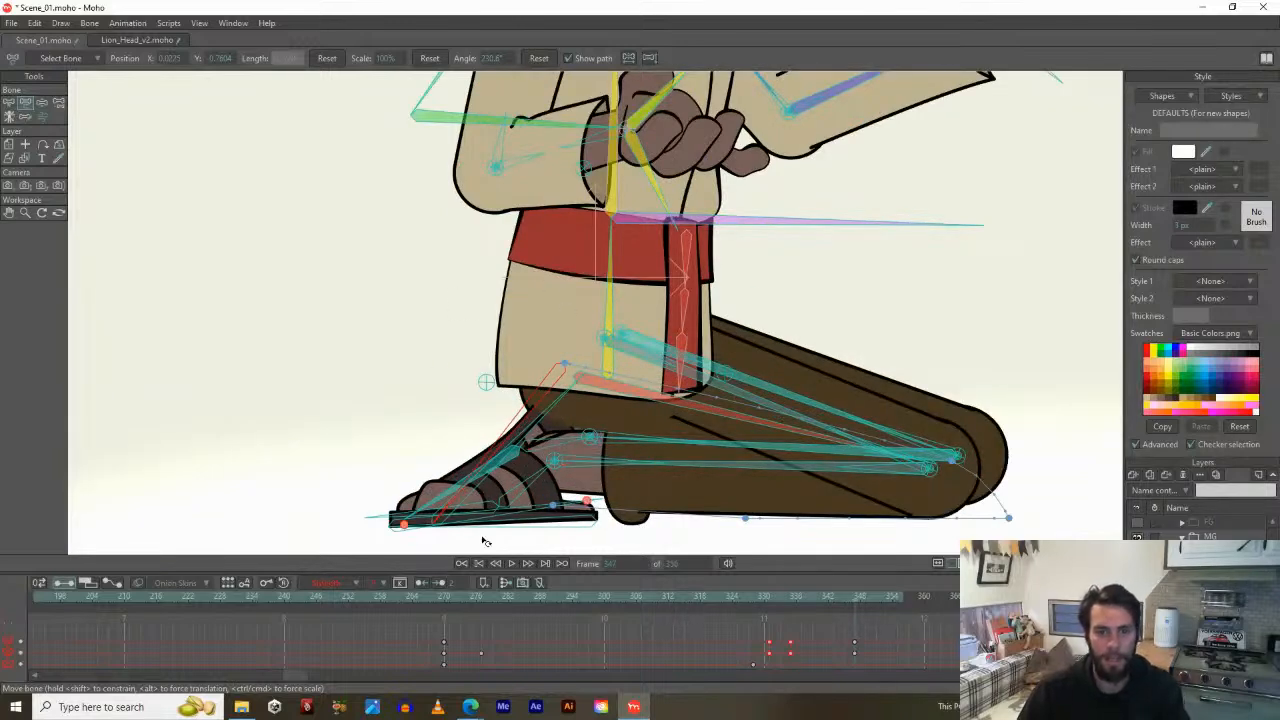
{"action": "left_click", "coordinate": [444, 408]}
{"action": "scroll", "coordinate": [460, 370], "scroll_direction": "down", "scroll_amount": 5}
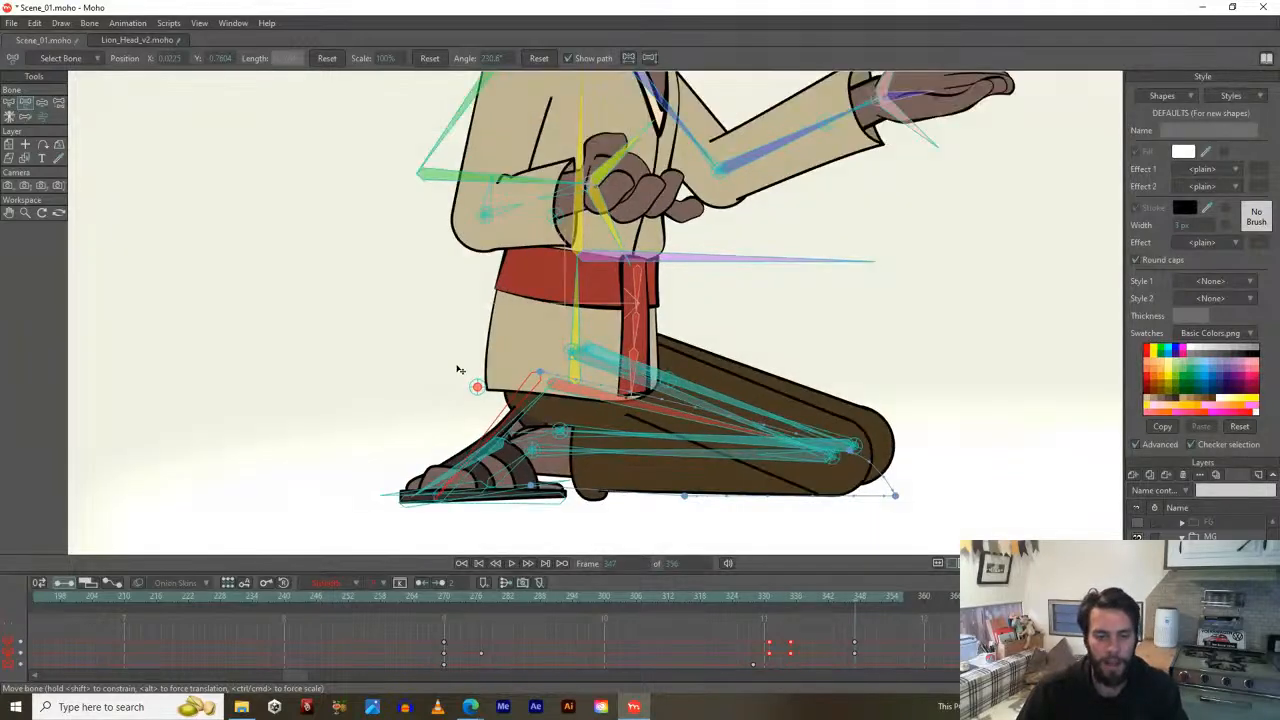
{"action": "left_click", "coordinate": [557, 515]}
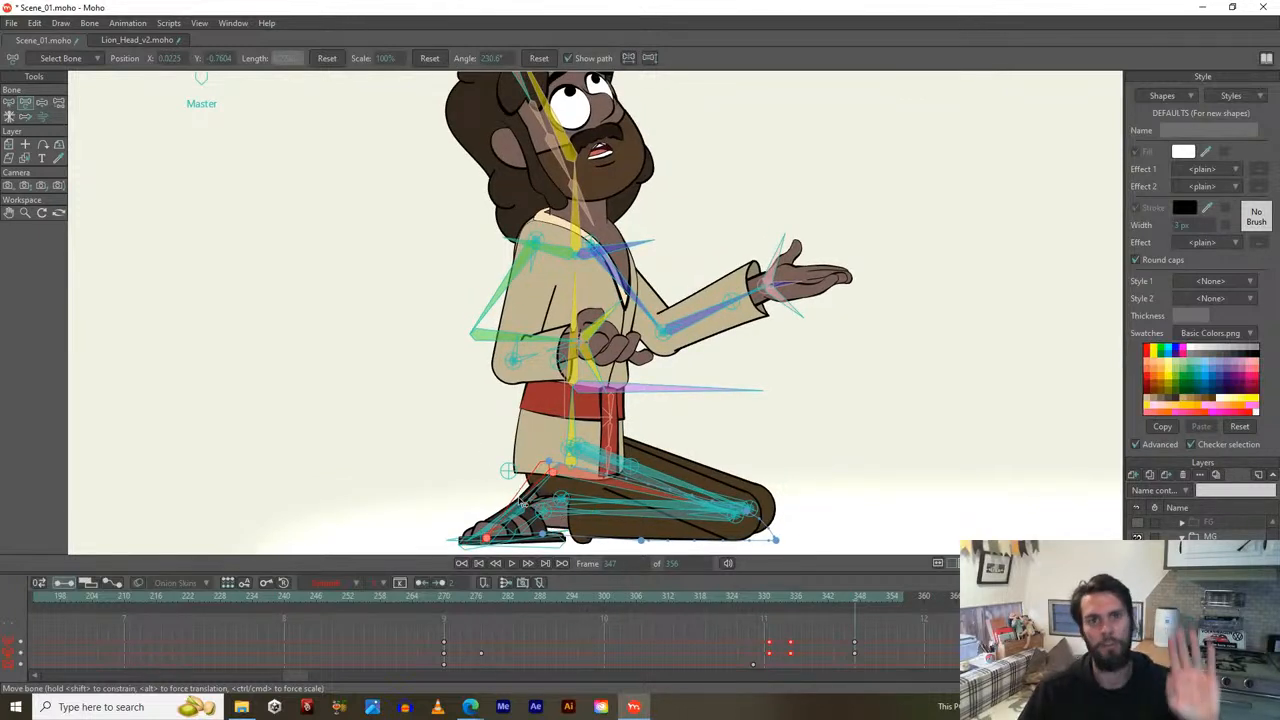
Zoom and pan to frame the whole kneeling figure, then scrub back to around frame 337.
{"action": "scroll", "coordinate": [492, 407], "scroll_direction": "up", "scroll_amount": 3}
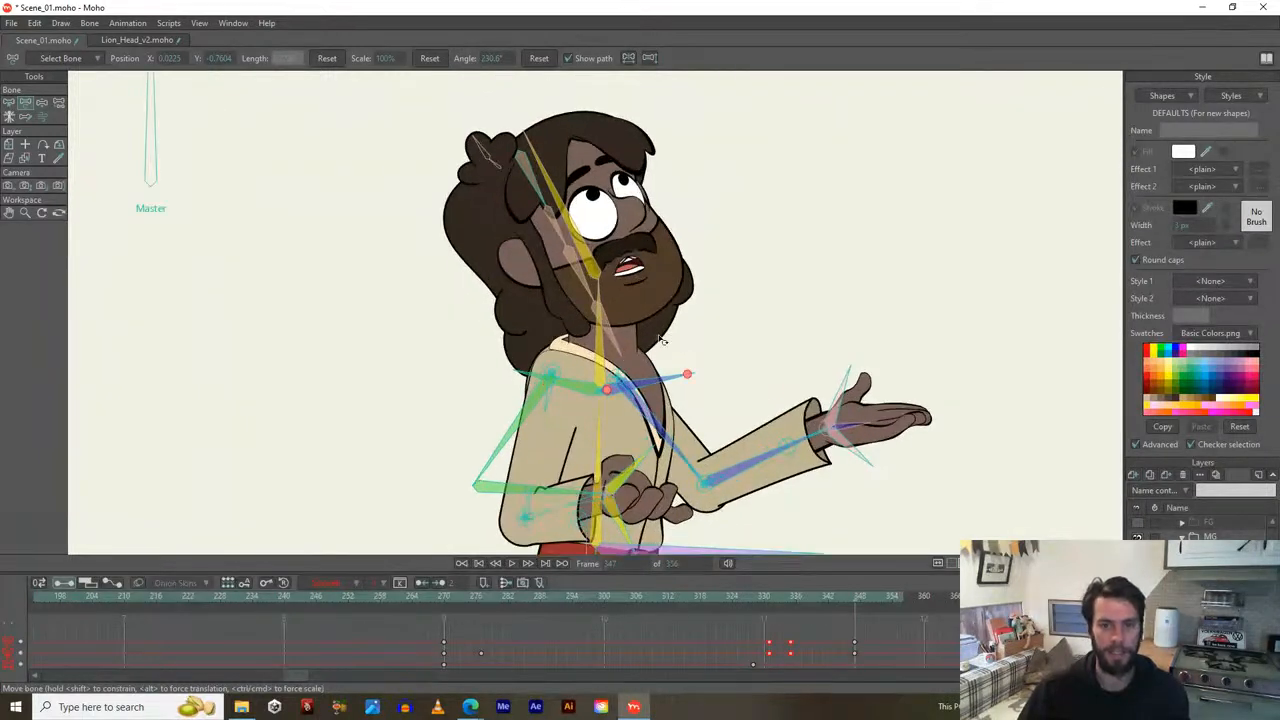
{"action": "mouse_move", "coordinate": [690, 371]}
{"action": "left_mouse_down"}
{"action": "mouse_move", "coordinate": [615, 385]}
{"action": "mouse_move", "coordinate": [676, 372]}
{"action": "left_mouse_up"}
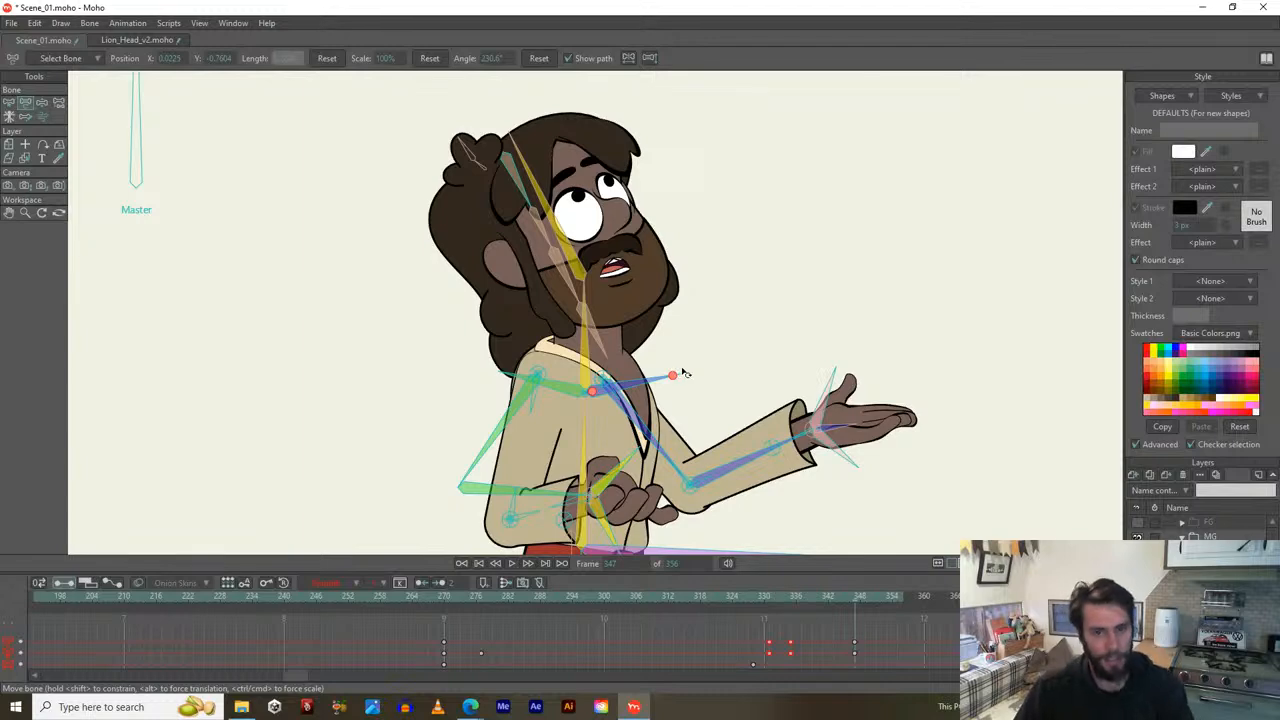
{"action": "scroll", "coordinate": [688, 373], "scroll_direction": "down", "scroll_amount": 2}
{"action": "left_click_drag", "start_coordinate": [666, 394], "coordinate": [650, 254]}
{"action": "left_click_drag", "start_coordinate": [746, 601], "coordinate": [802, 584]}
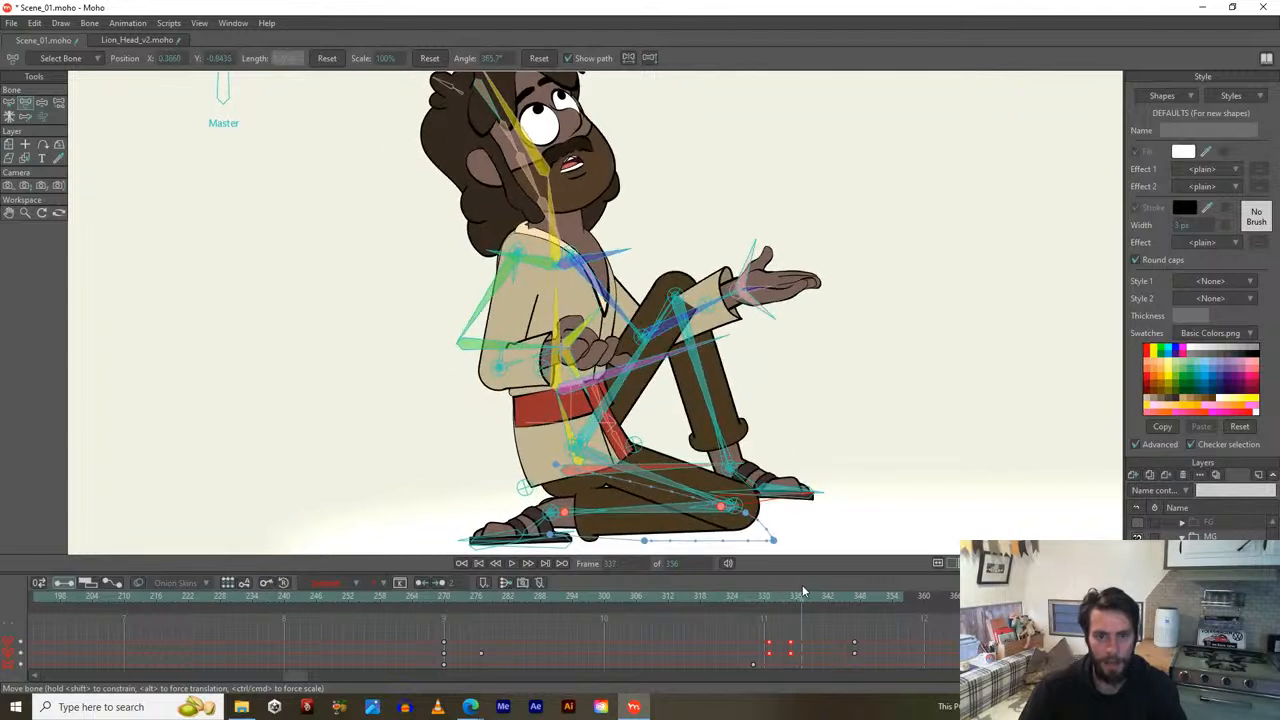
Swing the near elbow out and forearm up, and rotate the far forearm upright with the hand open.
{"action": "left_click_drag", "start_coordinate": [489, 302], "coordinate": [470, 280]}
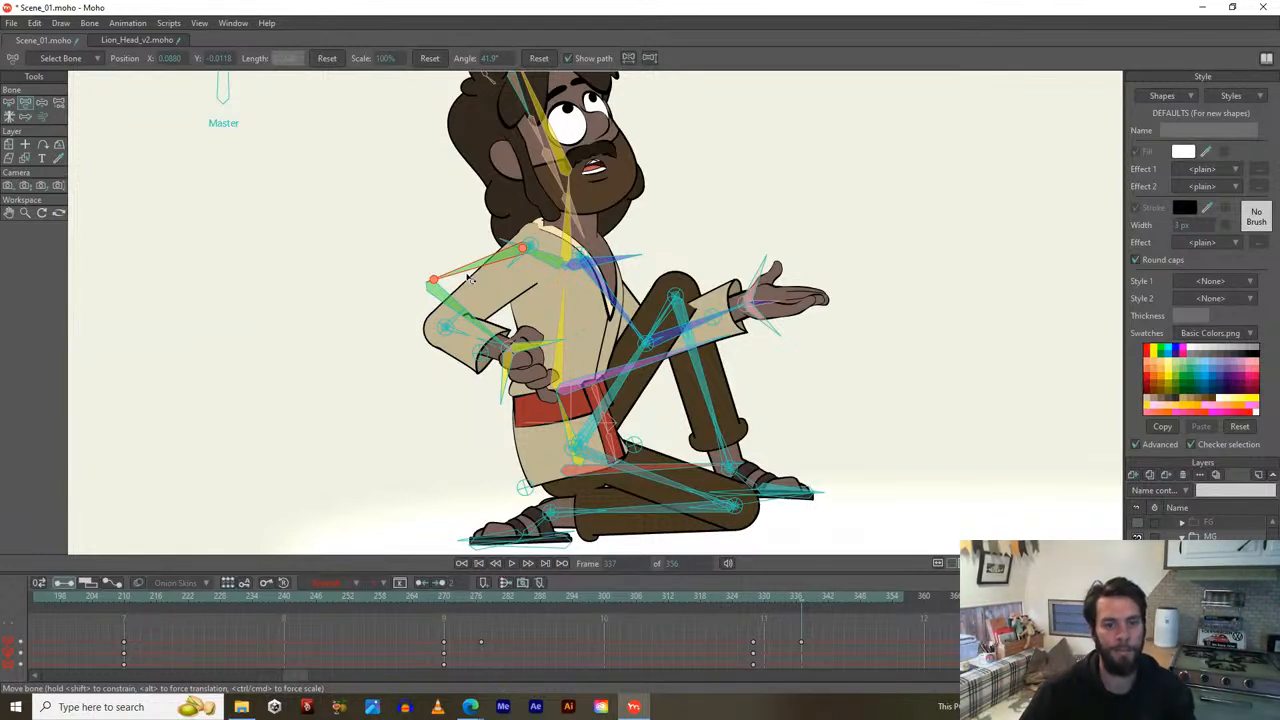
{"action": "left_click_drag", "start_coordinate": [457, 304], "coordinate": [457, 244]}
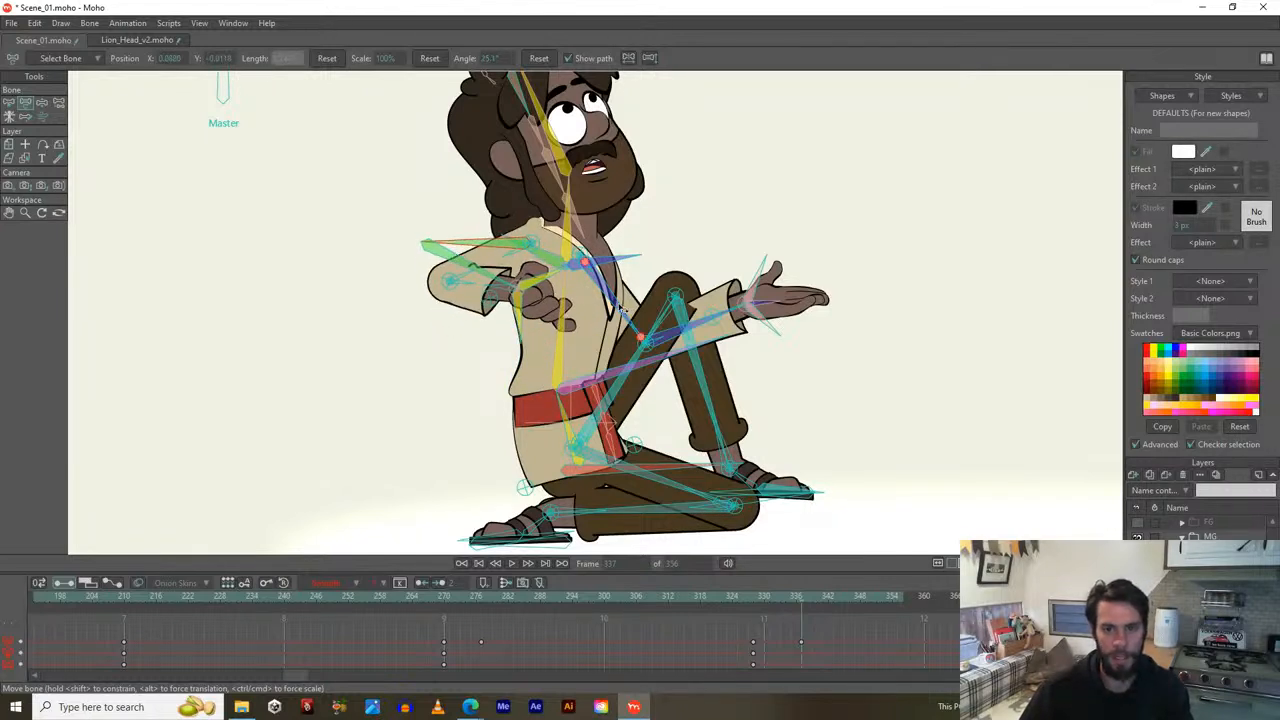
{"action": "left_click_drag", "start_coordinate": [622, 310], "coordinate": [647, 278]}
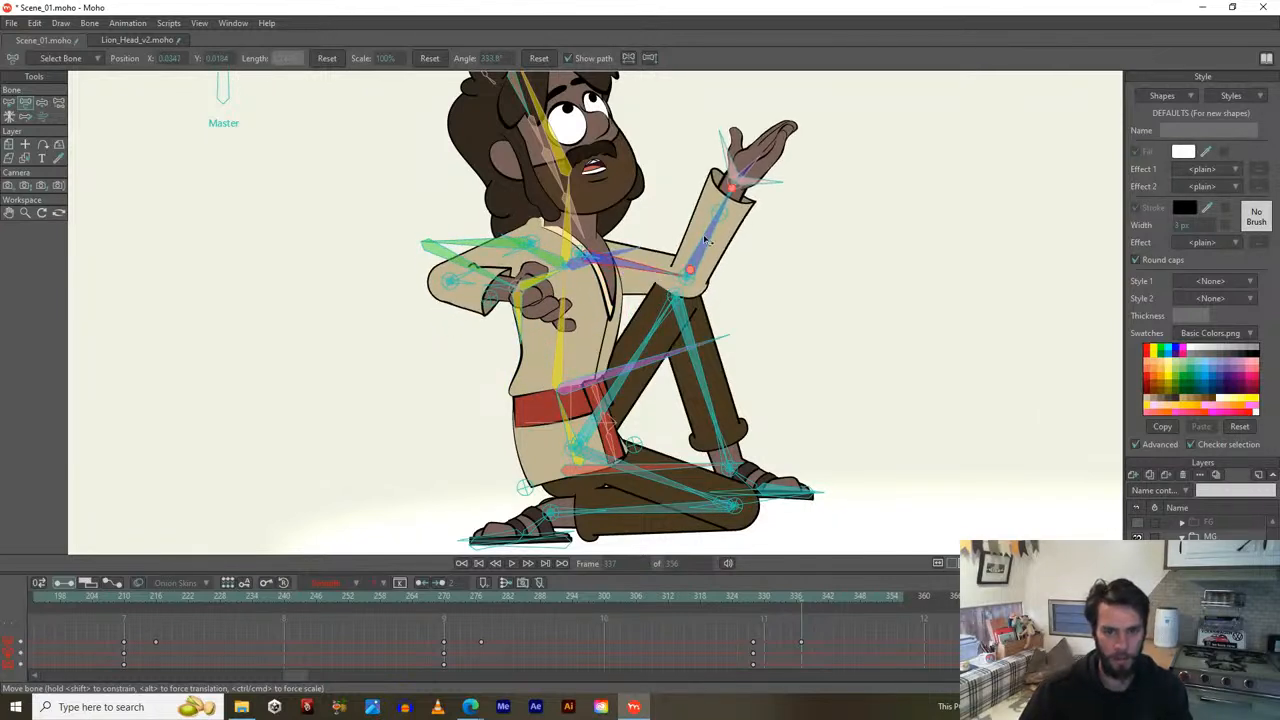
{"action": "left_click_drag", "start_coordinate": [707, 240], "coordinate": [663, 258]}
{"action": "left_click", "coordinate": [690, 282]}
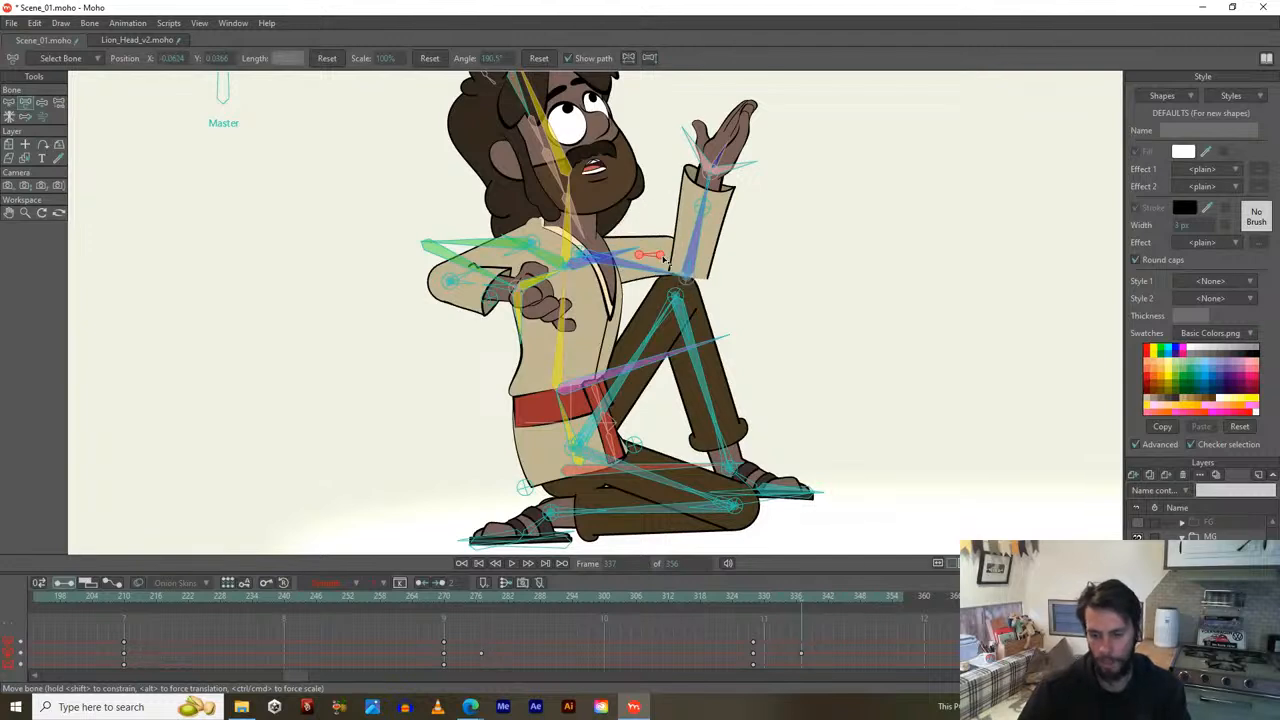
Undo the upper-arm rotation and scrub the timeline to preview the nearby frames.
{"action": "key", "text": "ctrl+z"}
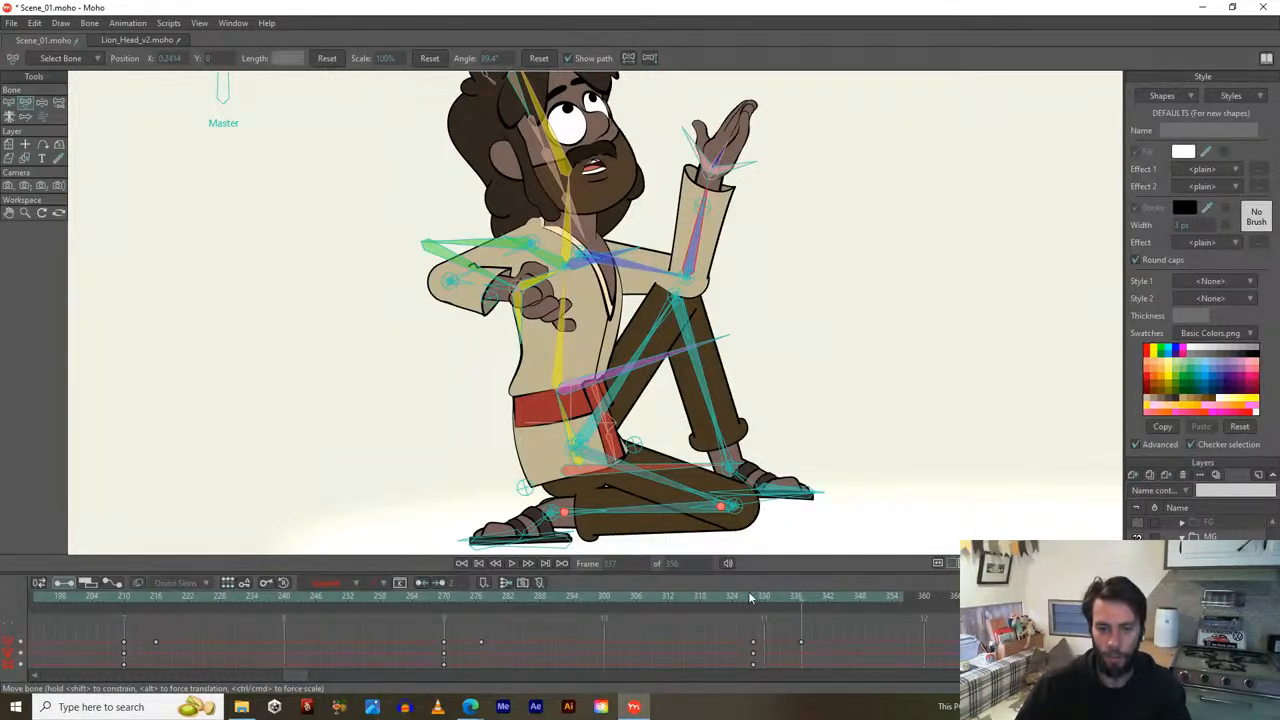
{"action": "left_click_drag", "start_coordinate": [750, 597], "coordinate": [802, 593]}
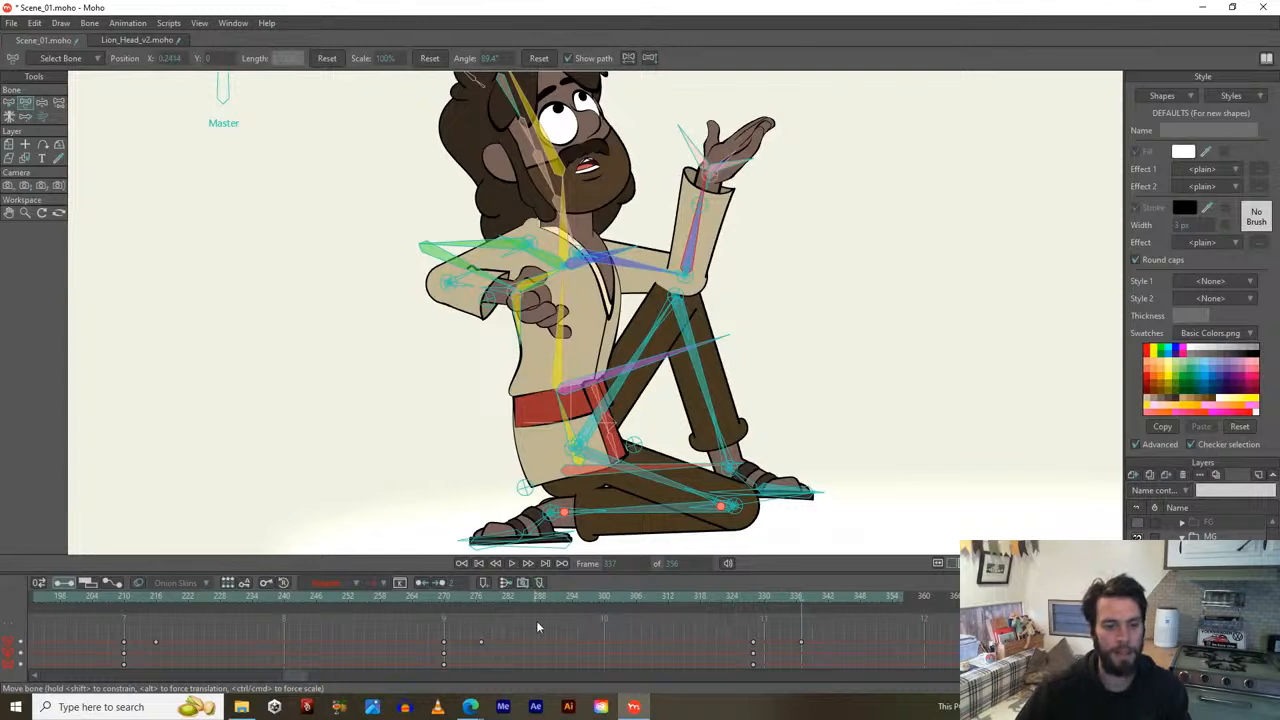
At frame 328, try swinging the upper arm and rotating the green arm outward, then undo both.
{"action": "mouse_move", "coordinate": [752, 595]}
{"action": "left_mouse_down"}
{"action": "mouse_move", "coordinate": [776, 598]}
{"action": "mouse_move", "coordinate": [745, 598]}
{"action": "mouse_move", "coordinate": [756, 598]}
{"action": "left_mouse_up"}
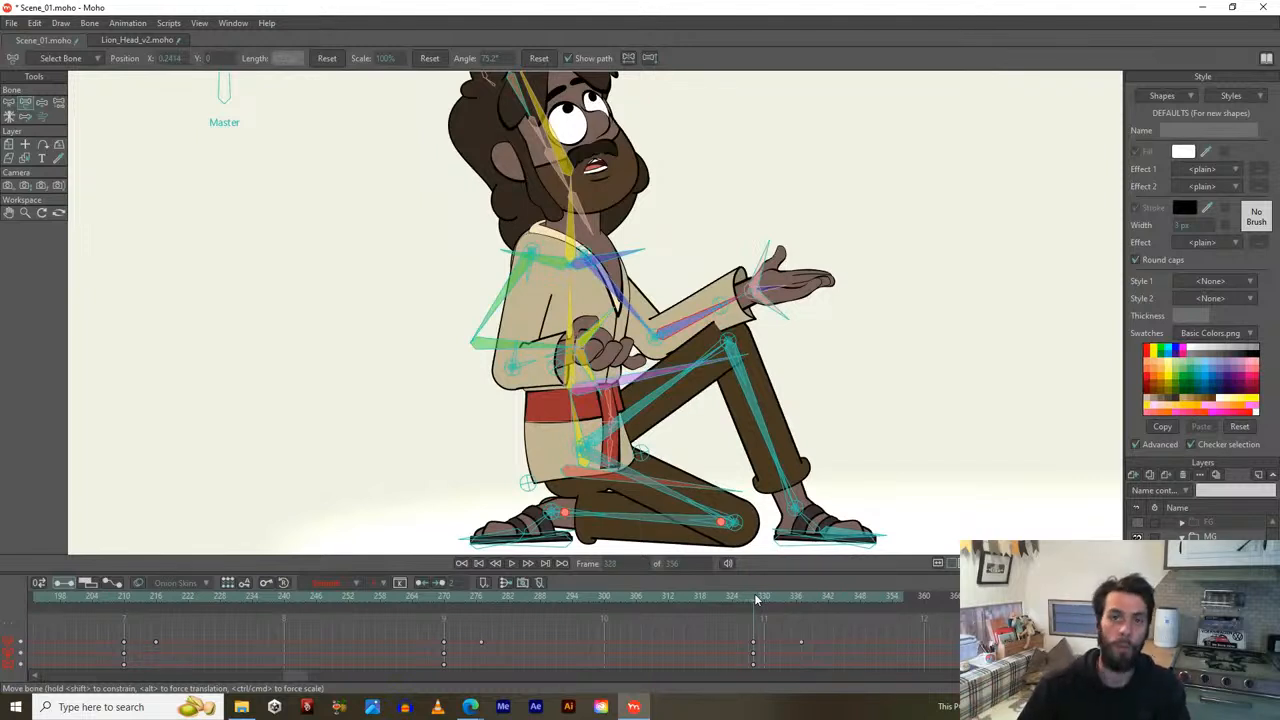
{"action": "left_click", "coordinate": [621, 300]}
{"action": "mouse_move", "coordinate": [621, 300]}
{"action": "left_mouse_down"}
{"action": "mouse_move", "coordinate": [662, 265]}
{"action": "mouse_move", "coordinate": [650, 240]}
{"action": "mouse_move", "coordinate": [672, 282]}
{"action": "mouse_move", "coordinate": [661, 247]}
{"action": "mouse_move", "coordinate": [643, 306]}
{"action": "left_mouse_up"}
{"action": "key", "text": "ctrl+z"}
{"action": "mouse_move", "coordinate": [484, 324]}
{"action": "left_mouse_down"}
{"action": "mouse_move", "coordinate": [464, 319]}
{"action": "mouse_move", "coordinate": [497, 337]}
{"action": "left_mouse_up"}
{"action": "key", "text": "ctrl+z"}
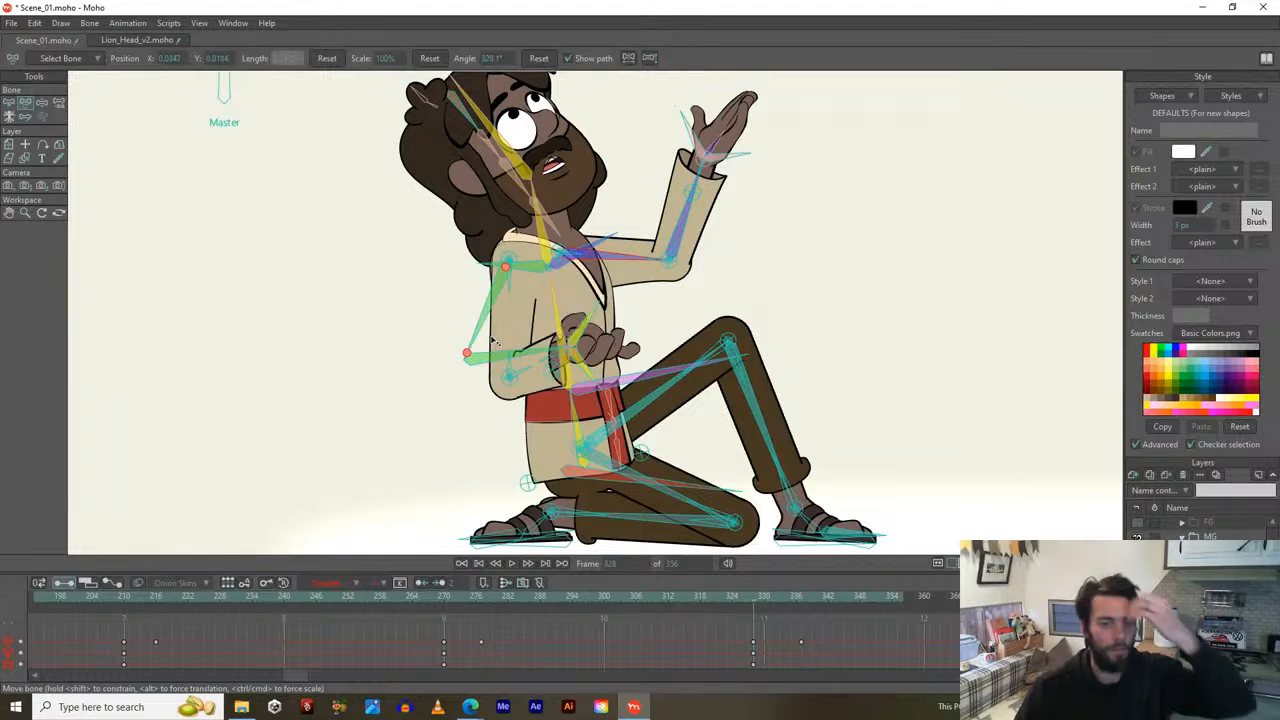
{"action": "key", "text": "ctrl+z"}
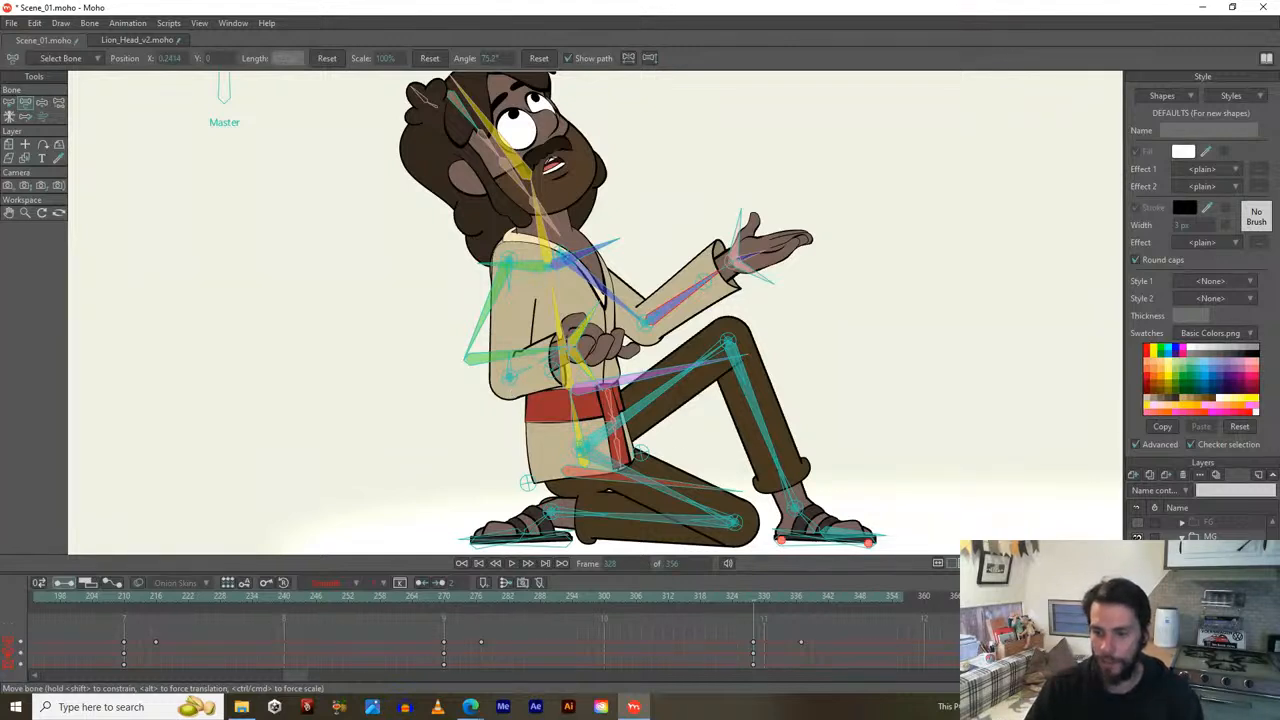
Show the FG layer, zoom out to the whole scene, and nudge the foreground artwork slightly down.
{"action": "scroll", "coordinate": [1200, 590], "scroll_direction": "up", "scroll_amount": 1}
{"action": "left_click", "coordinate": [1138, 538]}
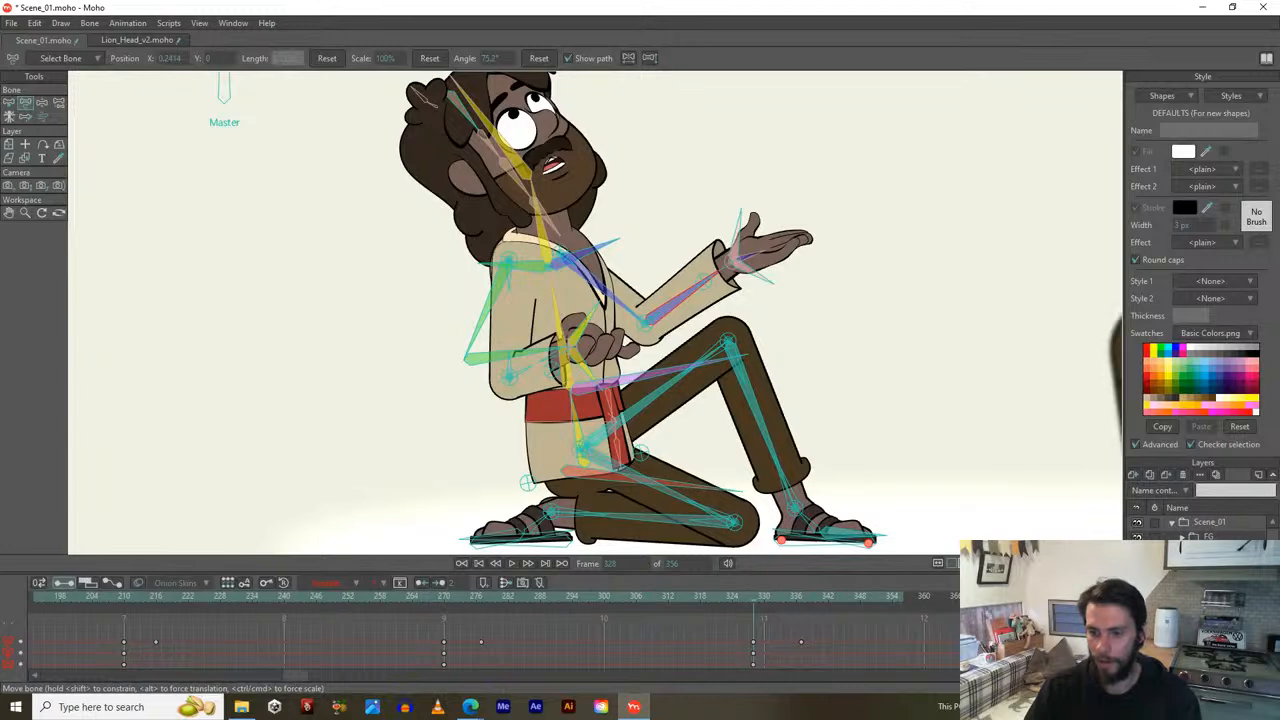
{"action": "scroll", "coordinate": [873, 354], "scroll_direction": "down", "scroll_amount": 5}
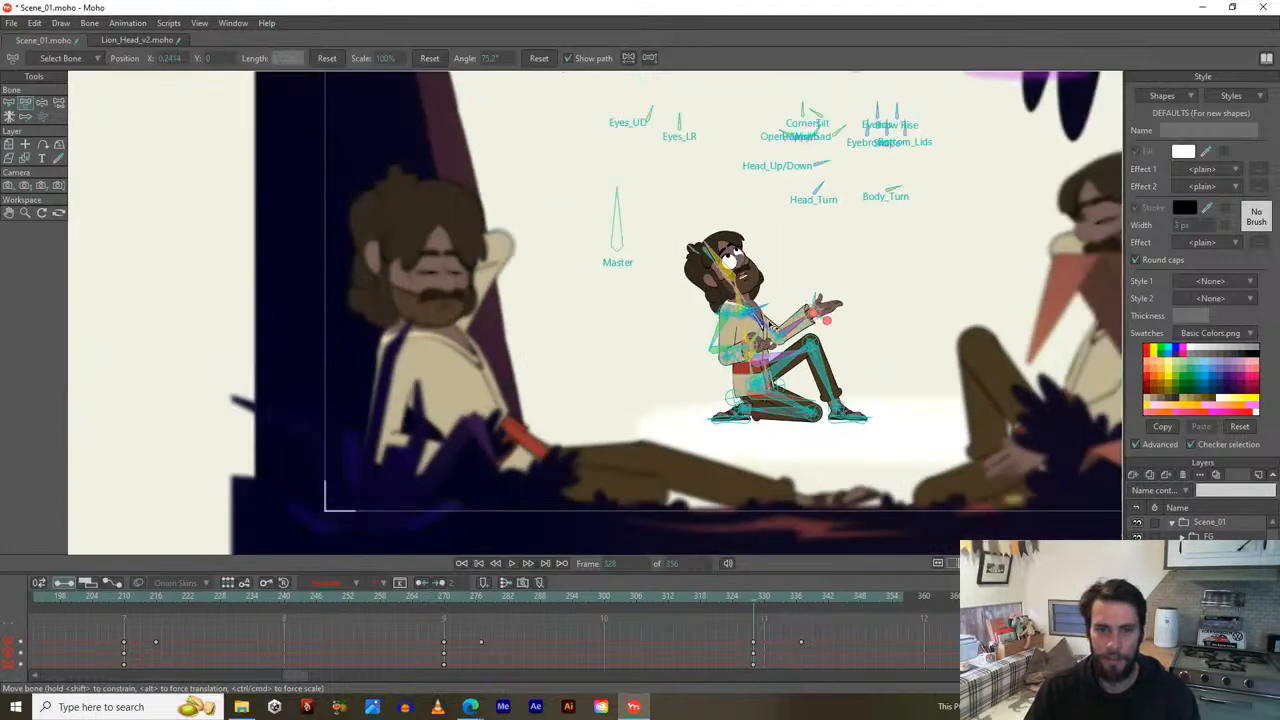
{"action": "left_click_drag", "start_coordinate": [866, 352], "coordinate": [665, 338]}
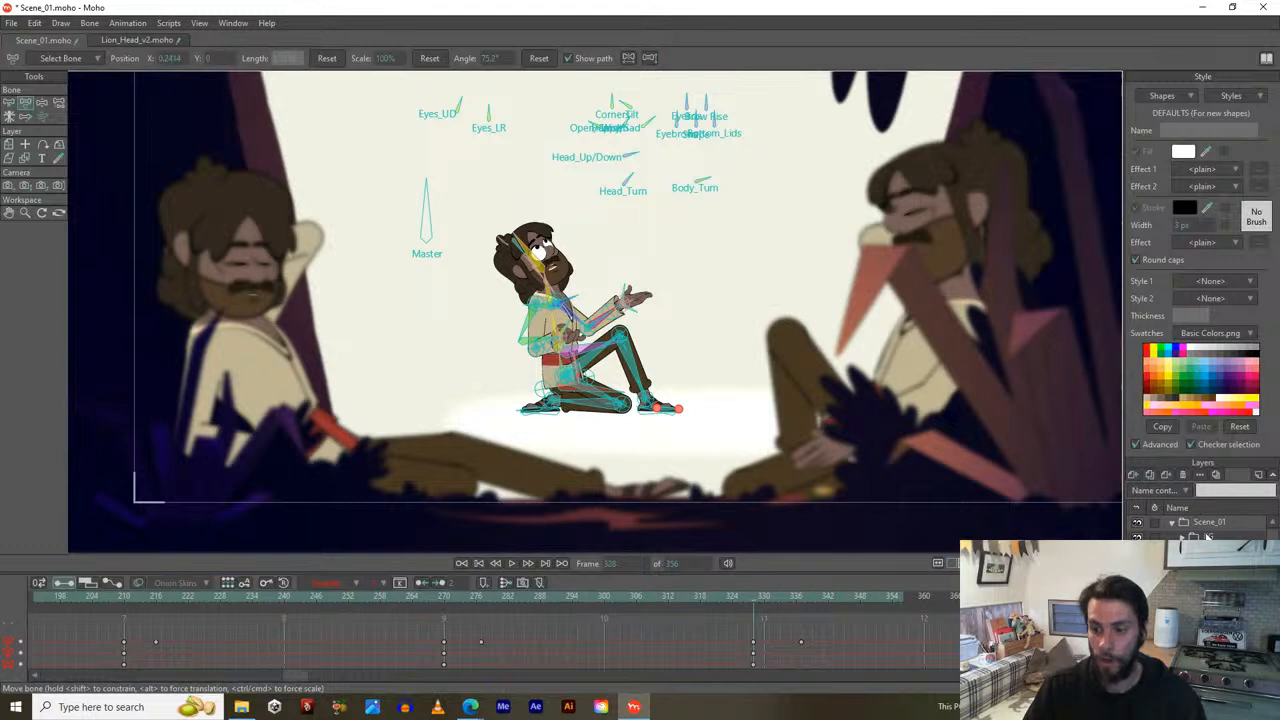
{"action": "left_click", "coordinate": [1190, 537]}
{"action": "left_click_drag", "start_coordinate": [918, 378], "coordinate": [914, 408]}
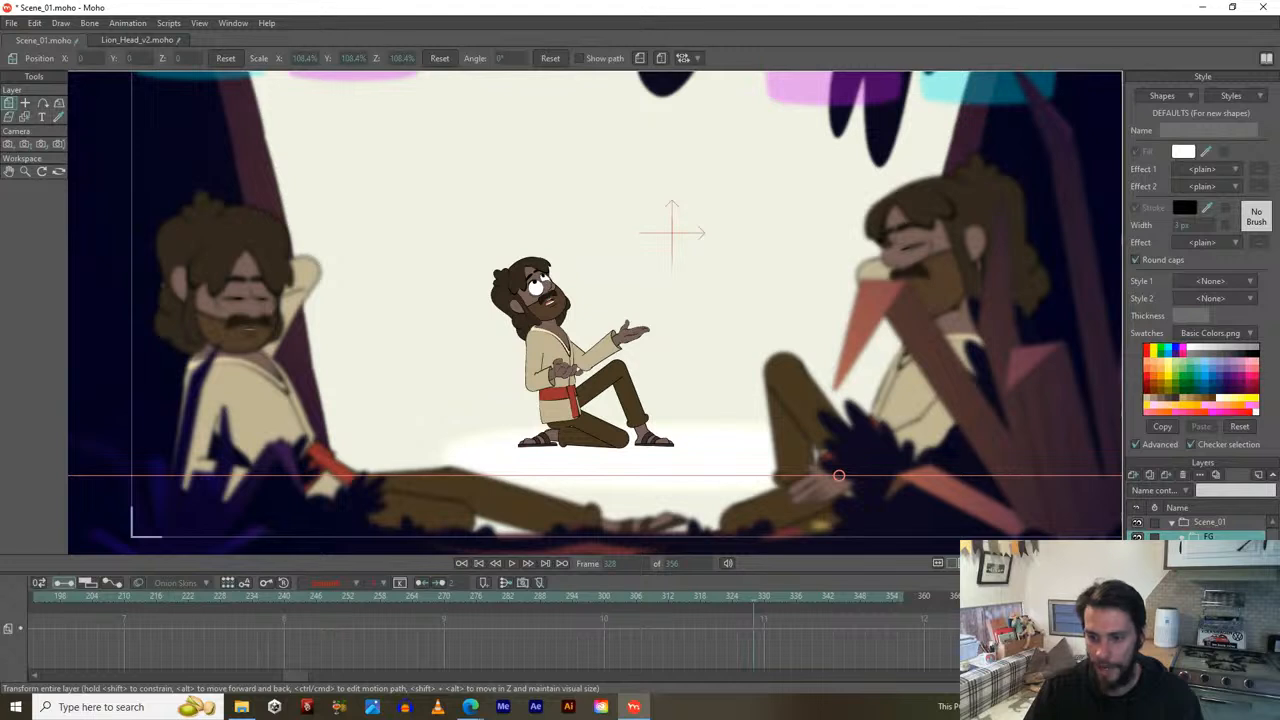
Test leaning poses on the left and right foreground rigs, undo them, and select the FG group layer.
{"action": "left_click", "coordinate": [1208, 566]}
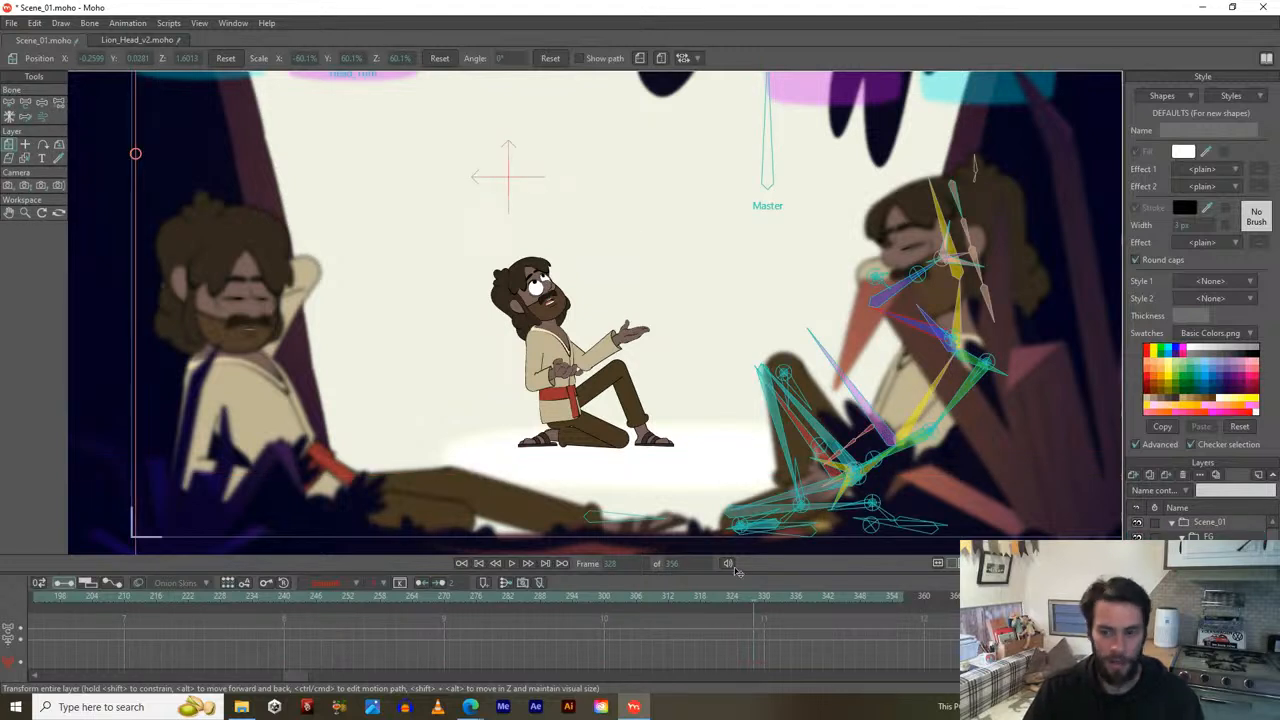
{"action": "left_click", "coordinate": [1208, 581]}
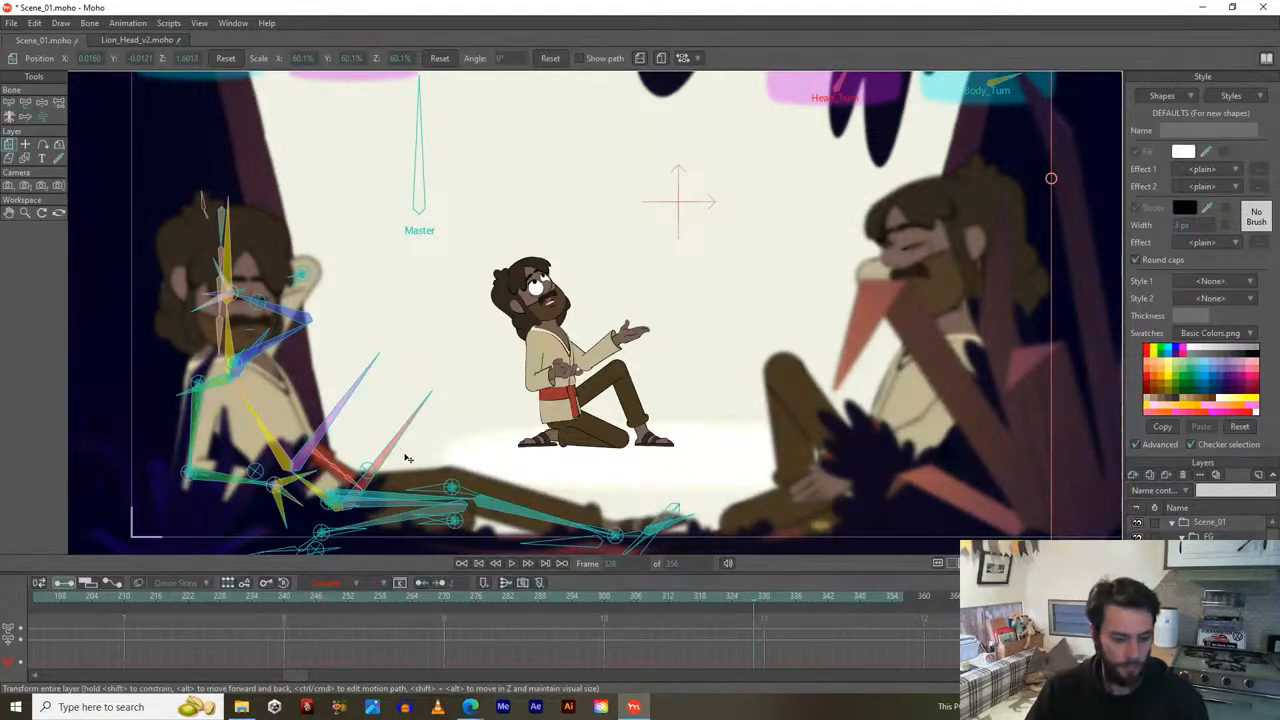
{"action": "key", "text": "t"}
{"action": "left_click_drag", "start_coordinate": [268, 426], "coordinate": [304, 413]}
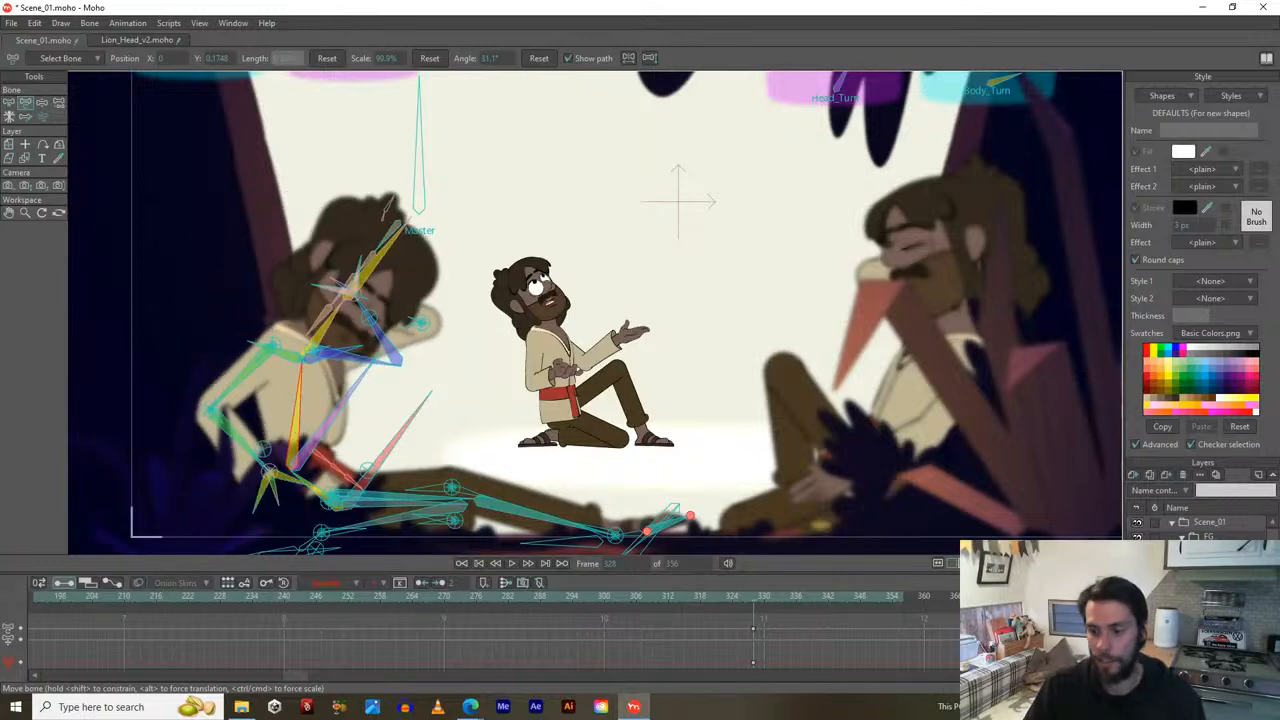
{"action": "left_click", "coordinate": [1206, 594]}
{"action": "left_click_drag", "start_coordinate": [932, 401], "coordinate": [904, 396]}
{"action": "key", "text": "ctrl+z"}
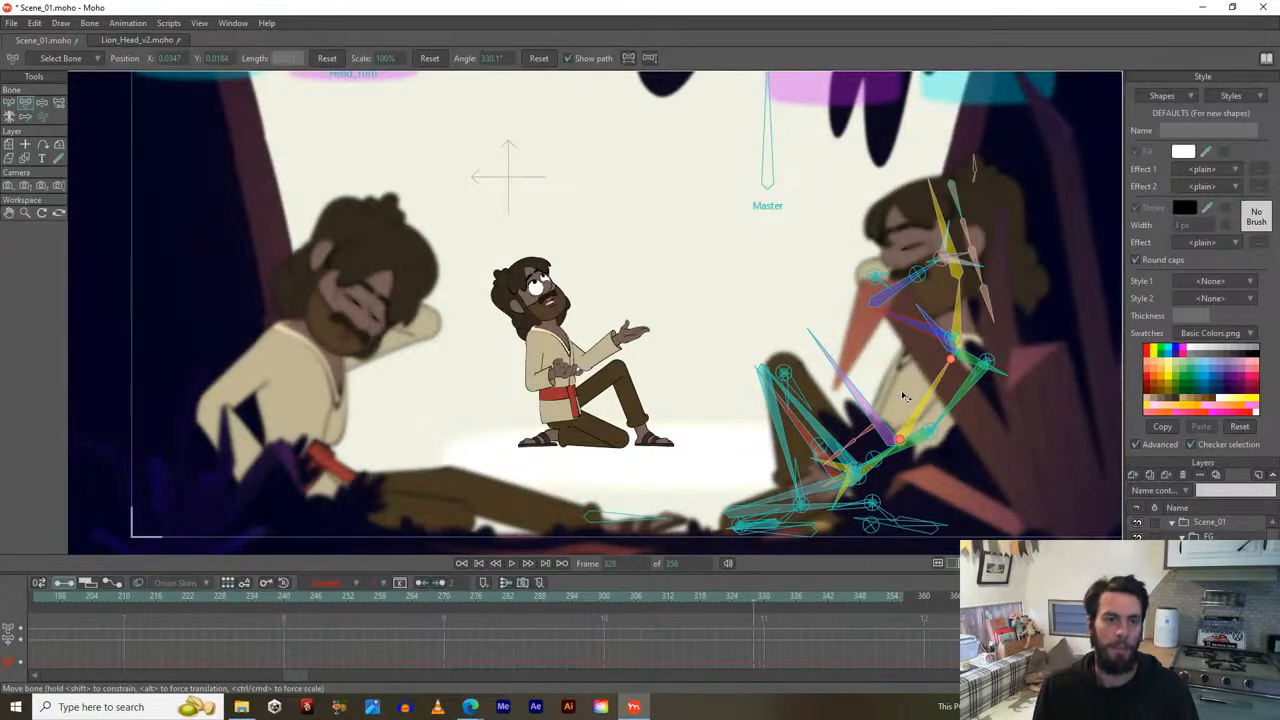
{"action": "key", "text": "ctrl+z"}
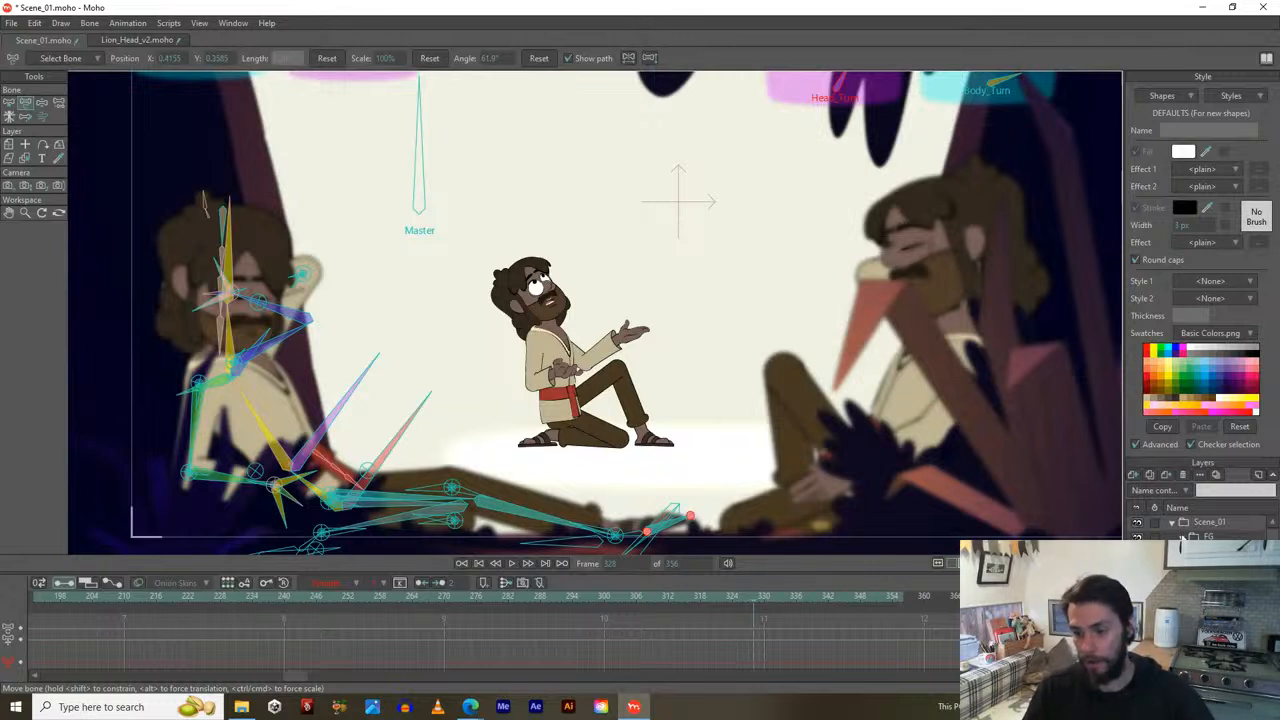
{"action": "left_click", "coordinate": [1183, 538]}
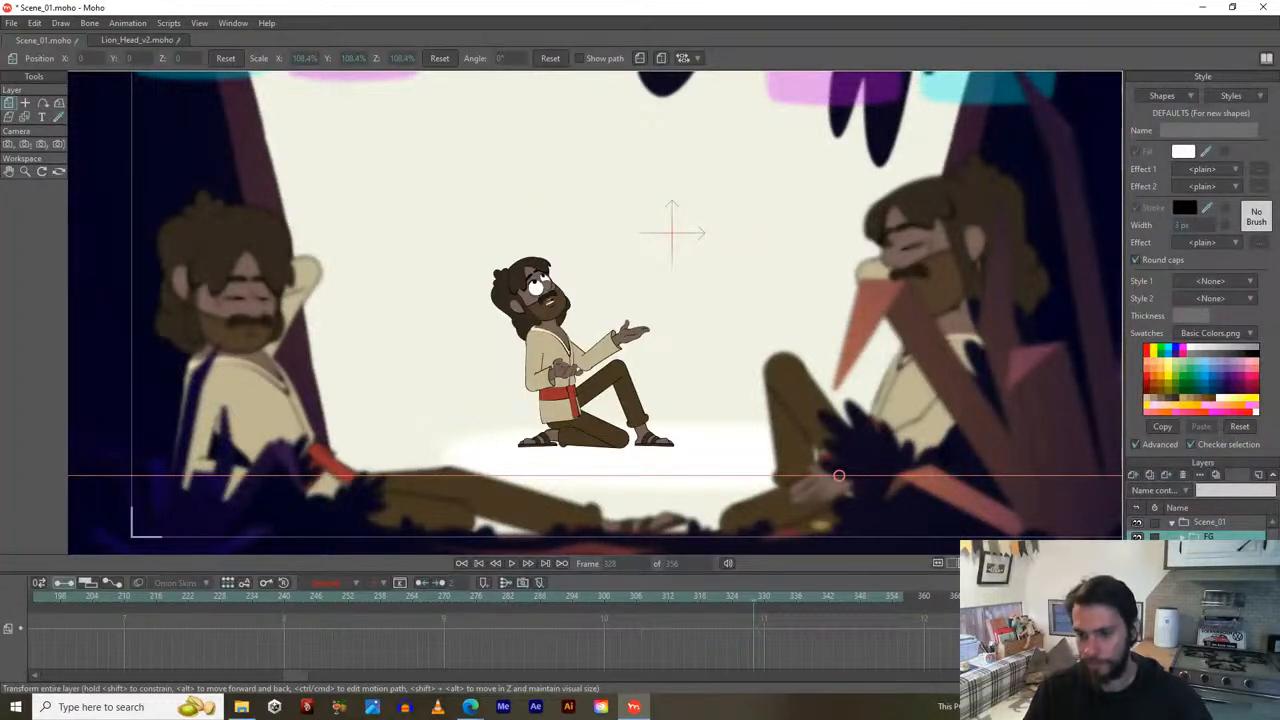
Turn off the FG layer's eye so only the kneeling figure shows on the light background.
{"action": "left_click", "coordinate": [1137, 538]}
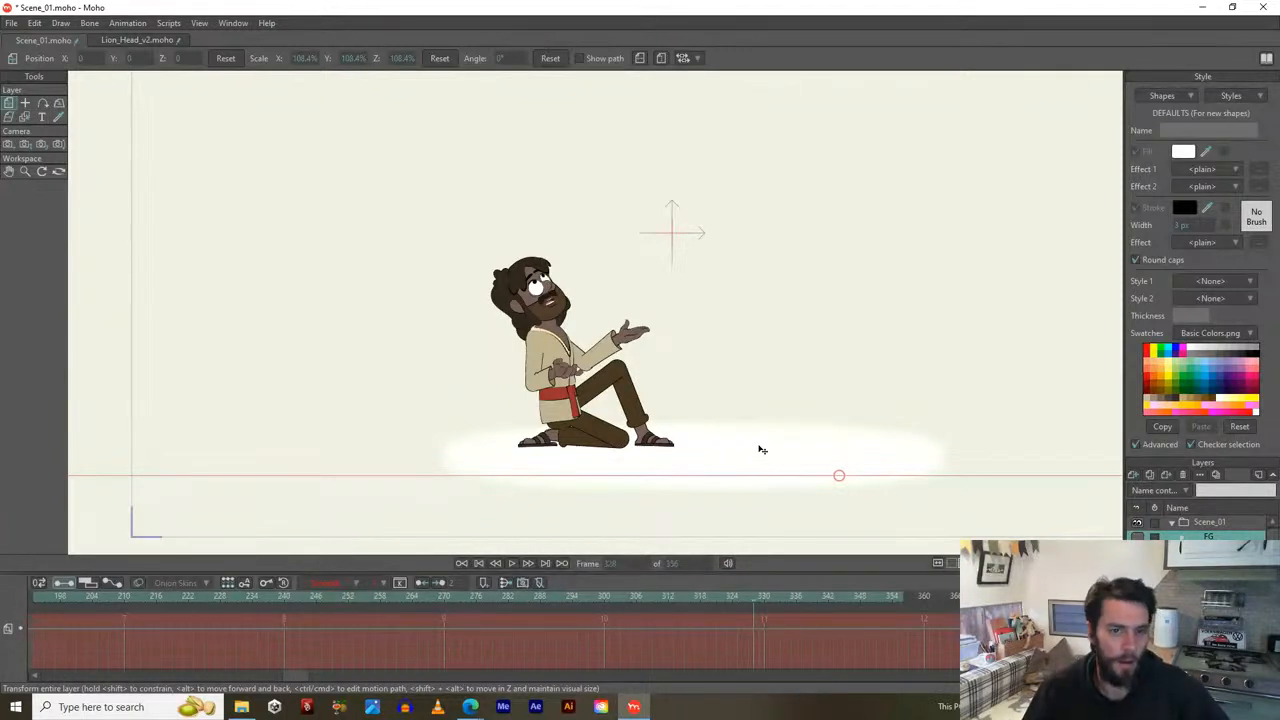
Drag the playhead back from frame 328 to around frame 210.
{"action": "left_click_drag", "start_coordinate": [118, 598], "coordinate": [286, 604]}
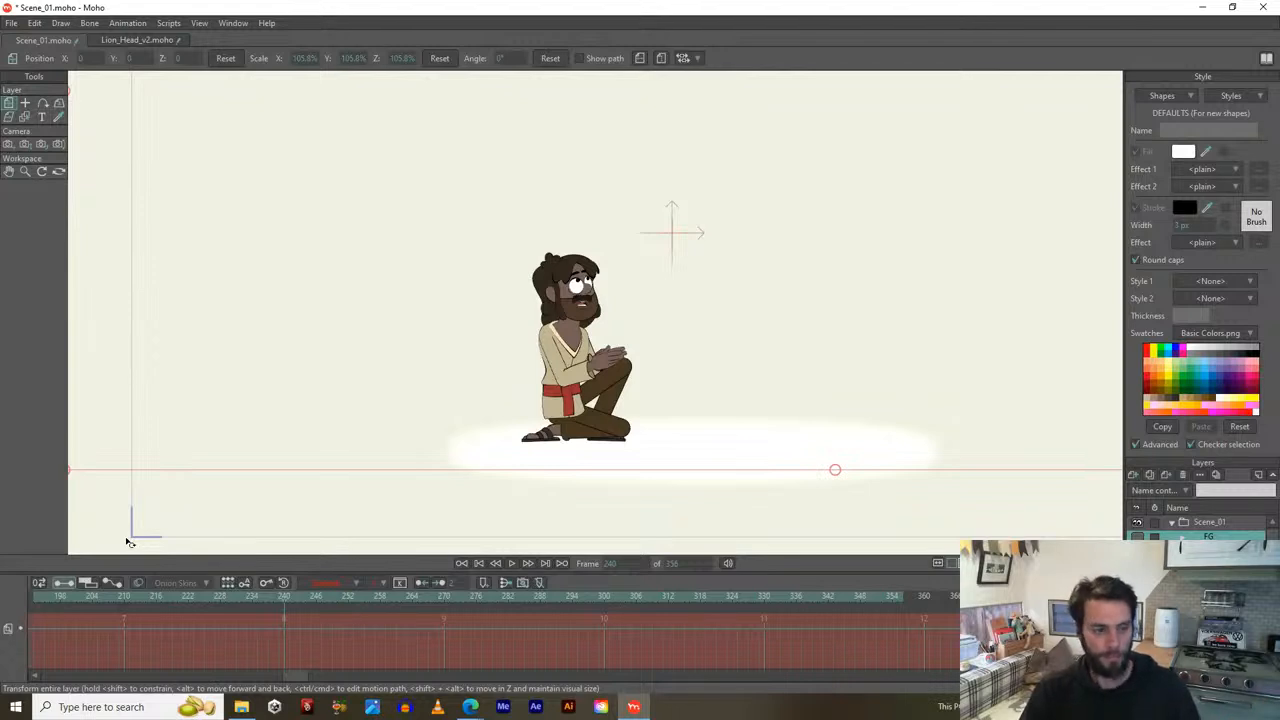
Scrub from frame 210 through 240 to review the motion, then return to frame 210.
{"action": "left_click", "coordinate": [125, 598]}
{"action": "left_click_drag", "start_coordinate": [124, 598], "coordinate": [284, 602]}
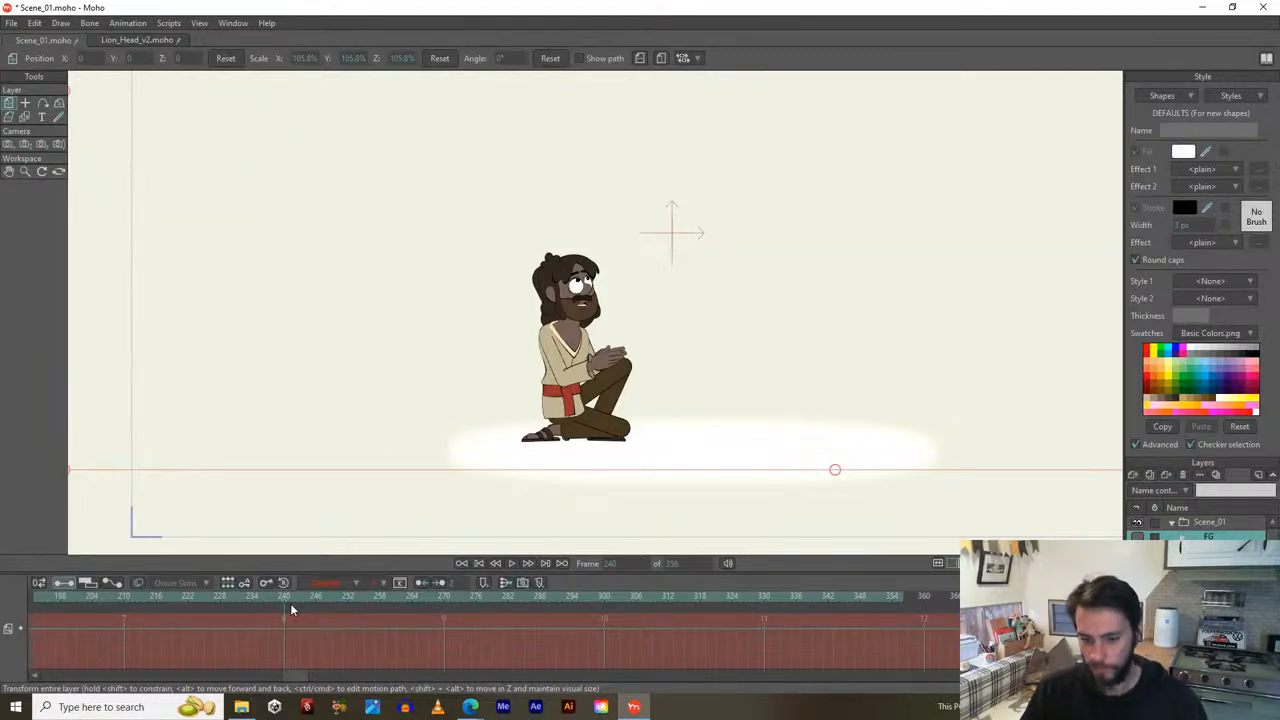
{"action": "left_click_drag", "start_coordinate": [92, 600], "coordinate": [124, 597]}
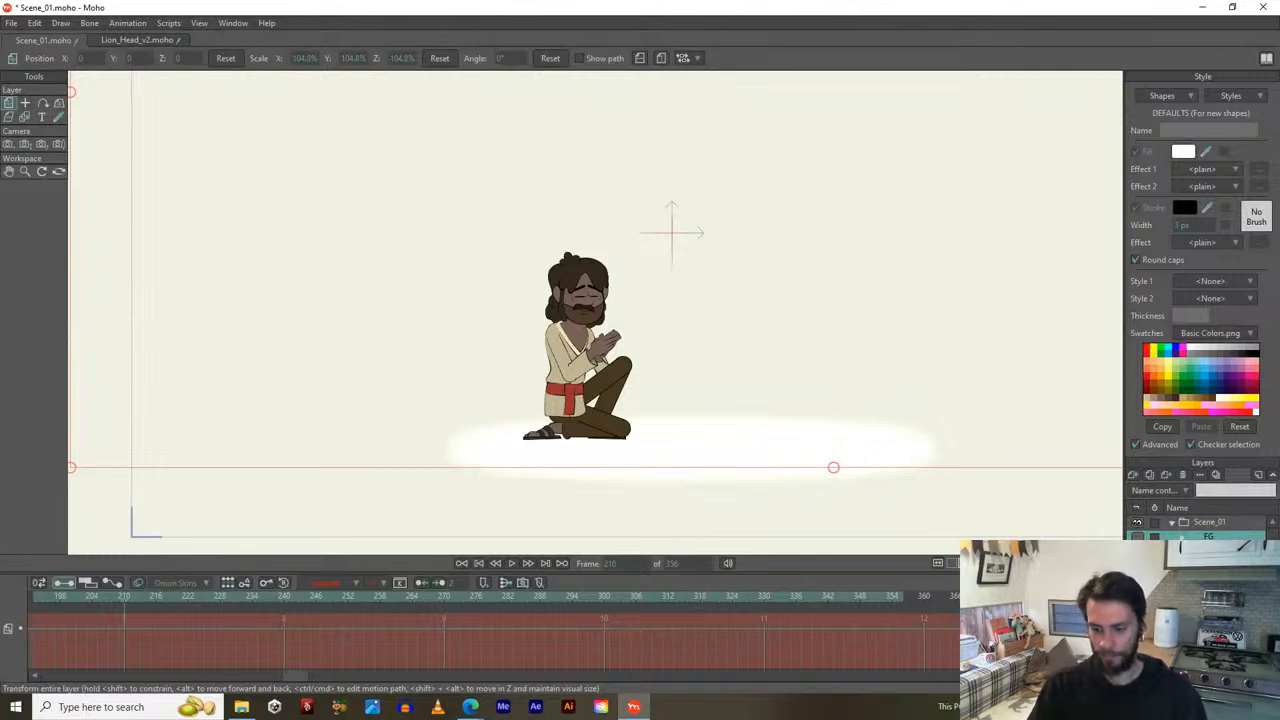
Pan the canvas and make the character's bone layer active to show its bones and keyframes.
{"action": "left_click", "coordinate": [1208, 625]}
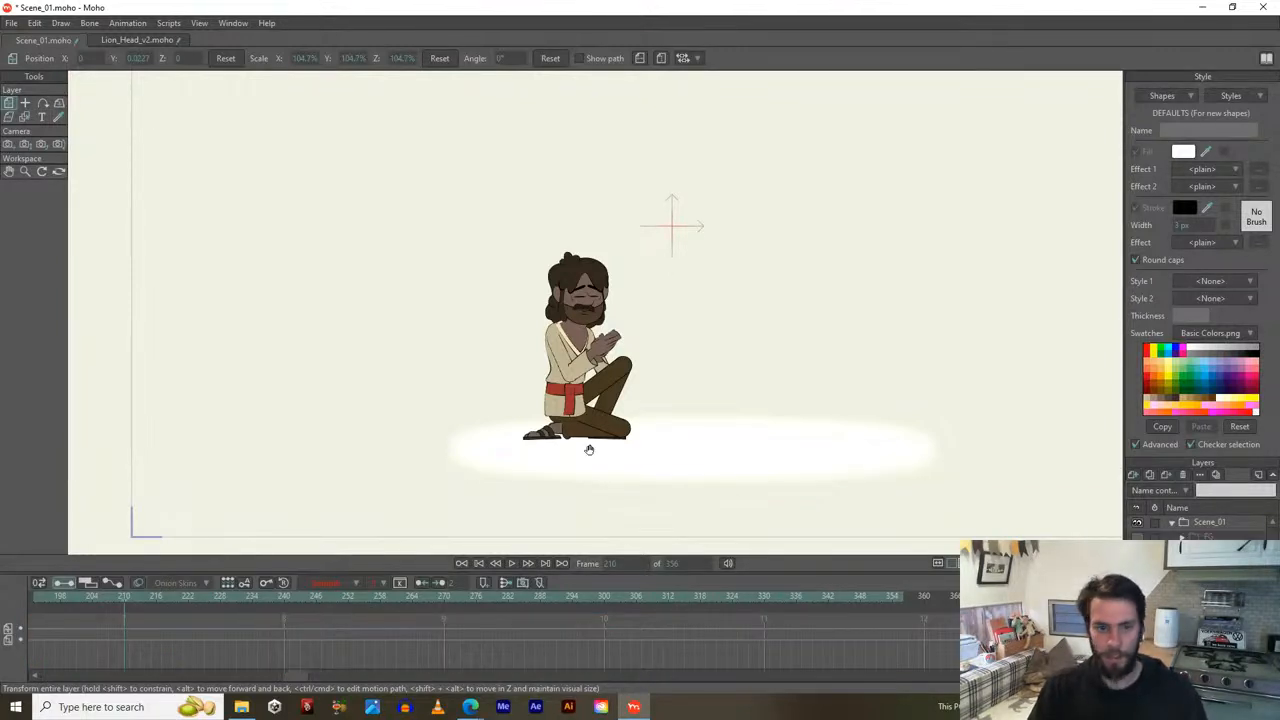
{"action": "left_click_drag", "start_coordinate": [589, 449], "coordinate": [631, 388]}
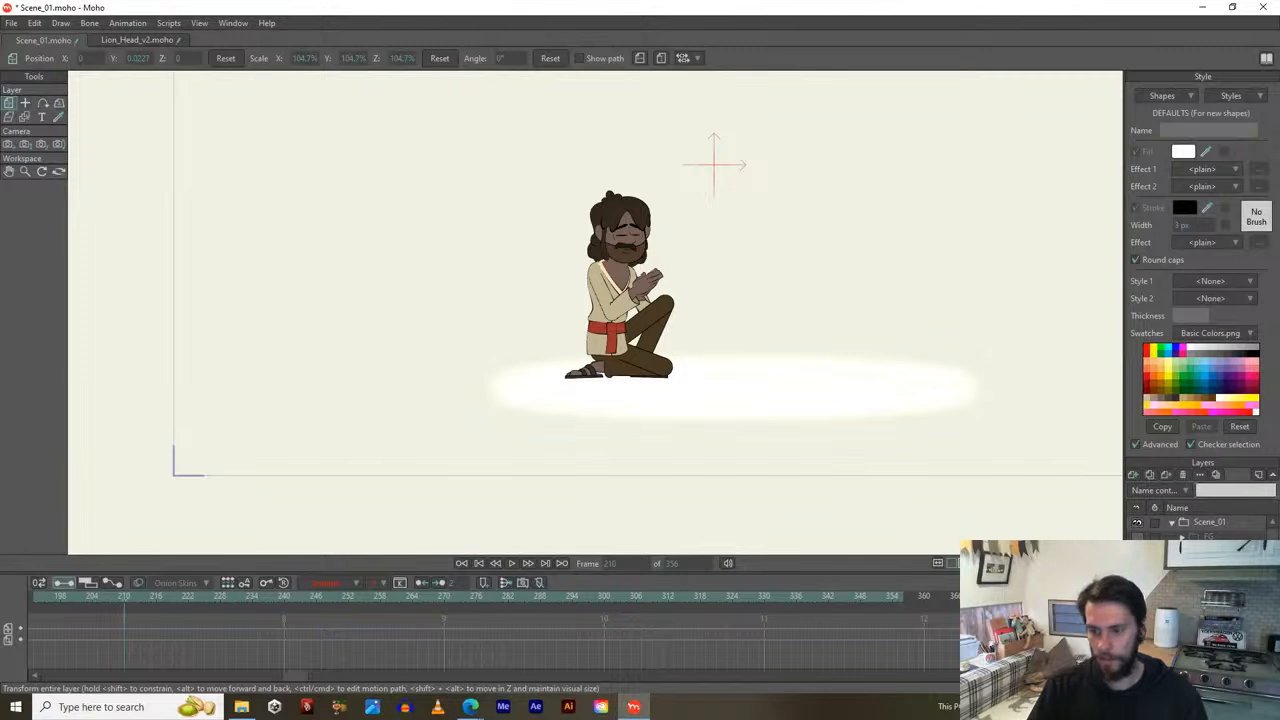
{"action": "left_click", "coordinate": [1208, 610]}
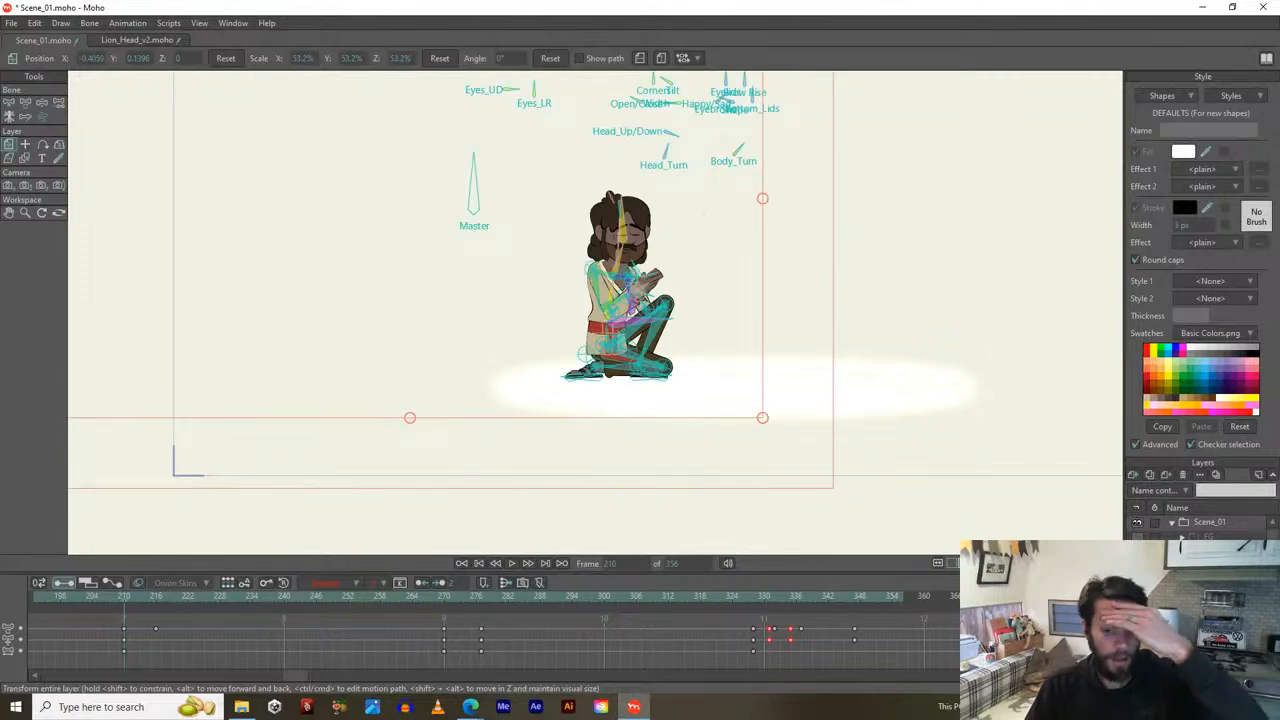
{"action": "left_click", "coordinate": [750, 597]}
{"action": "left_click", "coordinate": [758, 597]}
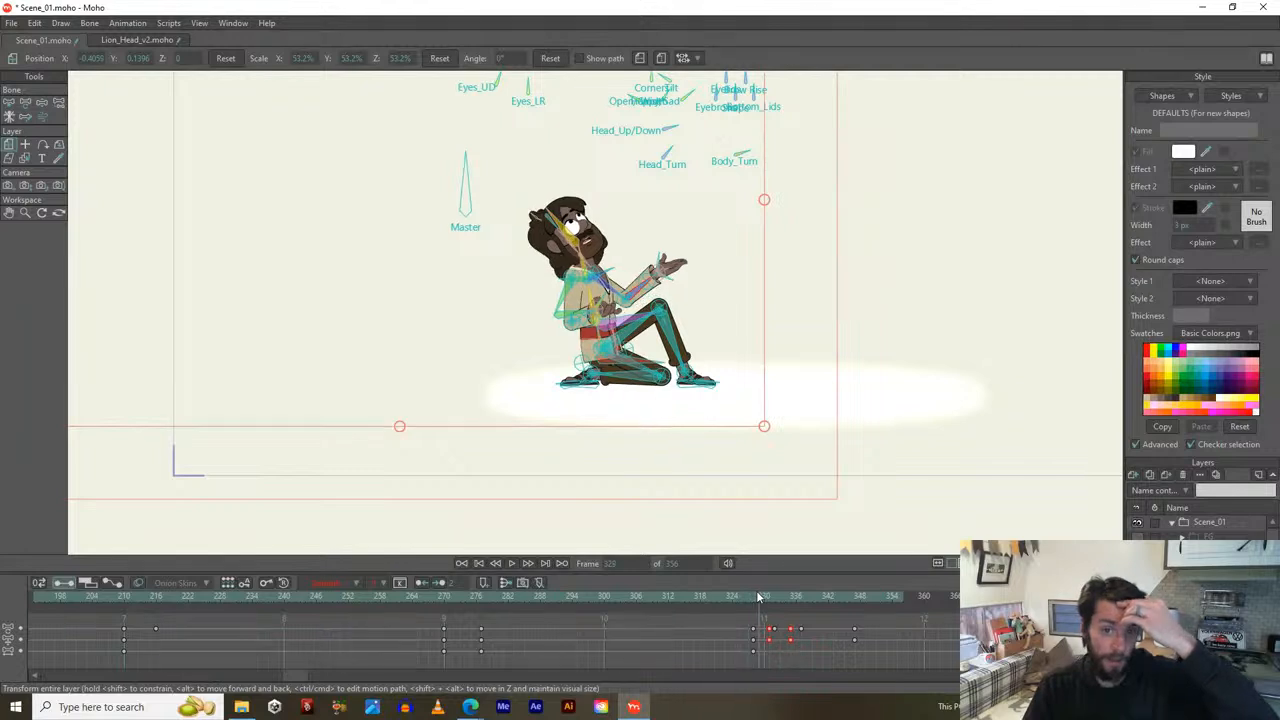
{"action": "left_click", "coordinate": [769, 596]}
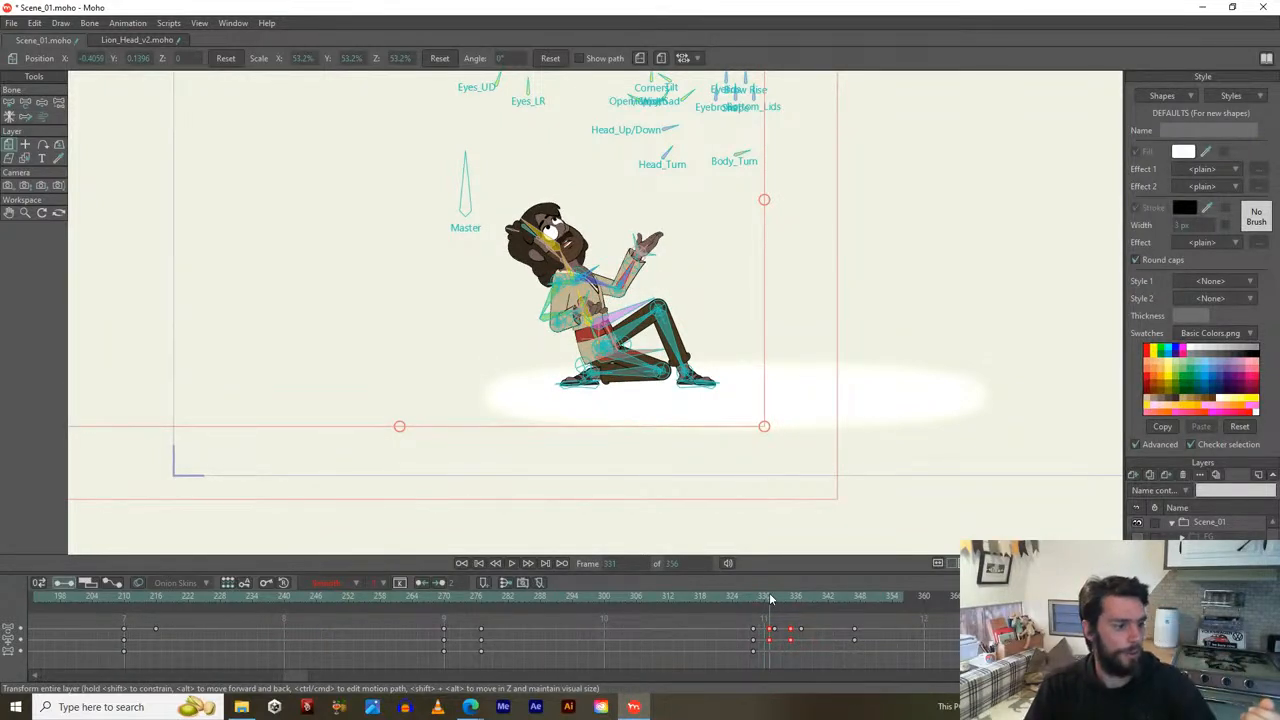
{"action": "left_click_drag", "start_coordinate": [769, 596], "coordinate": [834, 596]}
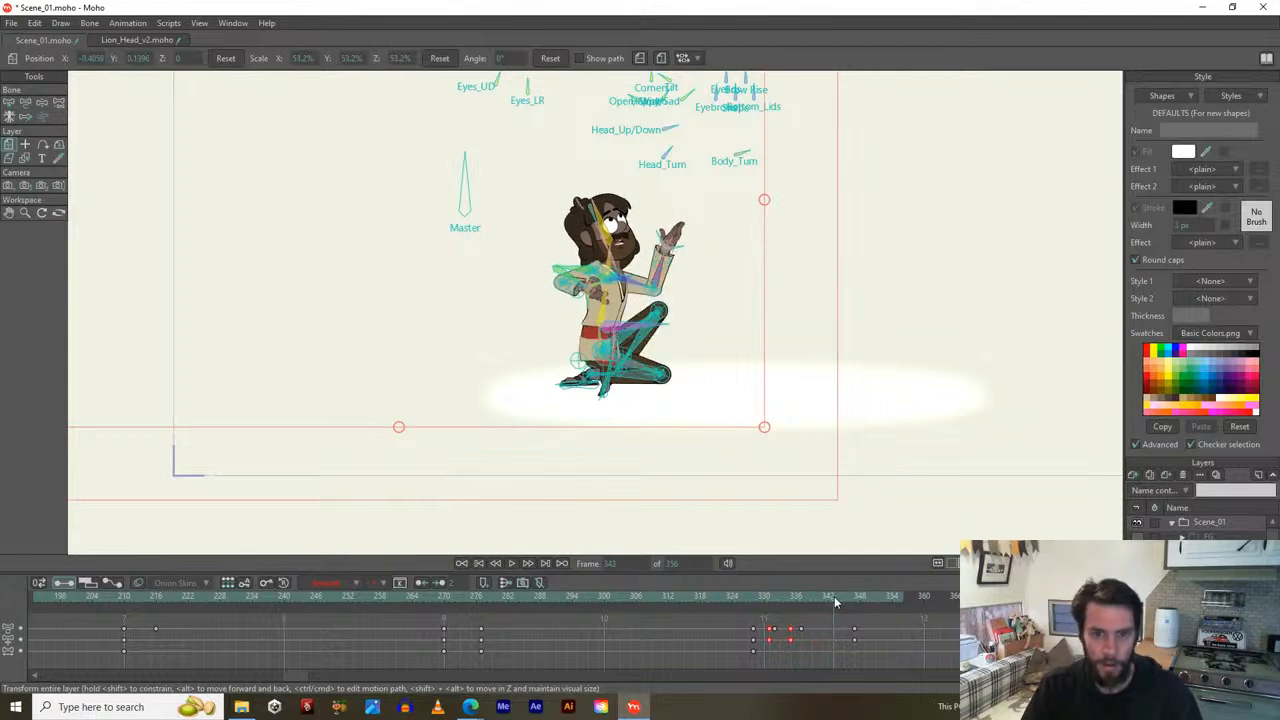
{"action": "mouse_move", "coordinate": [819, 596]}
{"action": "left_mouse_down"}
{"action": "mouse_move", "coordinate": [769, 600]}
{"action": "mouse_move", "coordinate": [823, 600]}
{"action": "left_mouse_up"}
{"action": "scroll", "coordinate": [631, 437], "scroll_direction": "up", "scroll_amount": 2}
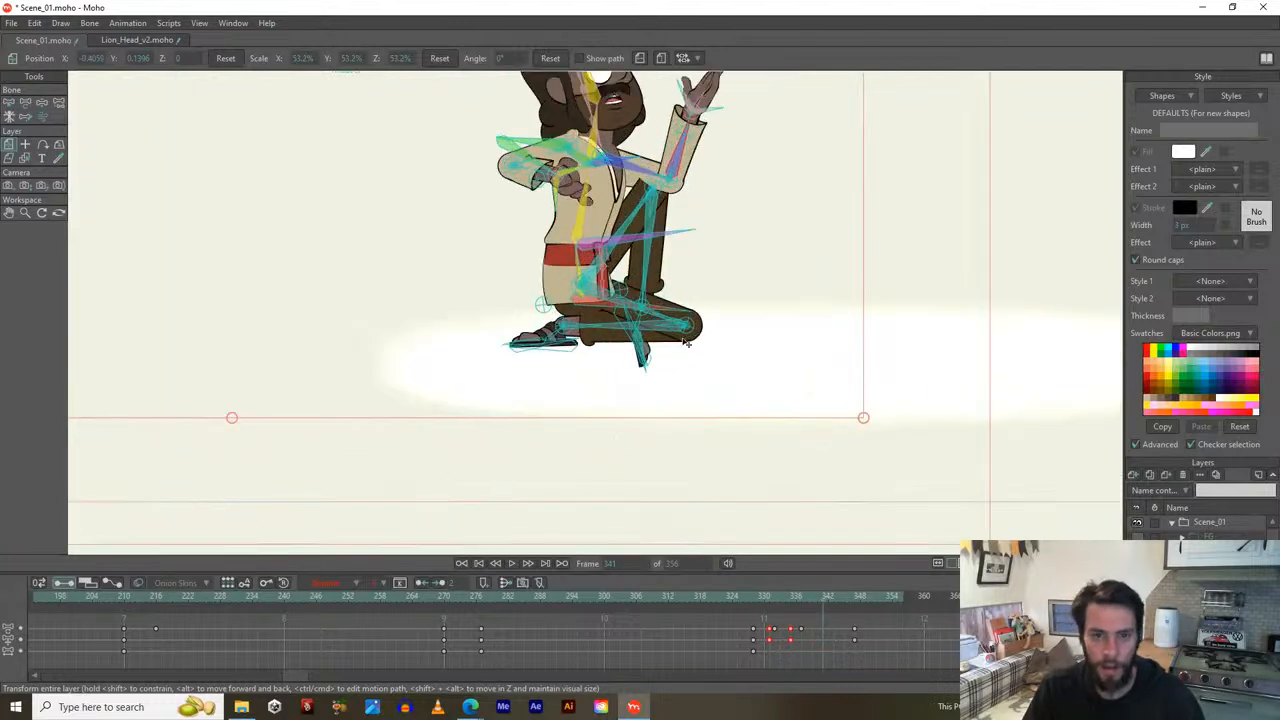
{"action": "left_click_drag", "start_coordinate": [685, 342], "coordinate": [681, 418]}
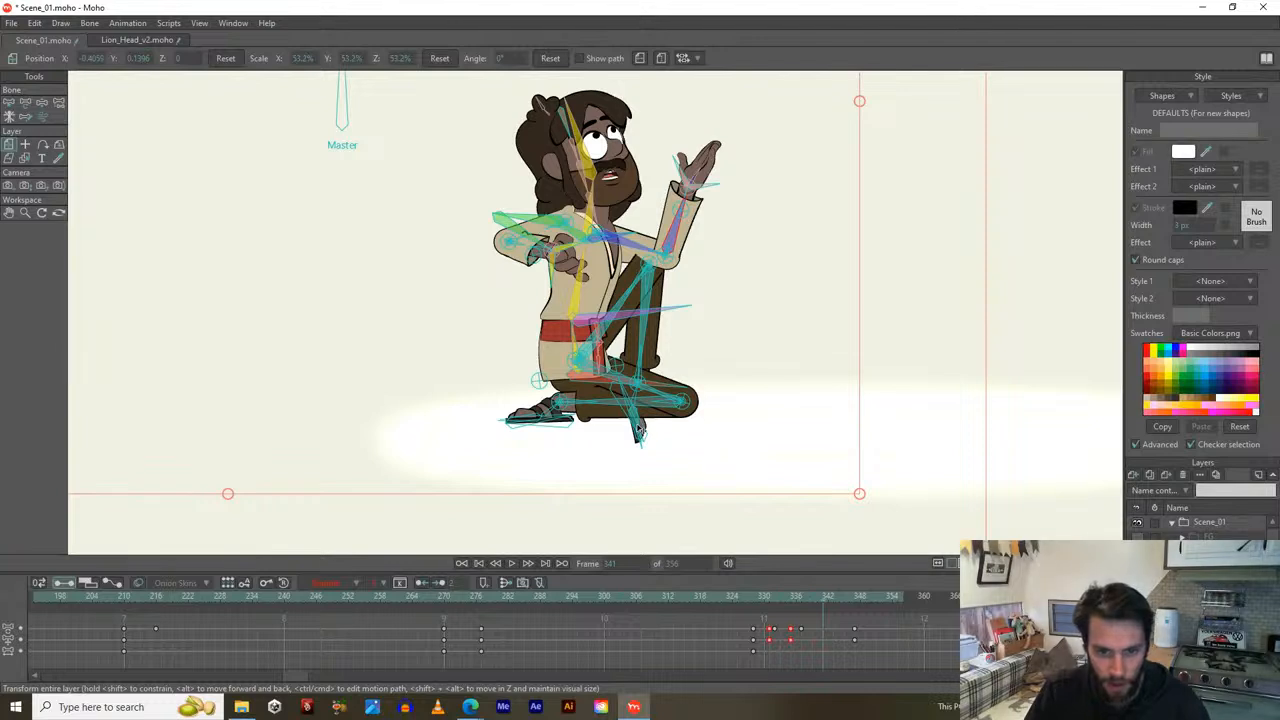
{"action": "scroll", "coordinate": [637, 430], "scroll_direction": "up", "scroll_amount": 2}
With Transform Bone, undo a bad foot stretch and rotate the foot bone to point left.
{"action": "key", "text": "t"}
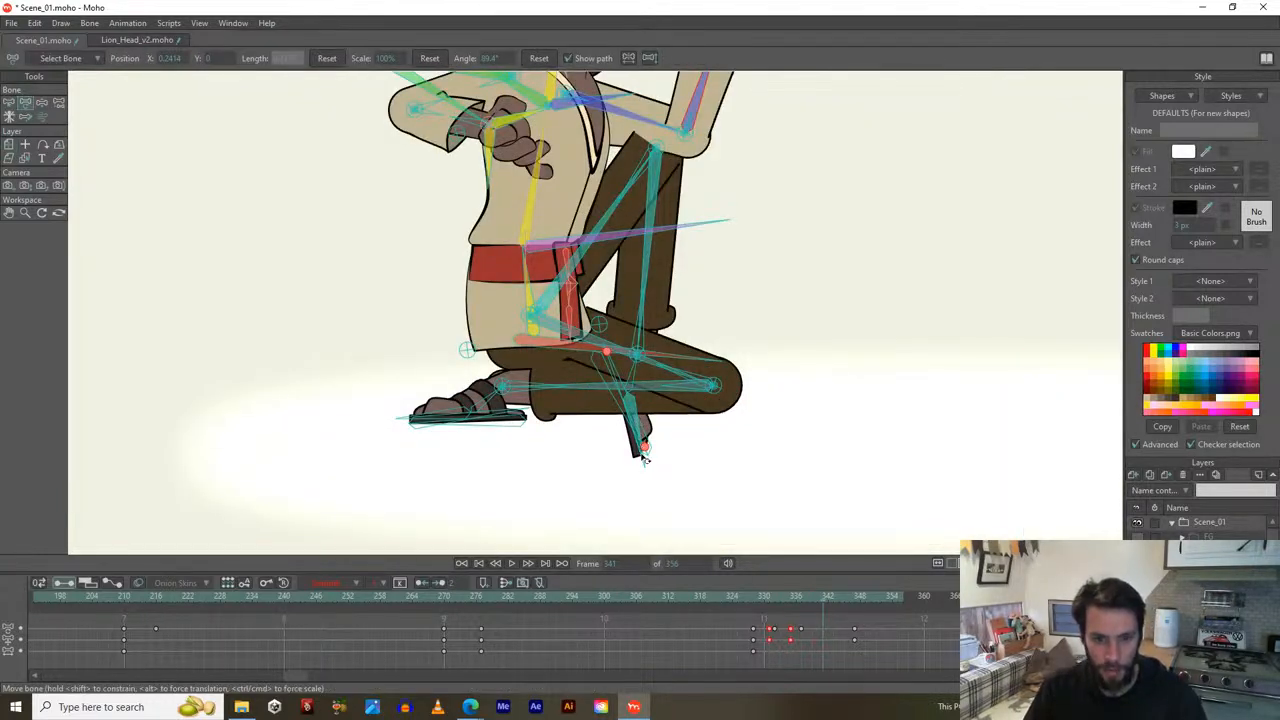
{"action": "left_click_drag", "start_coordinate": [645, 458], "coordinate": [689, 412]}
{"action": "key", "text": "ctrl+z"}
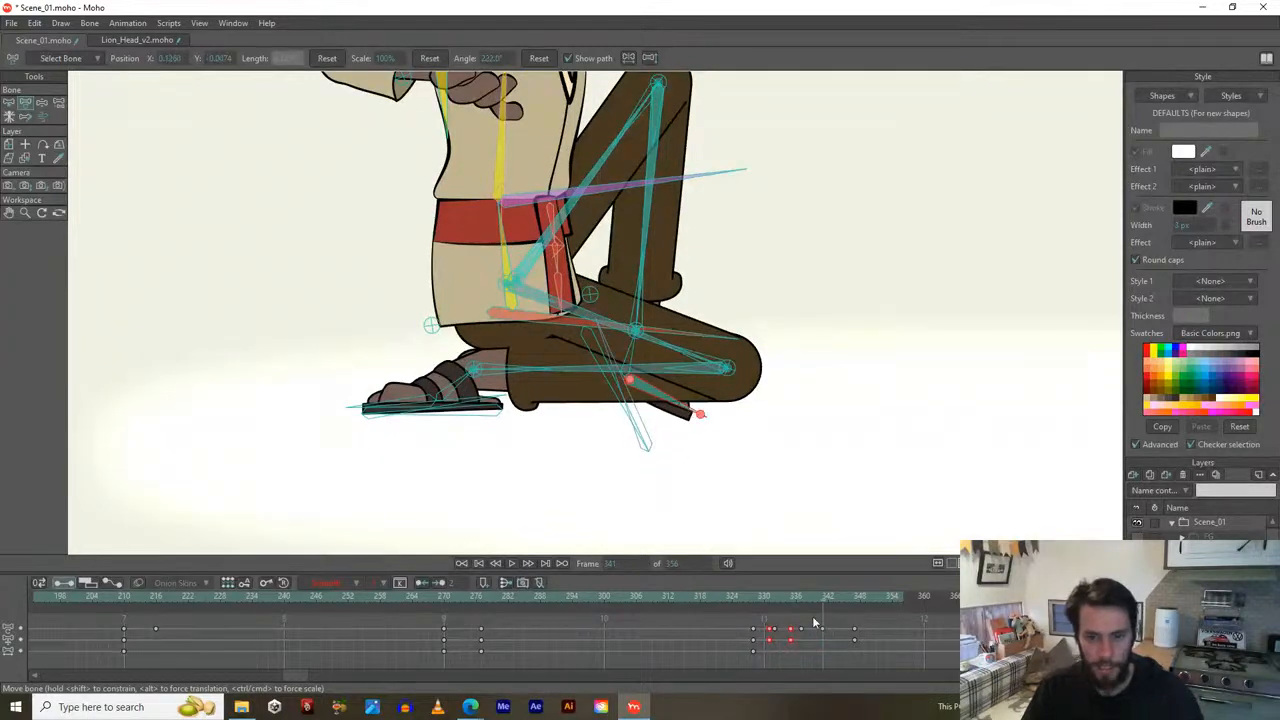
{"action": "mouse_move", "coordinate": [821, 604]}
{"action": "left_mouse_down"}
{"action": "mouse_move", "coordinate": [756, 594]}
{"action": "mouse_move", "coordinate": [834, 594]}
{"action": "left_mouse_up"}
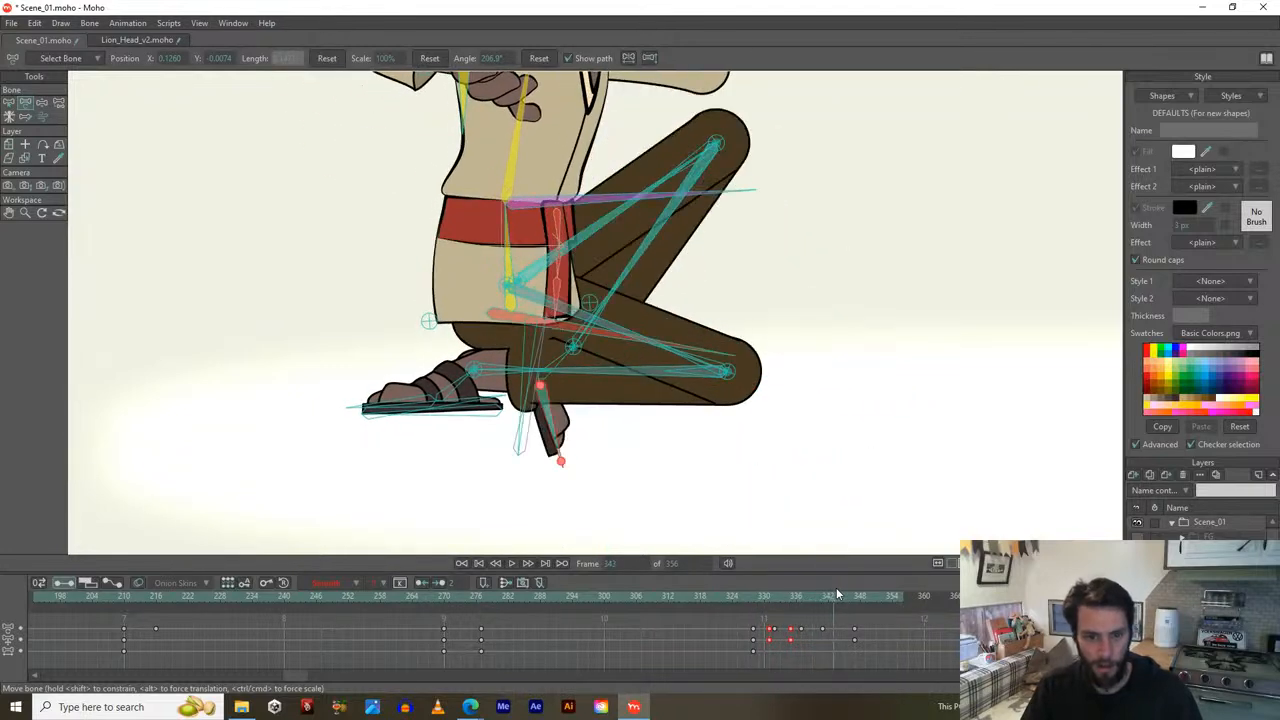
{"action": "left_click_drag", "start_coordinate": [555, 435], "coordinate": [497, 398]}
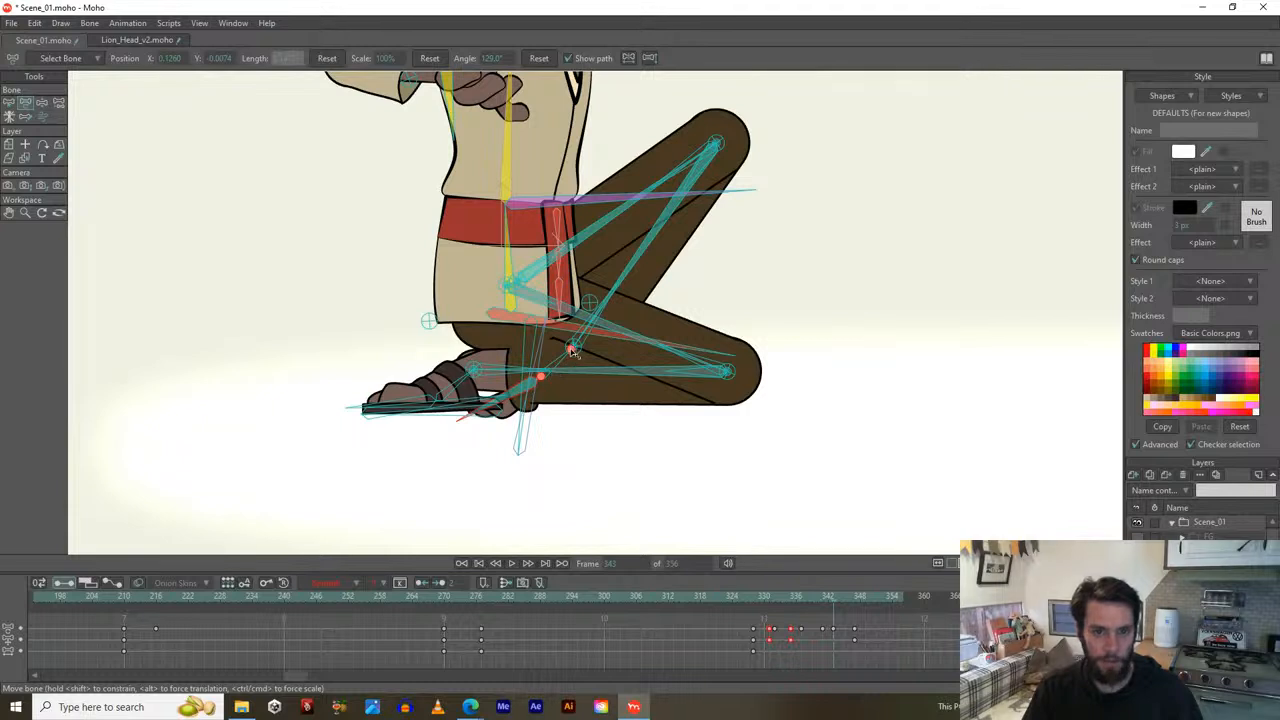
Pull the lower leg up and rotate the shin down-left at frame 342, checking against frame 335.
{"action": "left_click", "coordinate": [528, 357]}
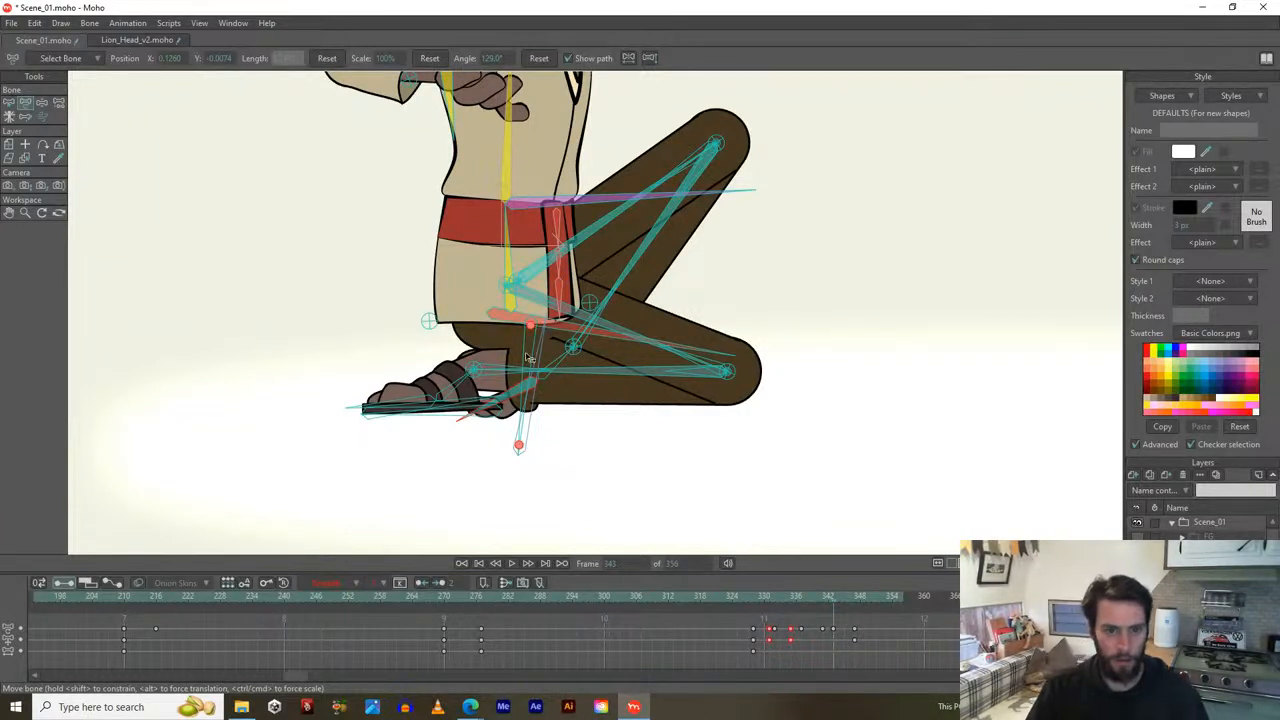
{"action": "left_click_drag", "start_coordinate": [528, 357], "coordinate": [500, 300]}
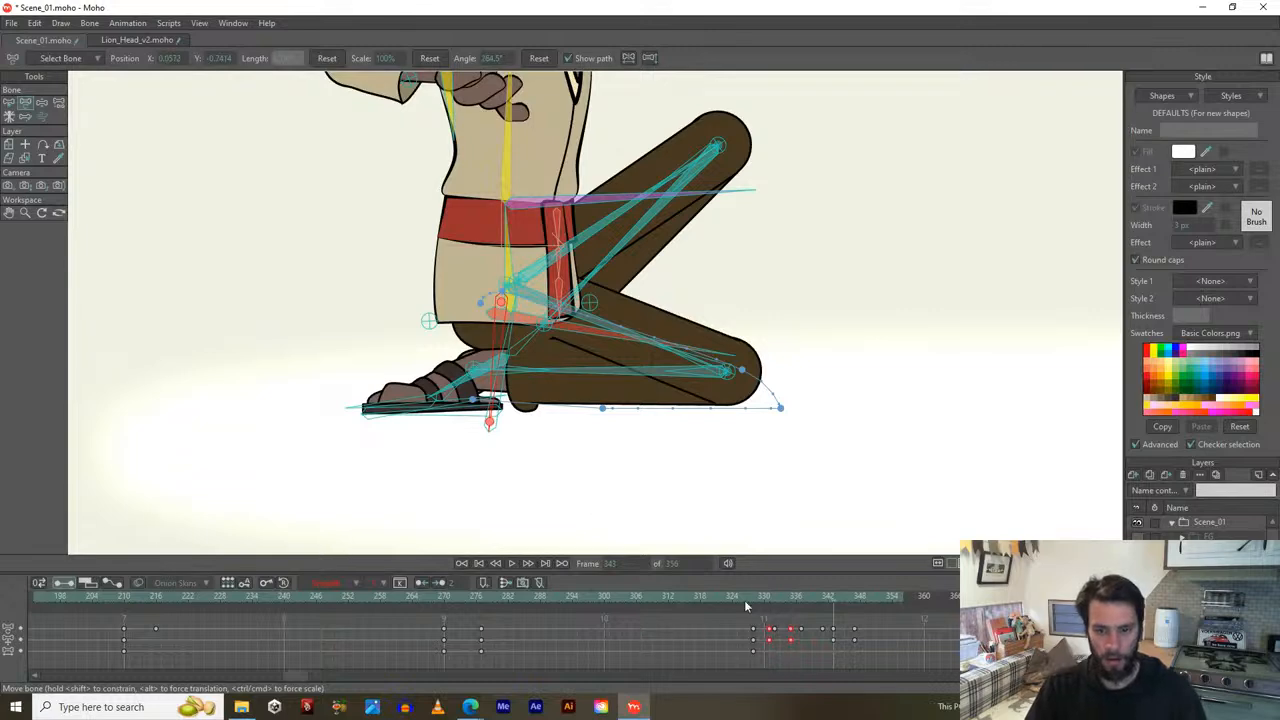
{"action": "left_click_drag", "start_coordinate": [746, 597], "coordinate": [829, 609]}
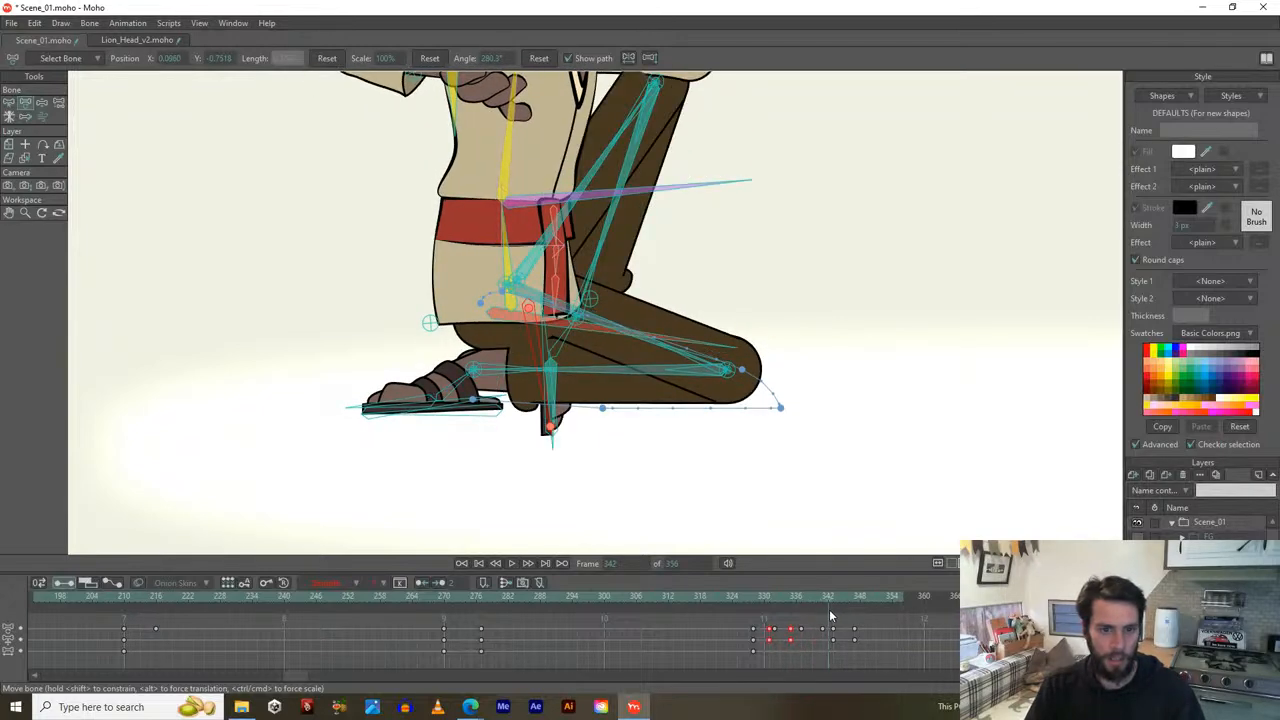
{"action": "left_click", "coordinate": [563, 393]}
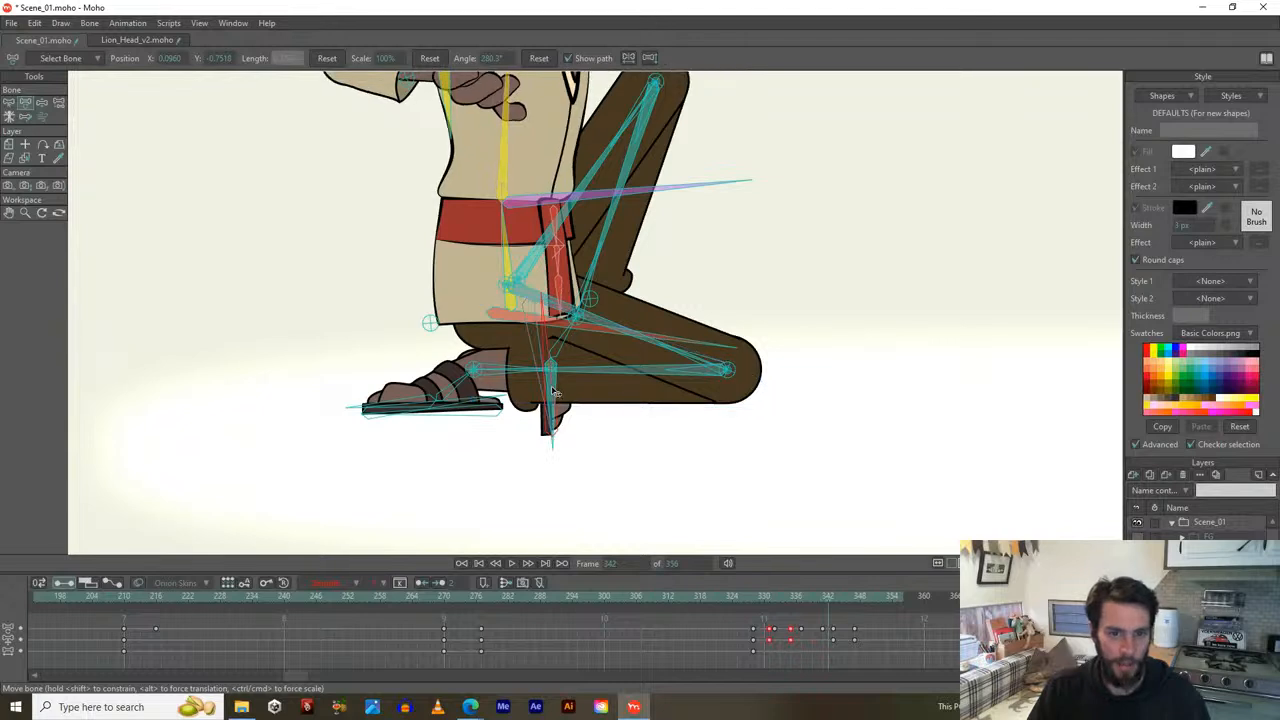
{"action": "left_click_drag", "start_coordinate": [558, 392], "coordinate": [528, 390]}
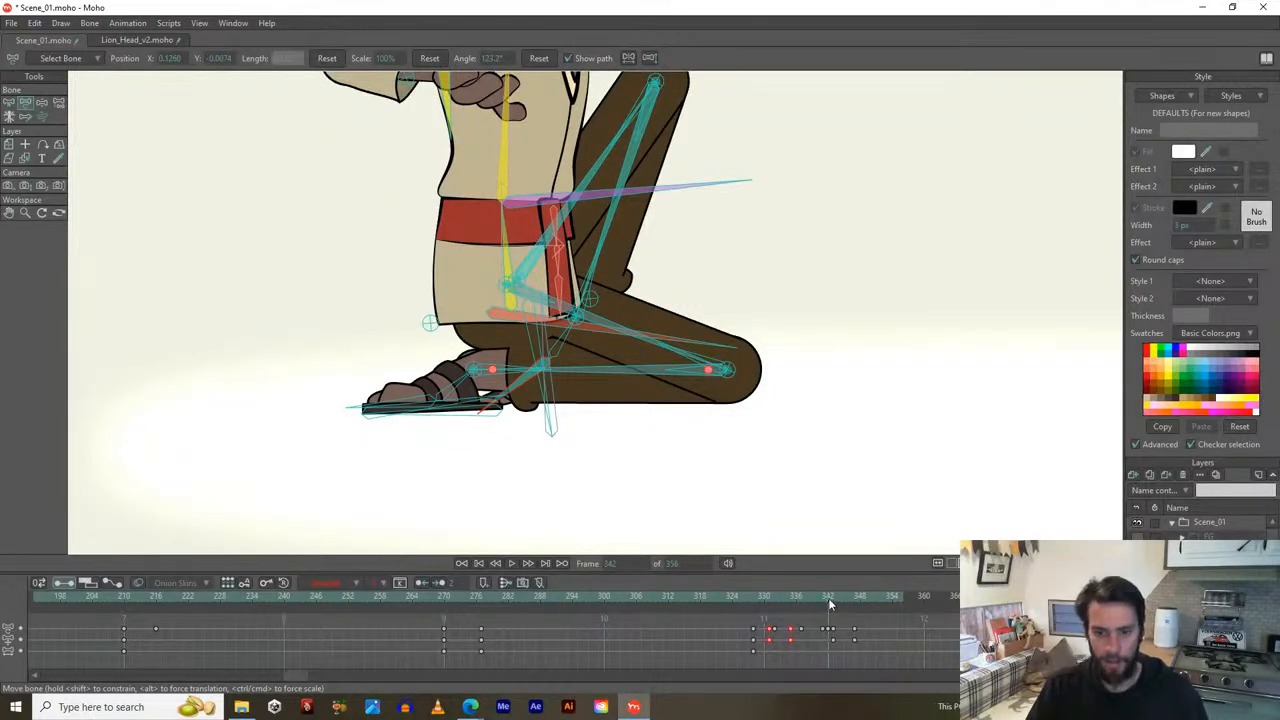
{"action": "mouse_move", "coordinate": [826, 597]}
{"action": "left_mouse_down"}
{"action": "mouse_move", "coordinate": [814, 597]}
{"action": "mouse_move", "coordinate": [864, 583]}
{"action": "mouse_move", "coordinate": [735, 574]}
{"action": "mouse_move", "coordinate": [818, 574]}
{"action": "mouse_move", "coordinate": [840, 592]}
{"action": "mouse_move", "coordinate": [782, 591]}
{"action": "mouse_move", "coordinate": [833, 576]}
{"action": "left_mouse_up"}
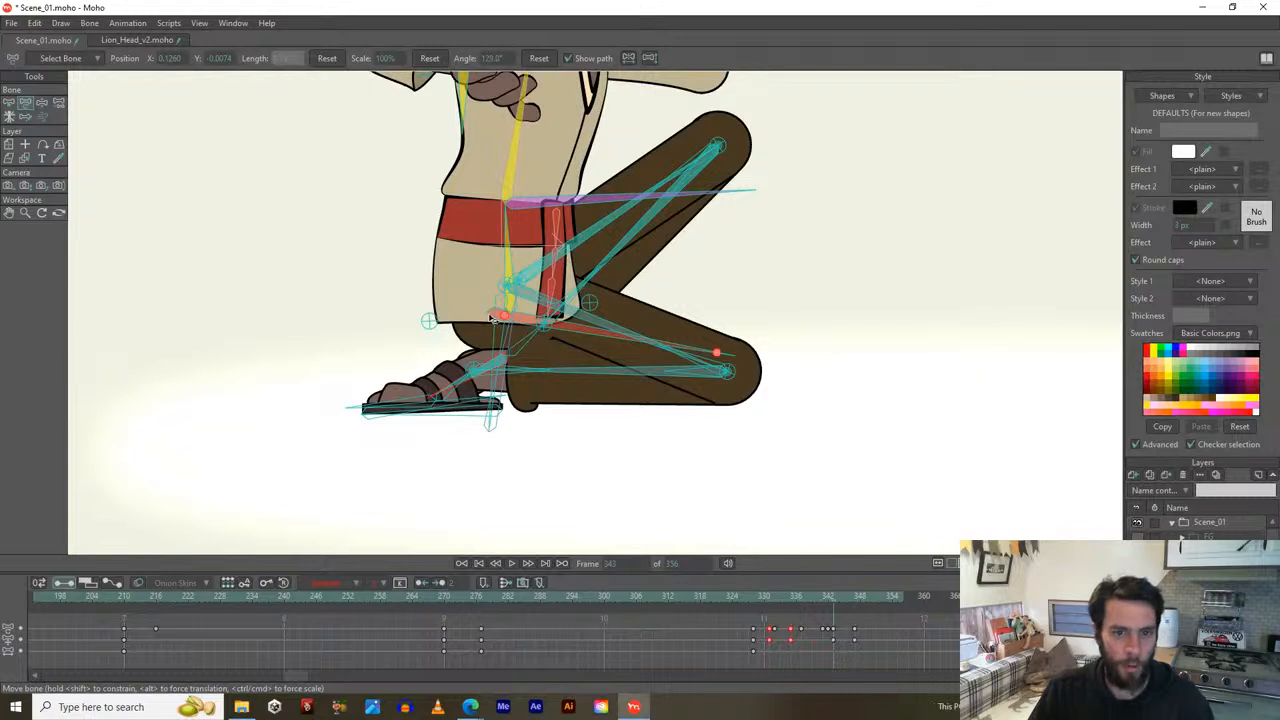
Select the thigh bone and rotate it slightly upward at frame 343.
{"action": "left_click", "coordinate": [502, 318]}
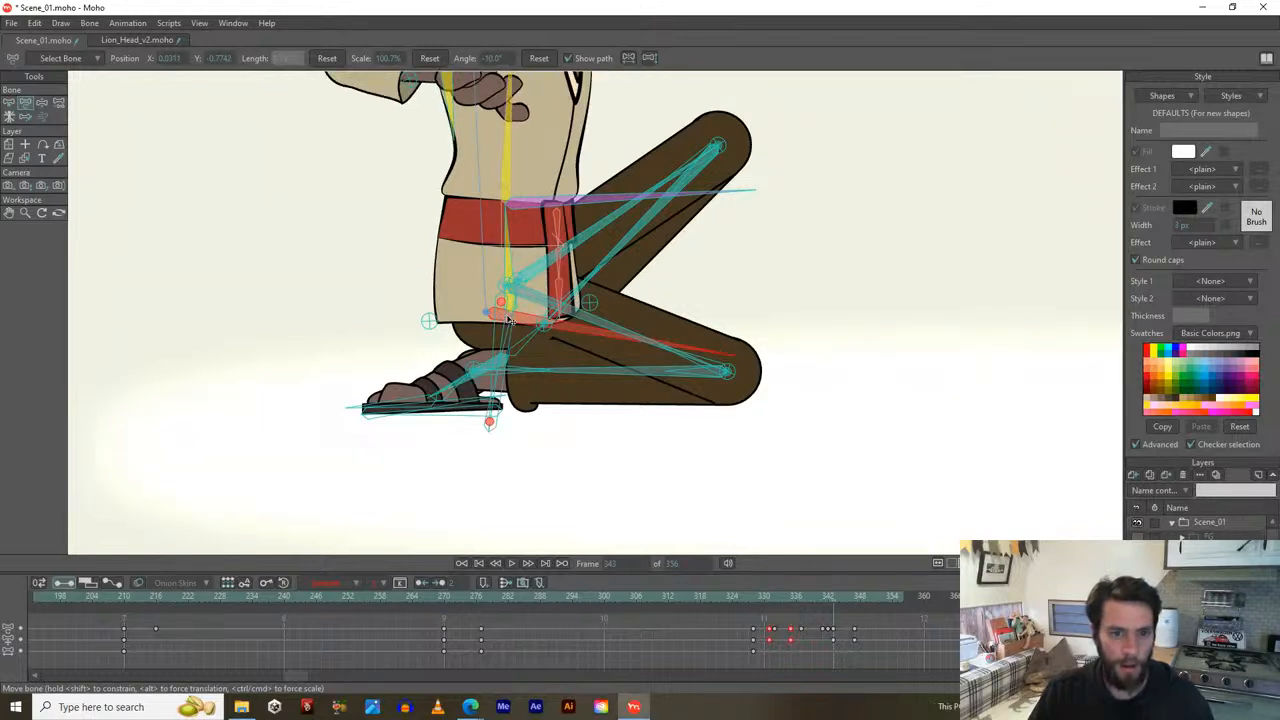
{"action": "scroll", "coordinate": [505, 325], "scroll_direction": "up", "scroll_amount": 2}
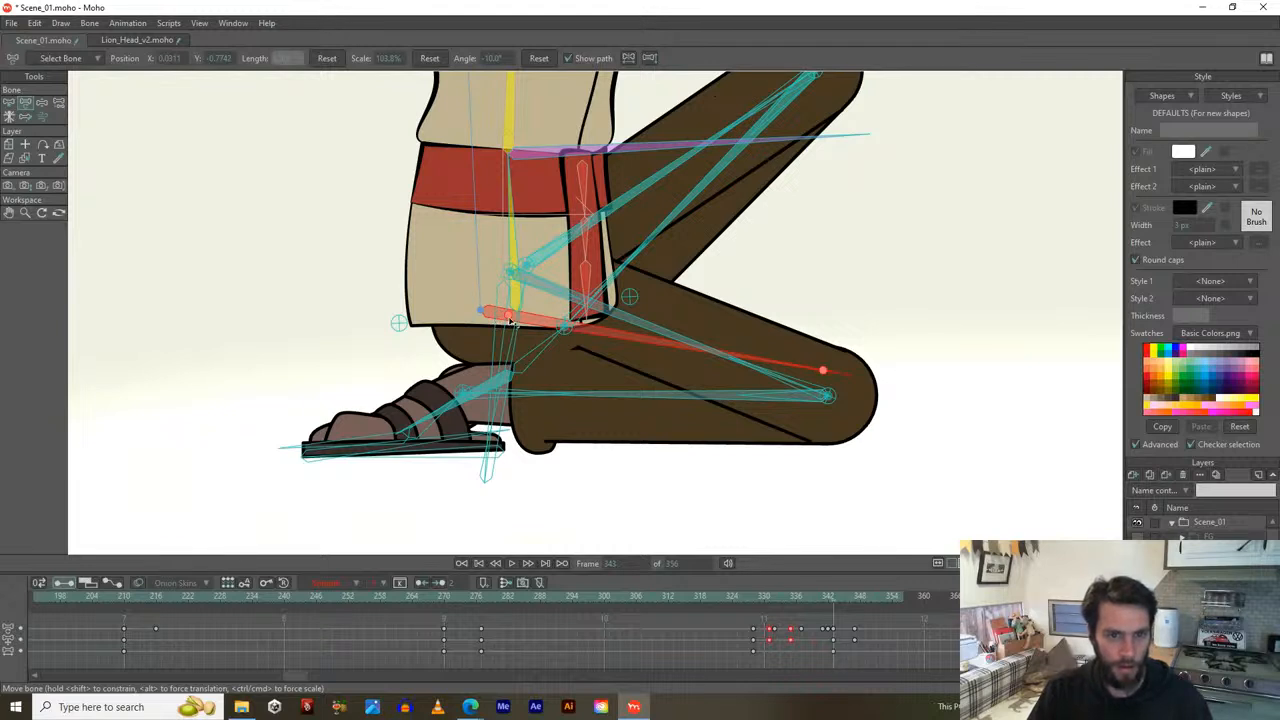
{"action": "left_click_drag", "start_coordinate": [510, 318], "coordinate": [508, 304]}
{"action": "scroll", "coordinate": [490, 400], "scroll_direction": "down", "scroll_amount": 3}
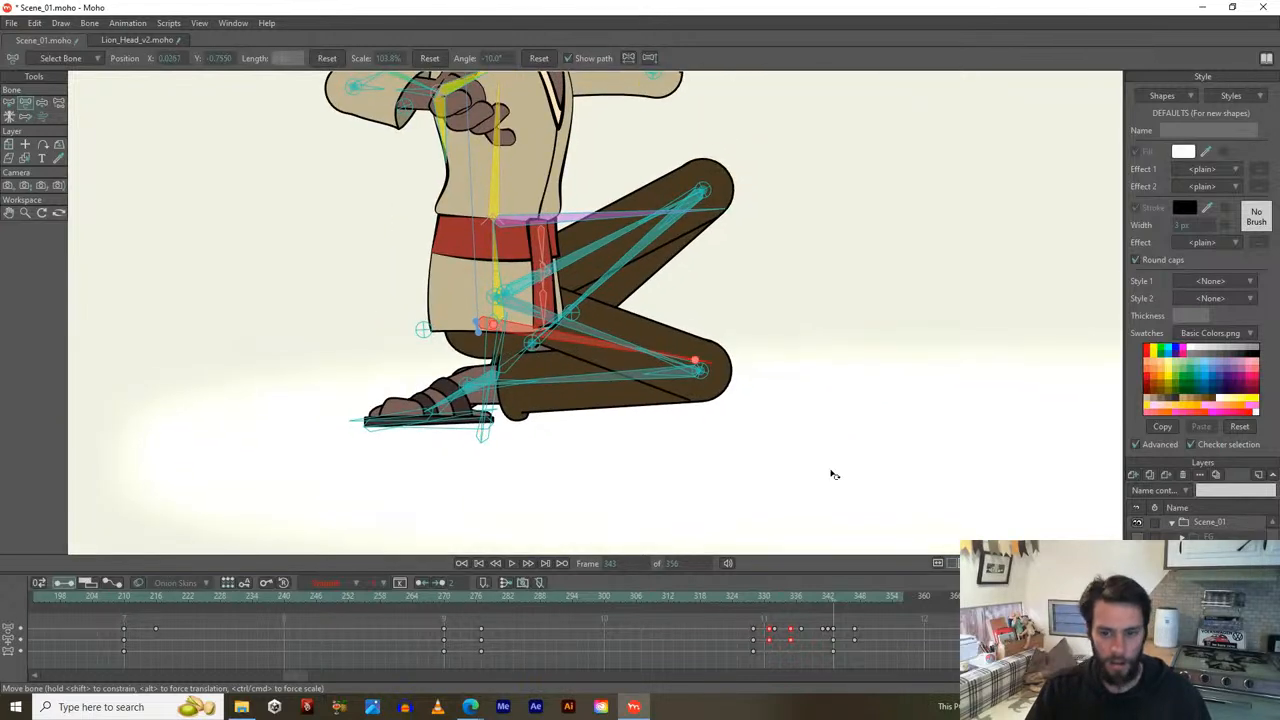
Move ahead to frame 347 and pull the hip bone down so the leg settles.
{"action": "left_click_drag", "start_coordinate": [833, 596], "coordinate": [855, 598]}
{"action": "scroll", "coordinate": [434, 314], "scroll_direction": "up", "scroll_amount": 5}
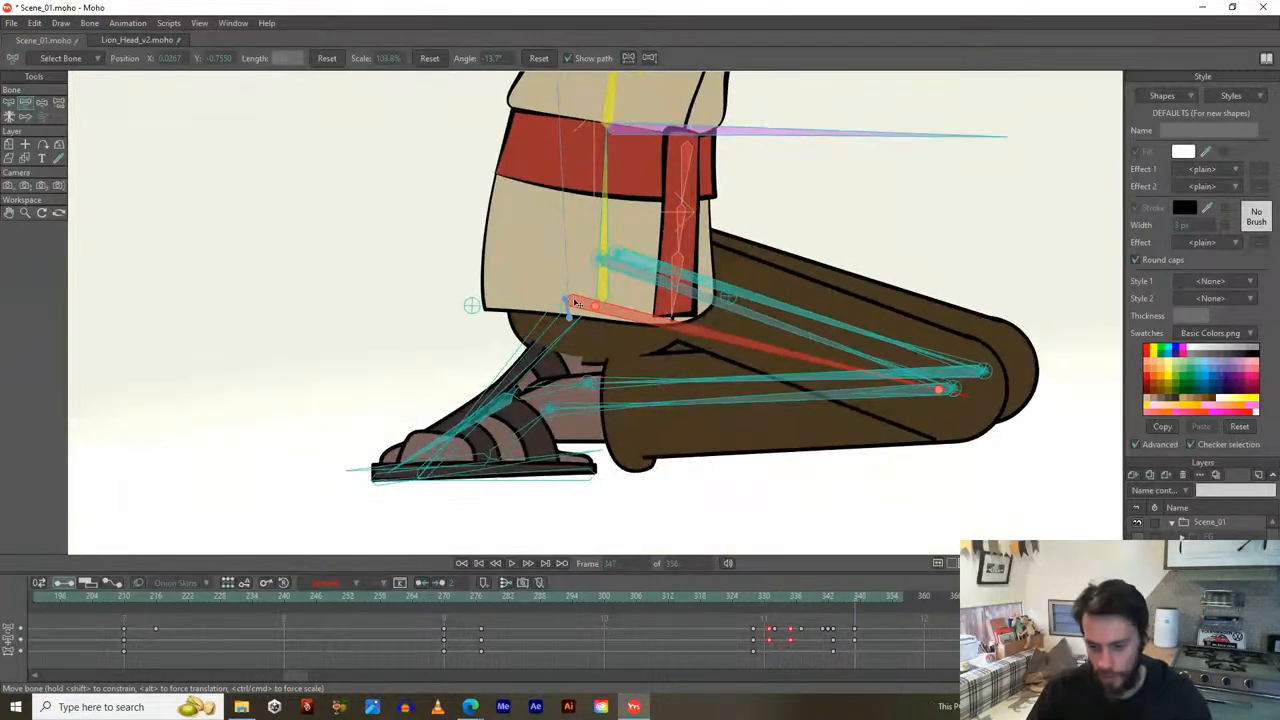
{"action": "left_click_drag", "start_coordinate": [596, 310], "coordinate": [586, 463]}
{"action": "scroll", "coordinate": [595, 327], "scroll_direction": "down", "scroll_amount": 1}
{"action": "scroll", "coordinate": [572, 278], "scroll_direction": "down", "scroll_amount": 1}
{"action": "left_click_drag", "start_coordinate": [585, 311], "coordinate": [573, 335]}
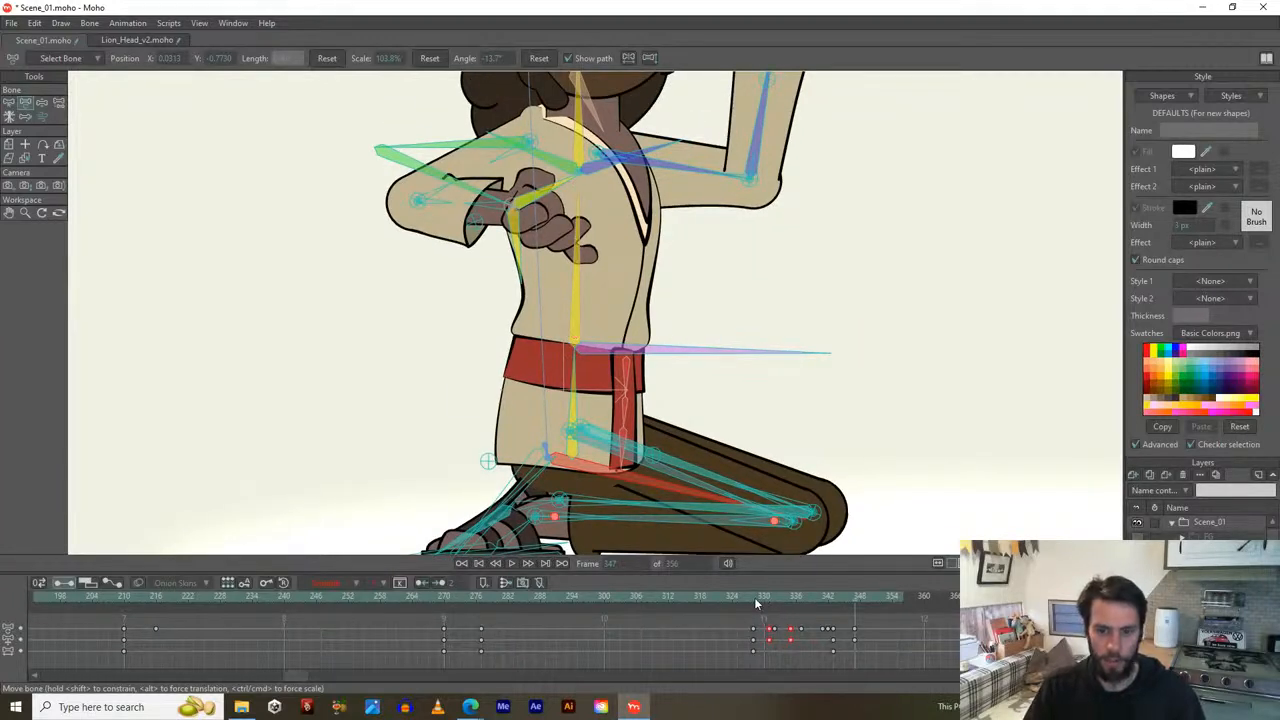
Re-pose the chest bone at frame 333 and tilt the spine from 90.6° to 97.7° at 343.
{"action": "left_click_drag", "start_coordinate": [756, 601], "coordinate": [782, 595]}
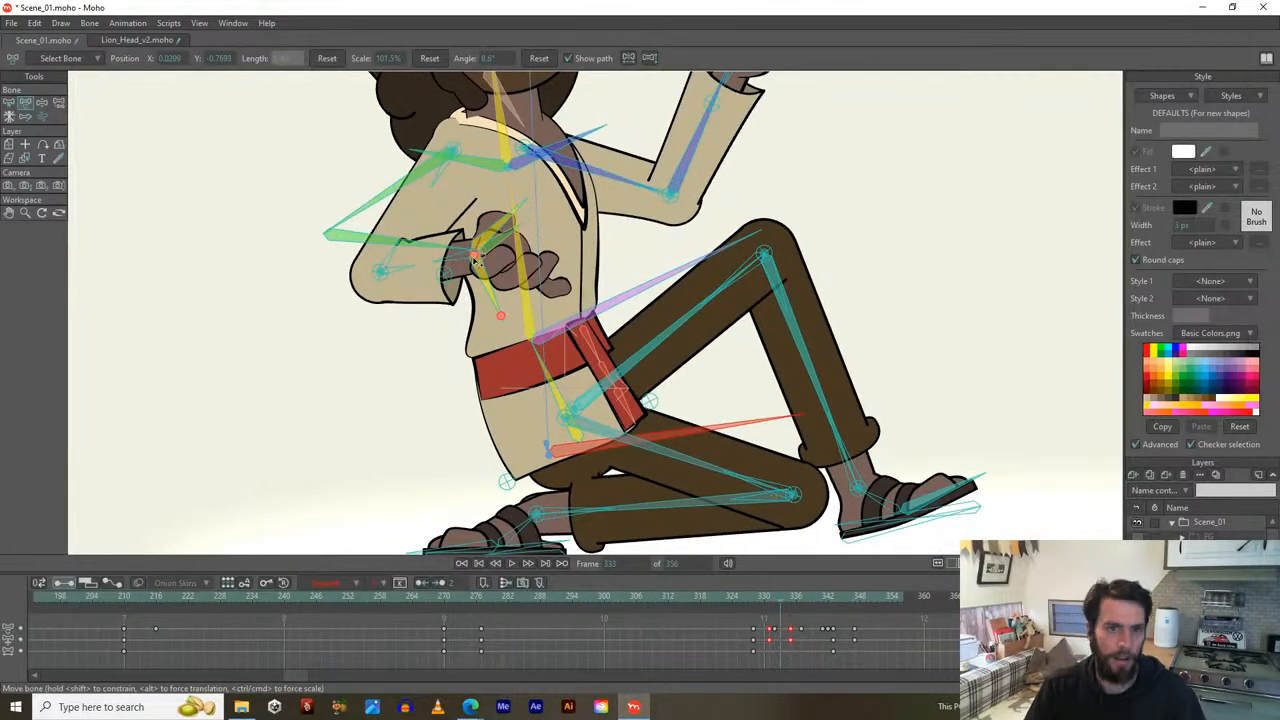
{"action": "key", "text": "b"}
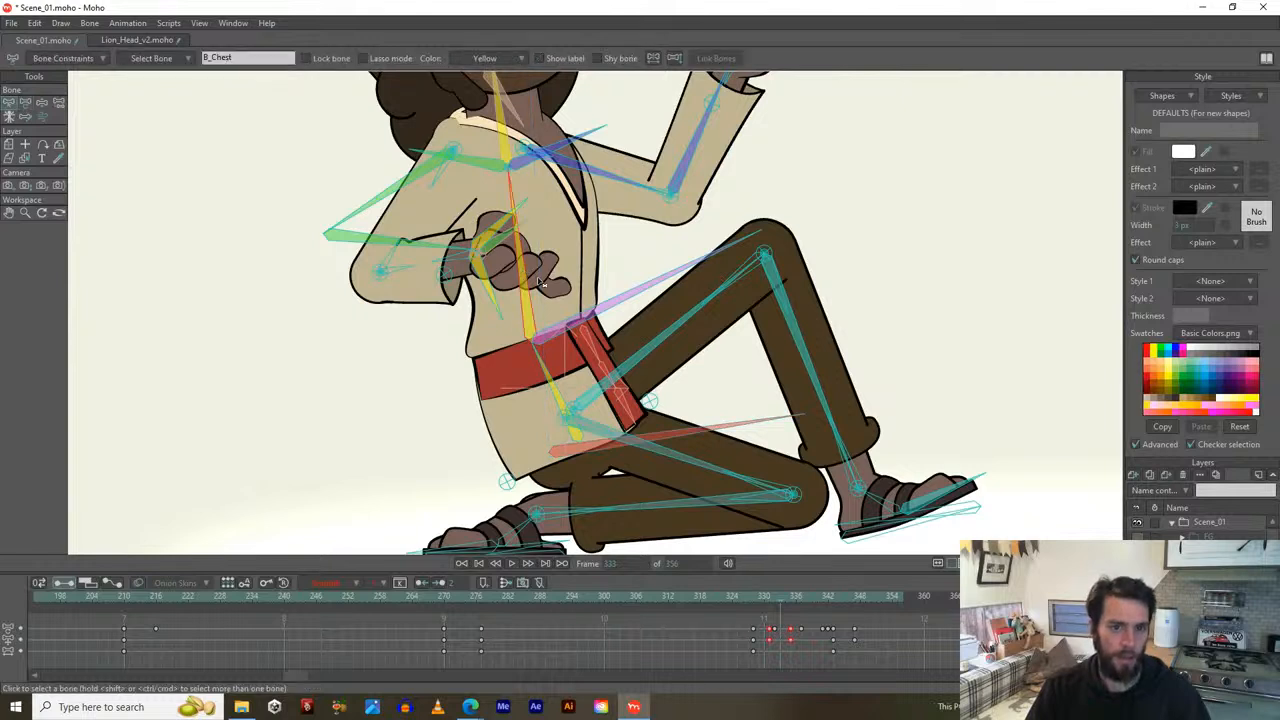
{"action": "key", "text": "t"}
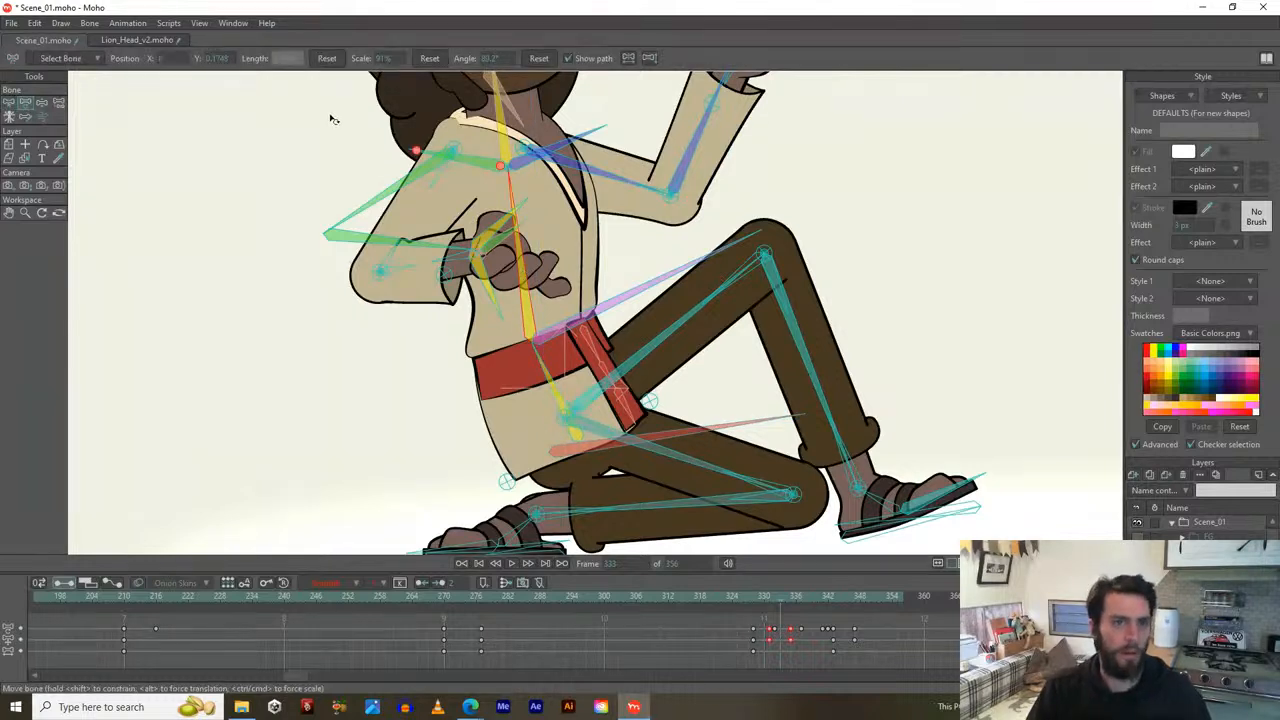
{"action": "left_click_drag", "start_coordinate": [384, 59], "coordinate": [356, 64]}
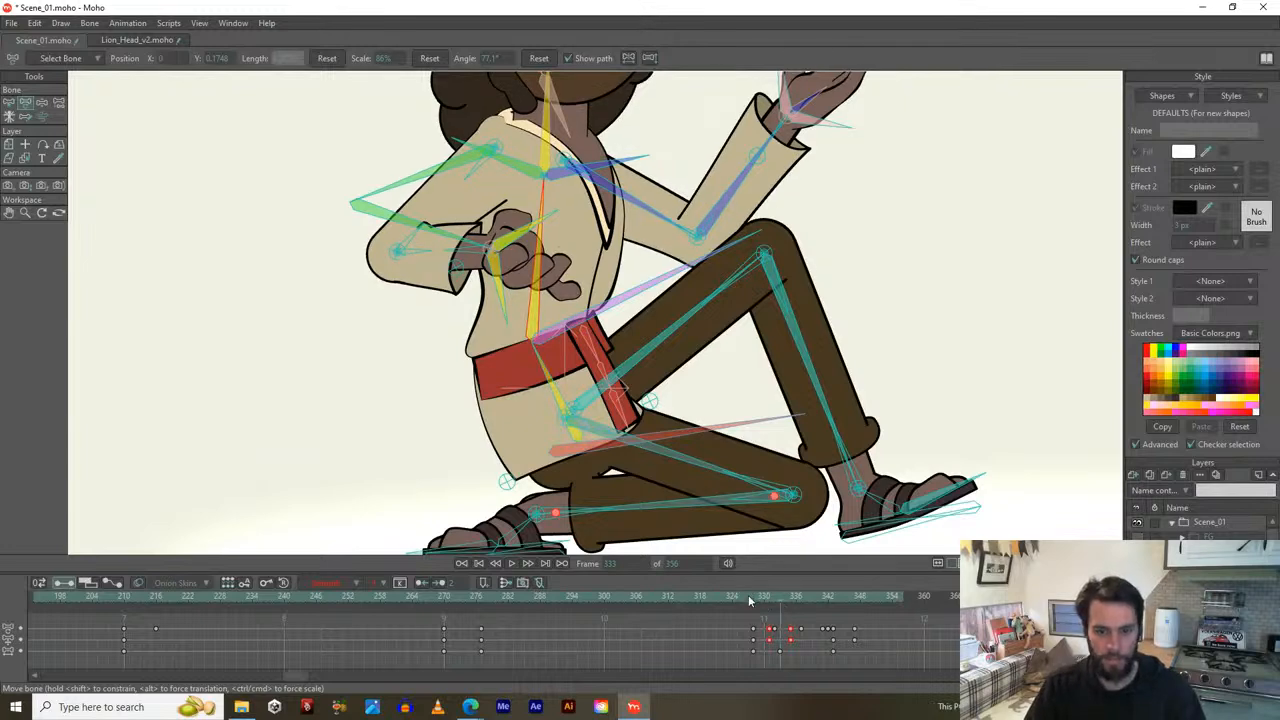
{"action": "left_click_drag", "start_coordinate": [748, 595], "coordinate": [827, 585]}
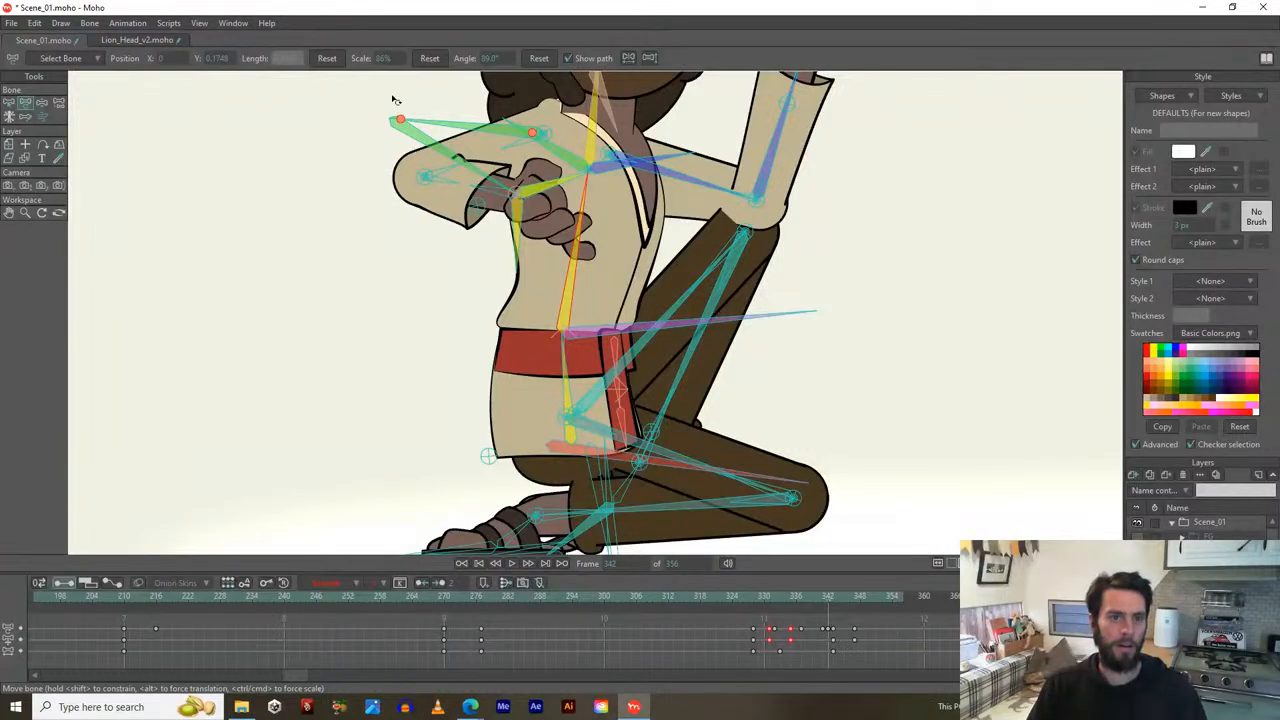
{"action": "left_click", "coordinate": [834, 595]}
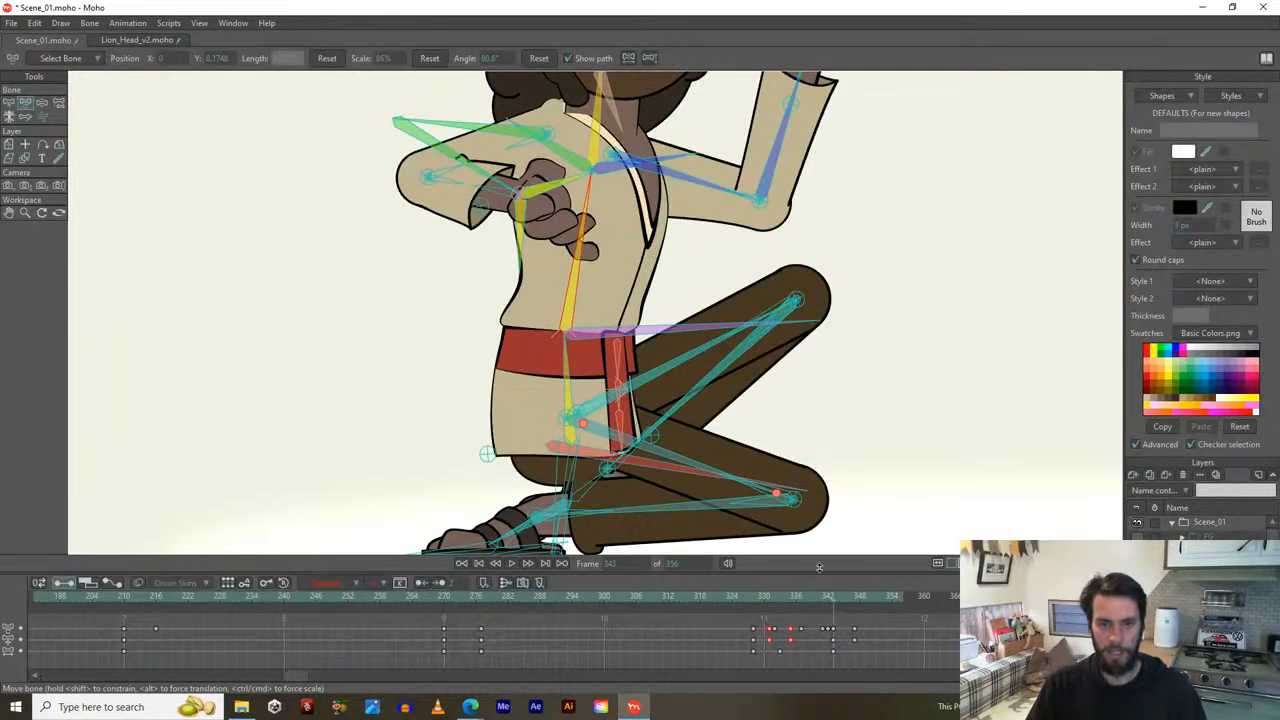
{"action": "left_click_drag", "start_coordinate": [379, 61], "coordinate": [450, 61]}
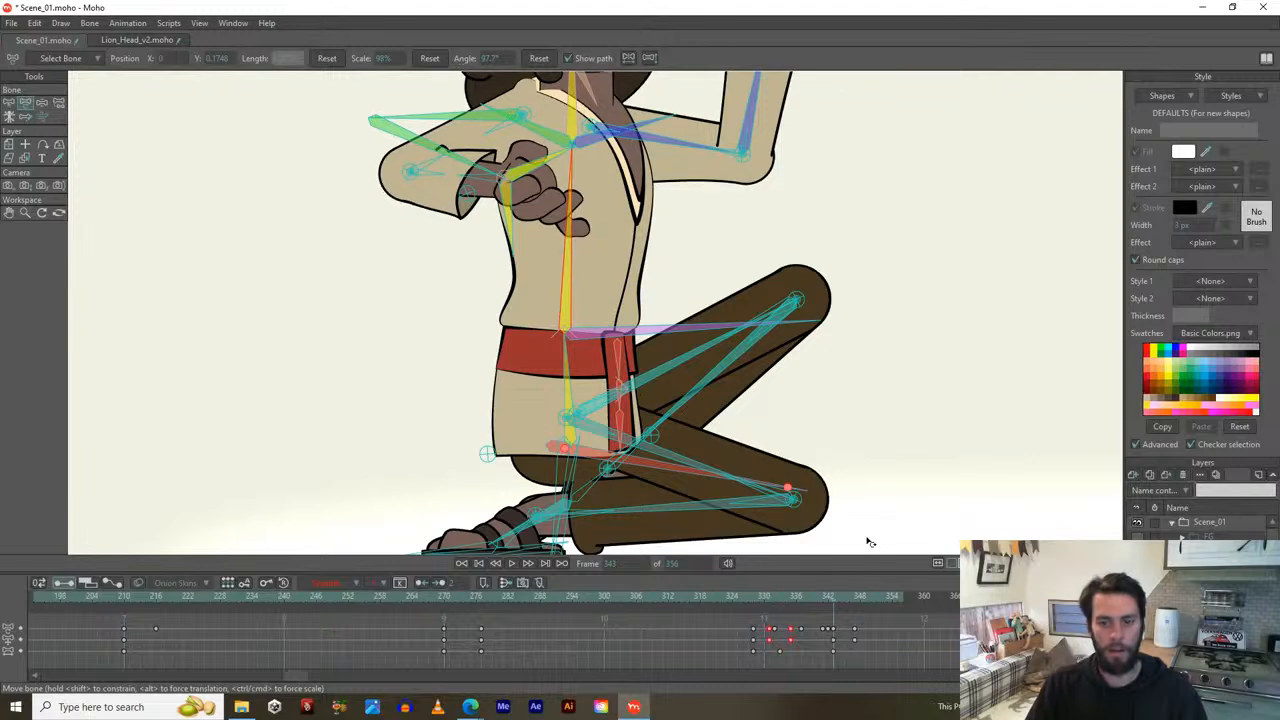
Shrink the spine bone to 92% at frame 349, reframe the character, and play the animation.
{"action": "left_click", "coordinate": [840, 596]}
{"action": "left_click", "coordinate": [863, 595]}
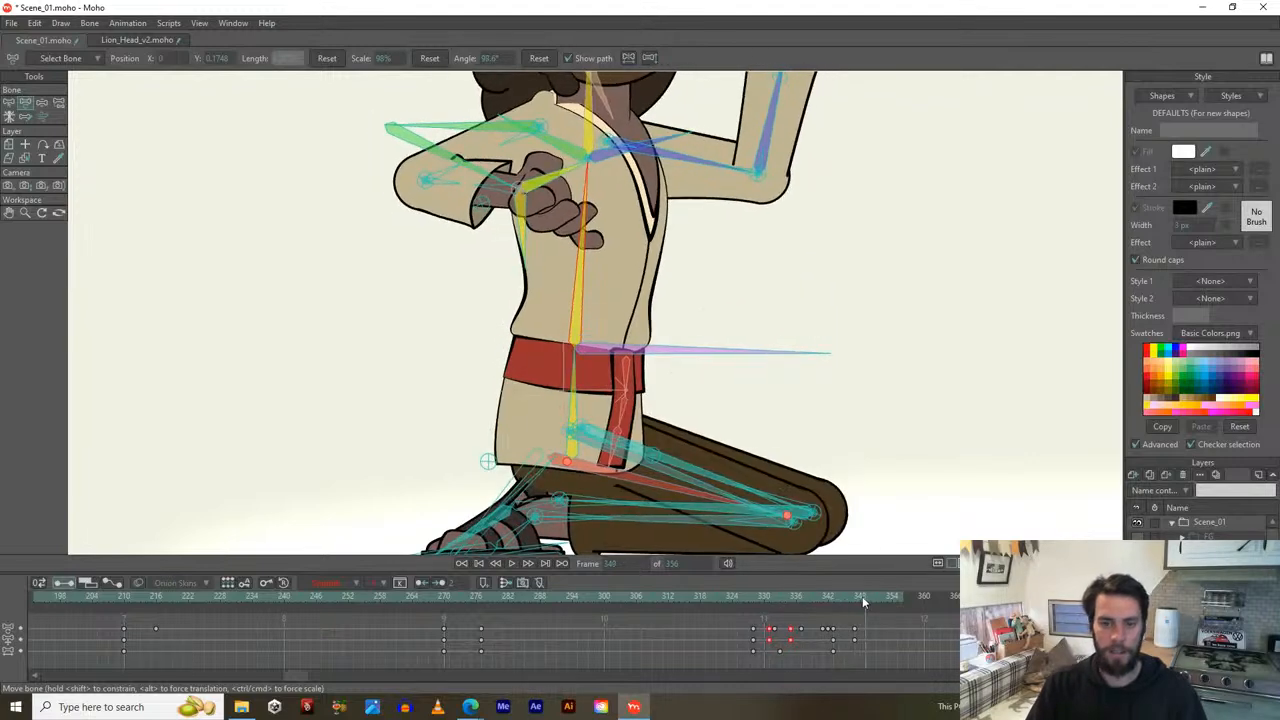
{"action": "left_click_drag", "start_coordinate": [388, 60], "coordinate": [349, 84]}
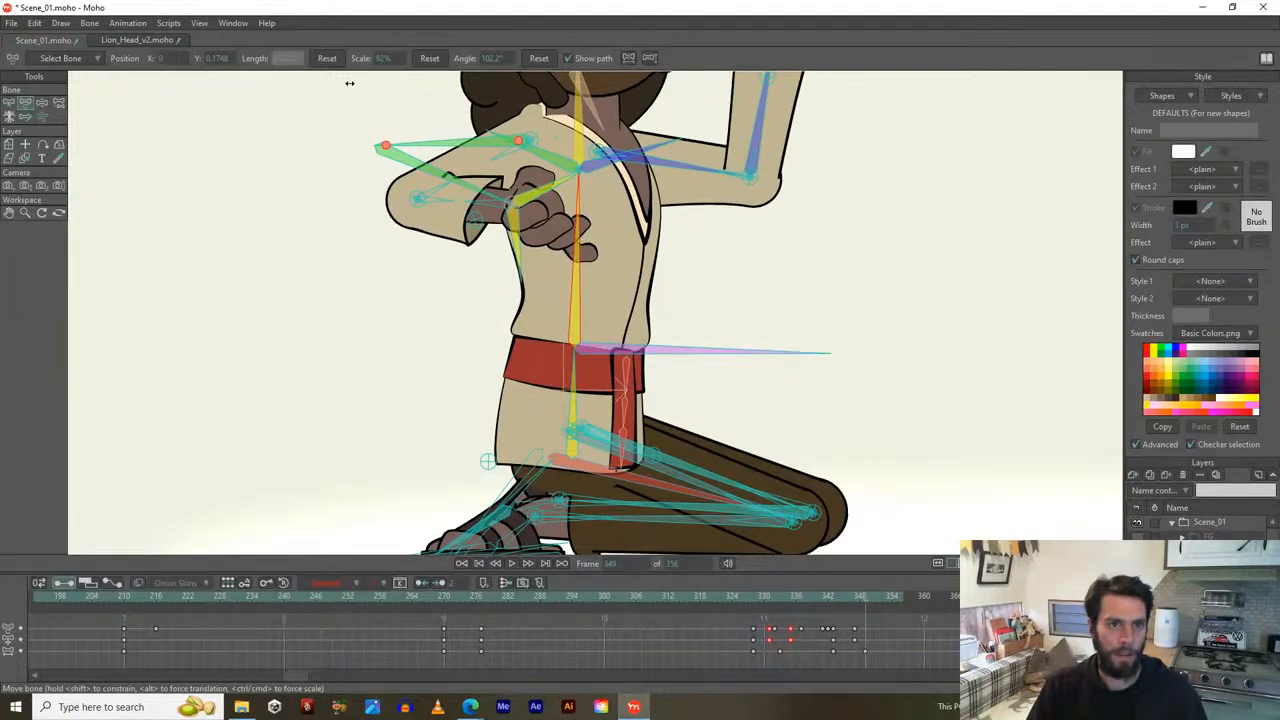
{"action": "scroll", "coordinate": [371, 220], "scroll_direction": "down", "scroll_amount": 2}
{"action": "left_click_drag", "start_coordinate": [371, 220], "coordinate": [469, 353]}
{"action": "left_click", "coordinate": [512, 563]}
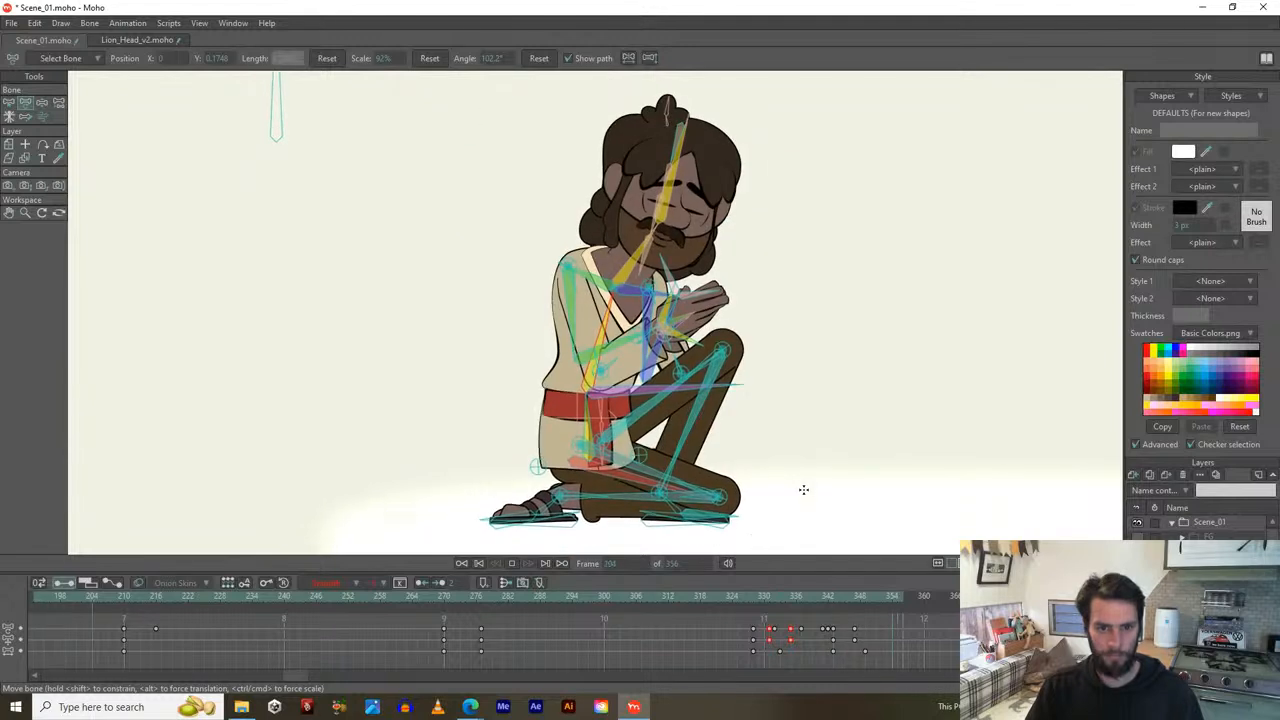
Stop playback, set the animation end frame to 377, and select the arm bone.
{"action": "key", "text": "space"}
{"action": "right_click", "coordinate": [1015, 597], "text": "alt"}
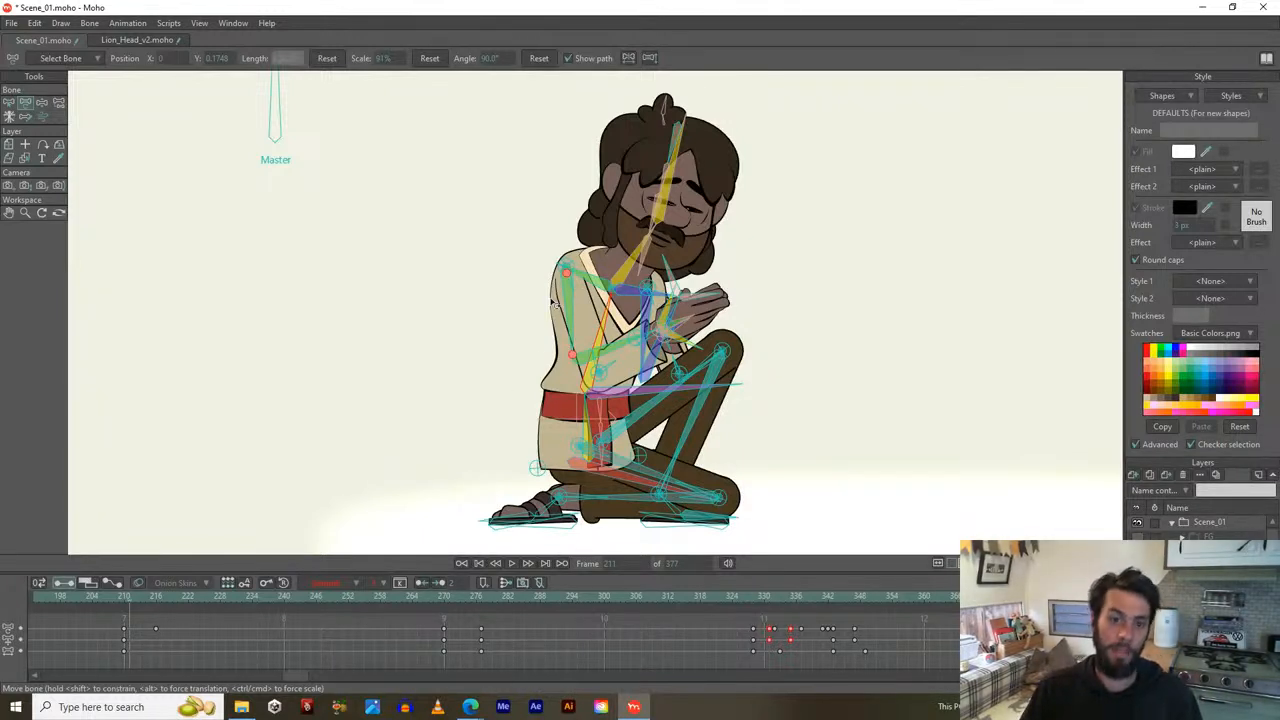
{"action": "left_click", "coordinate": [597, 352]}
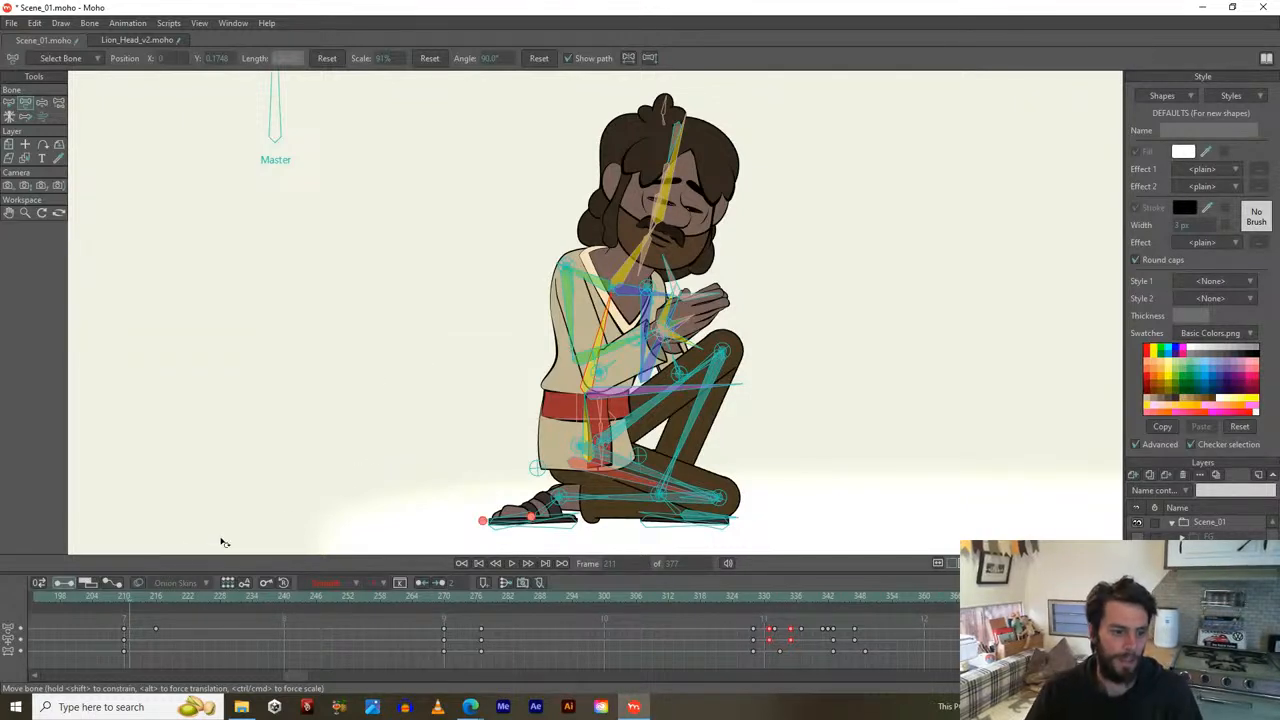
At frame 349, lower the raised arm into an outstretched pose and rest the other hand on the knee.
{"action": "left_click_drag", "start_coordinate": [123, 595], "coordinate": [865, 577]}
{"action": "left_click_drag", "start_coordinate": [779, 347], "coordinate": [717, 305]}
{"action": "left_click_drag", "start_coordinate": [596, 259], "coordinate": [628, 427]}
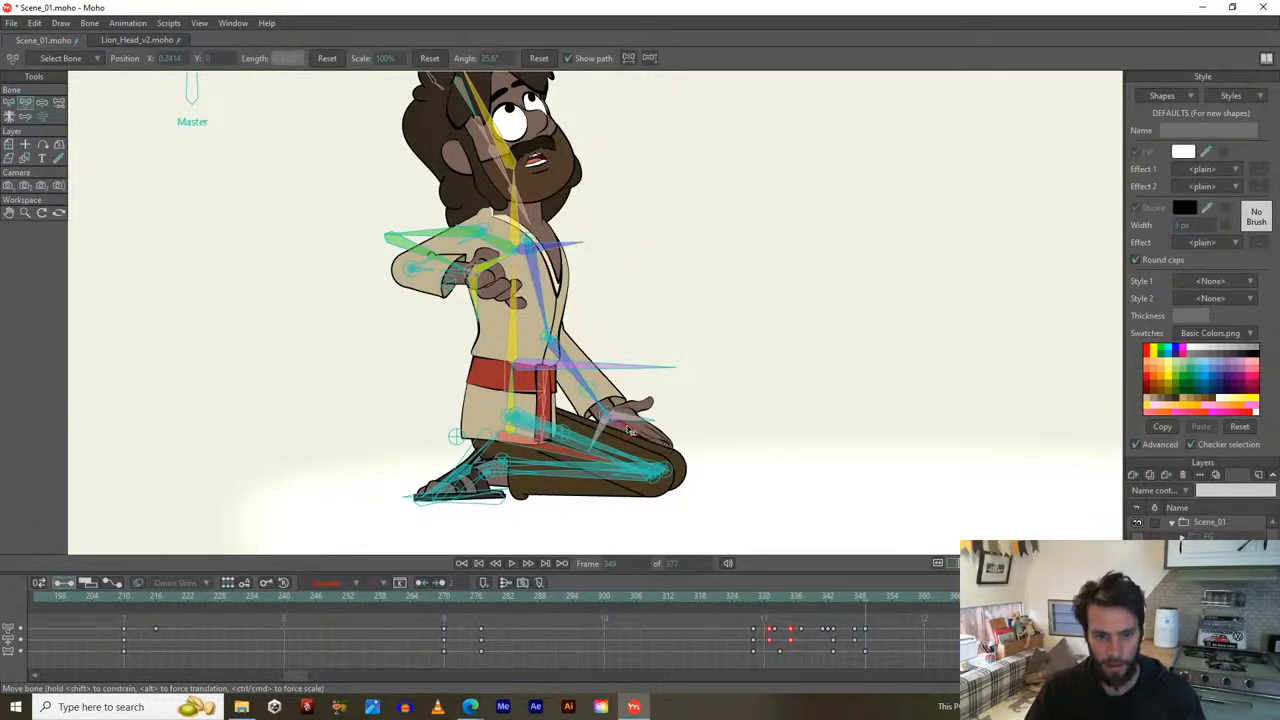
{"action": "left_click_drag", "start_coordinate": [578, 386], "coordinate": [610, 402]}
Zoom in on the legs and rotate the forearm and hand bones so the hand lies flat on the knee.
{"action": "scroll", "coordinate": [636, 446], "scroll_direction": "up", "scroll_amount": 2}
{"action": "scroll", "coordinate": [610, 402], "scroll_direction": "up", "scroll_amount": 2}
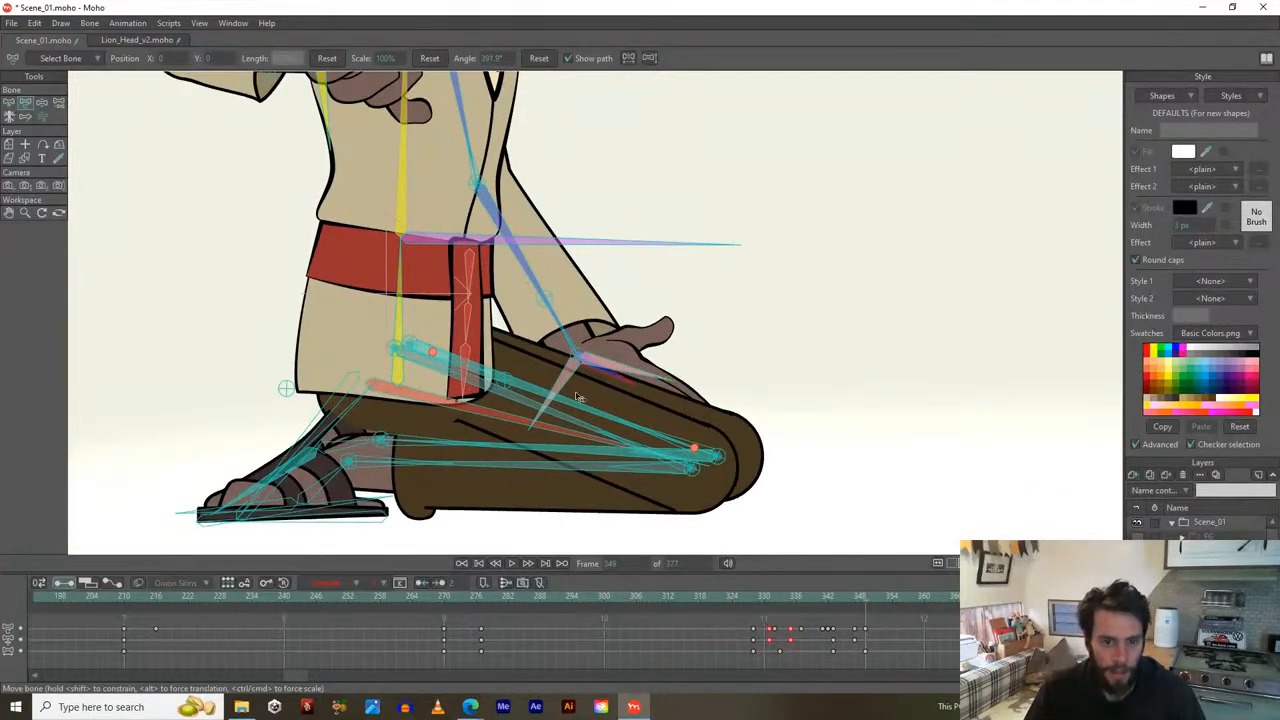
{"action": "left_click_drag", "start_coordinate": [563, 390], "coordinate": [561, 397]}
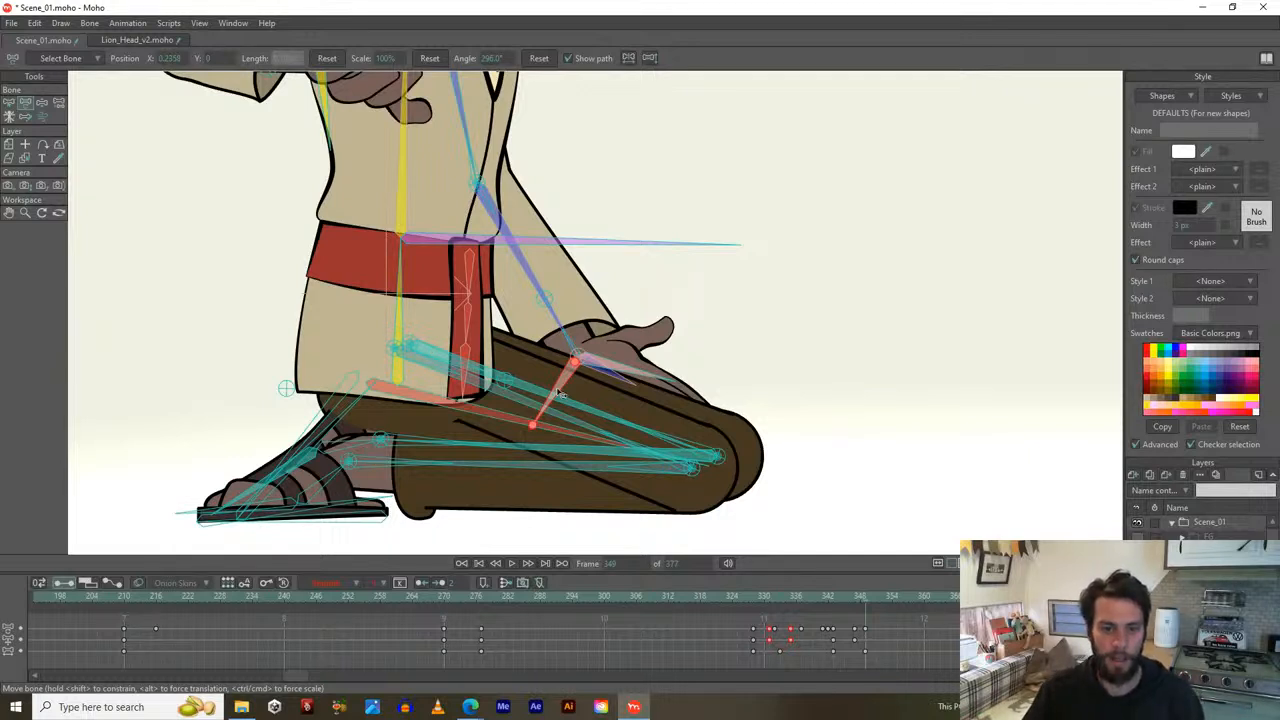
{"action": "left_click_drag", "start_coordinate": [560, 395], "coordinate": [526, 418]}
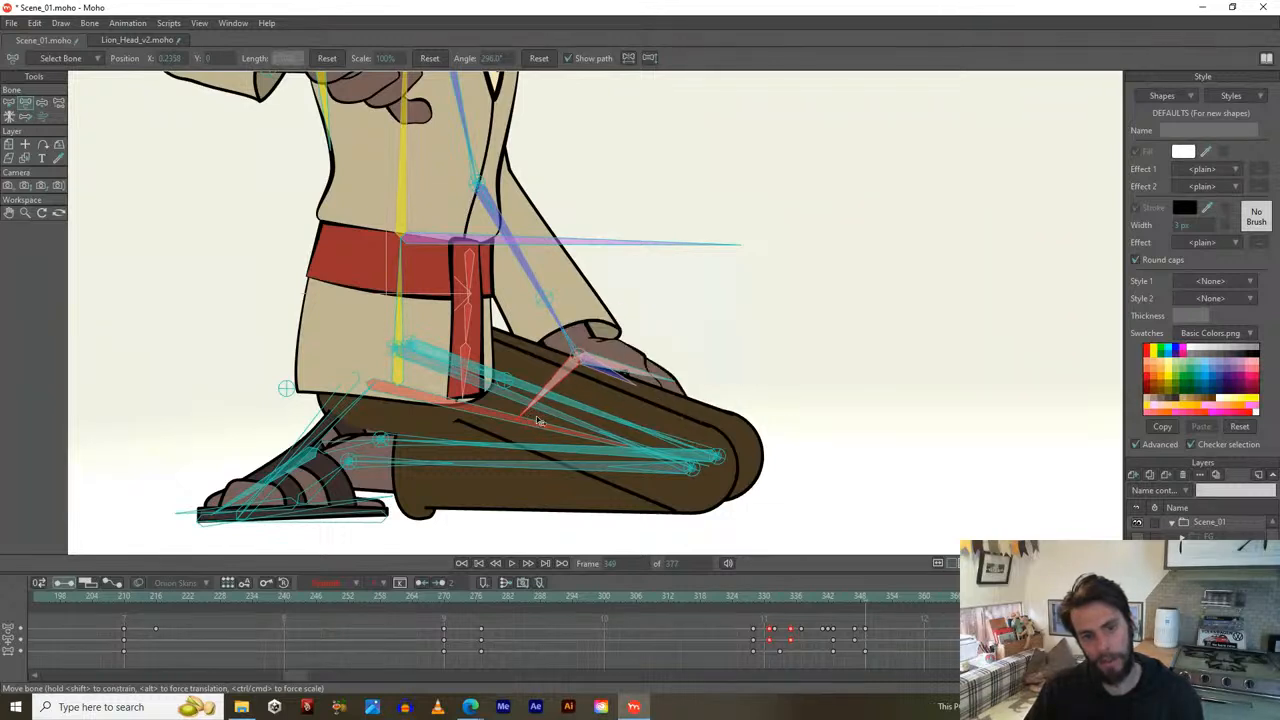
{"action": "left_click", "coordinate": [610, 378]}
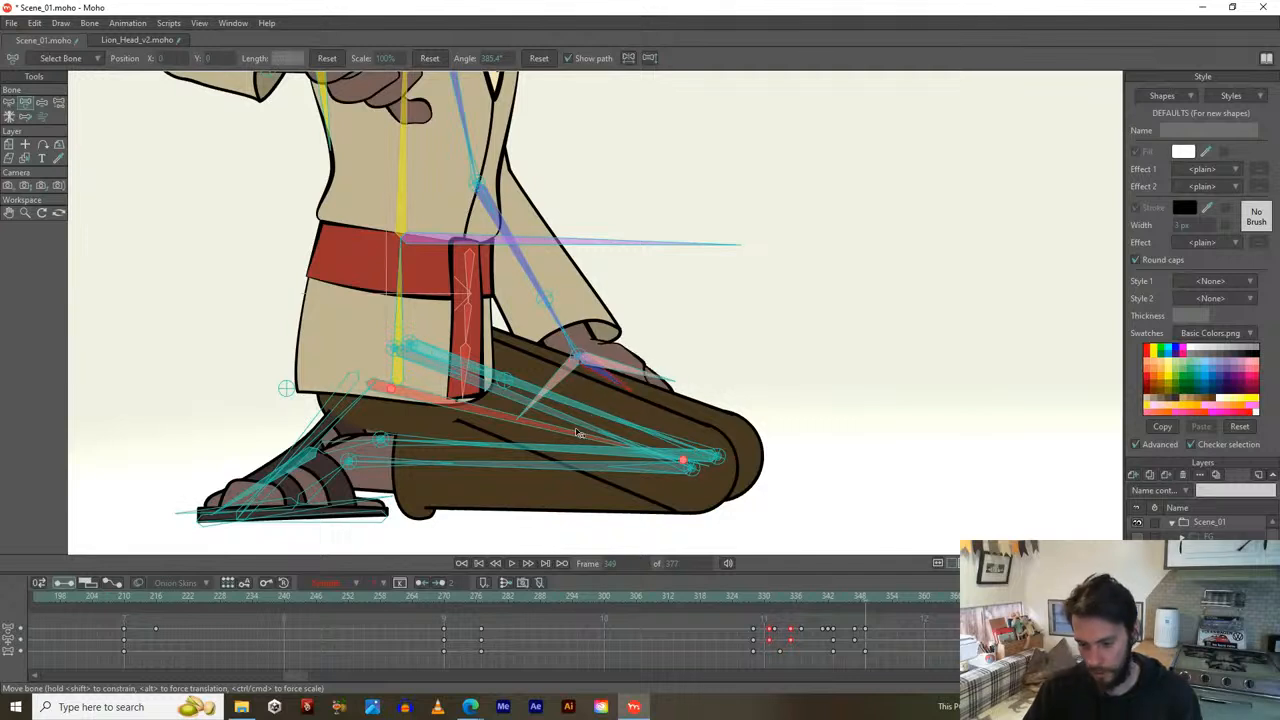
{"action": "scroll", "coordinate": [502, 408], "scroll_direction": "down", "scroll_amount": 2}
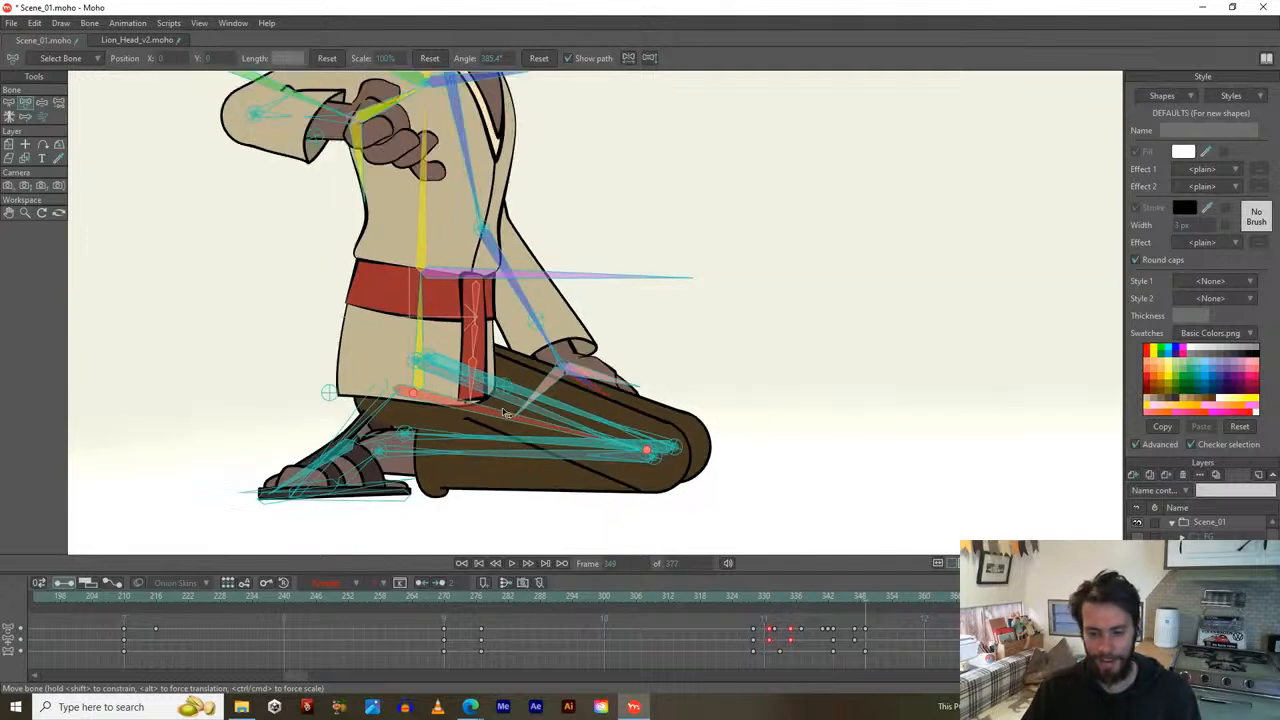
Rotate the raised arm down along the body, bending the forearm across toward the hands.
{"action": "scroll", "coordinate": [508, 354], "scroll_direction": "up", "scroll_amount": 2}
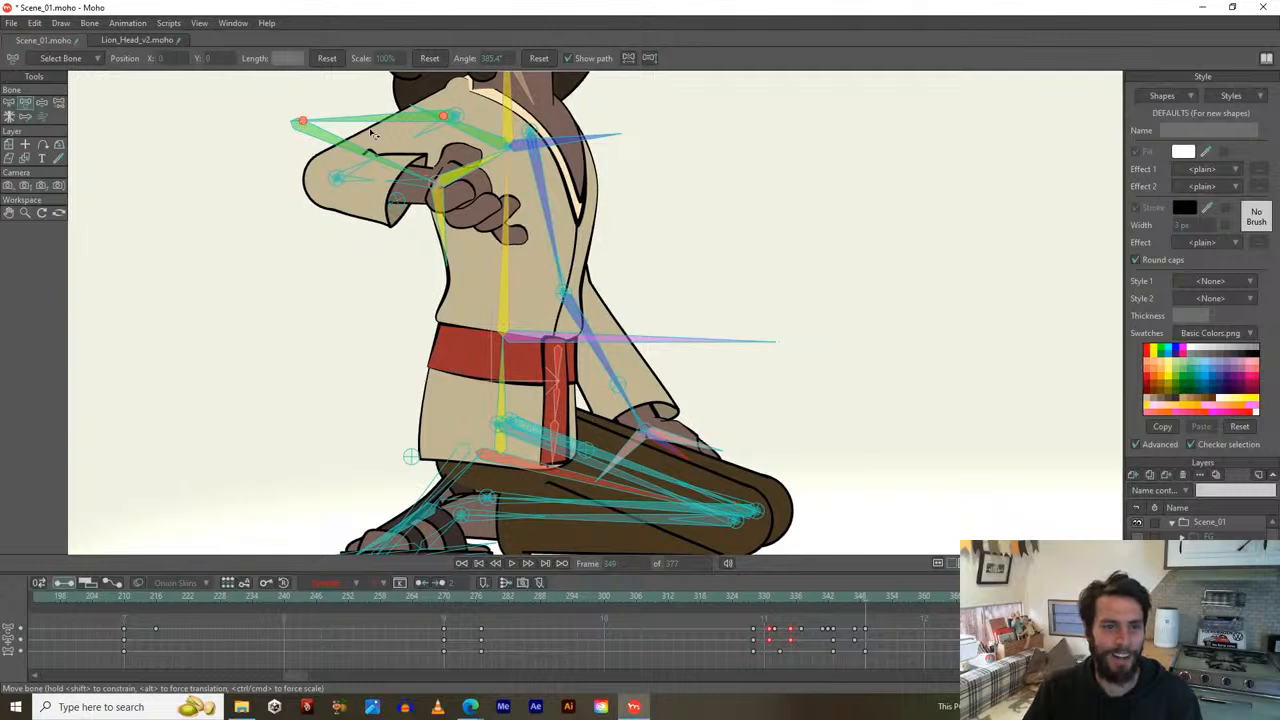
{"action": "left_click_drag", "start_coordinate": [380, 127], "coordinate": [488, 343]}
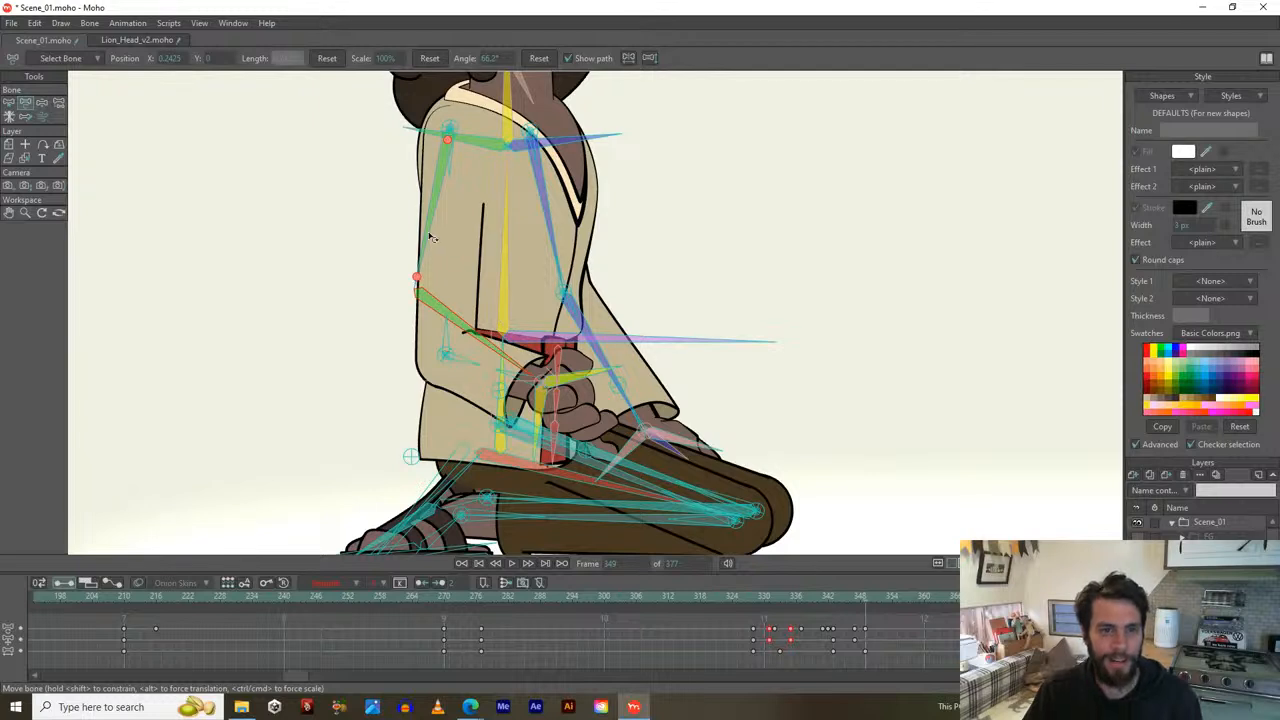
{"action": "left_click_drag", "start_coordinate": [435, 238], "coordinate": [462, 257]}
{"action": "left_click_drag", "start_coordinate": [522, 332], "coordinate": [474, 379]}
{"action": "left_click", "coordinate": [470, 367]}
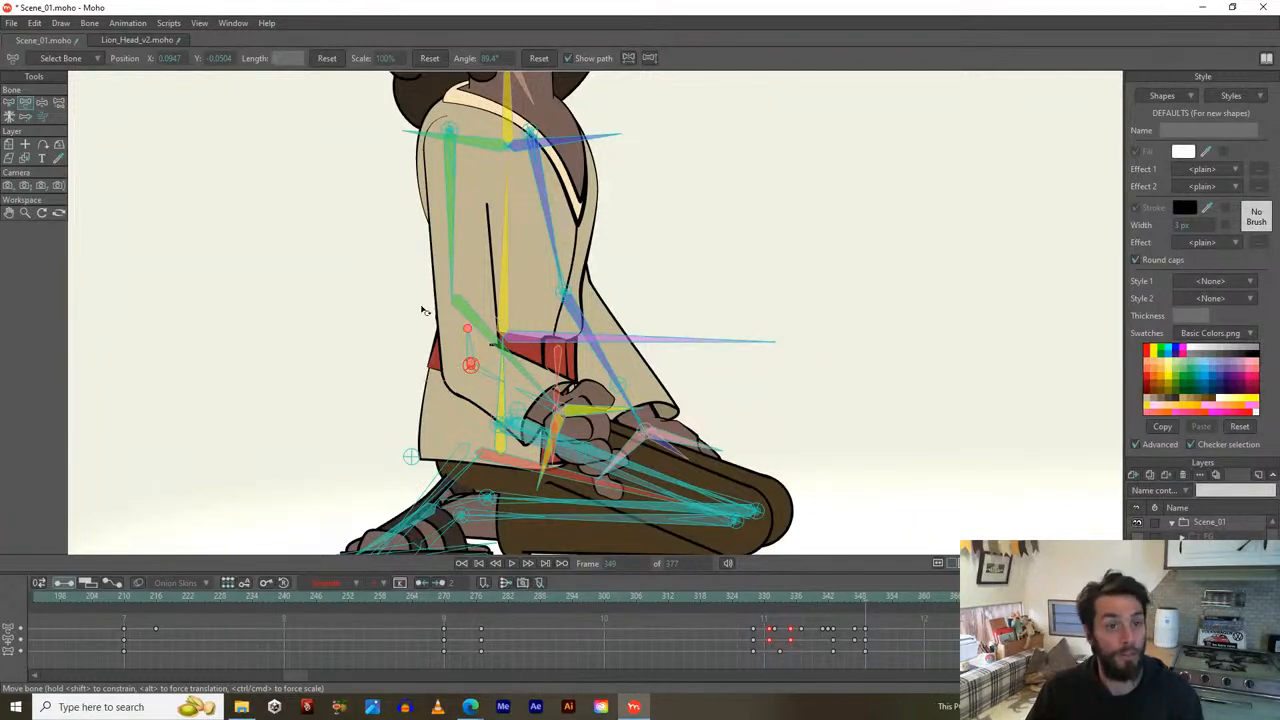
Reset the arm bones to rest, then re-rotate the upper arm so the hand lands on the knee.
{"action": "left_click", "coordinate": [327, 58]}
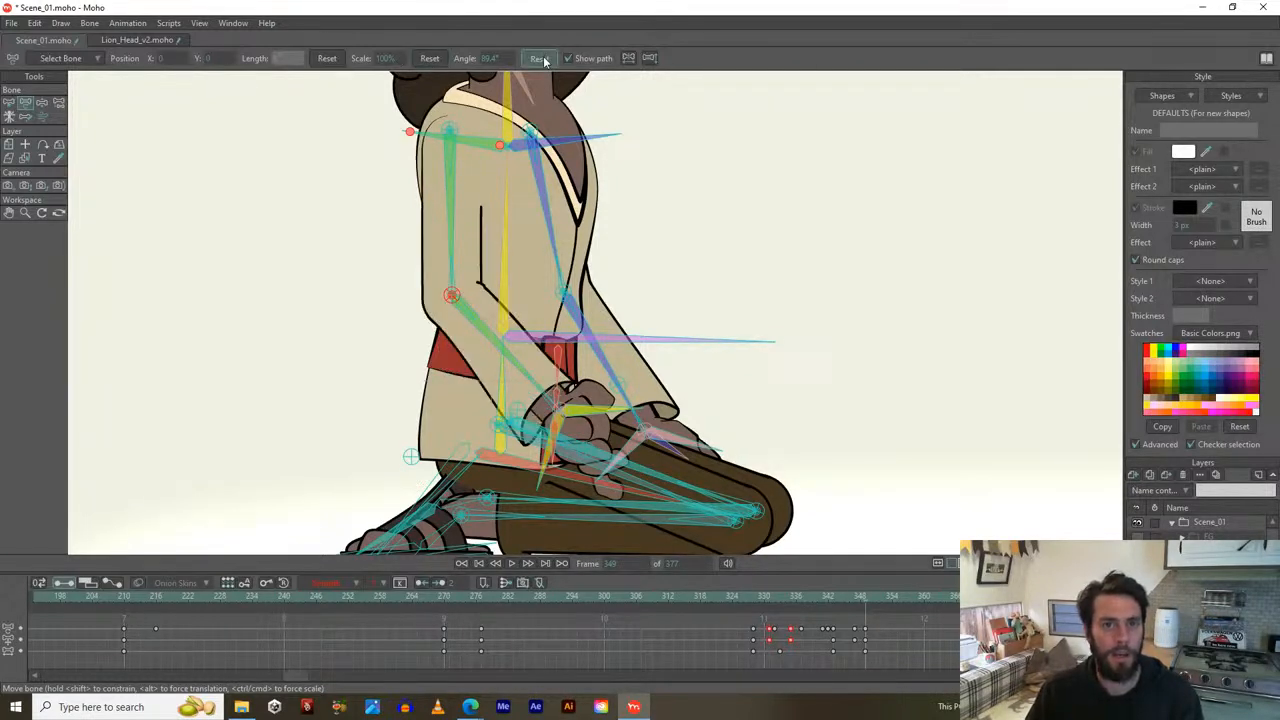
{"action": "left_click_drag", "start_coordinate": [455, 242], "coordinate": [482, 248]}
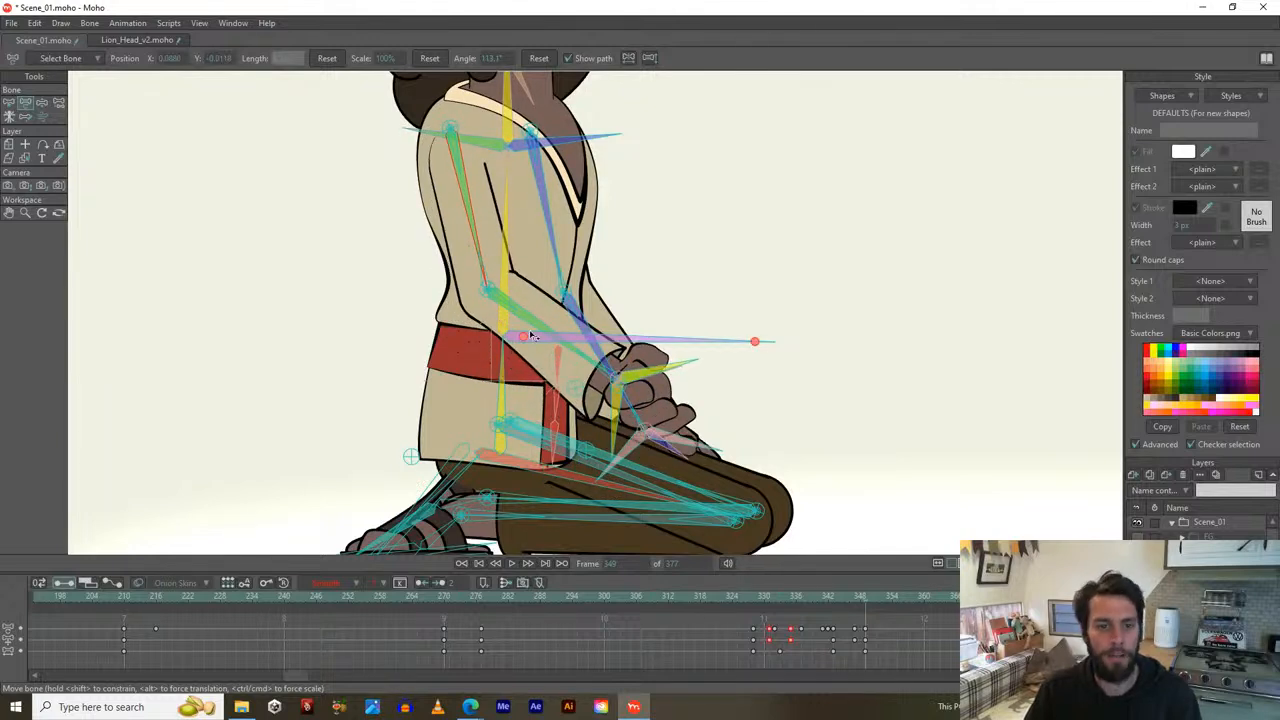
{"action": "left_click_drag", "start_coordinate": [533, 323], "coordinate": [519, 335]}
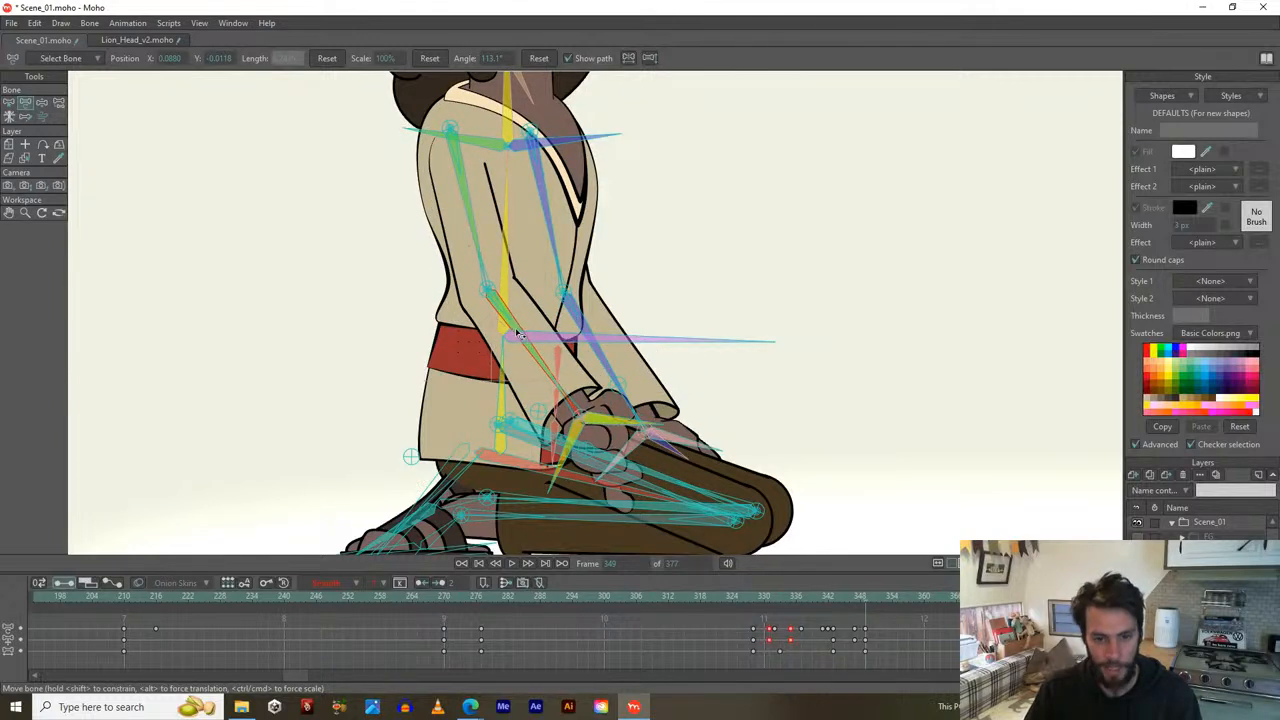
{"action": "left_click", "coordinate": [620, 458]}
{"action": "scroll", "coordinate": [600, 440], "scroll_direction": "up", "scroll_amount": 2}
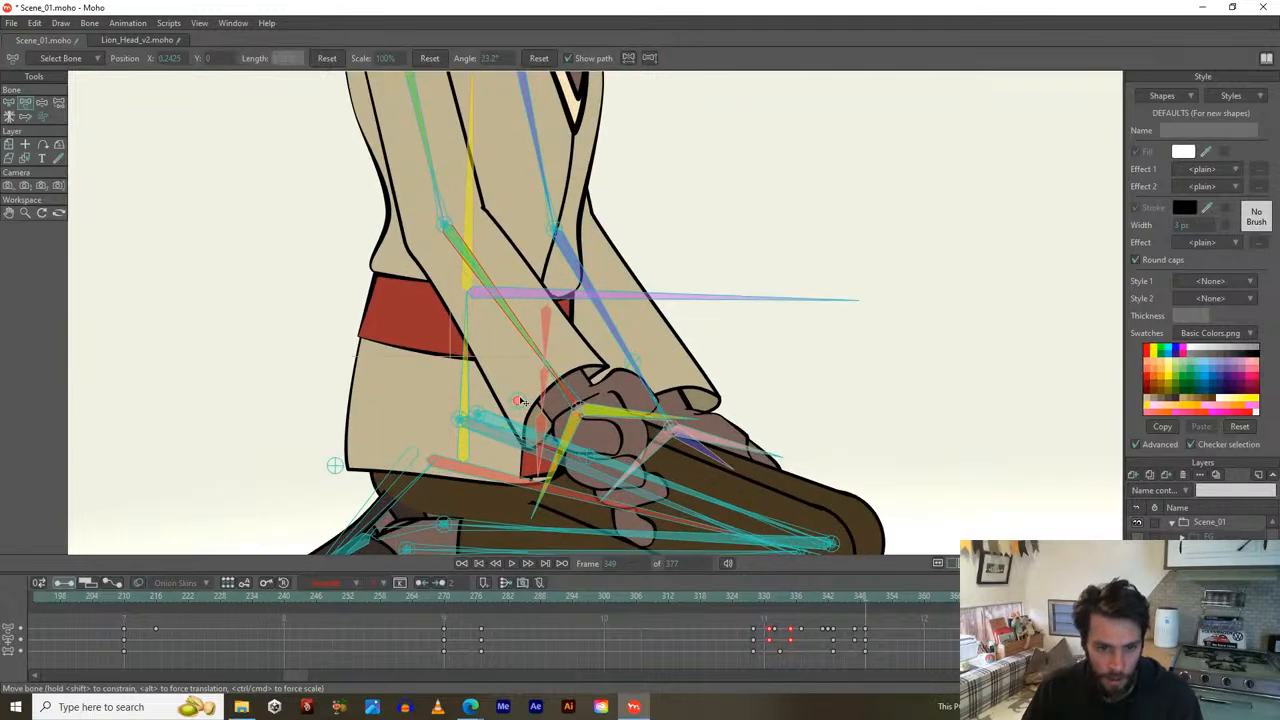
{"action": "scroll", "coordinate": [551, 384], "scroll_direction": "up", "scroll_amount": 1}
{"action": "left_click_drag", "start_coordinate": [567, 450], "coordinate": [581, 352]}
Rotate the shoulder, upper-arm and forearm bones so the arm hangs down with the hand on the knee.
{"action": "scroll", "coordinate": [515, 264], "scroll_direction": "down", "scroll_amount": 5}
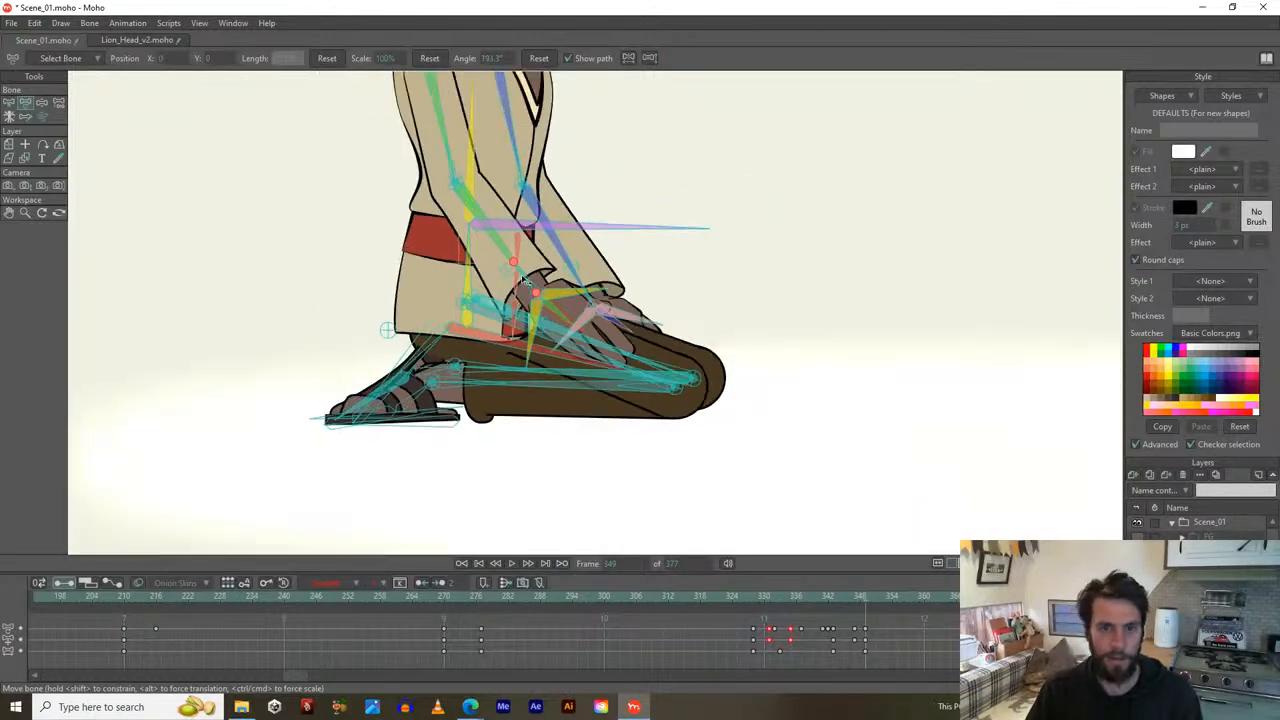
{"action": "left_click", "coordinate": [535, 430]}
{"action": "left_click_drag", "start_coordinate": [518, 279], "coordinate": [498, 371]}
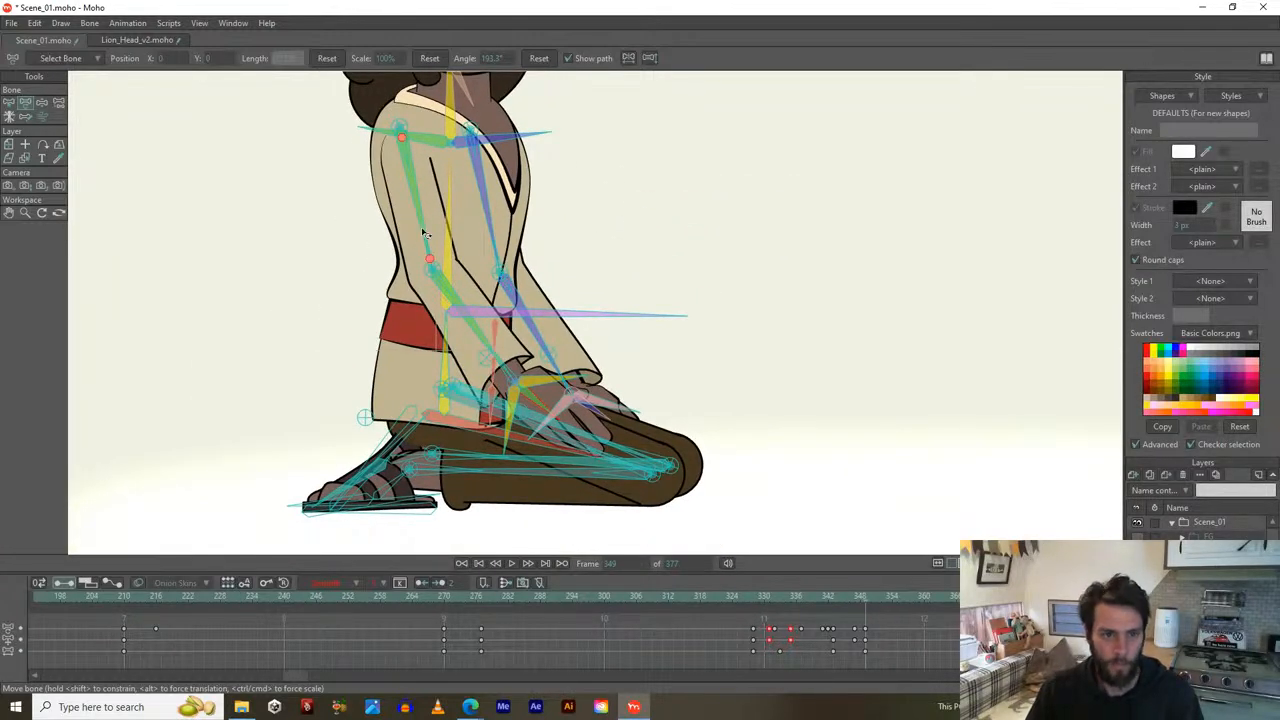
{"action": "left_click_drag", "start_coordinate": [423, 213], "coordinate": [516, 363]}
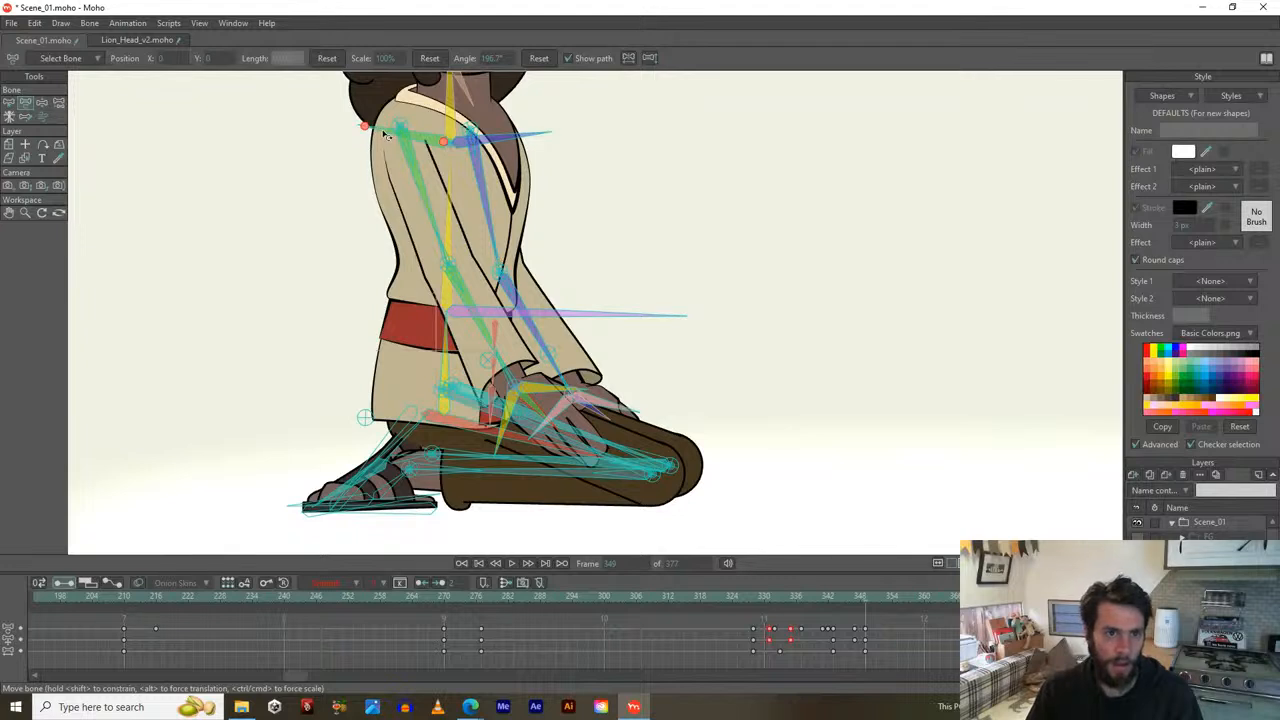
{"action": "left_click_drag", "start_coordinate": [385, 135], "coordinate": [385, 152]}
{"action": "left_click", "coordinate": [452, 226]}
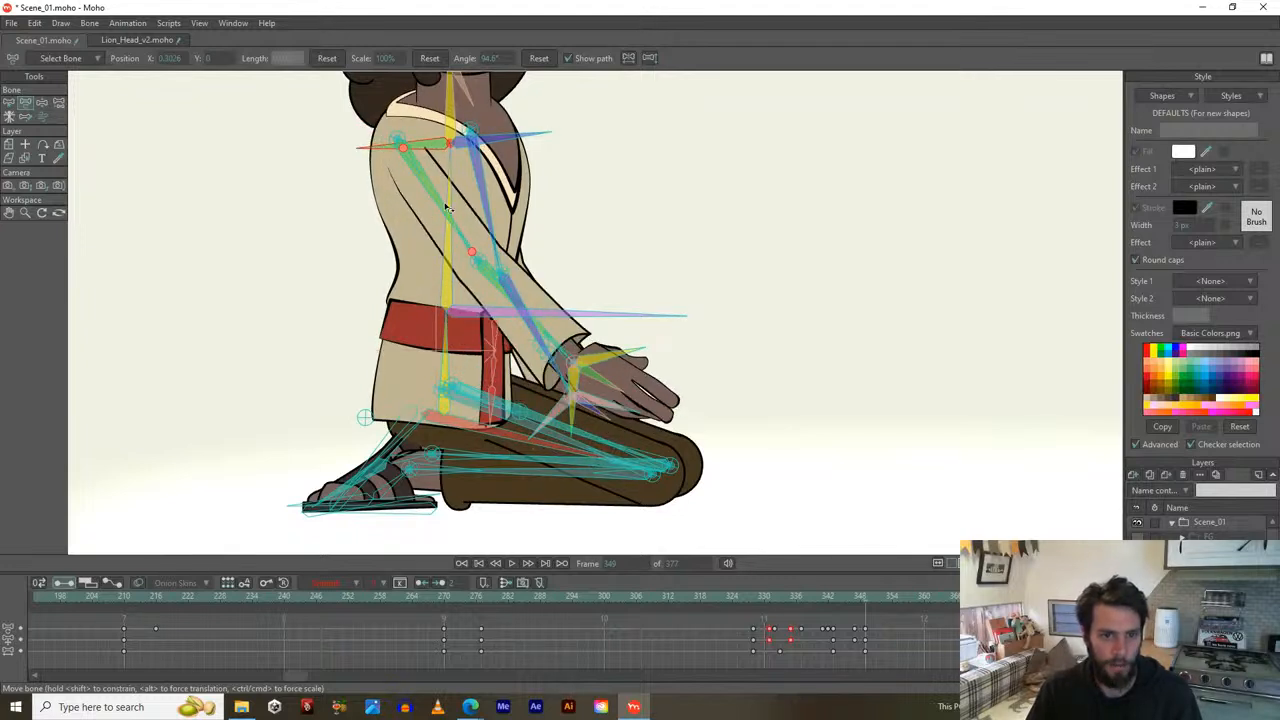
{"action": "left_click_drag", "start_coordinate": [437, 197], "coordinate": [430, 222]}
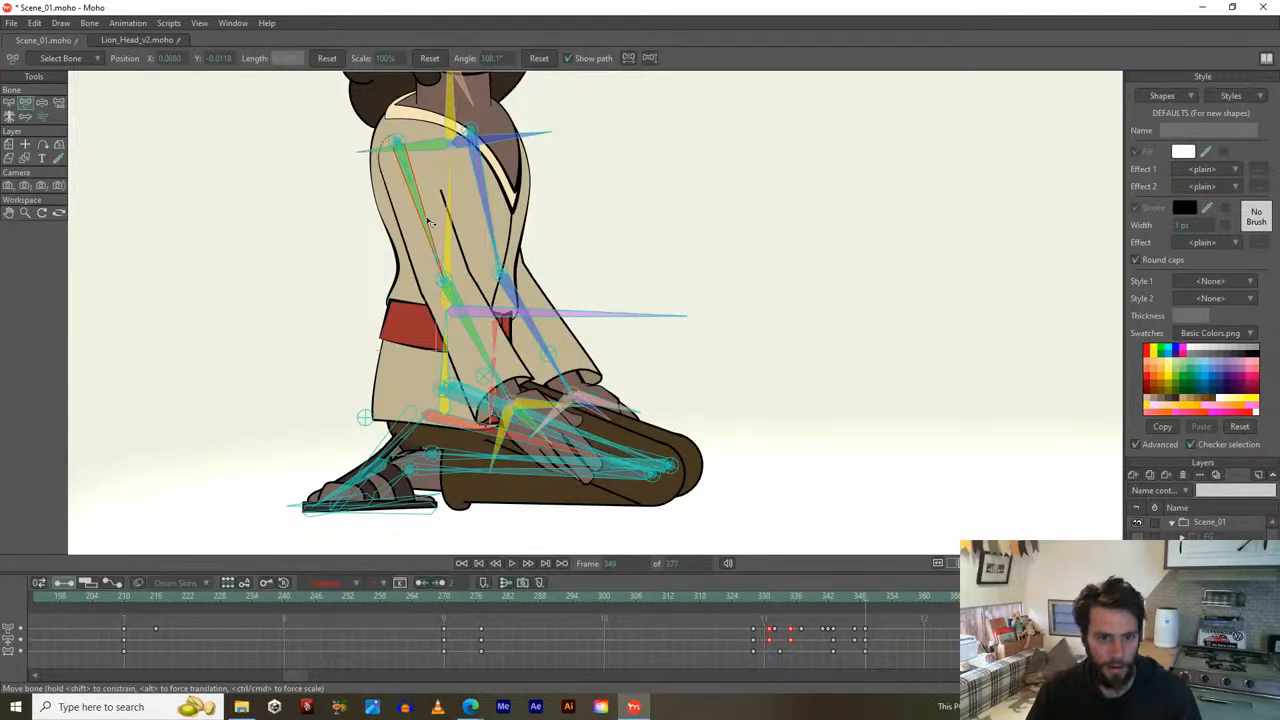
{"action": "left_click_drag", "start_coordinate": [474, 345], "coordinate": [480, 338]}
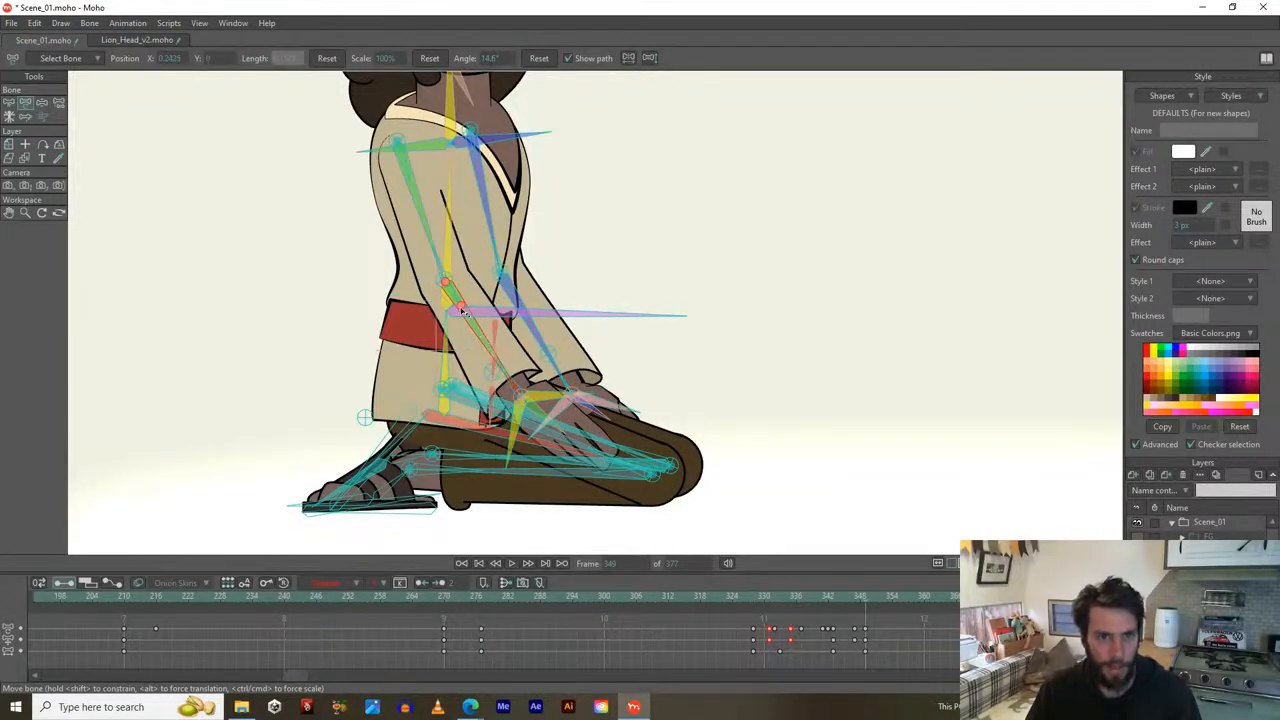
{"action": "scroll", "coordinate": [456, 302], "scroll_direction": "down", "scroll_amount": 2}
{"action": "left_click_drag", "start_coordinate": [440, 278], "coordinate": [452, 330]}
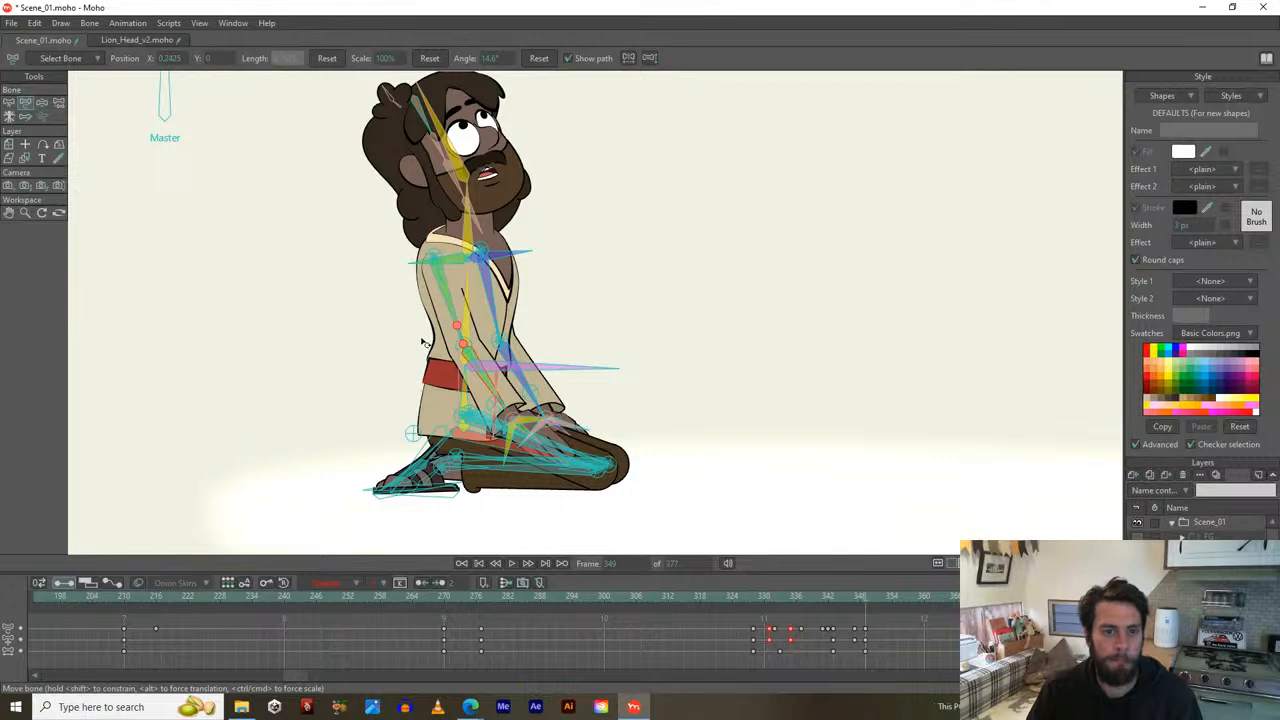
Scrub back from frame 349, reframe the whole kneeling character, and play the praying-to-looking-up animation.
{"action": "scroll", "coordinate": [424, 343], "scroll_direction": "up", "scroll_amount": 2}
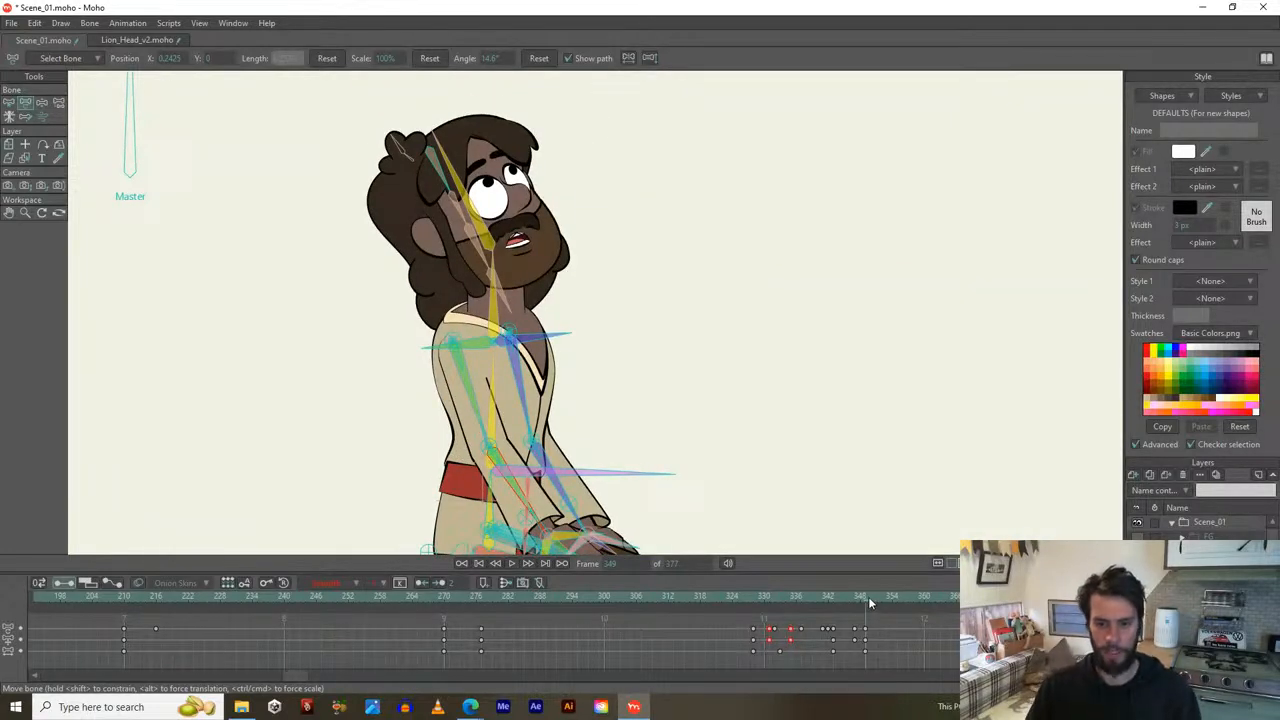
{"action": "mouse_move", "coordinate": [861, 596]}
{"action": "left_mouse_down"}
{"action": "mouse_move", "coordinate": [730, 595]}
{"action": "mouse_move", "coordinate": [876, 592]}
{"action": "mouse_move", "coordinate": [846, 592]}
{"action": "mouse_move", "coordinate": [861, 596]}
{"action": "left_mouse_up"}
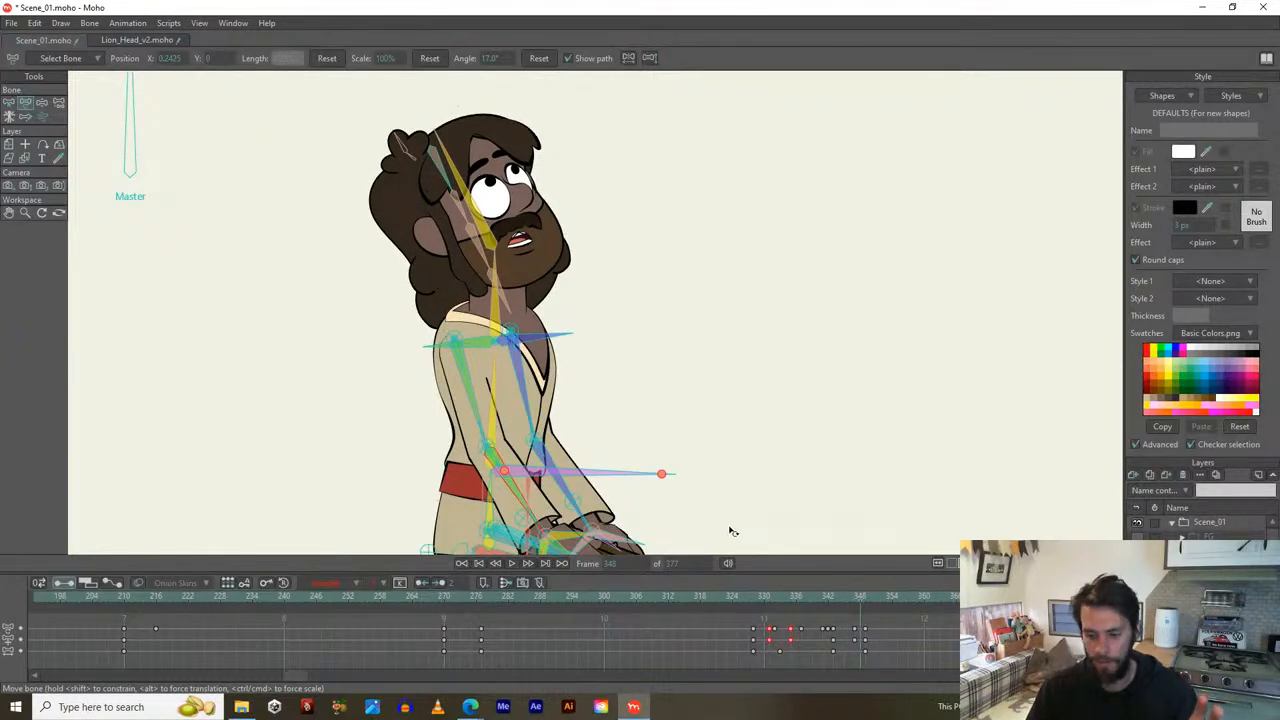
{"action": "scroll", "coordinate": [640, 470], "scroll_direction": "down", "scroll_amount": 1}
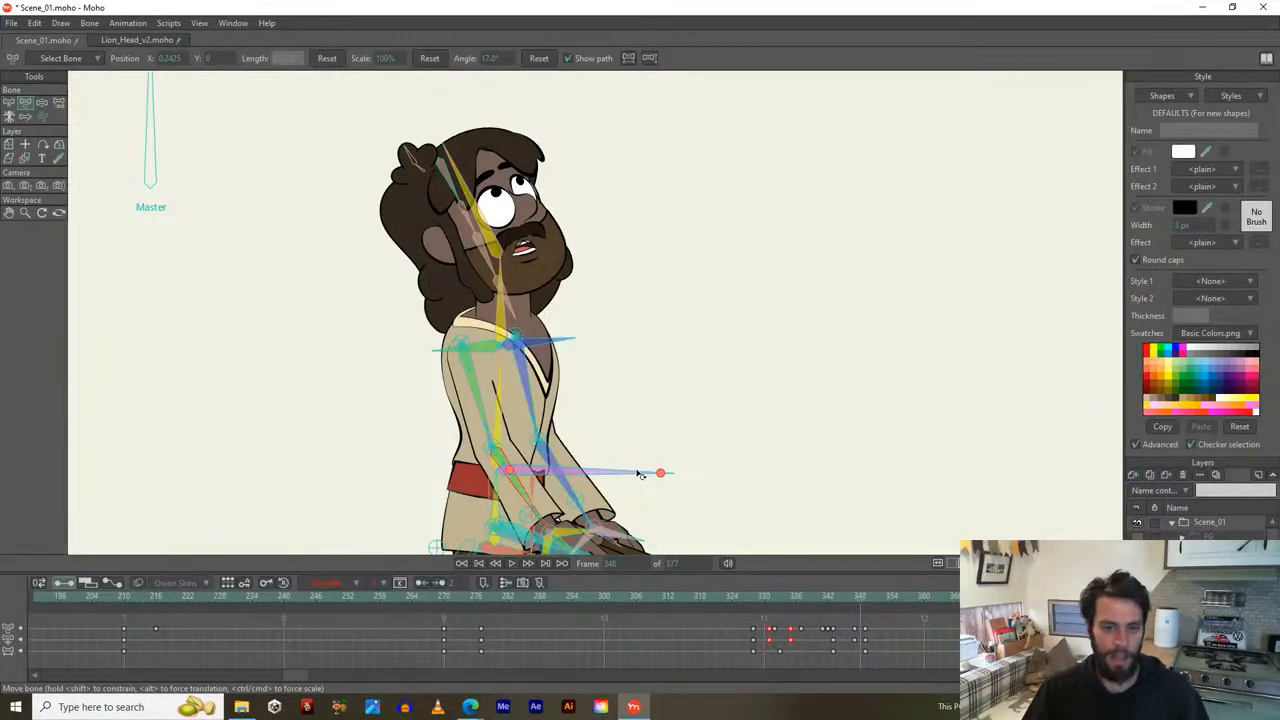
{"action": "left_click_drag", "start_coordinate": [454, 525], "coordinate": [461, 477]}
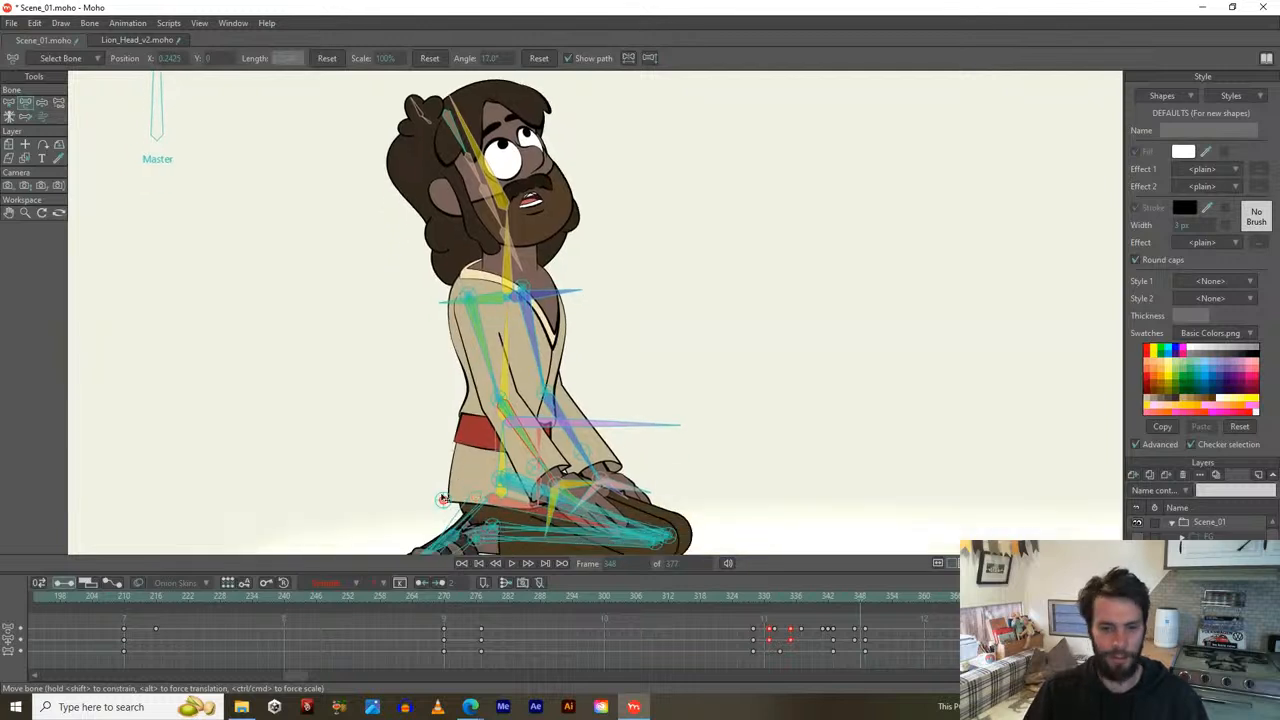
{"action": "left_click_drag", "start_coordinate": [419, 434], "coordinate": [400, 419]}
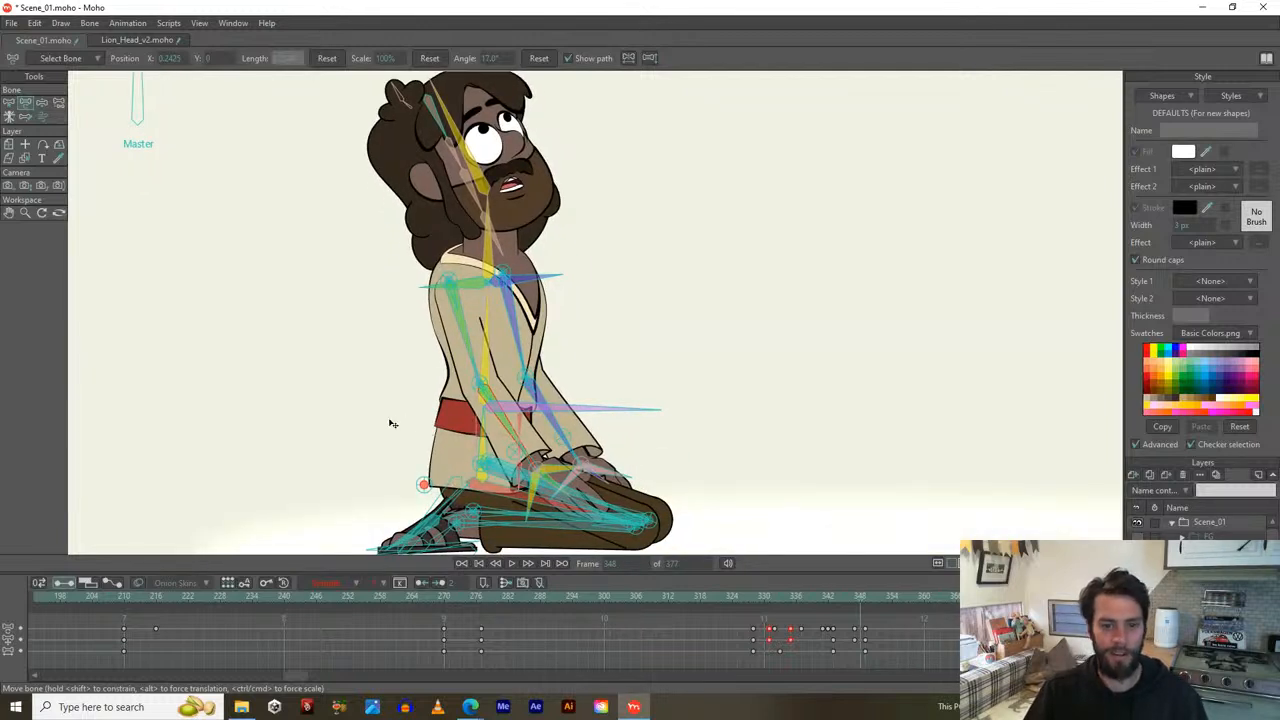
{"action": "scroll", "coordinate": [386, 394], "scroll_direction": "up", "scroll_amount": 1}
{"action": "scroll", "coordinate": [386, 392], "scroll_direction": "down", "scroll_amount": 1}
{"action": "left_click_drag", "start_coordinate": [385, 390], "coordinate": [360, 400]}
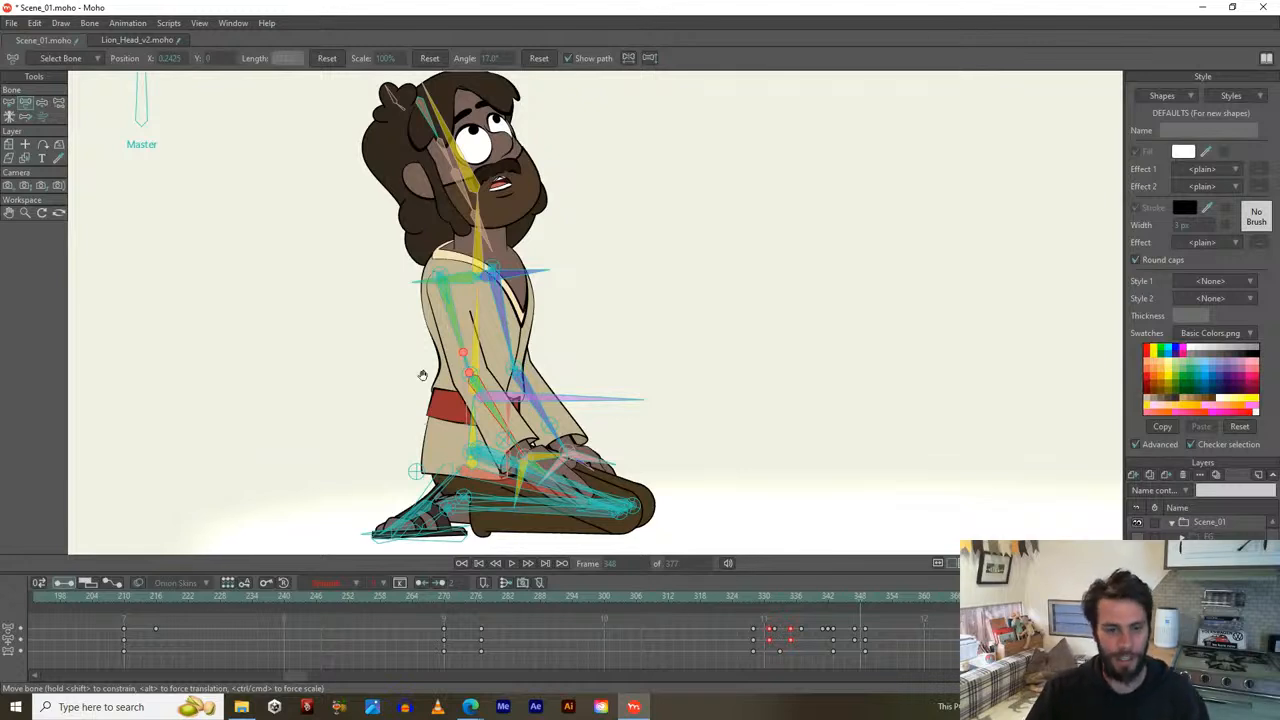
{"action": "left_click_drag", "start_coordinate": [421, 373], "coordinate": [419, 360]}
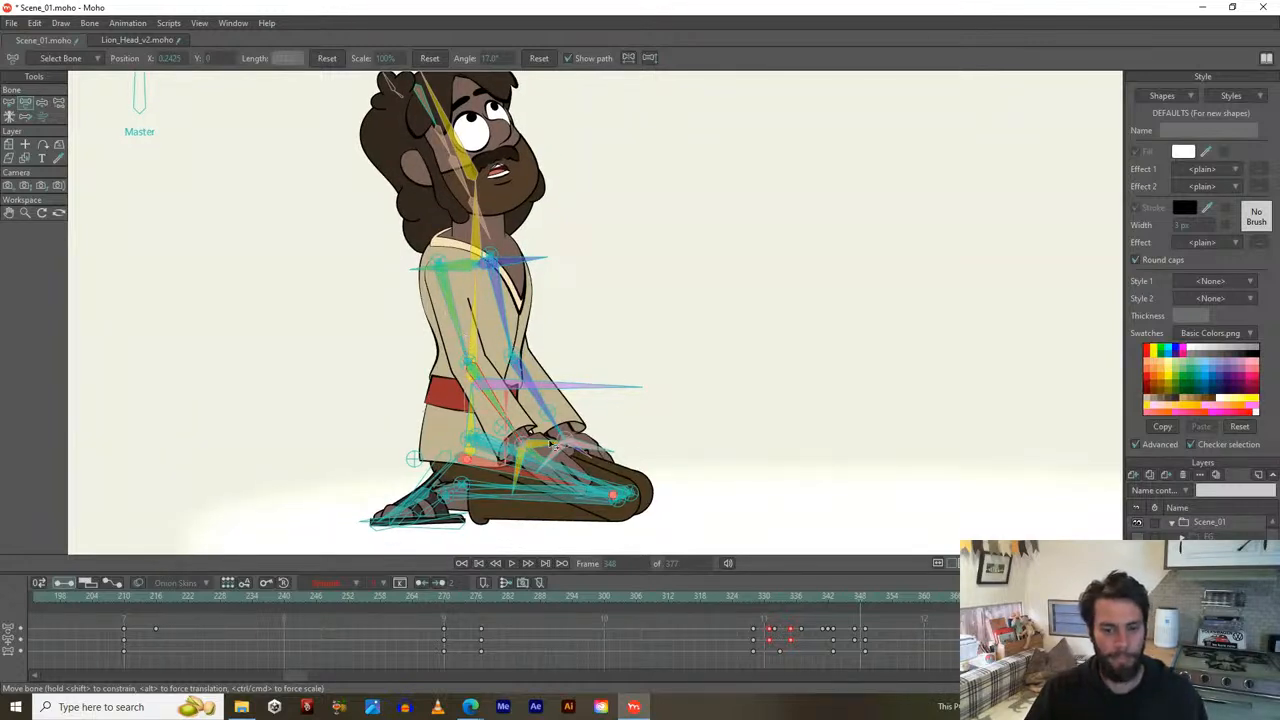
{"action": "scroll", "coordinate": [738, 482], "scroll_direction": "down", "scroll_amount": 2}
{"action": "left_click_drag", "start_coordinate": [708, 424], "coordinate": [737, 422]}
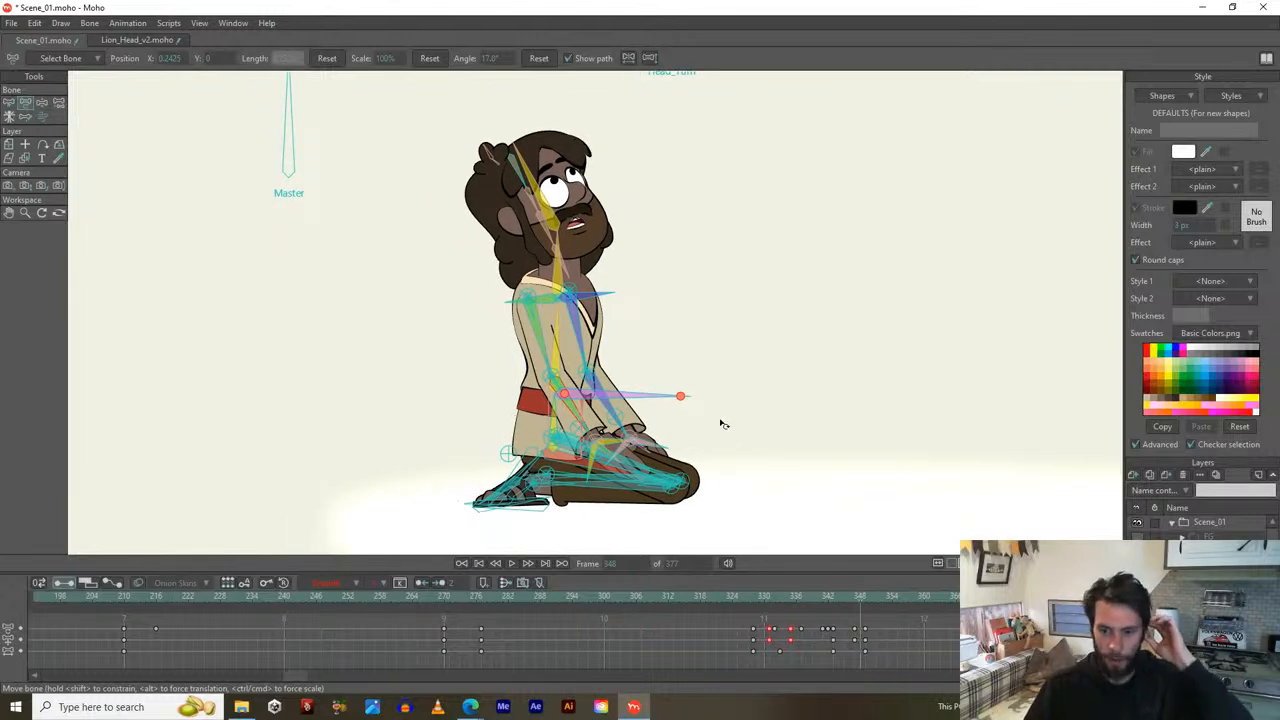
{"action": "key", "text": "space"}
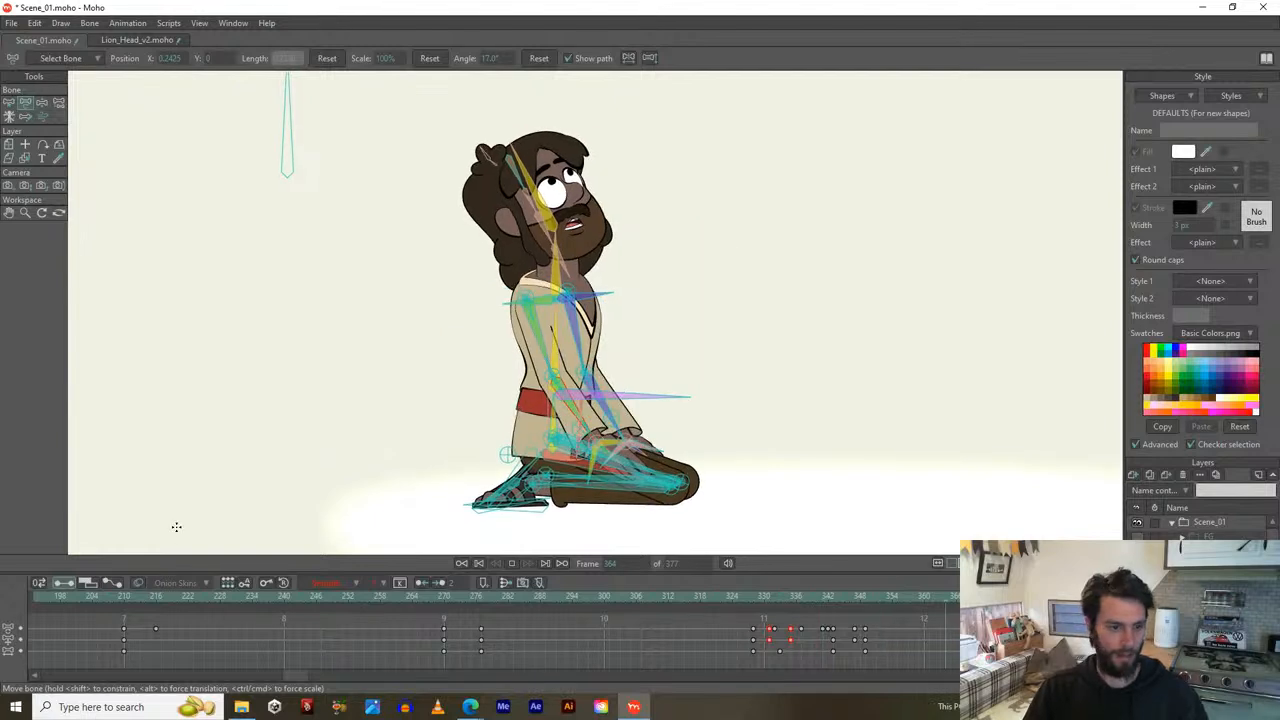
At frame 210, turn off bone dynamics on the chest bone B_Chest.
{"action": "left_click", "coordinate": [125, 603]}
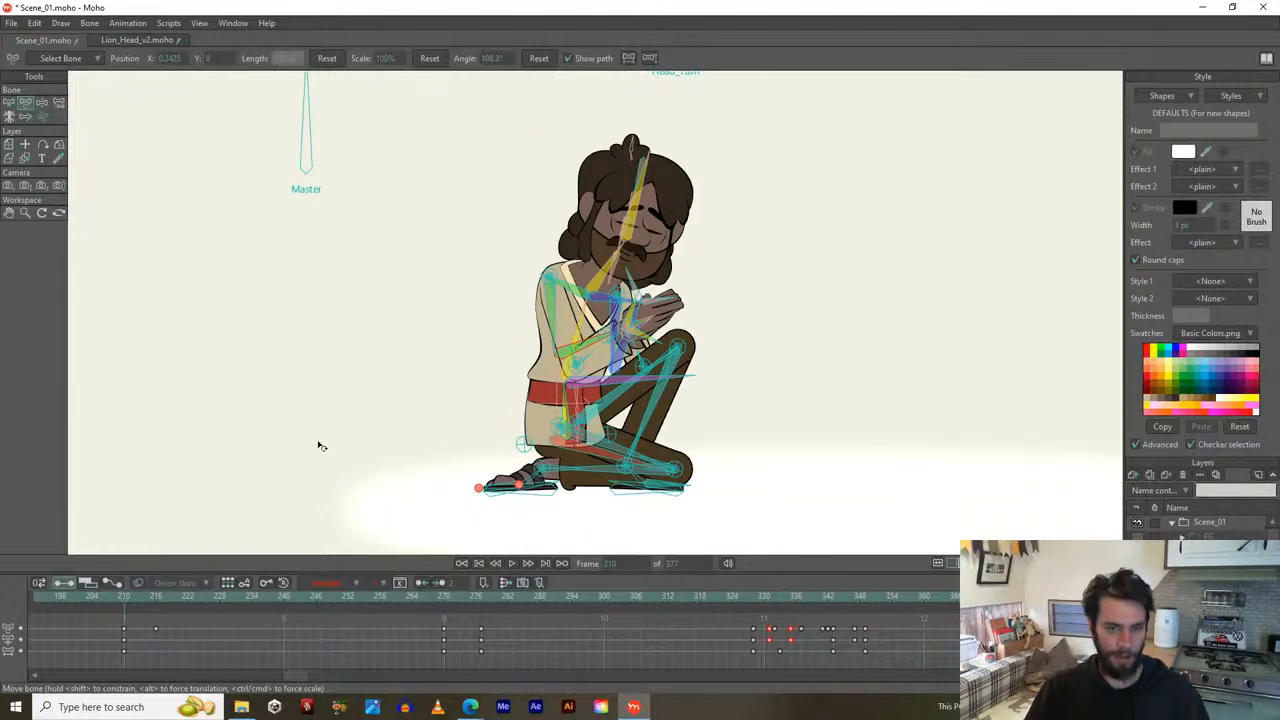
{"action": "scroll", "coordinate": [615, 210], "scroll_direction": "up", "scroll_amount": 1}
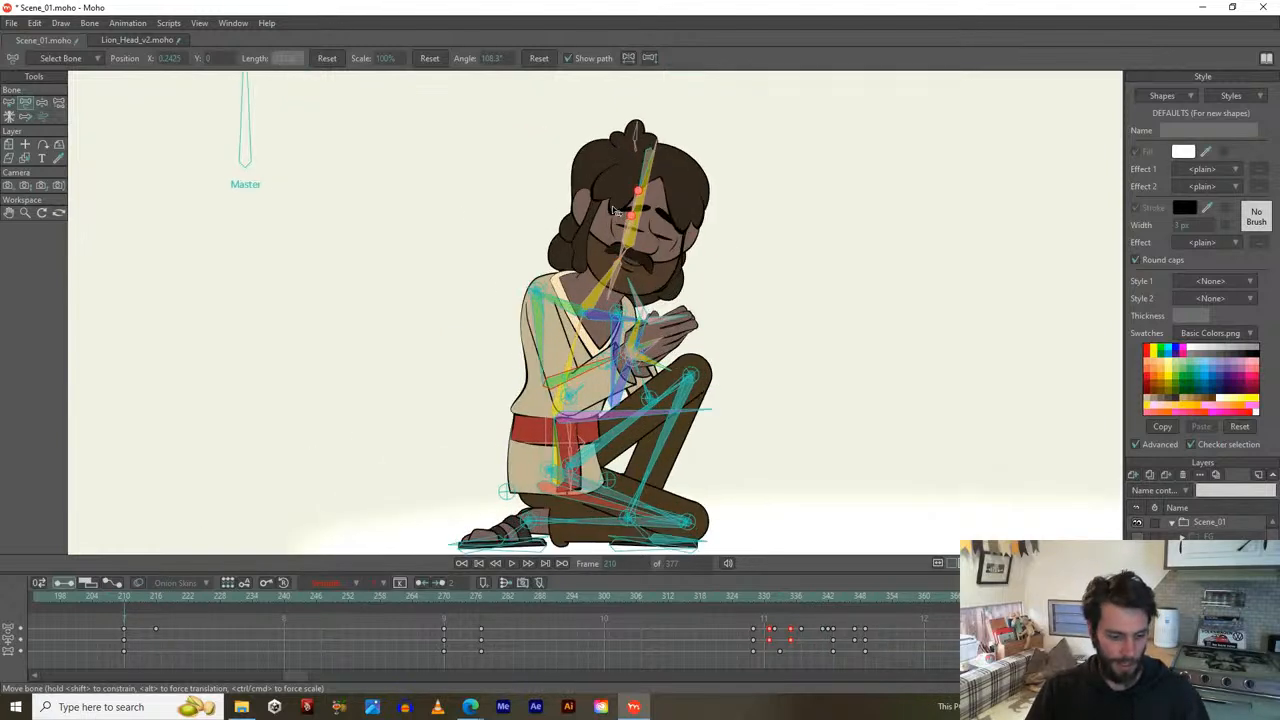
{"action": "key", "text": "b"}
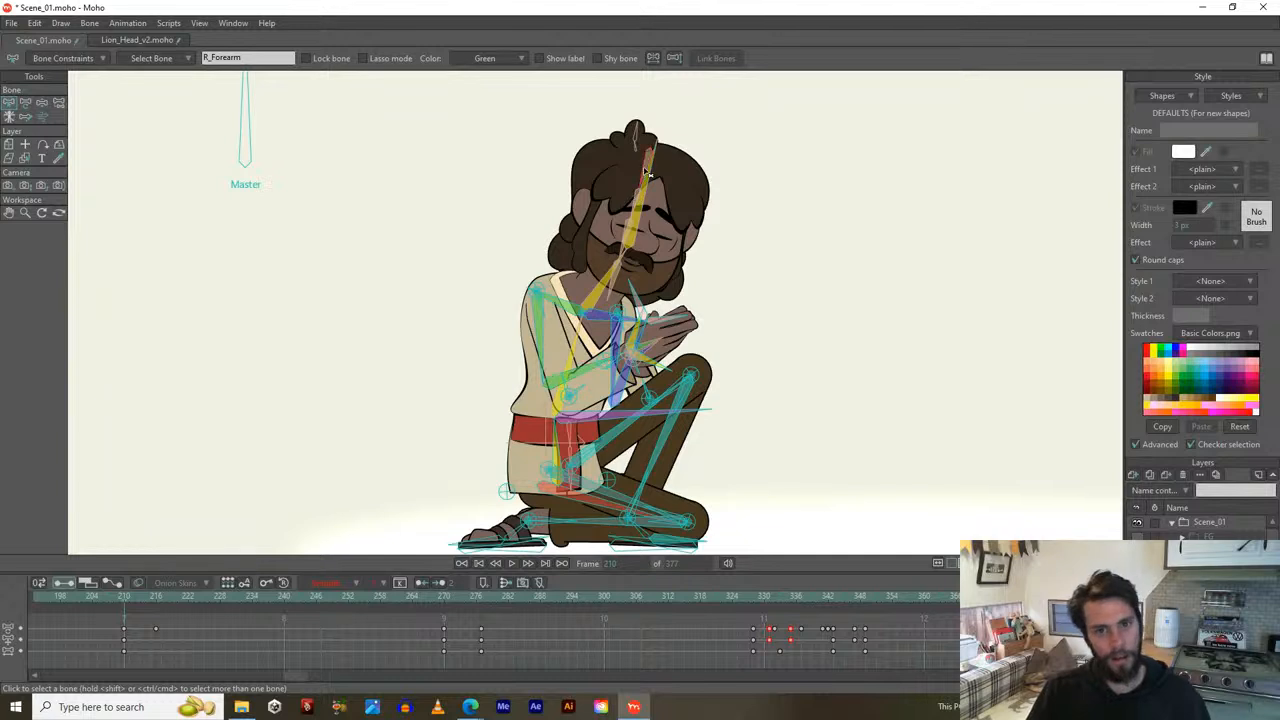
{"action": "left_click", "coordinate": [582, 358]}
{"action": "left_click", "coordinate": [580, 352]}
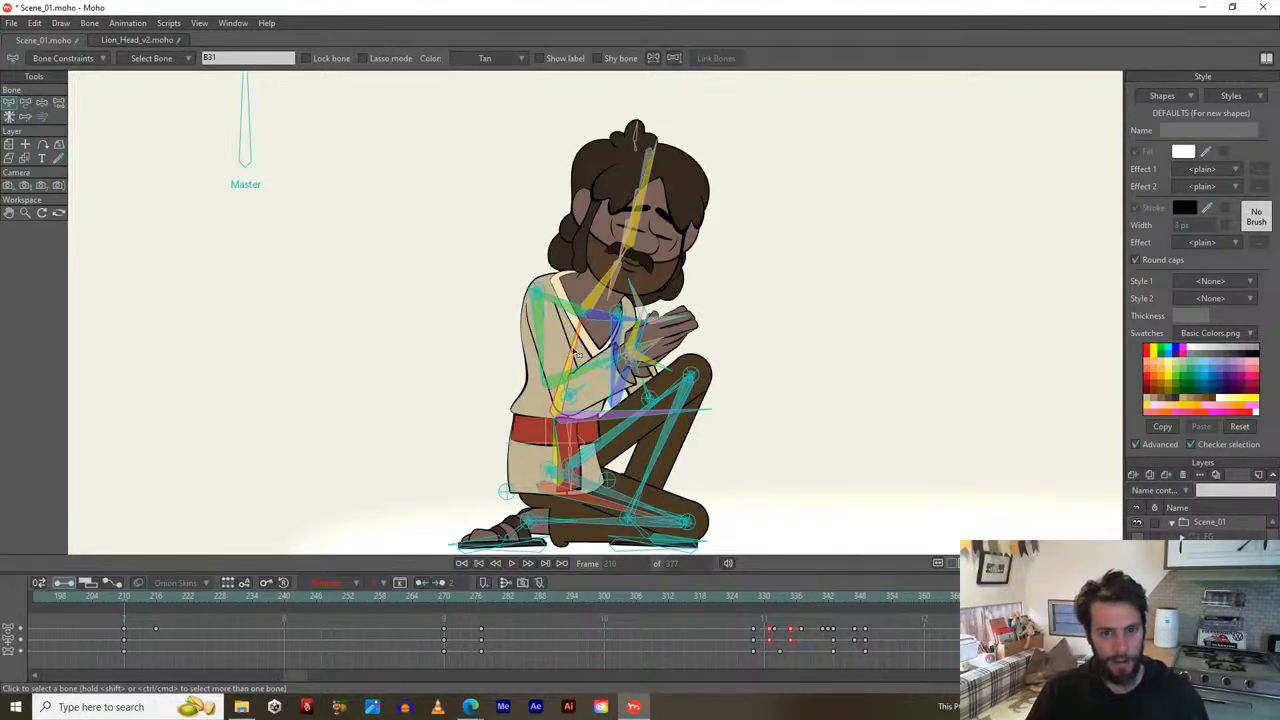
{"action": "left_click", "coordinate": [57, 59]}
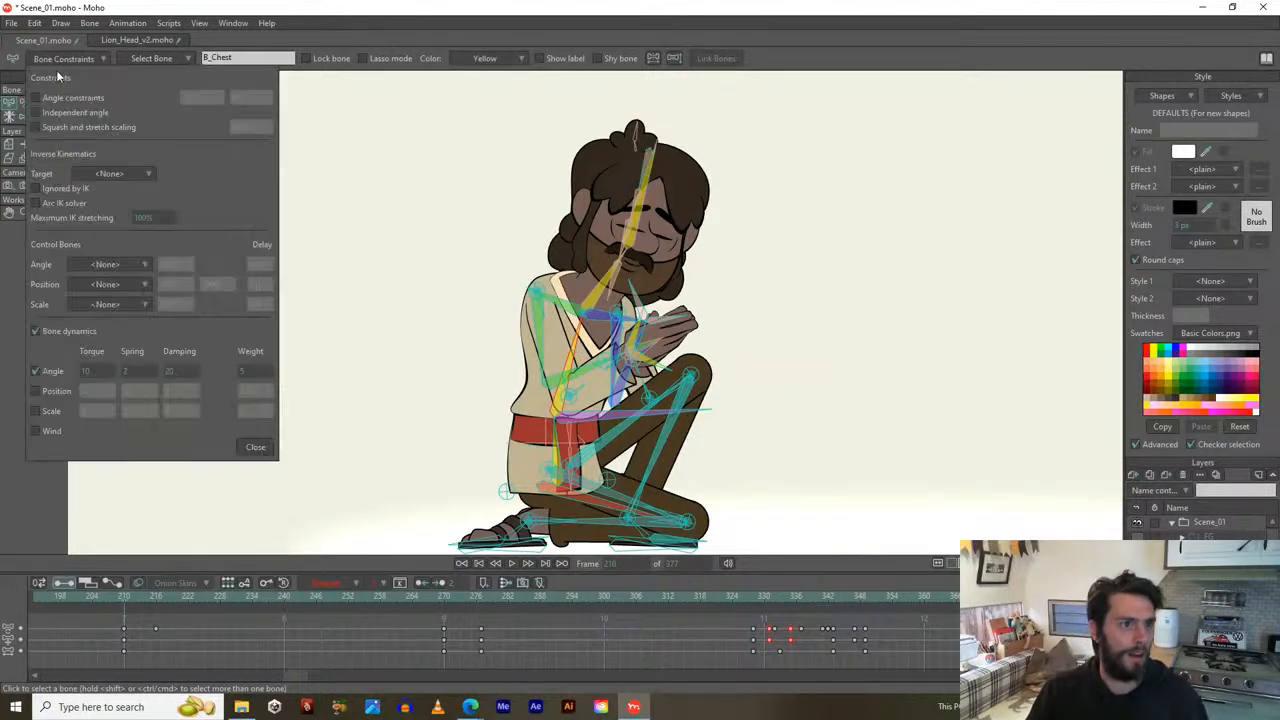
{"action": "left_click", "coordinate": [35, 331]}
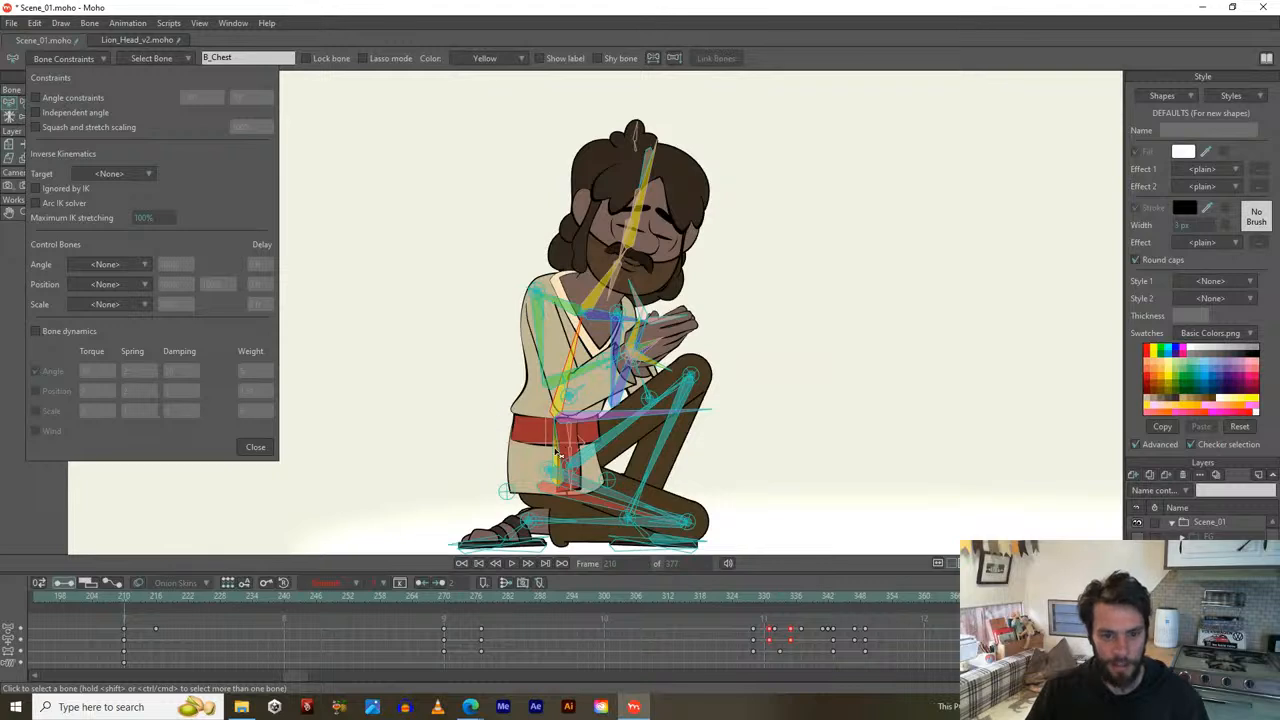
Turn off bone dynamics on the neck bone B_Neck and the head bone B_Head.
{"action": "left_click", "coordinate": [555, 400]}
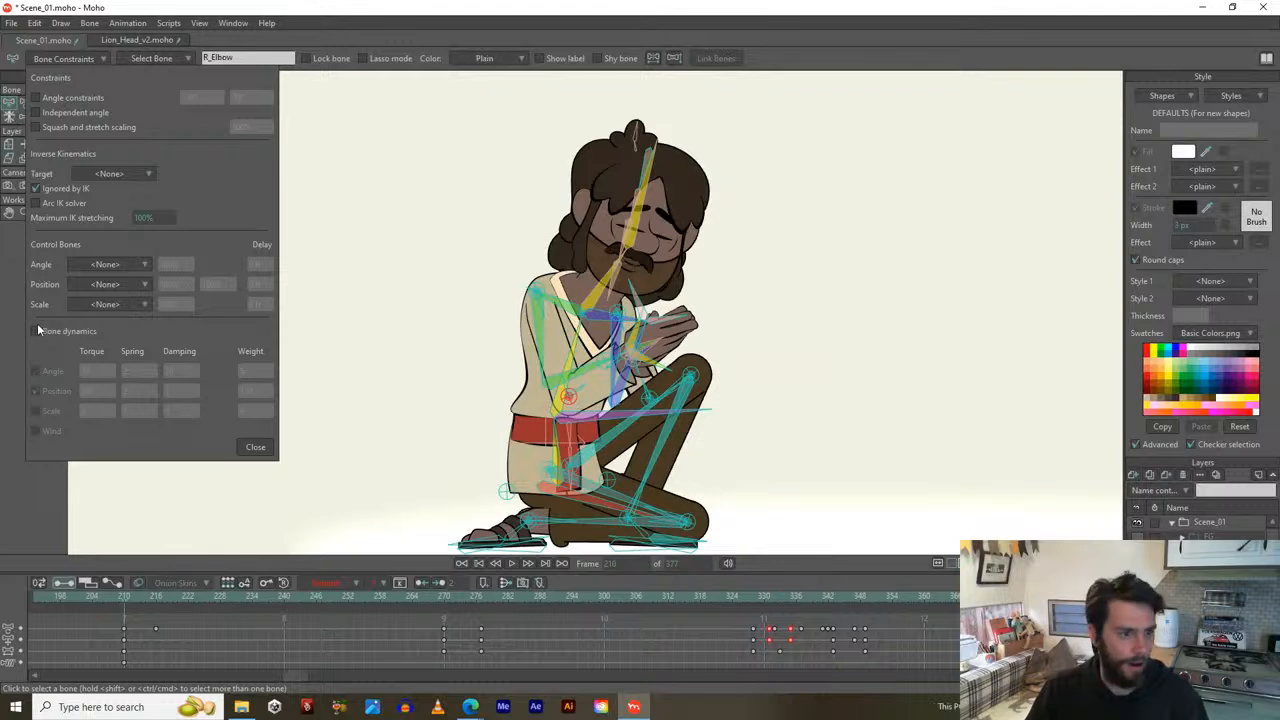
{"action": "scroll", "coordinate": [632, 370], "scroll_direction": "up", "scroll_amount": 2}
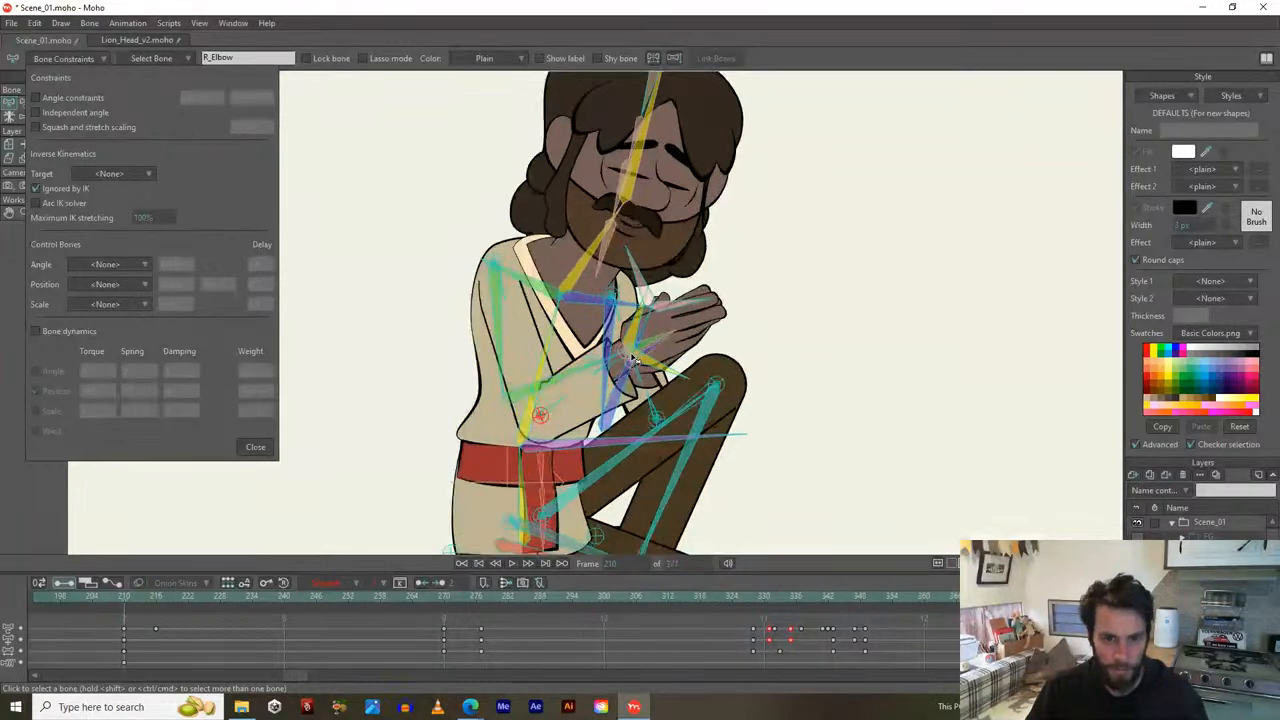
{"action": "left_click", "coordinate": [590, 270]}
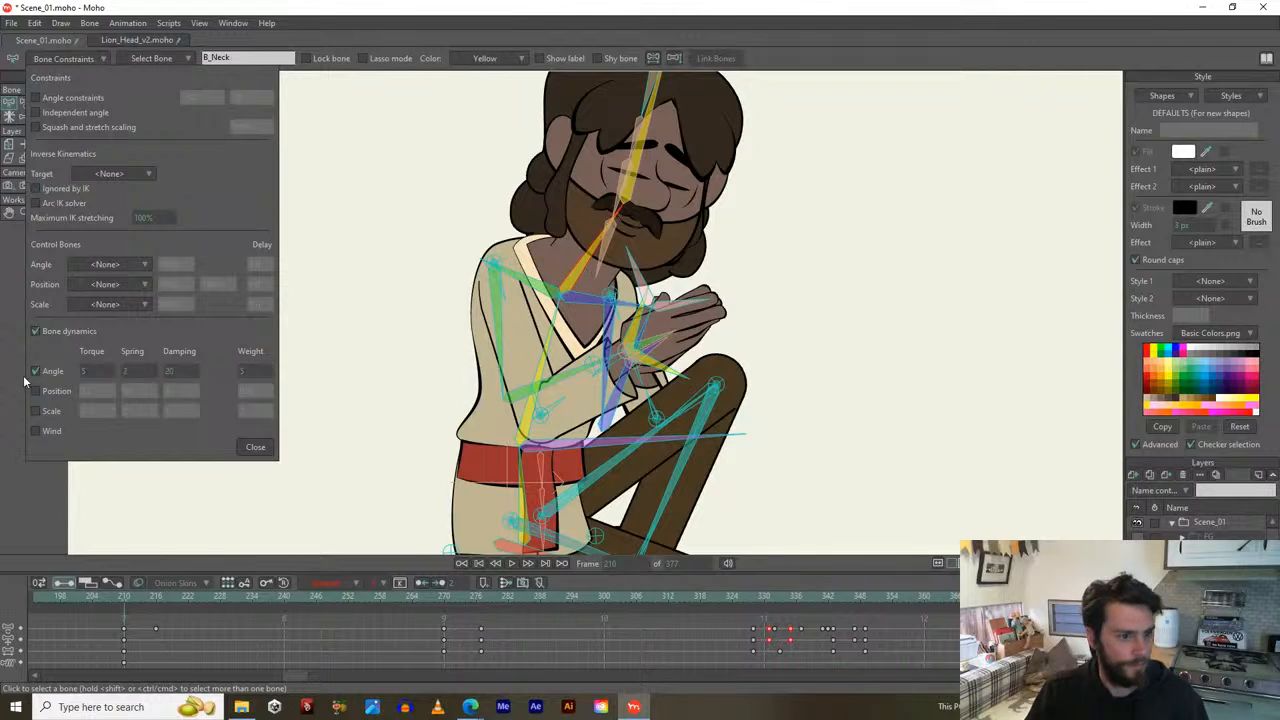
{"action": "left_click", "coordinate": [37, 331]}
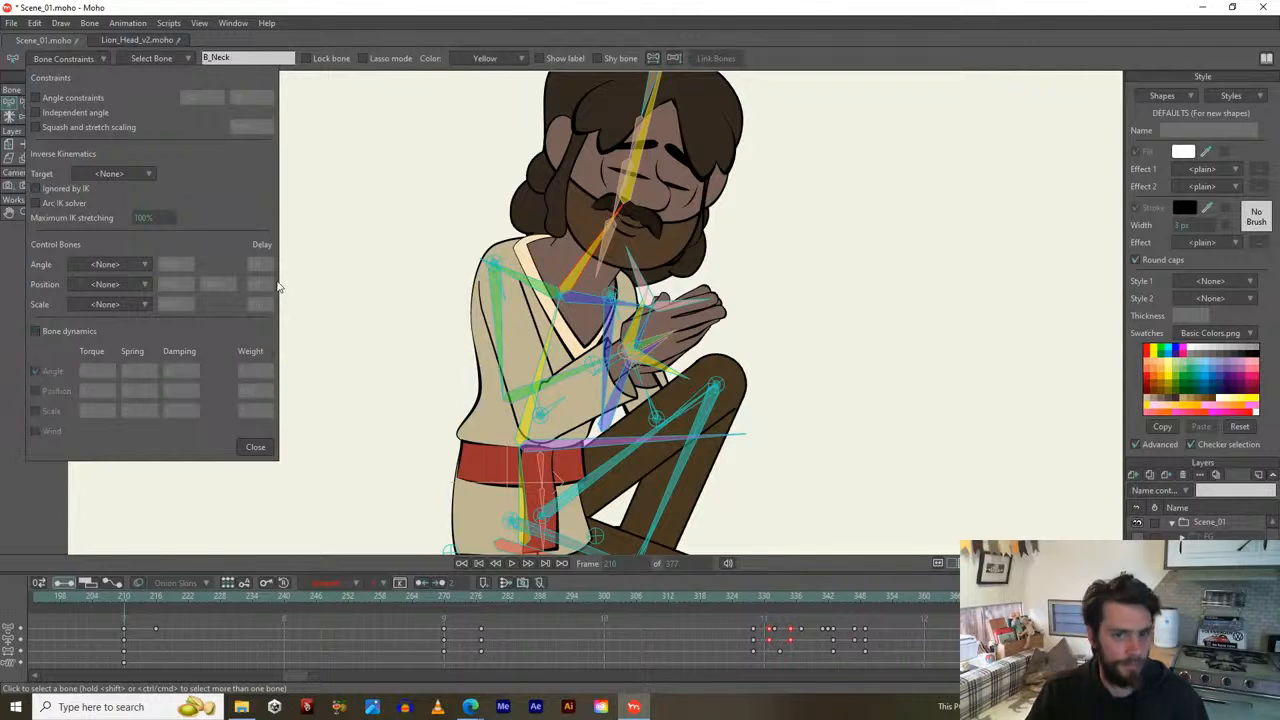
{"action": "left_click", "coordinate": [636, 176]}
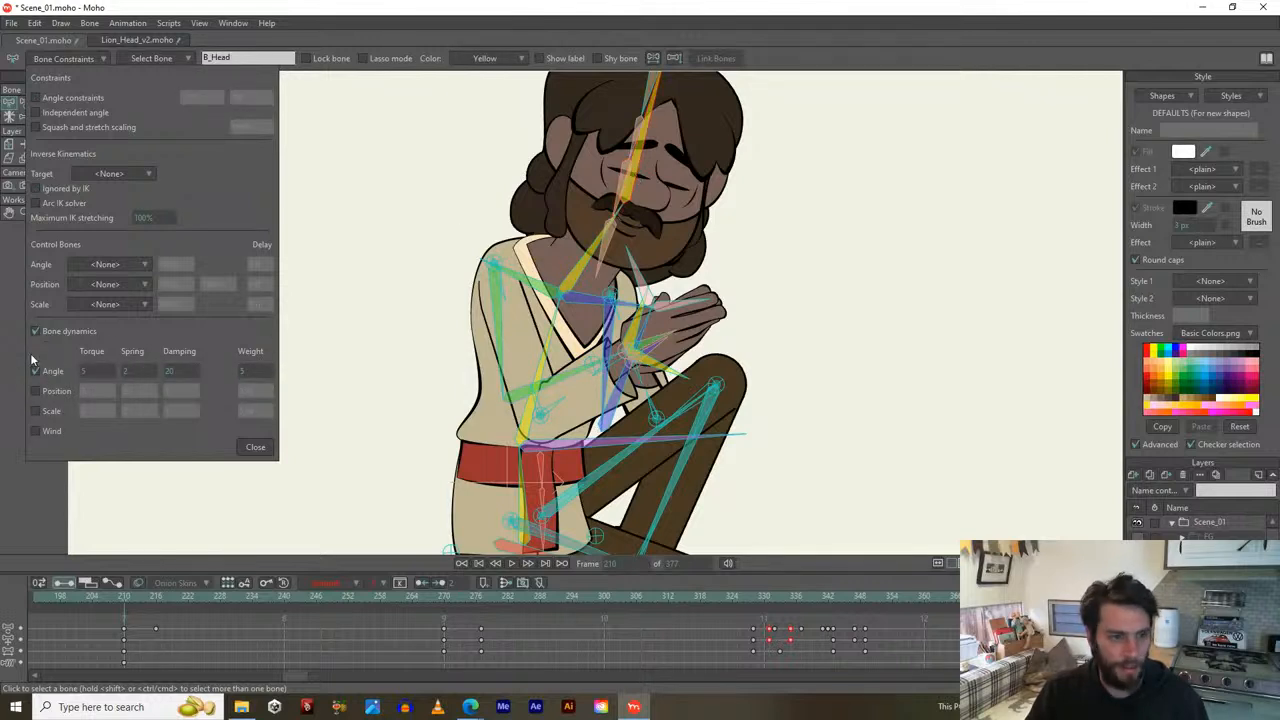
{"action": "left_click", "coordinate": [37, 333]}
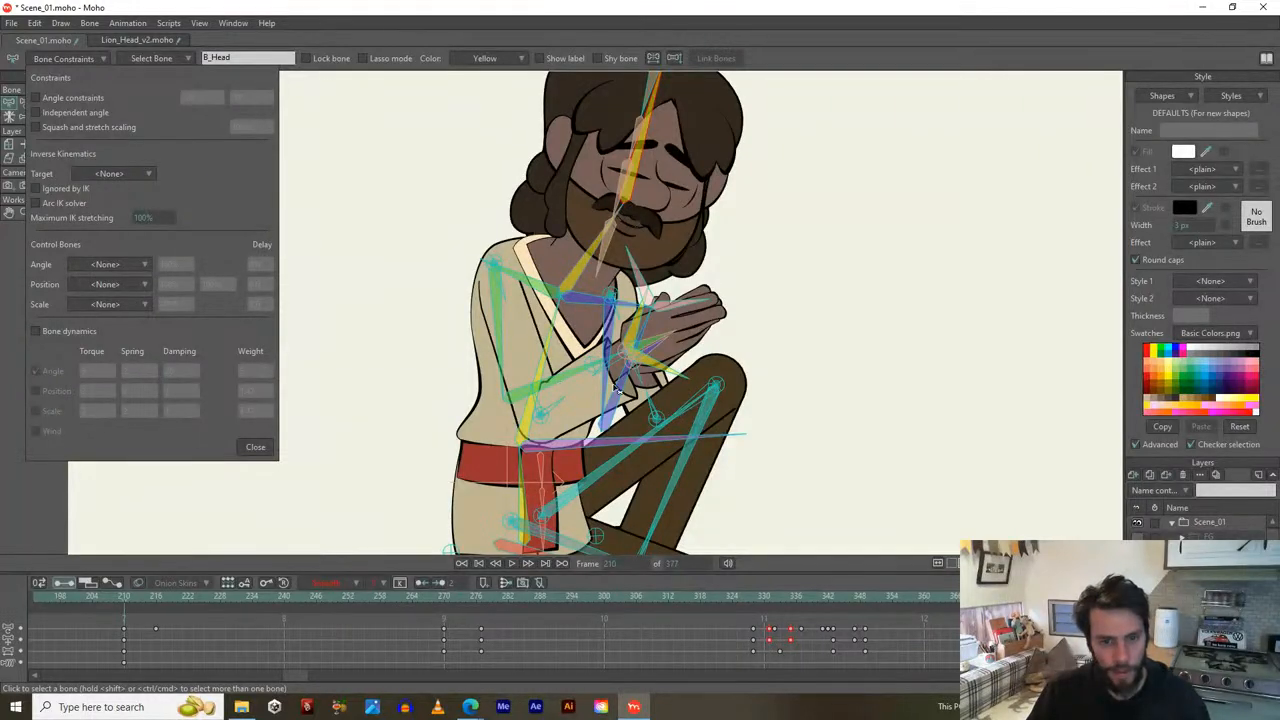
{"action": "scroll", "coordinate": [628, 366], "scroll_direction": "up", "scroll_amount": 3}
{"action": "scroll", "coordinate": [580, 440], "scroll_direction": "down", "scroll_amount": 4}
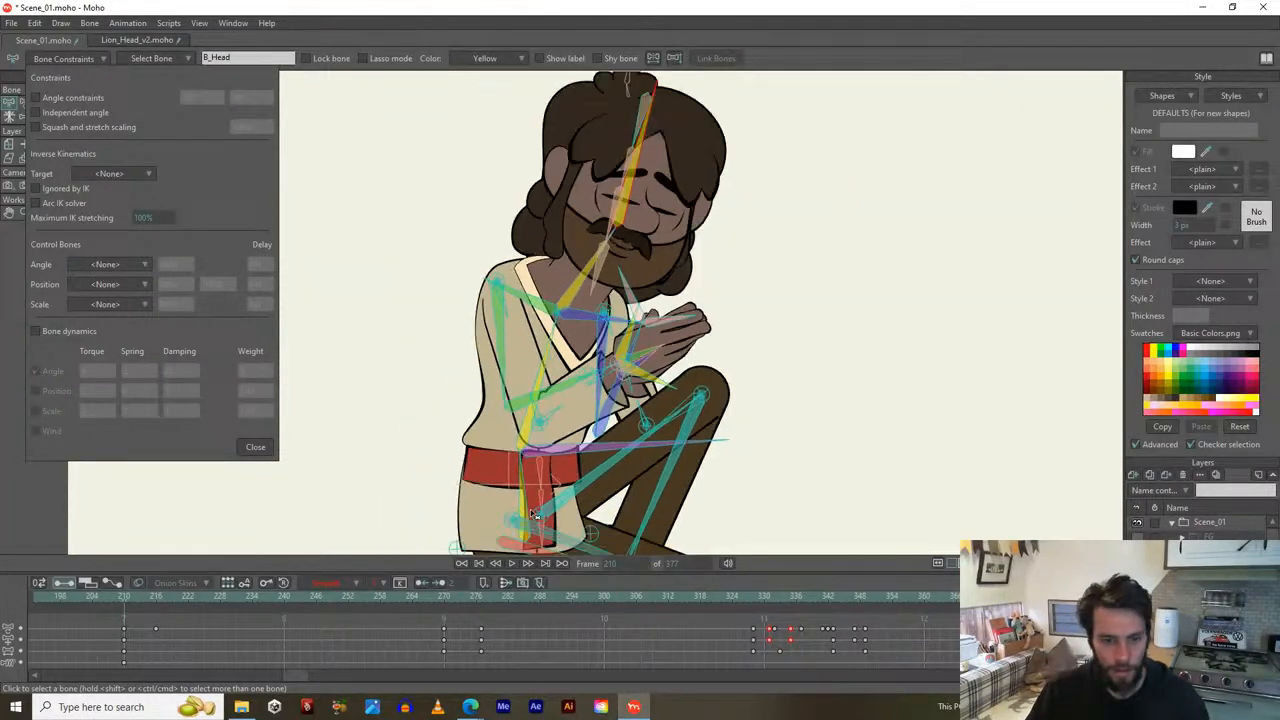
{"action": "left_click", "coordinate": [445, 597]}
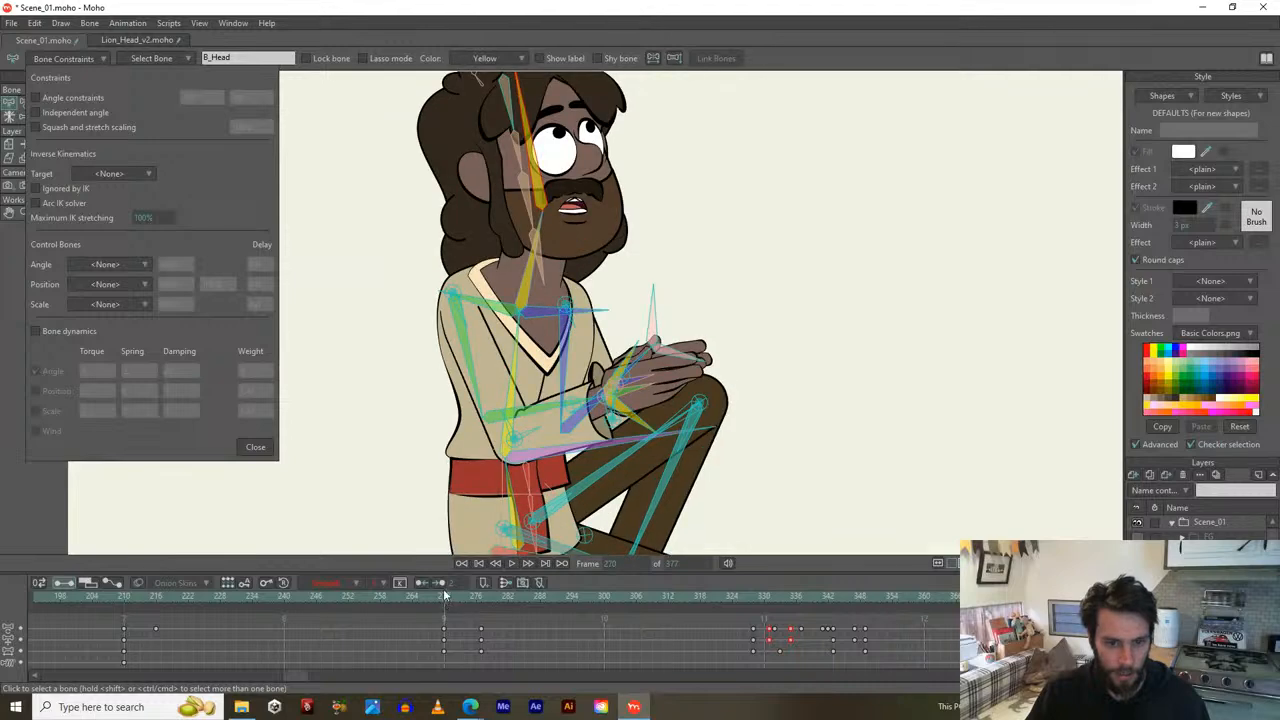
{"action": "scroll", "coordinate": [545, 440], "scroll_direction": "up", "scroll_amount": 2}
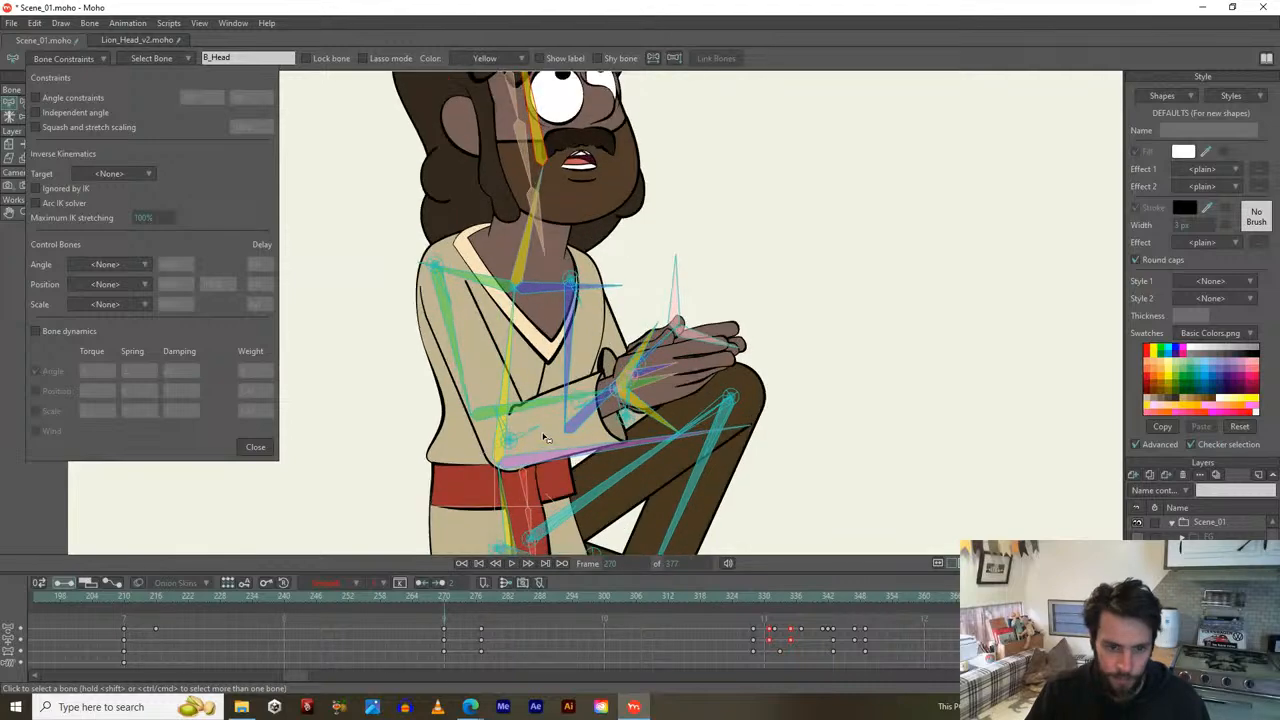
{"action": "left_click", "coordinate": [646, 367]}
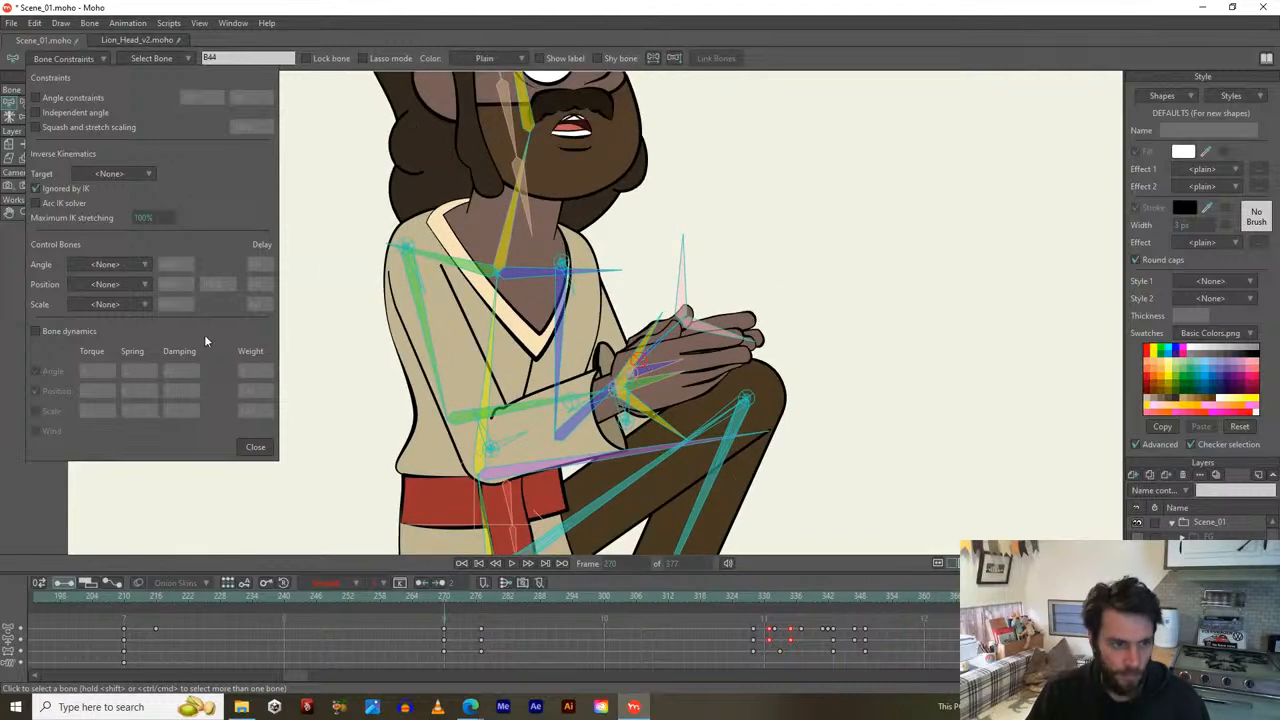
{"action": "left_click", "coordinate": [620, 393]}
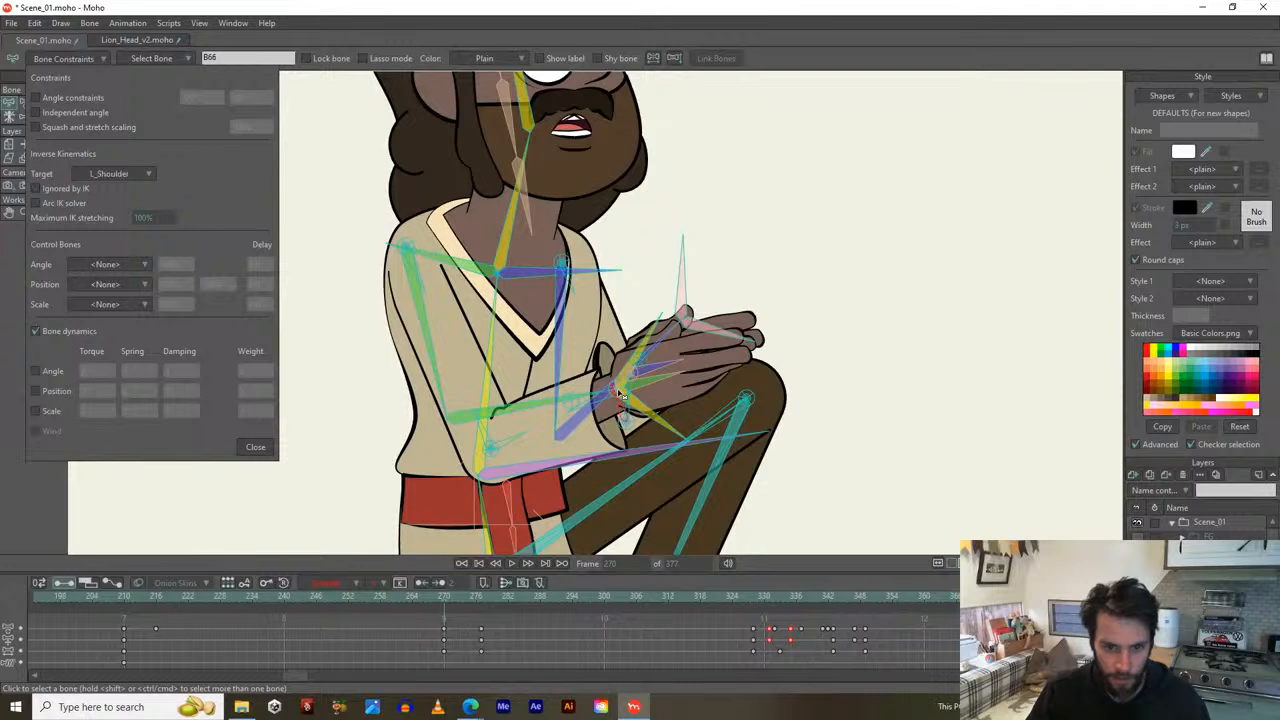
{"action": "left_click", "coordinate": [621, 394]}
{"action": "left_click", "coordinate": [621, 391]}
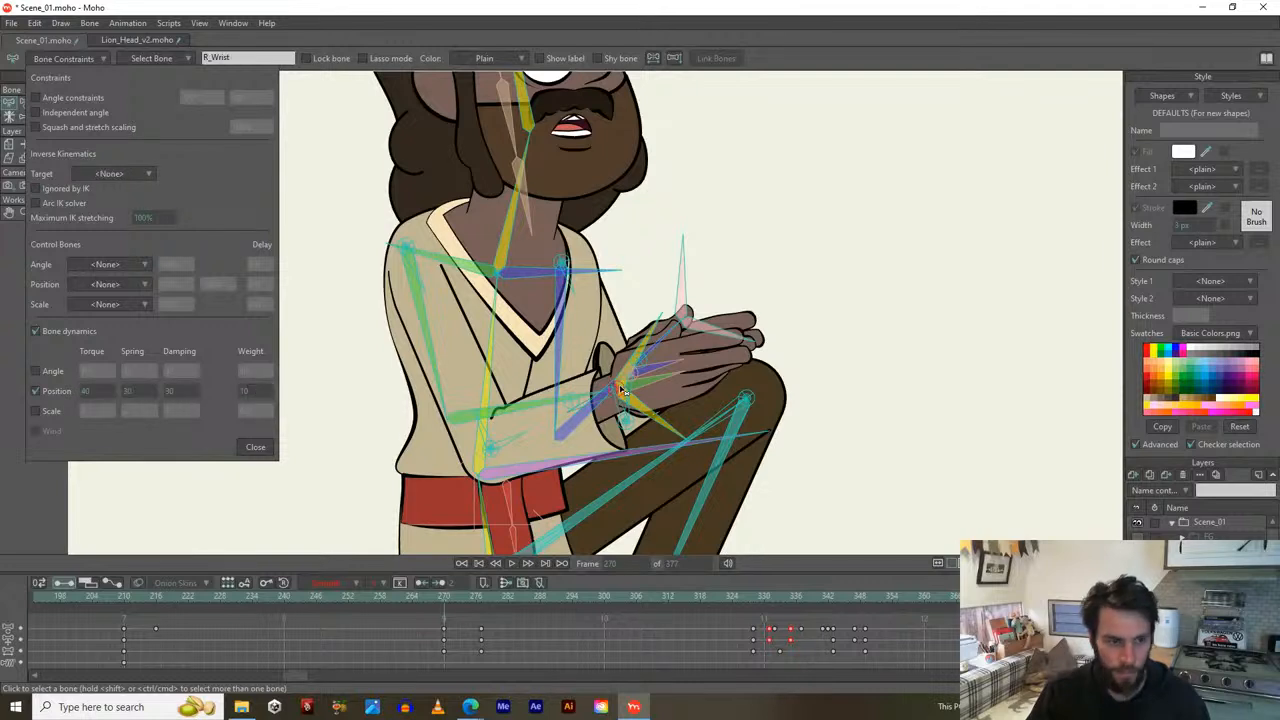
{"action": "left_click", "coordinate": [36, 331]}
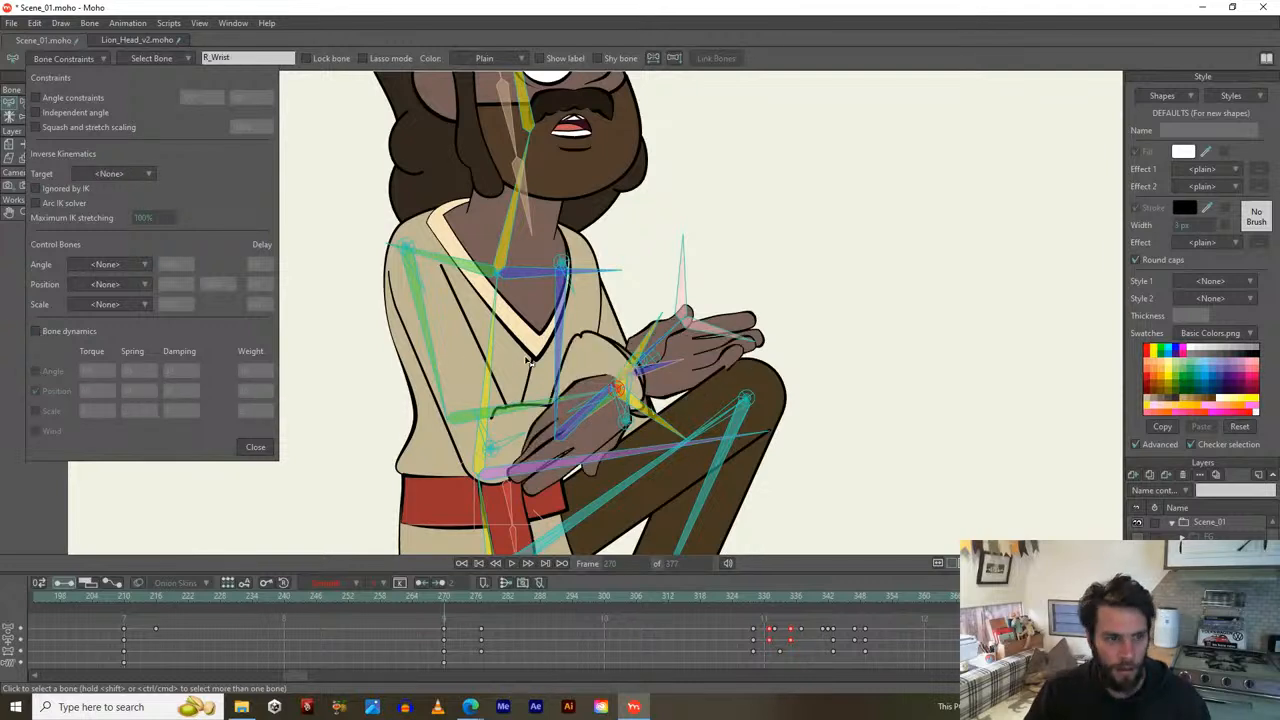
{"action": "scroll", "coordinate": [585, 381], "scroll_direction": "up", "scroll_amount": 1}
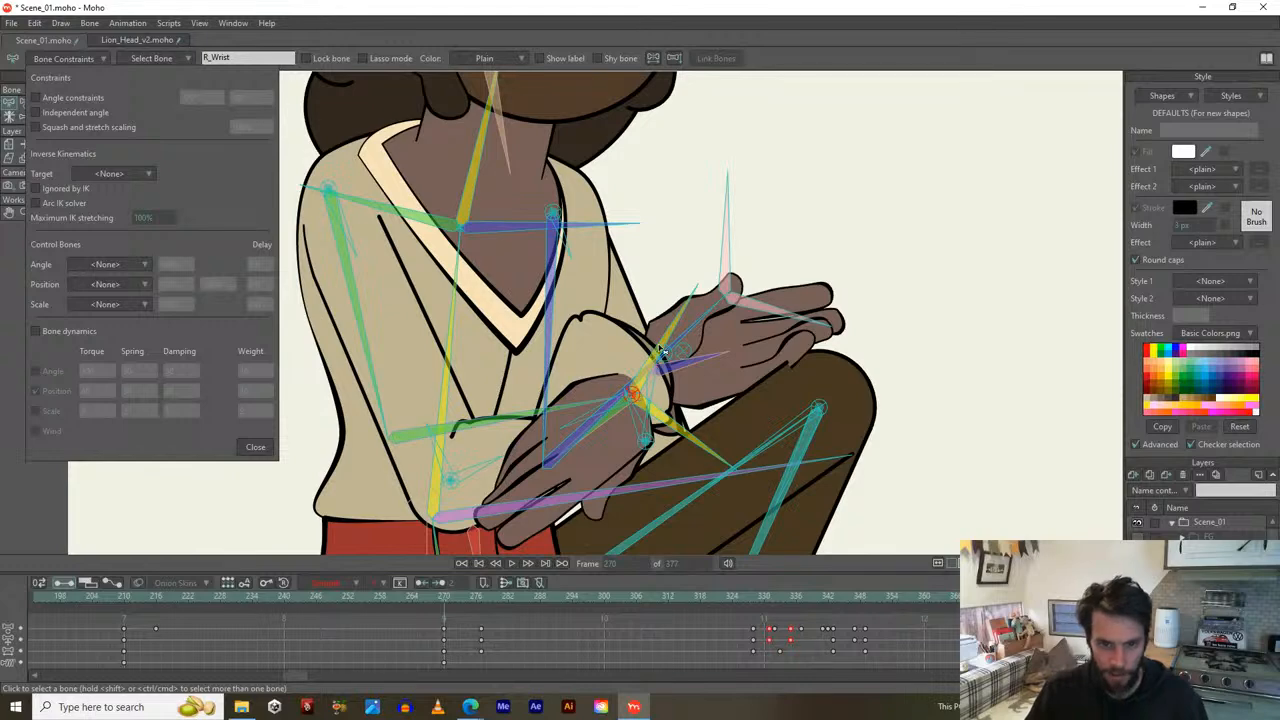
{"action": "scroll", "coordinate": [601, 431], "scroll_direction": "up", "scroll_amount": 1}
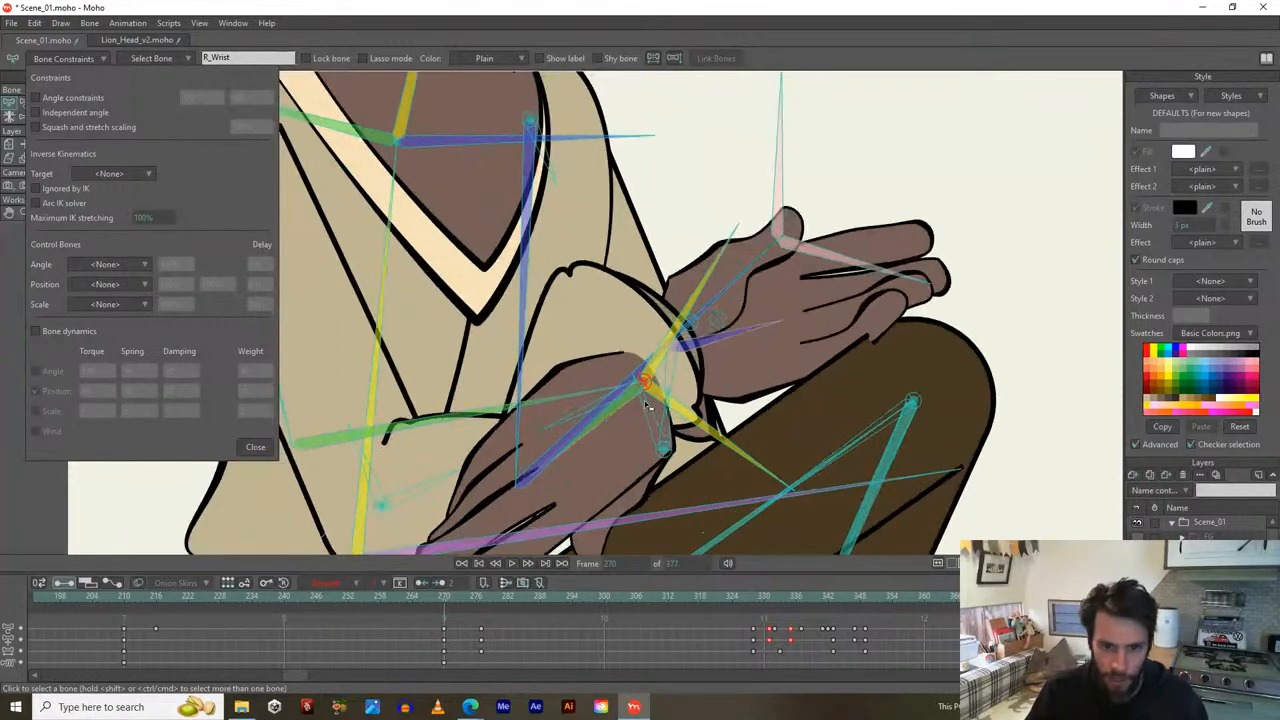
{"action": "left_click", "coordinate": [713, 345]}
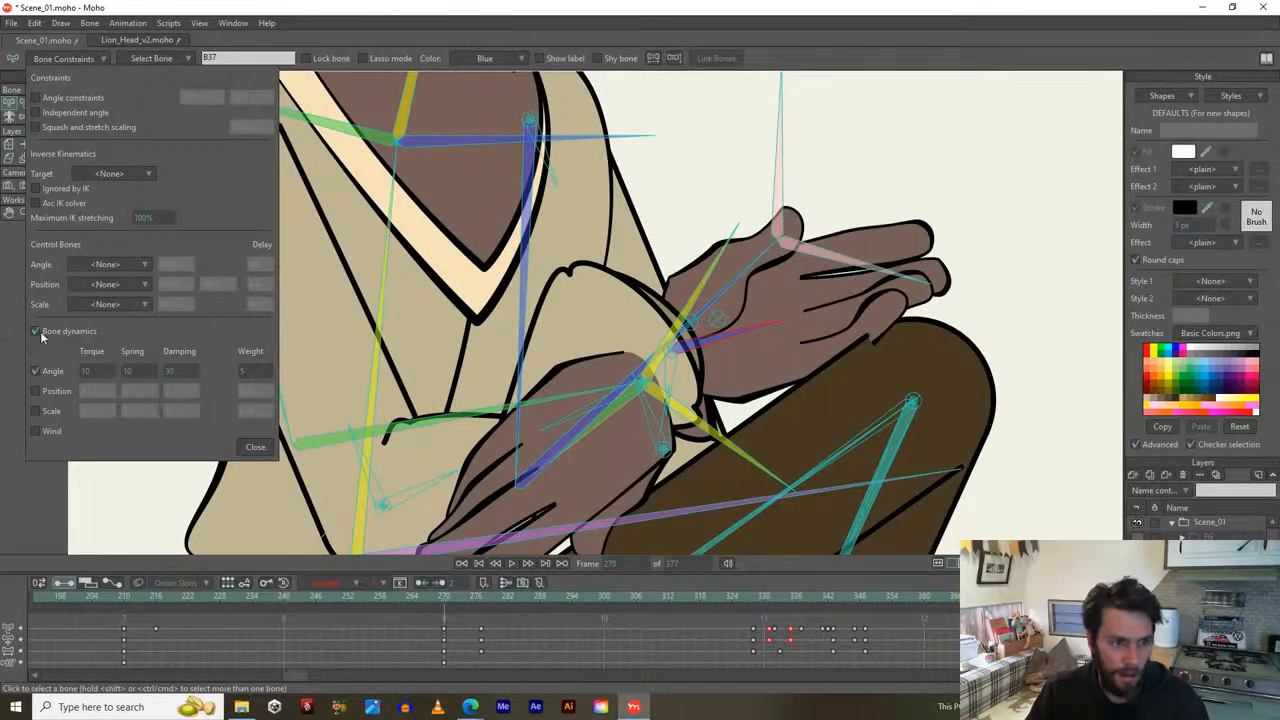
{"action": "left_click", "coordinate": [36, 331]}
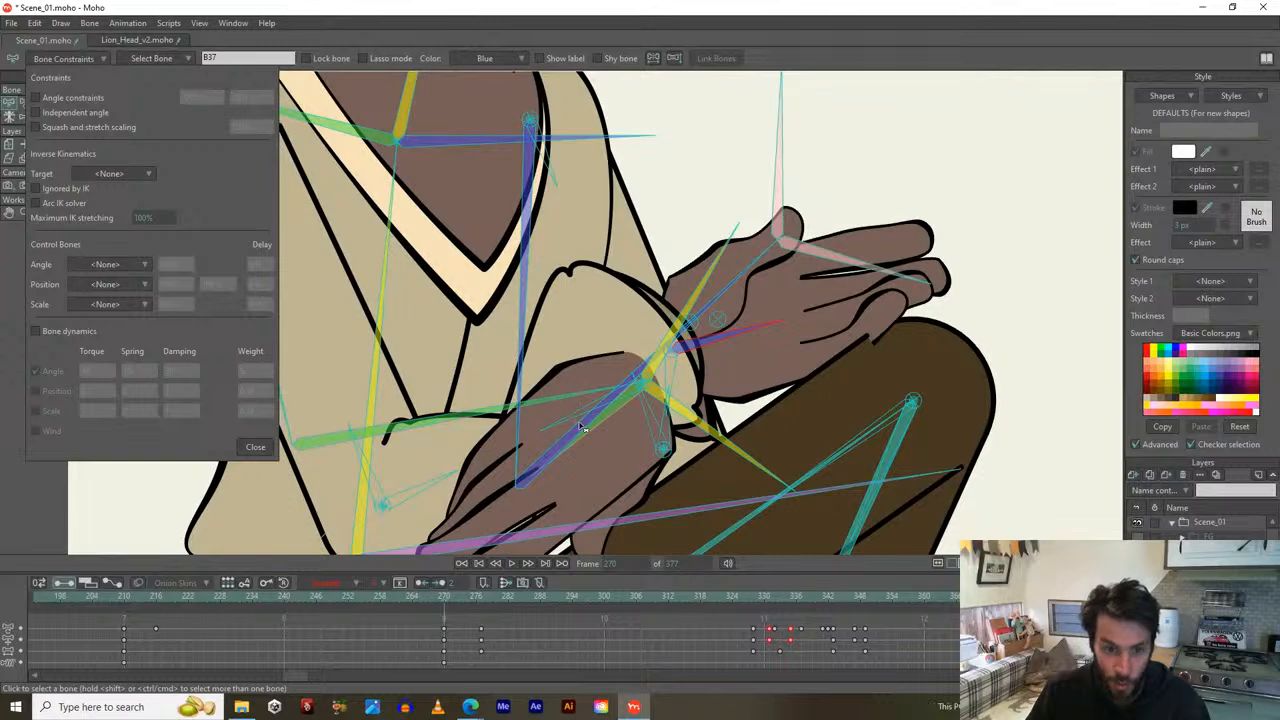
{"action": "left_click", "coordinate": [463, 407]}
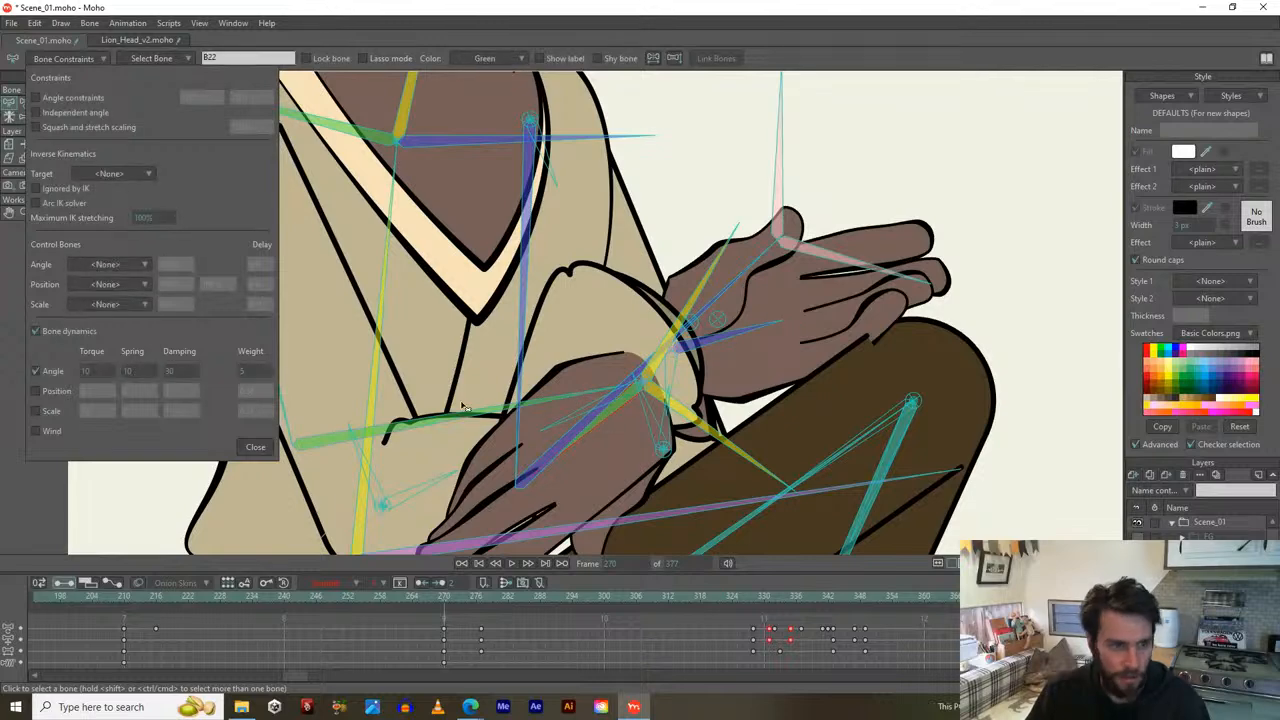
{"action": "left_click", "coordinate": [36, 331]}
{"action": "scroll", "coordinate": [591, 240], "scroll_direction": "down", "scroll_amount": 5}
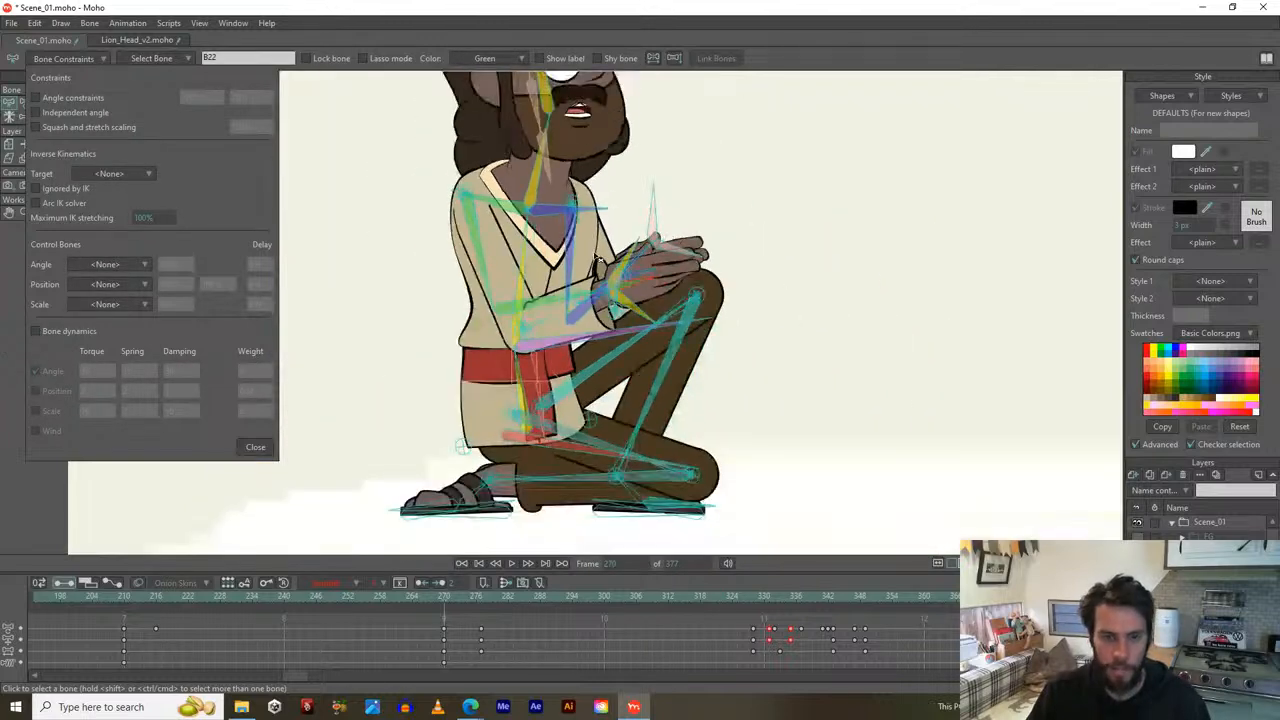
Close the bone constraint settings and play the animation through to frame 363.
{"action": "key", "text": "space"}
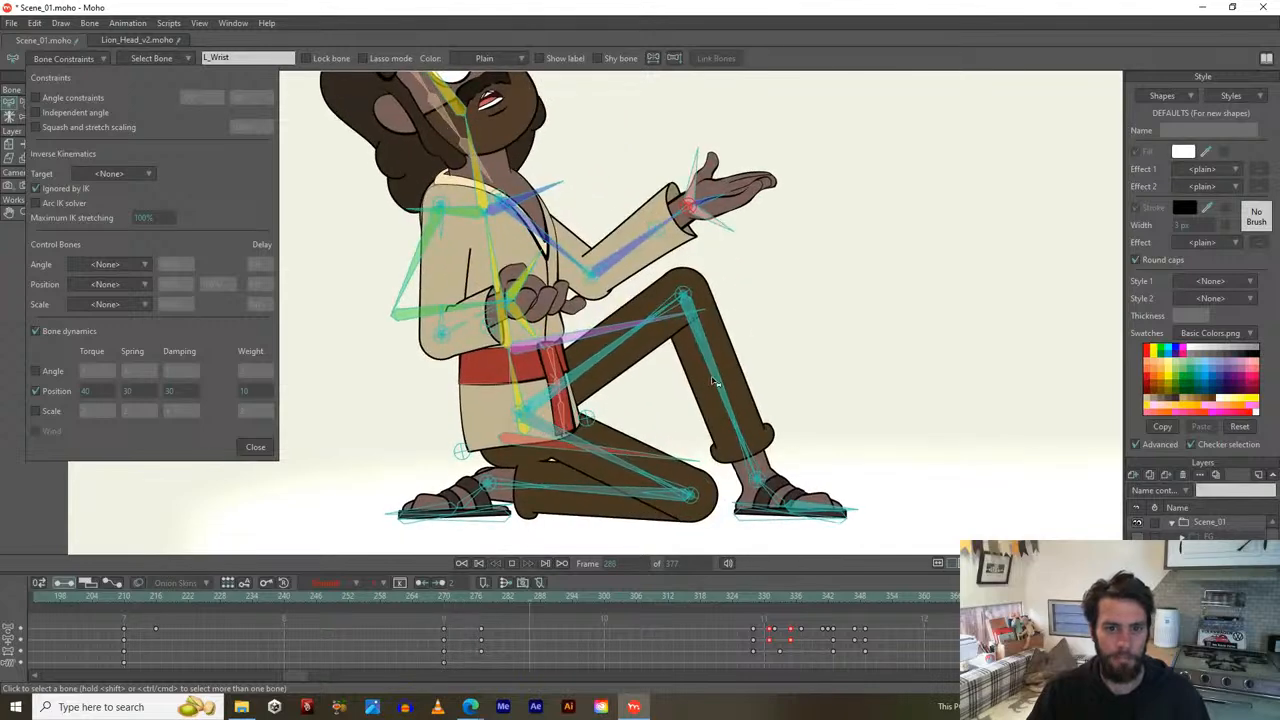
{"action": "key", "text": "space"}
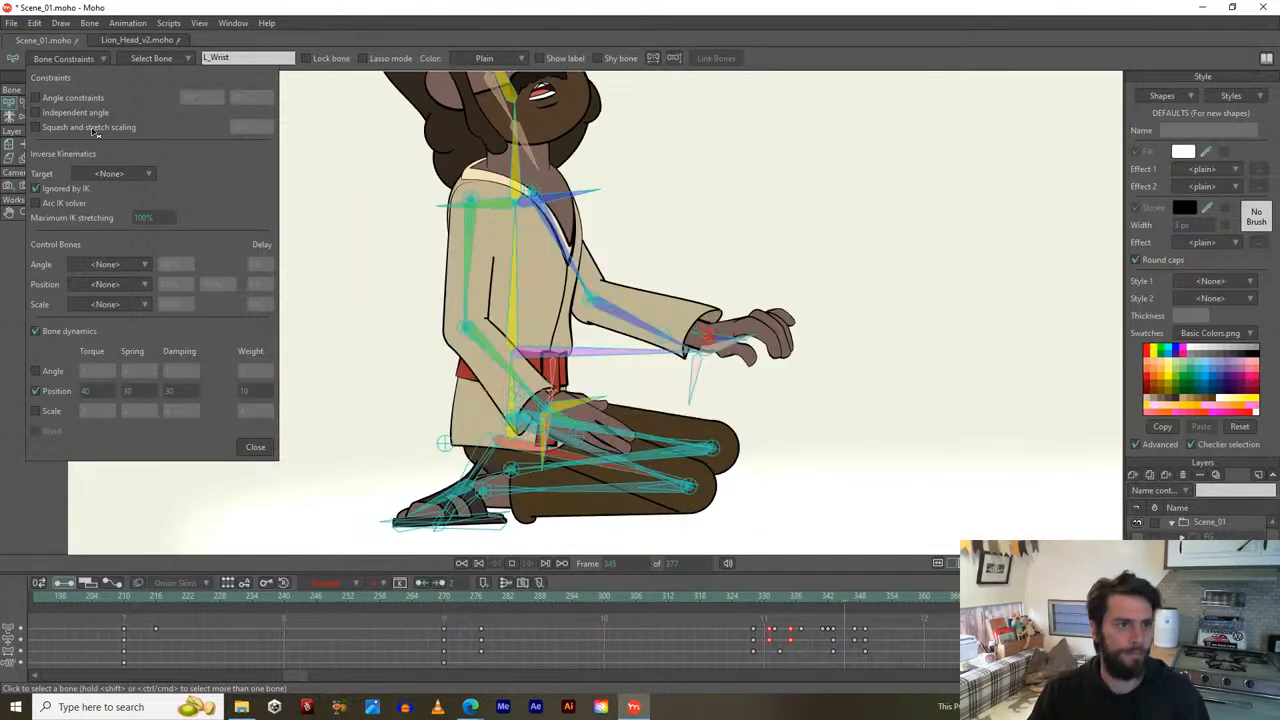
{"action": "left_click", "coordinate": [255, 447]}
{"action": "scroll", "coordinate": [309, 334], "scroll_direction": "down", "scroll_amount": 2}
{"action": "key", "text": "space"}
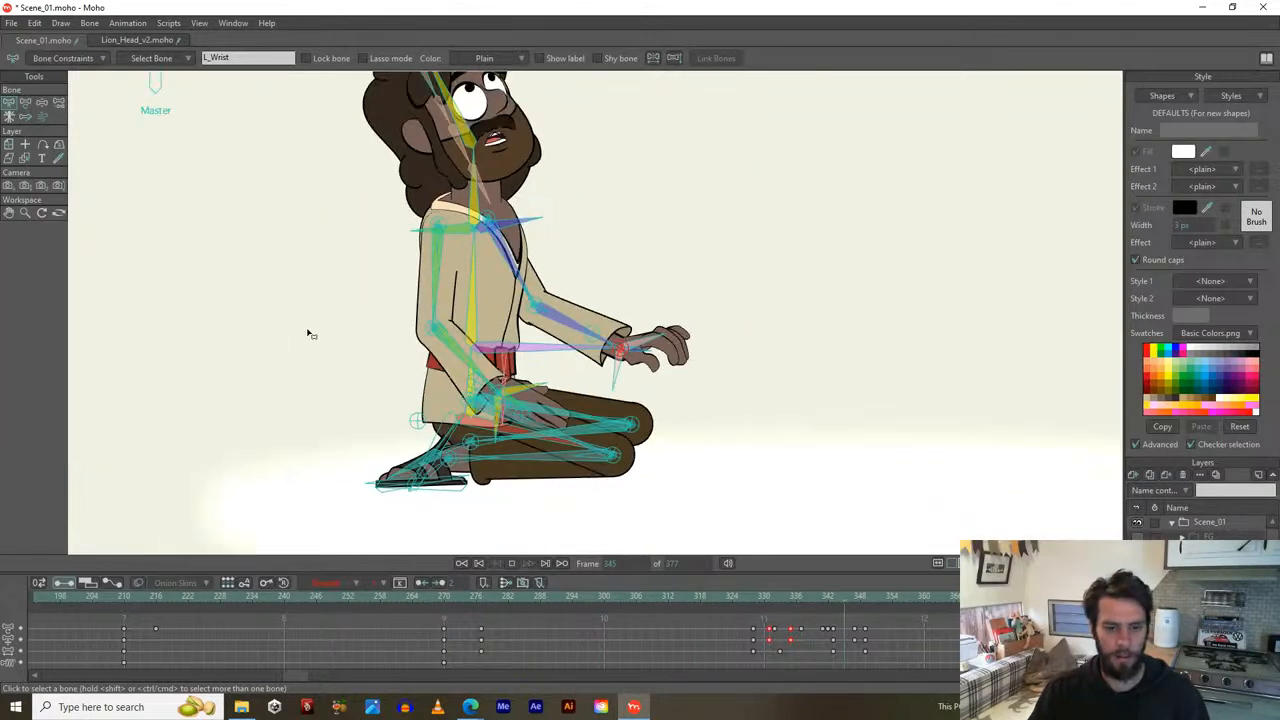
{"action": "key", "text": "space"}
{"action": "key", "text": "space"}
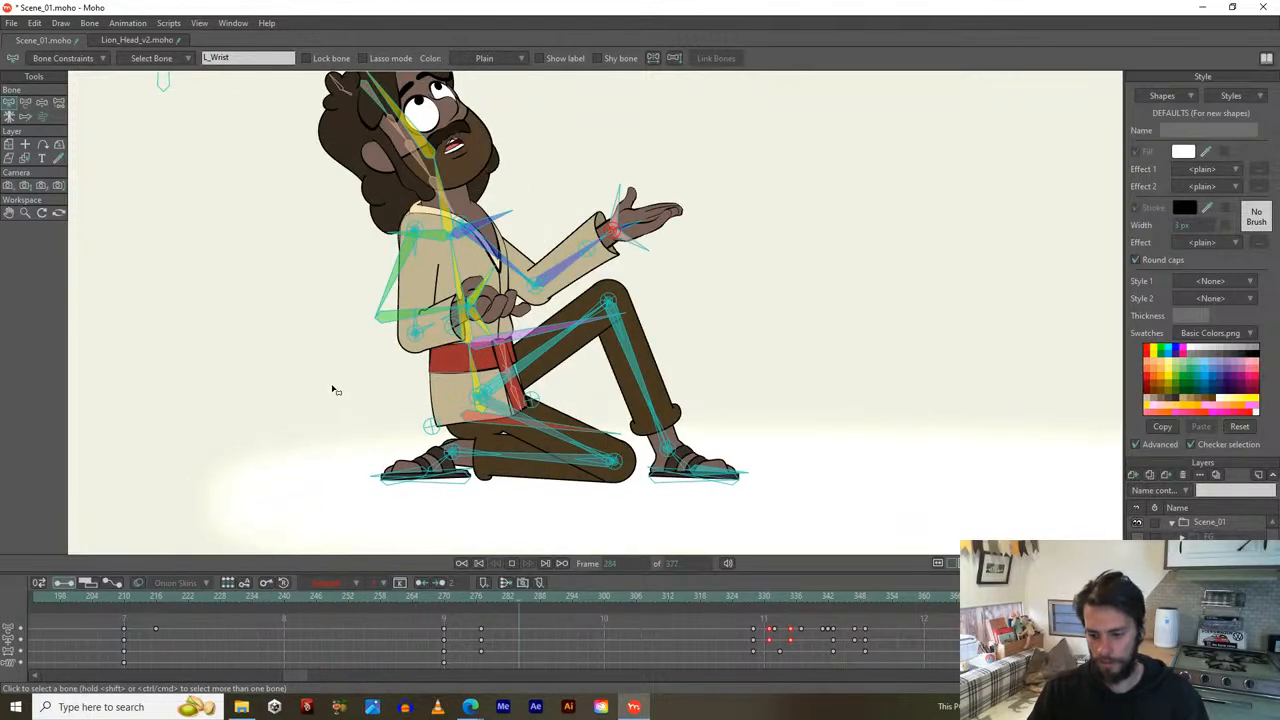
Stop at frame 304, zoom in on the head and select B_Head.
{"action": "key", "text": "space"}
{"action": "scroll", "coordinate": [410, 270], "scroll_direction": "up", "scroll_amount": 2}
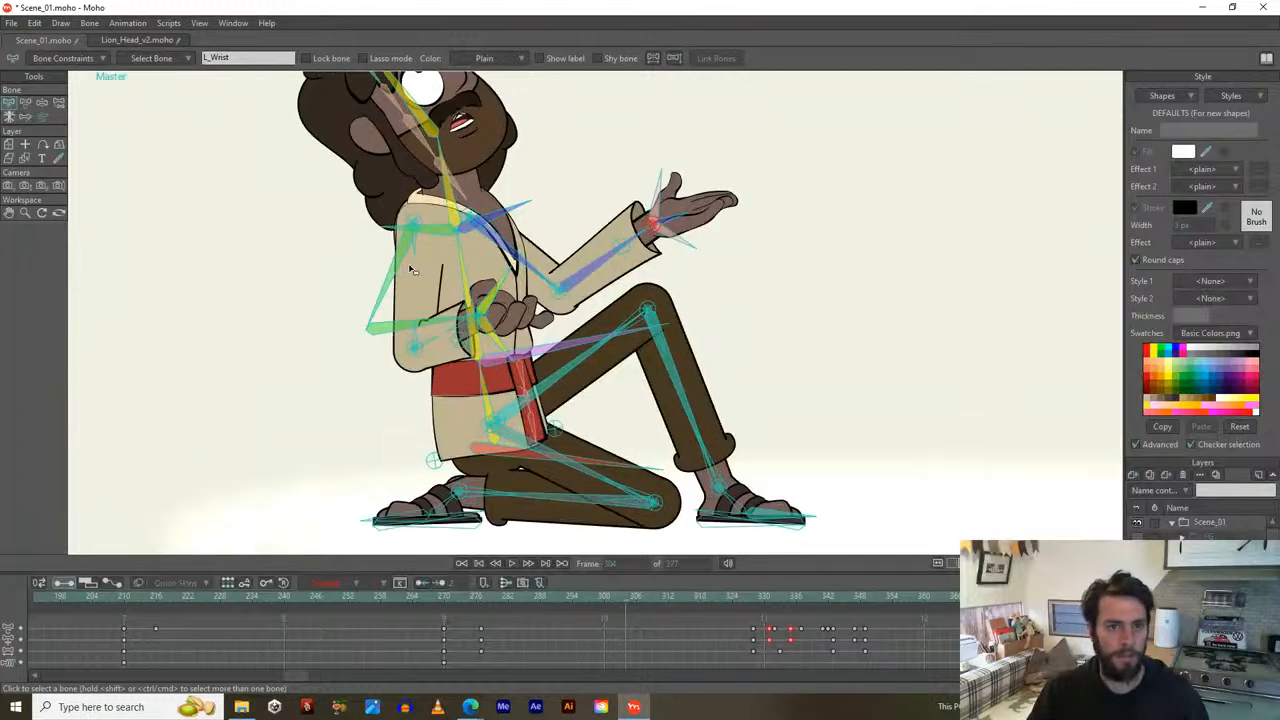
{"action": "left_click_drag", "start_coordinate": [428, 175], "coordinate": [473, 258]}
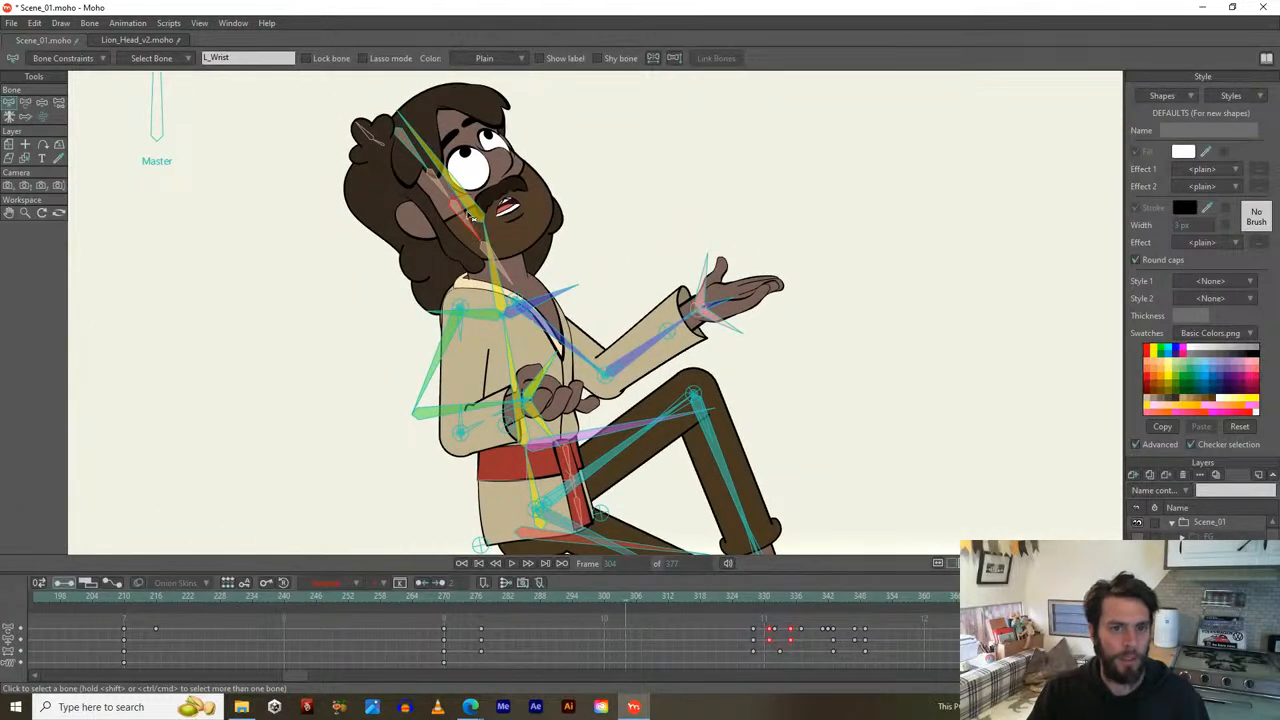
{"action": "left_click", "coordinate": [481, 221]}
Enable angle bone dynamics on B_Head with torque 5, spring 2, damping 20 and weight 5.
{"action": "left_click", "coordinate": [92, 60]}
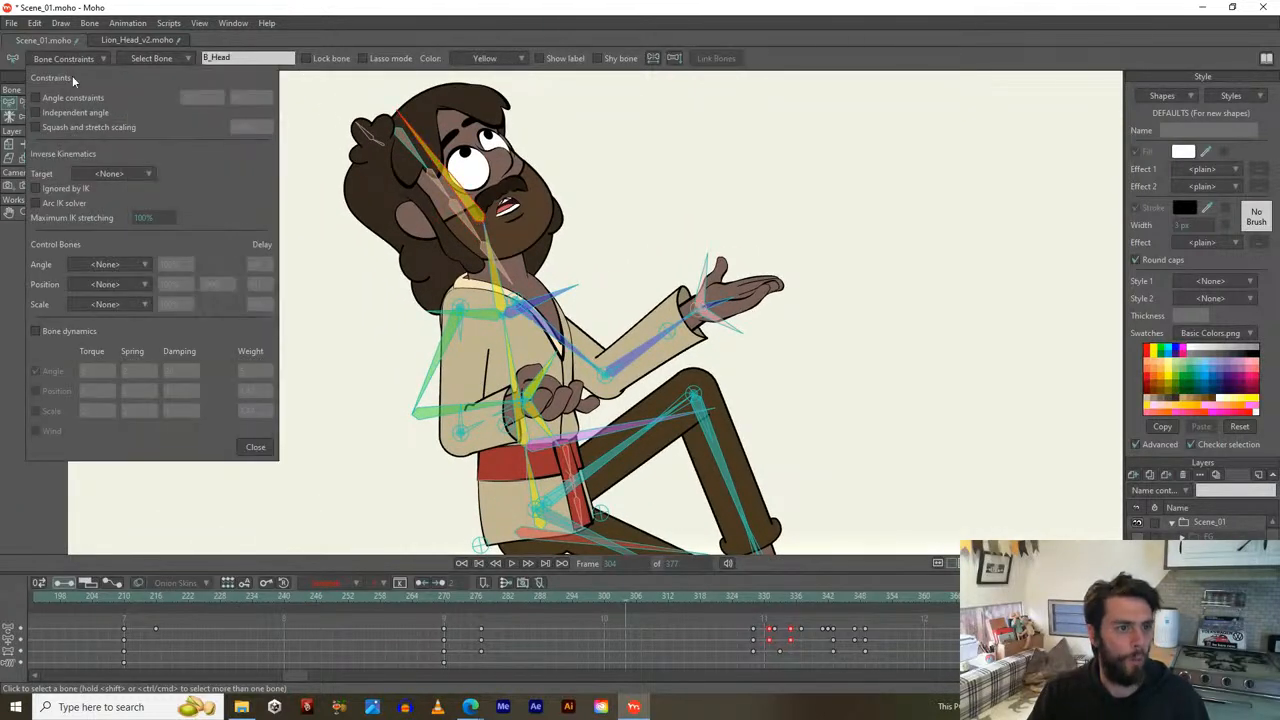
{"action": "left_click", "coordinate": [37, 333]}
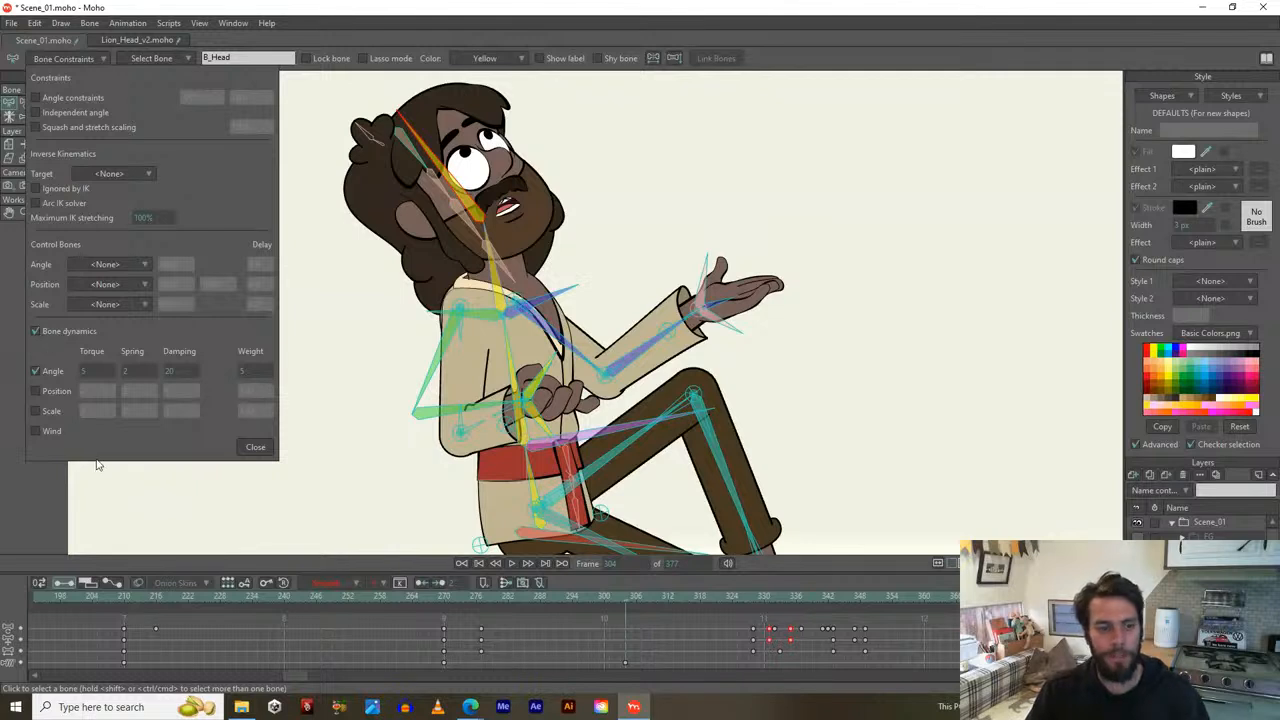
{"action": "left_click", "coordinate": [256, 449]}
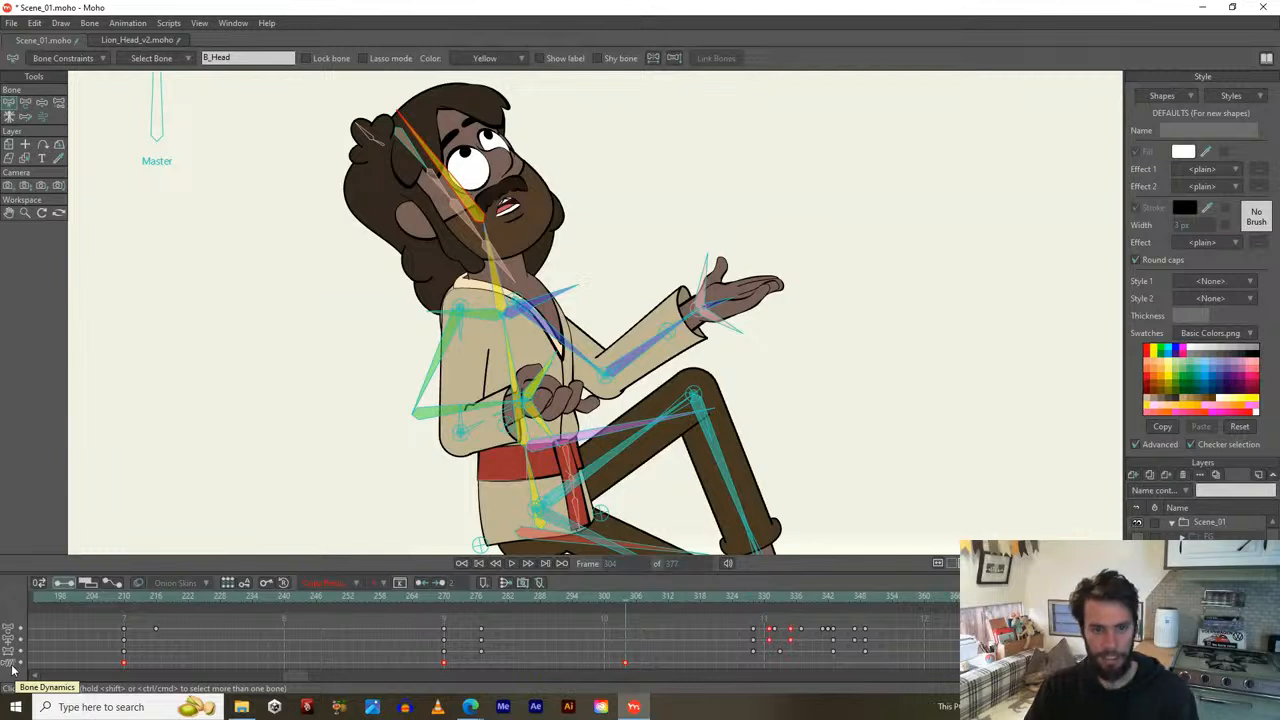
Delete the selected Bone Dynamics keyframes and scrub frames 235–304 to check the motion.
{"action": "key", "text": "Delete"}
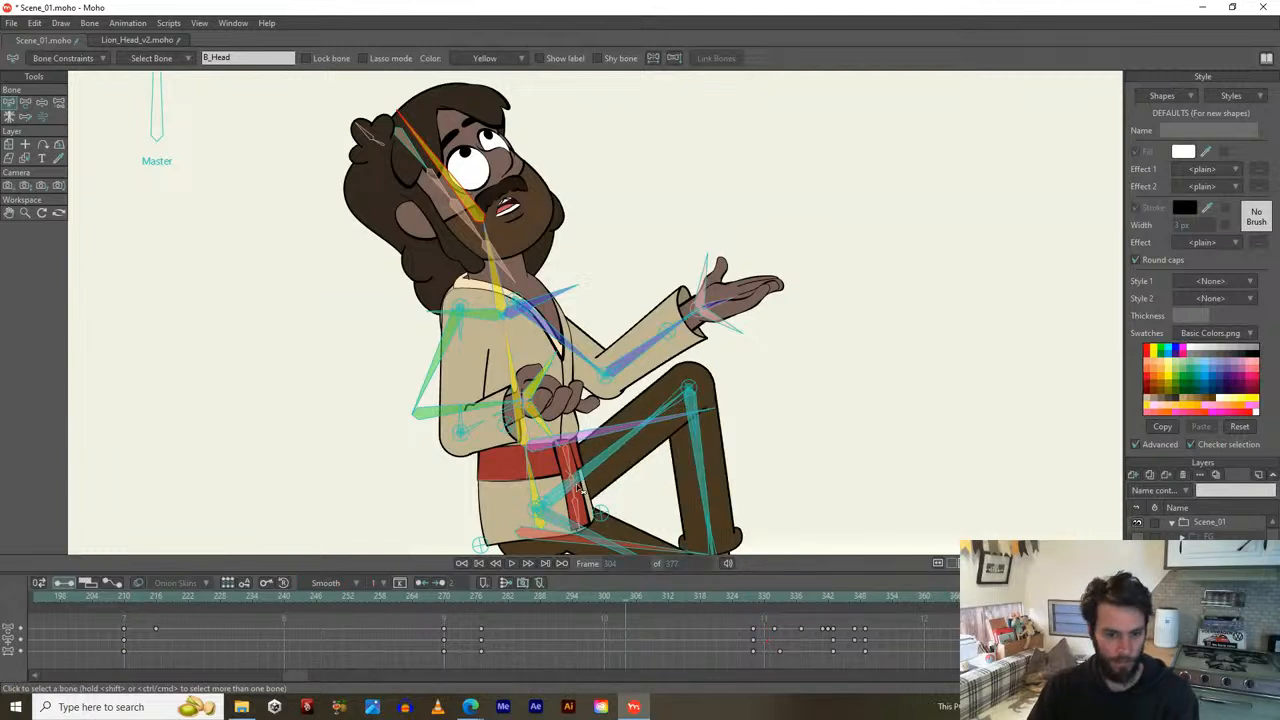
{"action": "scroll", "coordinate": [588, 470], "scroll_direction": "down", "scroll_amount": 3}
{"action": "left_click_drag", "start_coordinate": [586, 465], "coordinate": [594, 360]}
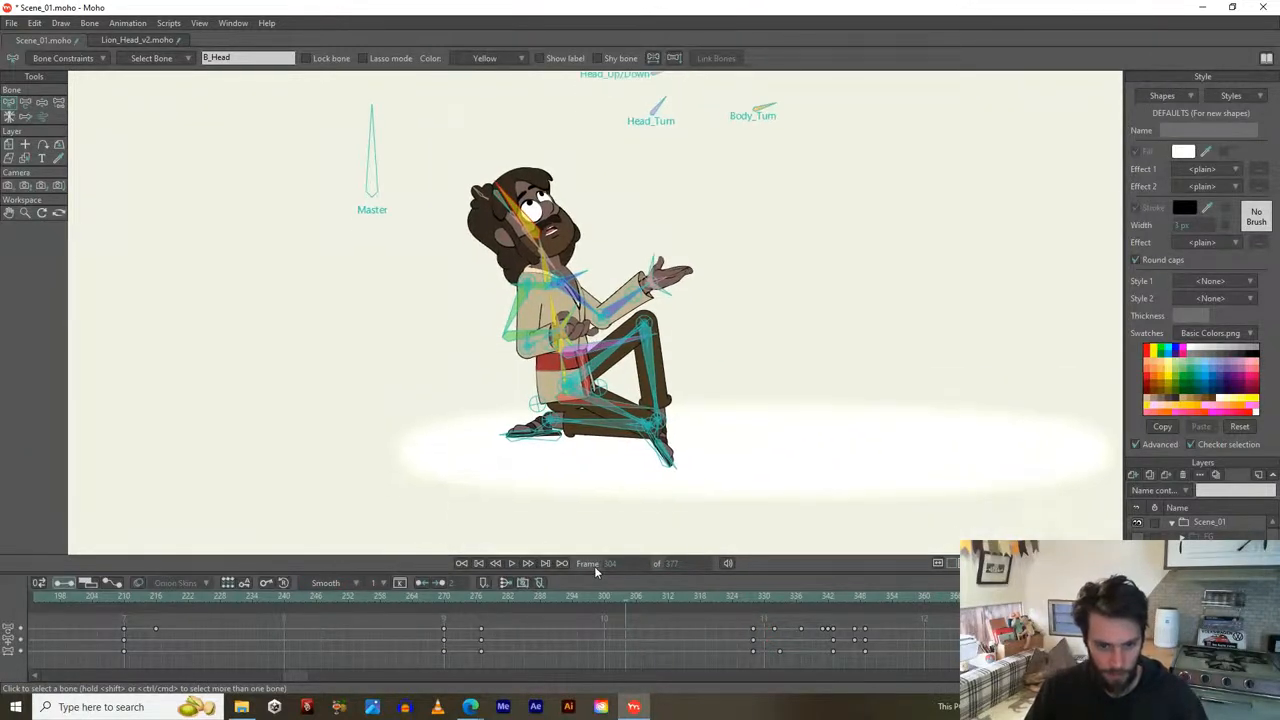
{"action": "left_click_drag", "start_coordinate": [631, 596], "coordinate": [460, 597]}
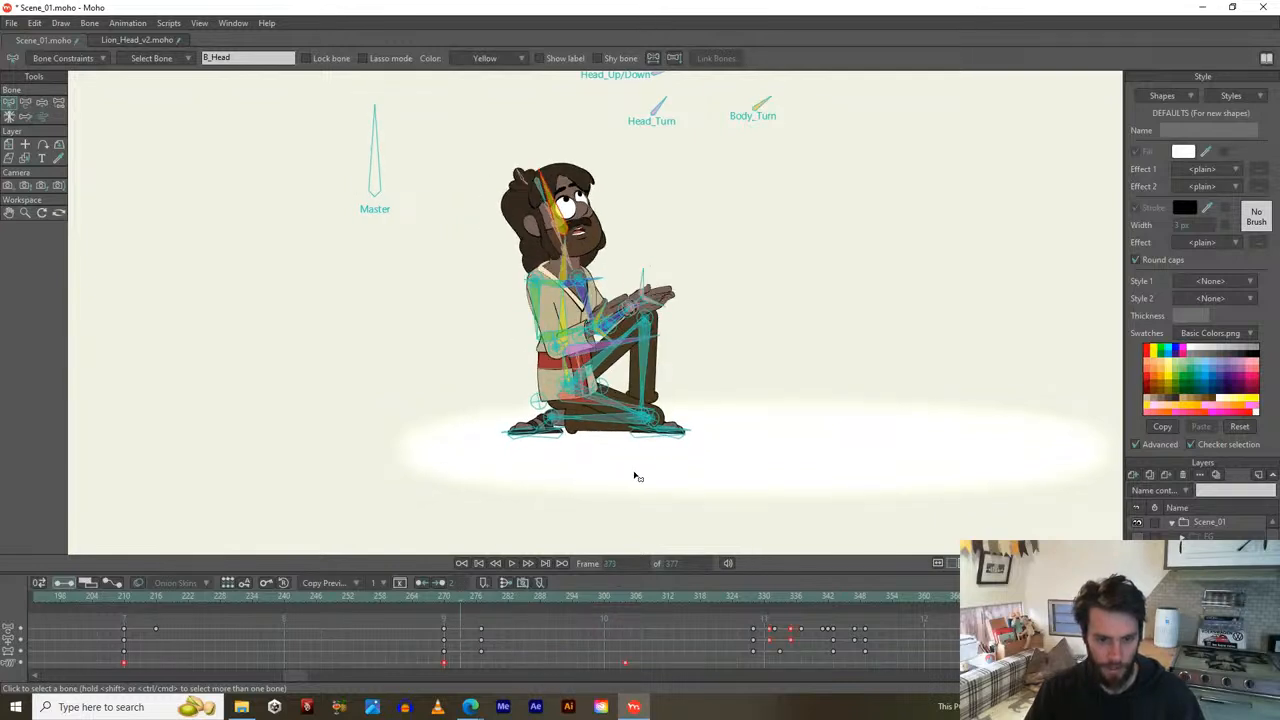
{"action": "left_click_drag", "start_coordinate": [443, 595], "coordinate": [701, 597]}
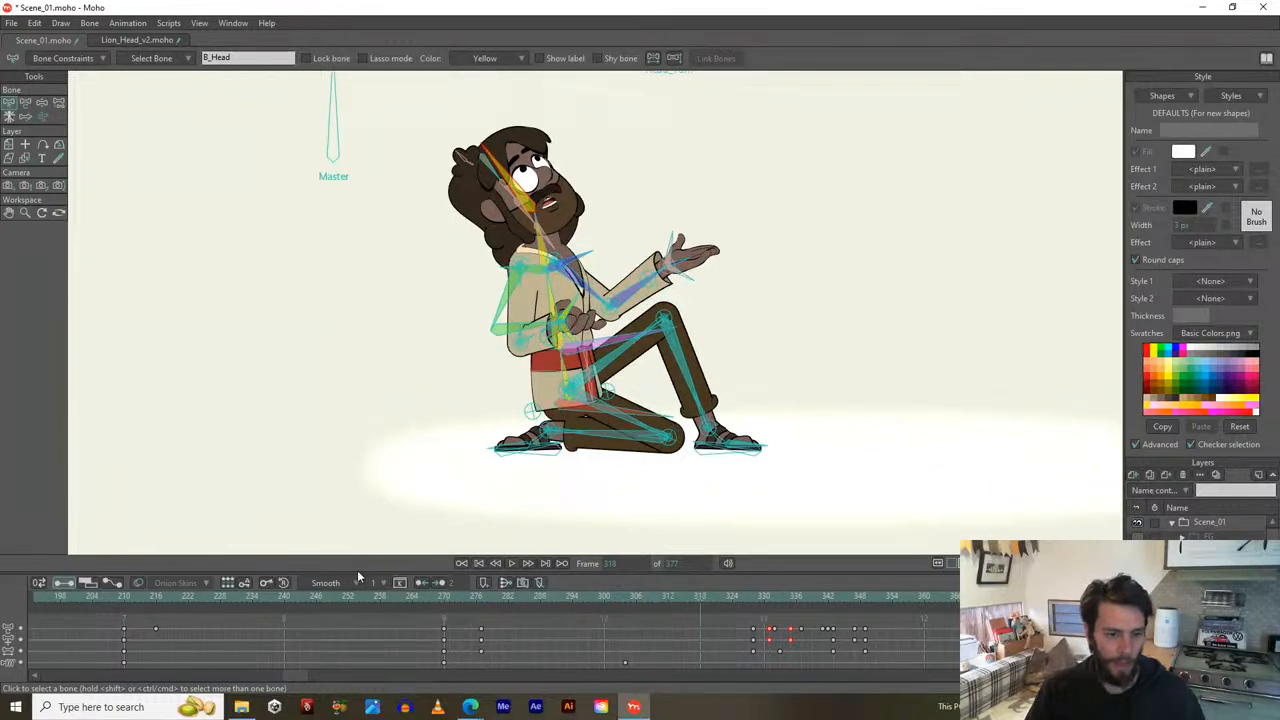
{"action": "left_click_drag", "start_coordinate": [340, 598], "coordinate": [34, 598]}
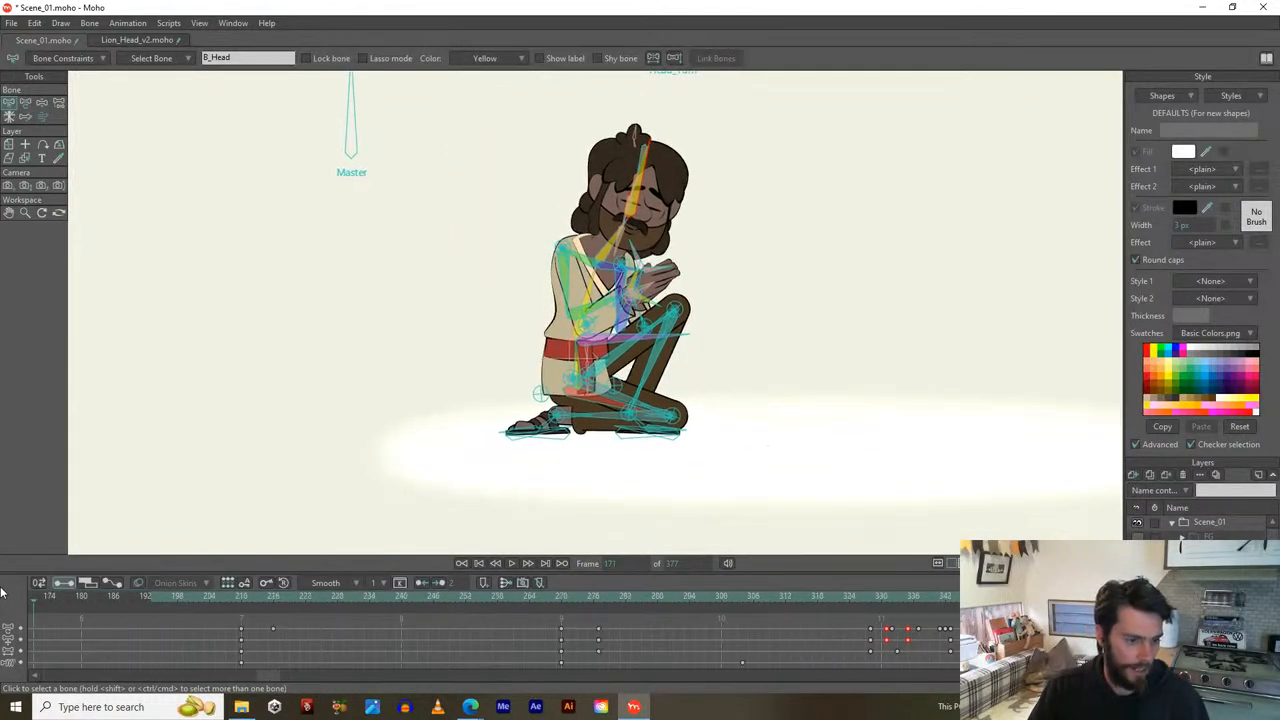
{"action": "left_click_drag", "start_coordinate": [269, 677], "coordinate": [40, 677]}
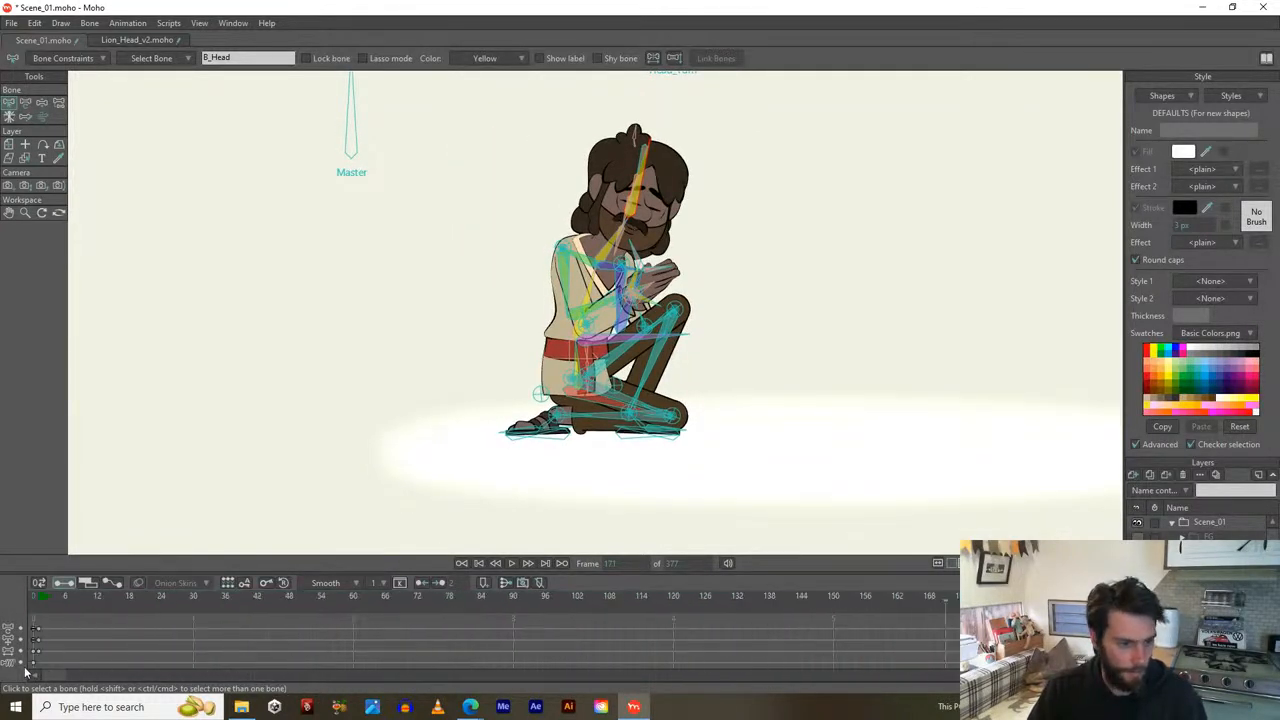
Delete the Bone Dynamics keyframe at frame 0.
{"action": "left_click", "coordinate": [34, 598]}
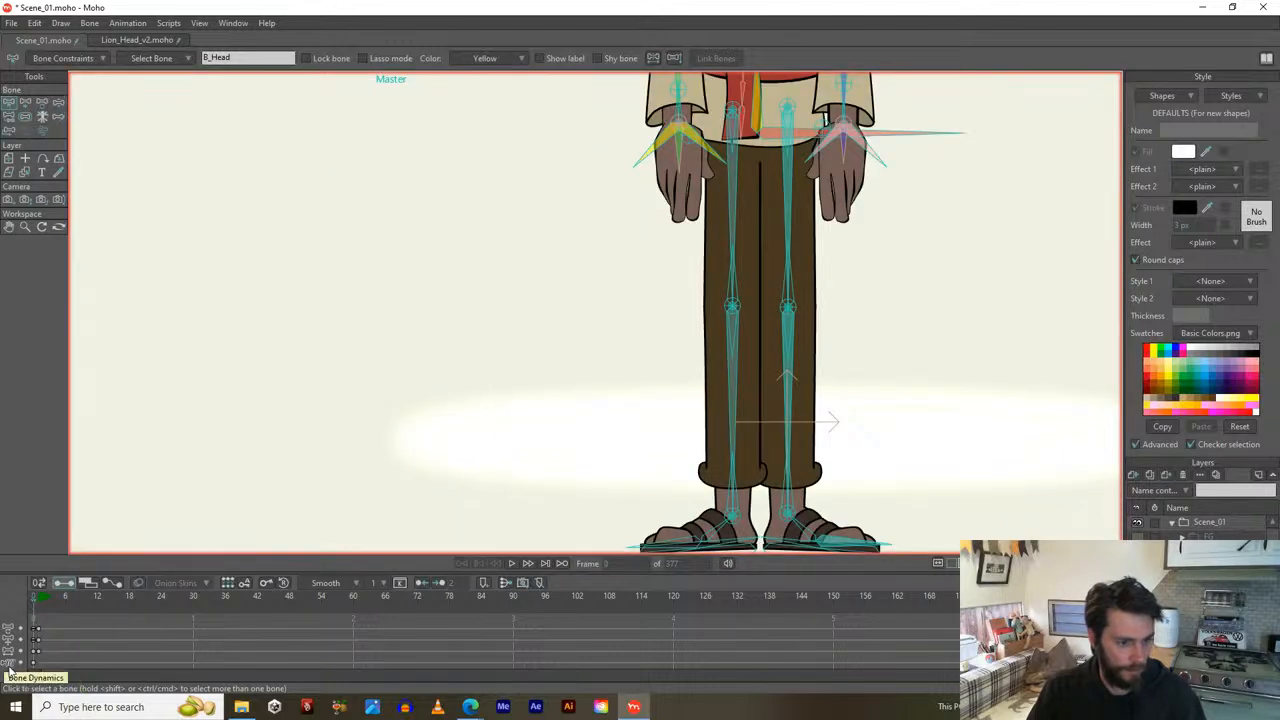
{"action": "left_click", "coordinate": [11, 665]}
{"action": "key", "text": "Delete"}
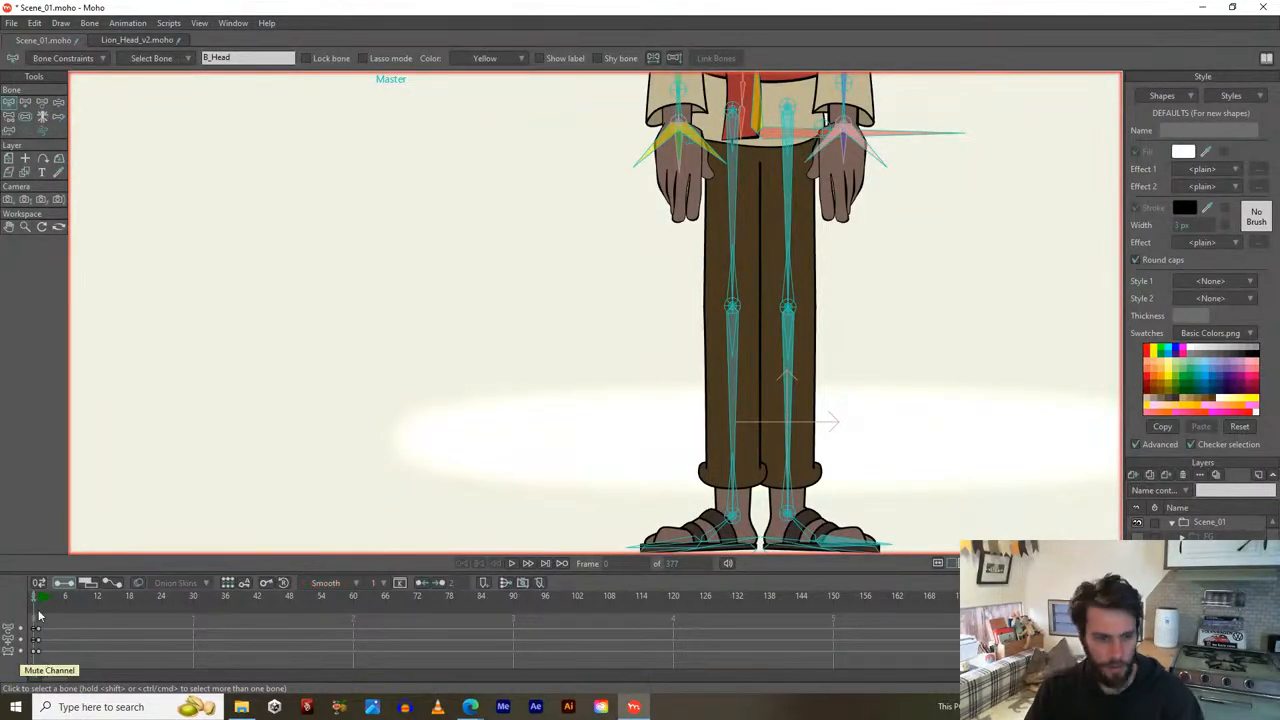
At frame 1, inspect the dynamics settings of the B_Neck and B_Head bones.
{"action": "left_click", "coordinate": [38, 600]}
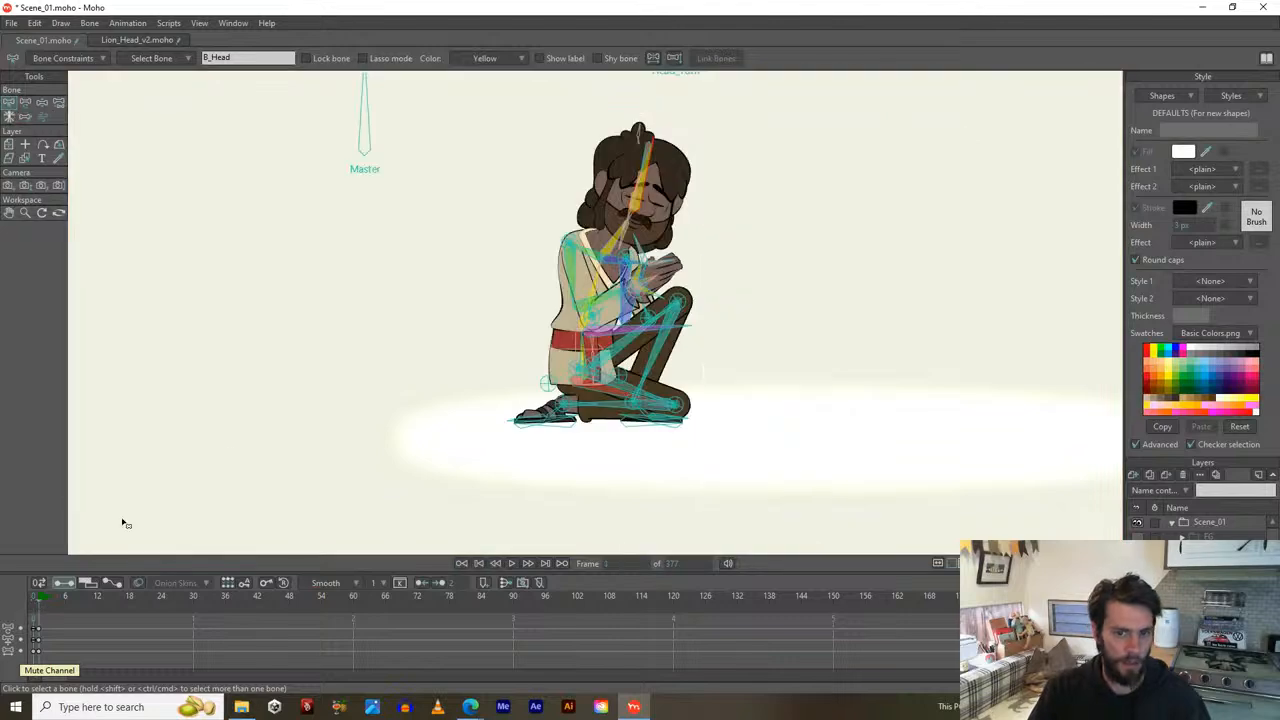
{"action": "scroll", "coordinate": [548, 266], "scroll_direction": "up", "scroll_amount": 3}
{"action": "left_click_drag", "start_coordinate": [537, 274], "coordinate": [540, 437]}
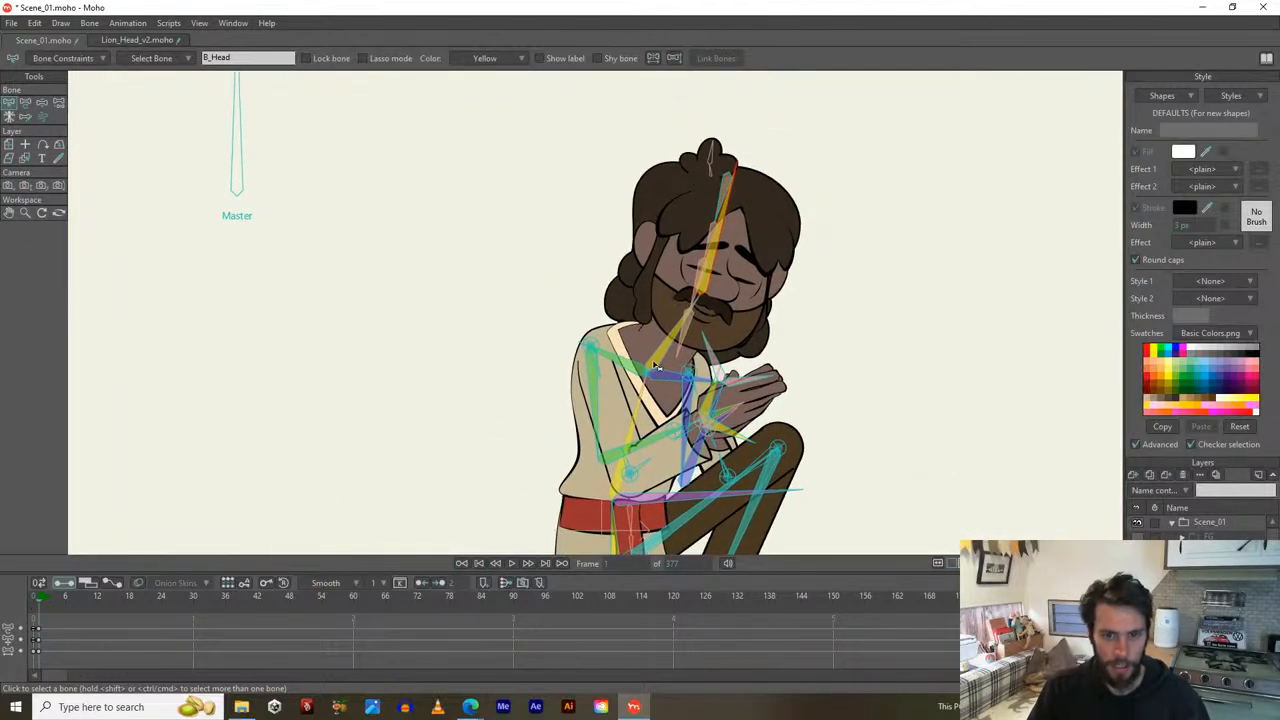
{"action": "left_click", "coordinate": [76, 62]}
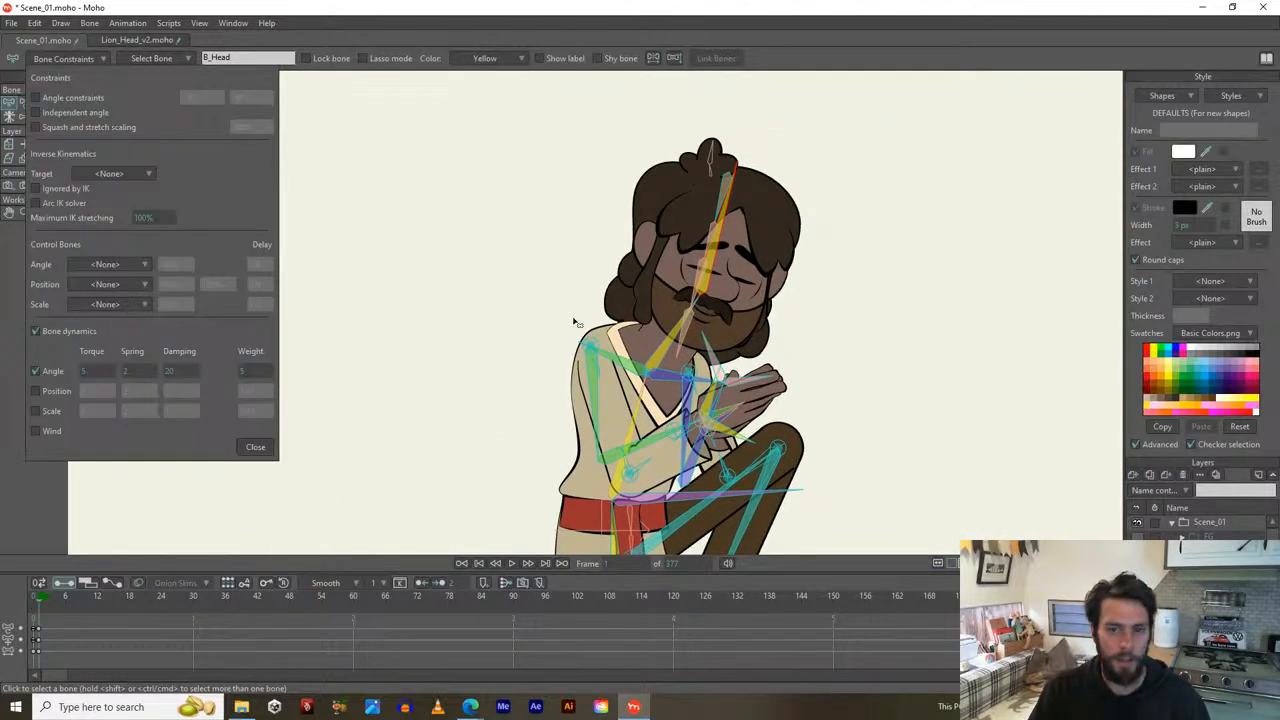
{"action": "left_click", "coordinate": [668, 358]}
{"action": "left_click", "coordinate": [717, 267]}
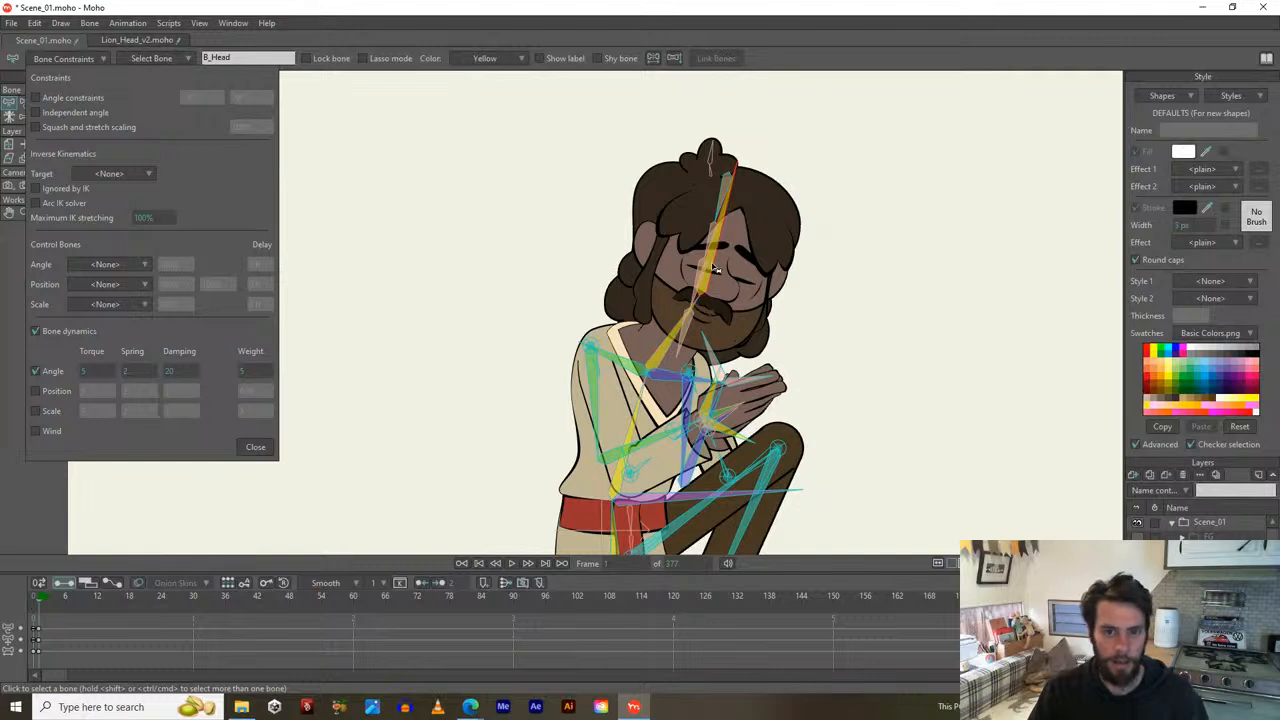
Inspect R_Forearm, R_Elbow and hand bone B22, then close the constraint settings.
{"action": "left_click", "coordinate": [662, 442]}
{"action": "left_click", "coordinate": [630, 484]}
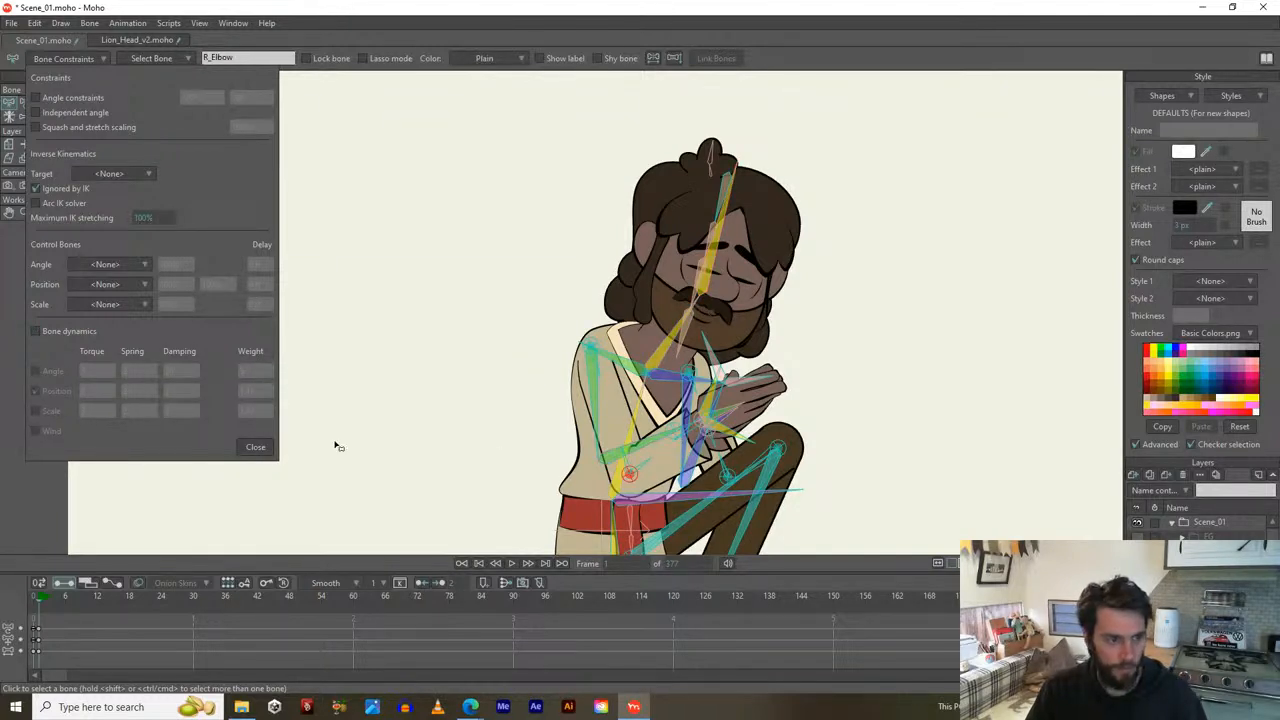
{"action": "scroll", "coordinate": [750, 427], "scroll_direction": "up", "scroll_amount": 2}
{"action": "scroll", "coordinate": [750, 427], "scroll_direction": "up", "scroll_amount": 3}
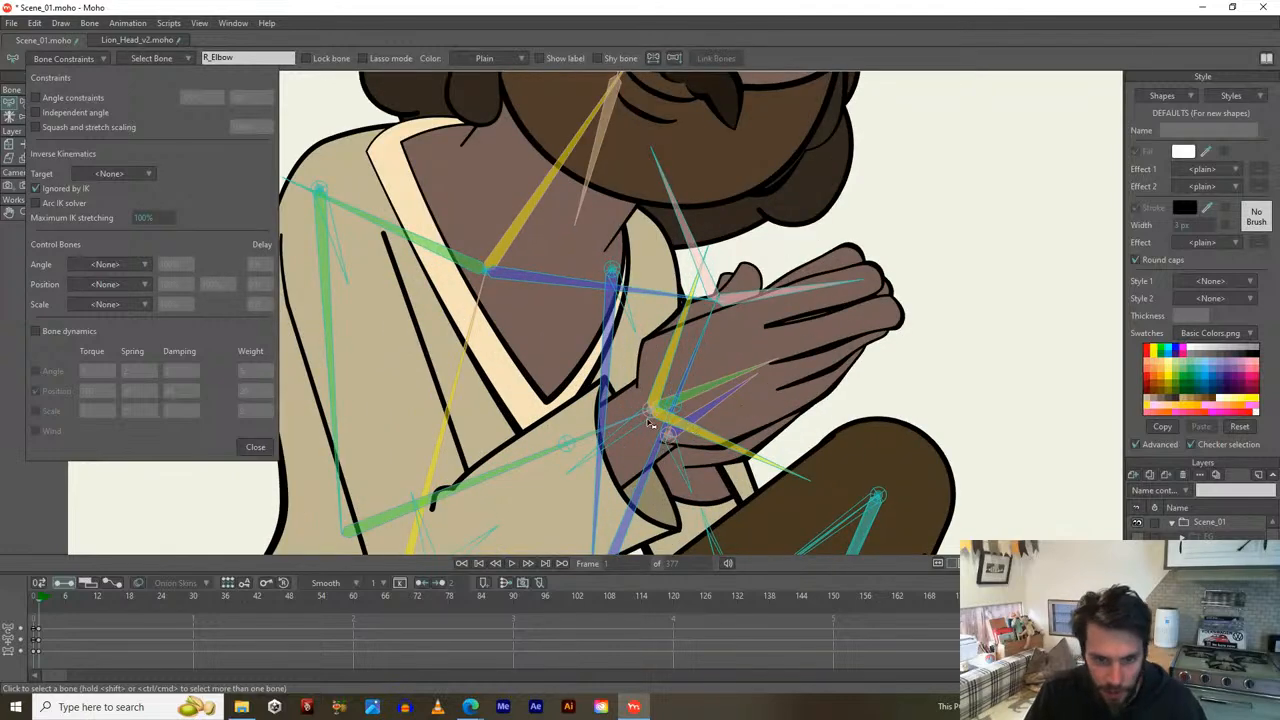
{"action": "left_click", "coordinate": [706, 397]}
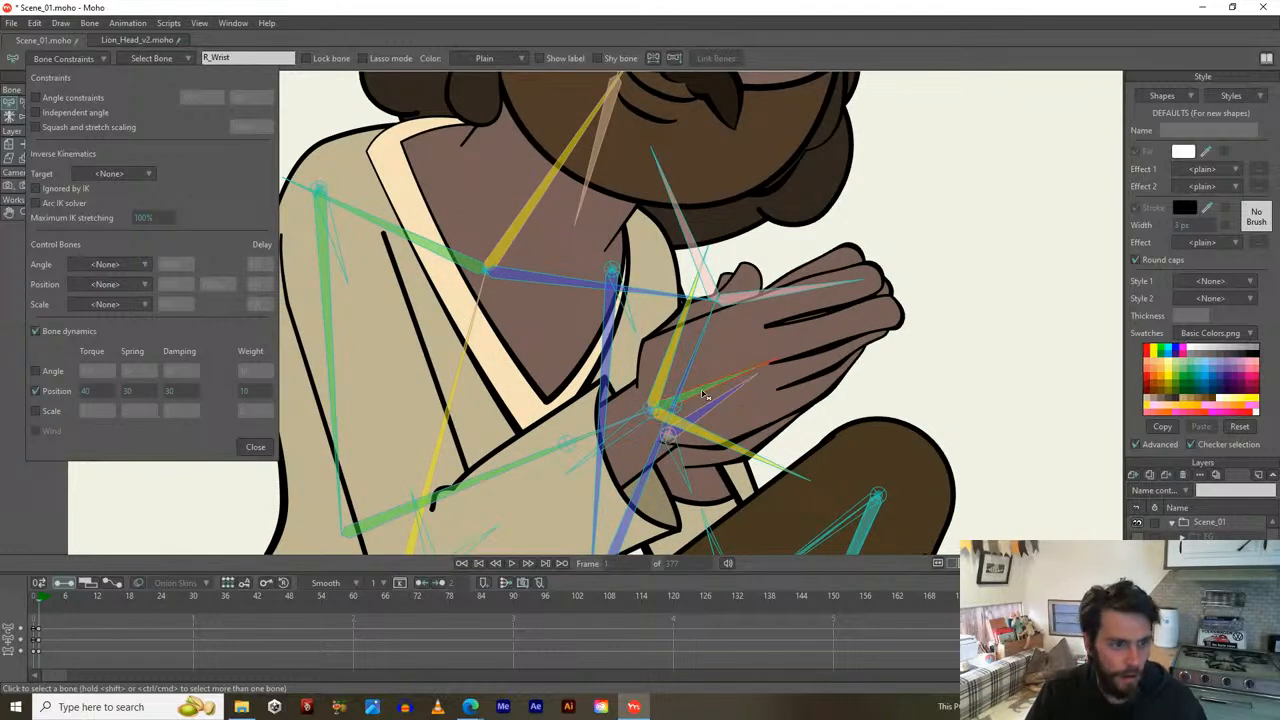
{"action": "left_click", "coordinate": [255, 447]}
{"action": "scroll", "coordinate": [290, 380], "scroll_direction": "down", "scroll_amount": 3}
{"action": "scroll", "coordinate": [290, 390], "scroll_direction": "down", "scroll_amount": 4}
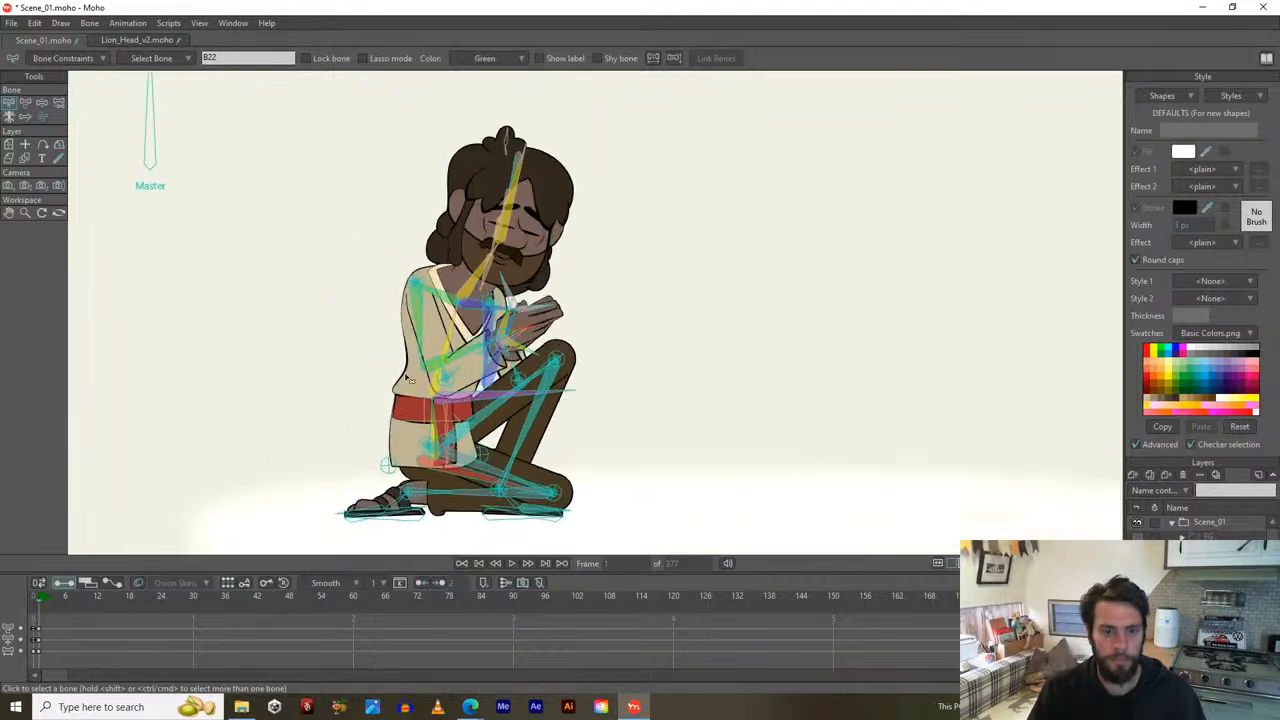
Hide the bones, play the praying section from about frame 210, then jump to frame 328.
{"action": "left_click_drag", "start_coordinate": [512, 400], "coordinate": [516, 404]}
{"action": "key", "text": "ctrl+h"}
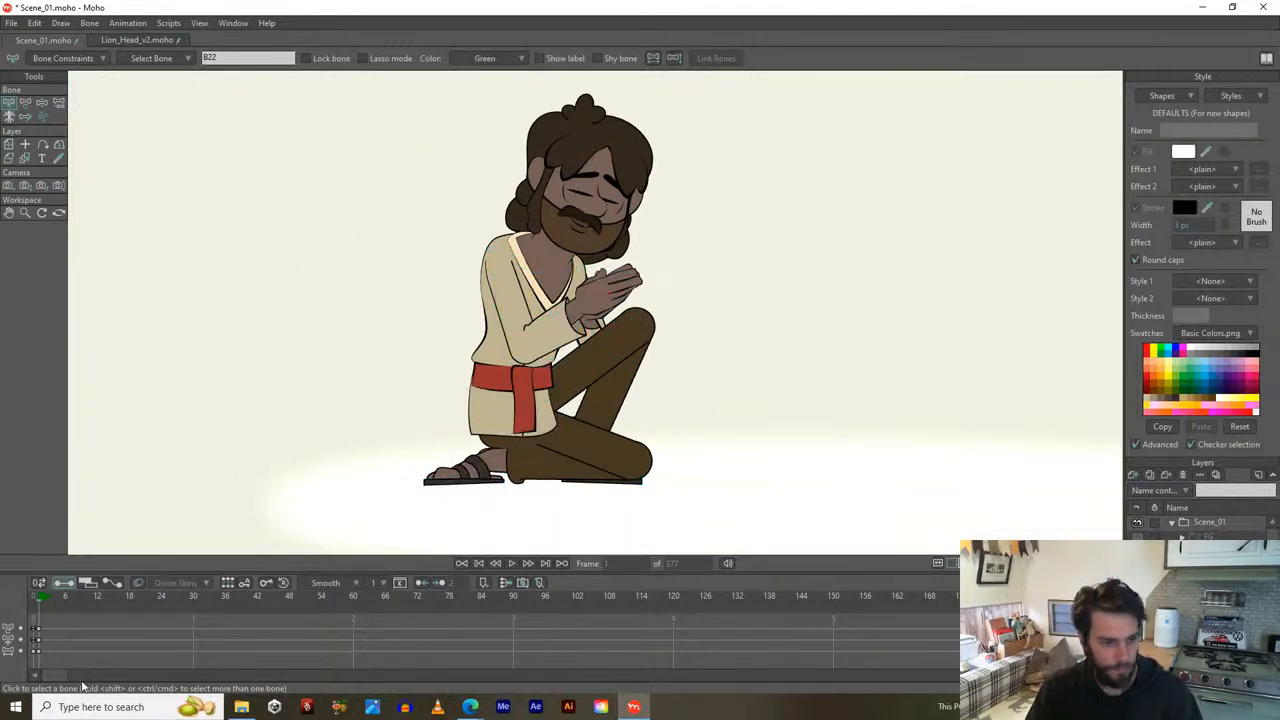
{"action": "left_click_drag", "start_coordinate": [52, 678], "coordinate": [267, 704]}
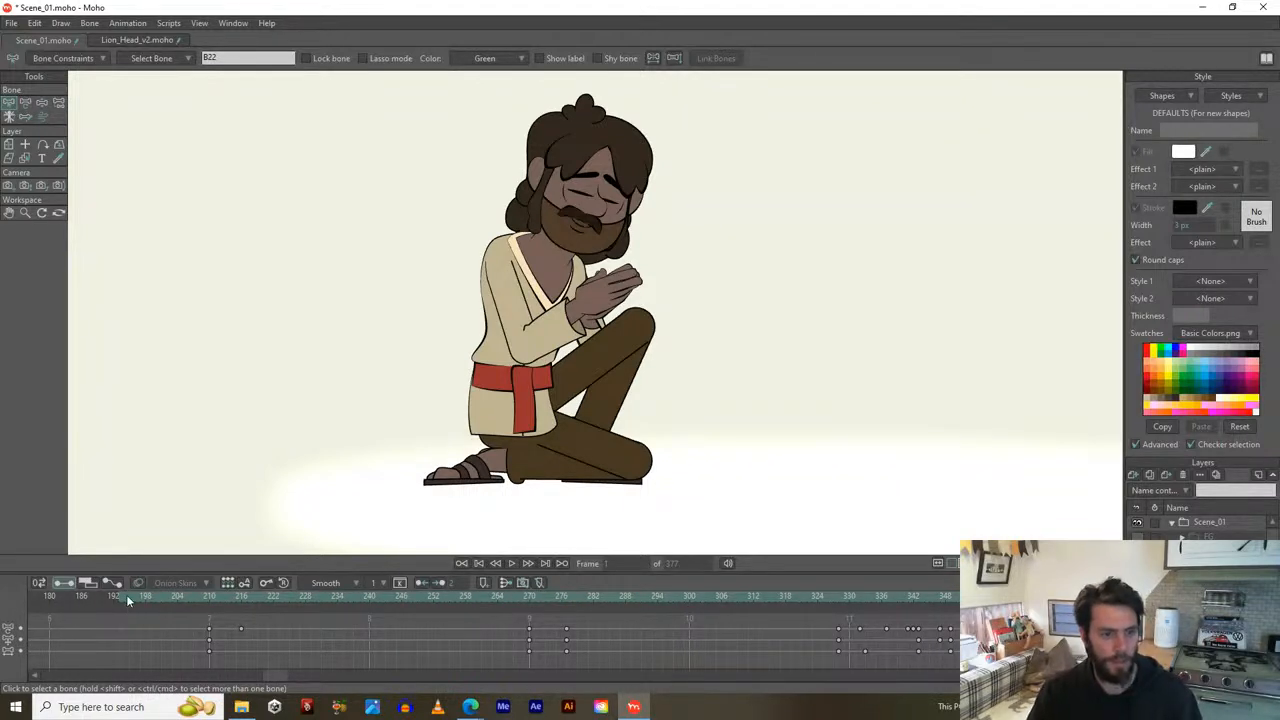
{"action": "left_click", "coordinate": [206, 597]}
{"action": "key", "text": "space"}
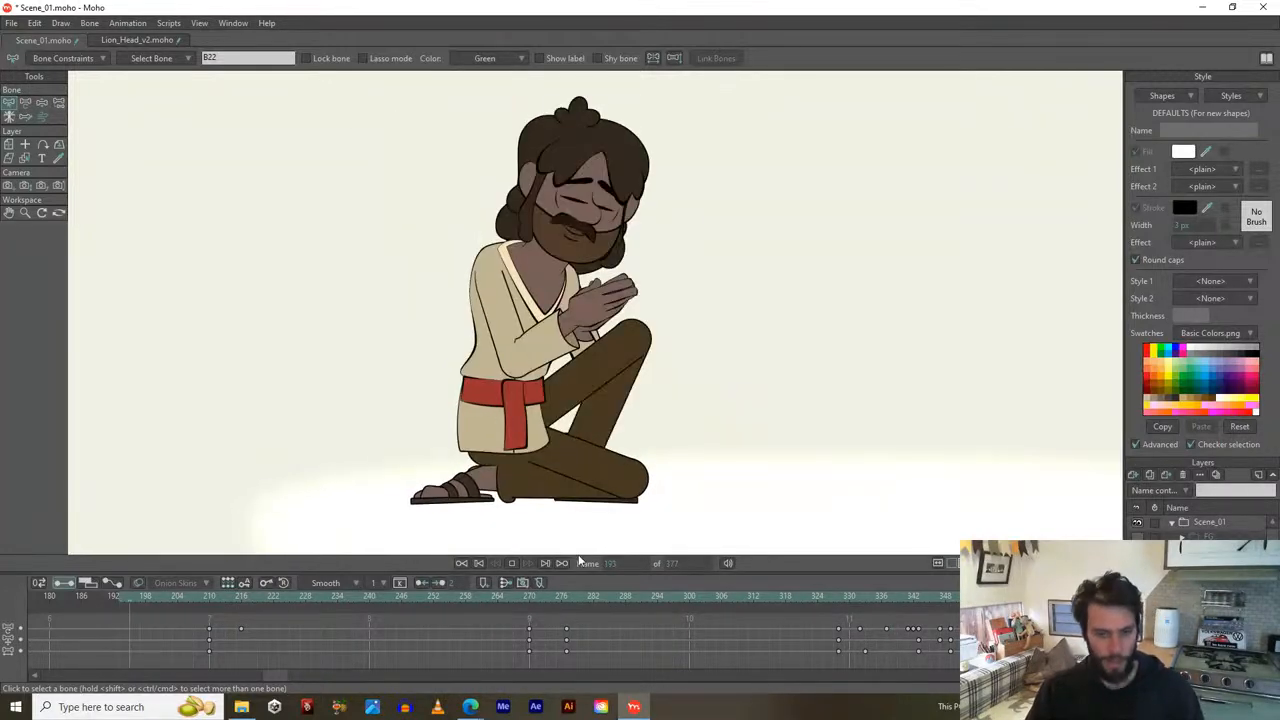
{"action": "key", "text": "space"}
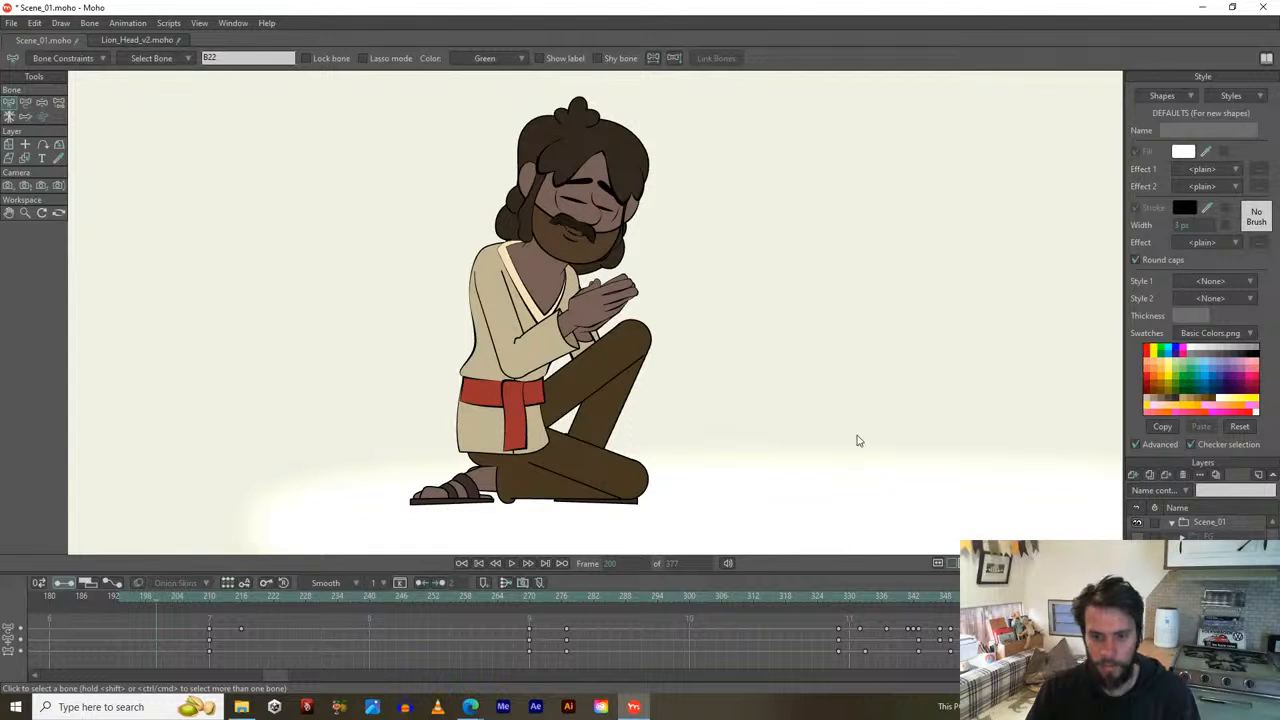
{"action": "key", "text": "ctrl+z"}
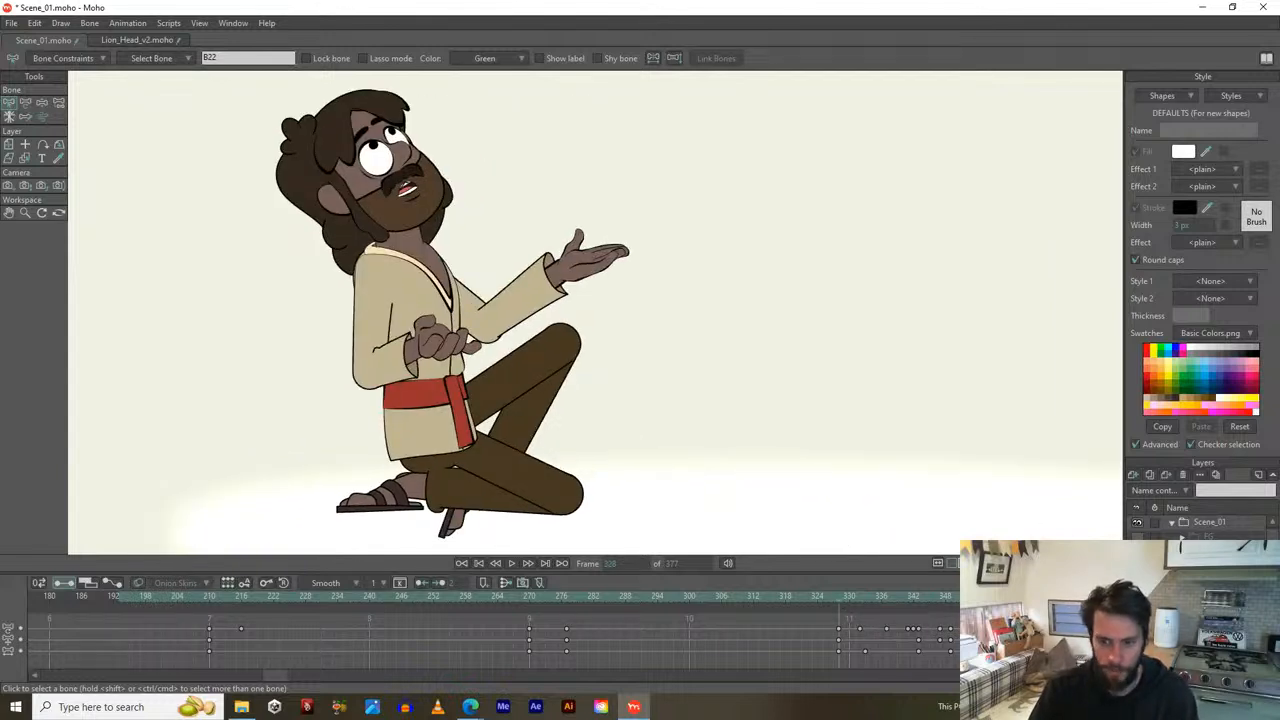
Copy the leg keyframe from around frame 277 to frame 328 and review up to frame 340.
{"action": "scroll", "coordinate": [462, 470], "scroll_direction": "up", "scroll_amount": 1}
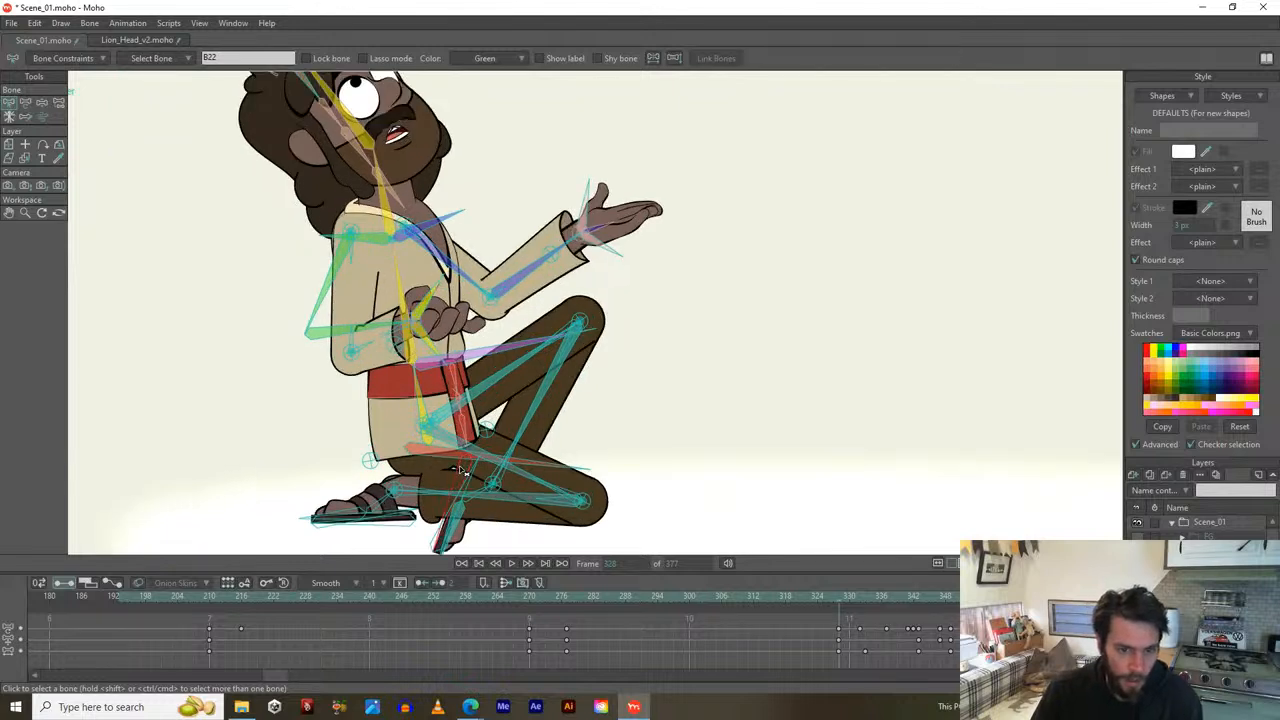
{"action": "left_click_drag", "start_coordinate": [463, 471], "coordinate": [493, 398]}
{"action": "key", "text": "t"}
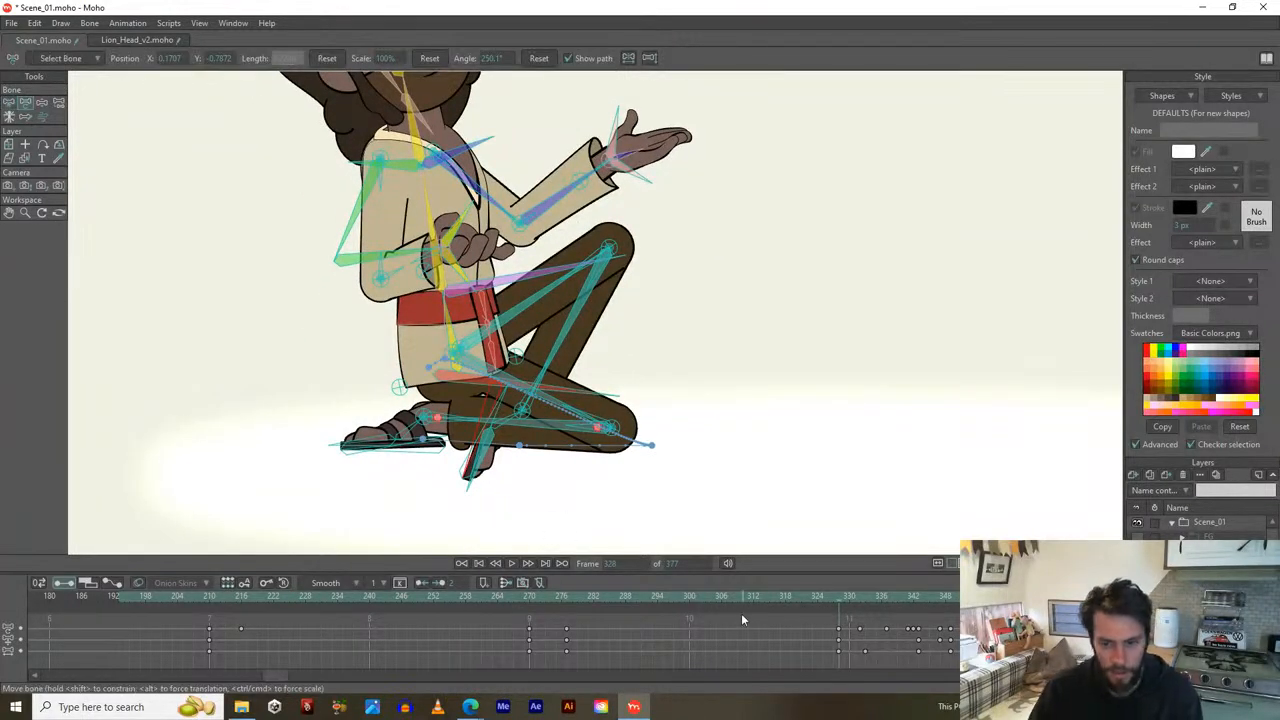
{"action": "scroll", "coordinate": [779, 640], "scroll_direction": "right", "scroll_amount": 3}
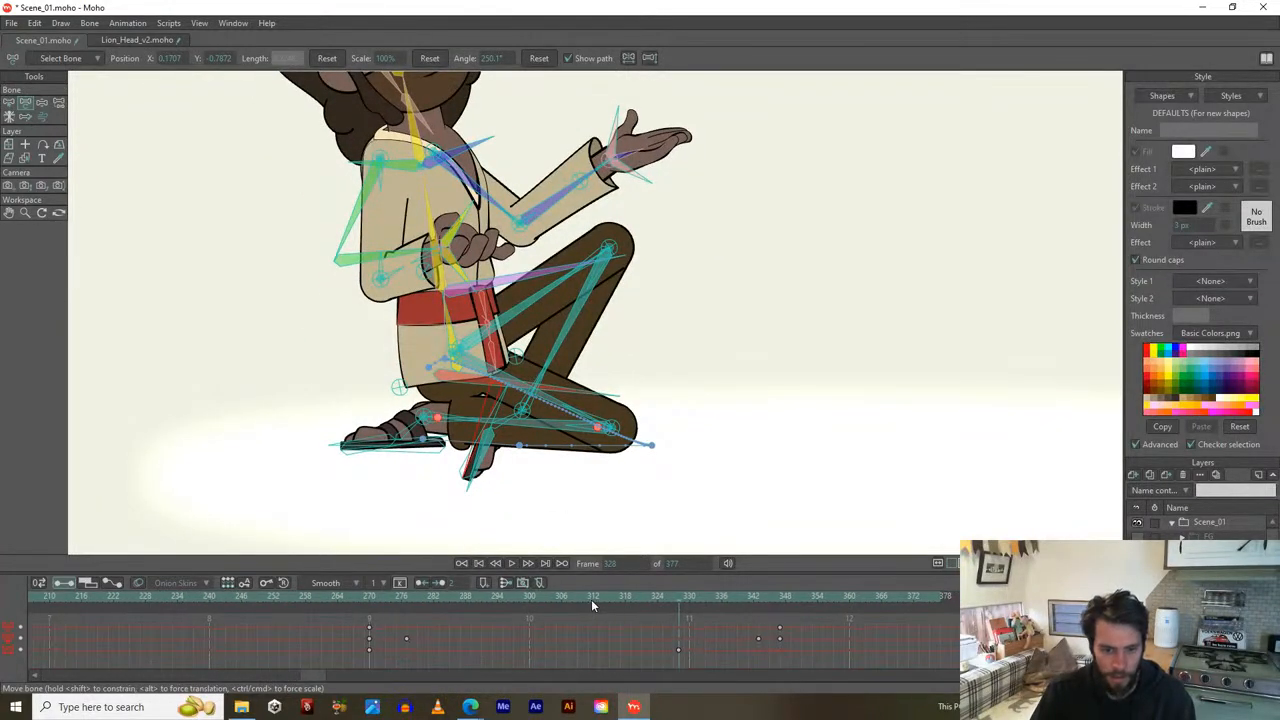
{"action": "left_click", "coordinate": [370, 597]}
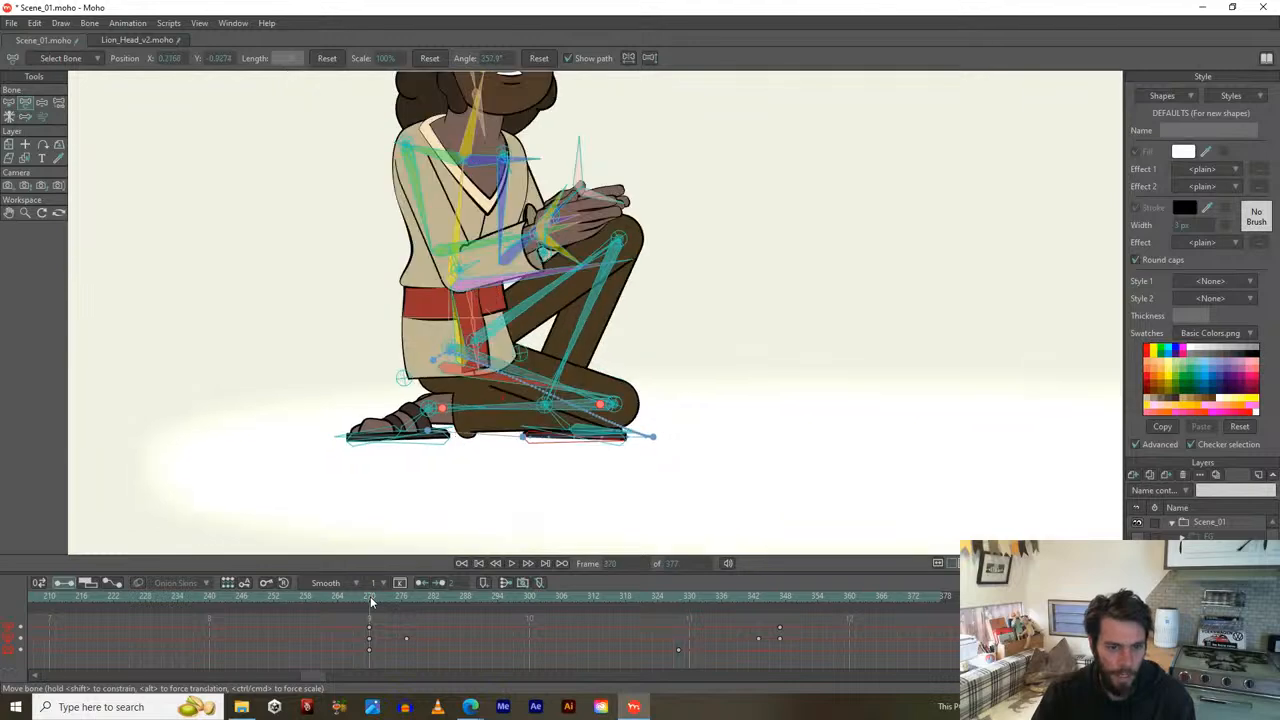
{"action": "left_click_drag", "start_coordinate": [370, 600], "coordinate": [678, 604]}
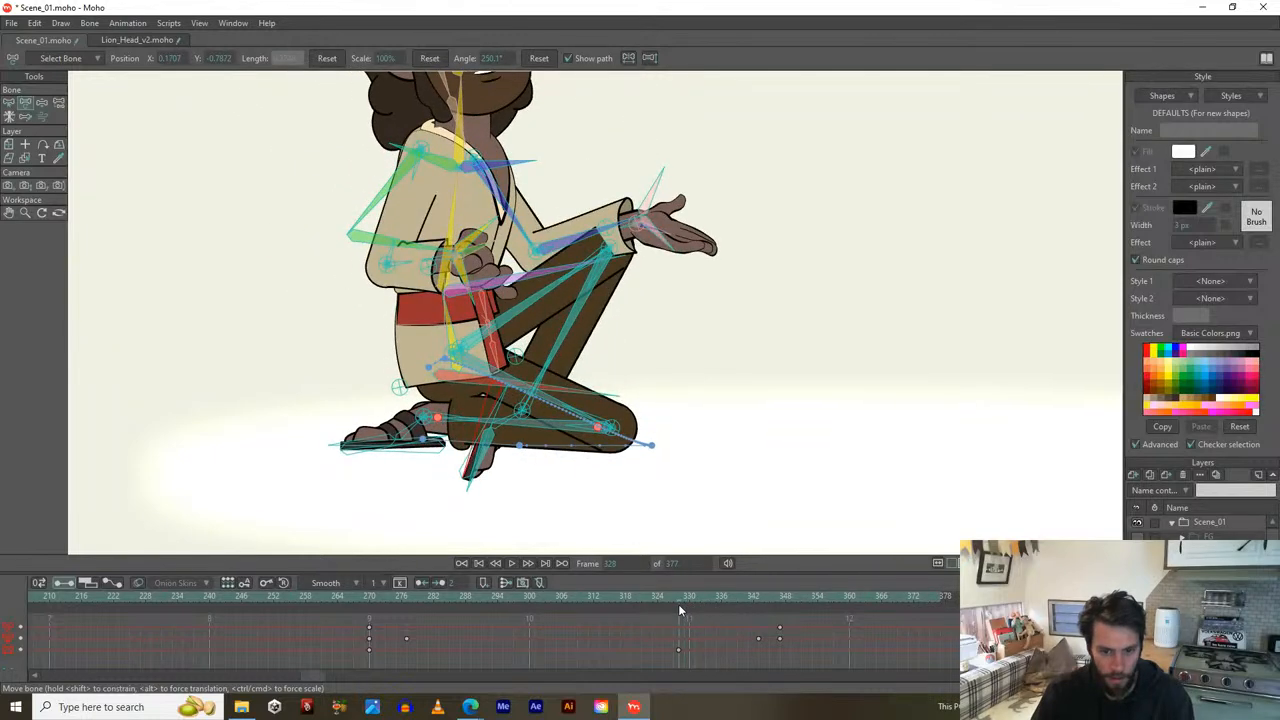
{"action": "key", "text": "ctrl+v"}
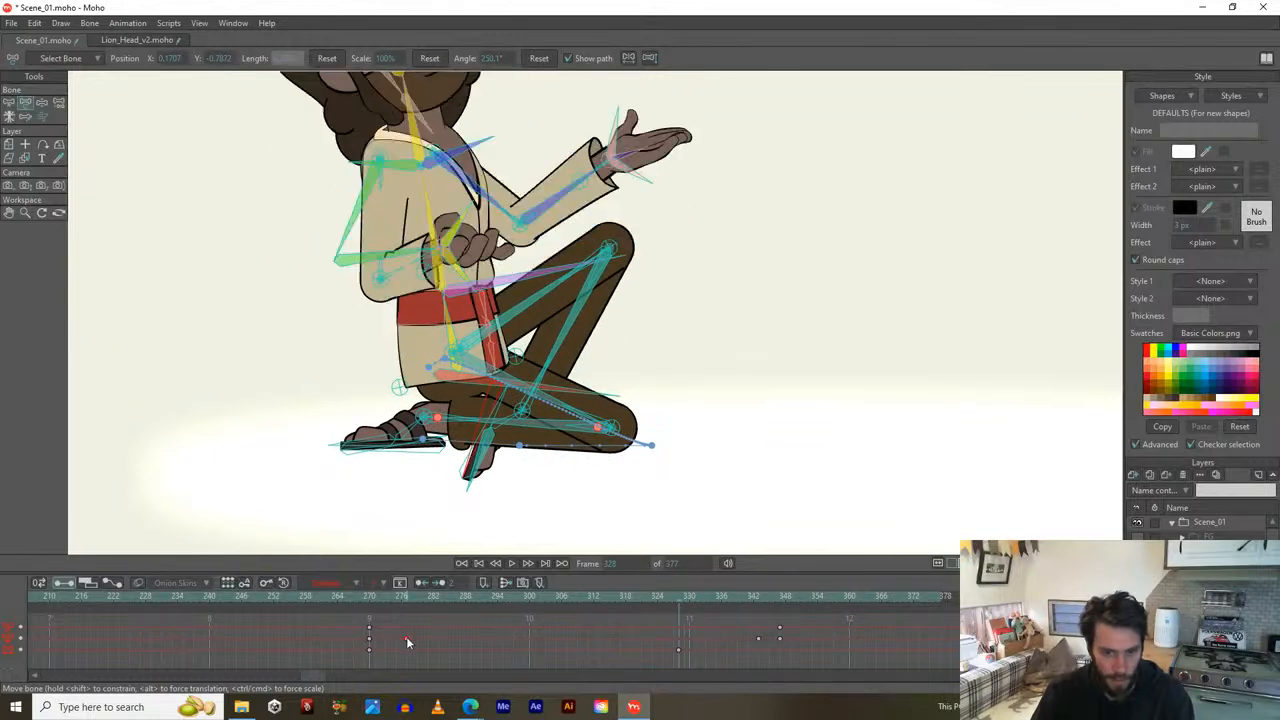
{"action": "key", "text": "ctrl+v"}
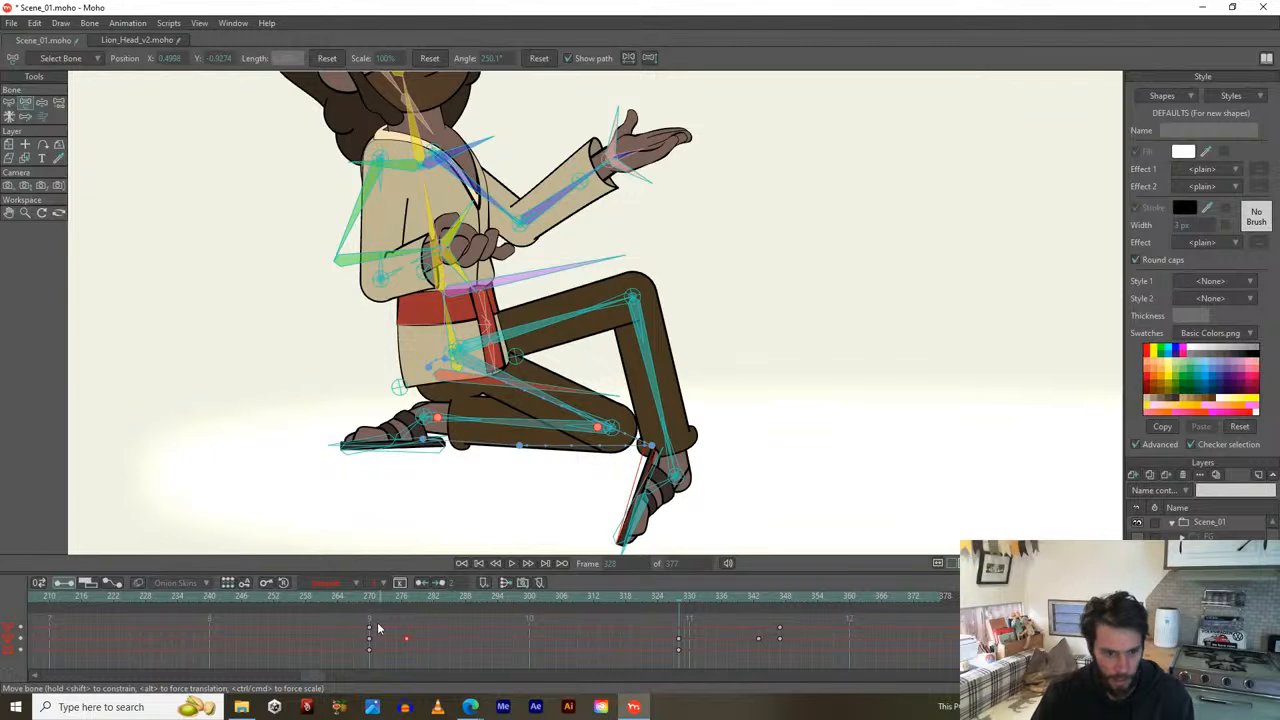
{"action": "key", "text": "ctrl+v"}
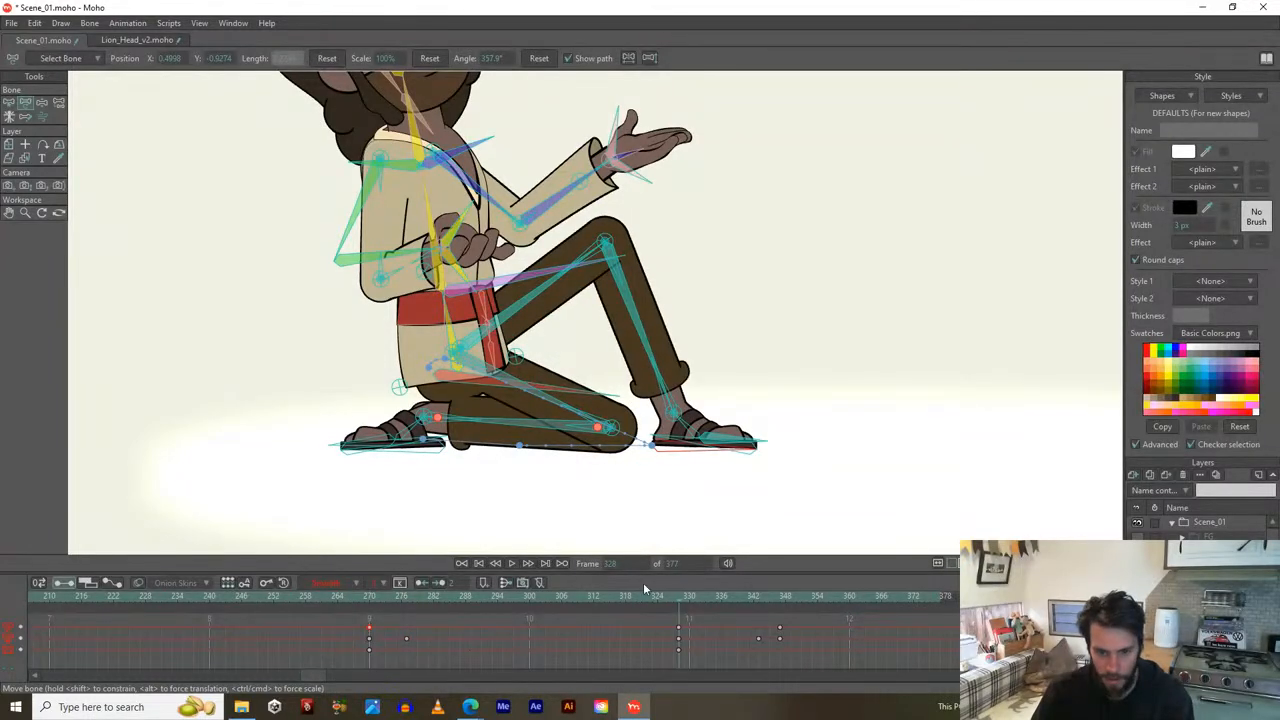
{"action": "left_click_drag", "start_coordinate": [677, 598], "coordinate": [738, 615]}
Rotate the front thigh and knee upward at frame 339 and play back to check the leg.
{"action": "scroll", "coordinate": [504, 447], "scroll_direction": "up", "scroll_amount": 2}
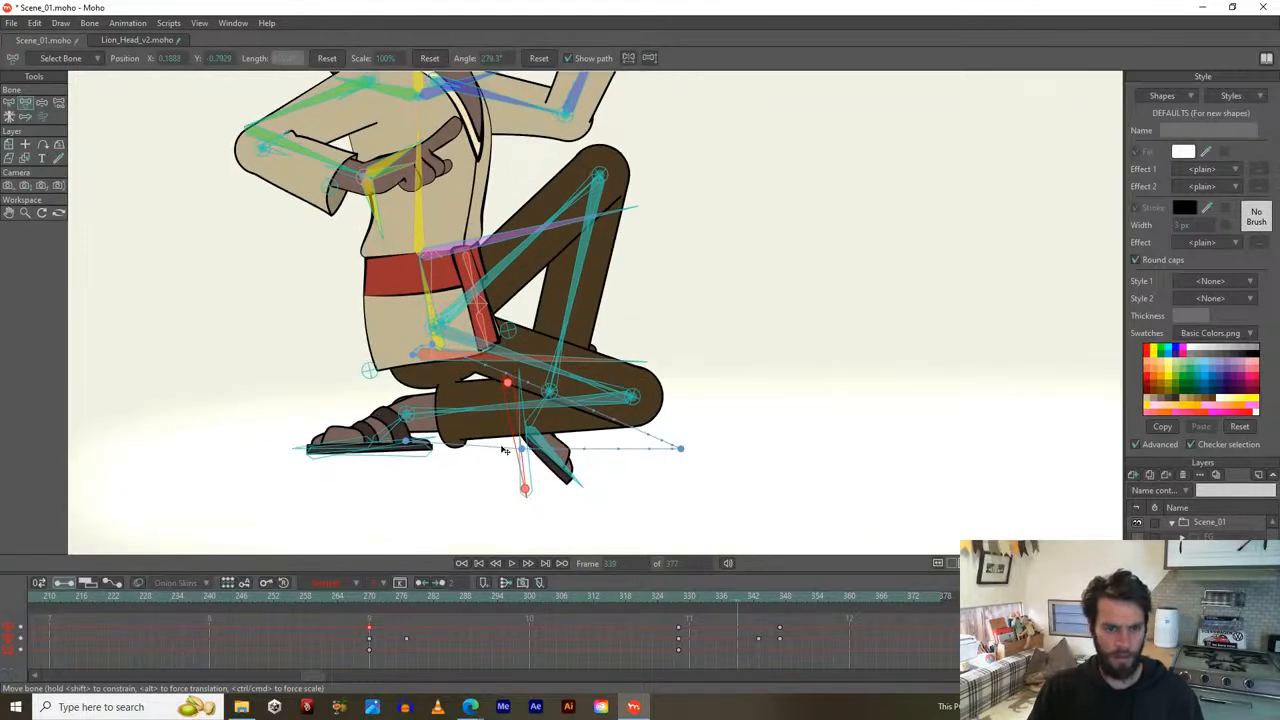
{"action": "left_click", "coordinate": [433, 355]}
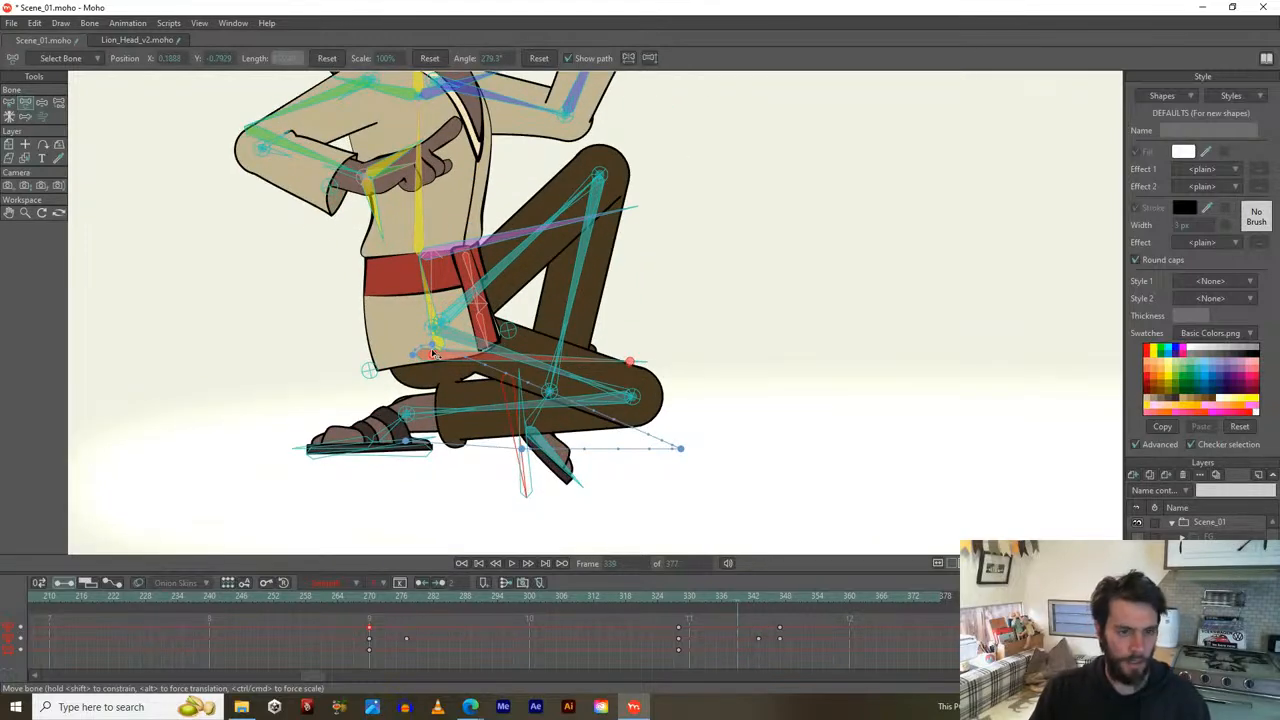
{"action": "left_click", "coordinate": [433, 353]}
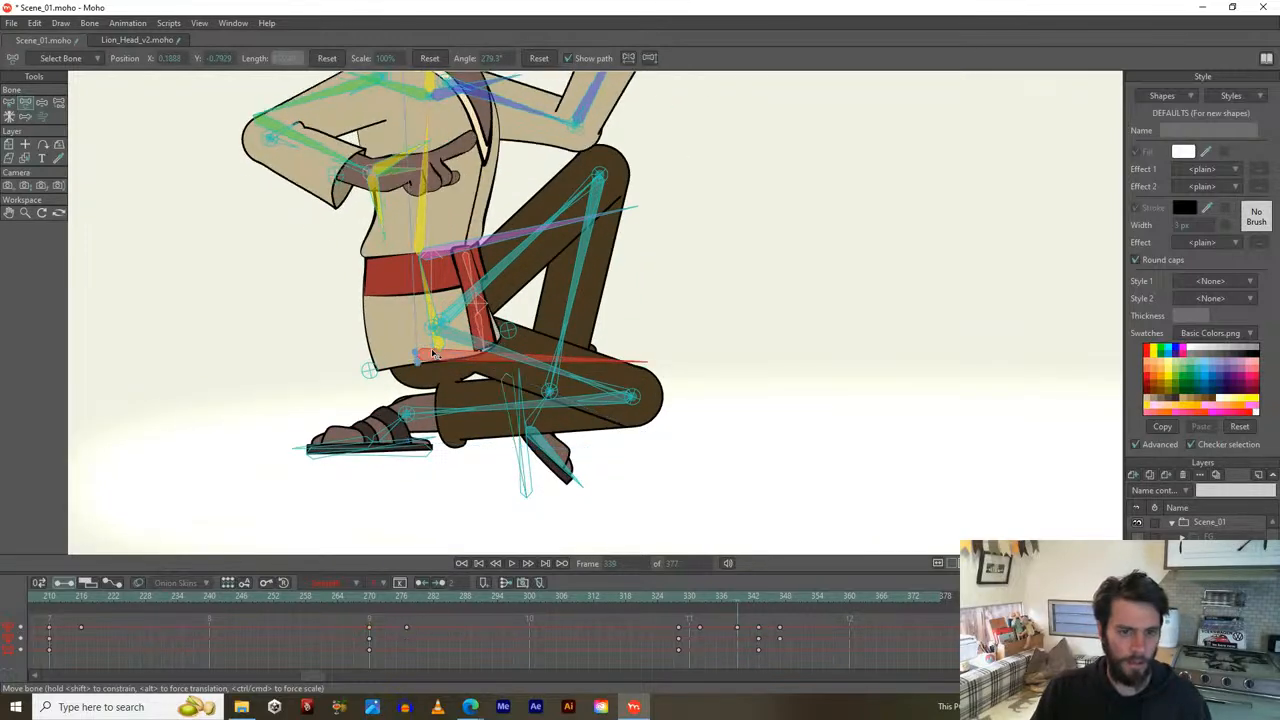
{"action": "left_click", "coordinate": [679, 651]}
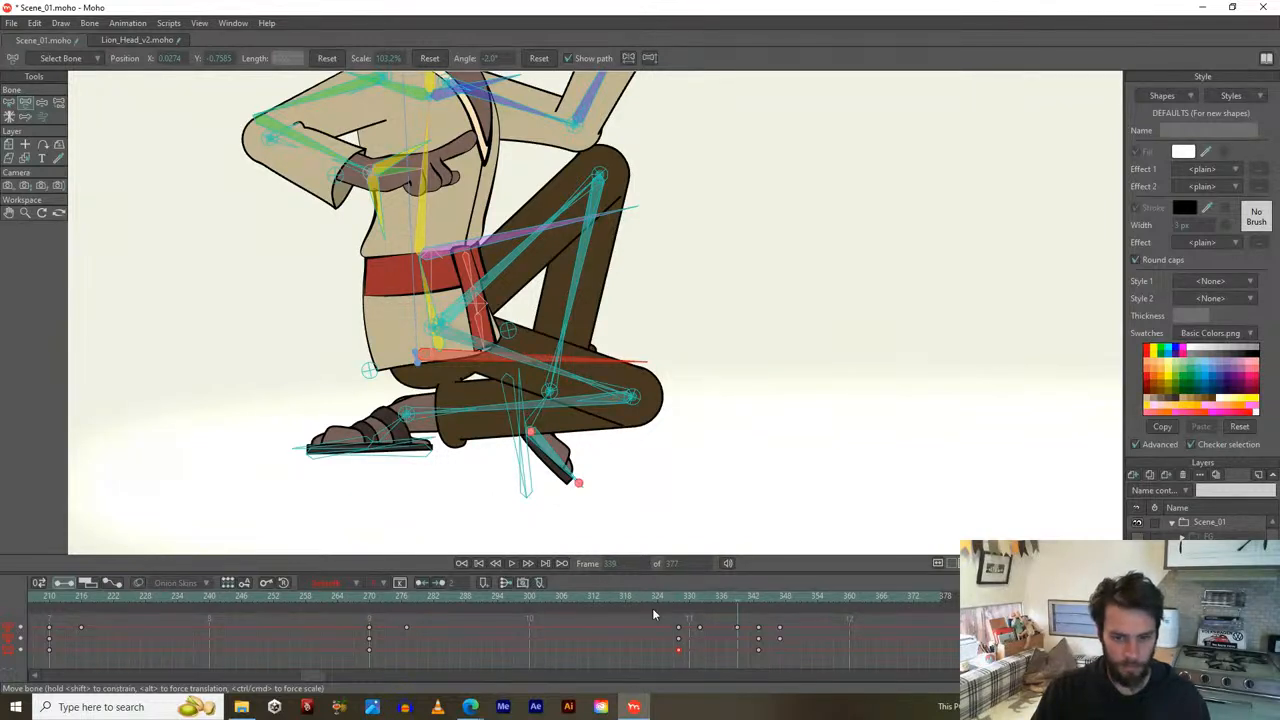
{"action": "left_click", "coordinate": [528, 440]}
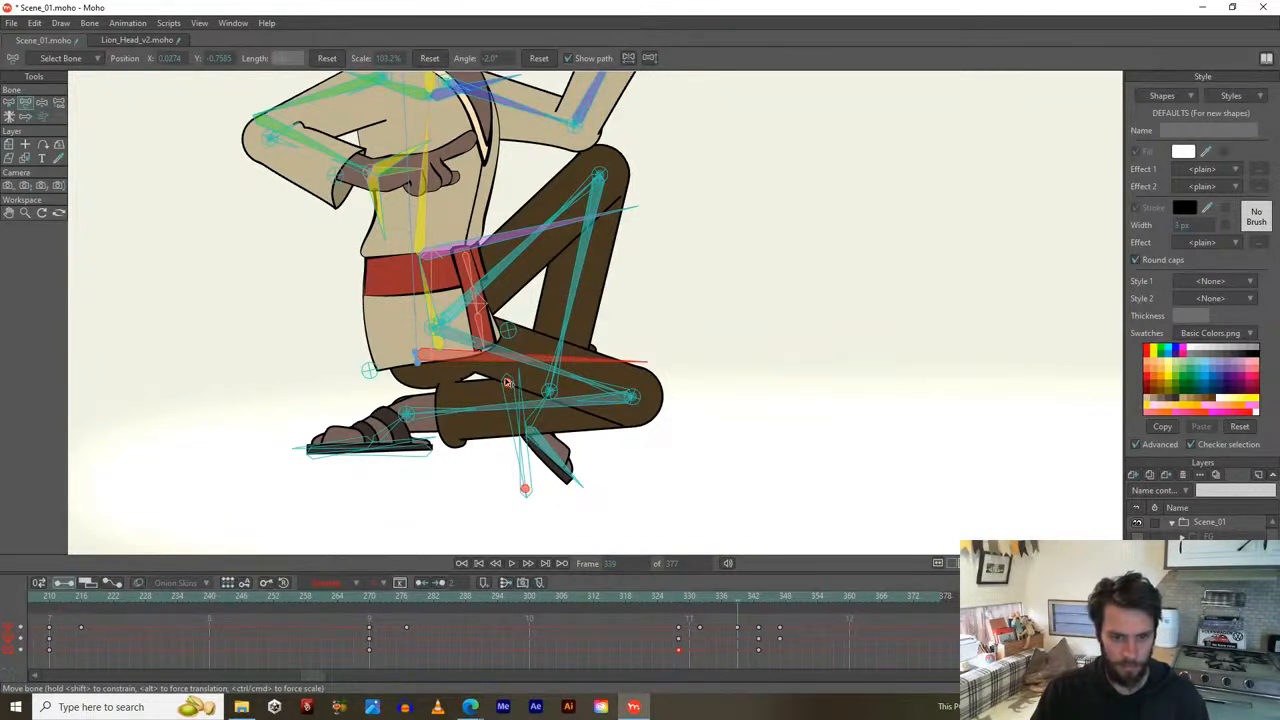
{"action": "left_click", "coordinate": [507, 382]}
{"action": "scroll", "coordinate": [509, 378], "scroll_direction": "up", "scroll_amount": 3}
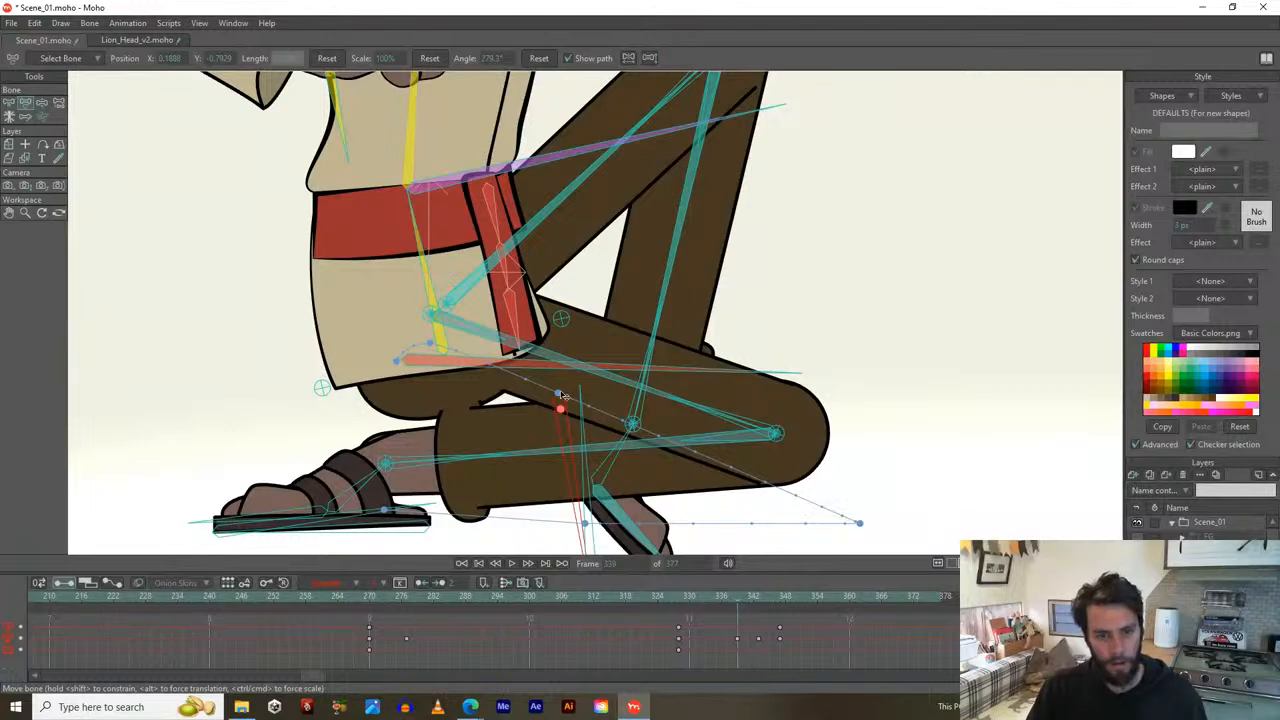
{"action": "left_click_drag", "start_coordinate": [574, 400], "coordinate": [568, 359]}
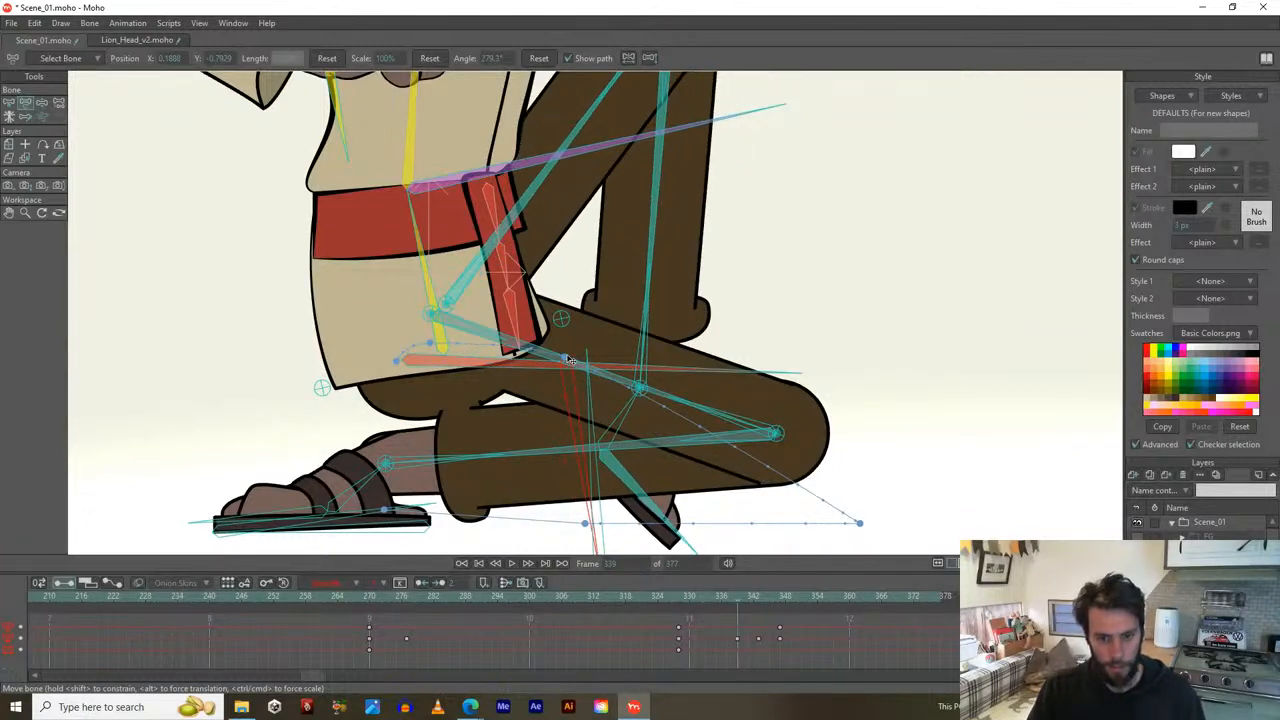
{"action": "key", "text": "space"}
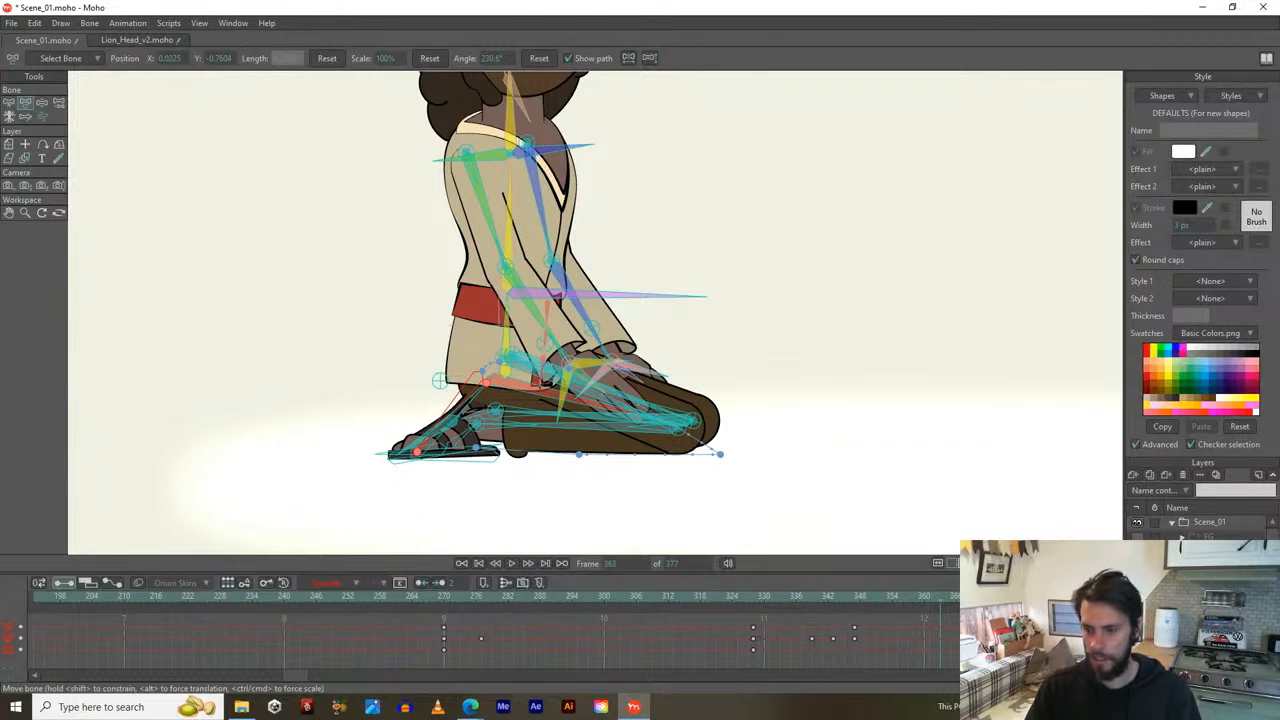
Switch layers, frame the whole character and save Scene_01.moho.
{"action": "left_click", "coordinate": [1210, 610]}
{"action": "left_click", "coordinate": [1210, 625]}
{"action": "scroll", "coordinate": [946, 436], "scroll_direction": "down", "scroll_amount": 2}
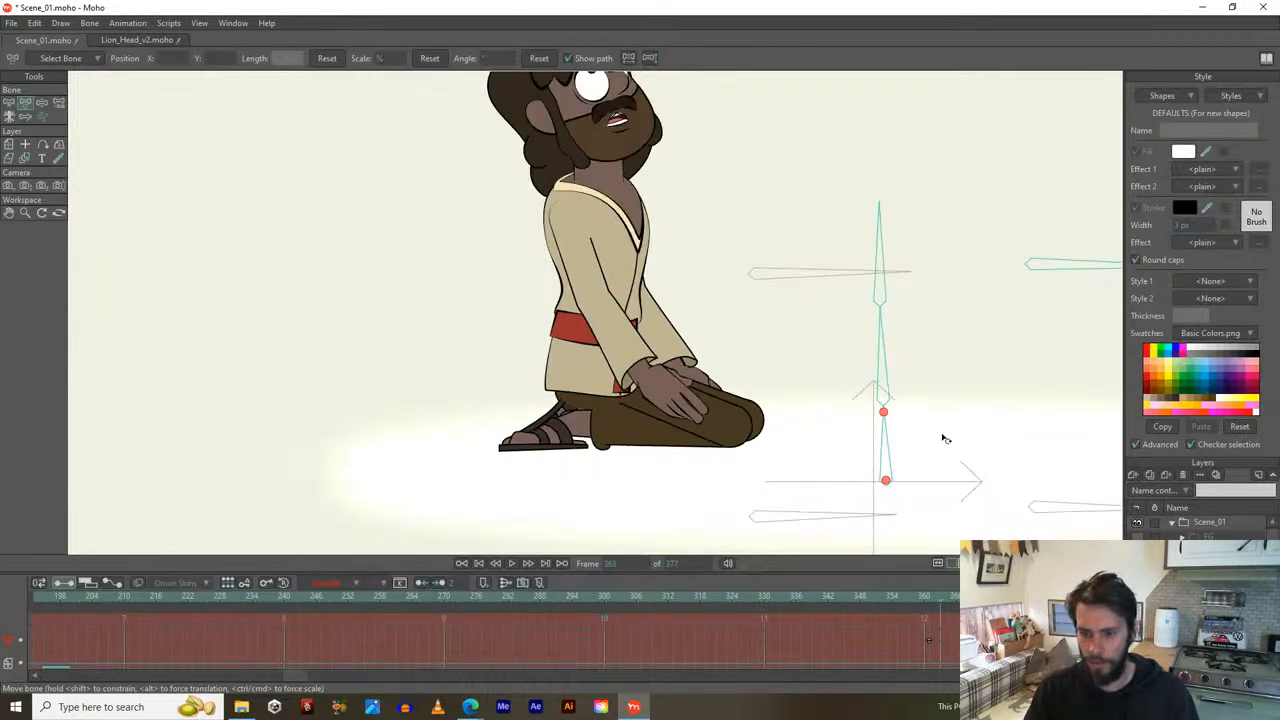
{"action": "left_click_drag", "start_coordinate": [944, 437], "coordinate": [890, 481]}
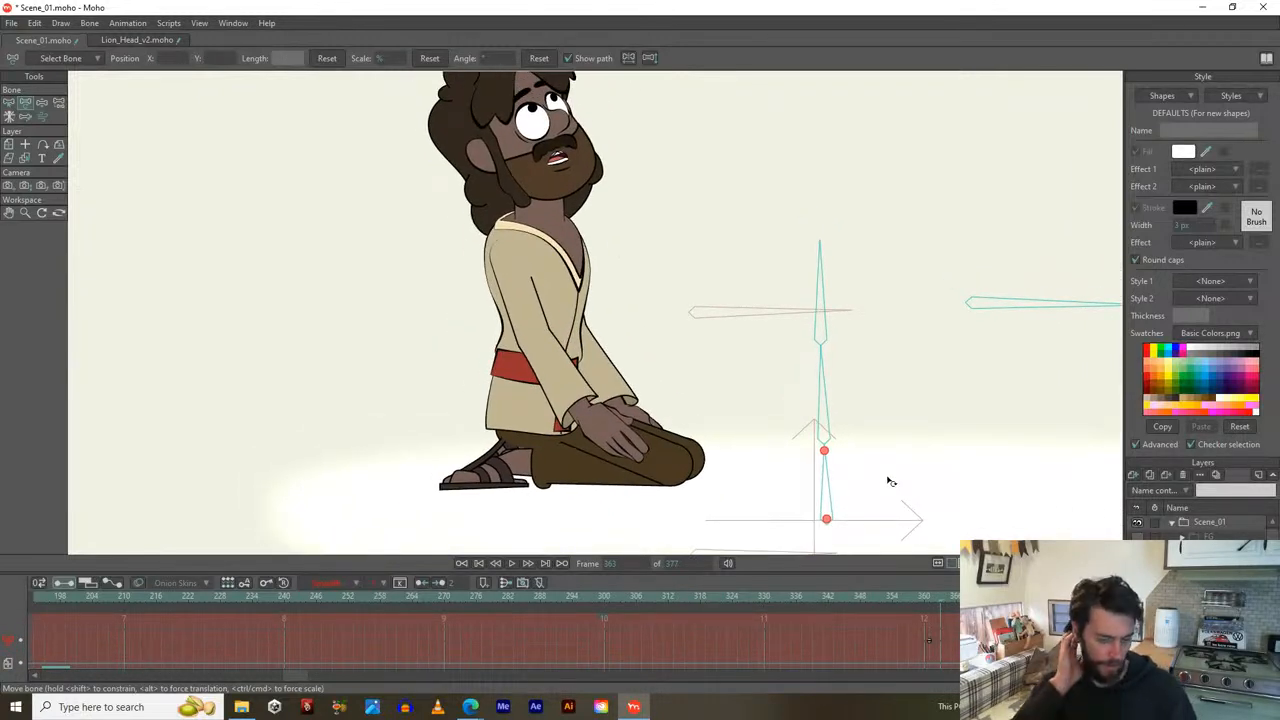
{"action": "key", "text": "ctrl+s"}
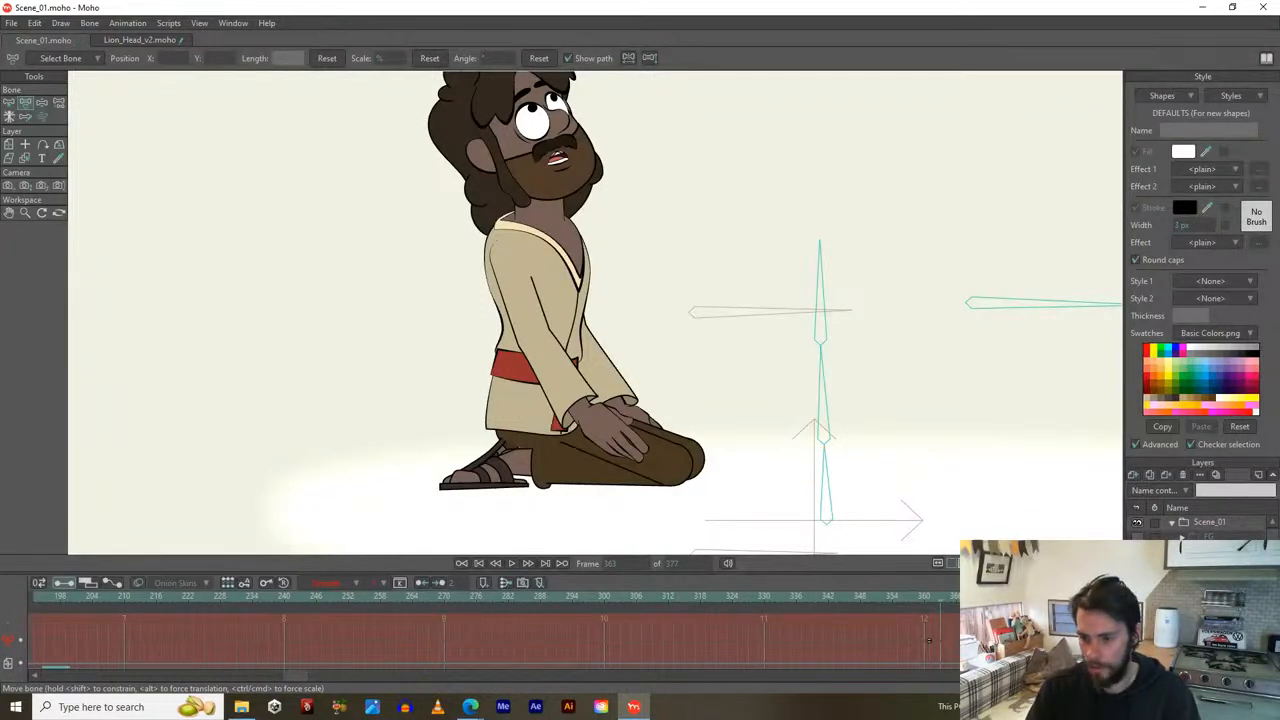
With Transform Layer, select the Scene_01 layer and play back the full animation.
{"action": "key", "text": "m"}
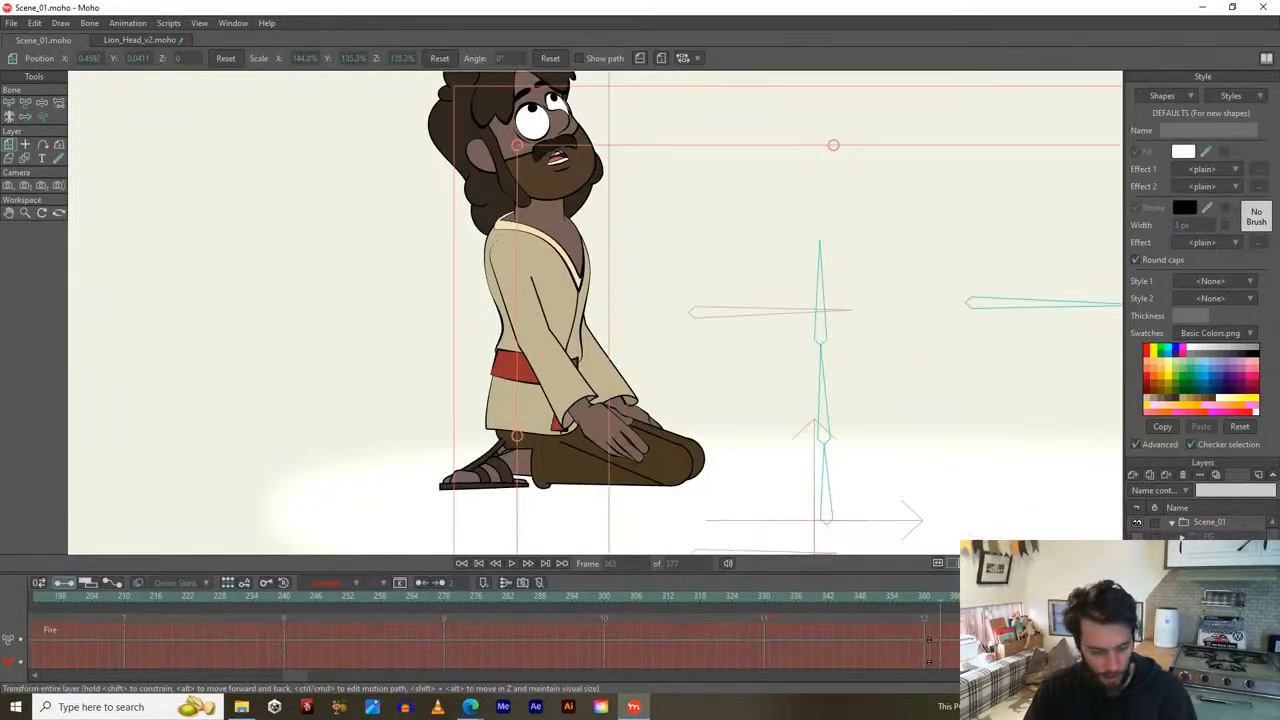
{"action": "right_click", "coordinate": [1210, 592]}
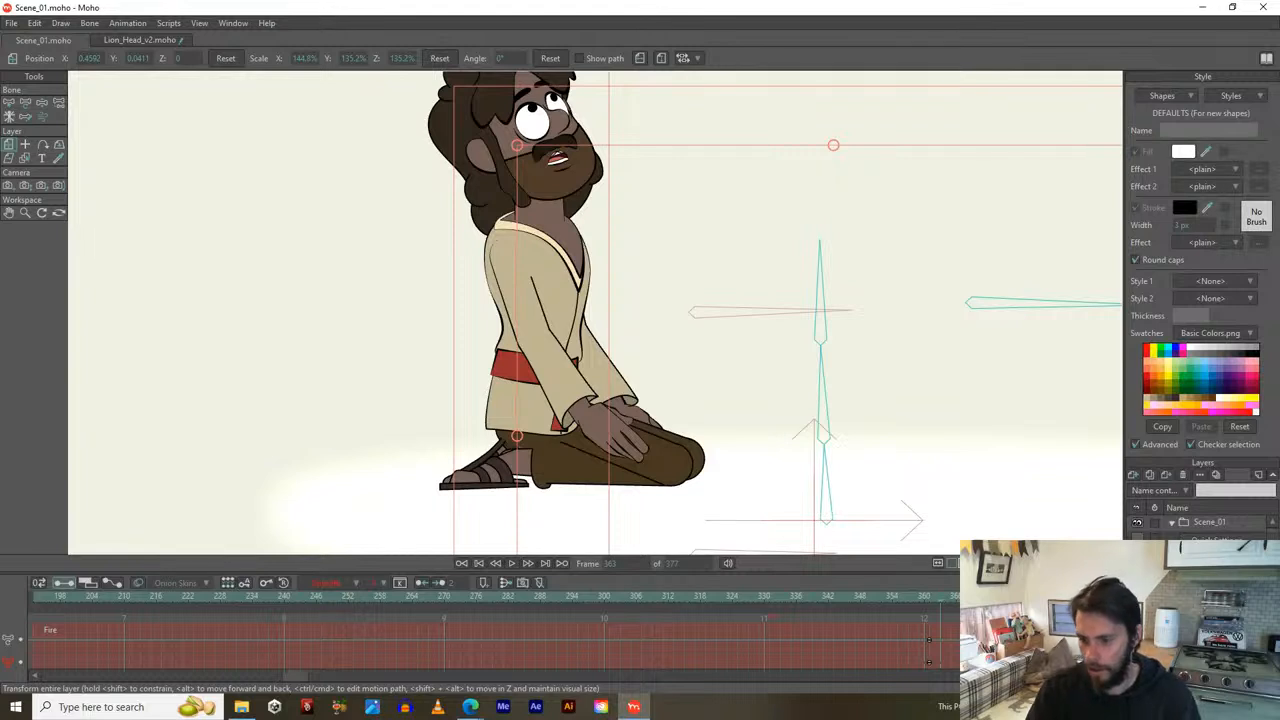
{"action": "left_click", "coordinate": [1210, 522]}
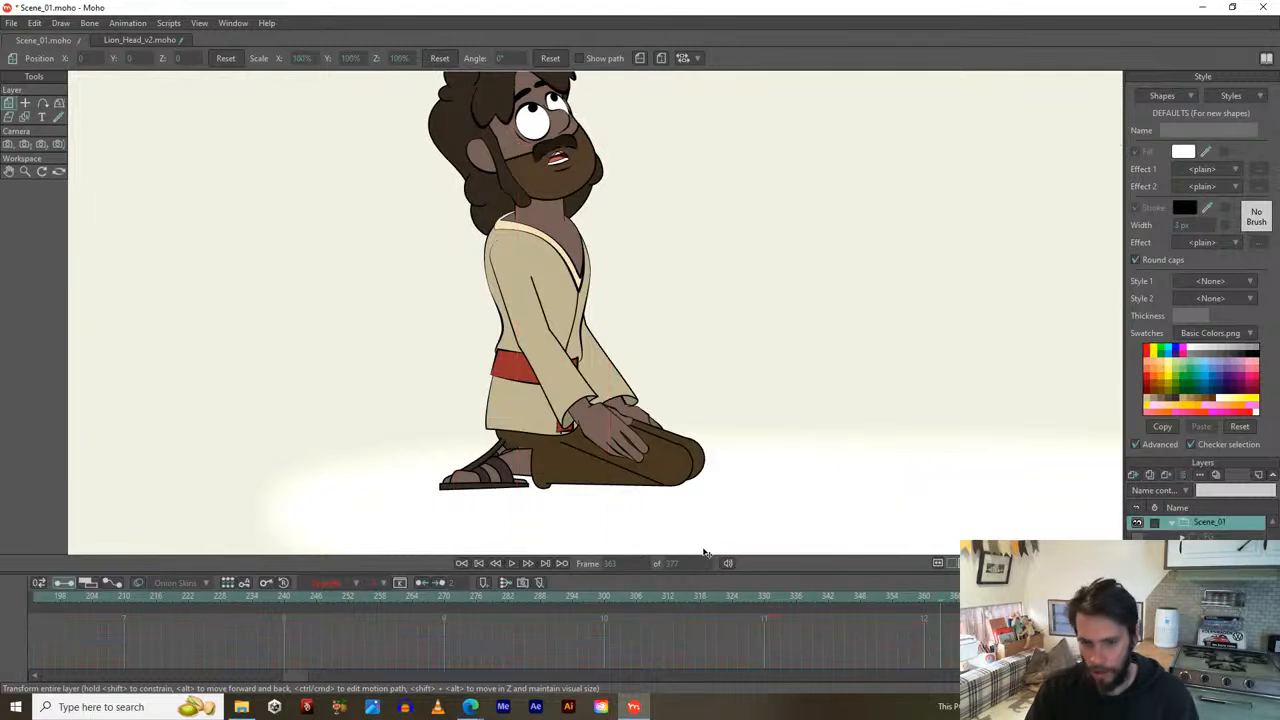
{"action": "key", "text": "space"}
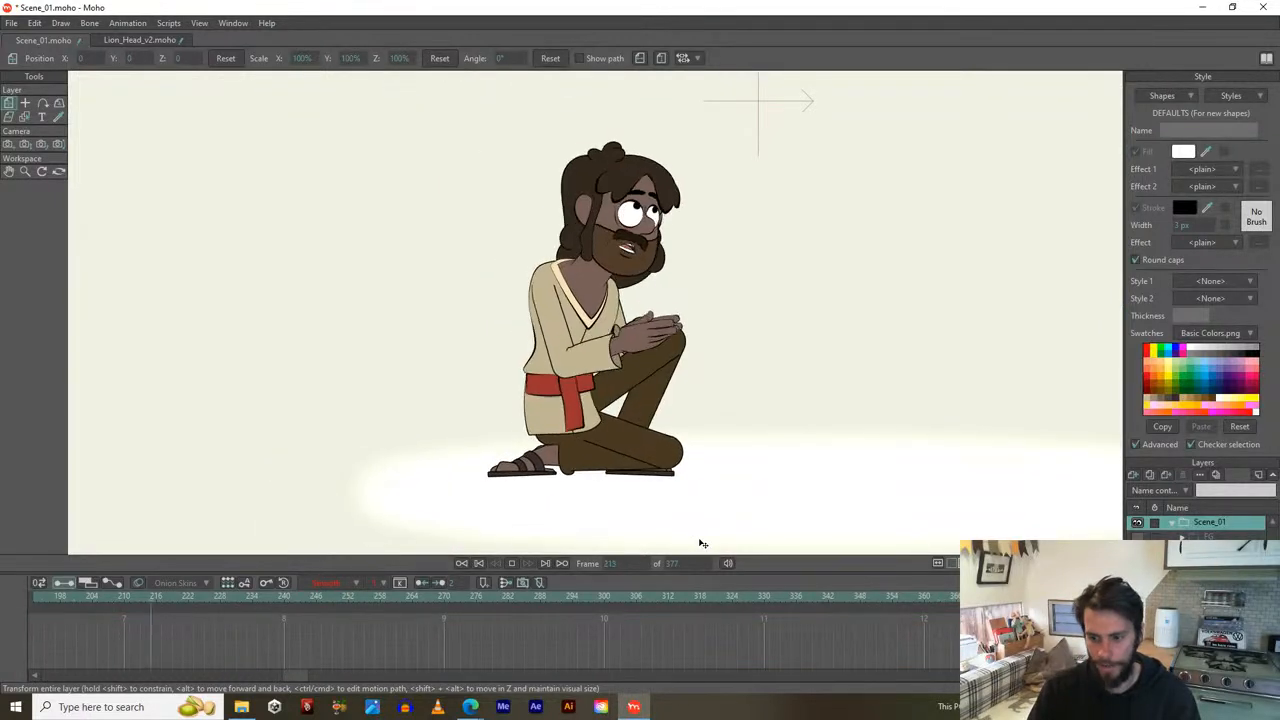
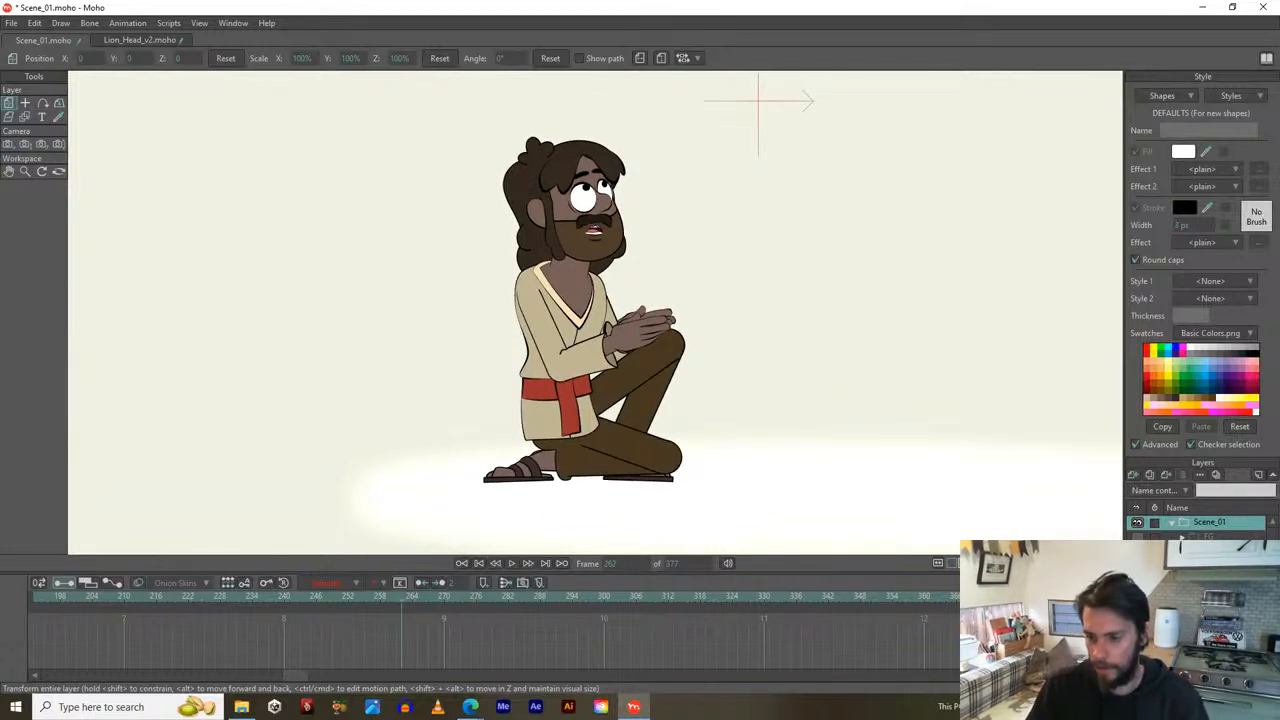
Step through the Fire bone layers one by one to inspect their bones and settings.
{"action": "left_click", "coordinate": [1210, 600]}
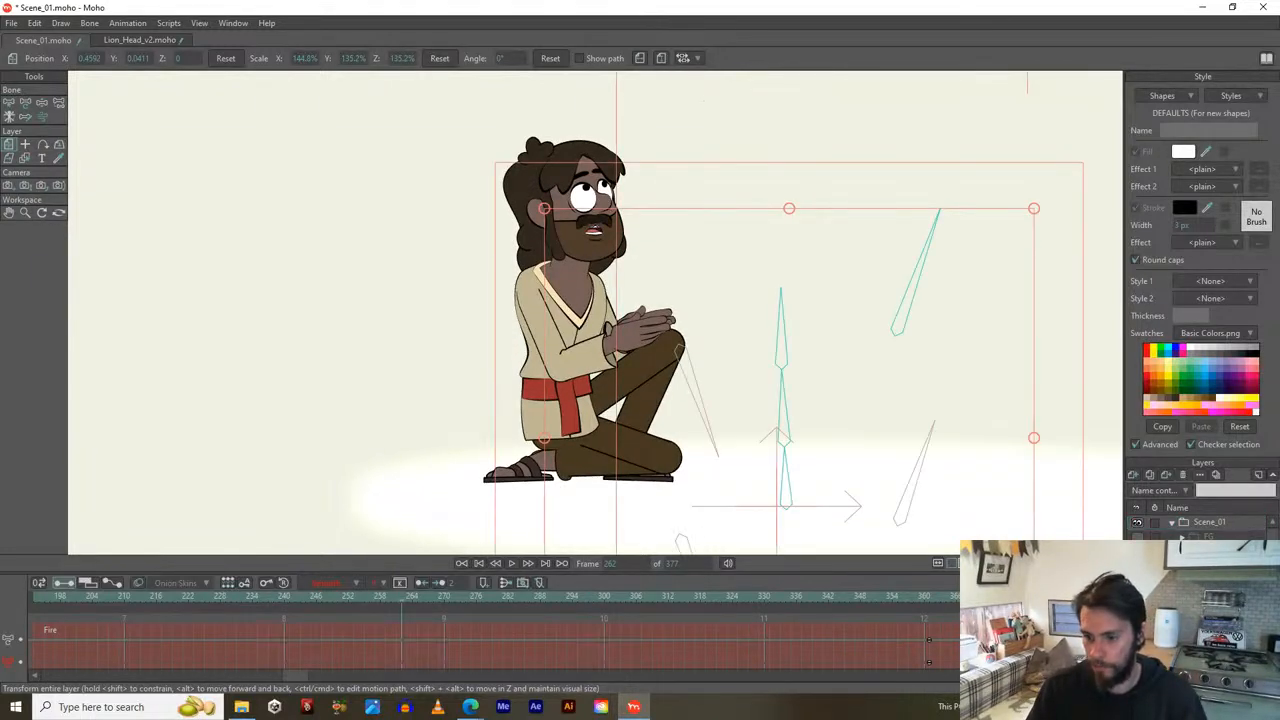
{"action": "left_click", "coordinate": [1210, 612]}
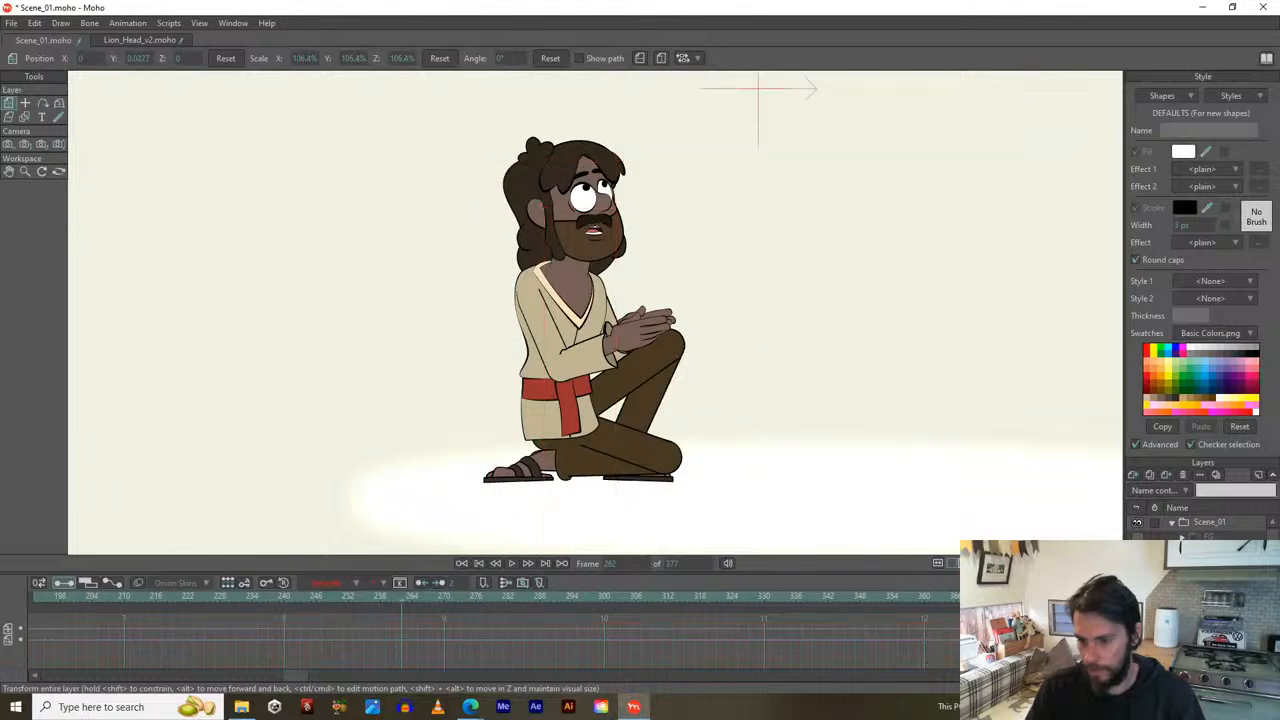
{"action": "left_click", "coordinate": [1210, 625]}
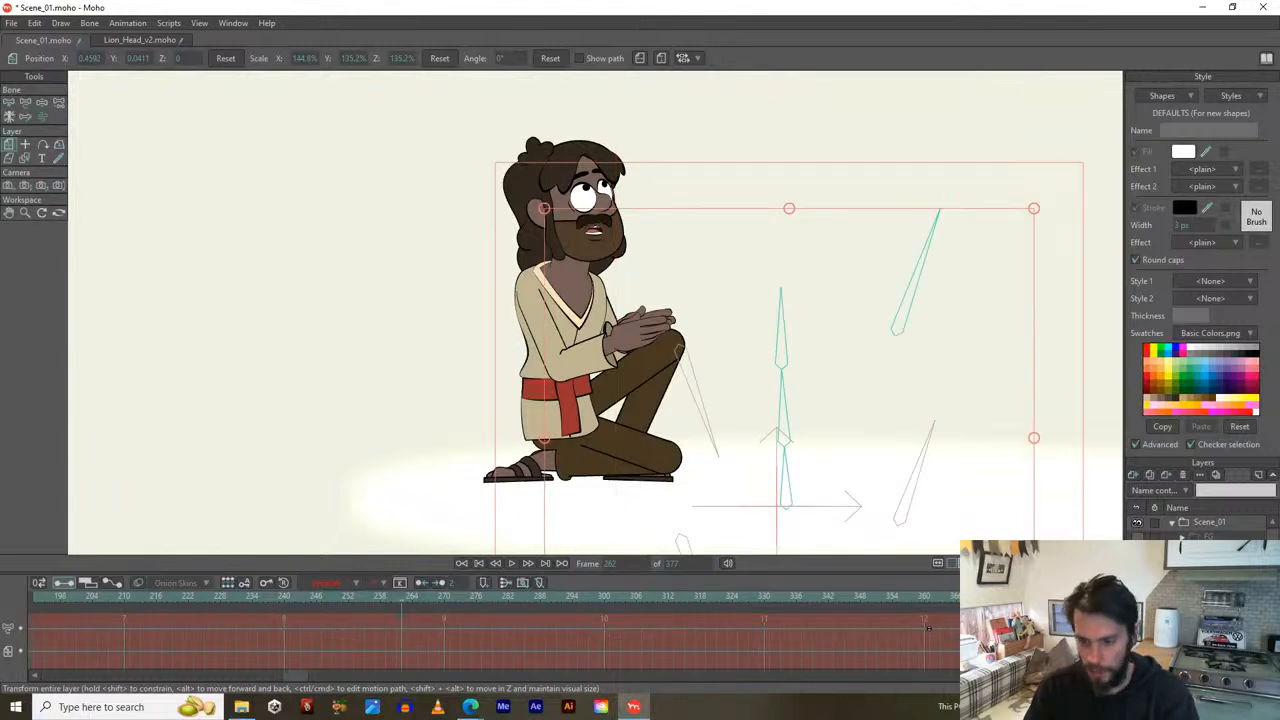
{"action": "left_click", "coordinate": [1210, 638]}
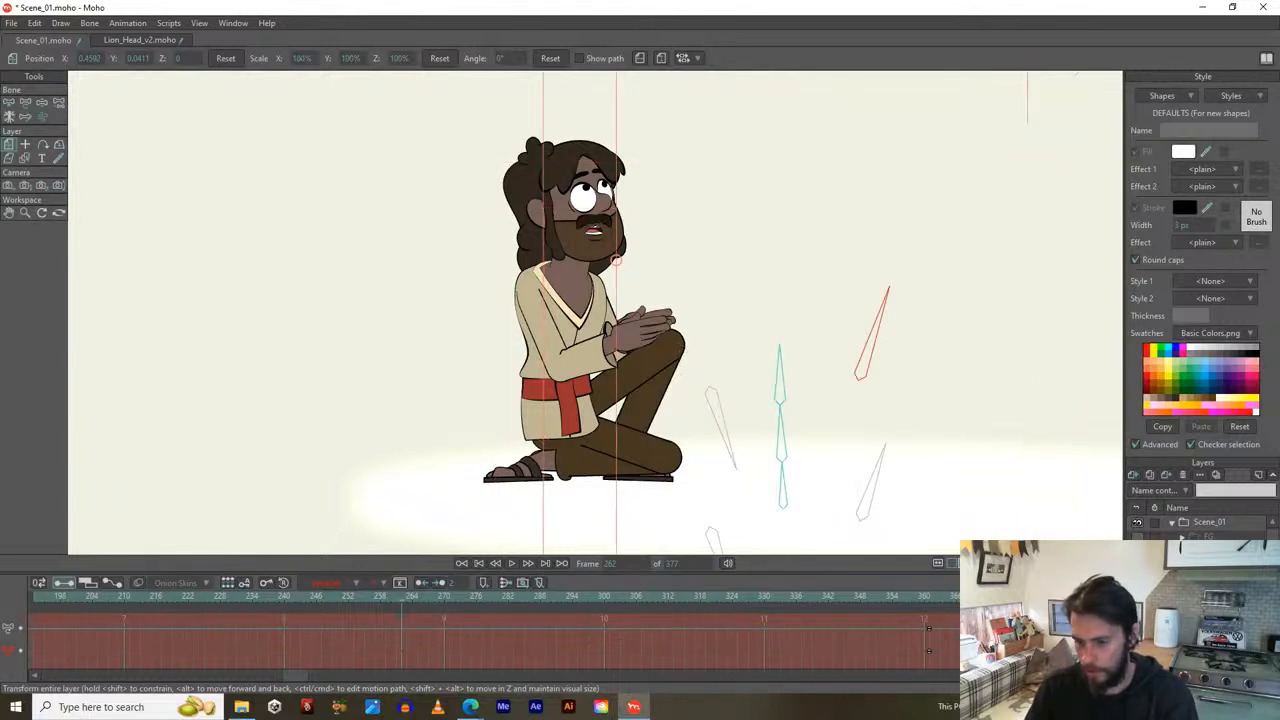
{"action": "right_click", "coordinate": [1210, 650]}
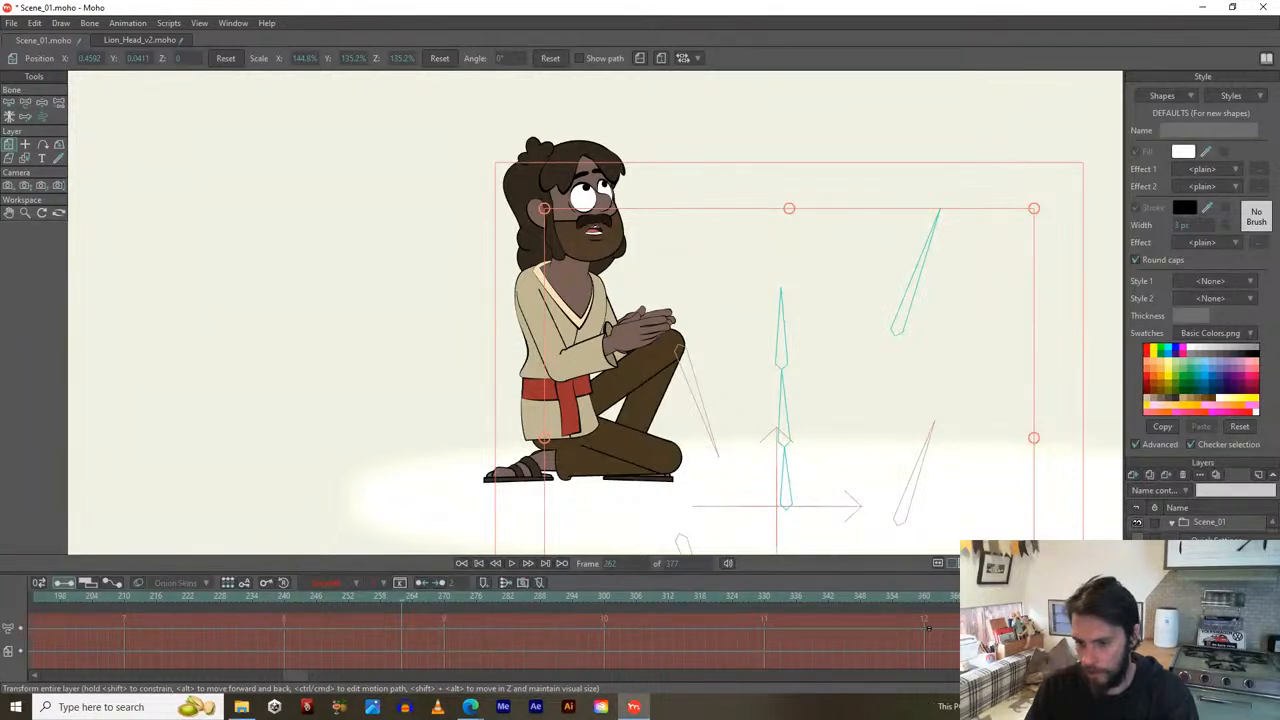
{"action": "left_click", "coordinate": [1210, 650]}
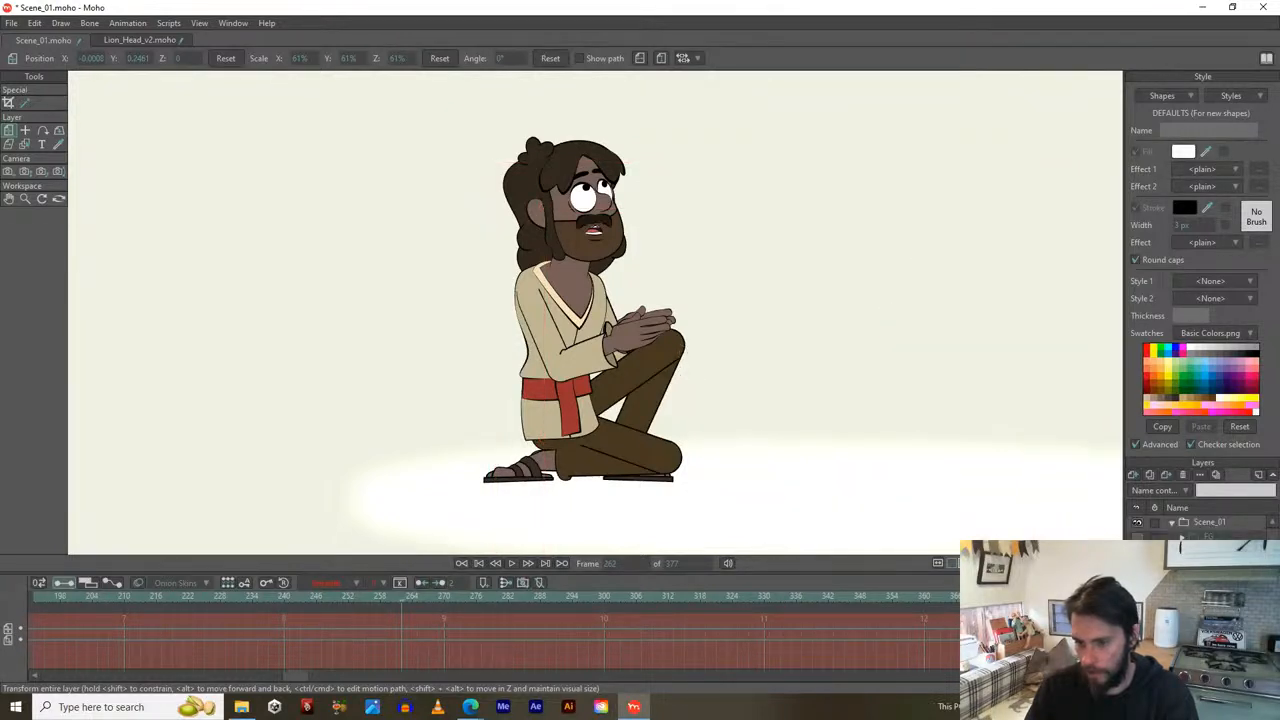
Inspect the flame vector layer's outline points, then return to the Scene_01 group layer.
{"action": "left_click", "coordinate": [1210, 640]}
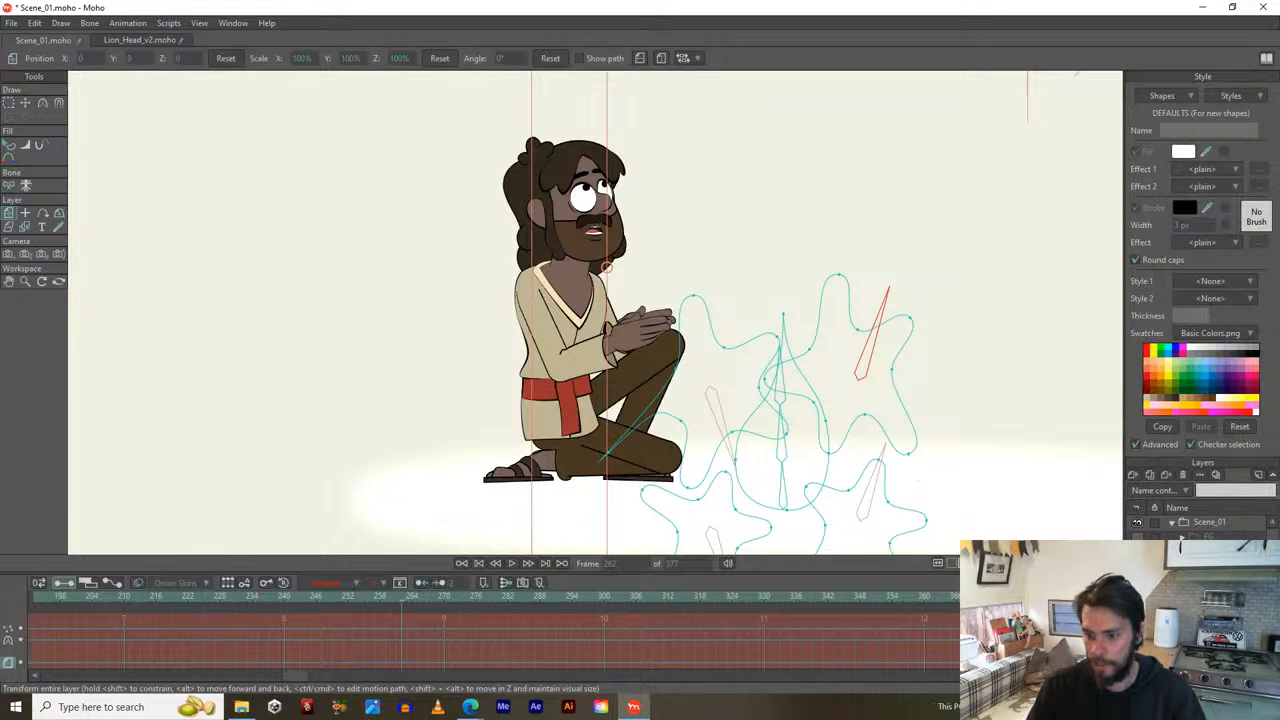
{"action": "left_click", "coordinate": [1210, 645]}
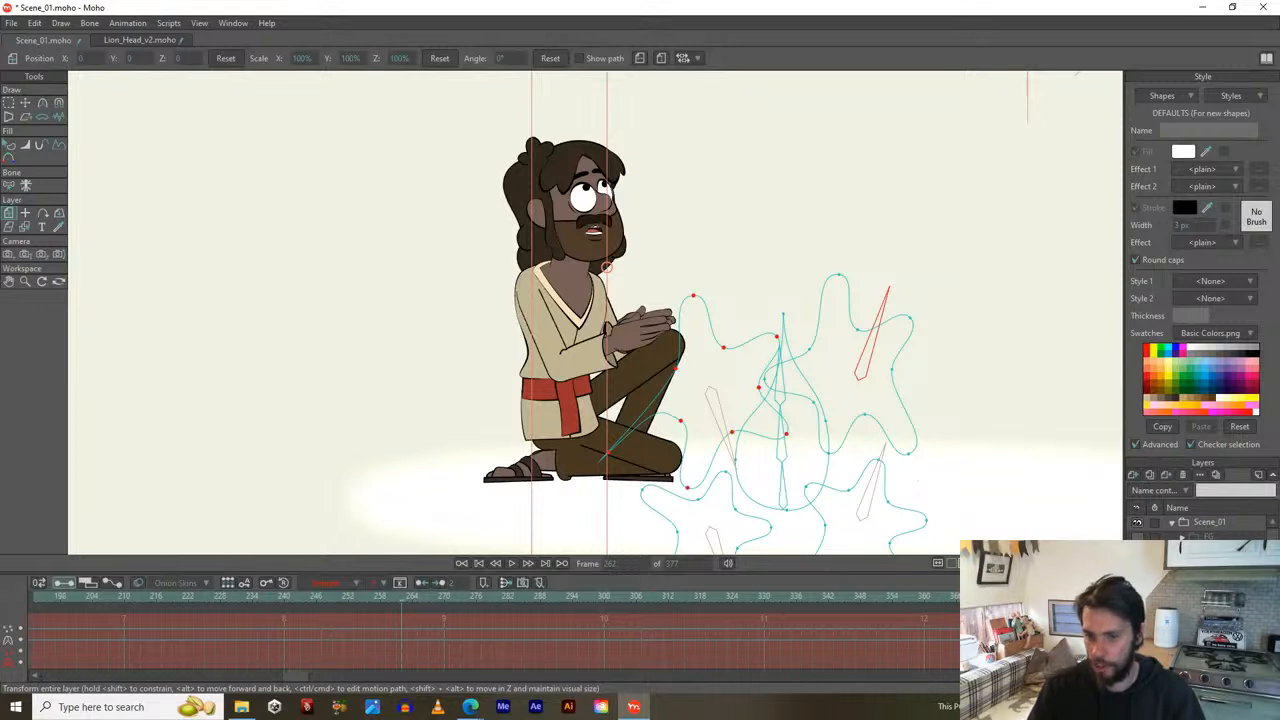
{"action": "left_click", "coordinate": [1210, 645]}
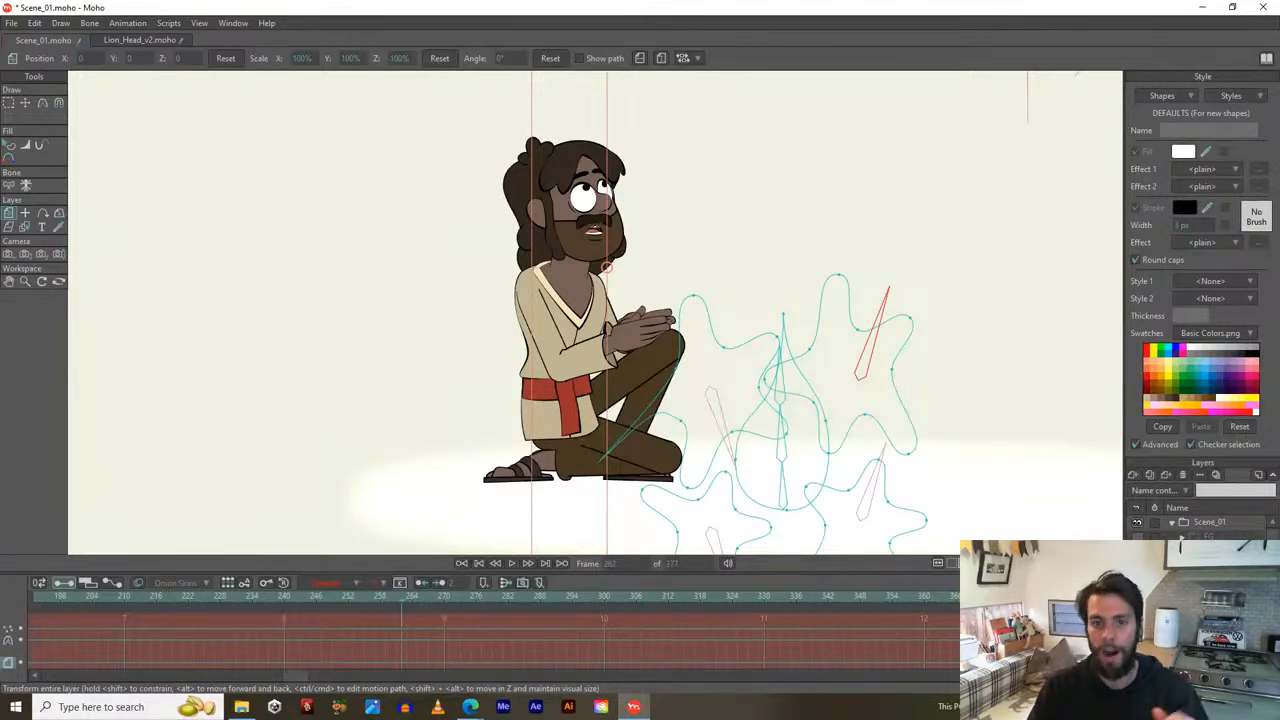
{"action": "left_click", "coordinate": [1210, 645]}
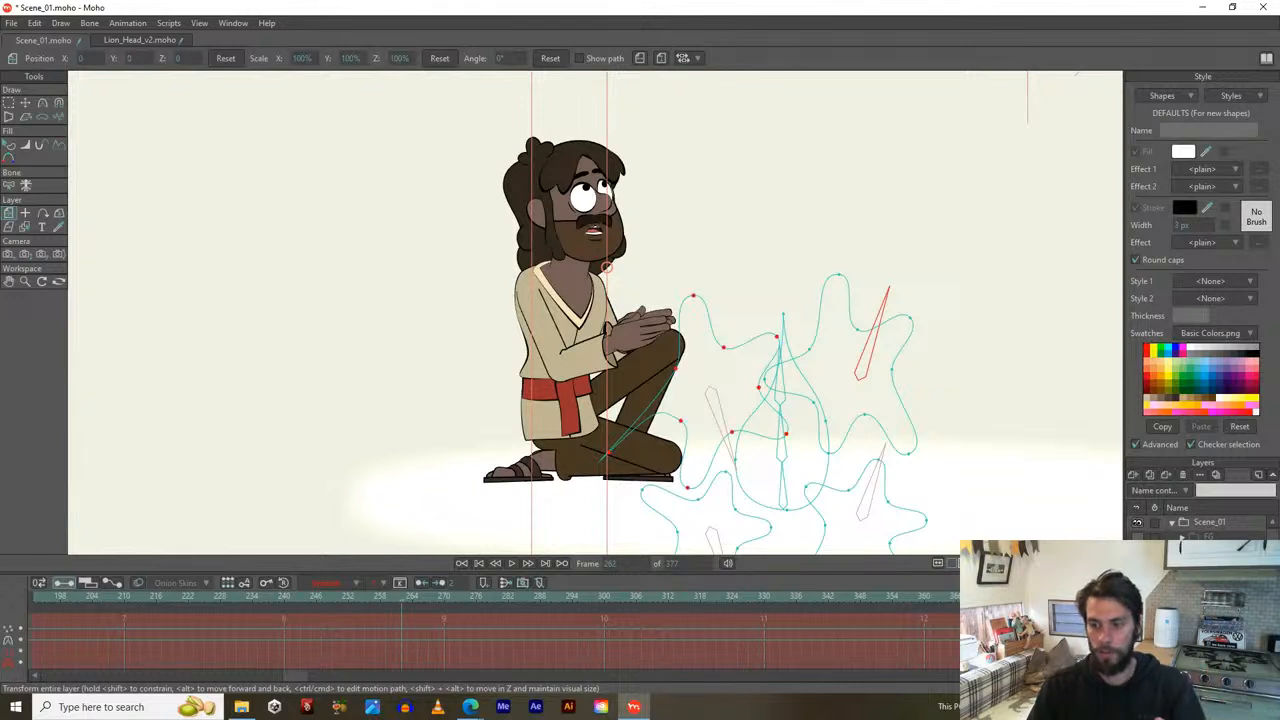
{"action": "left_click", "coordinate": [1210, 645]}
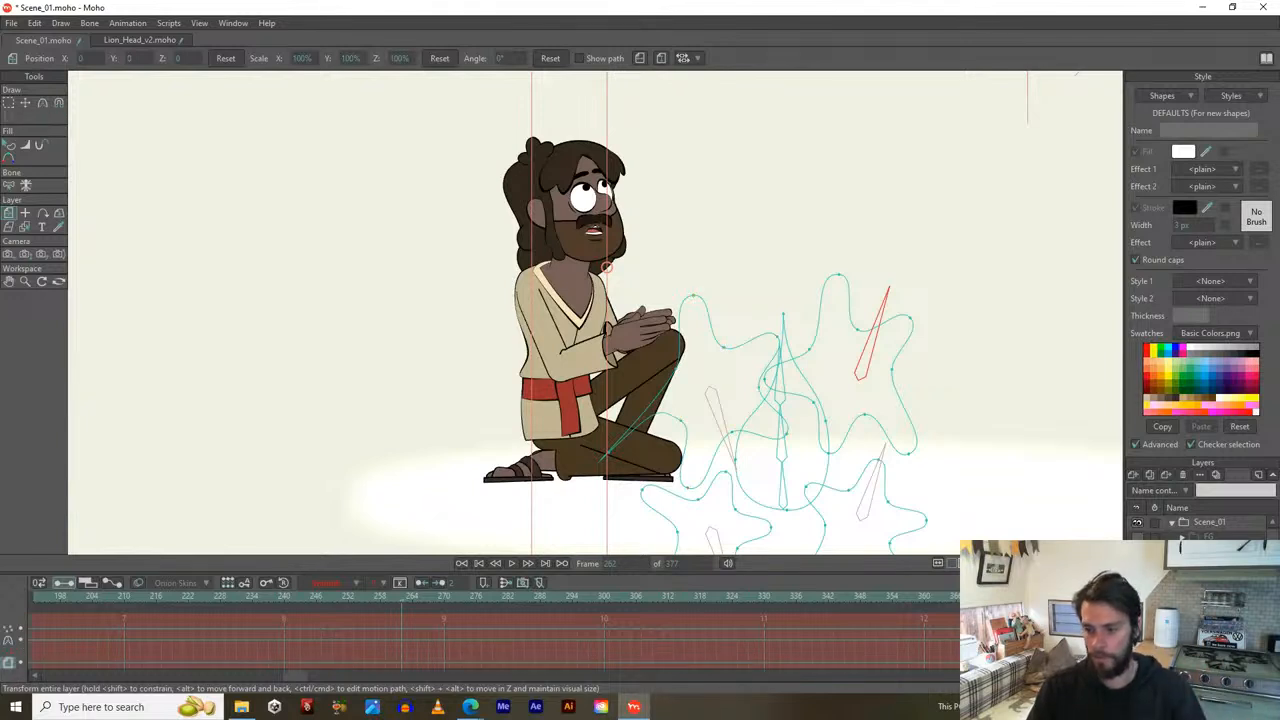
{"action": "left_click", "coordinate": [1155, 560]}
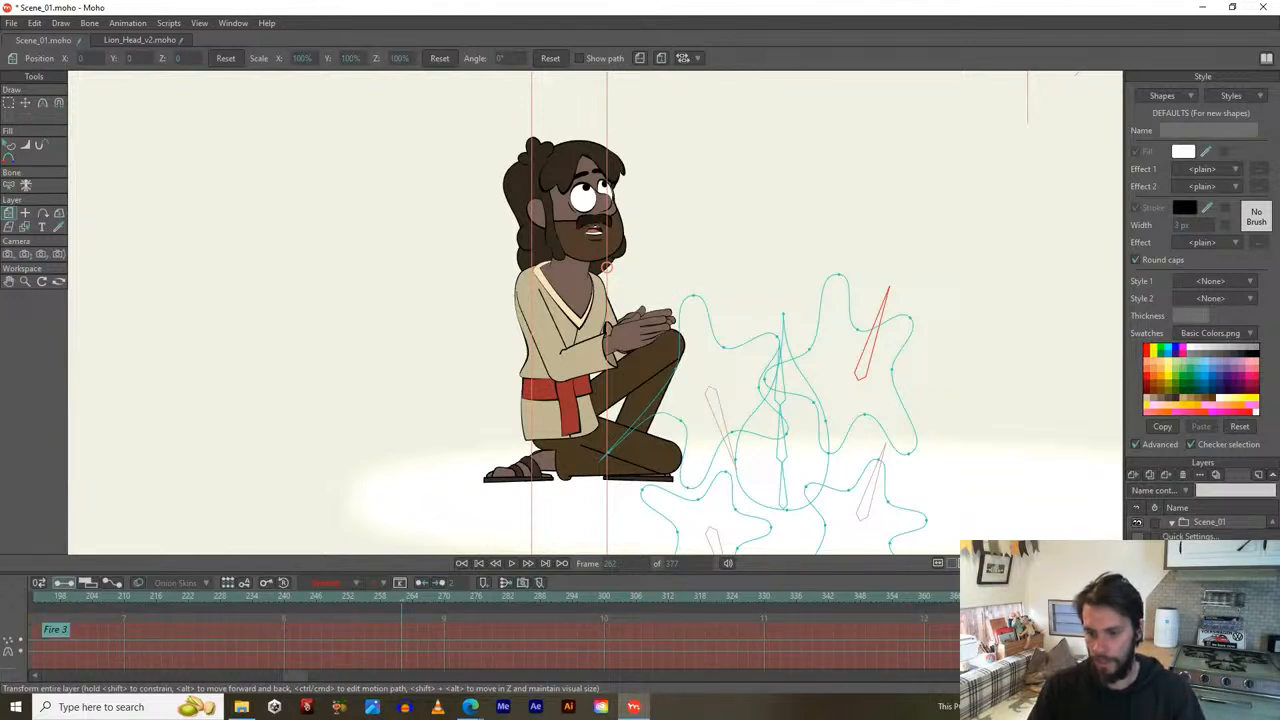
{"action": "left_click", "coordinate": [1182, 523]}
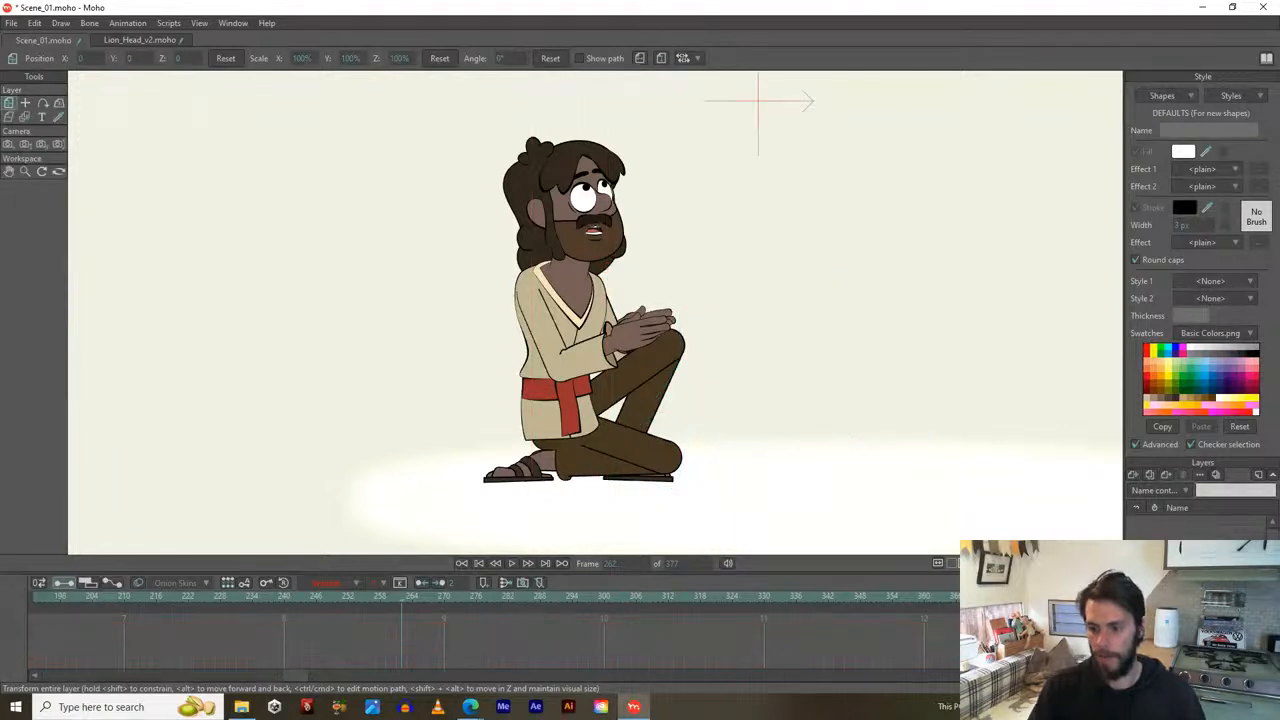
Play and stop the animation, jump to frame 361, and select the fire's bone layer.
{"action": "key", "text": "space"}
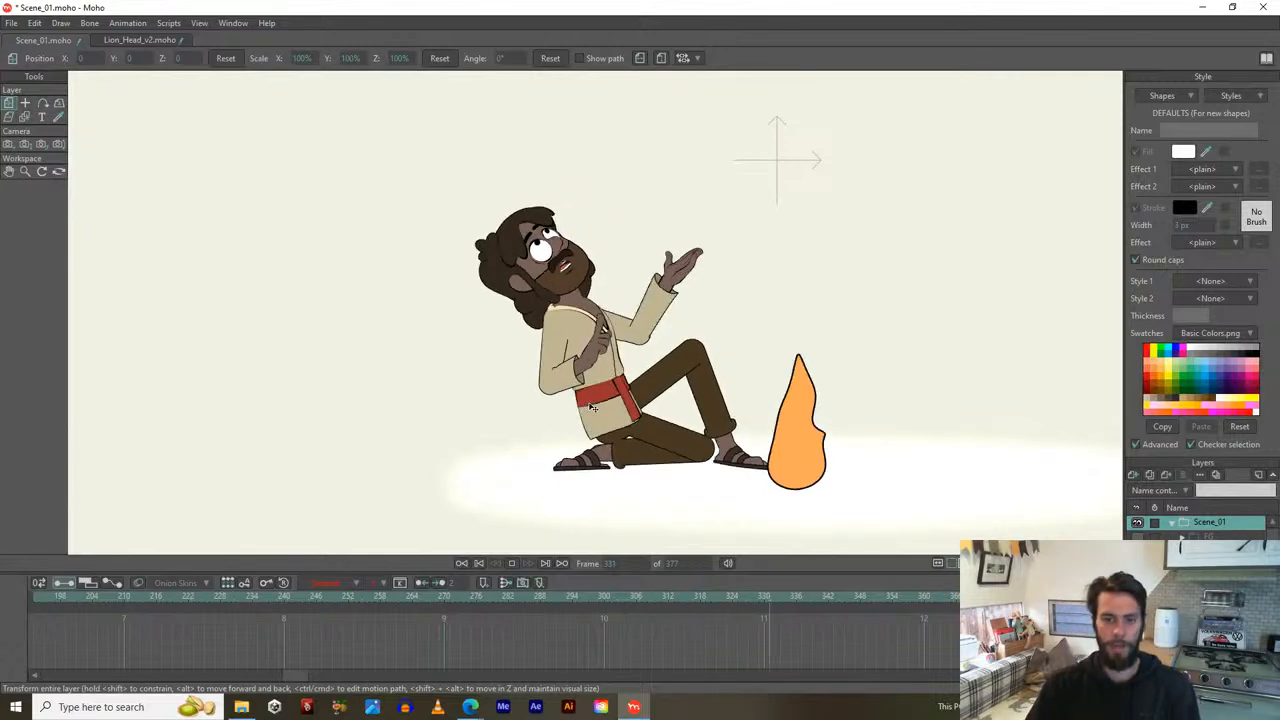
{"action": "key", "text": "space"}
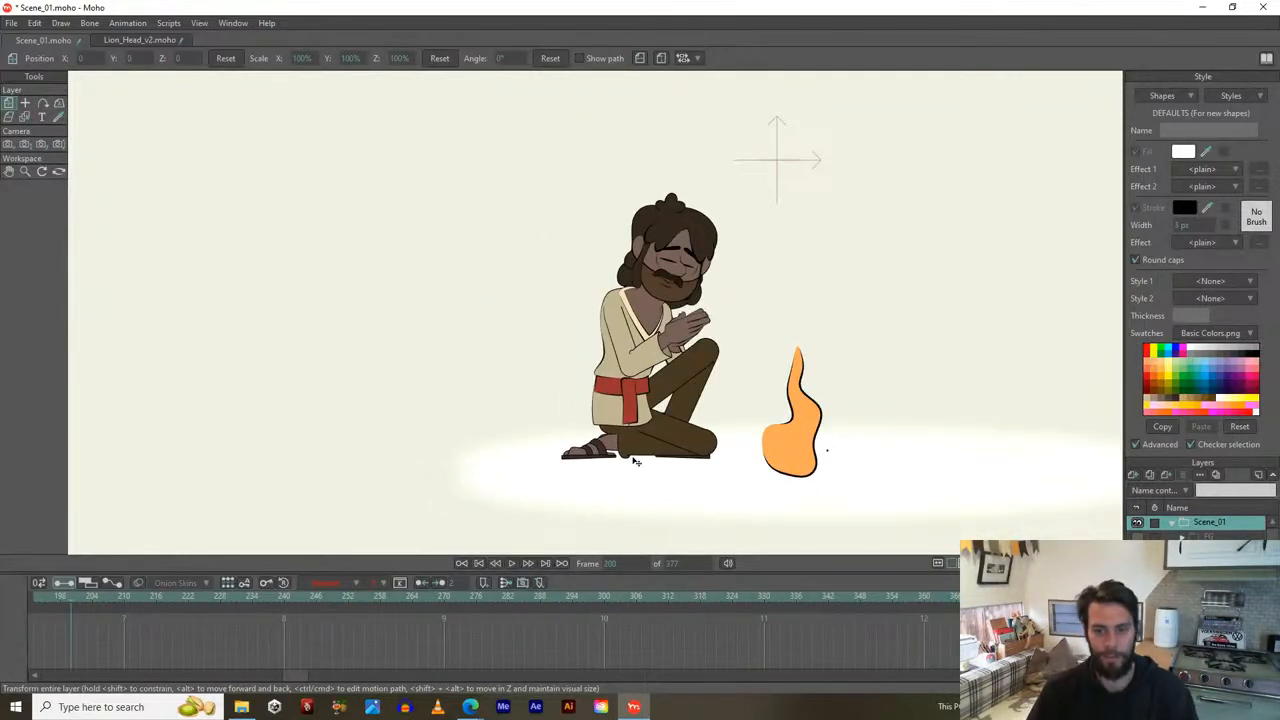
{"action": "left_click", "coordinate": [930, 595]}
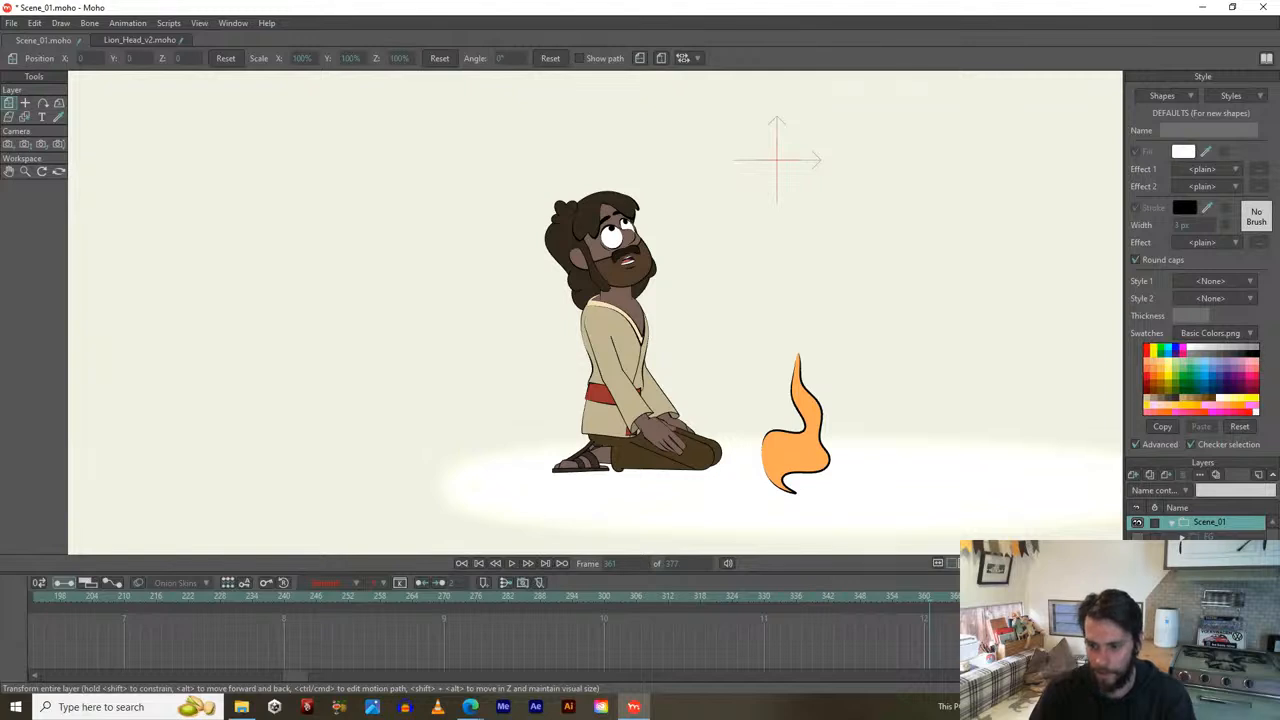
{"action": "left_click", "coordinate": [1200, 585]}
Frame the fire rig, scrub to frame 375, play to 347, then loop Scene_01's full animation.
{"action": "scroll", "coordinate": [983, 490], "scroll_direction": "down", "scroll_amount": 2}
{"action": "left_click_drag", "start_coordinate": [937, 488], "coordinate": [838, 399]}
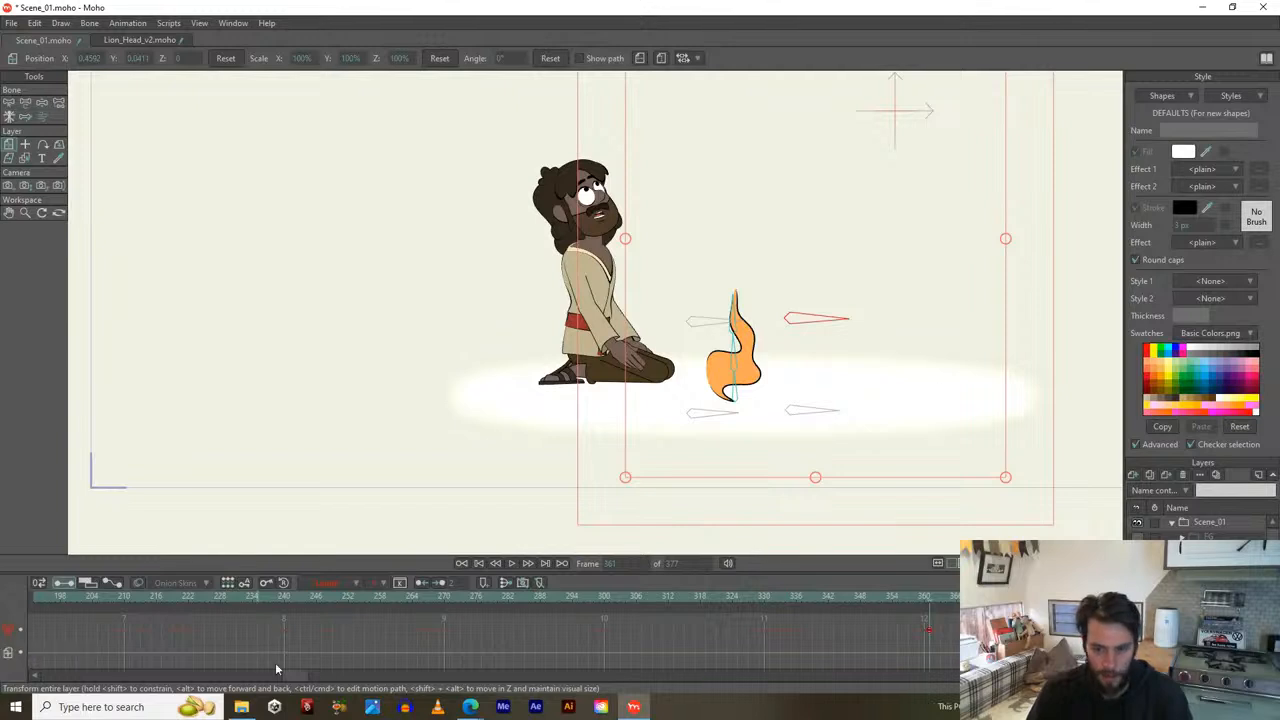
{"action": "left_click_drag", "start_coordinate": [932, 605], "coordinate": [938, 605]}
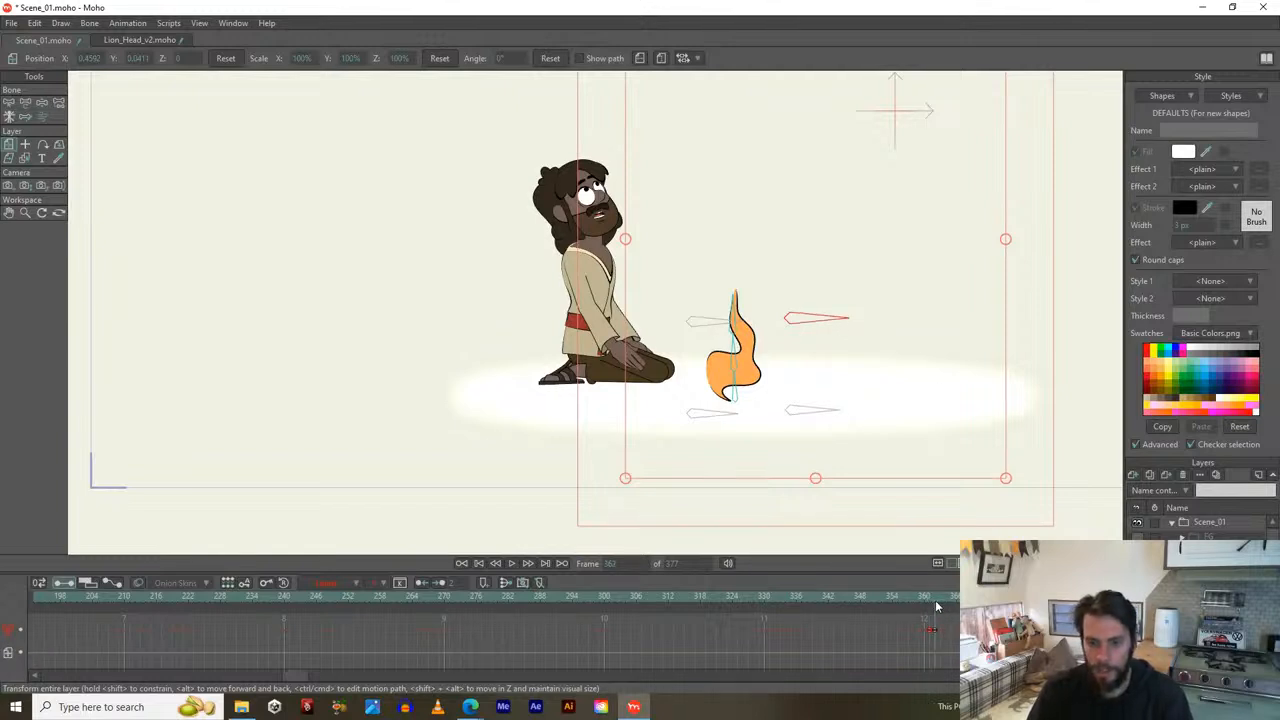
{"action": "left_click_drag", "start_coordinate": [928, 602], "coordinate": [462, 489]}
{"action": "key", "text": "space"}
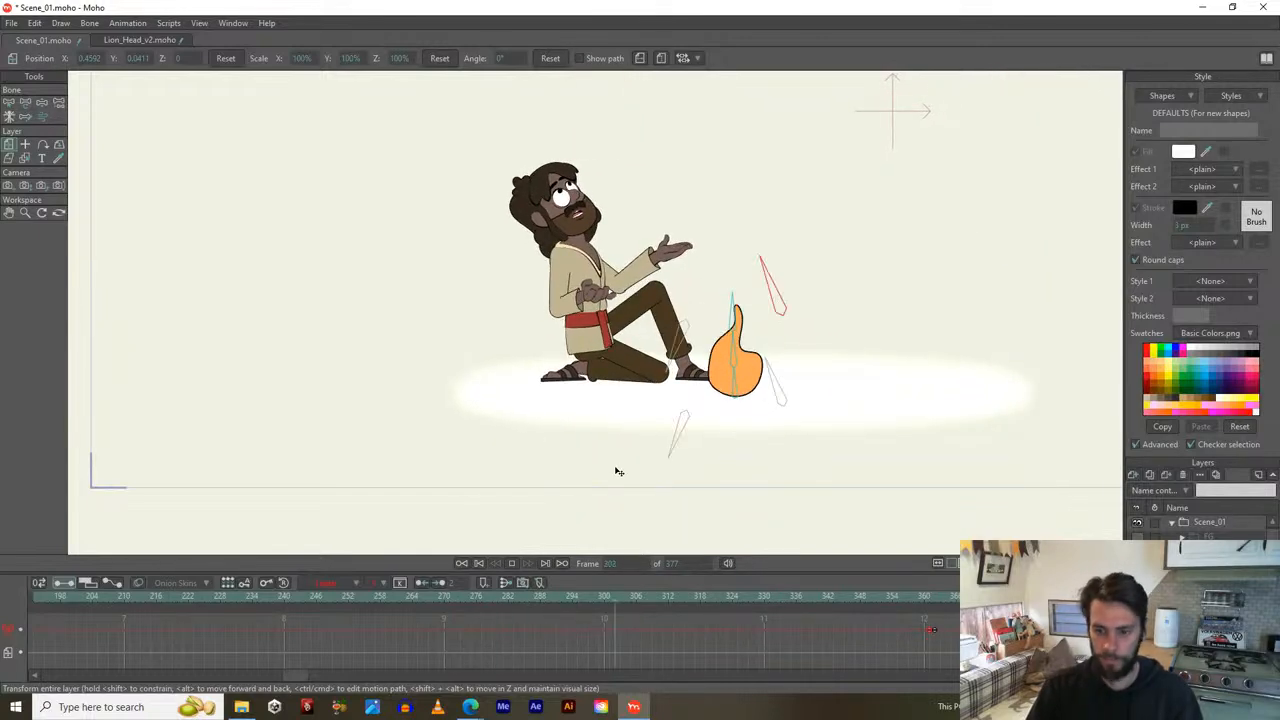
{"action": "key", "text": "space"}
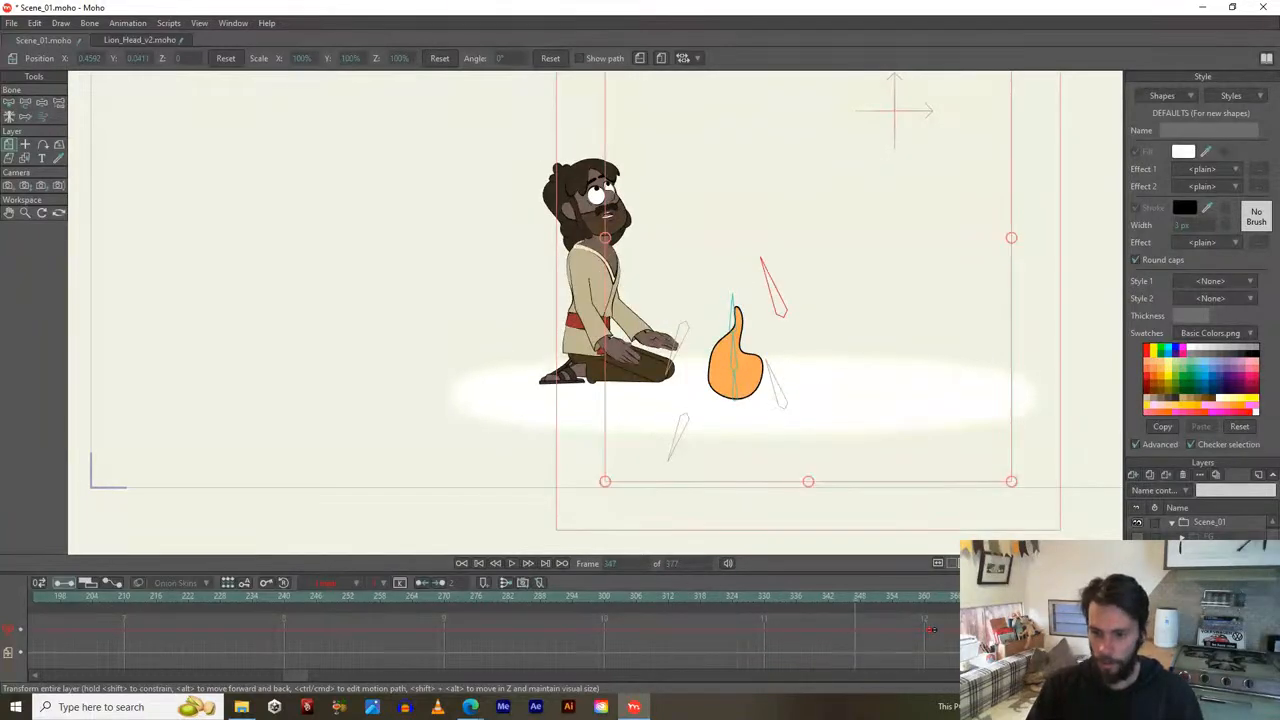
{"action": "left_click", "coordinate": [1208, 522]}
{"action": "key", "text": "space"}
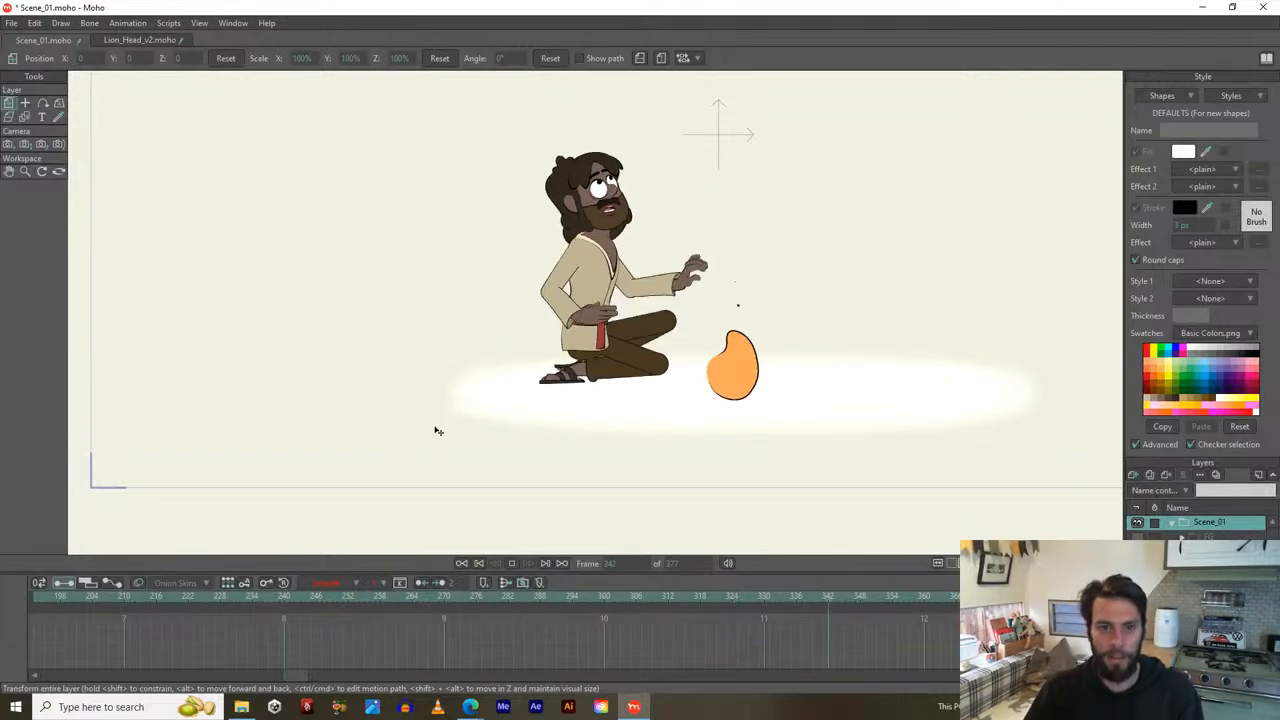
Scrub through the poses, zoom onto the character, and settle on frame 330.
{"action": "left_click_drag", "start_coordinate": [566, 598], "coordinate": [765, 597]}
{"action": "scroll", "coordinate": [620, 420], "scroll_direction": "up", "scroll_amount": 3}
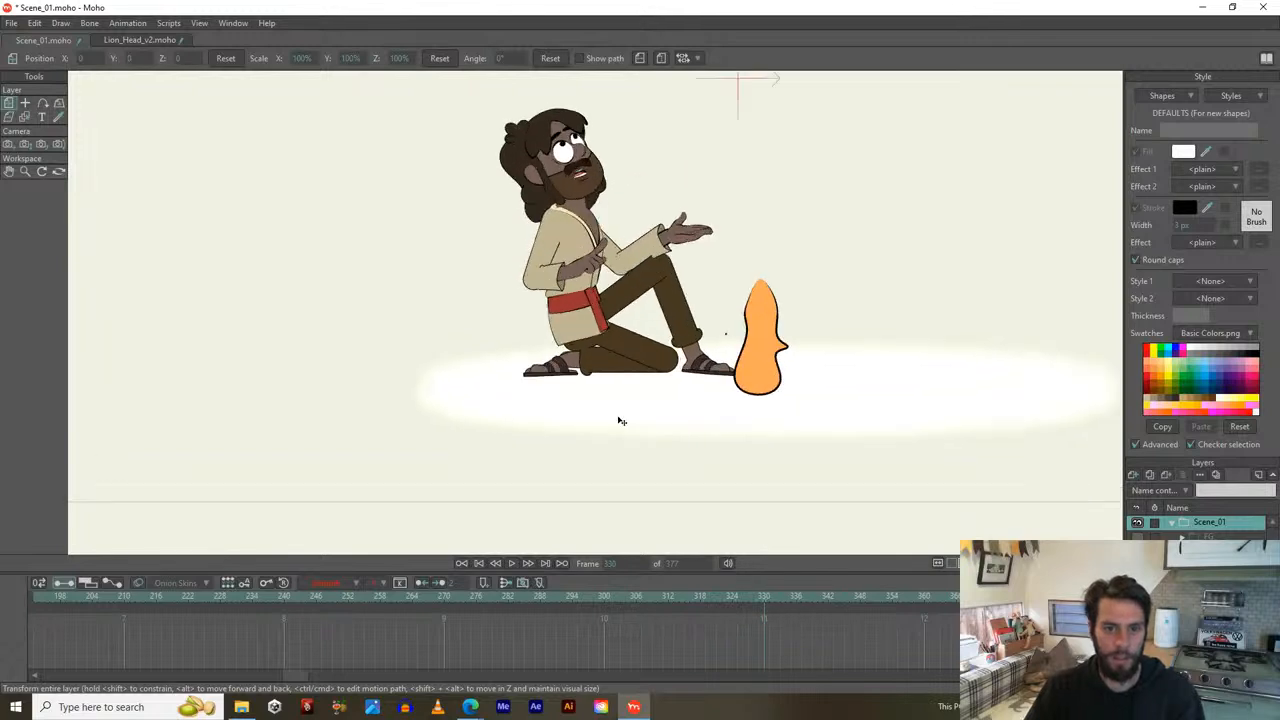
{"action": "left_click_drag", "start_coordinate": [662, 308], "coordinate": [691, 458]}
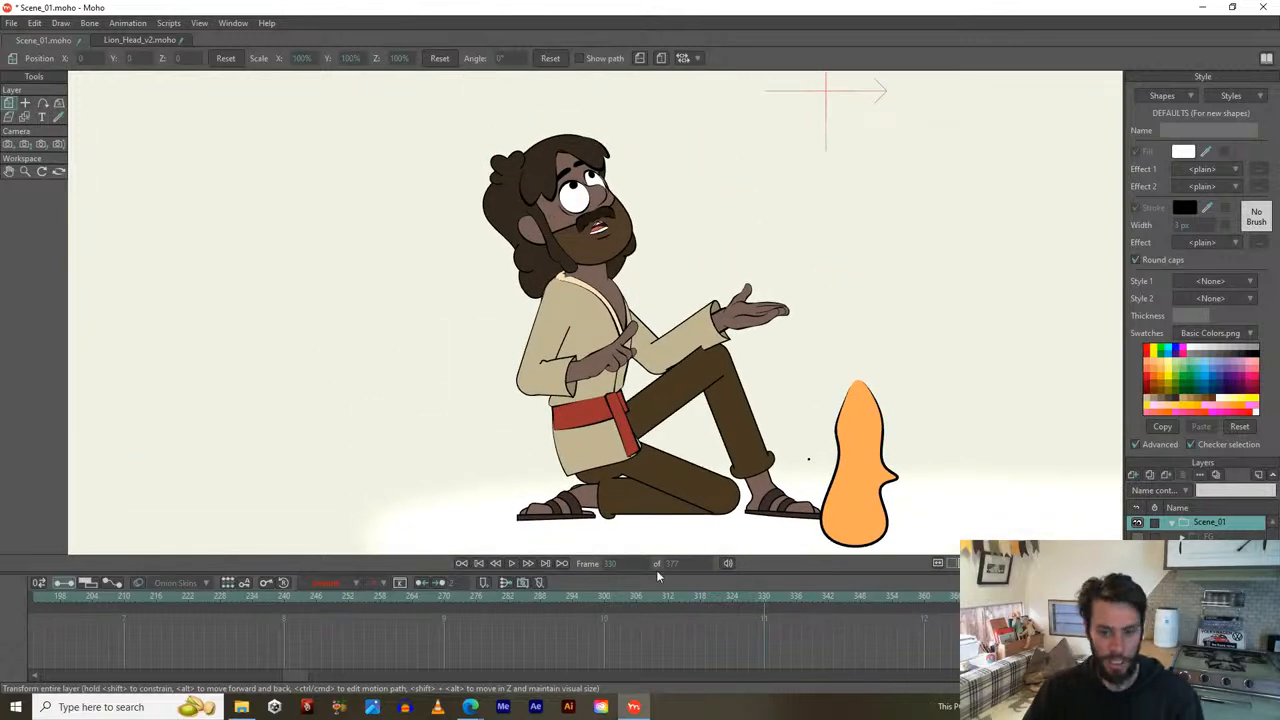
On the character bone layer, centre the view, pick B_Body and scrub frames 326–332.
{"action": "left_click", "coordinate": [1210, 596]}
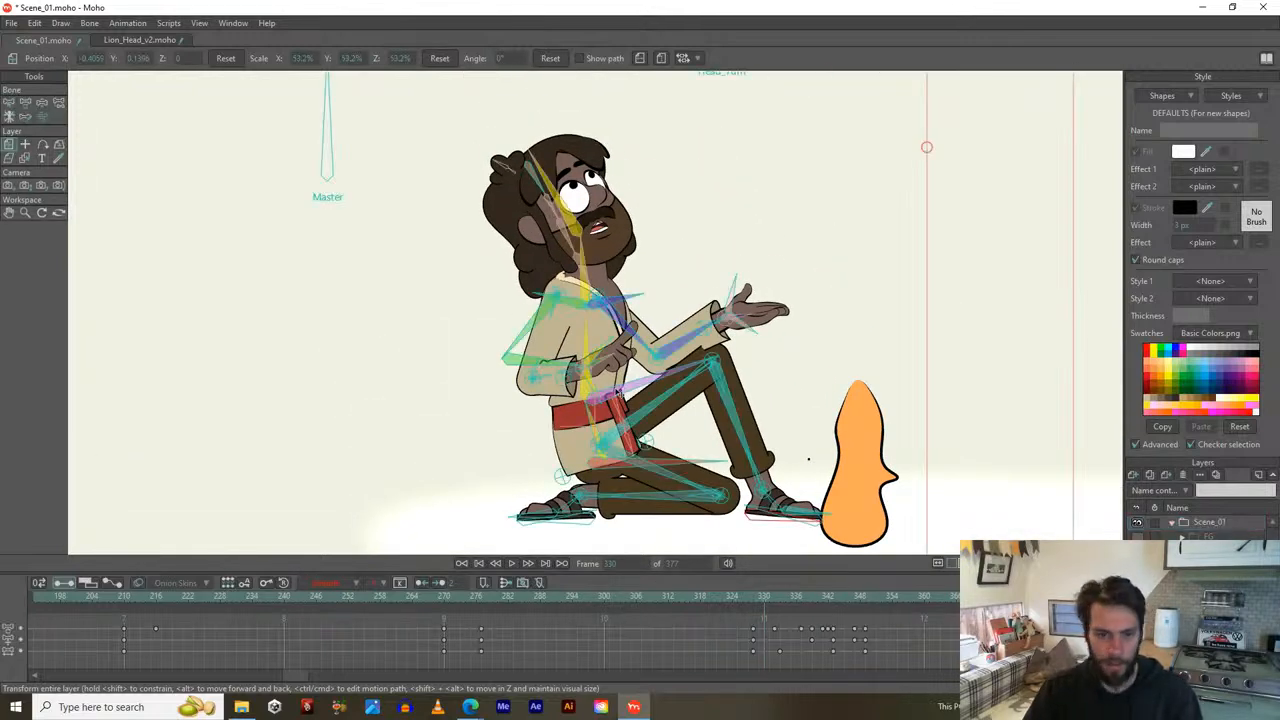
{"action": "key", "text": "t"}
{"action": "left_click", "coordinate": [748, 596]}
{"action": "left_click_drag", "start_coordinate": [748, 594], "coordinate": [779, 596]}
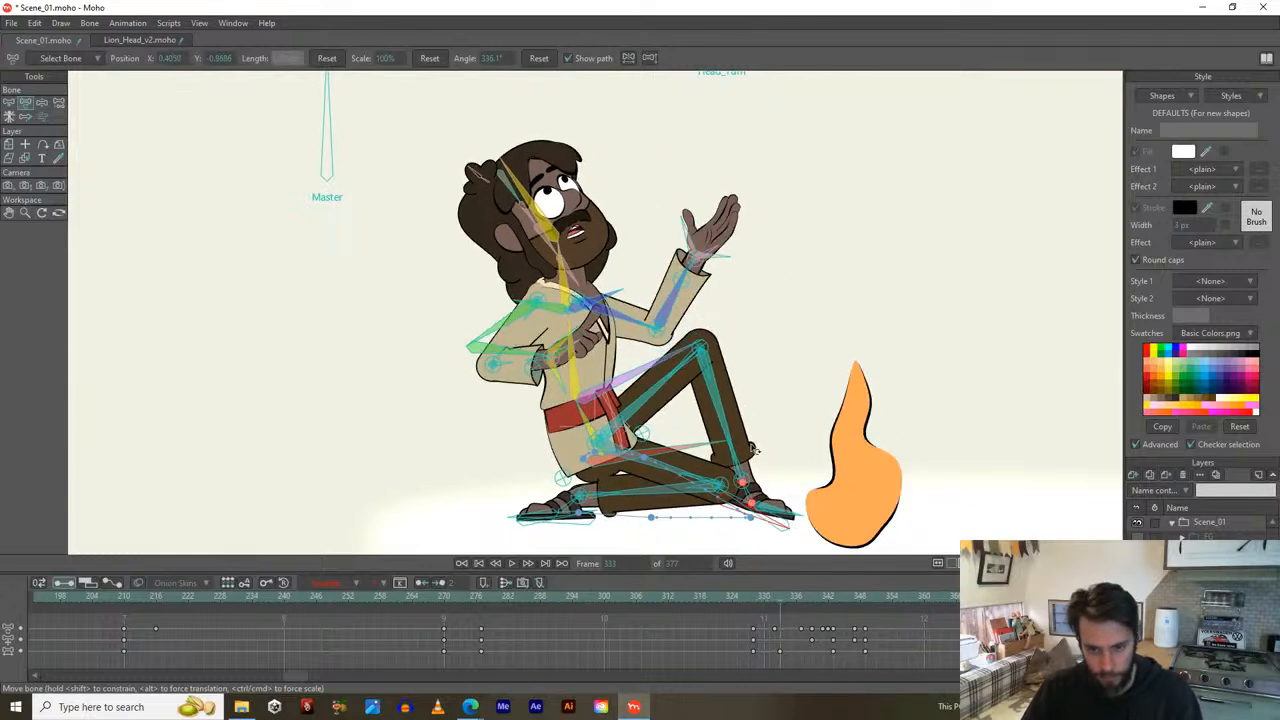
{"action": "left_click_drag", "start_coordinate": [624, 376], "coordinate": [548, 347]}
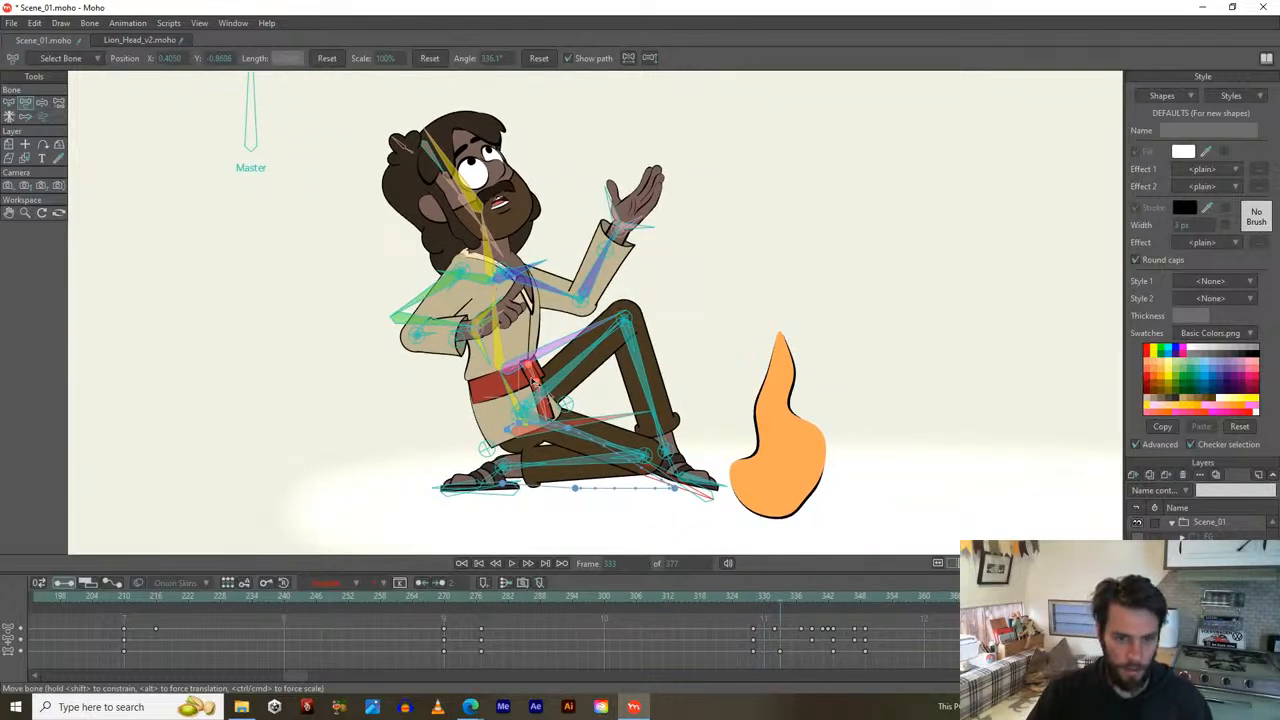
{"action": "key", "text": "z"}
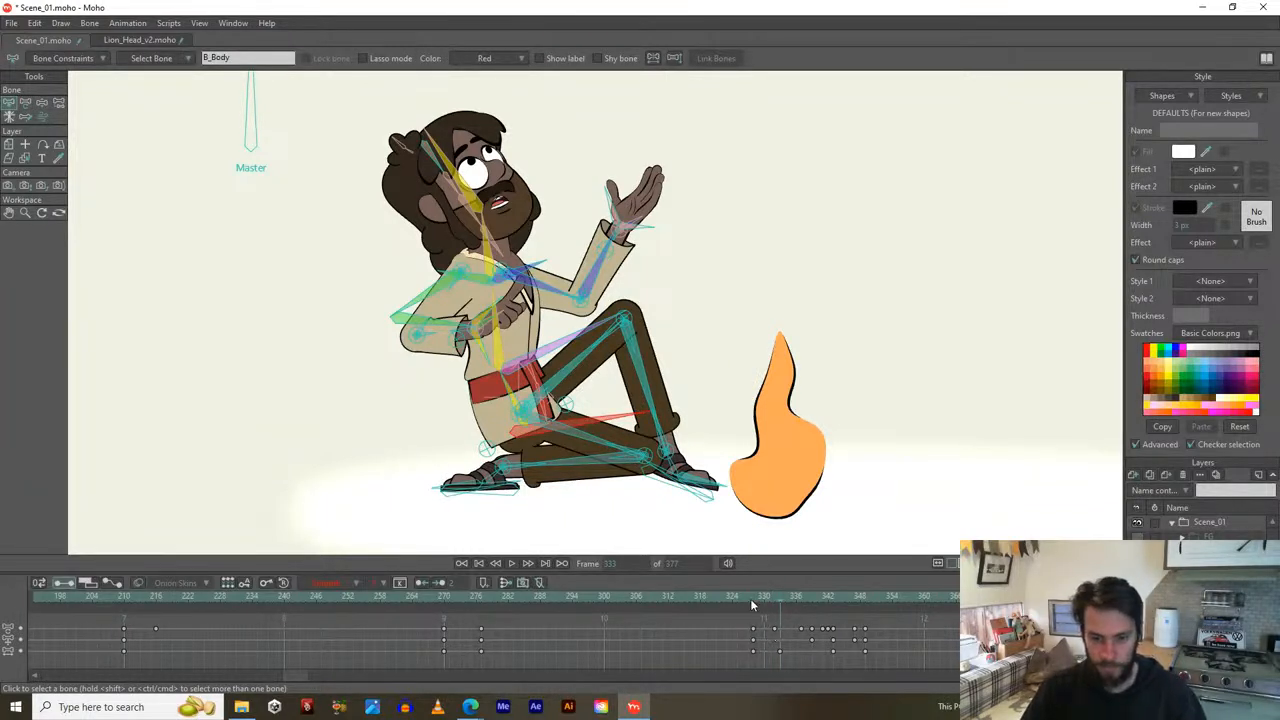
{"action": "left_click_drag", "start_coordinate": [750, 598], "coordinate": [801, 605]}
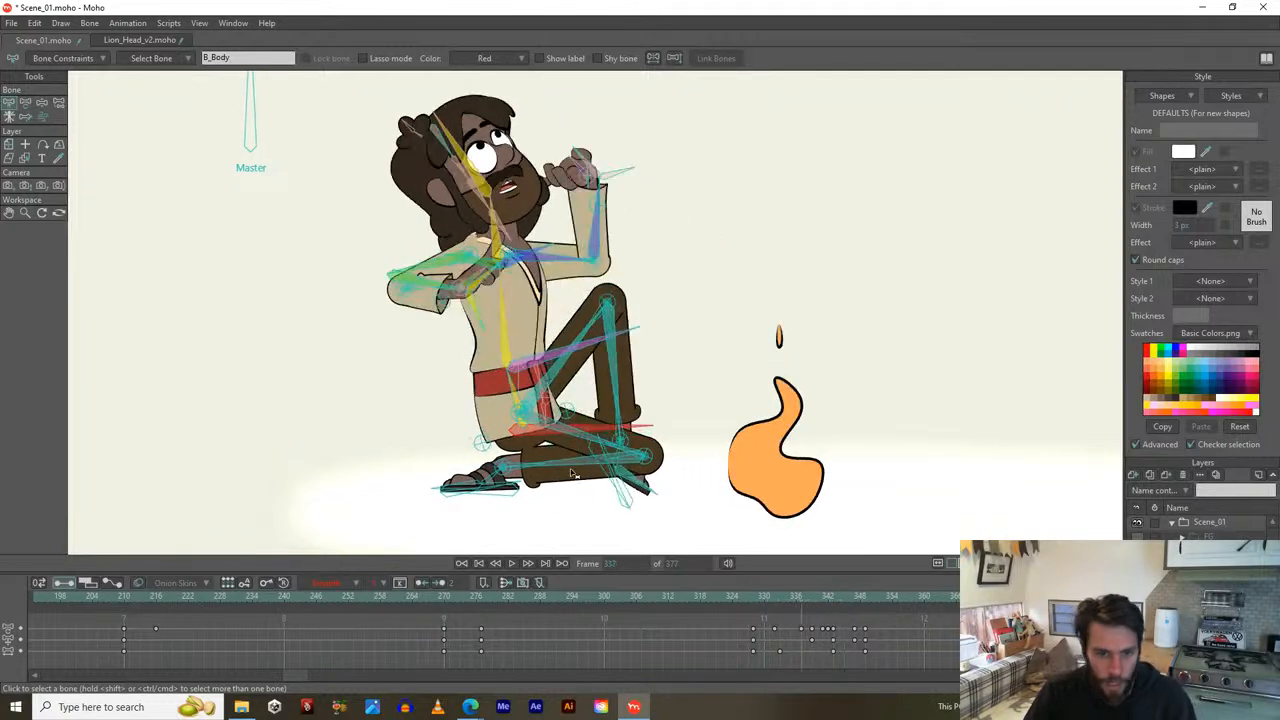
{"action": "scroll", "coordinate": [769, 638], "scroll_direction": "down", "scroll_amount": 3}
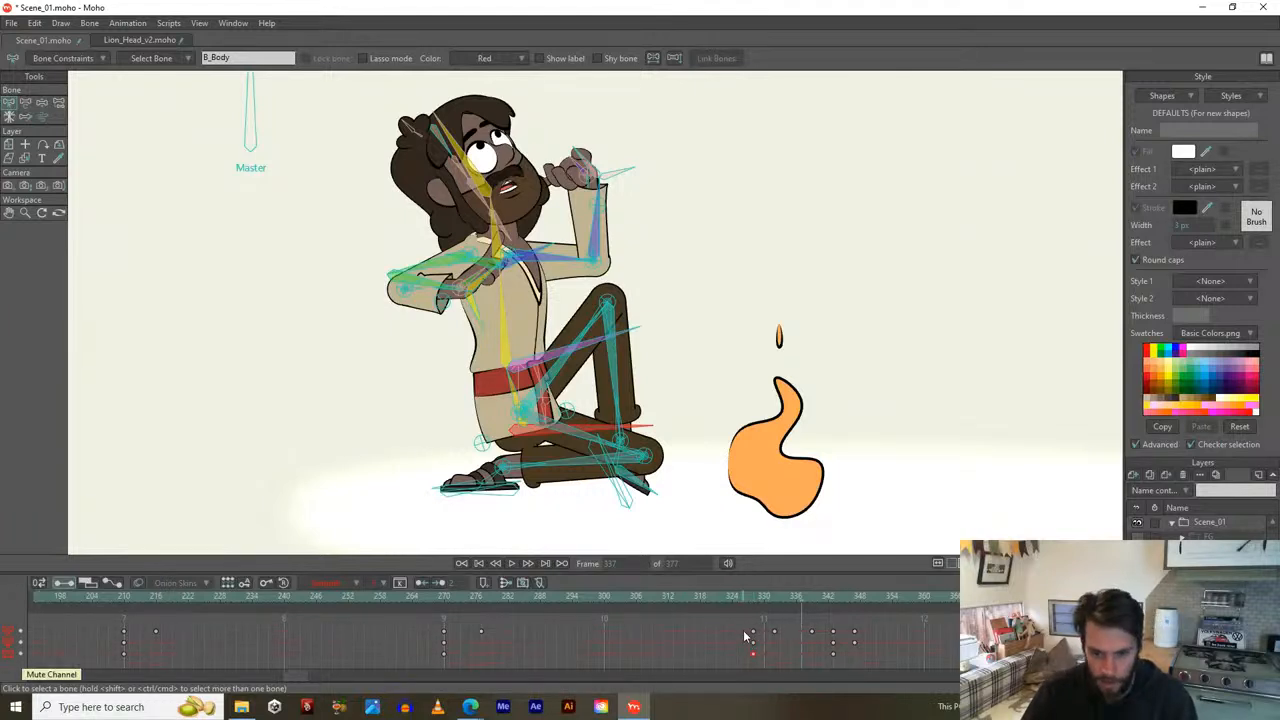
{"action": "left_click_drag", "start_coordinate": [757, 600], "coordinate": [743, 635]}
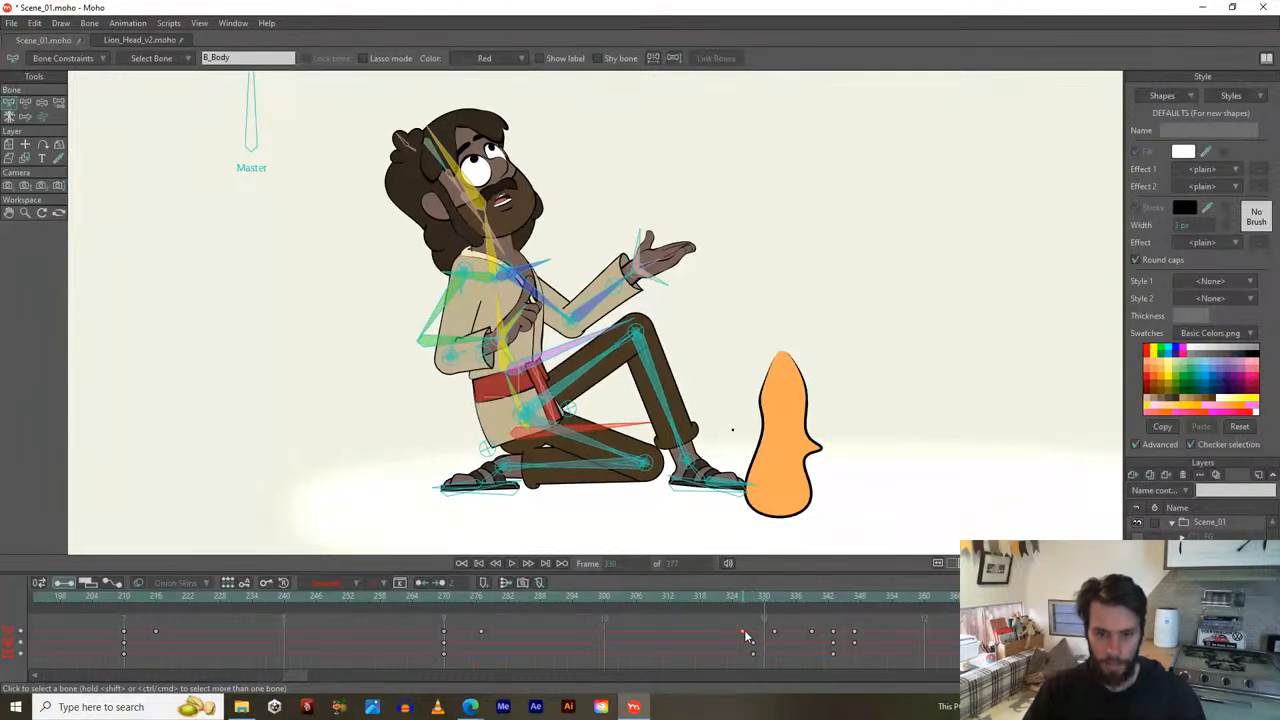
Show the timeline as motion curves and rescale the graph to fit them.
{"action": "left_click", "coordinate": [111, 584]}
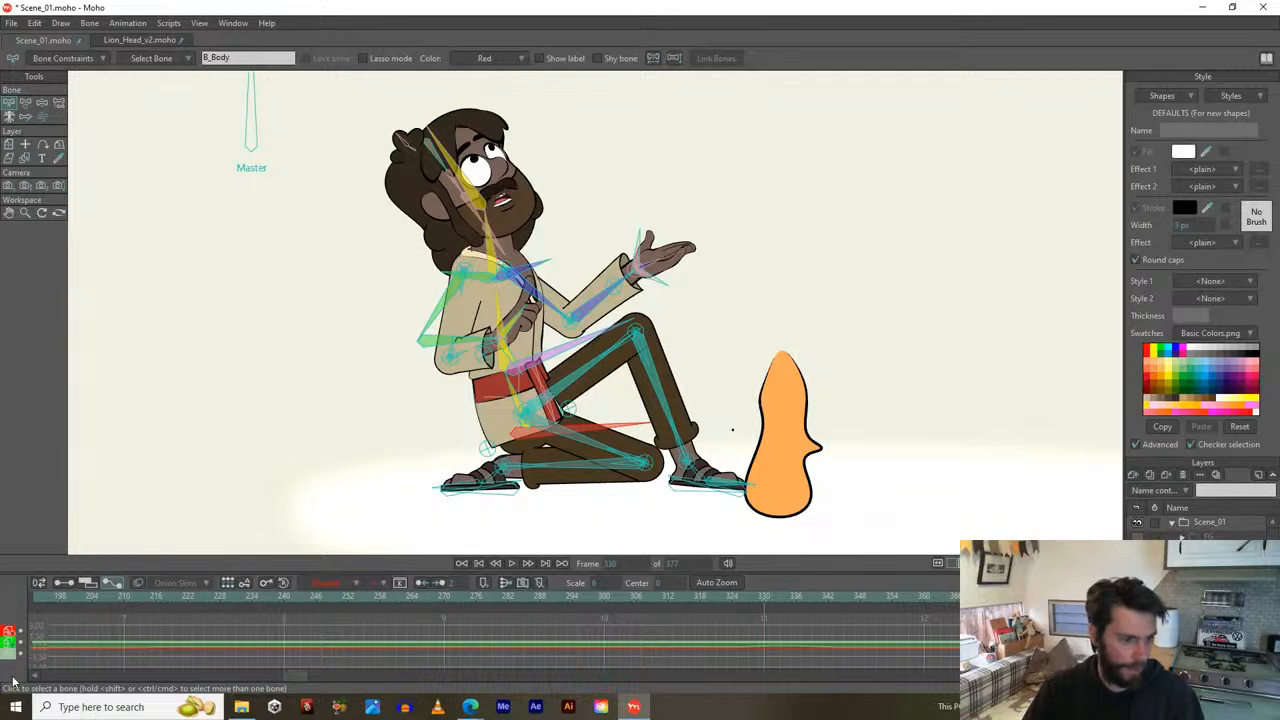
{"action": "double_click", "coordinate": [8, 633]}
{"action": "double_click", "coordinate": [8, 630]}
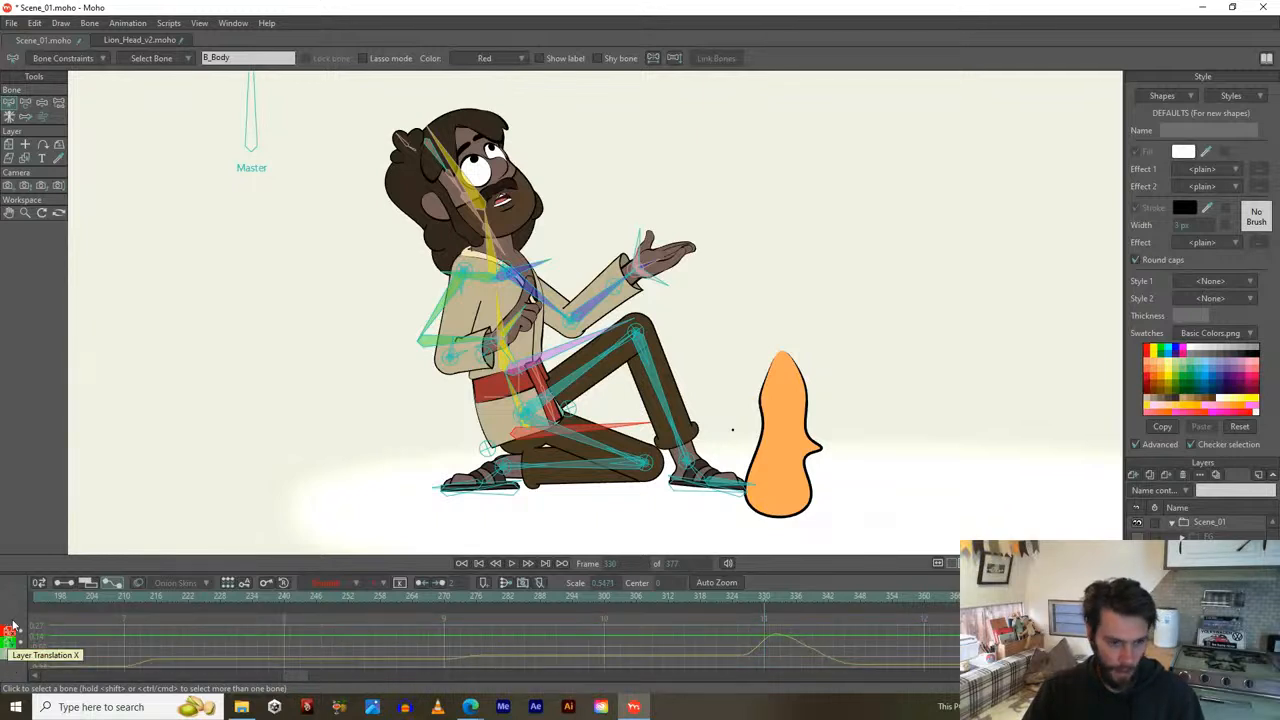
{"action": "double_click", "coordinate": [16, 667]}
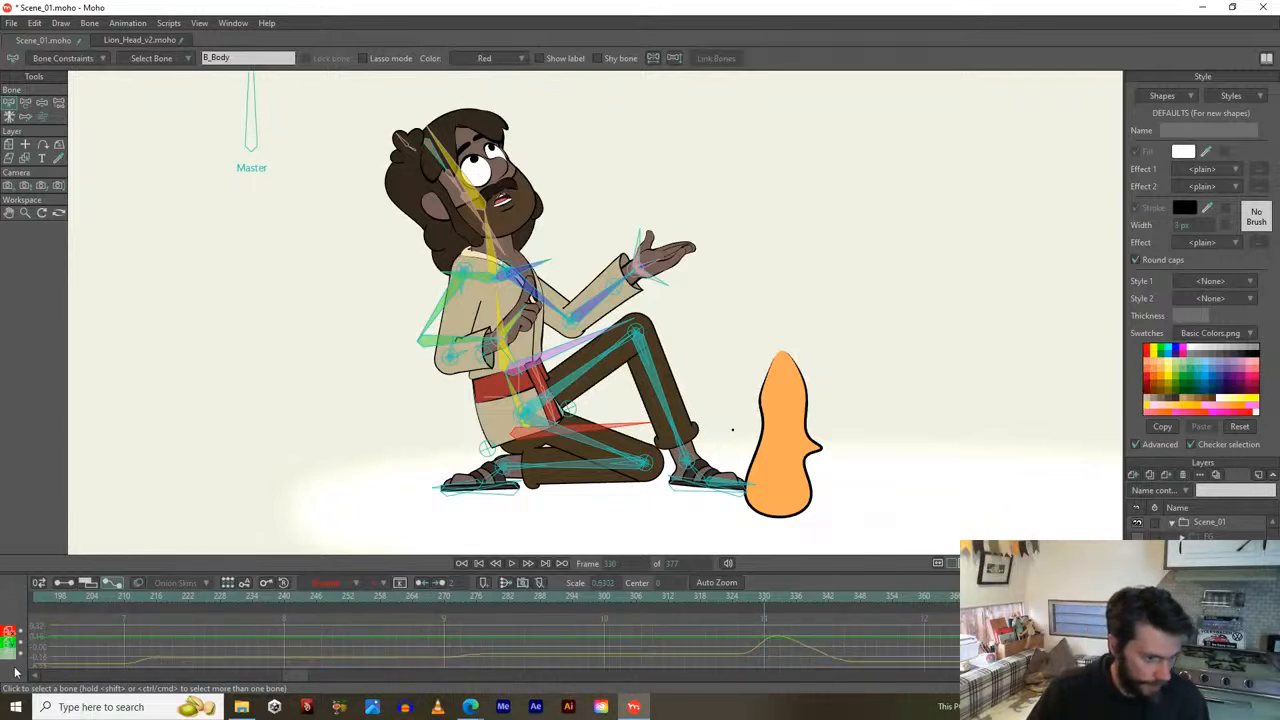
Toggle the Layer Scale, Translation Y and Translation X curves, then return to keyframe view.
{"action": "left_click", "coordinate": [40, 583]}
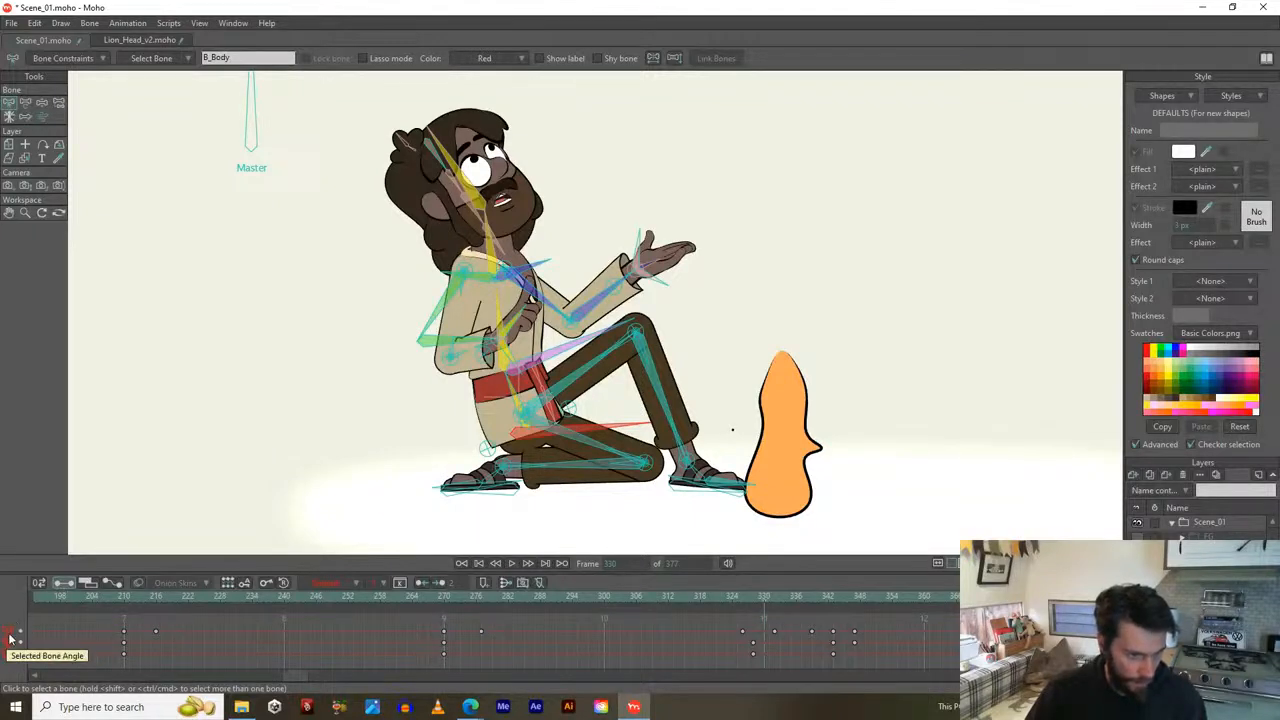
{"action": "left_click", "coordinate": [112, 585]}
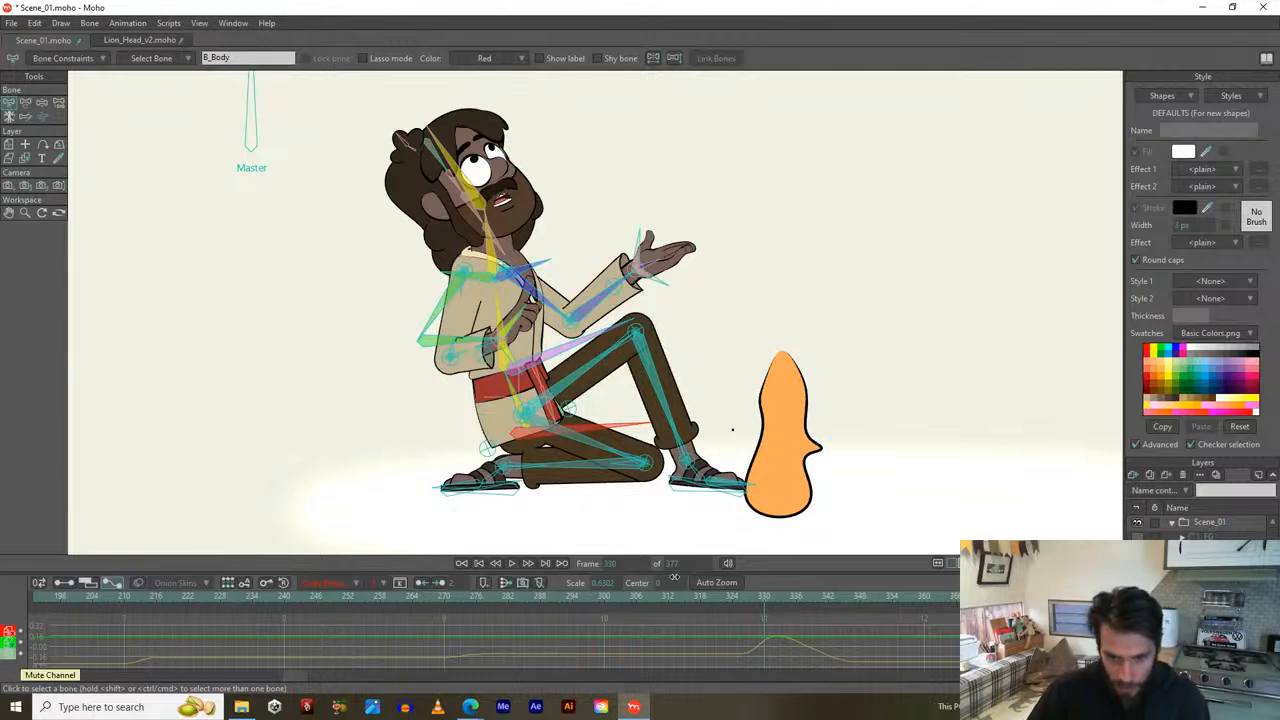
{"action": "left_click", "coordinate": [7, 655]}
{"action": "left_click", "coordinate": [8, 644]}
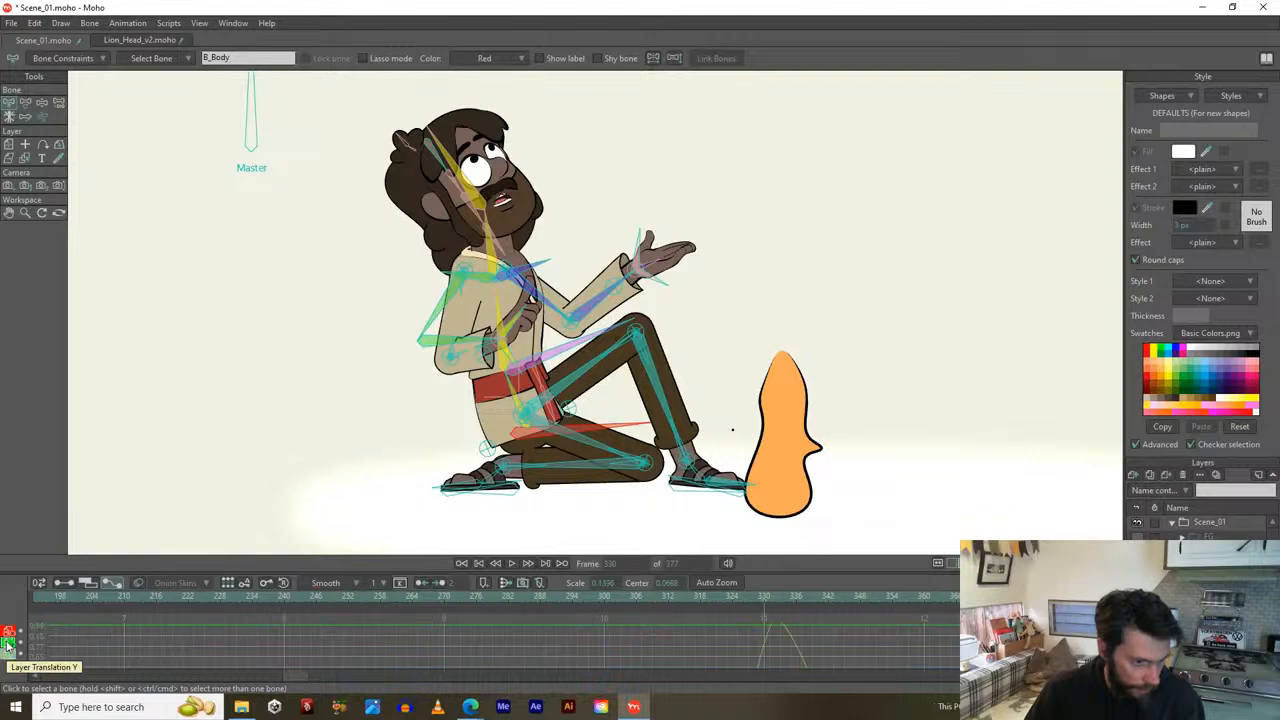
{"action": "left_click", "coordinate": [8, 633]}
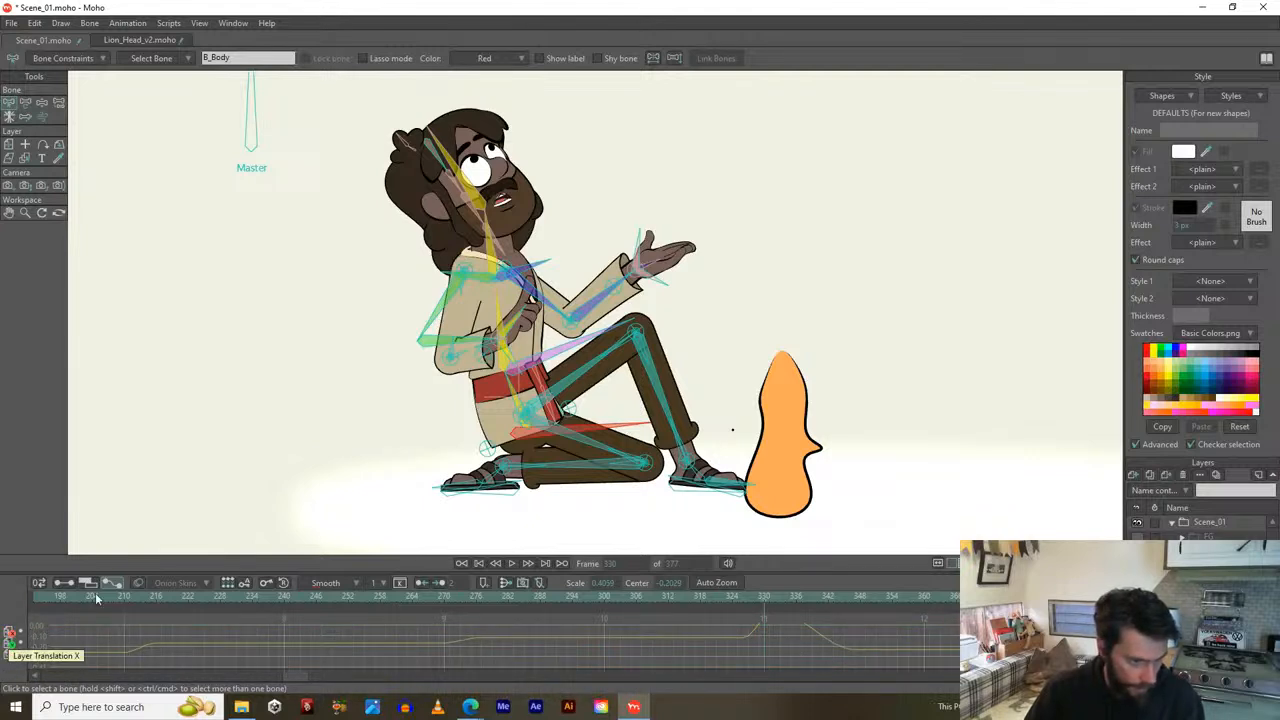
{"action": "left_click", "coordinate": [60, 583]}
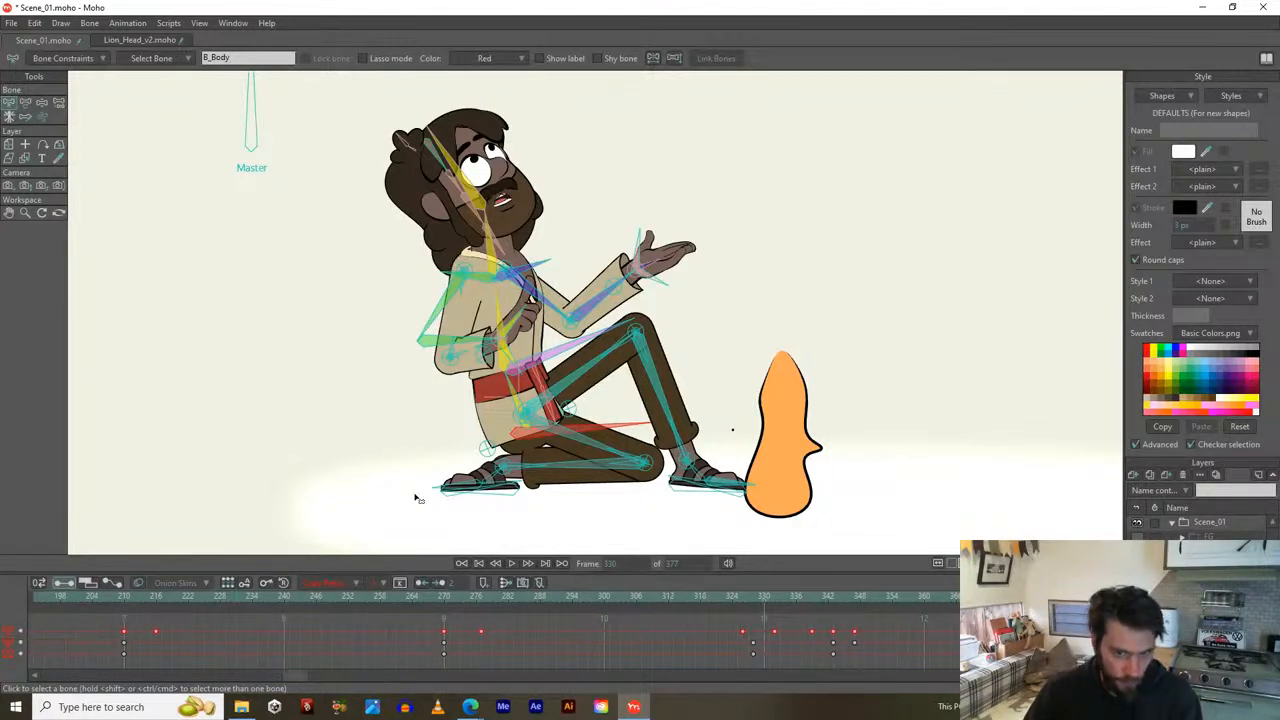
With Transform Bone active and curves shown, select the character's thigh bone.
{"action": "key", "text": "t"}
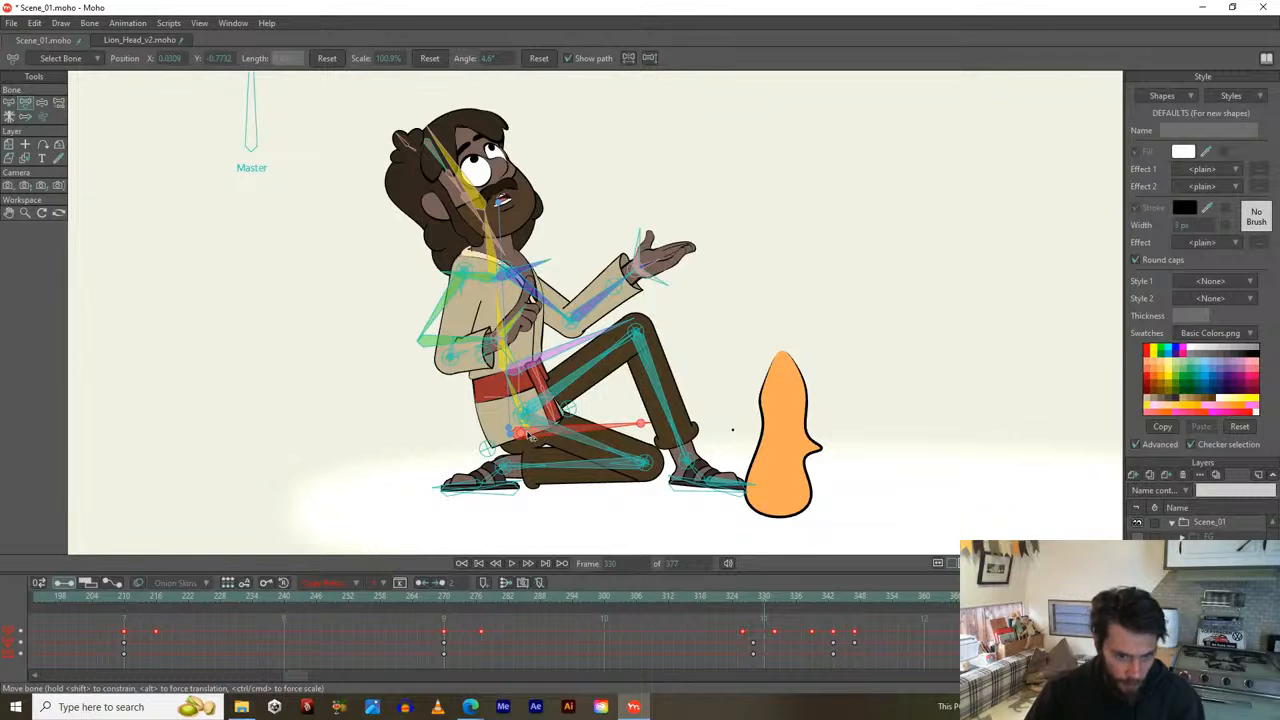
{"action": "left_click", "coordinate": [115, 584]}
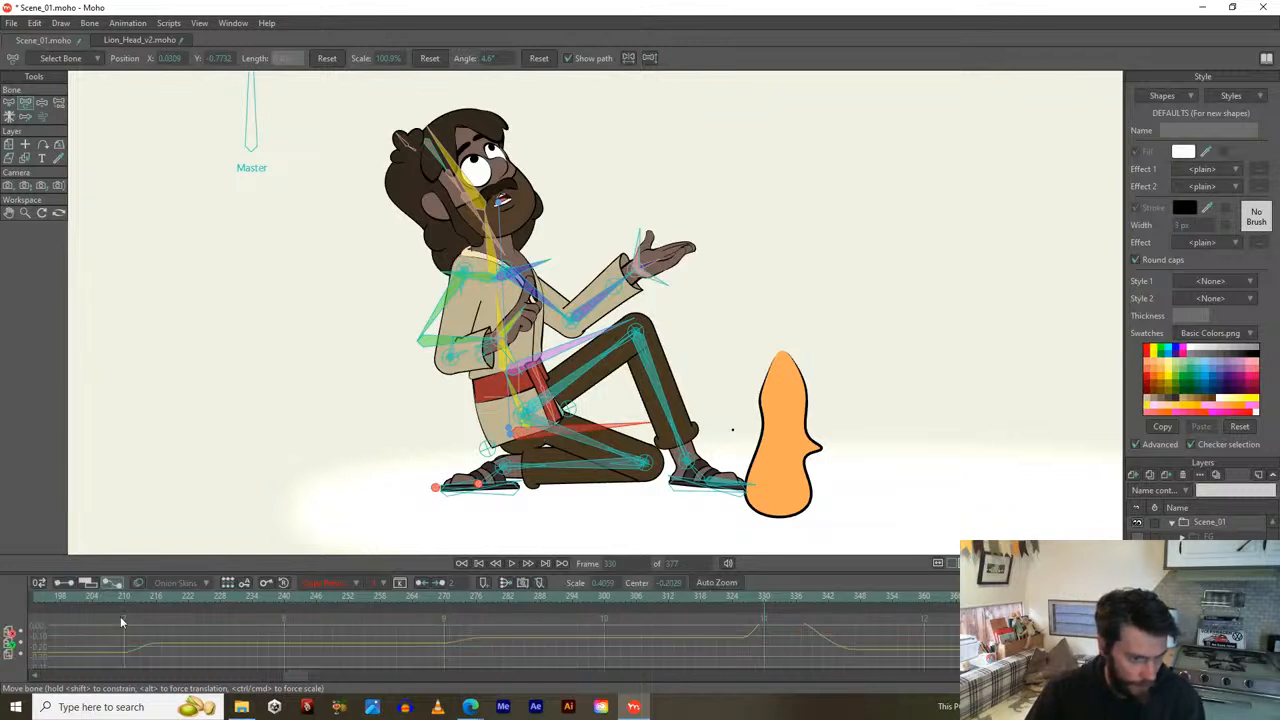
{"action": "scroll", "coordinate": [6, 609], "scroll_direction": "down", "scroll_amount": 2}
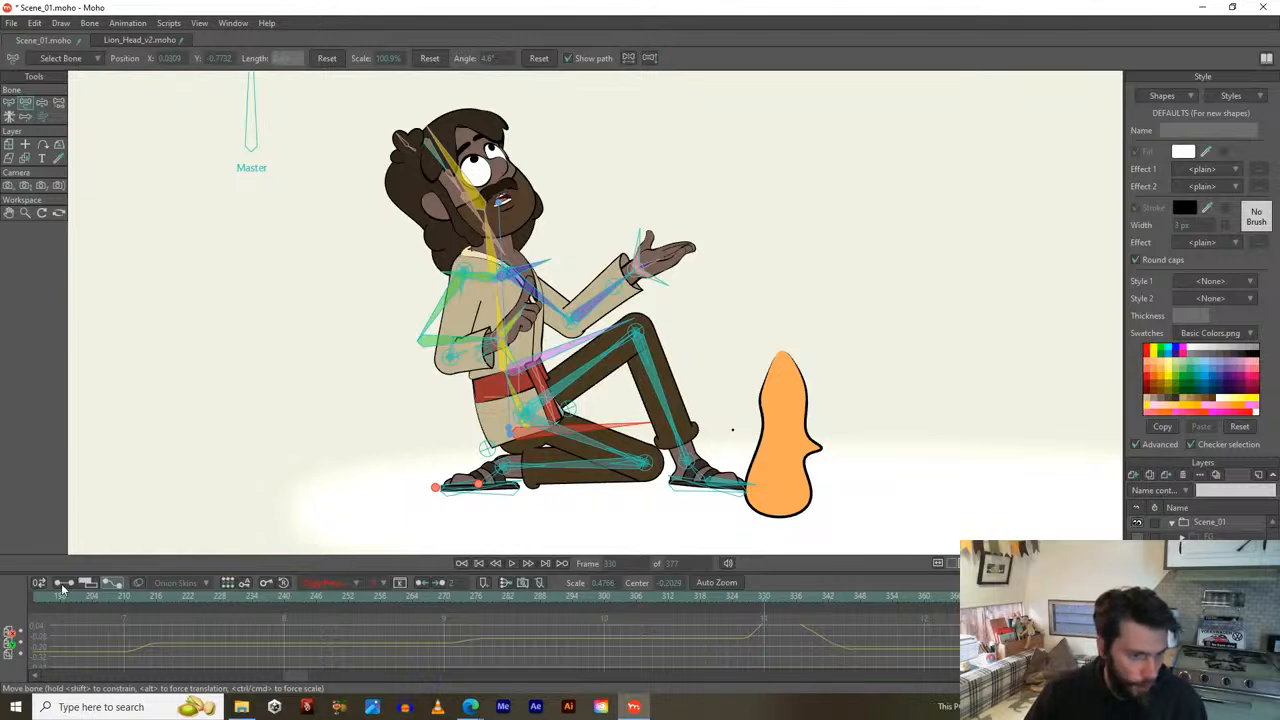
{"action": "left_click", "coordinate": [595, 436]}
{"action": "scroll", "coordinate": [534, 446], "scroll_direction": "up", "scroll_amount": 5}
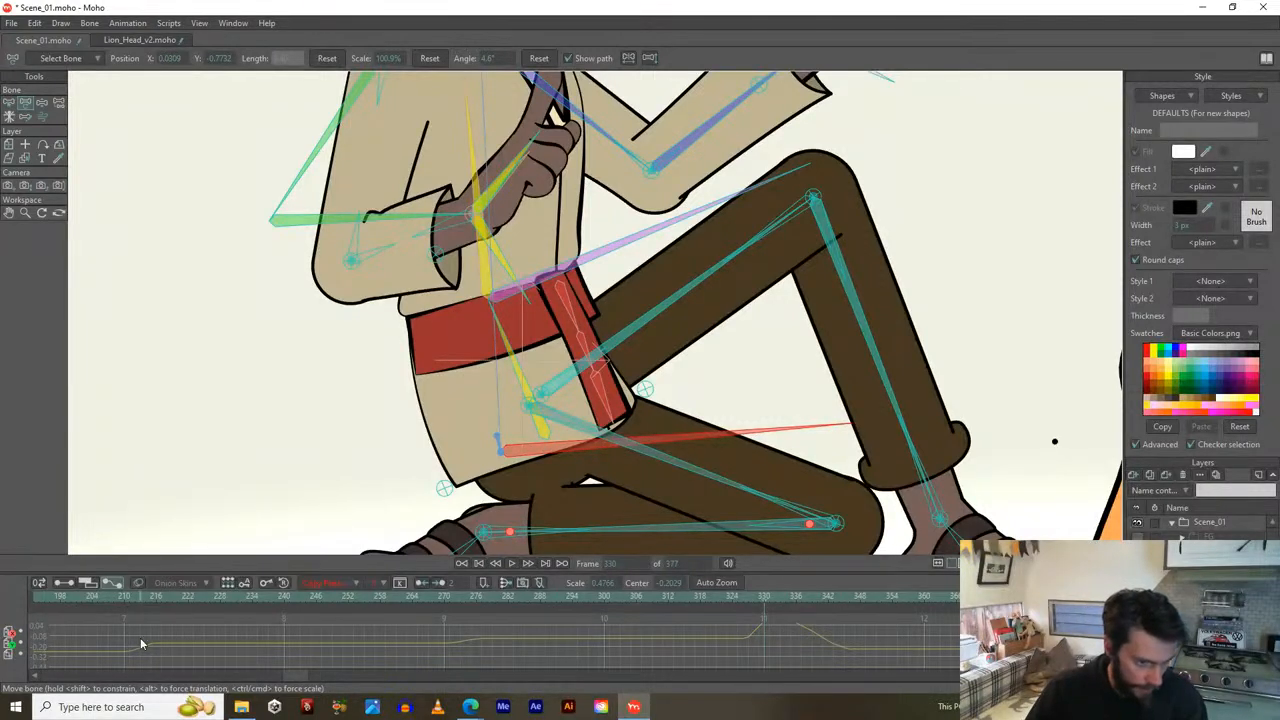
In keyframe view, marquee-select the keys around frame 330 and open their context menu.
{"action": "left_click", "coordinate": [62, 583]}
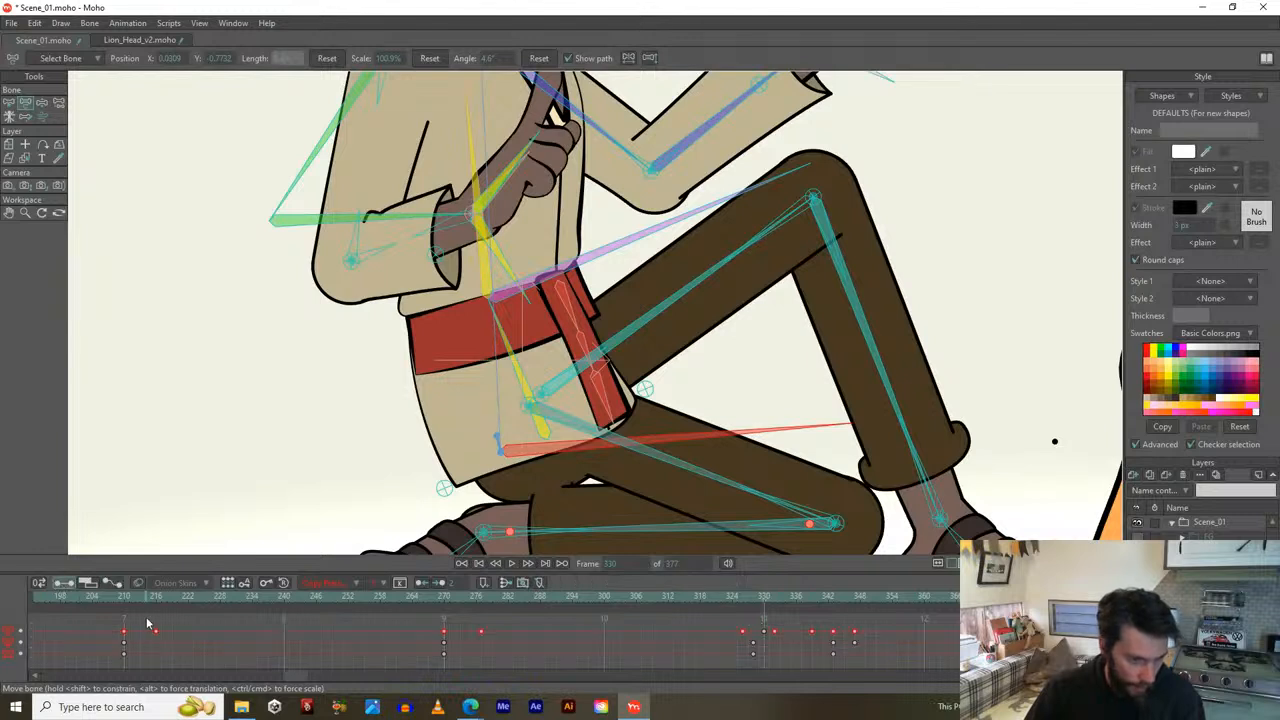
{"action": "left_click", "coordinate": [704, 651]}
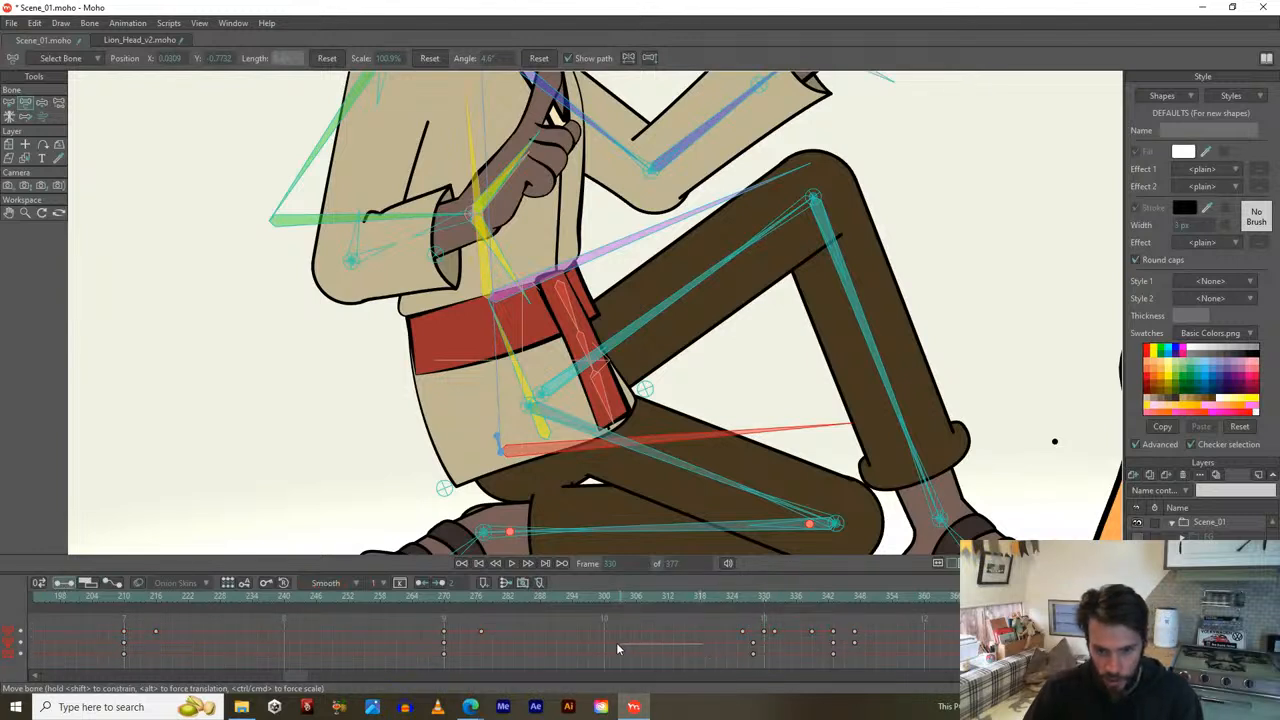
{"action": "left_click_drag", "start_coordinate": [735, 631], "coordinate": [914, 632]}
{"action": "right_click", "coordinate": [743, 633]}
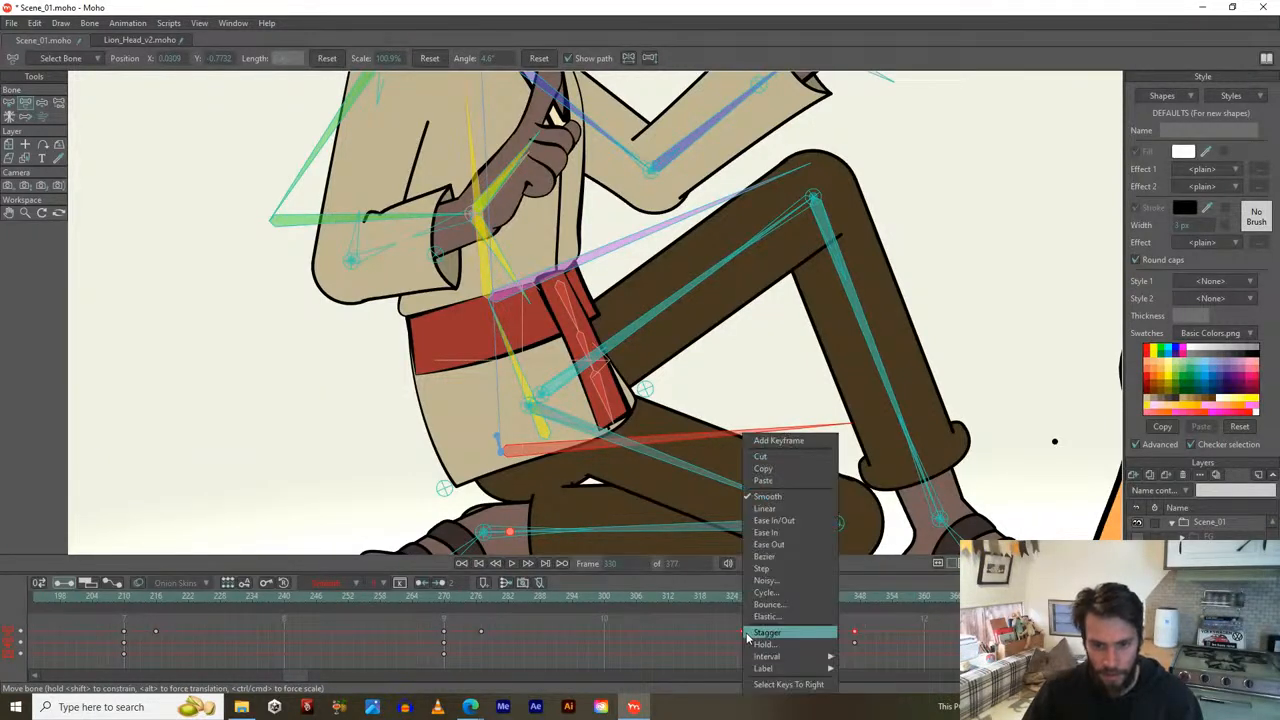
{"action": "mouse_move", "coordinate": [756, 660]}
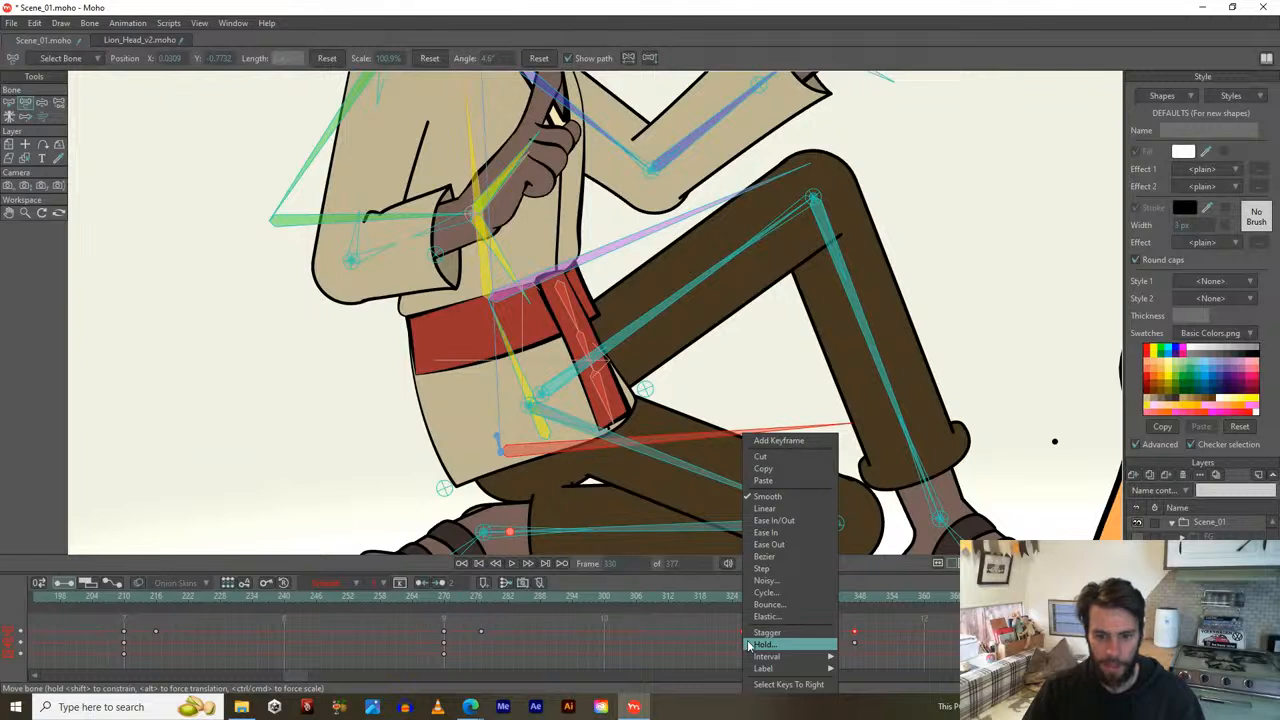
Set the selected keys to Bezier, auto-zoom to inspect the curves, then return to keyframes.
{"action": "left_click", "coordinate": [756, 559]}
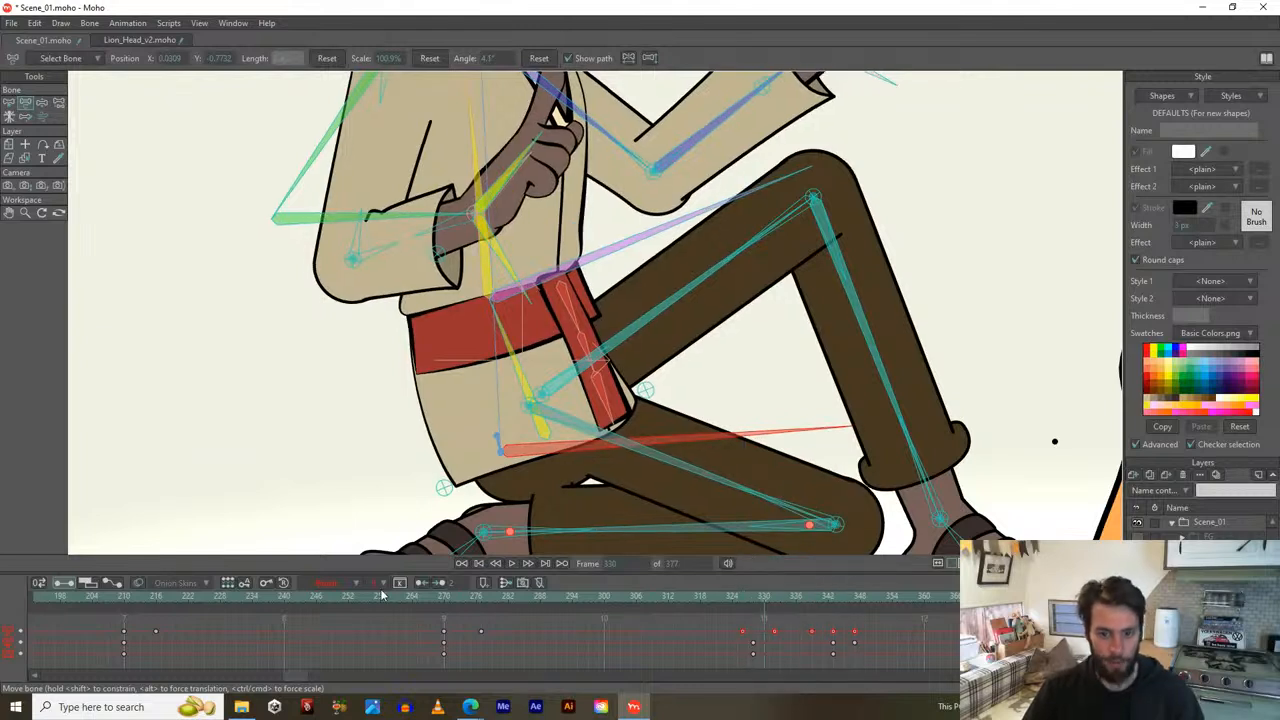
{"action": "left_click", "coordinate": [112, 584]}
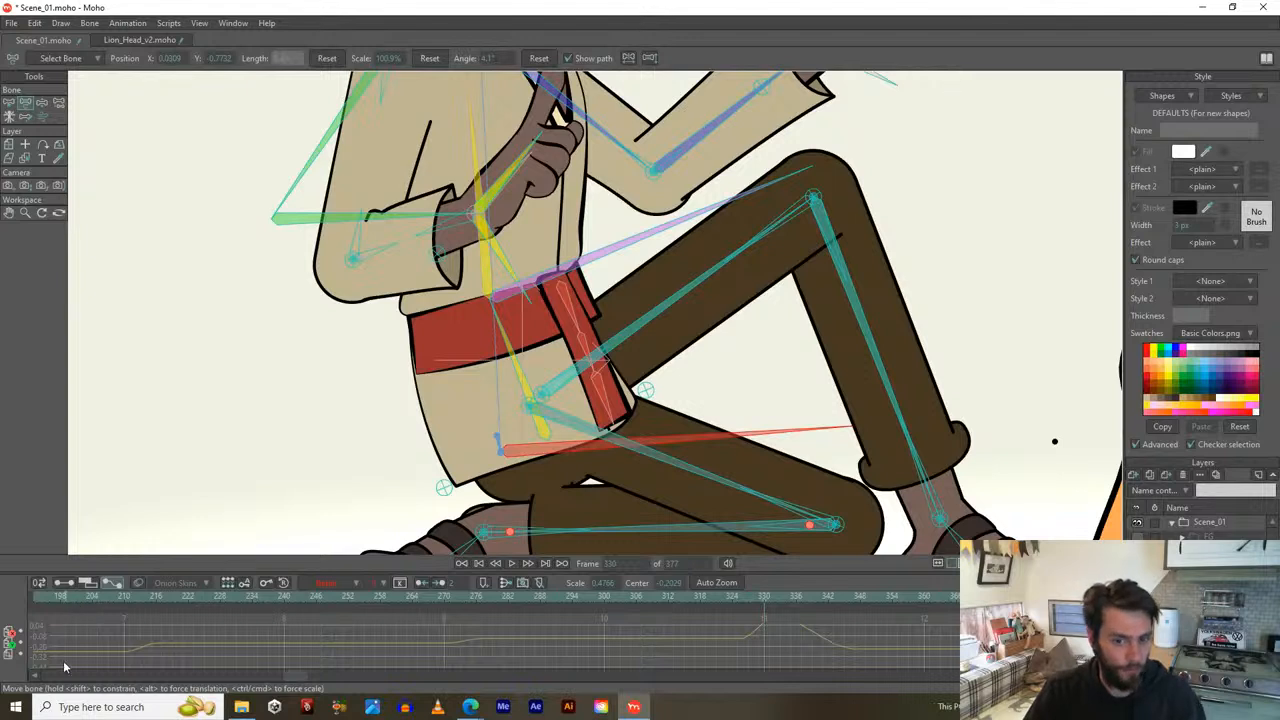
{"action": "left_click", "coordinate": [720, 583]}
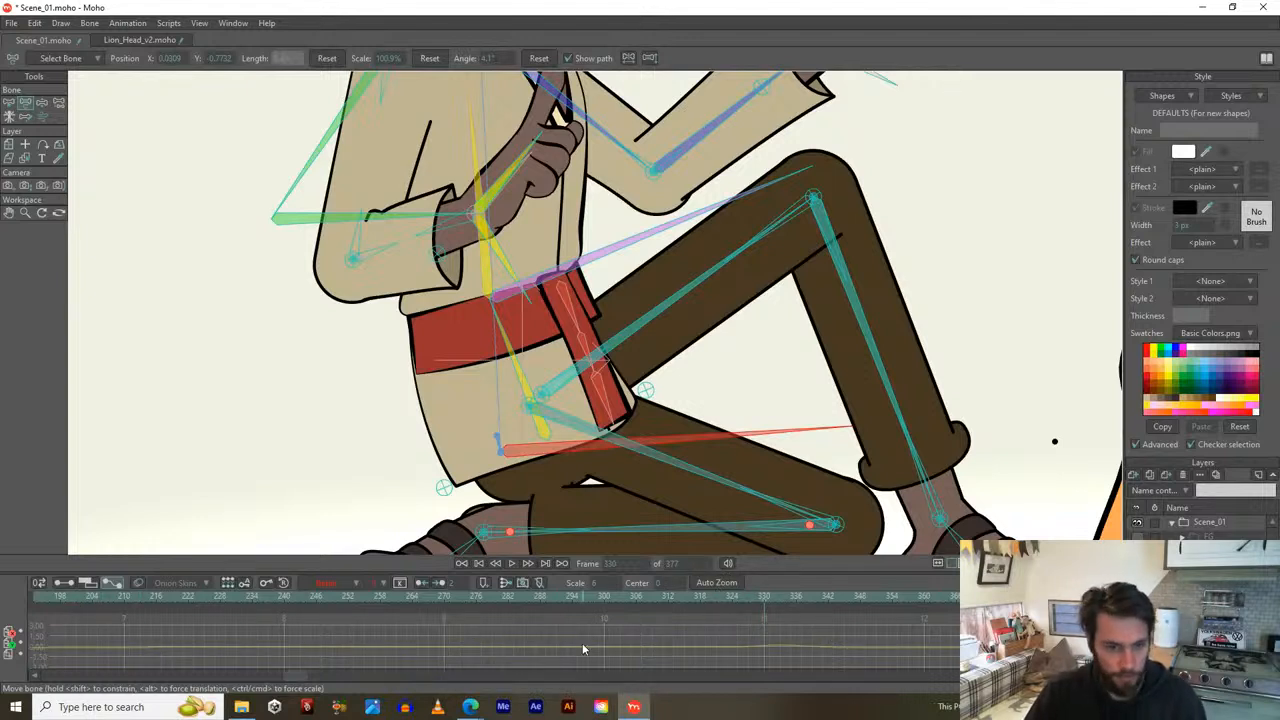
{"action": "left_click", "coordinate": [62, 585]}
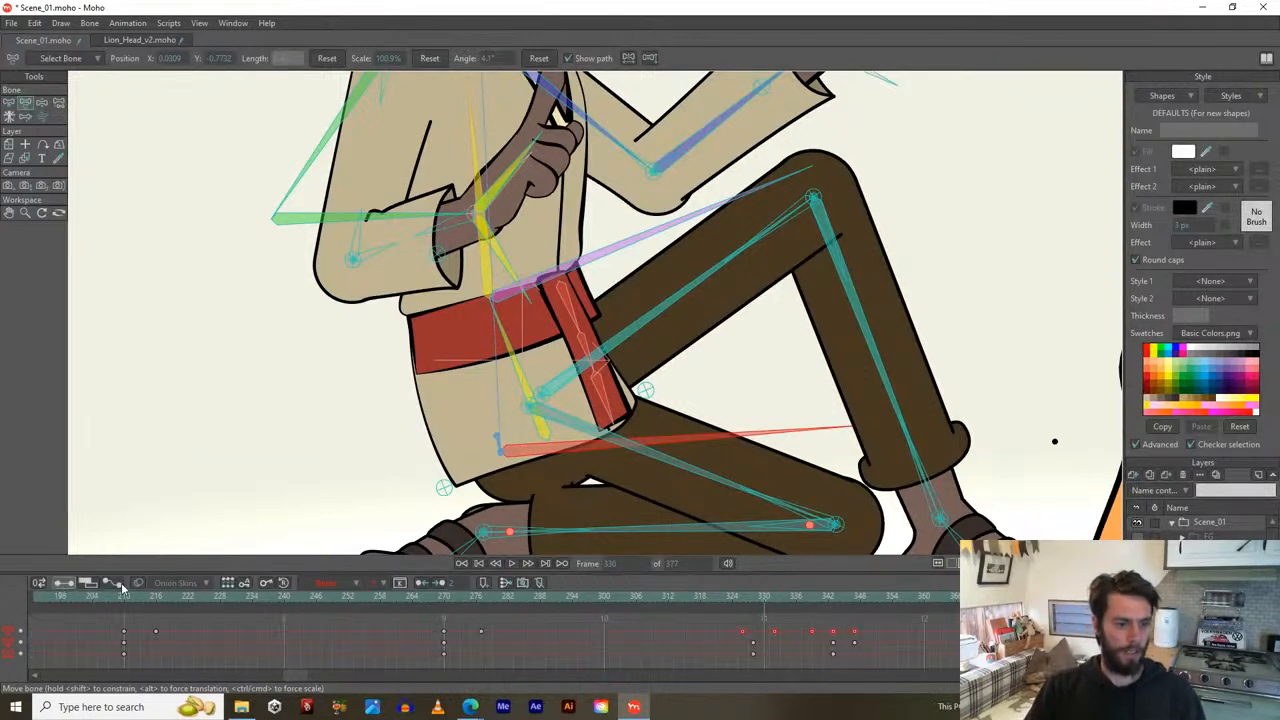
{"action": "left_click", "coordinate": [113, 584]}
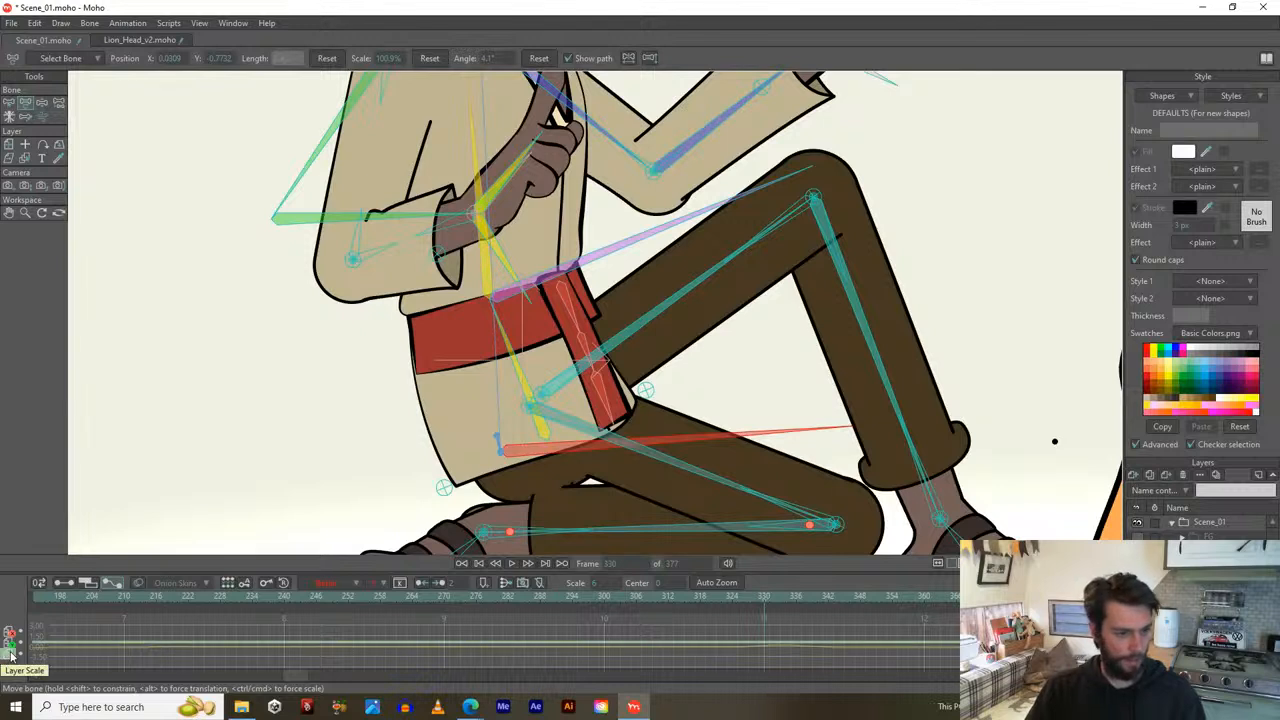
{"action": "scroll", "coordinate": [10, 677], "scroll_direction": "up", "scroll_amount": 5}
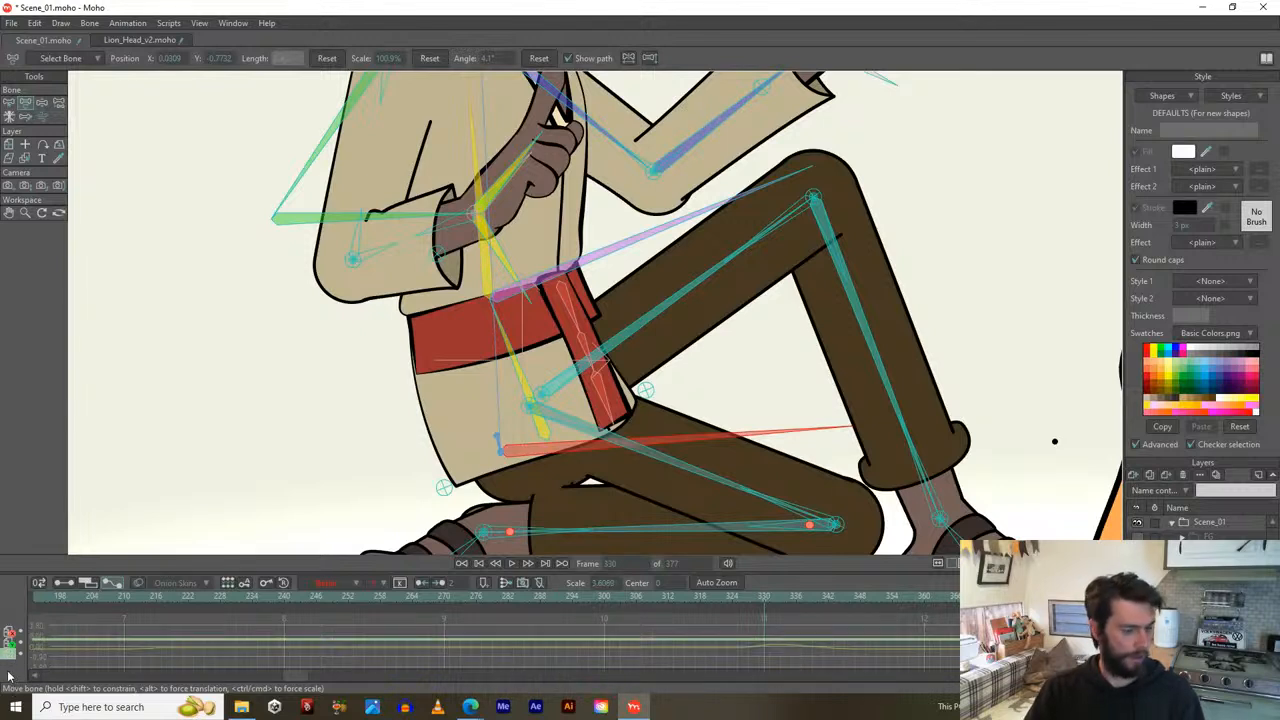
{"action": "scroll", "coordinate": [10, 677], "scroll_direction": "up", "scroll_amount": 10}
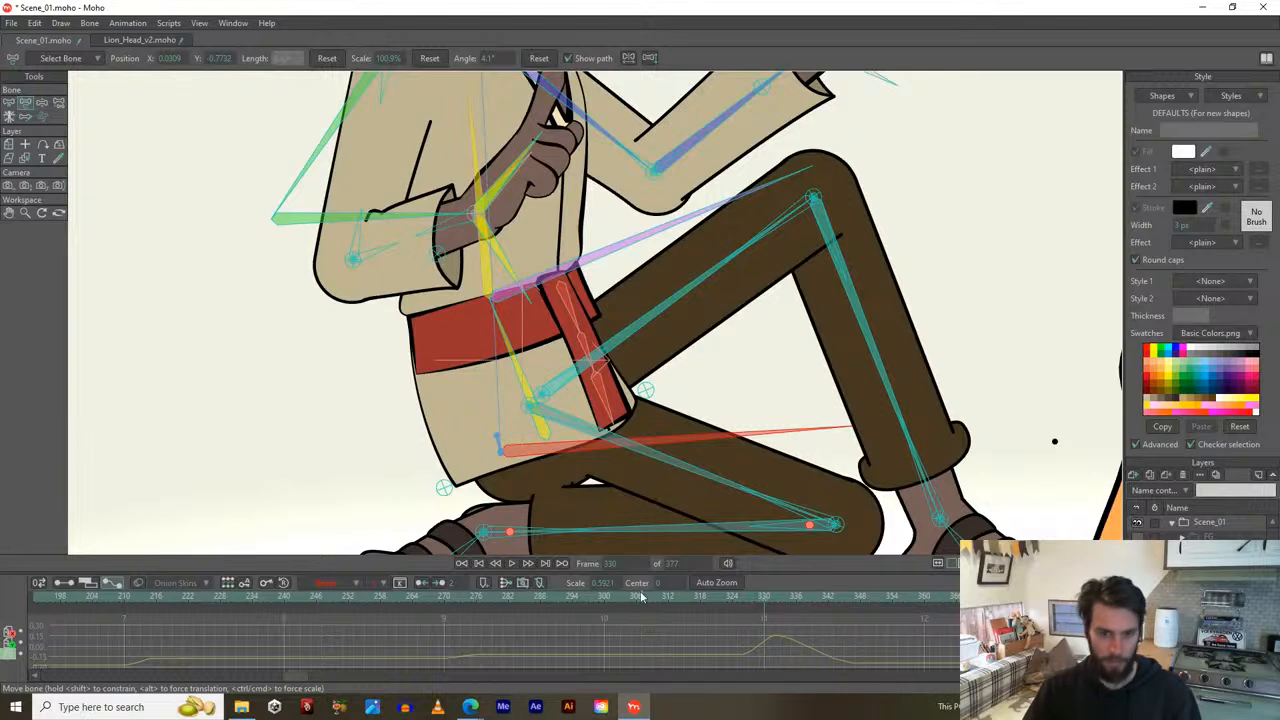
{"action": "scroll", "coordinate": [537, 455], "scroll_direction": "down", "scroll_amount": 1}
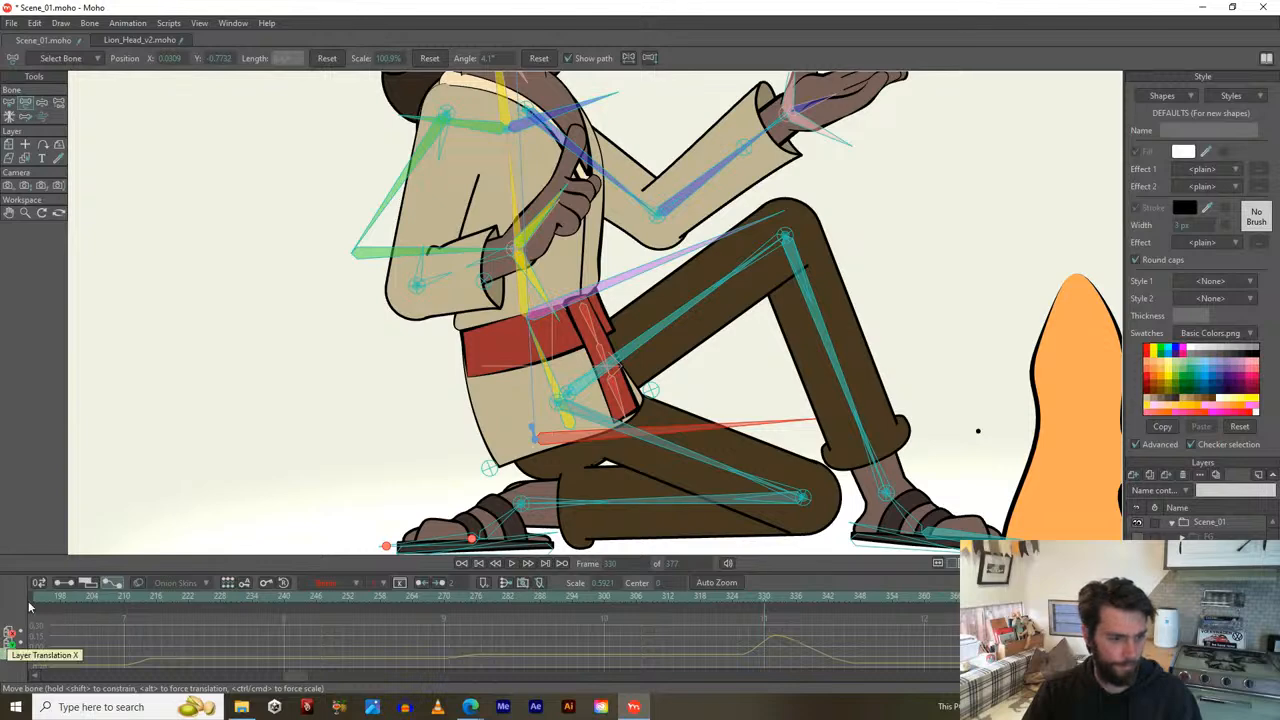
{"action": "left_click", "coordinate": [64, 582]}
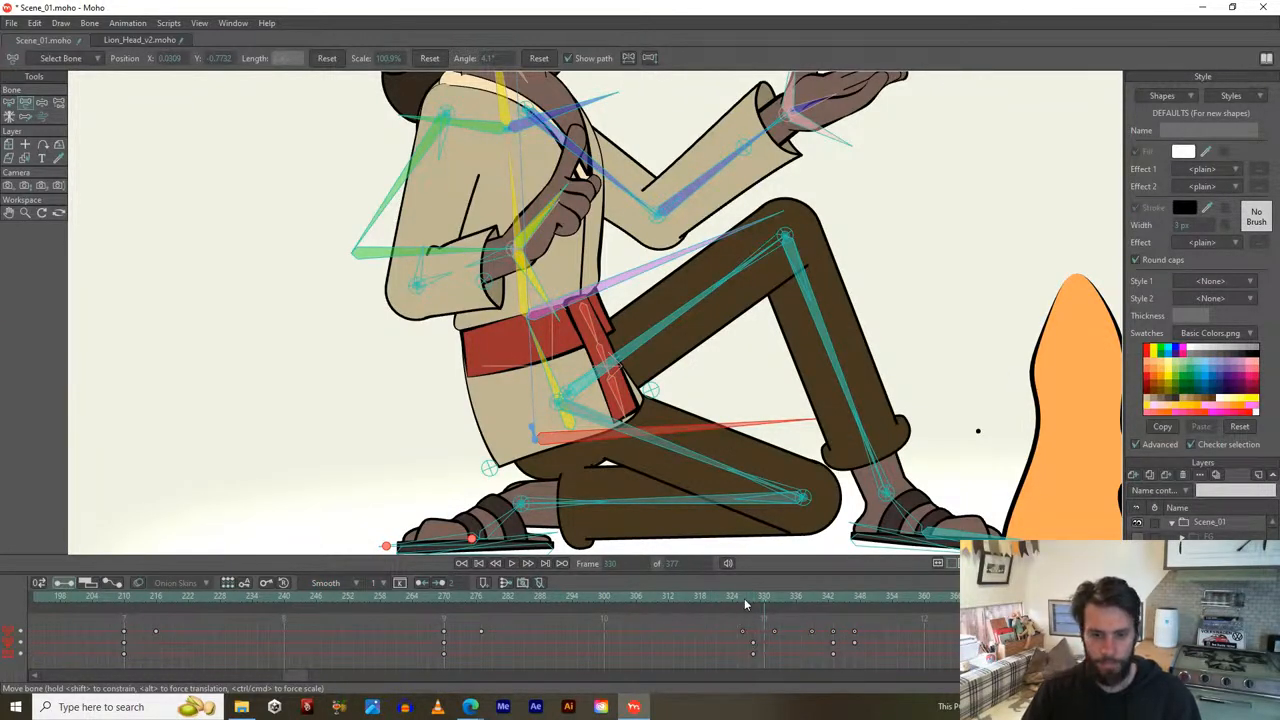
Rotate the thigh down at frame 326 and set the keys across frames 324–331 to linear.
{"action": "mouse_move", "coordinate": [744, 601]}
{"action": "left_mouse_down"}
{"action": "mouse_move", "coordinate": [791, 605]}
{"action": "mouse_move", "coordinate": [737, 596]}
{"action": "mouse_move", "coordinate": [756, 605]}
{"action": "mouse_move", "coordinate": [728, 605]}
{"action": "mouse_move", "coordinate": [728, 632]}
{"action": "mouse_move", "coordinate": [742, 598]}
{"action": "left_mouse_up"}
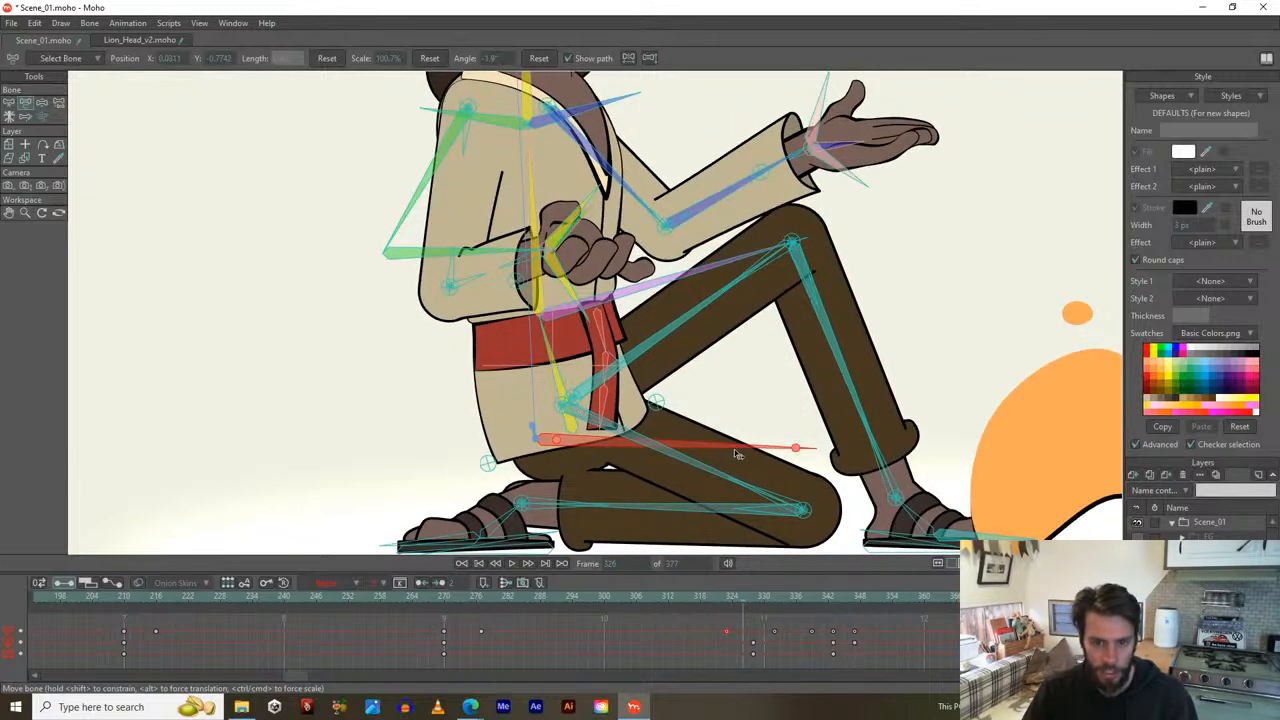
{"action": "left_click_drag", "start_coordinate": [734, 449], "coordinate": [725, 461]}
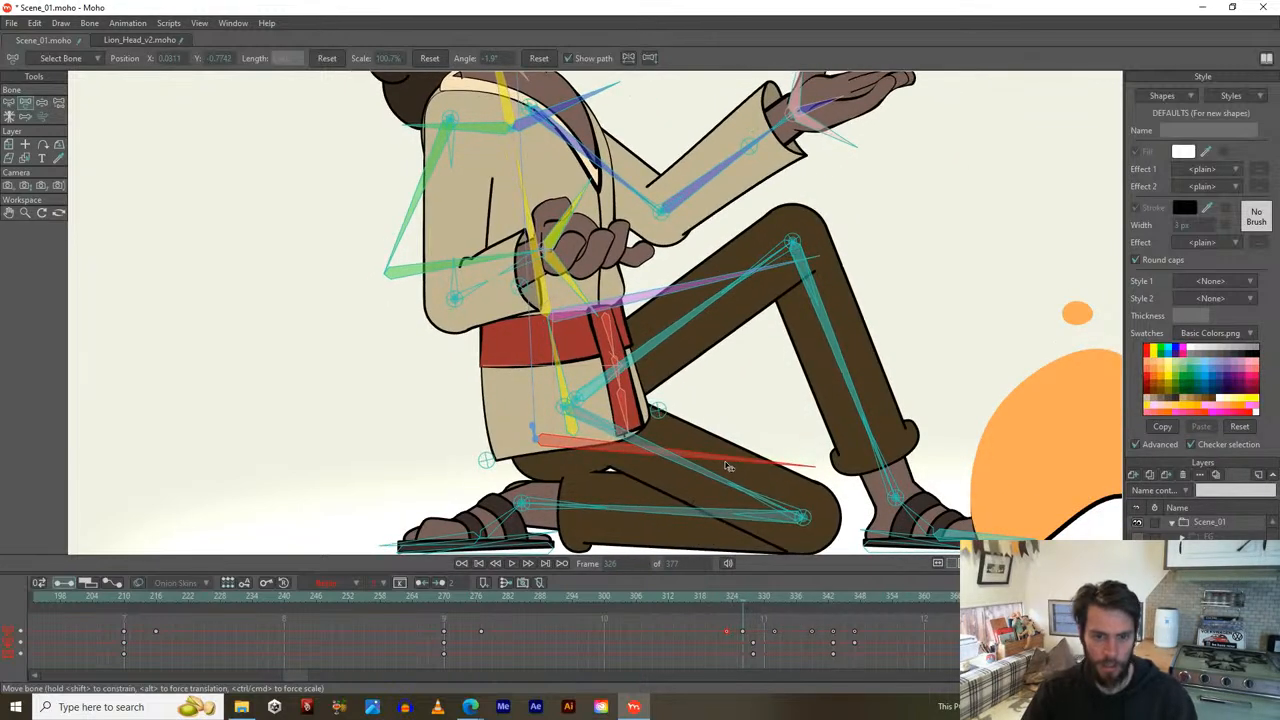
{"action": "left_click", "coordinate": [733, 600]}
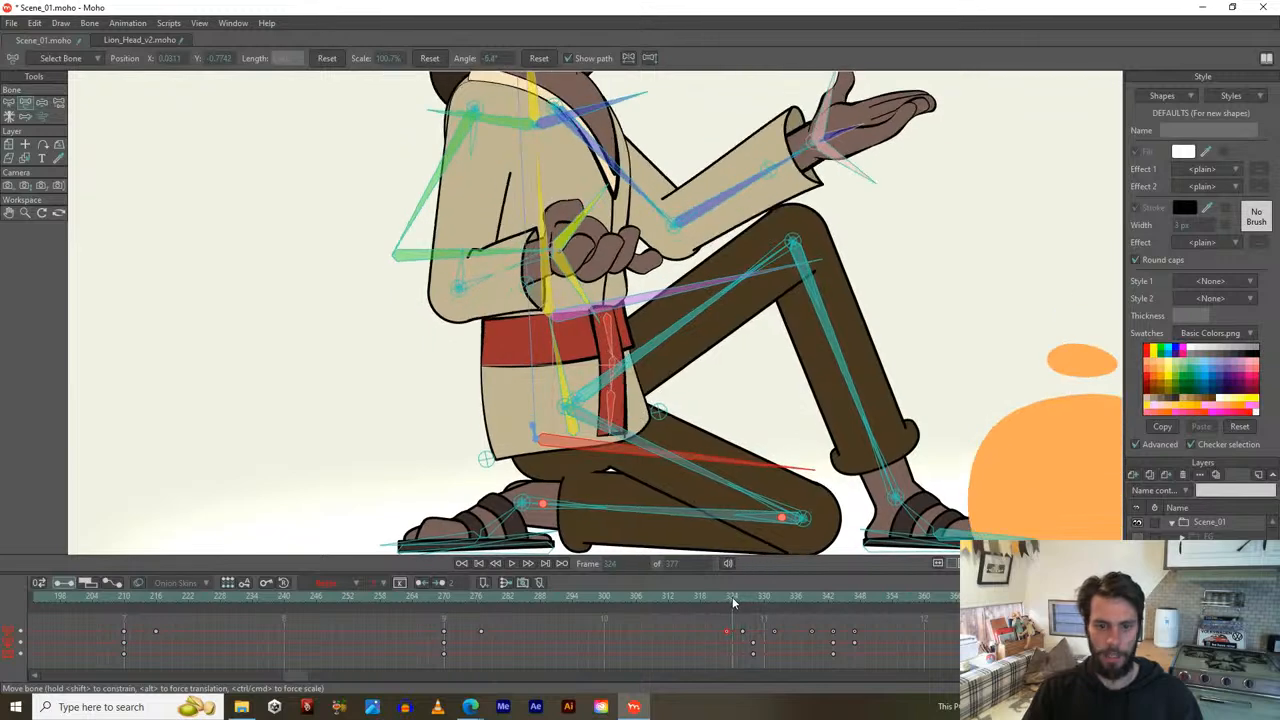
{"action": "left_click_drag", "start_coordinate": [733, 599], "coordinate": [878, 633]}
{"action": "left_click", "coordinate": [341, 585]}
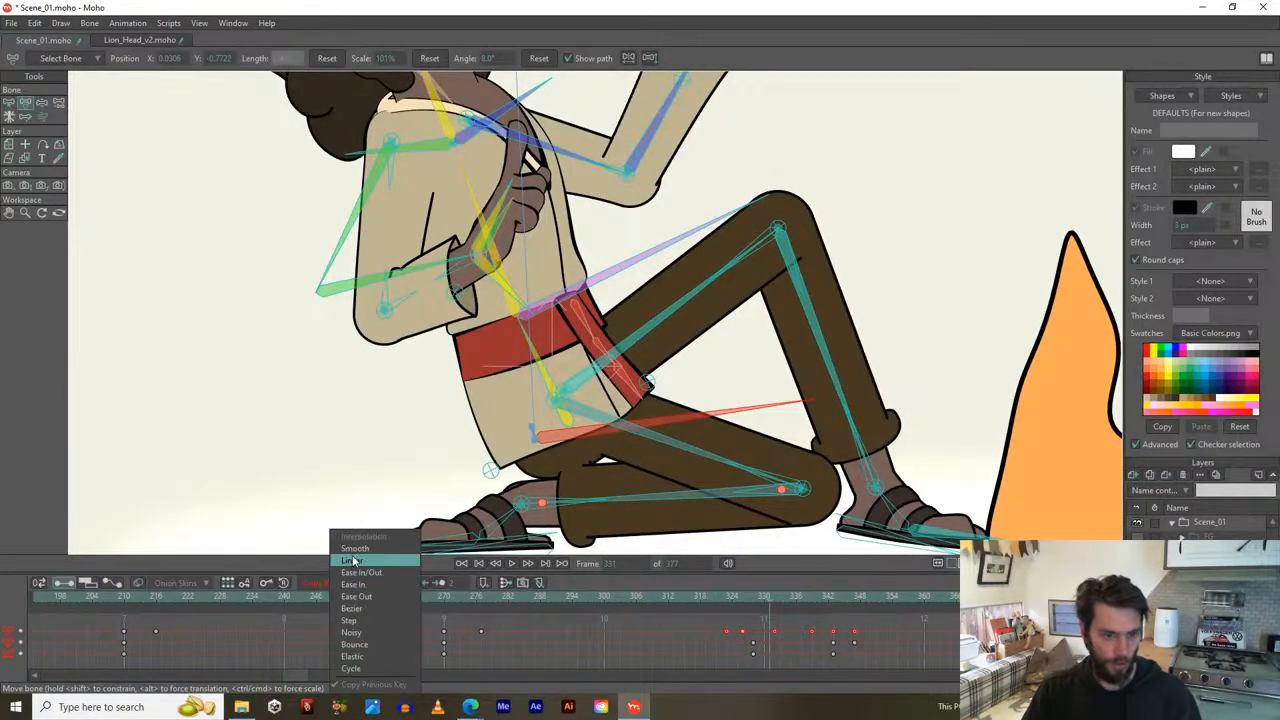
{"action": "left_click", "coordinate": [358, 556]}
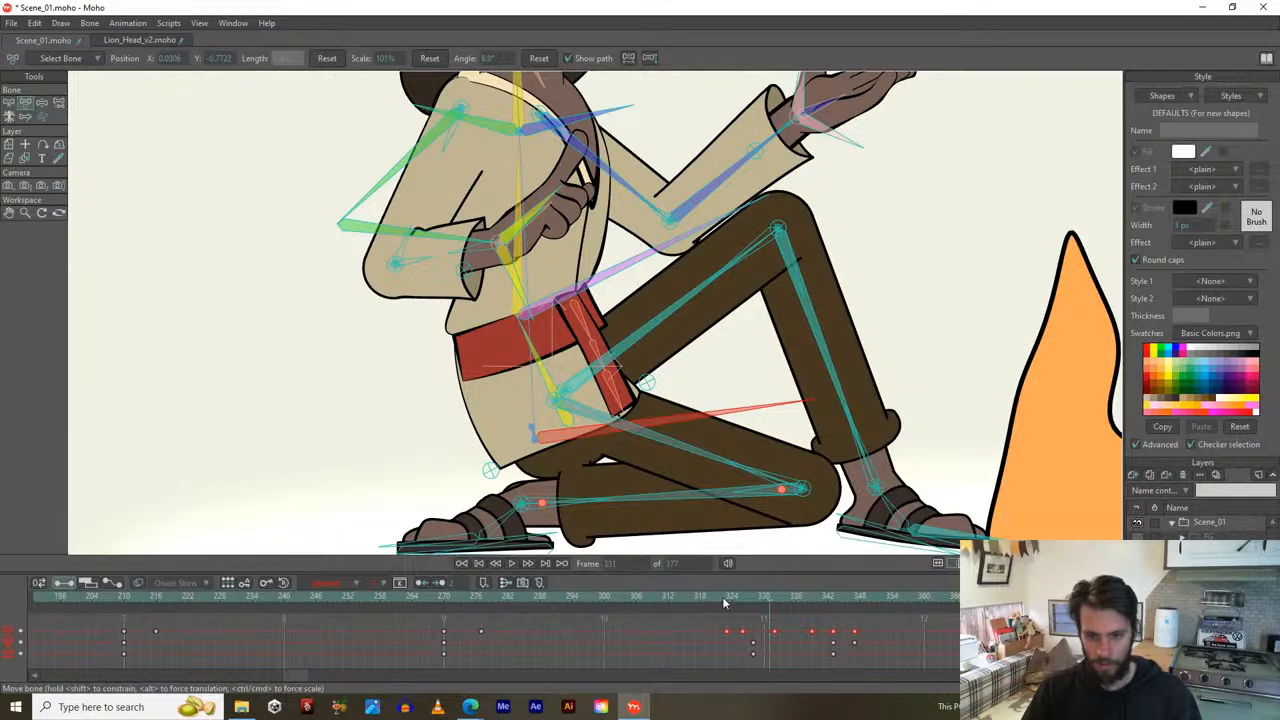
Rotate the hip bone slightly clockwise at frame 326, trying and then undoing a spine tilt.
{"action": "left_click_drag", "start_coordinate": [724, 601], "coordinate": [742, 601]}
{"action": "left_click", "coordinate": [743, 632]}
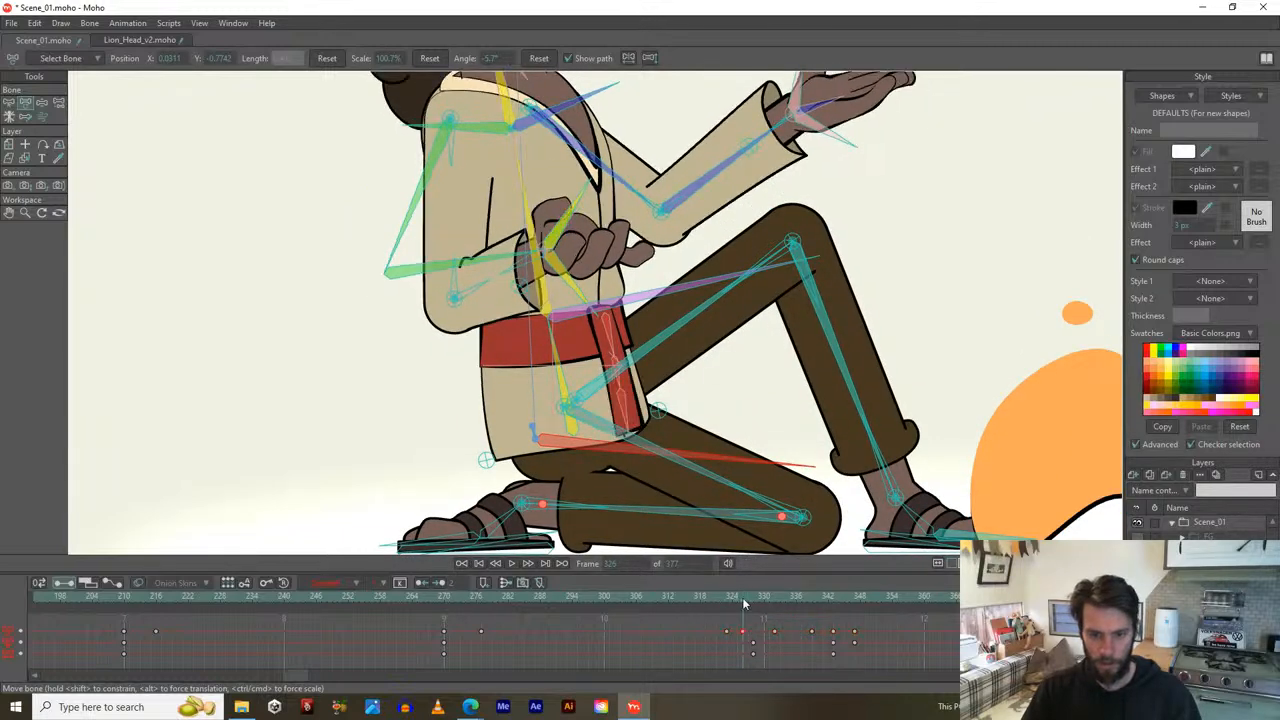
{"action": "left_click_drag", "start_coordinate": [753, 463], "coordinate": [747, 467]}
{"action": "mouse_move", "coordinate": [724, 605]}
{"action": "left_mouse_down"}
{"action": "mouse_move", "coordinate": [751, 608]}
{"action": "mouse_move", "coordinate": [739, 604]}
{"action": "left_mouse_up"}
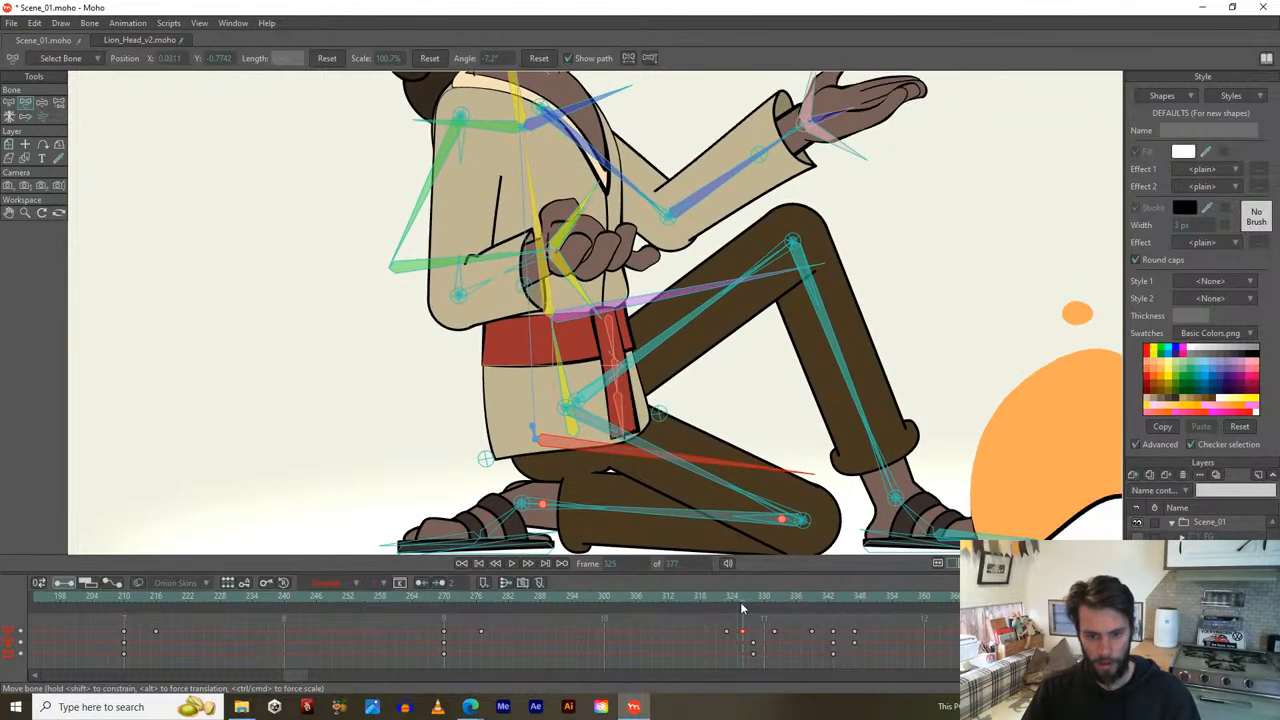
{"action": "left_click_drag", "start_coordinate": [733, 465], "coordinate": [730, 472]}
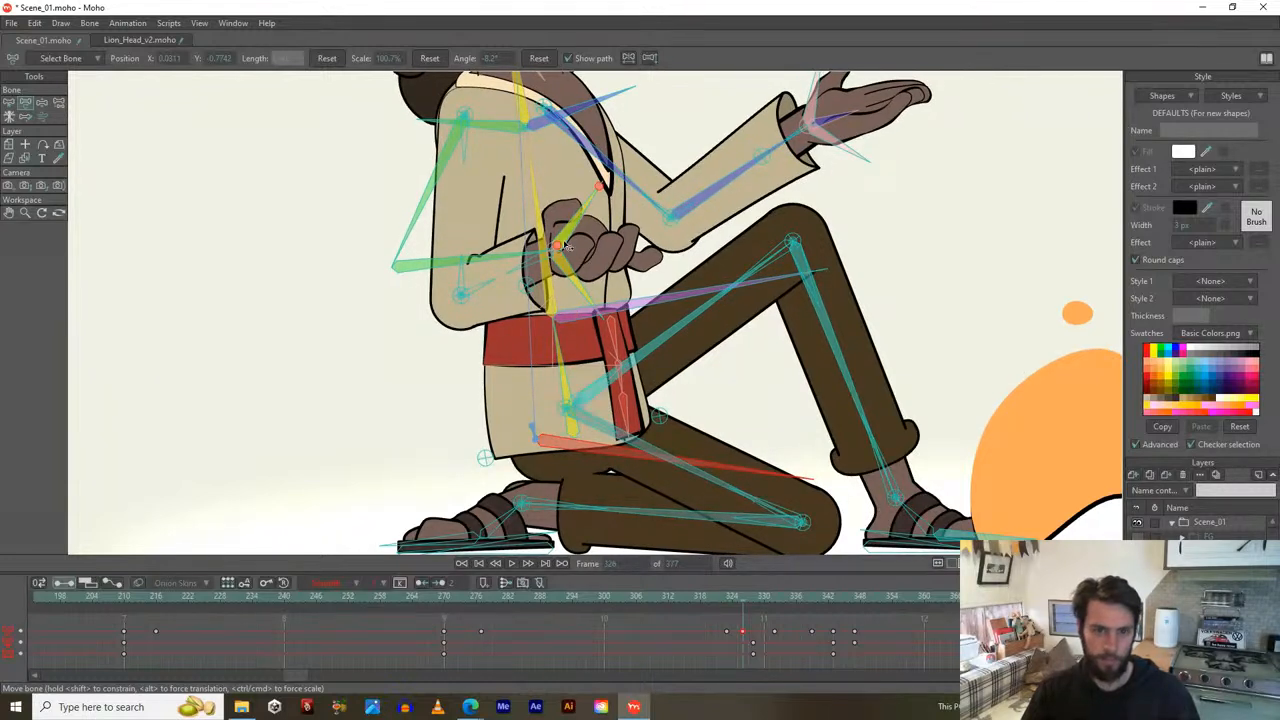
{"action": "left_click_drag", "start_coordinate": [537, 215], "coordinate": [551, 217]}
{"action": "left_click_drag", "start_coordinate": [742, 598], "coordinate": [735, 600]}
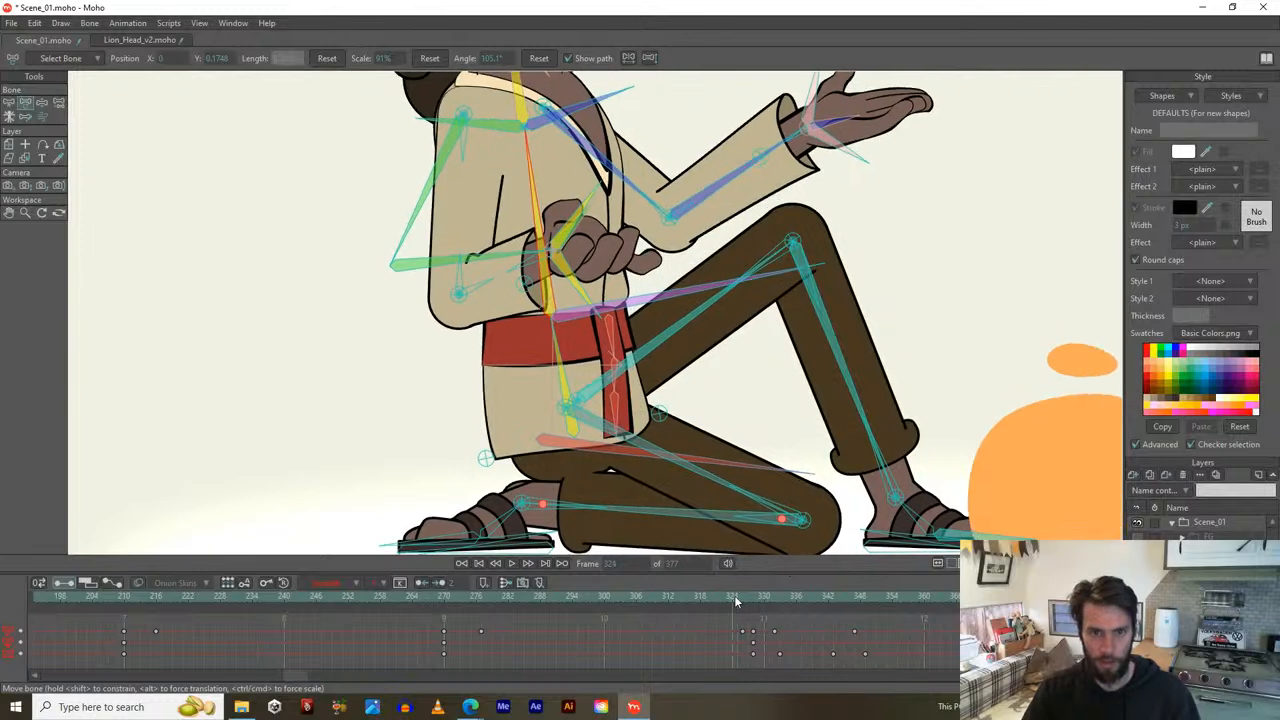
{"action": "key", "text": "ctrl+z"}
Review the keys around frames 324–326 and tilt the torso slightly left at frame 323.
{"action": "left_click", "coordinate": [742, 629]}
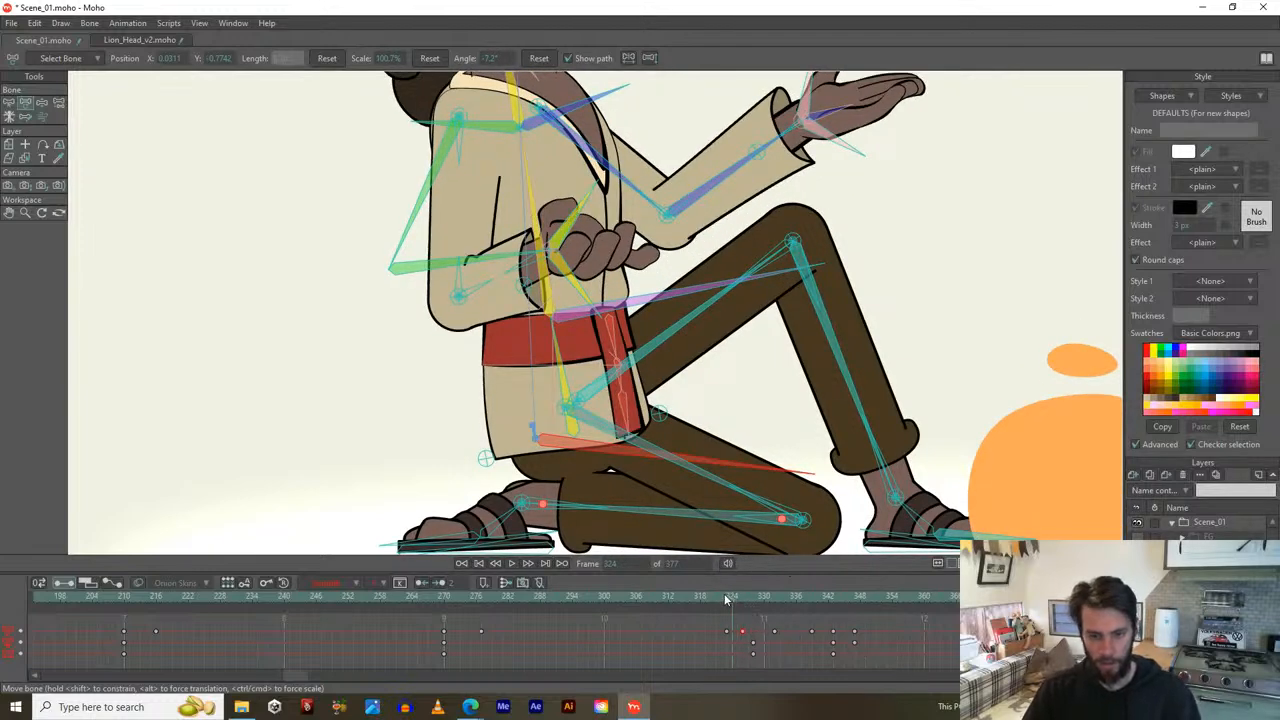
{"action": "left_click", "coordinate": [727, 599]}
{"action": "left_click_drag", "start_coordinate": [735, 604], "coordinate": [765, 615]}
{"action": "left_click", "coordinate": [786, 636]}
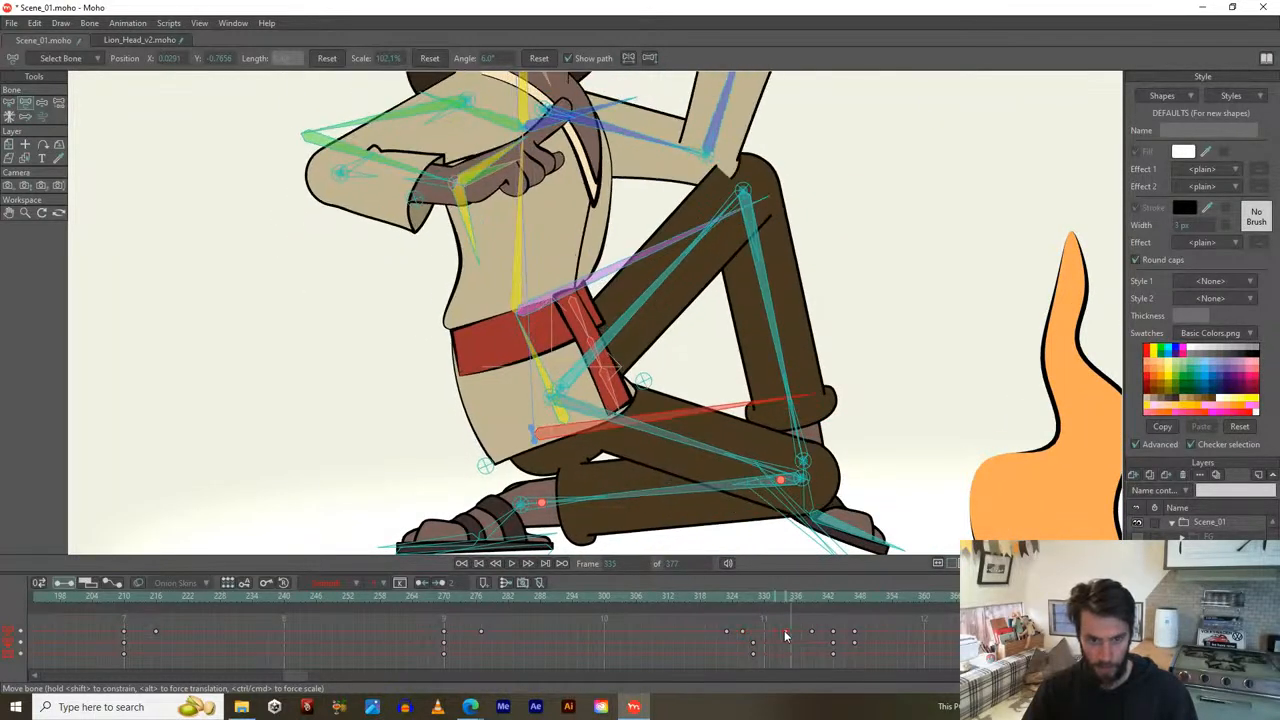
{"action": "left_click", "coordinate": [752, 632]}
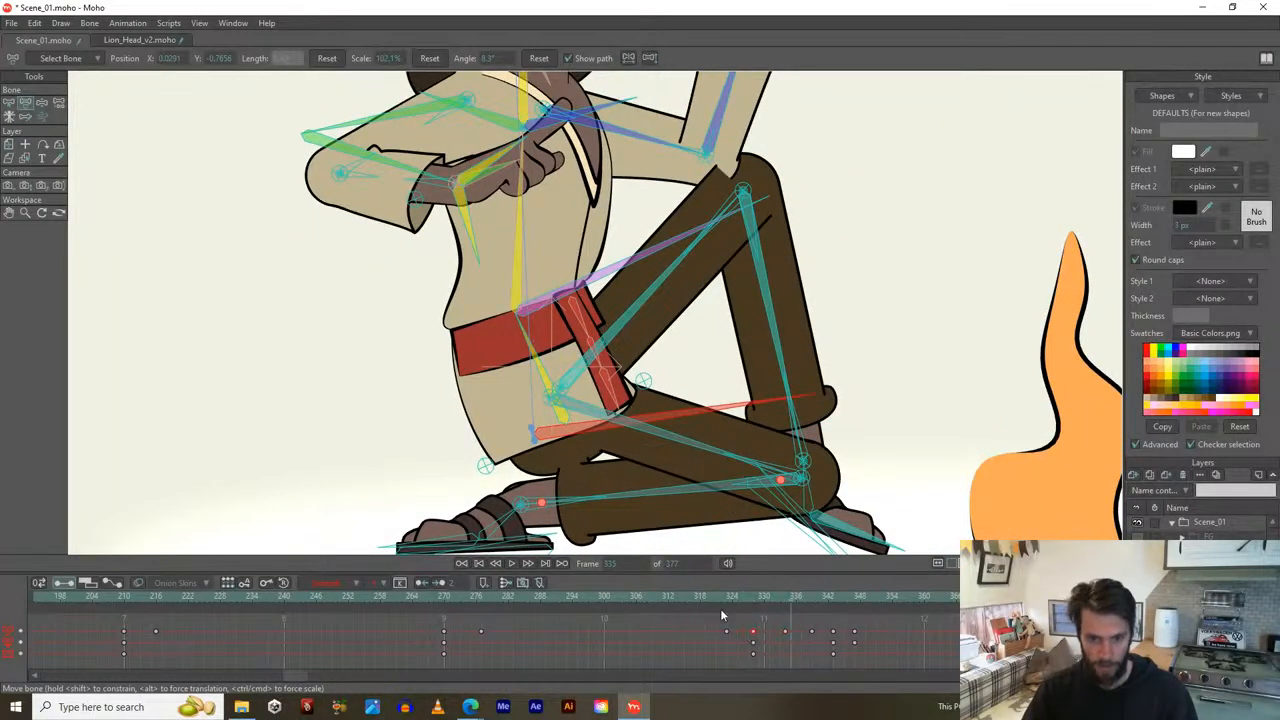
{"action": "left_click", "coordinate": [736, 601]}
{"action": "mouse_move", "coordinate": [736, 601]}
{"action": "left_mouse_down"}
{"action": "mouse_move", "coordinate": [766, 608]}
{"action": "mouse_move", "coordinate": [722, 616]}
{"action": "mouse_move", "coordinate": [774, 617]}
{"action": "mouse_move", "coordinate": [727, 614]}
{"action": "left_mouse_up"}
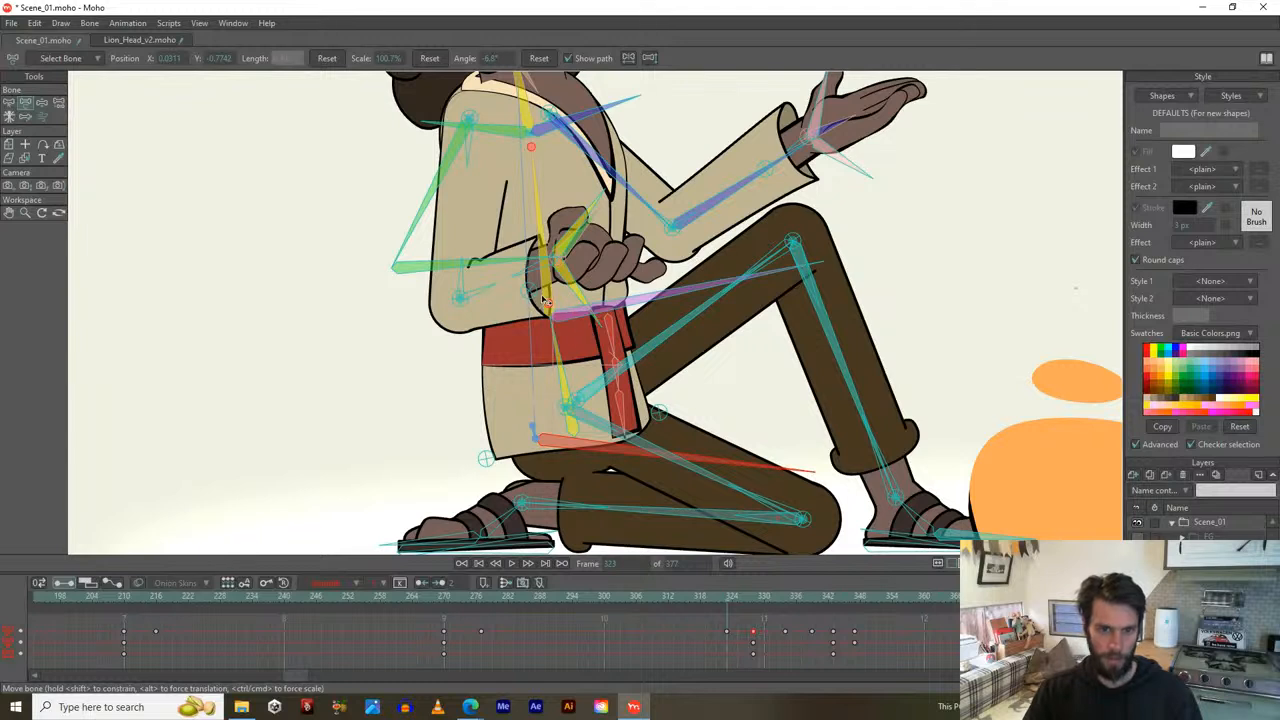
{"action": "left_click_drag", "start_coordinate": [535, 211], "coordinate": [527, 211]}
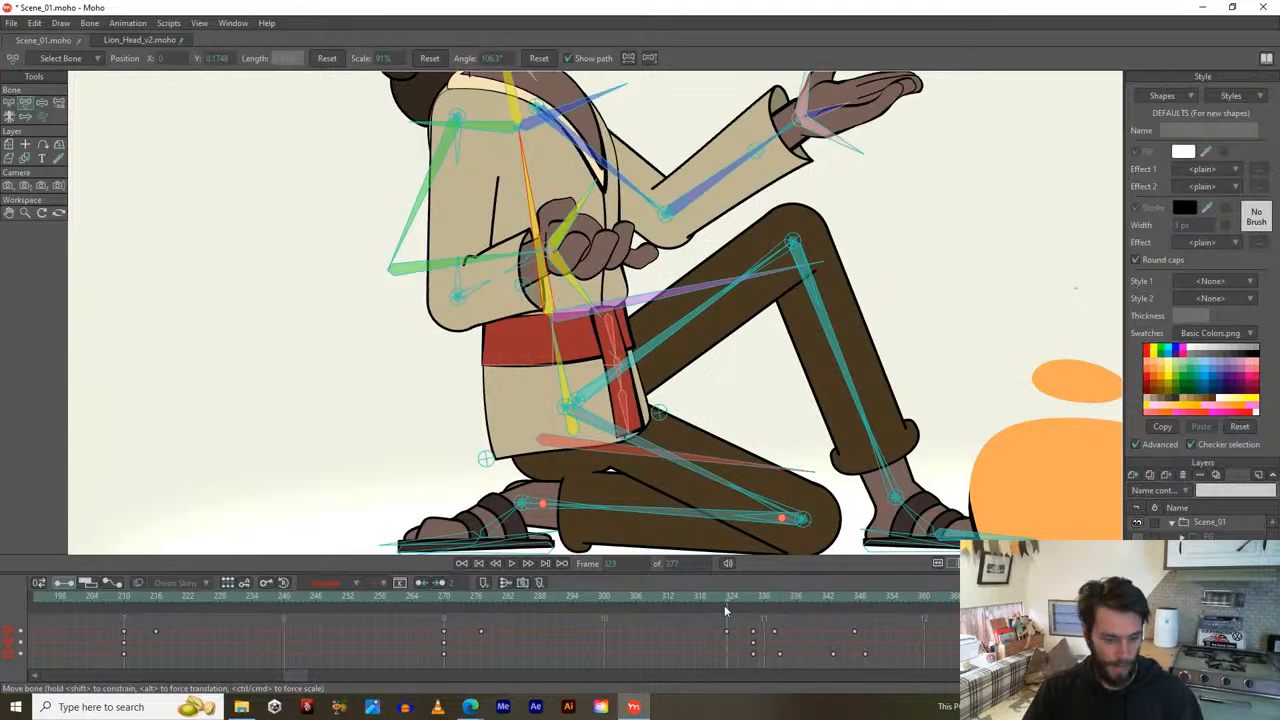
Rotate the B_Chest and torso bones after frame 323 to straighten the upper body, scrubbing to check.
{"action": "key", "text": "z"}
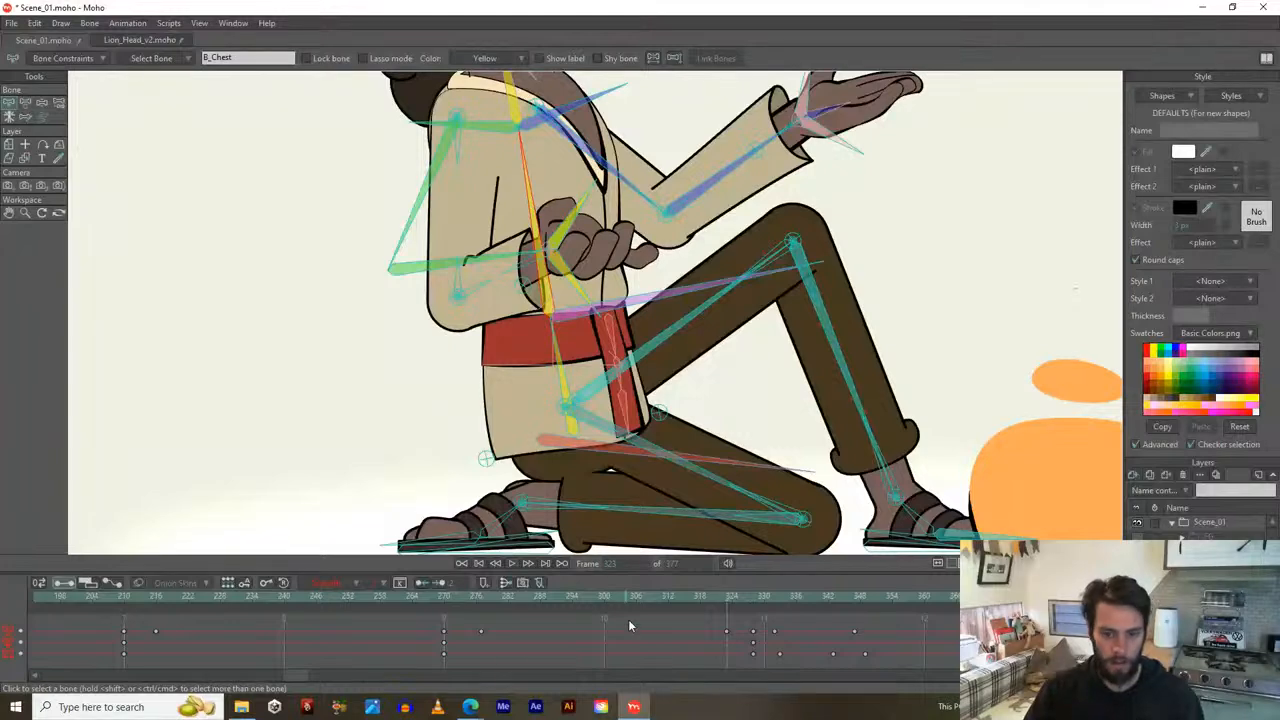
{"action": "left_click_drag", "start_coordinate": [725, 602], "coordinate": [757, 600]}
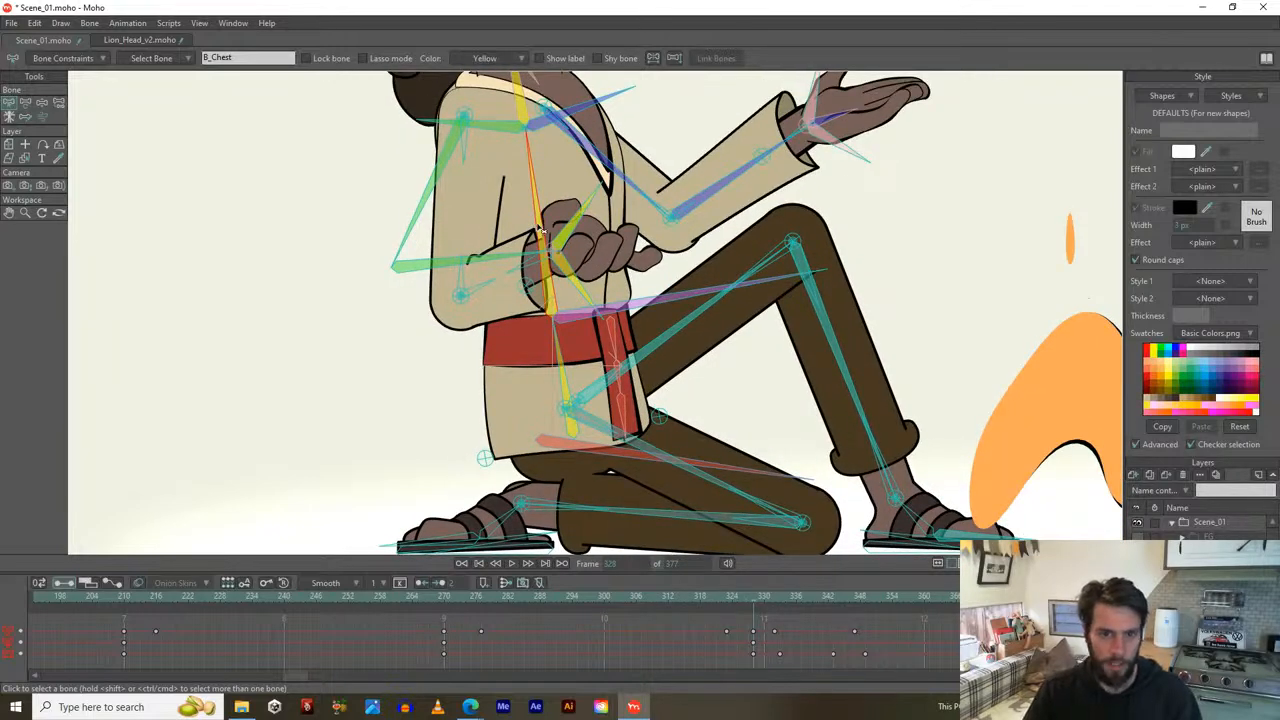
{"action": "key", "text": "t"}
{"action": "left_click_drag", "start_coordinate": [542, 228], "coordinate": [549, 224]}
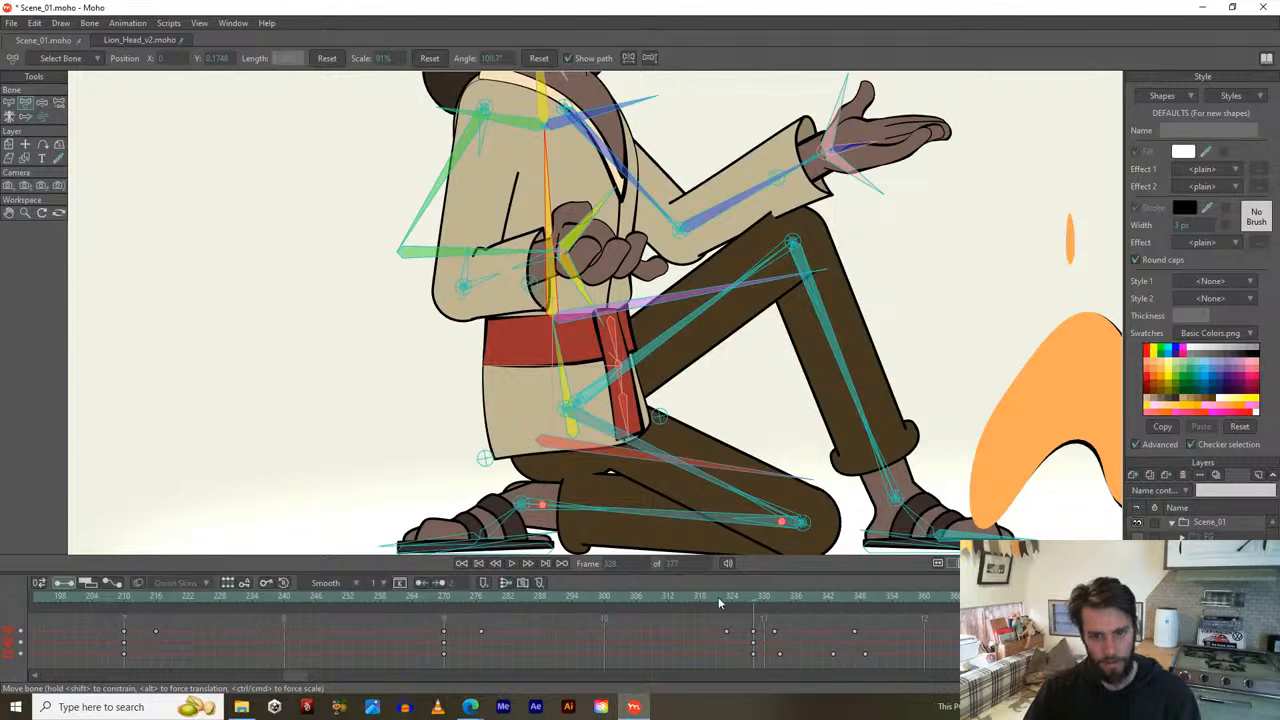
{"action": "left_click_drag", "start_coordinate": [720, 598], "coordinate": [806, 634]}
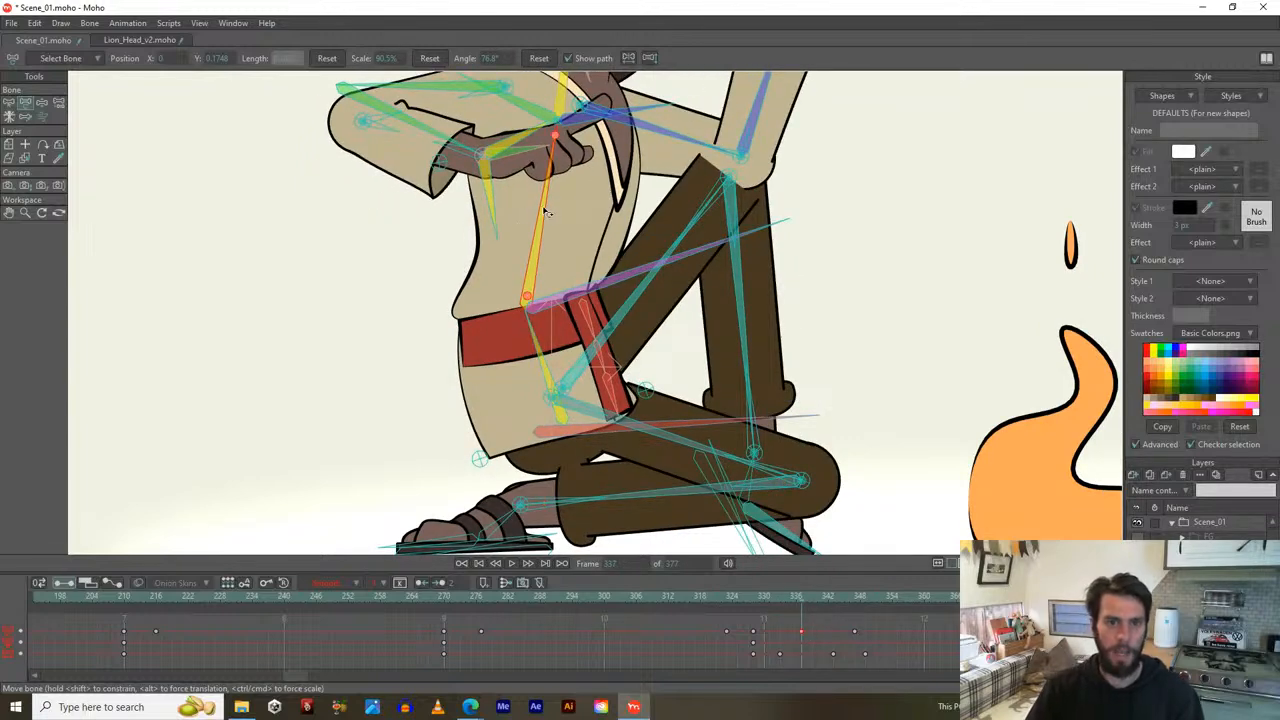
{"action": "left_click_drag", "start_coordinate": [545, 211], "coordinate": [465, 308]}
{"action": "scroll", "coordinate": [499, 234], "scroll_direction": "down", "scroll_amount": 2}
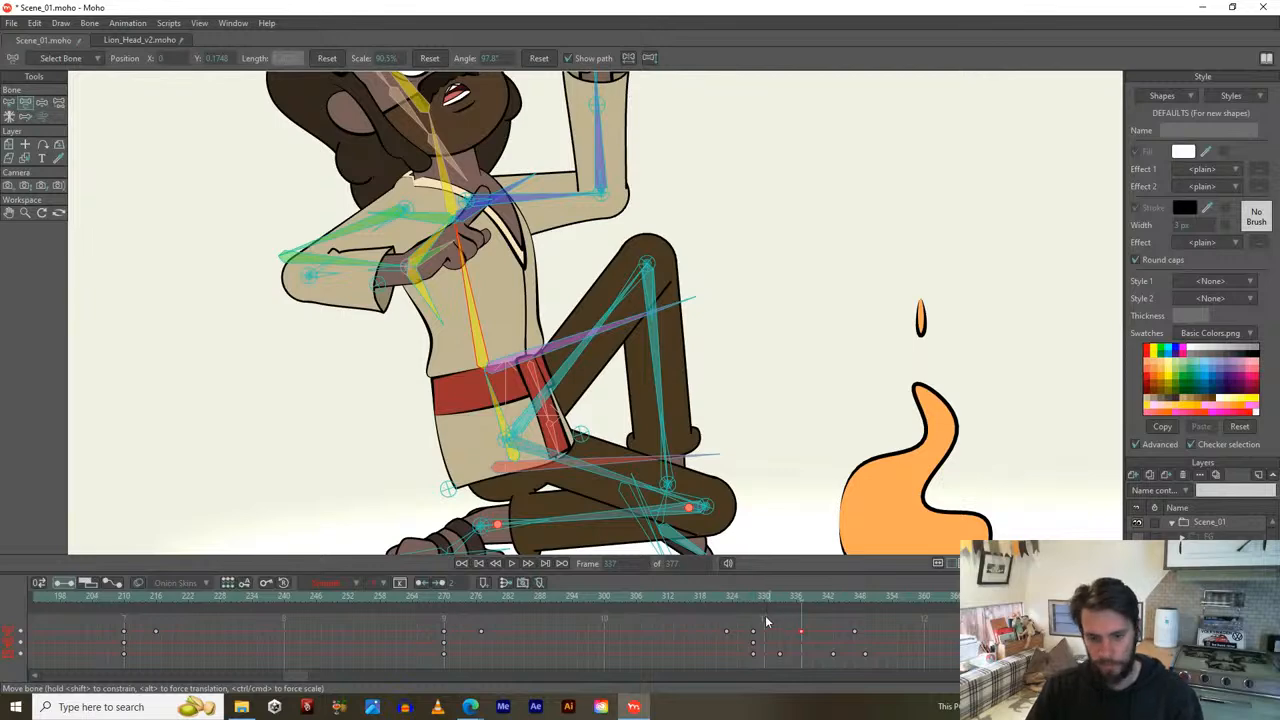
{"action": "mouse_move", "coordinate": [717, 598]}
{"action": "left_mouse_down"}
{"action": "mouse_move", "coordinate": [877, 626]}
{"action": "mouse_move", "coordinate": [834, 638]}
{"action": "mouse_move", "coordinate": [858, 650]}
{"action": "mouse_move", "coordinate": [868, 636]}
{"action": "mouse_move", "coordinate": [857, 601]}
{"action": "left_mouse_up"}
Lean the upper body right at frame 349, key it leaning back at frame 358, then play.
{"action": "left_click_drag", "start_coordinate": [511, 302], "coordinate": [522, 305]}
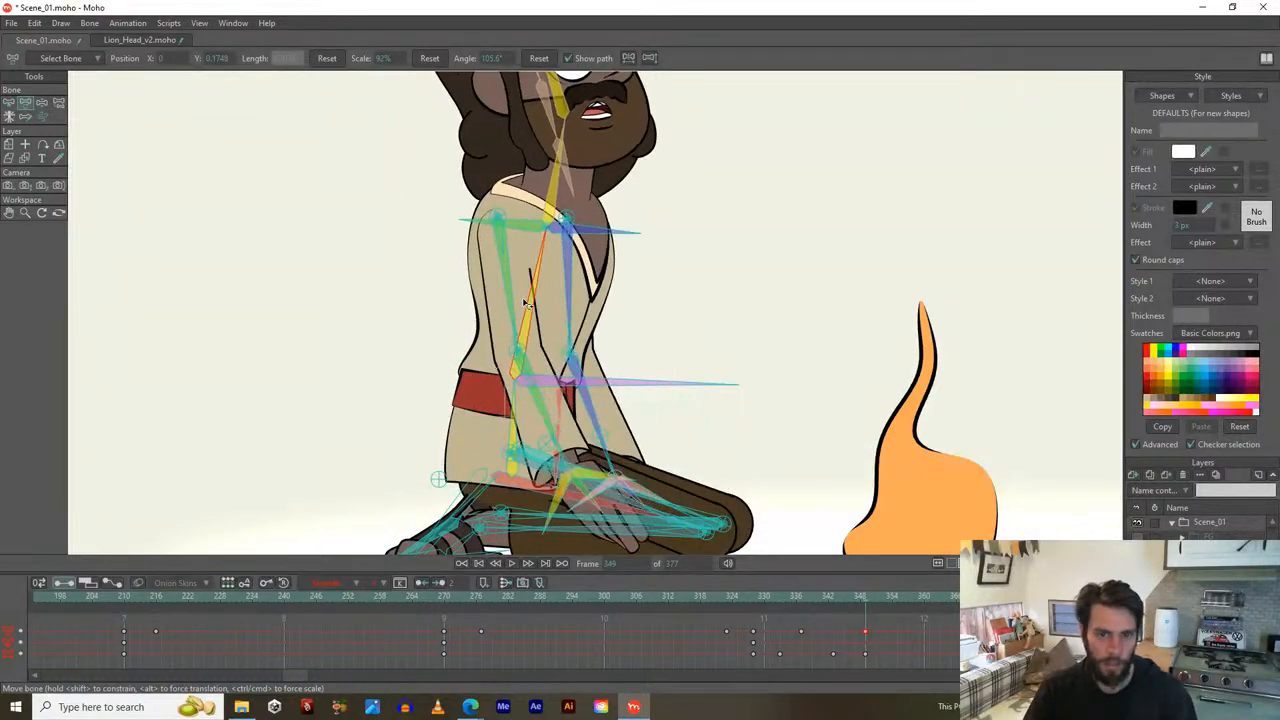
{"action": "left_click", "coordinate": [712, 530]}
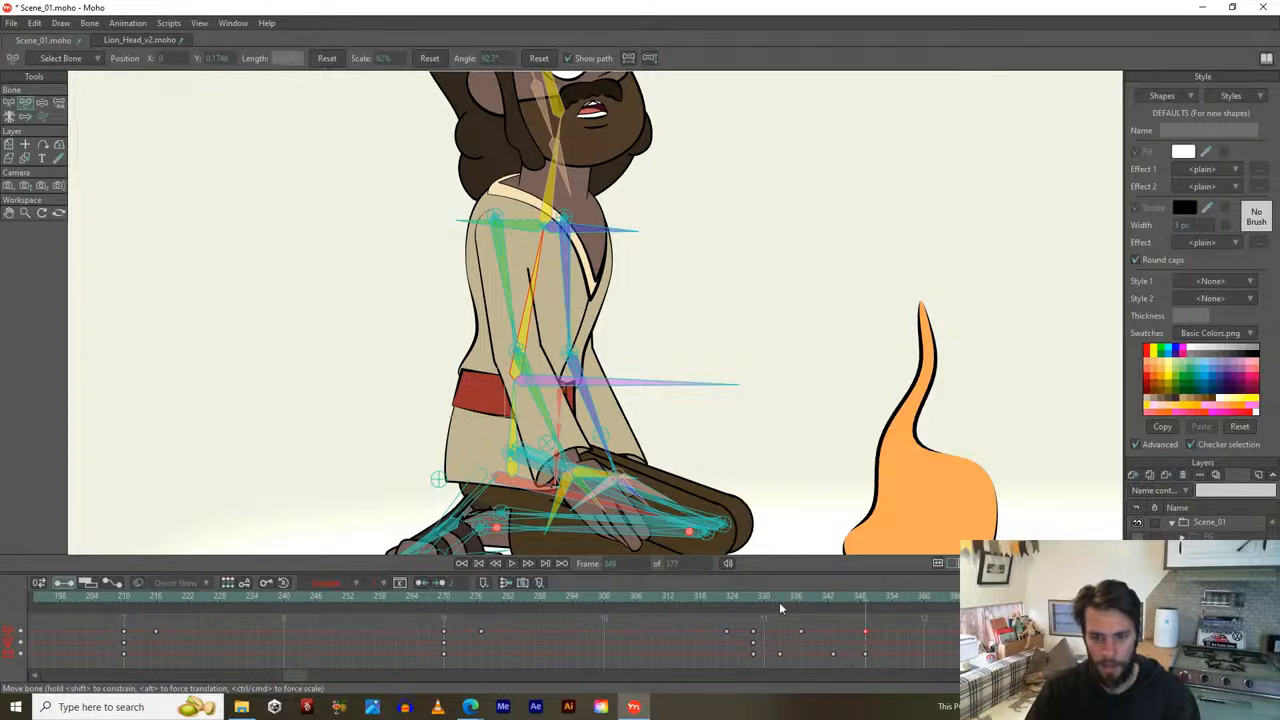
{"action": "left_click_drag", "start_coordinate": [870, 603], "coordinate": [916, 603]}
{"action": "left_click_drag", "start_coordinate": [531, 290], "coordinate": [514, 289]}
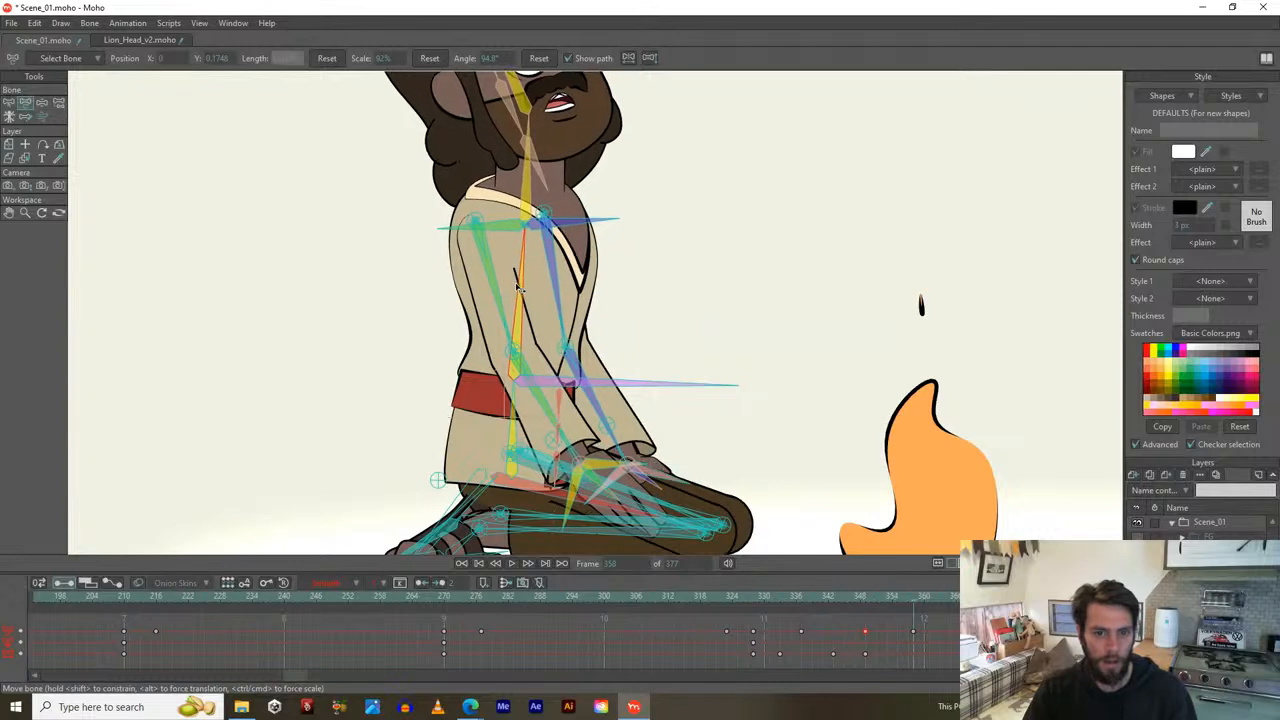
{"action": "scroll", "coordinate": [498, 312], "scroll_direction": "down", "scroll_amount": 2}
{"action": "key", "text": "space"}
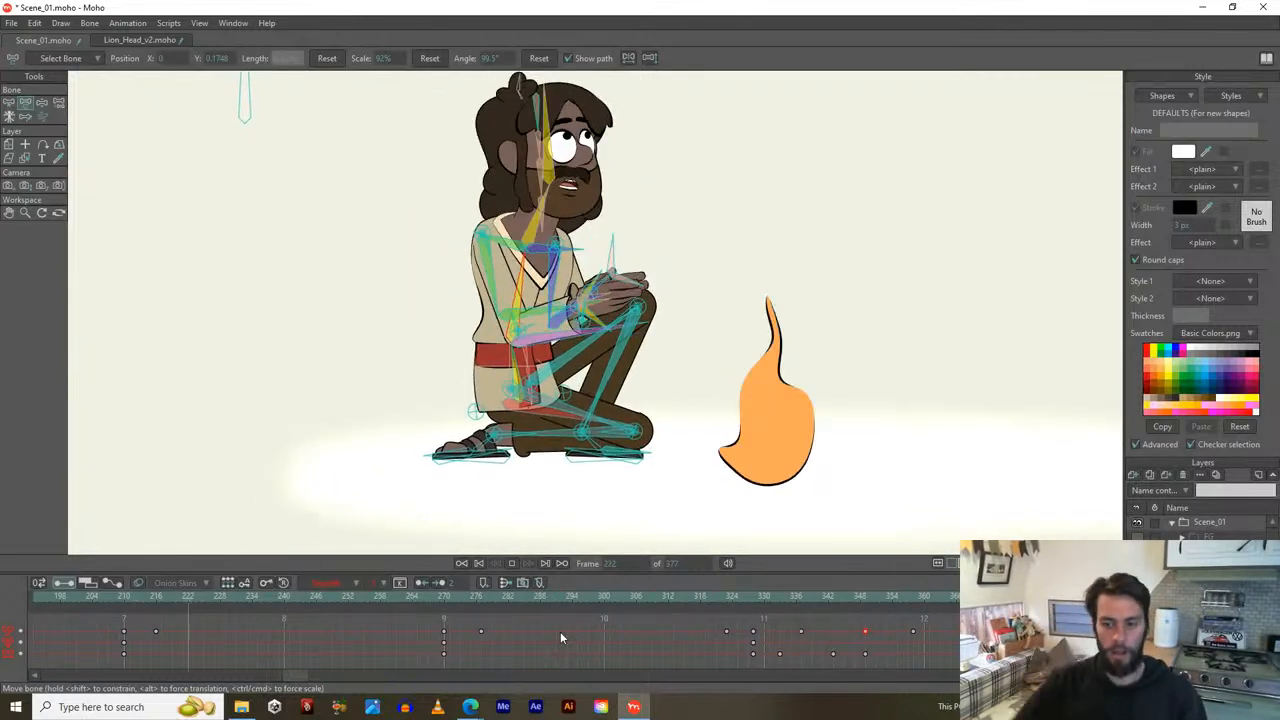
Replay the animation from about frame 193 to frame 249, then rewind the timeline to frame 0.
{"action": "key", "text": "space"}
{"action": "left_click", "coordinate": [97, 598]}
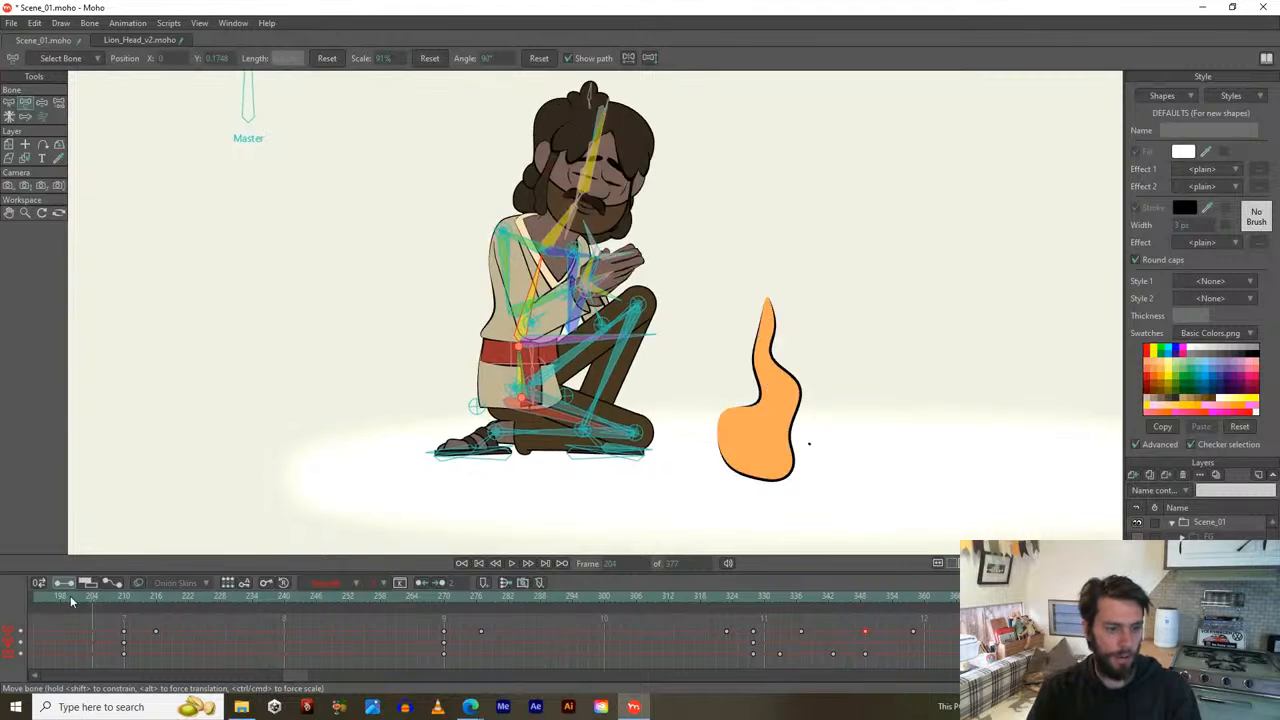
{"action": "left_click_drag", "start_coordinate": [31, 603], "coordinate": [41, 603]}
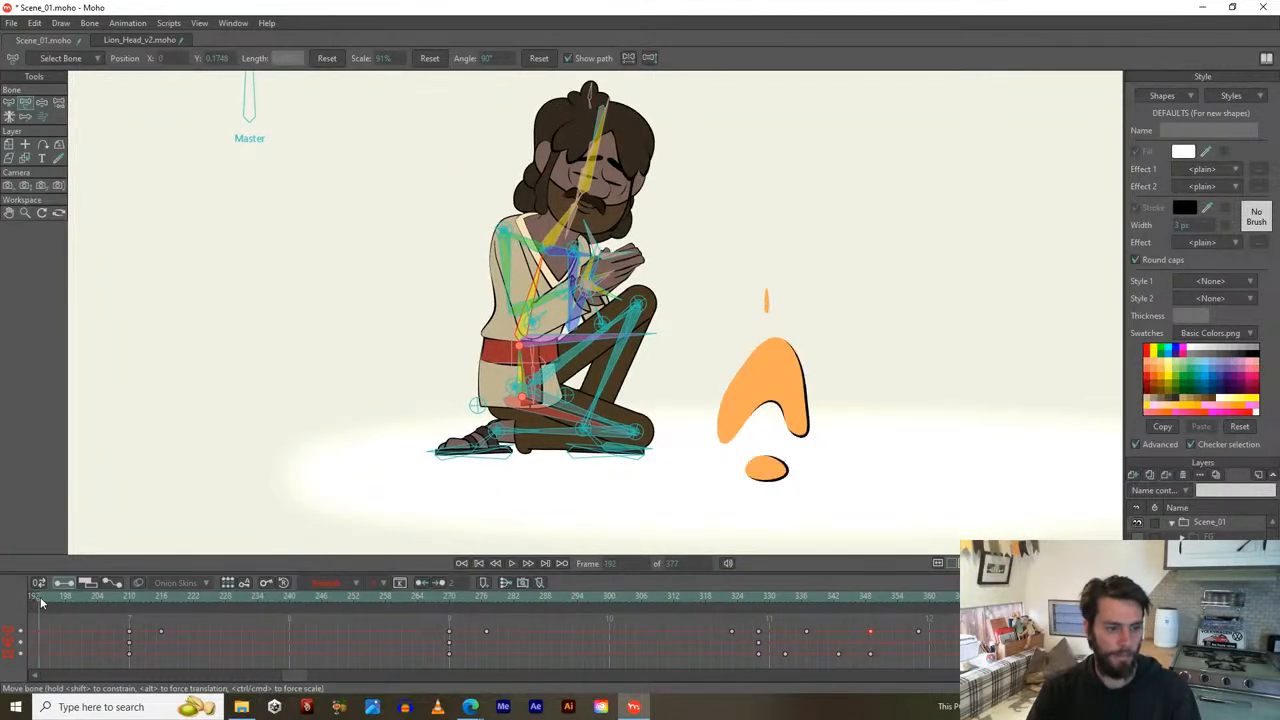
{"action": "key", "text": "space"}
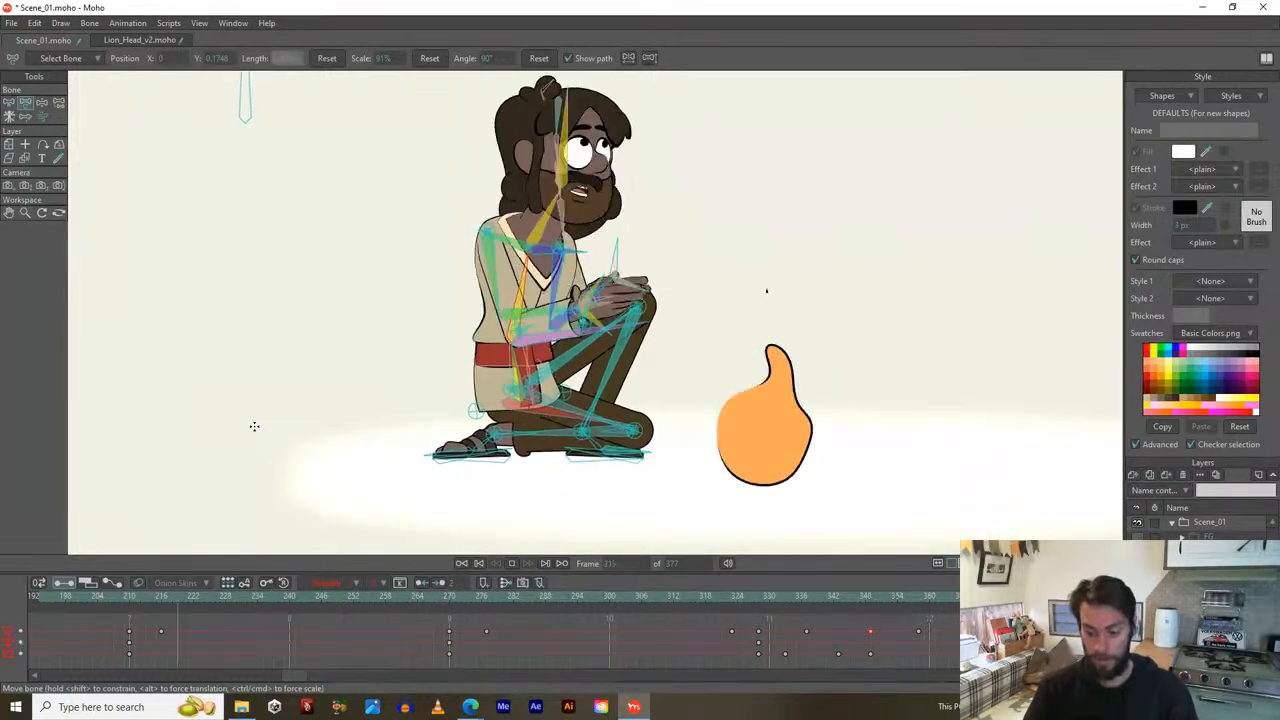
{"action": "key", "text": "space"}
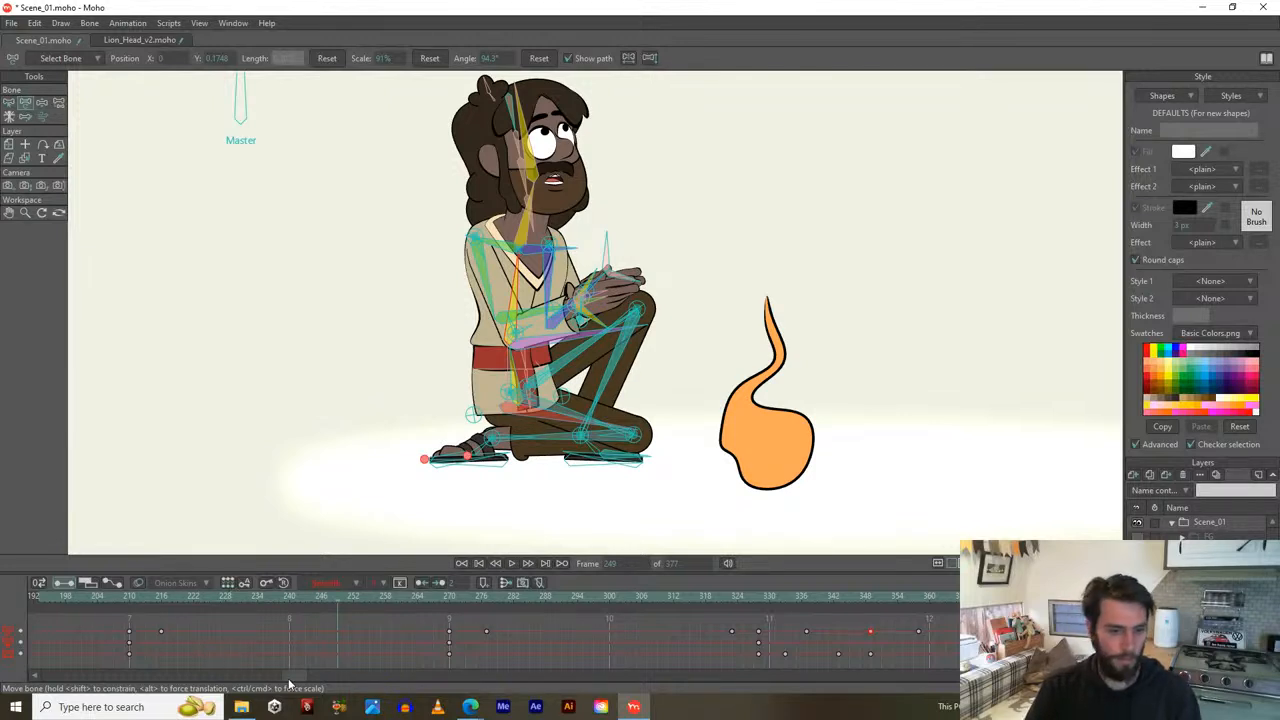
{"action": "left_click_drag", "start_coordinate": [288, 681], "coordinate": [38, 683]}
{"action": "left_click_drag", "start_coordinate": [53, 595], "coordinate": [20, 603]}
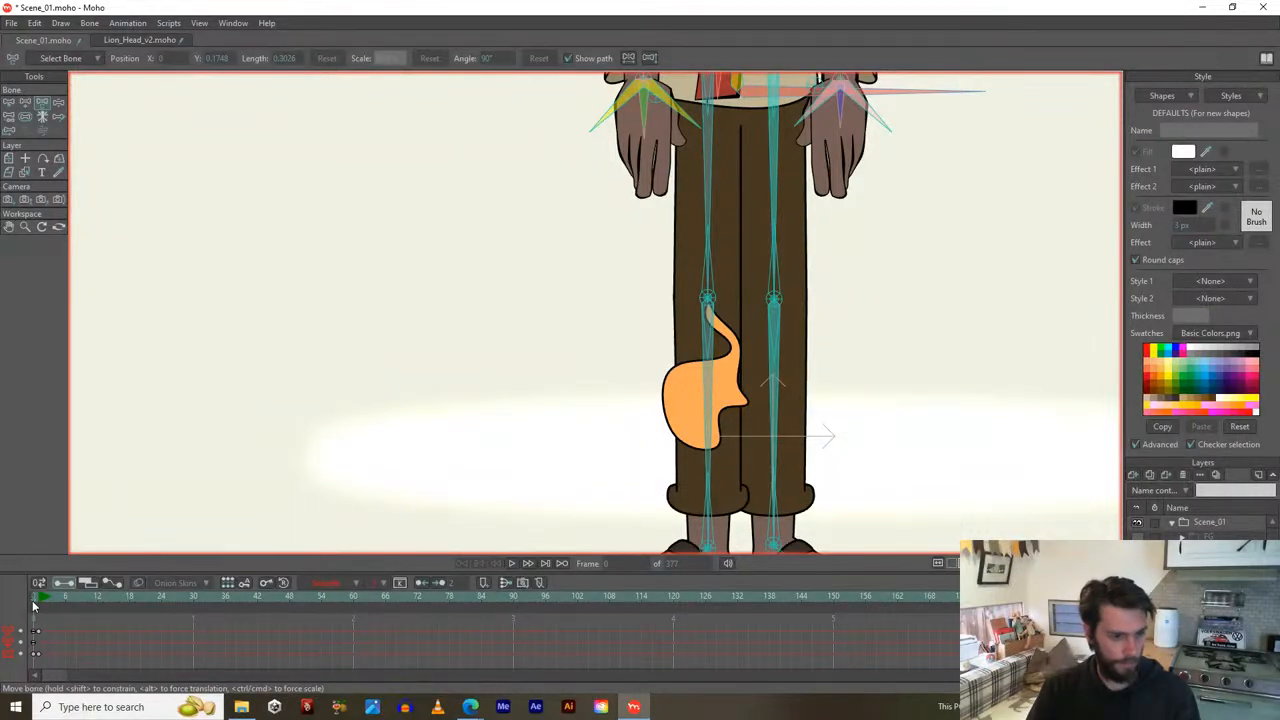
Zoom the canvas out and play Scene_01 from frame 0 to watch the kneeling character and flame.
{"action": "scroll", "coordinate": [361, 422], "scroll_direction": "down", "scroll_amount": 5}
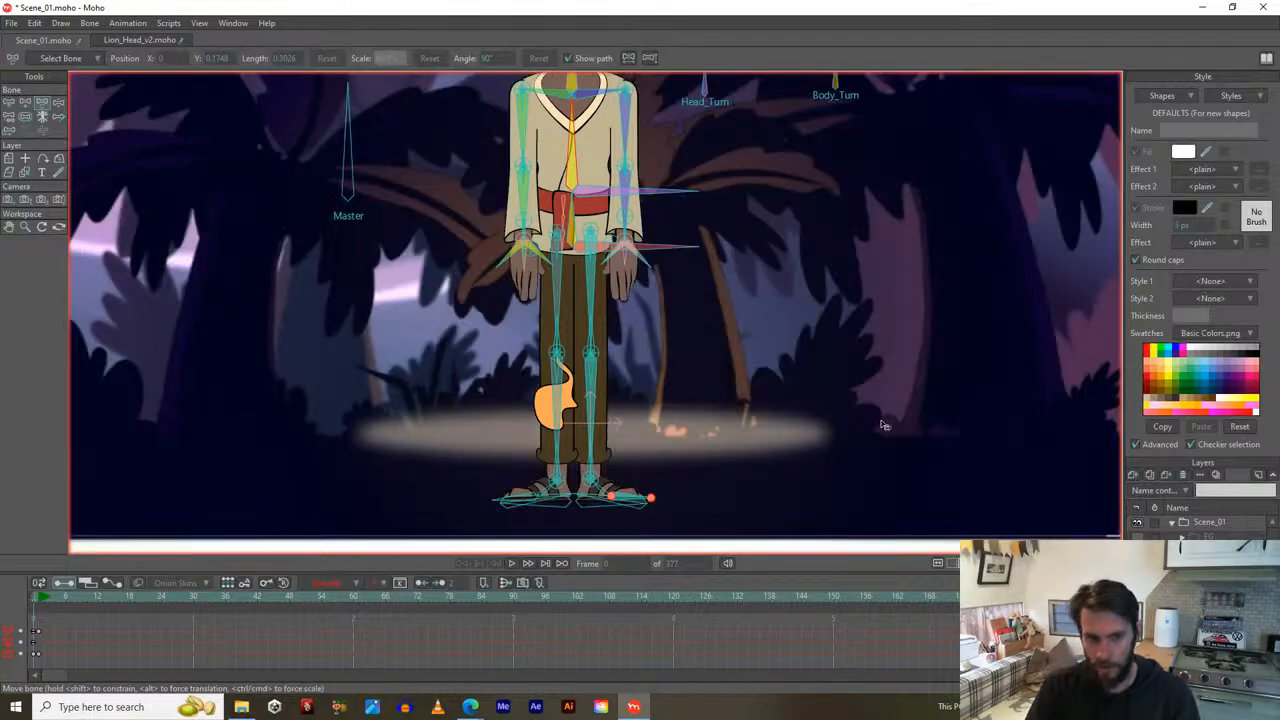
{"action": "key", "text": "space"}
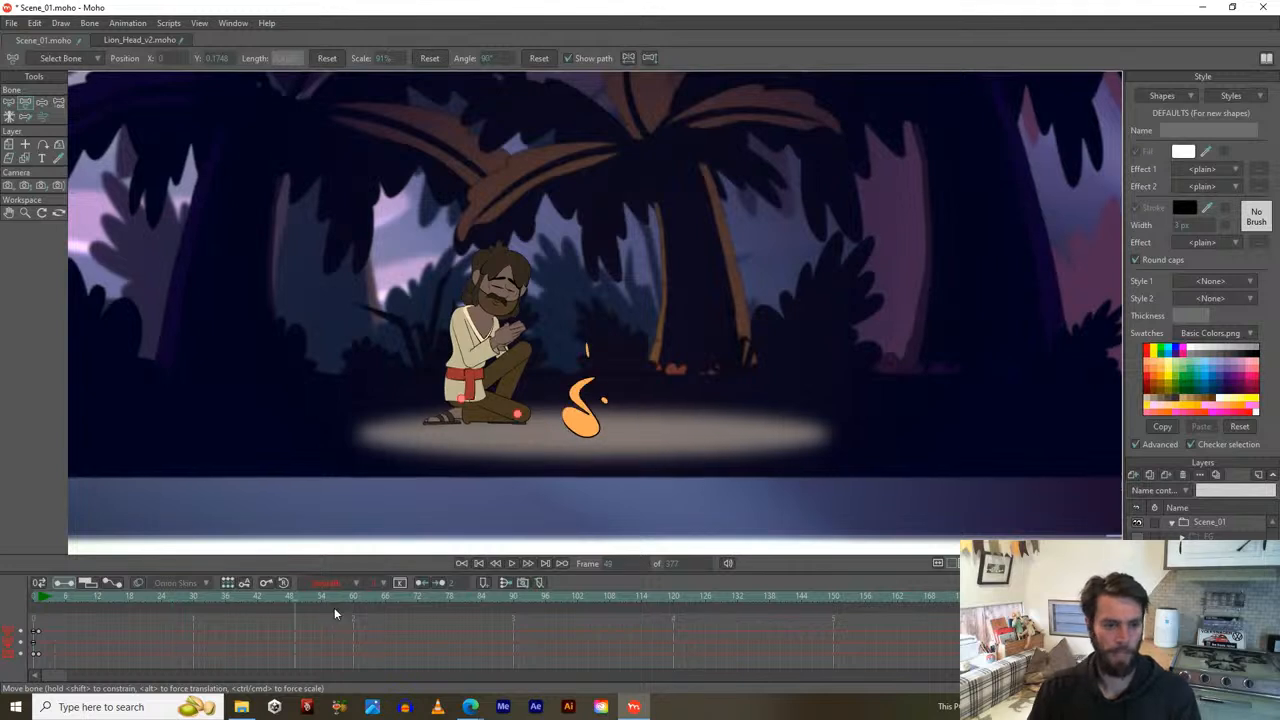
Pause playback and scrub from frame 60 through 92 to frame 120 to check the flame flicker.
{"action": "left_click", "coordinate": [415, 596]}
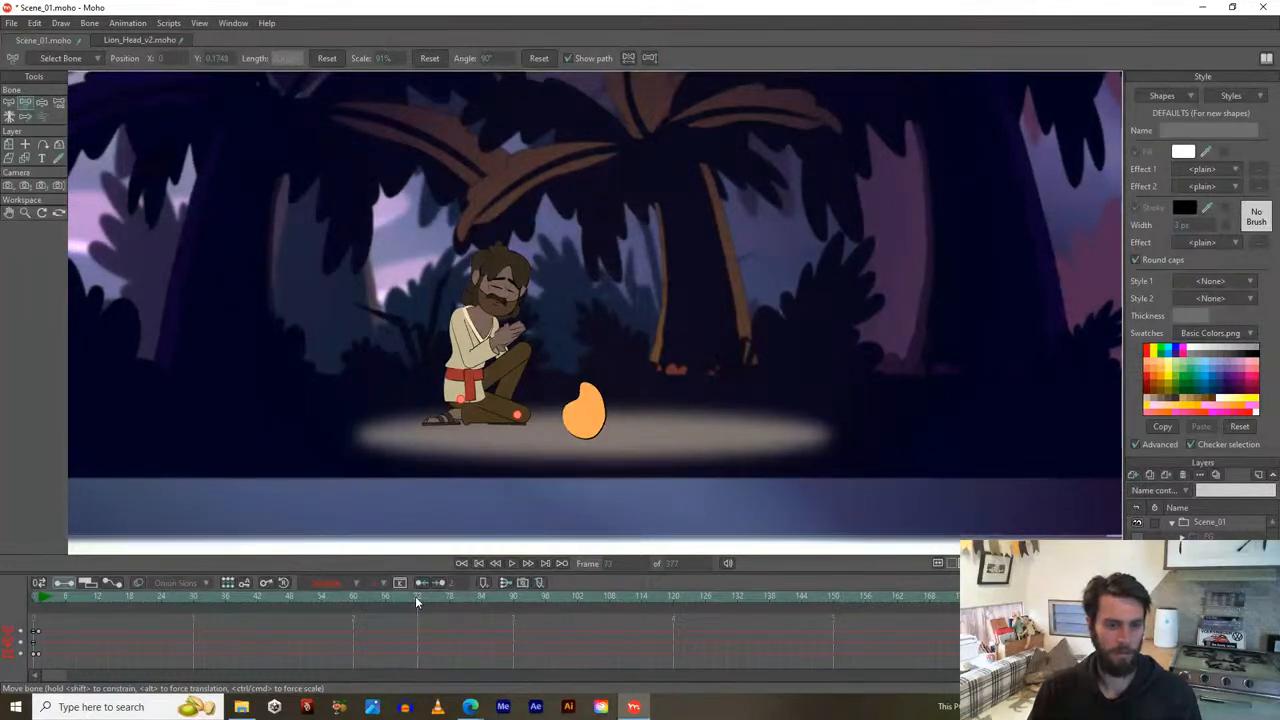
{"action": "left_click", "coordinate": [354, 597]}
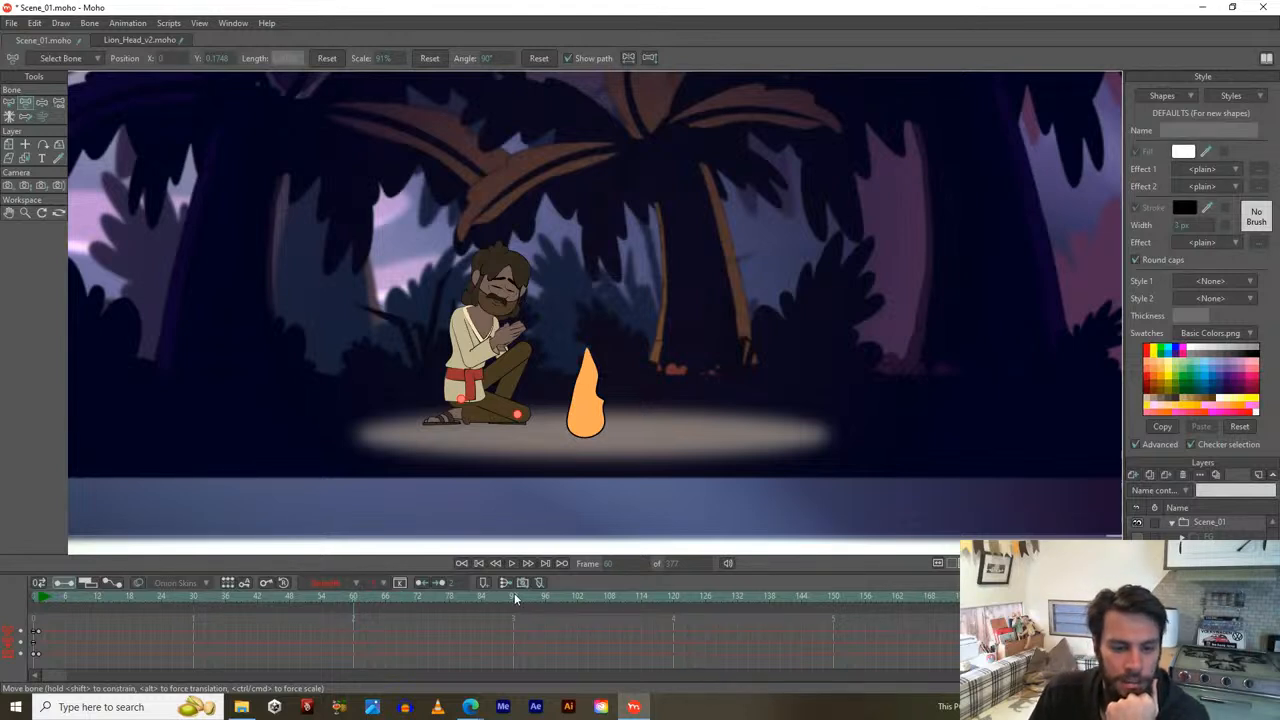
{"action": "left_click_drag", "start_coordinate": [513, 599], "coordinate": [545, 602]}
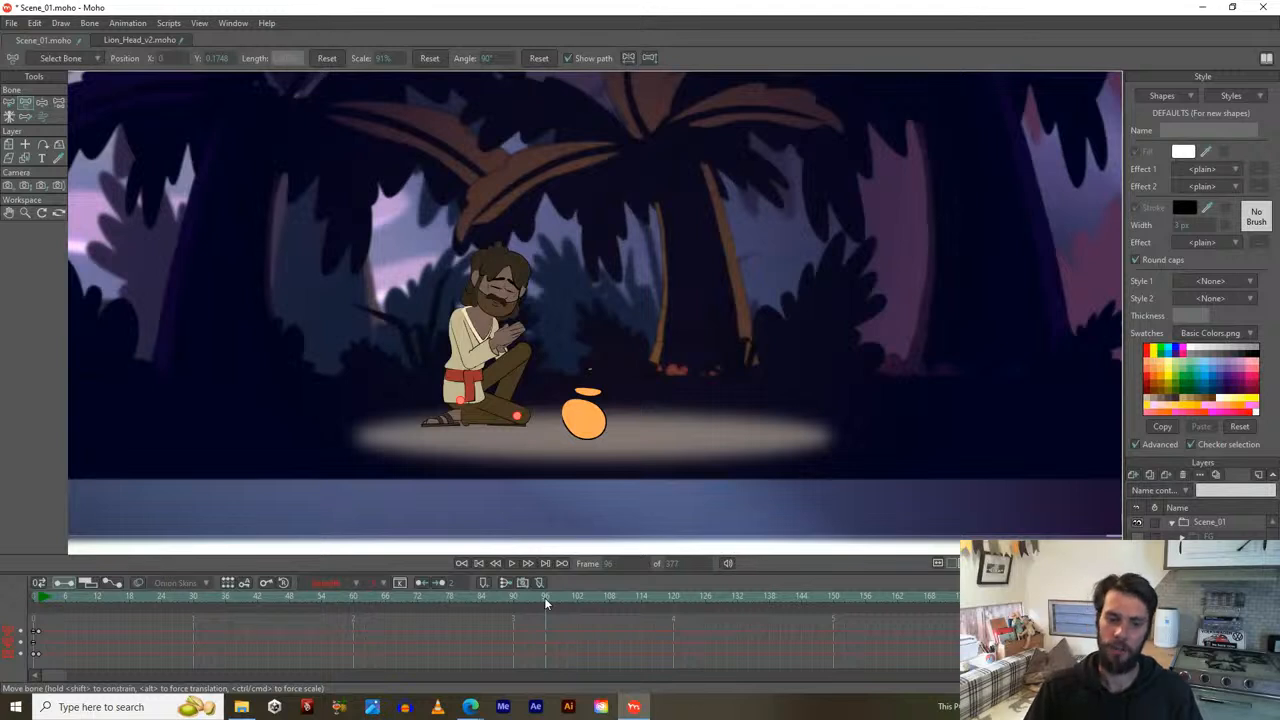
{"action": "left_click_drag", "start_coordinate": [545, 600], "coordinate": [674, 606]}
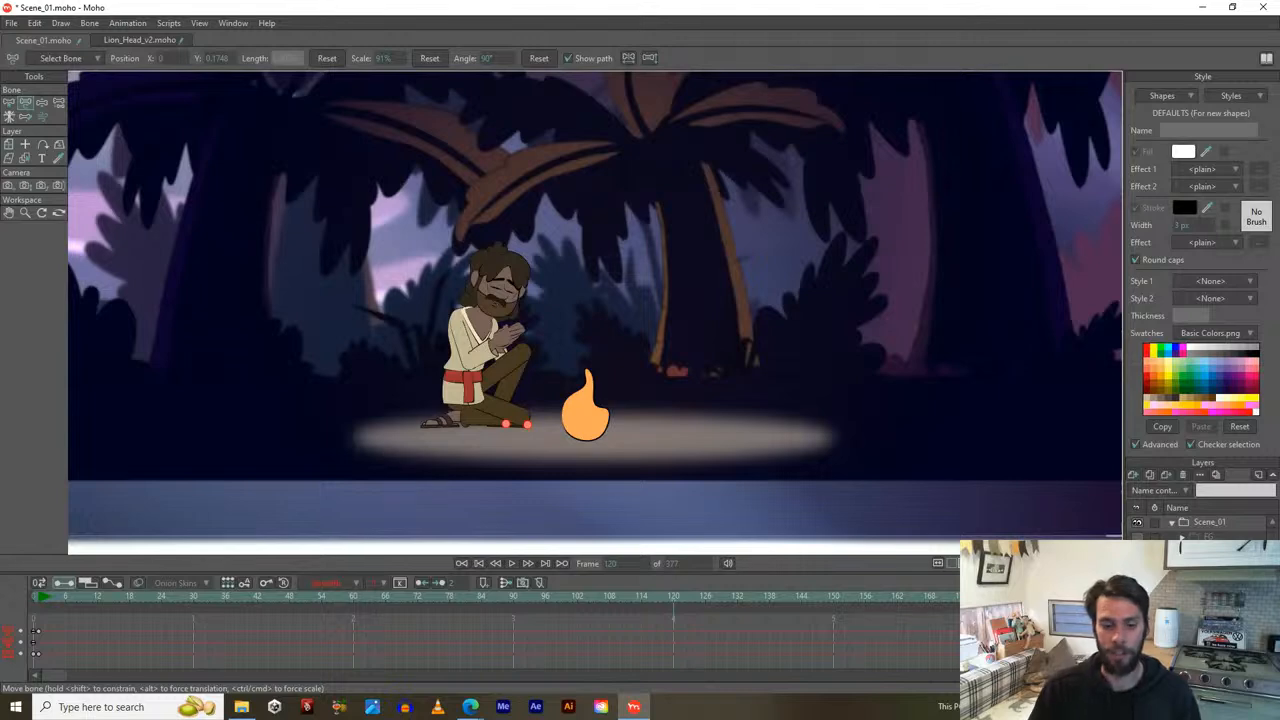
Switch to the YouTube Studio live stream page and choose Not Yet to keep the stream live.
{"action": "mouse_move", "coordinate": [476, 710]}
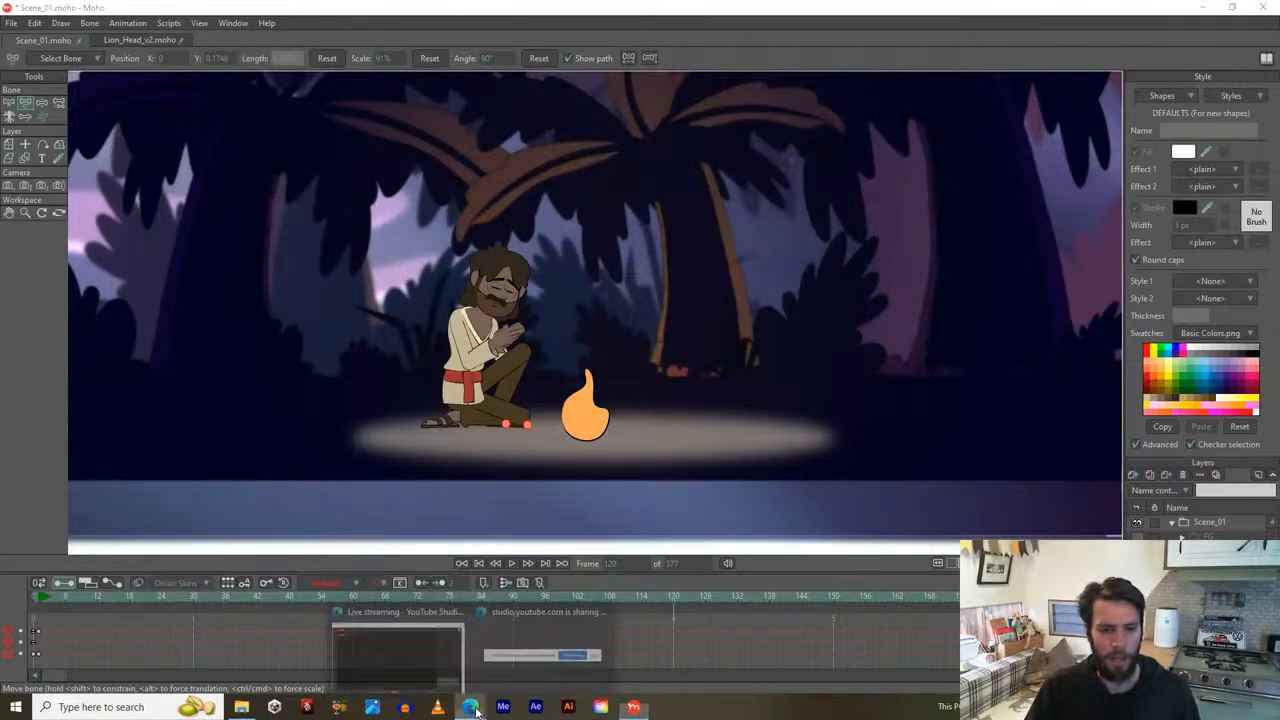
{"action": "left_click", "coordinate": [398, 655]}
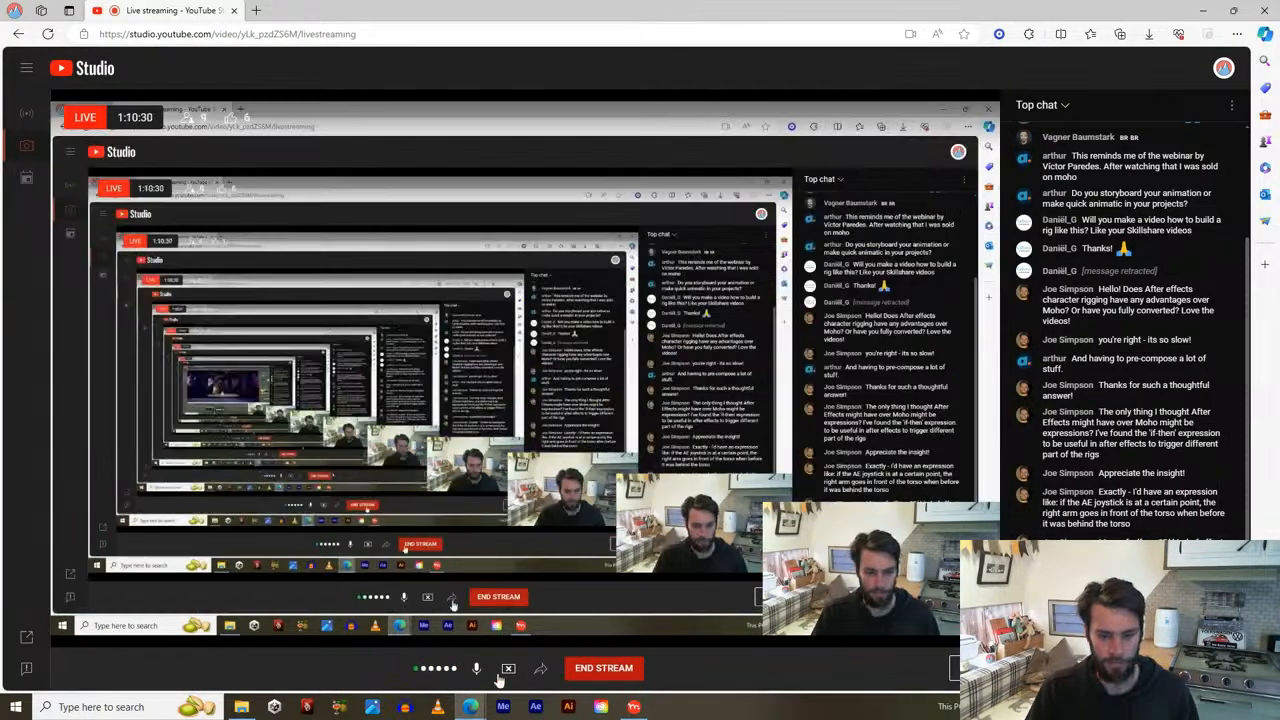
{"action": "left_click", "coordinate": [604, 668]}
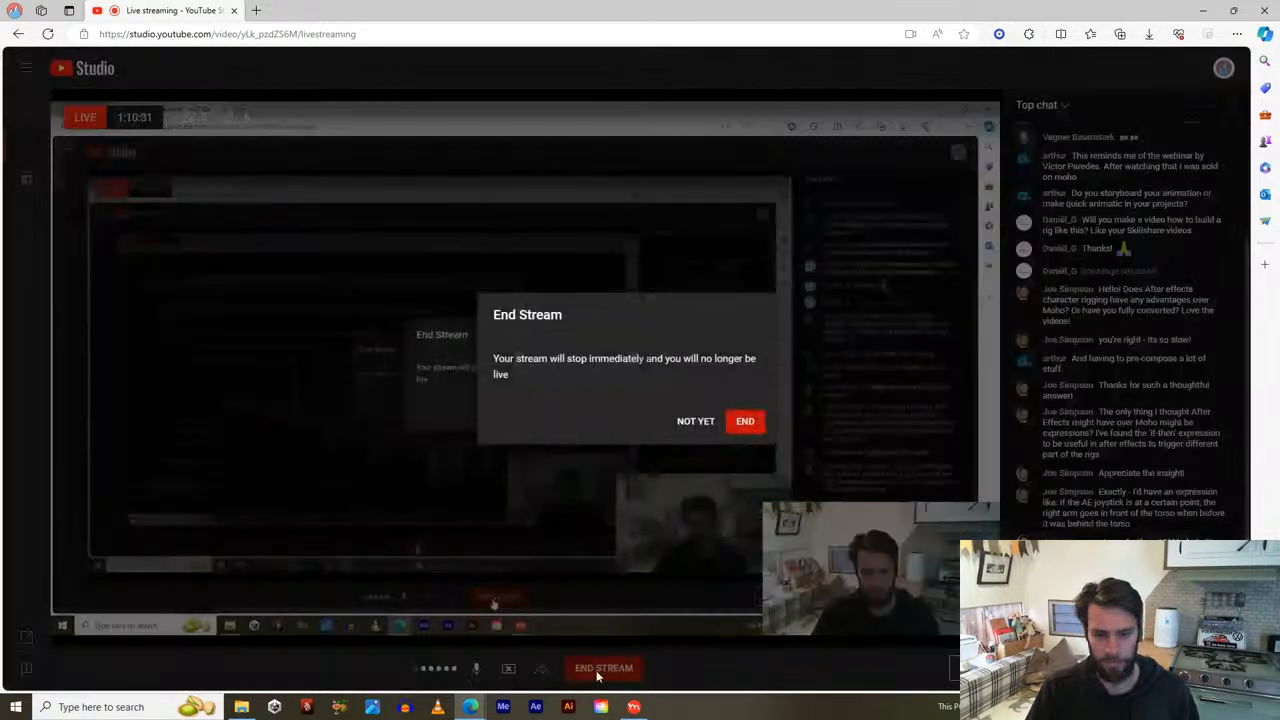
{"action": "left_click", "coordinate": [696, 421]}
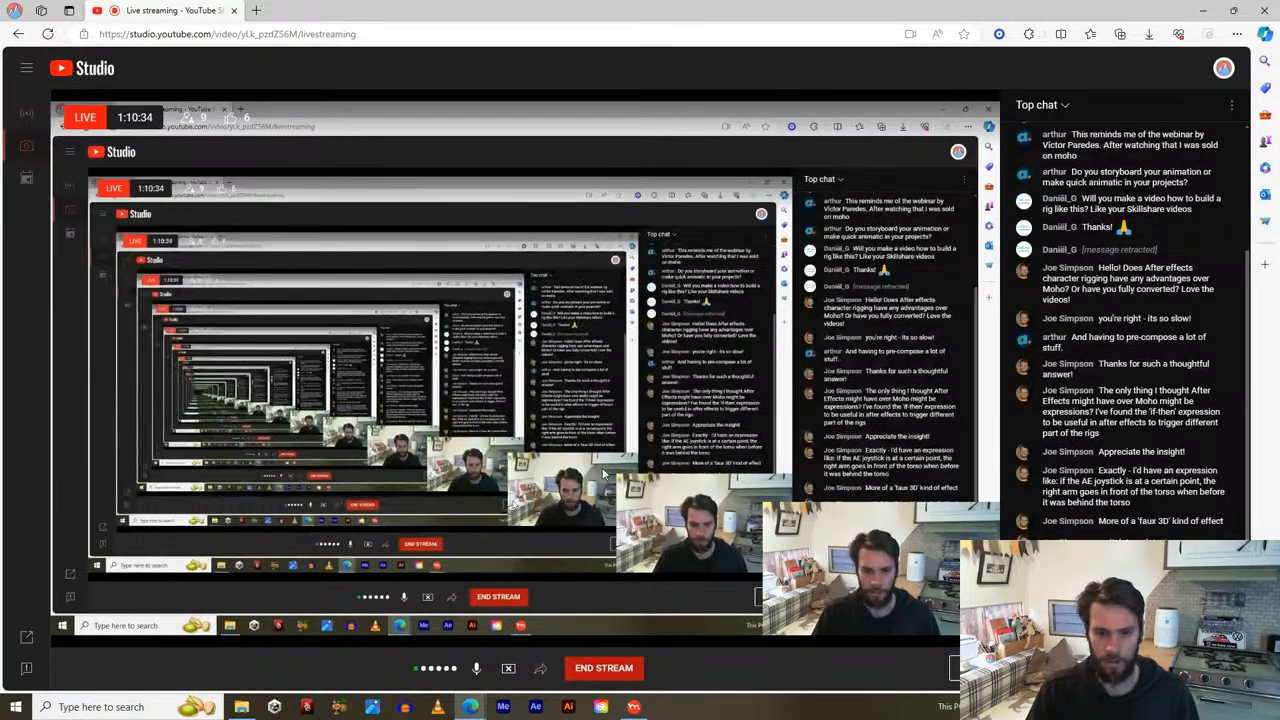